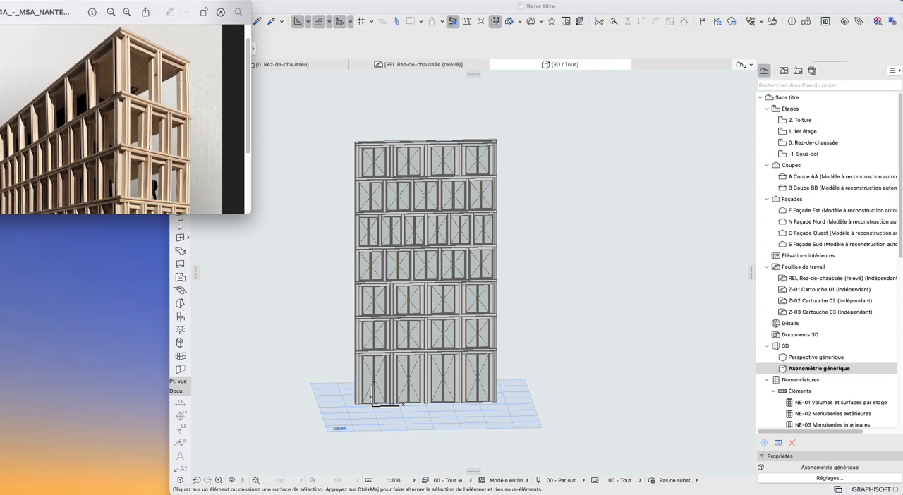
- Examine the reference photo of the wooden façade model from its top storey down to its base
left_click(431, 132)
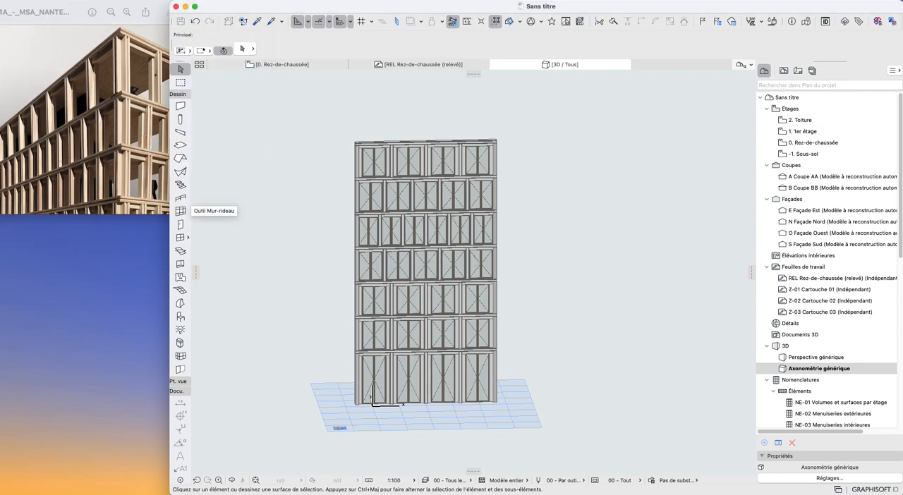
left_click(81, 140)
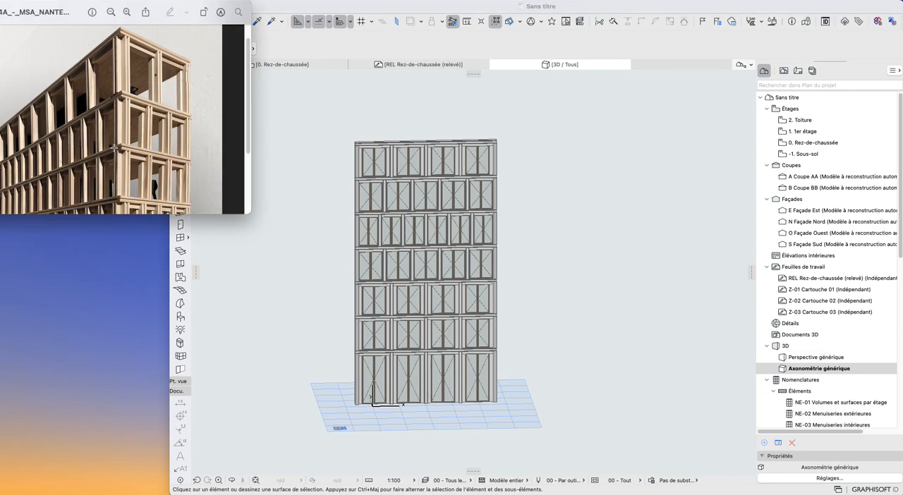
scroll(139, 176, "up", 1)
scroll(139, 177, "down", 1)
left_click_drag(78, 7, 23, 7)
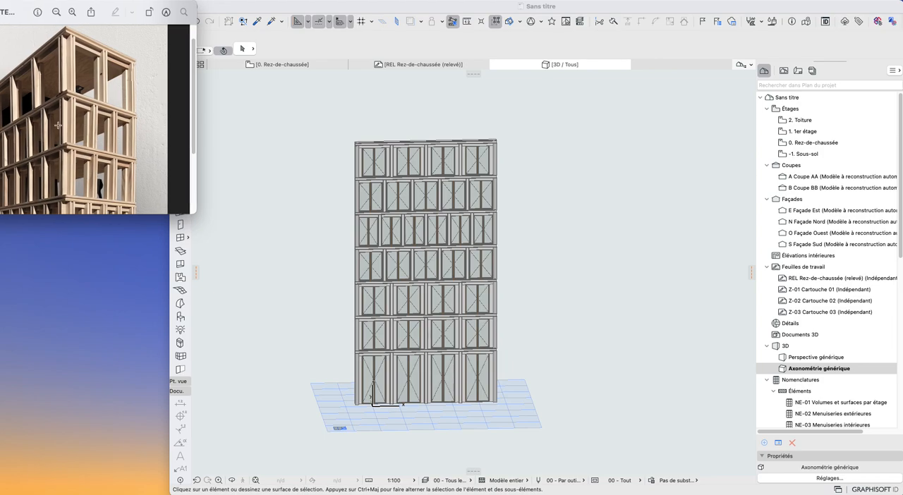
scroll(84, 130, "down", 5)
scroll(83, 131, "up", 2)
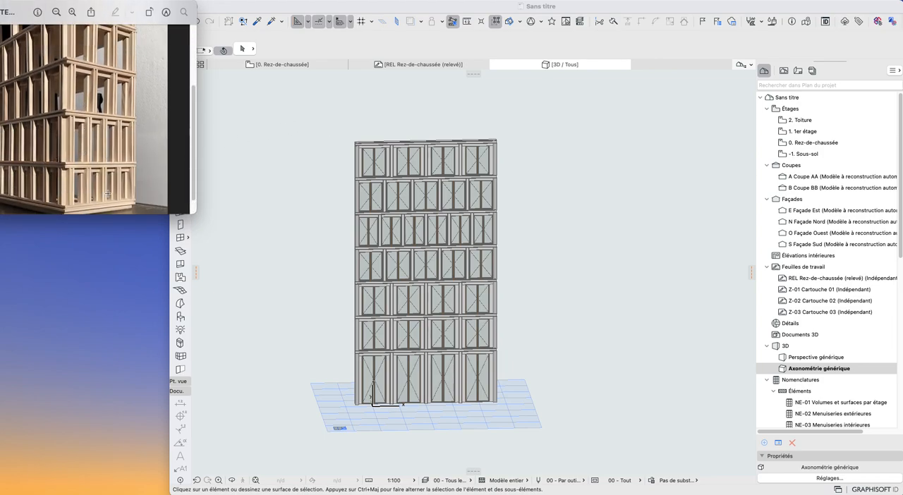
scroll(103, 163, "up", 2)
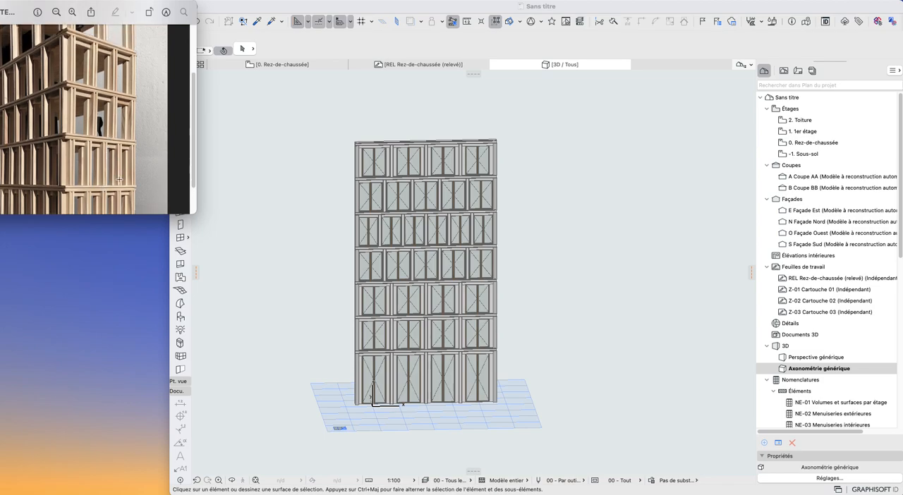
scroll(120, 168, "up", 3)
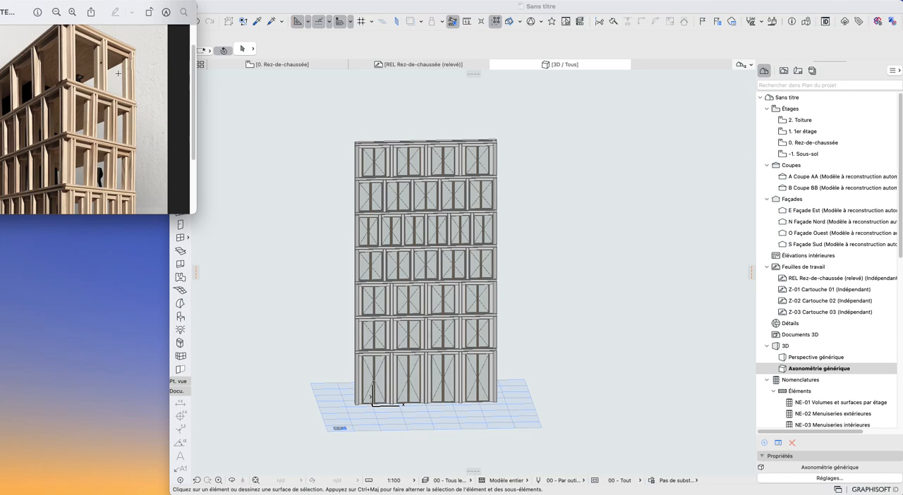
- Examine the existing façade object in the 3D view from the front and from oblique angles
left_click(369, 9)
scroll(423, 284, "down", 2)
middle_click_drag(423, 284, 378, 273, "shift")
scroll(379, 248, "up", 5)
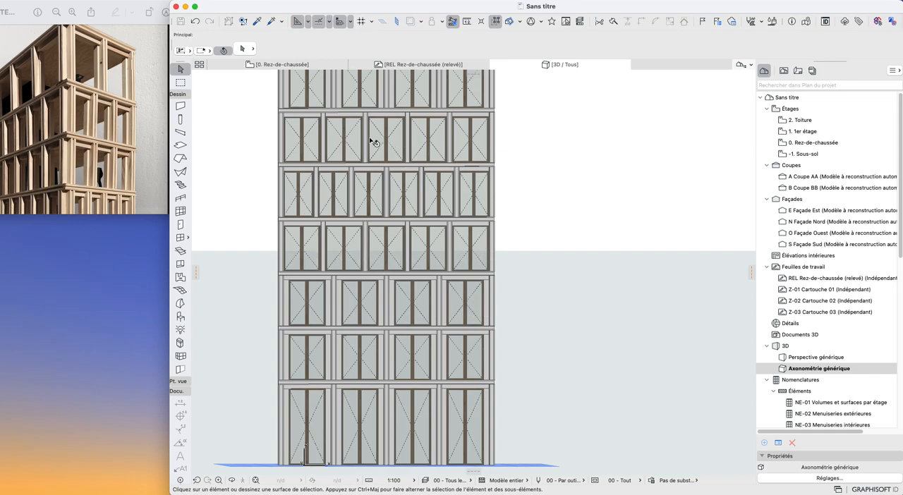
middle_click_drag(475, 147, 419, 276)
middle_click_drag(367, 299, 483, 354, "shift")
scroll(409, 369, "down", 3)
middle_click_drag(409, 369, 380, 276)
scroll(349, 259, "up", 3)
scroll(397, 262, "down", 4)
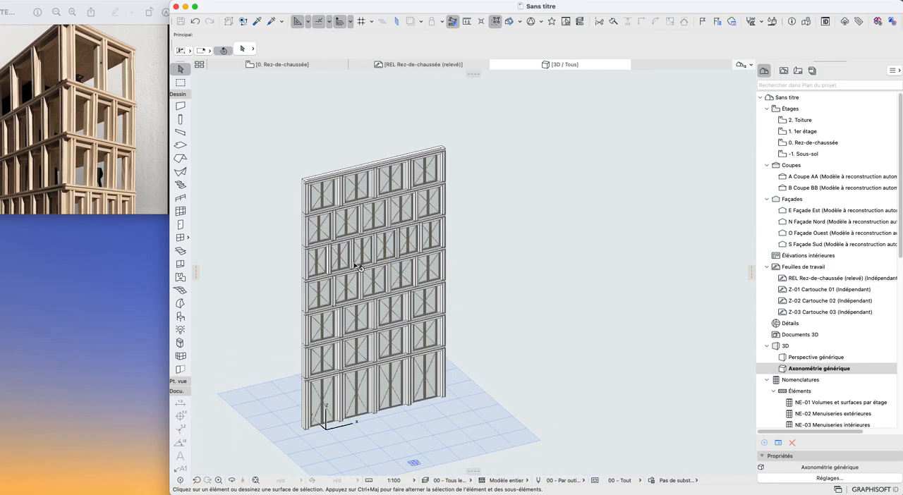
middle_click_drag(371, 375, 428, 360, "shift")
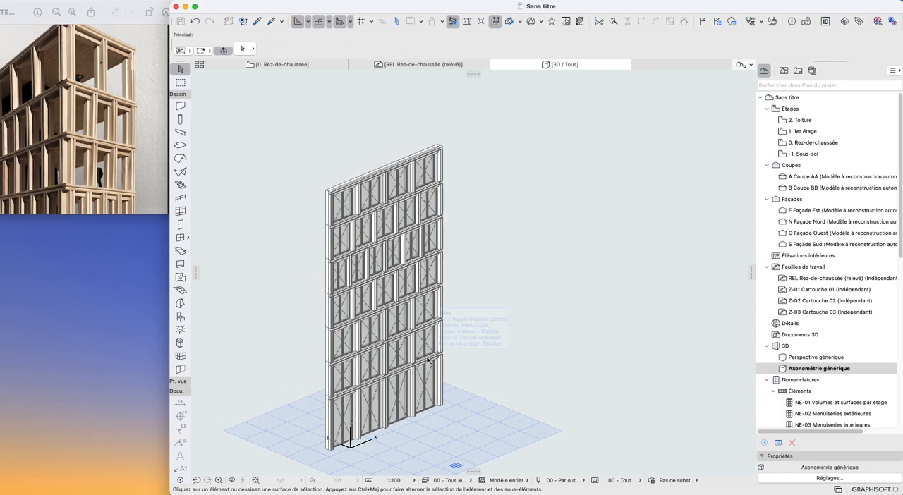
left_click(428, 360)
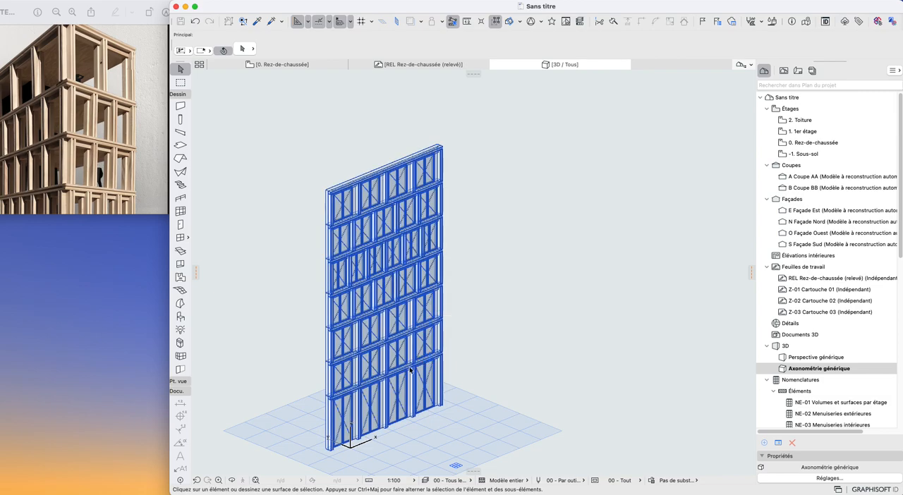
scroll(413, 385, "up", 3)
middle_click_drag(408, 386, 393, 359, "shift")
scroll(412, 316, "down", 3)
middle_click_drag(412, 317, 410, 346)
scroll(410, 345, "up", 2)
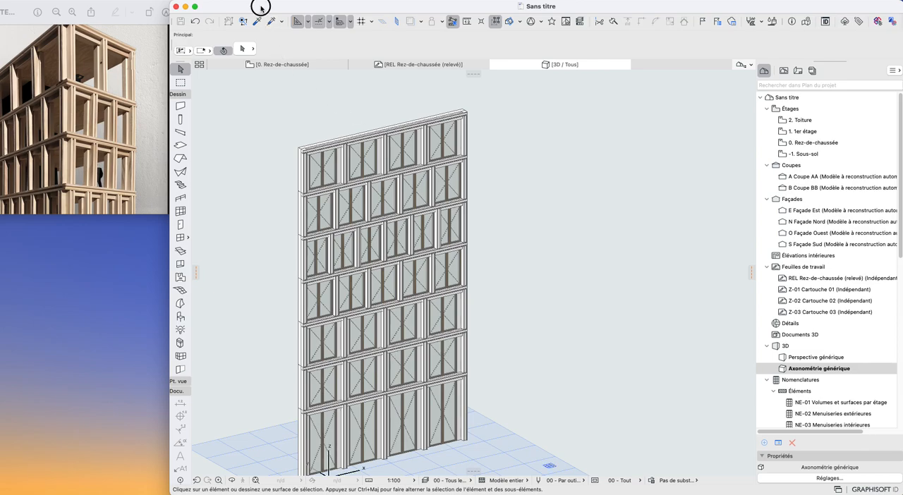
- Select the façade object in the 3D view and open its node graph for editing
left_click(323, 172)
left_click(75, 0)
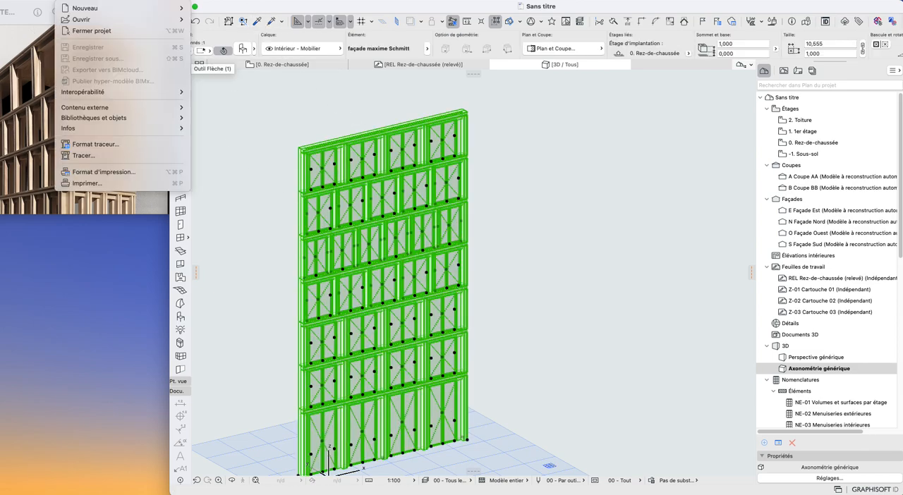
mouse_move(106, 118)
left_click(296, 283)
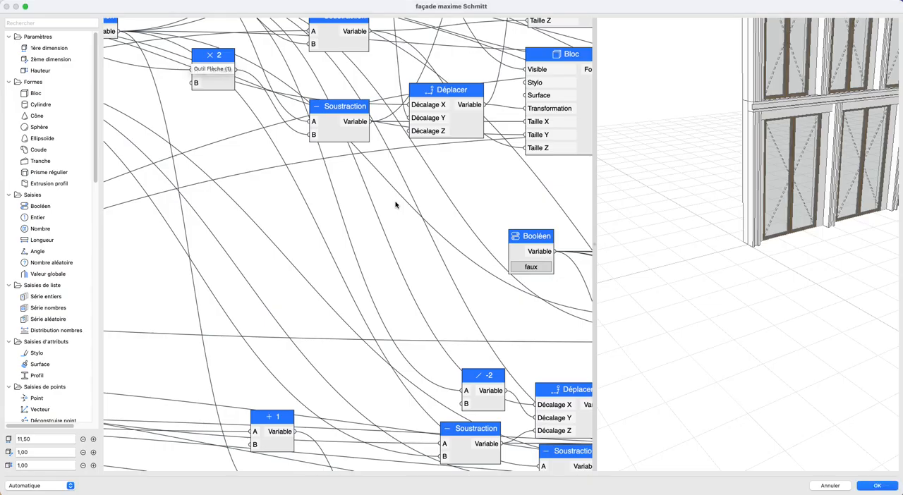
- Examine the façade's full node graph, the node group of its uppermost block and the 3D preview
scroll(319, 211, "down", 6)
scroll(380, 260, "down", 8)
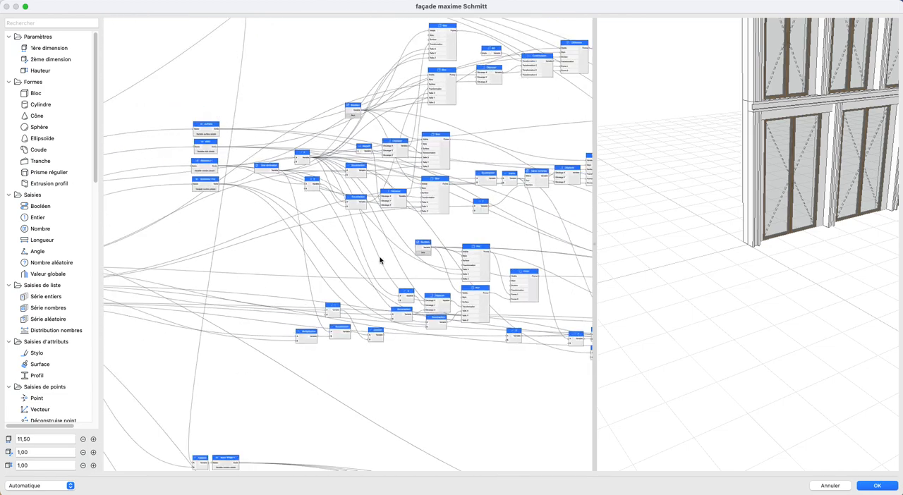
scroll(377, 251, "down", 8)
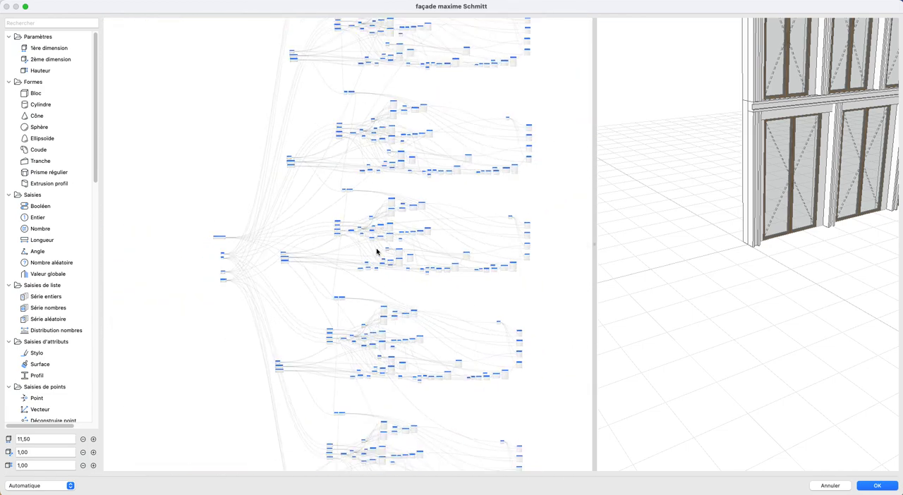
middle_click_drag(318, 258, 273, 243)
scroll(761, 249, "down", 8)
middle_click_drag(760, 249, 739, 322)
scroll(739, 322, "down", 5)
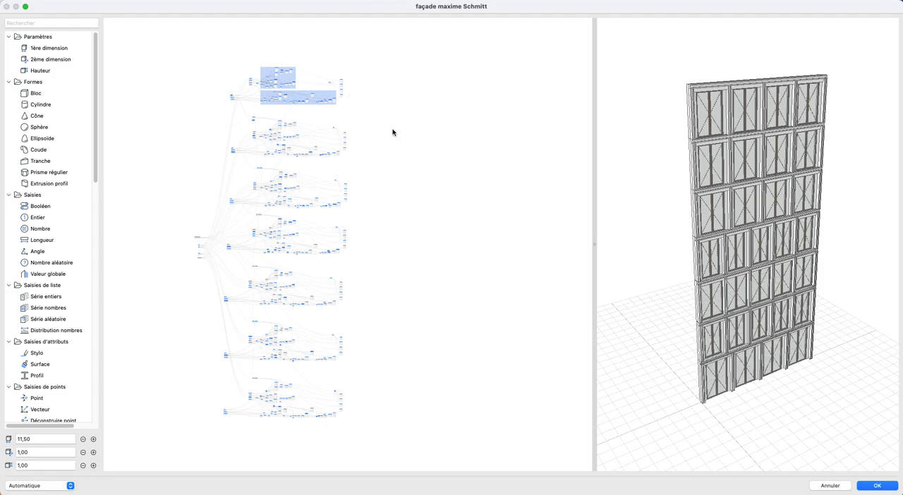
scroll(296, 83, "up", 3)
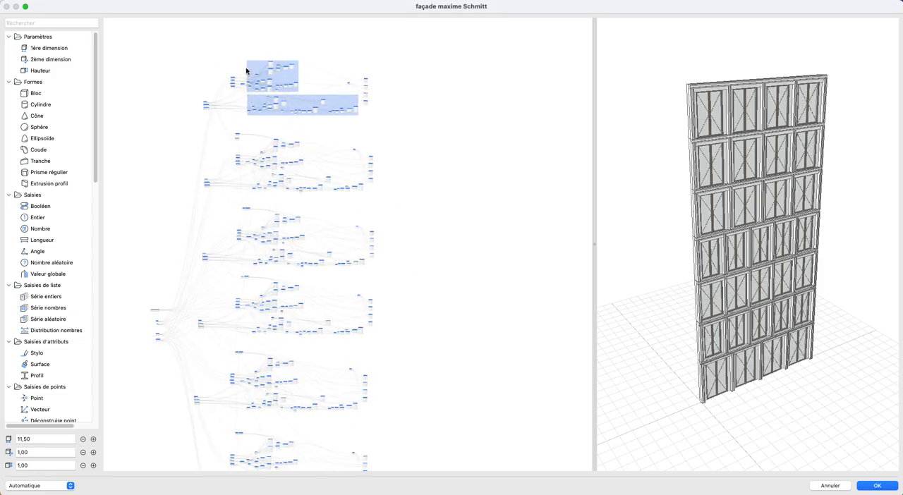
left_click_drag(166, 45, 415, 145)
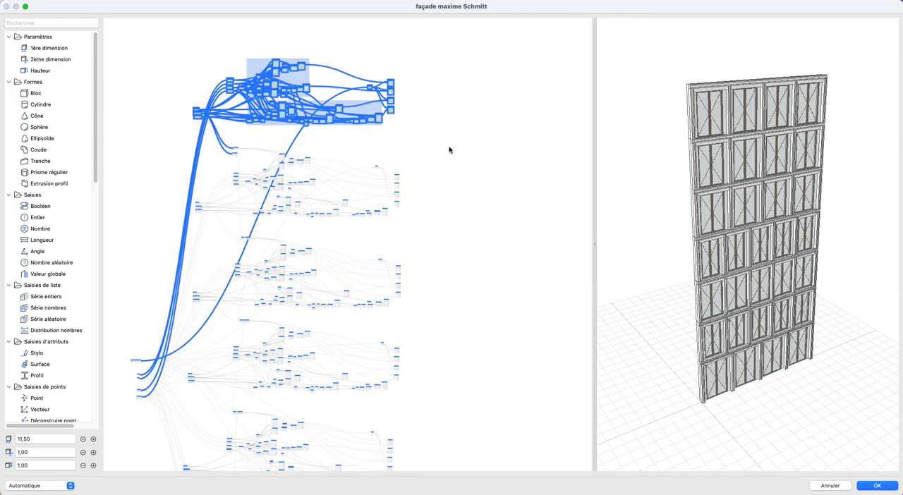
scroll(423, 145, "down", 5)
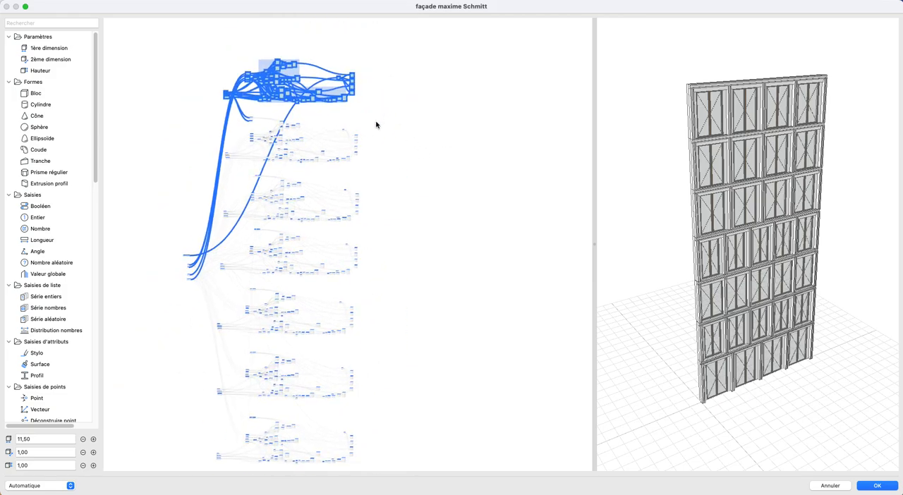
middle_click_drag(376, 122, 372, 101)
left_click(413, 125)
- Delete all nodes from the façade graph and narrow the editor window so the reference photo stays visible beside it
left_click_drag(165, 34, 386, 460)
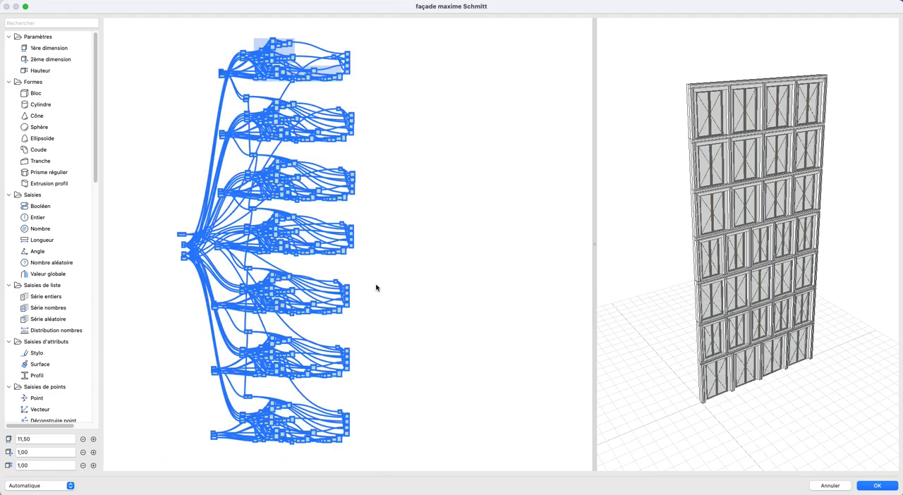
key("Delete")
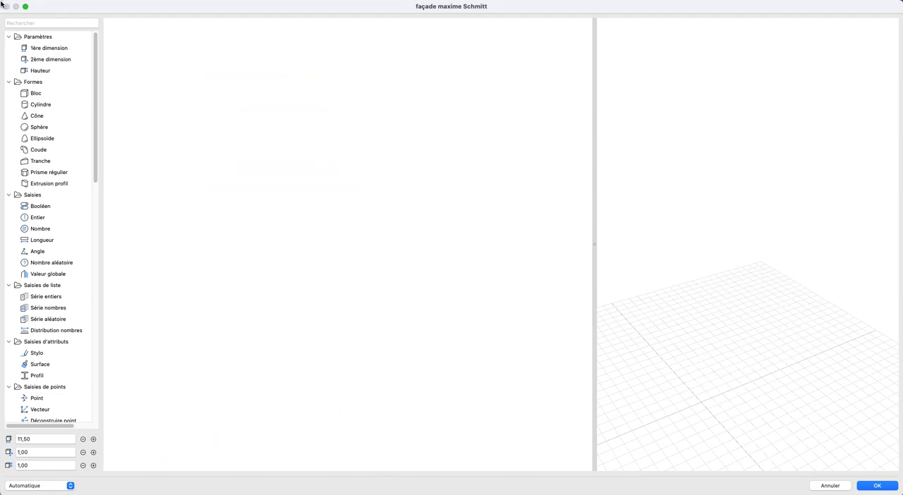
left_click_drag(4, 6, 149, 5)
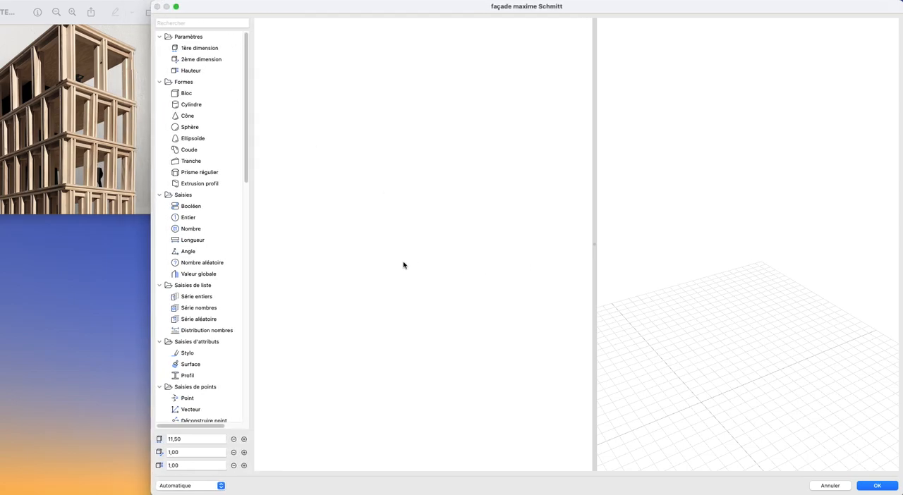
- Add a Bloc shape node to the empty graph and frame the block in the preview
left_click_drag(204, 93, 418, 316)
scroll(742, 402, "up", 3)
middle_click_drag(742, 401, 746, 250)
scroll(703, 352, "up", 5)
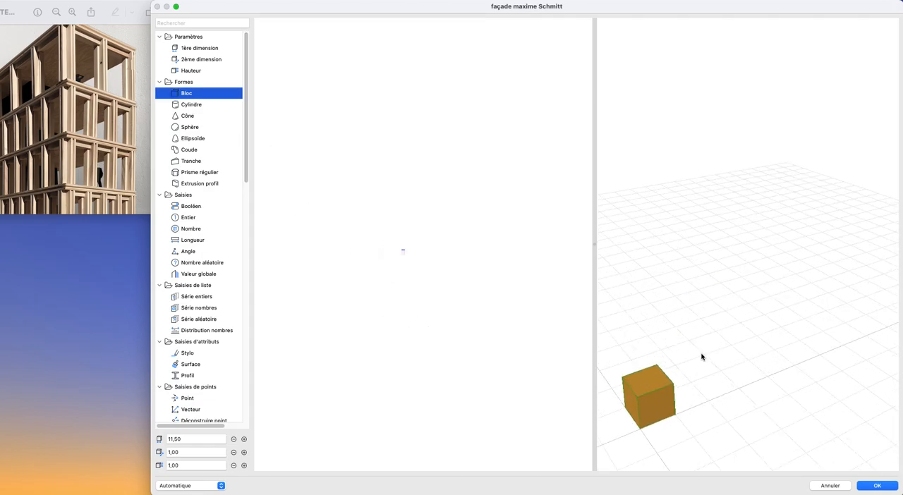
middle_click_drag(701, 355, 751, 244)
mouse_move(719, 321)
left_mouse_down()
mouse_move(710, 332)
mouse_move(722, 338)
left_mouse_up()
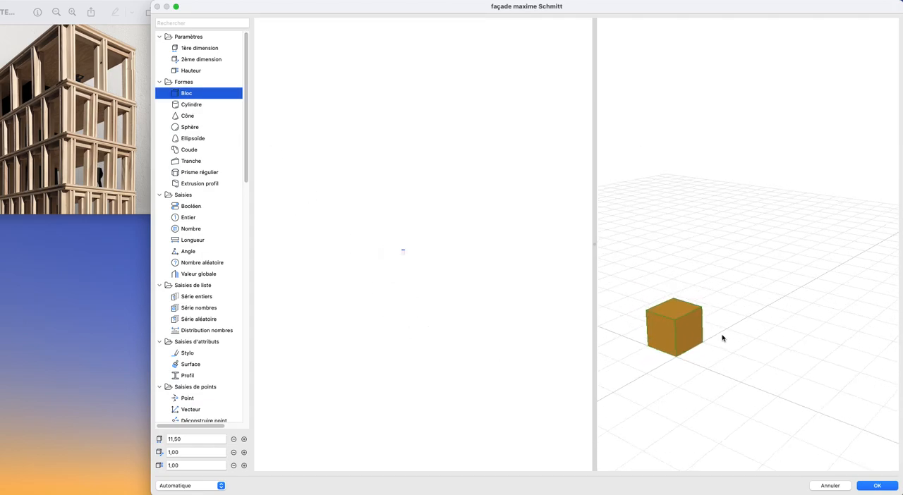
scroll(381, 244, "up", 5)
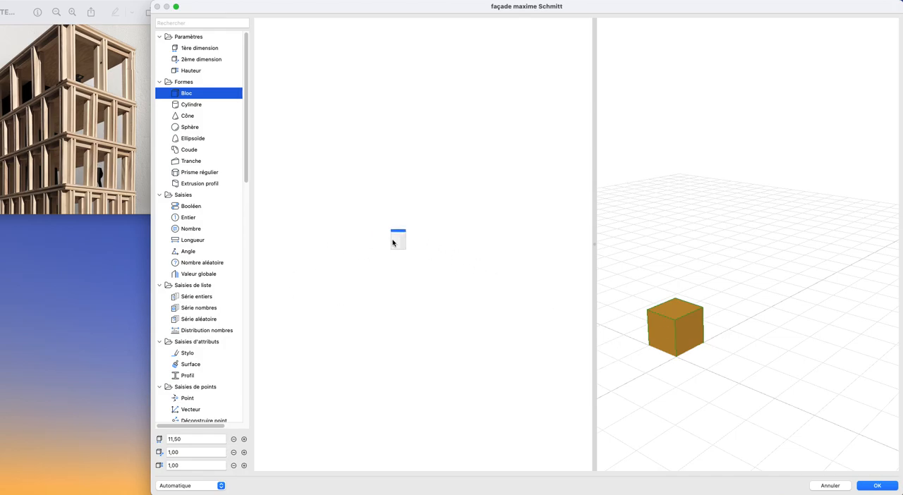
scroll(422, 252, "up", 6)
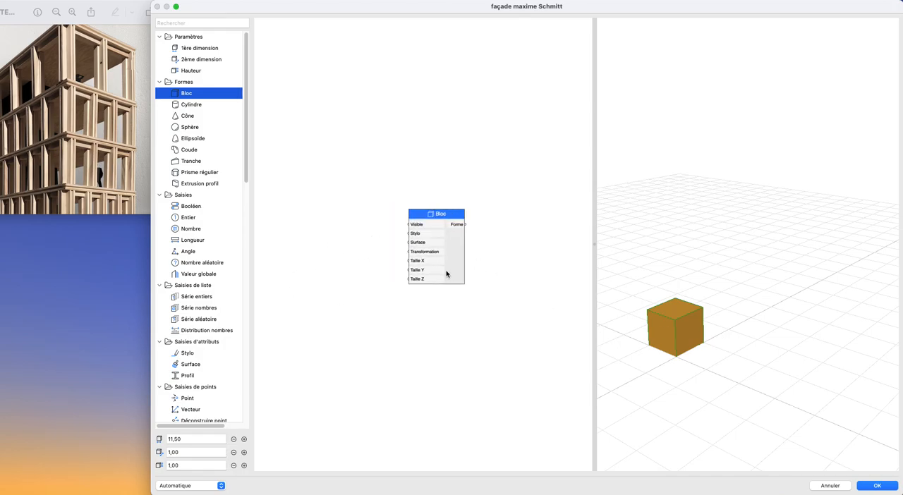
- Add a 1ère dimension parameter node and connect its Variable output to the Bloc's Taille X input
left_click_drag(203, 47, 310, 271)
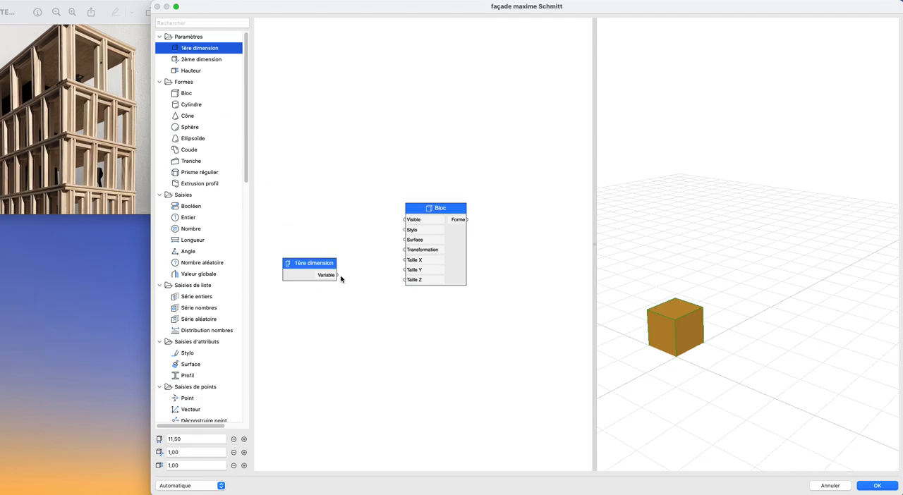
scroll(338, 280, "up", 1)
middle_click_drag(338, 278, 377, 283)
scroll(377, 283, "down", 3)
left_click_drag(365, 278, 437, 264)
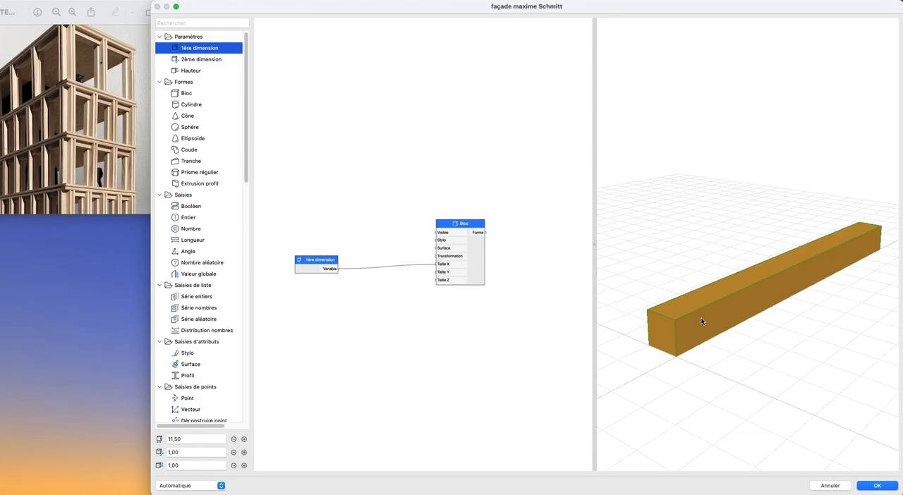
- Check the 1ère dimension value against the block preview and move the 1ère dimension node farther from the Bloc node
left_click(172, 439)
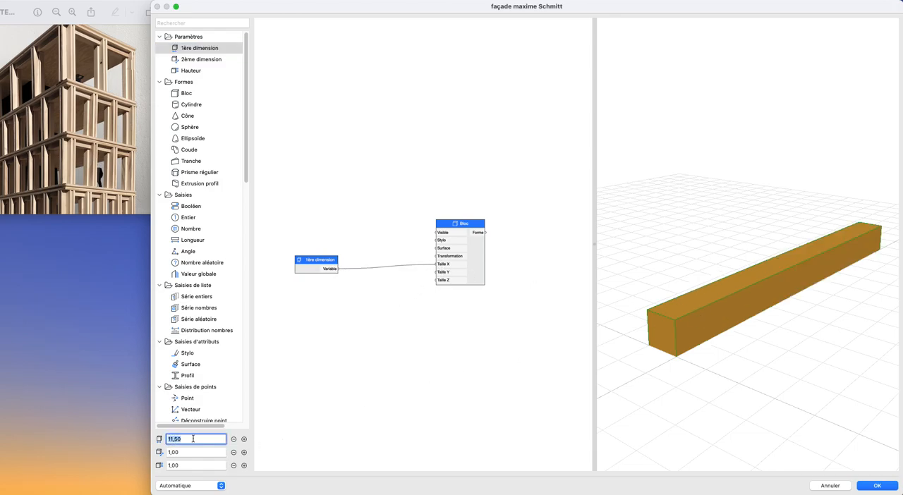
left_click_drag(847, 305, 807, 337)
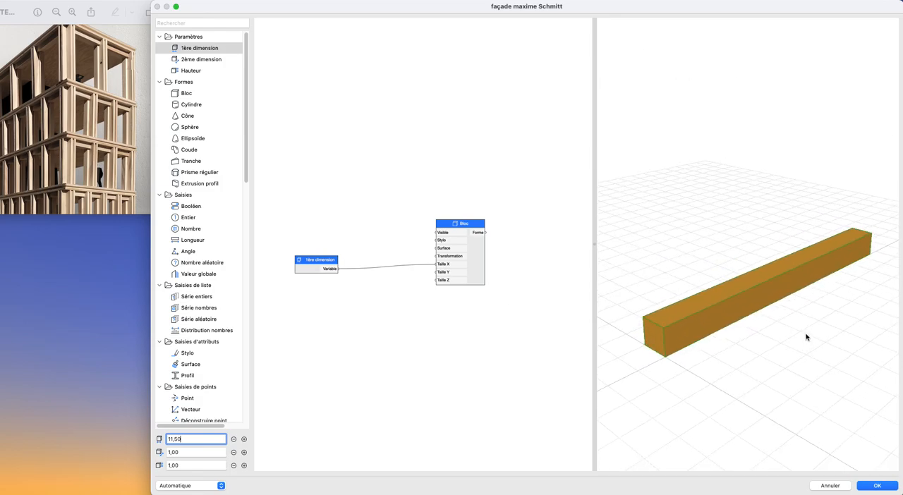
left_click_drag(326, 269, 307, 263)
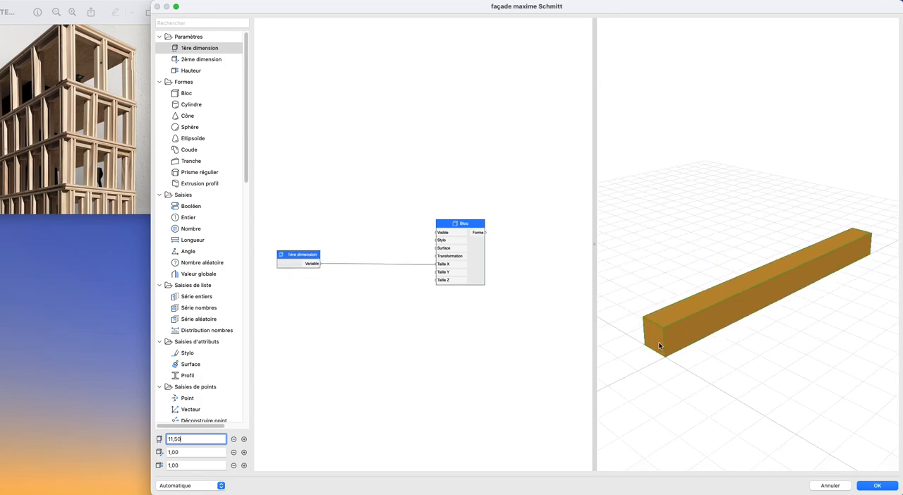
scroll(340, 283, "up", 1)
middle_click_drag(341, 283, 353, 310)
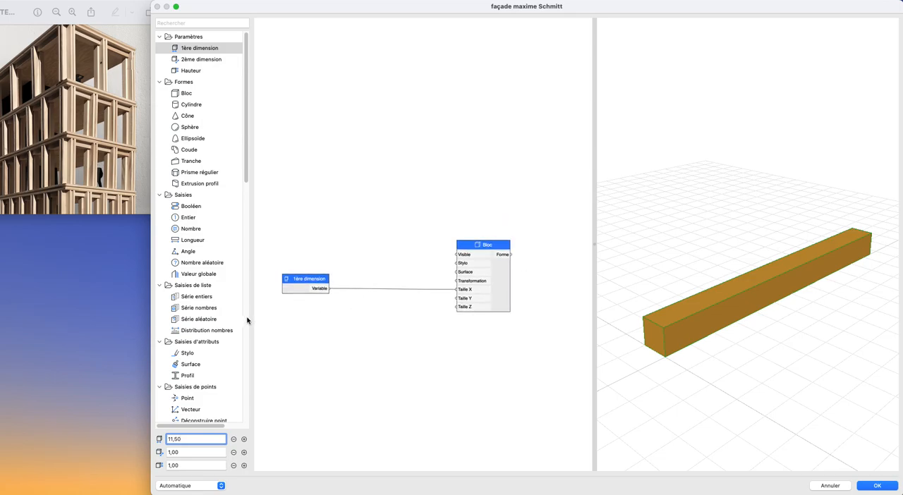
- Add a Longueur node connected to the Bloc's Taille Y input and name it "Épaisseur de la façade"
left_click_drag(192, 241, 462, 298)
double_click(284, 316)
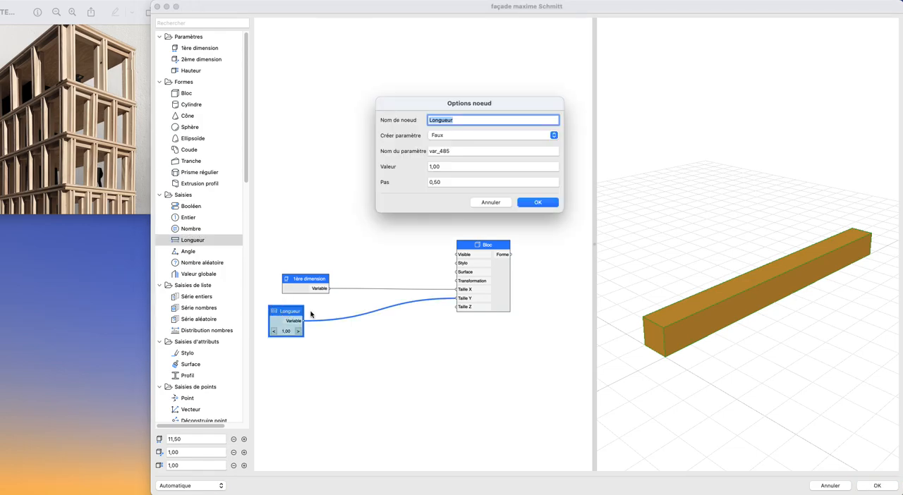
type("Epaisseur de la façade")
key("Return")
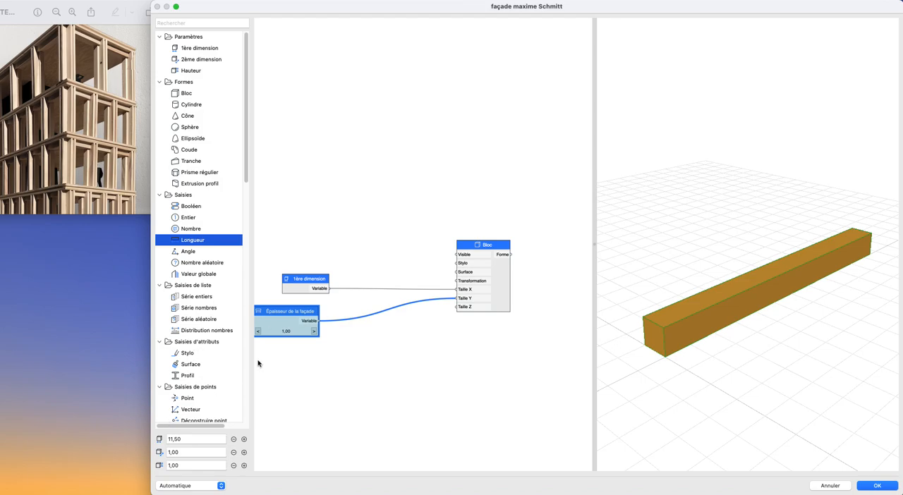
- Set the Épaisseur de la façade node's step (Pas) to 0,10 and lower its value to 0,40
left_click_drag(279, 318, 294, 318)
double_click(294, 319)
double_click(457, 182)
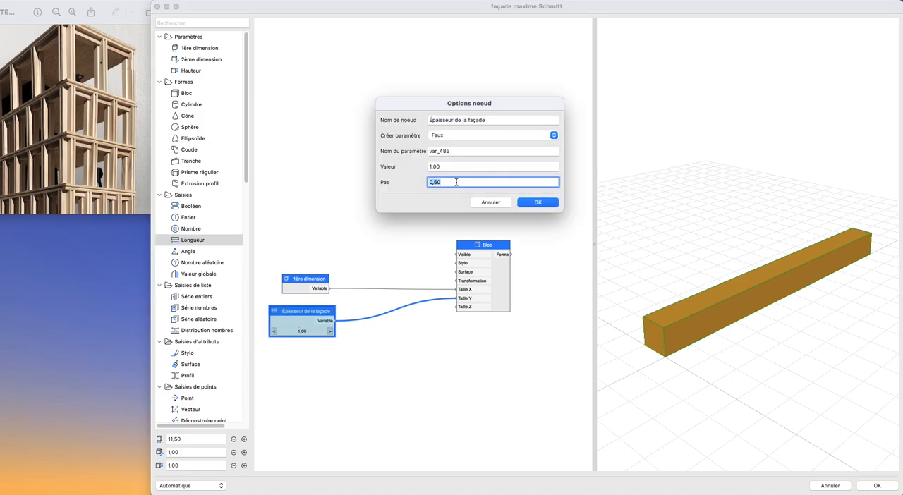
type("0,")
key("Return")
left_click(276, 333)
left_click(275, 333)
left_click_drag(809, 346, 808, 293)
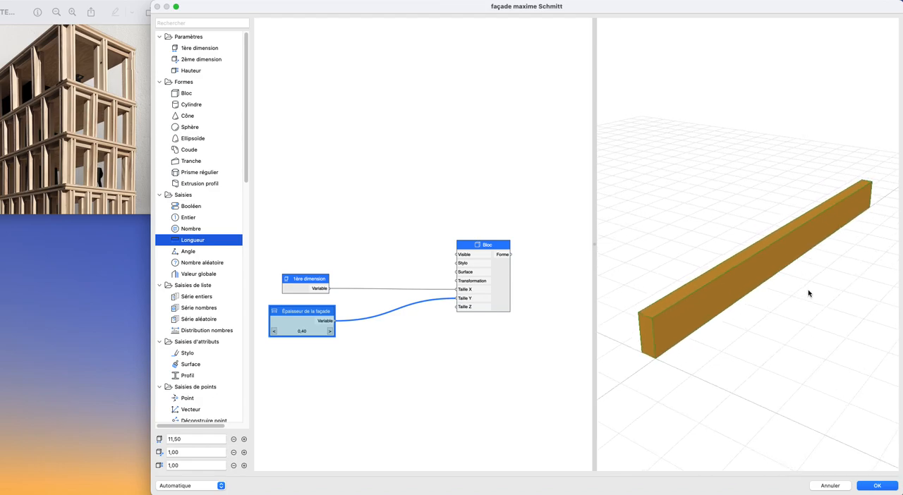
- Check the Épaisseur de la façade node's options and raise its value to 0,60
double_click(297, 323)
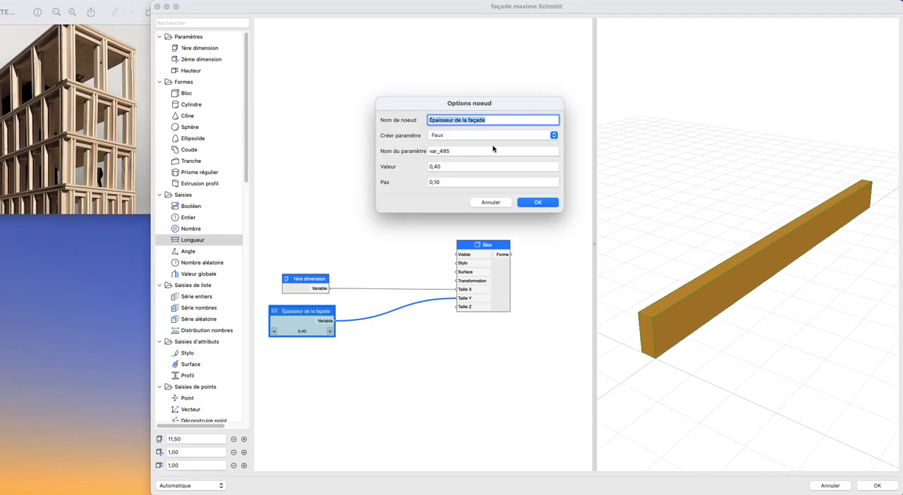
left_click(538, 203)
left_click(330, 332)
left_click(330, 332)
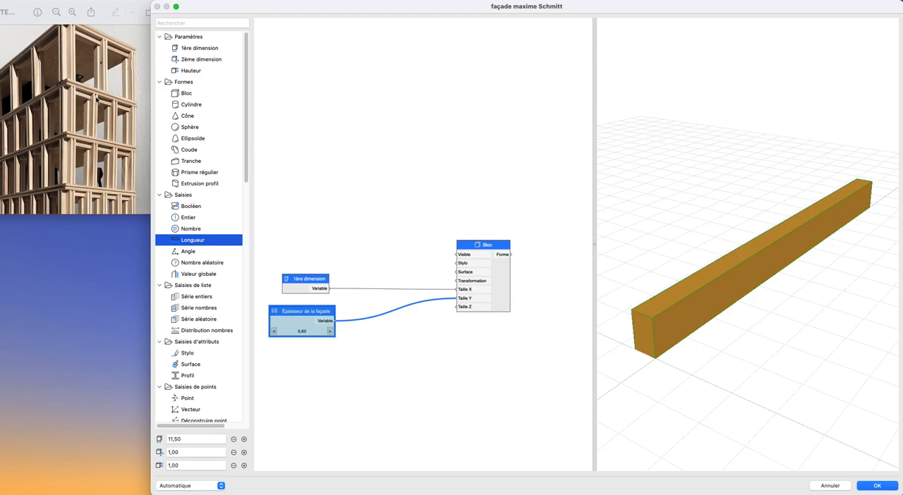
scroll(373, 353, "down", 3)
left_click(381, 351)
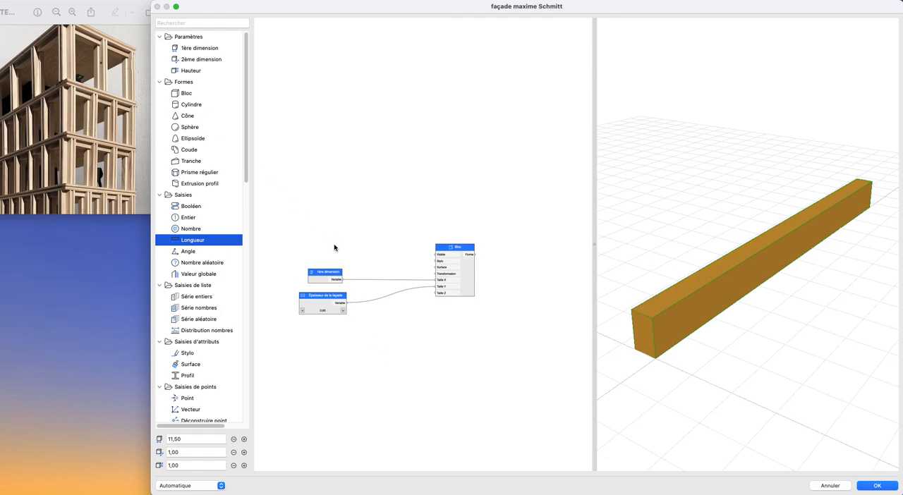
- Add a second Longueur node below Épaisseur de la façade and name it "Épaisseur du profil"
left_click(324, 297)
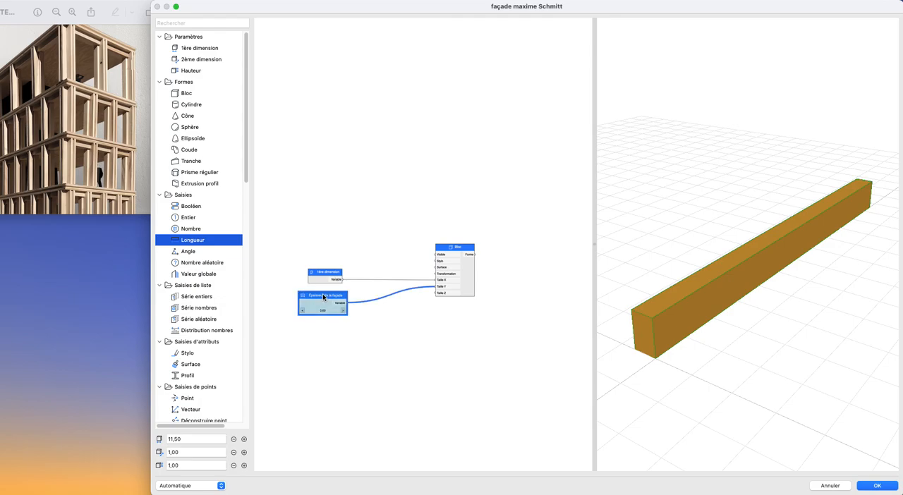
left_click_drag(323, 294, 307, 297)
left_click(339, 337)
scroll(320, 325, "up", 2)
scroll(320, 325, "left", 2)
left_click_drag(209, 244, 341, 347)
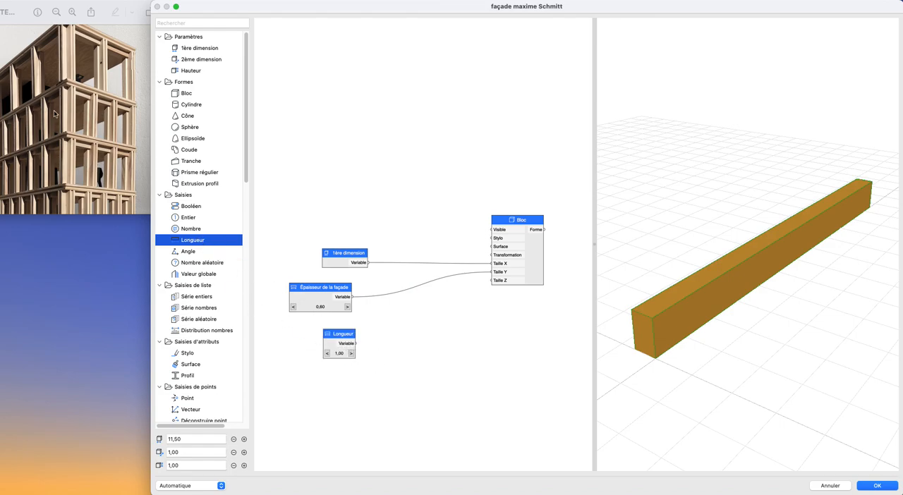
left_click_drag(349, 340, 334, 337)
double_click(335, 336)
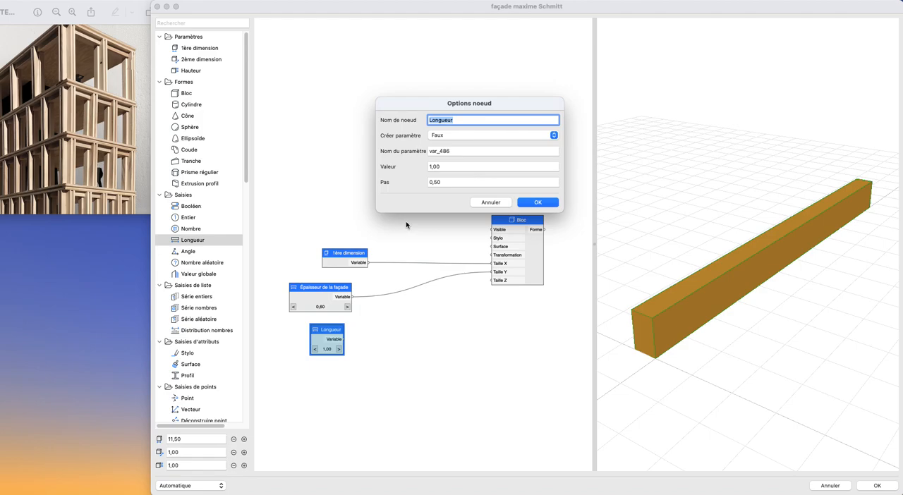
type("E")
key("Return")
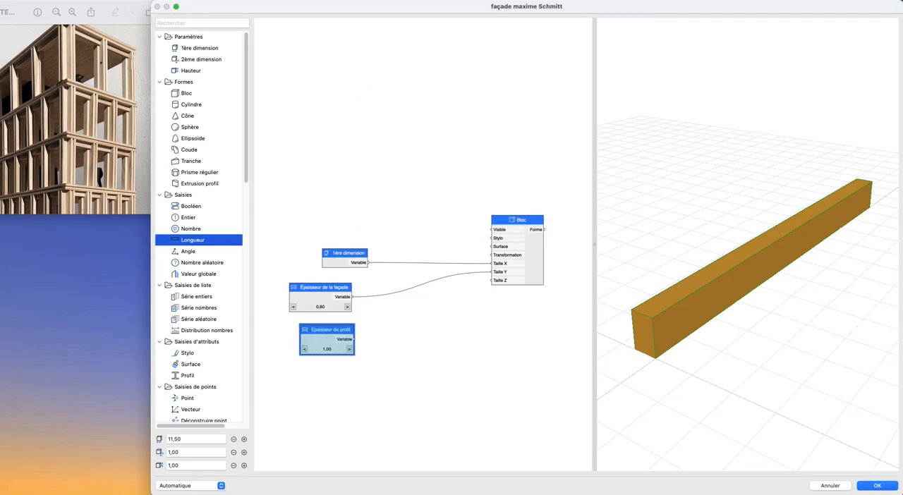
- Set the Épaisseur du profil node's step (Pas) to 0,10 and its value to 0,30
double_click(300, 348)
double_click(457, 184)
type("0,10")
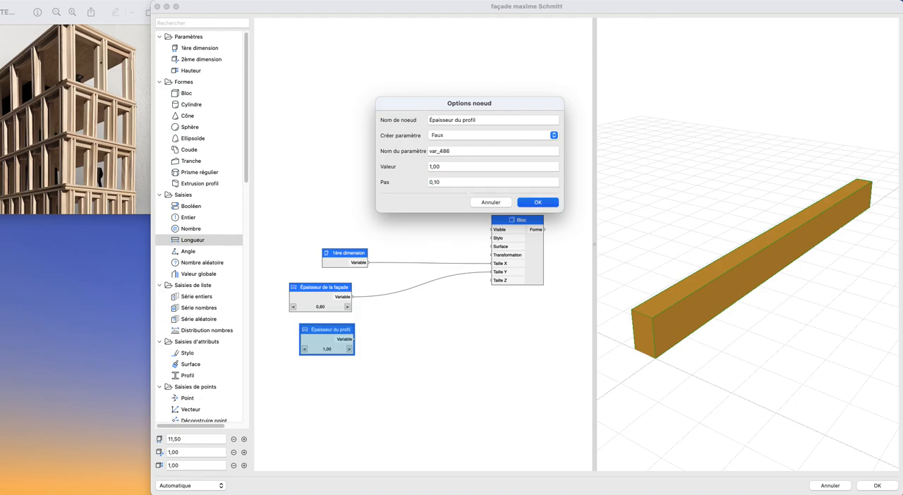
type("1")
key("Return")
left_click(304, 349)
left_click(305, 349)
left_click(304, 349)
left_click(304, 350)
left_click(304, 349)
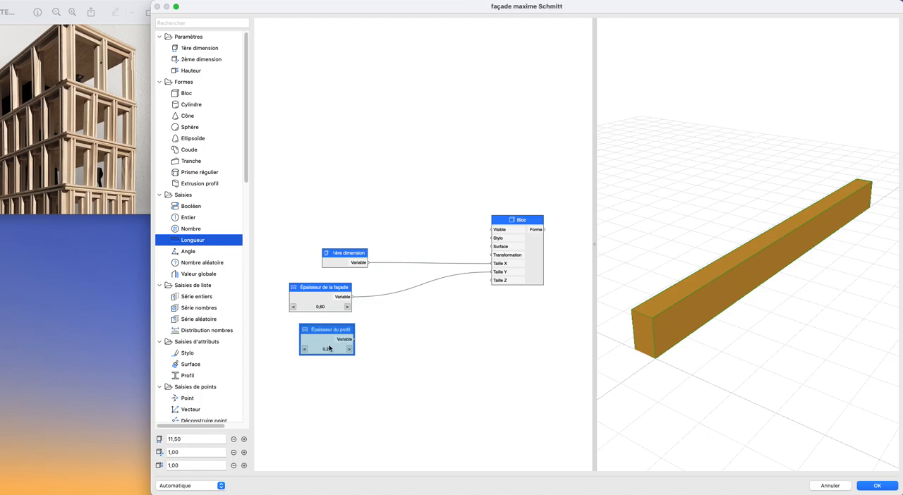
scroll(330, 348, "up", 3)
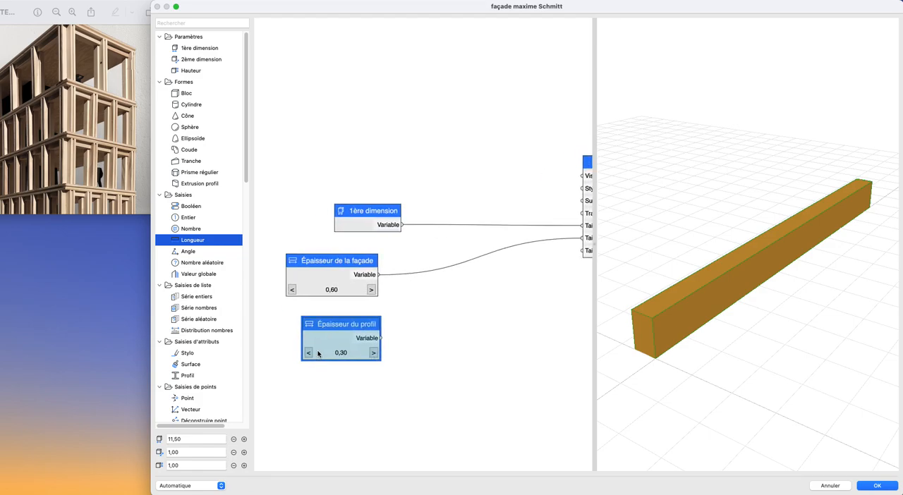
left_click(427, 347)
scroll(374, 305, "down", 3)
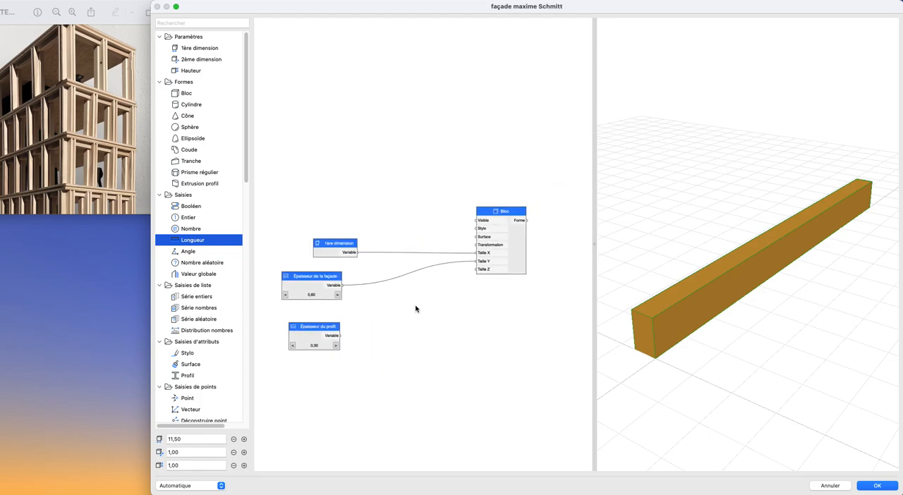
- Set the Épaisseur de la façade value to 0,70 and the Épaisseur du profil value to 0,20
left_click(337, 296)
left_click(338, 295)
left_click(285, 296)
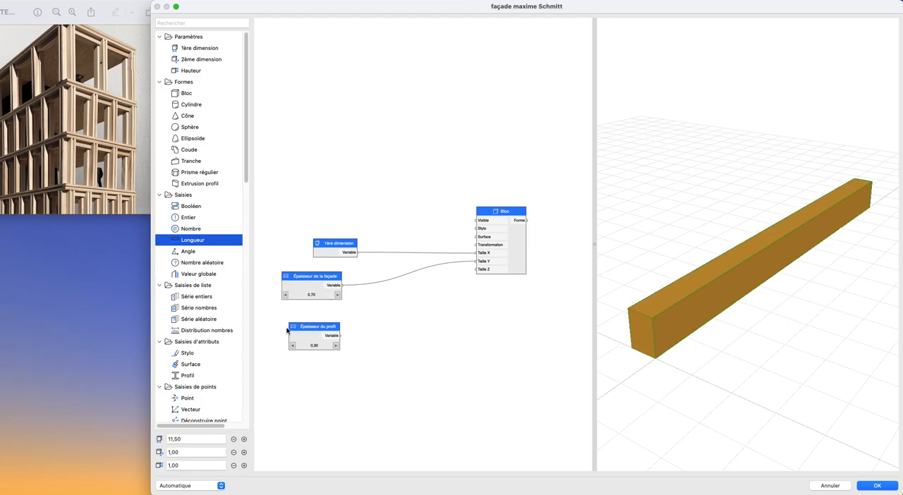
double_click(292, 347)
scroll(326, 308, "up", 1)
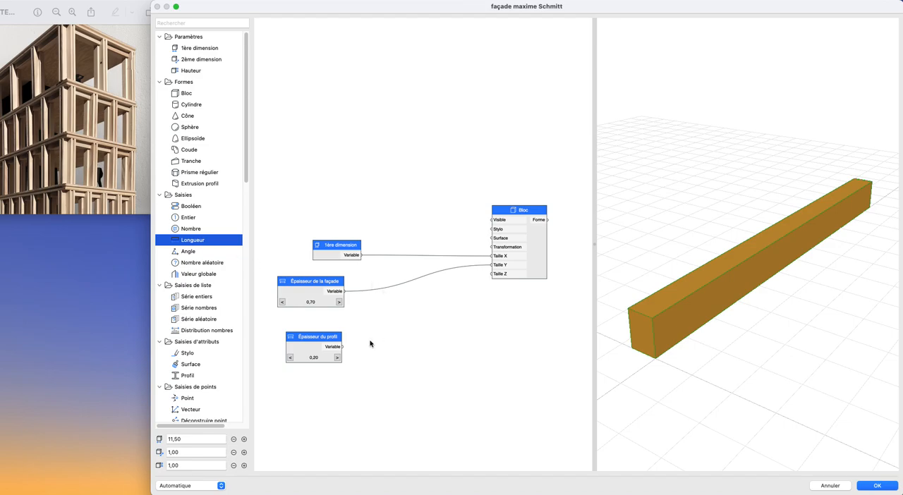
left_click(308, 296)
left_click(404, 332)
- Add a Soustraction node with Épaisseur de la façade as A and Épaisseur du profil as B, feeding the Bloc's Taille Y
scroll(206, 286, "down", 10)
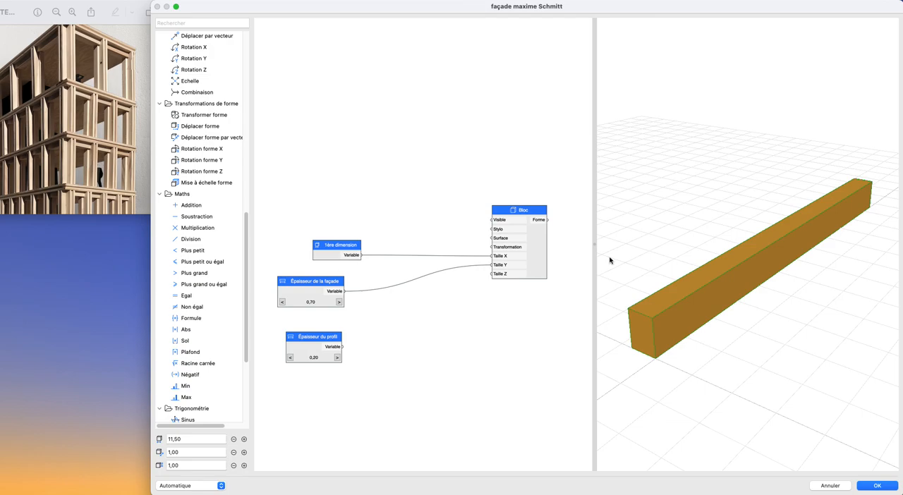
left_click_drag(196, 217, 398, 308)
left_click_drag(343, 291, 380, 307)
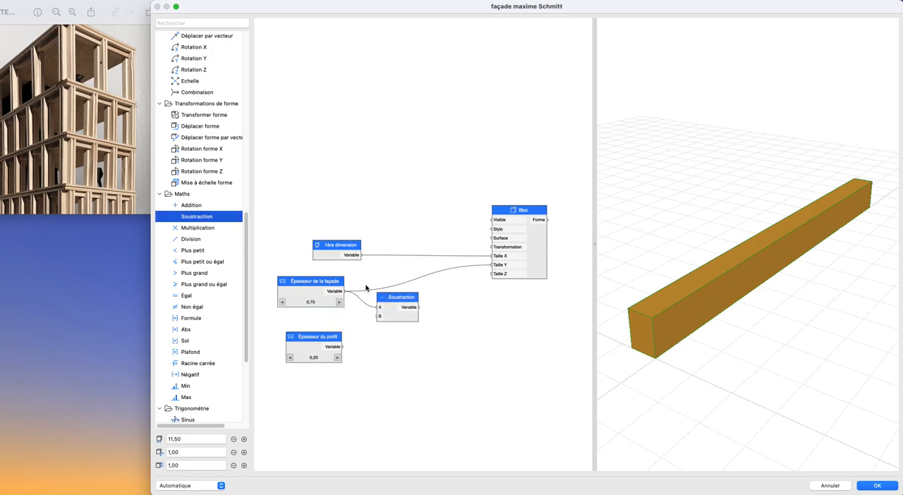
left_click_drag(343, 346, 492, 265)
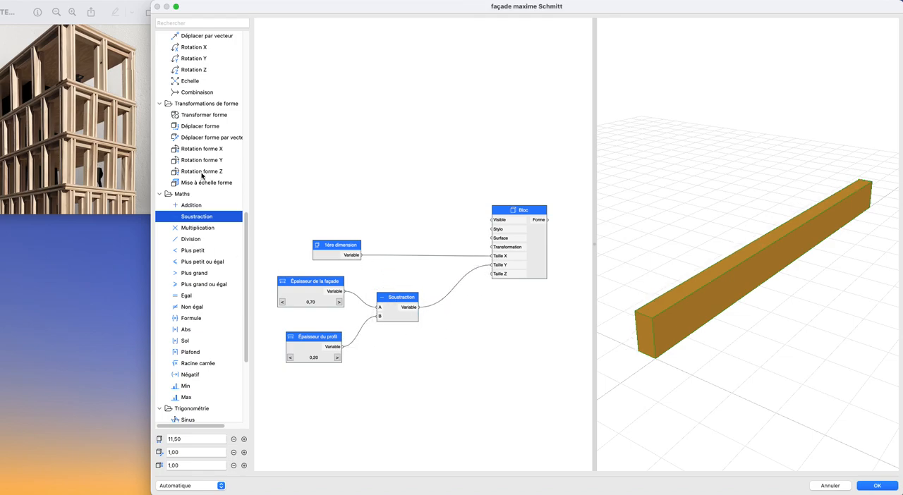
- Add a Déplacer node feeding the Bloc's Transformation input and connect Épaisseur du profil to its Décalage Y
scroll(194, 44, "up", 2)
left_click_drag(190, 56, 493, 247)
left_click_drag(321, 245, 294, 240)
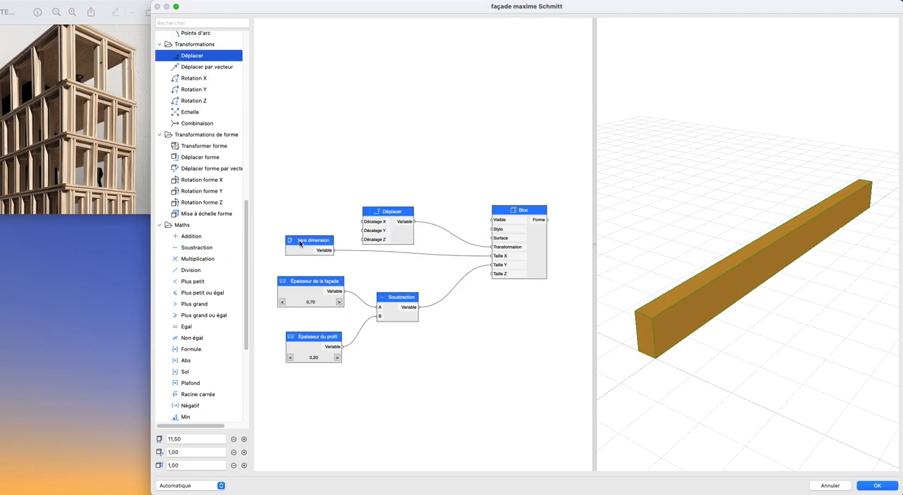
left_click_drag(343, 346, 364, 223)
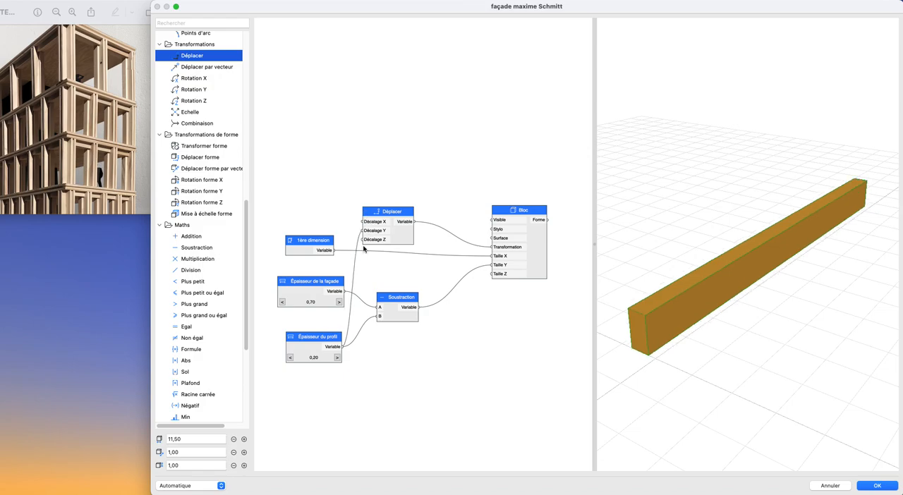
- Move the Épaisseur du profil node above the 1ère dimension node and inspect the shifted block in the preview
left_click_drag(310, 338, 280, 195)
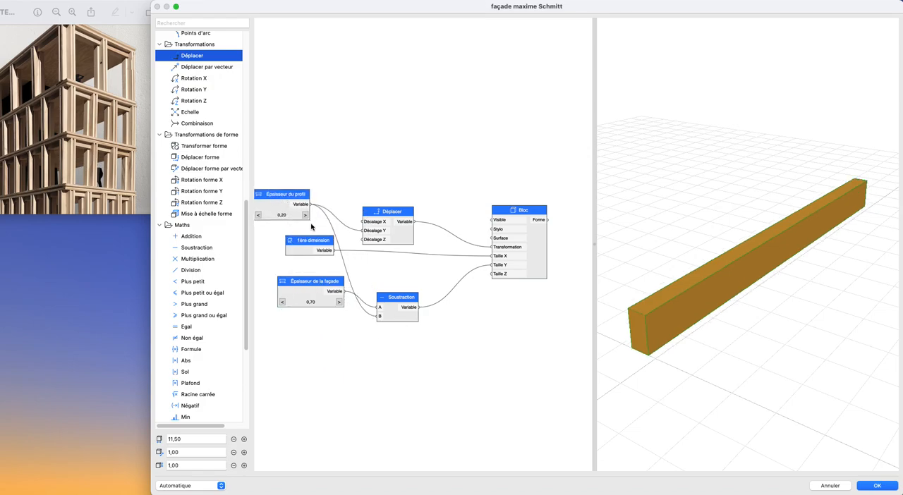
scroll(311, 224, "down", 3)
middle_click_drag(344, 237, 382, 253)
scroll(732, 348, "up", 2)
middle_click_drag(731, 348, 743, 331, "shift")
mouse_move(661, 354)
middle_mouse_down("shift")
mouse_move(690, 362)
mouse_move(671, 366)
middle_mouse_up("shift")
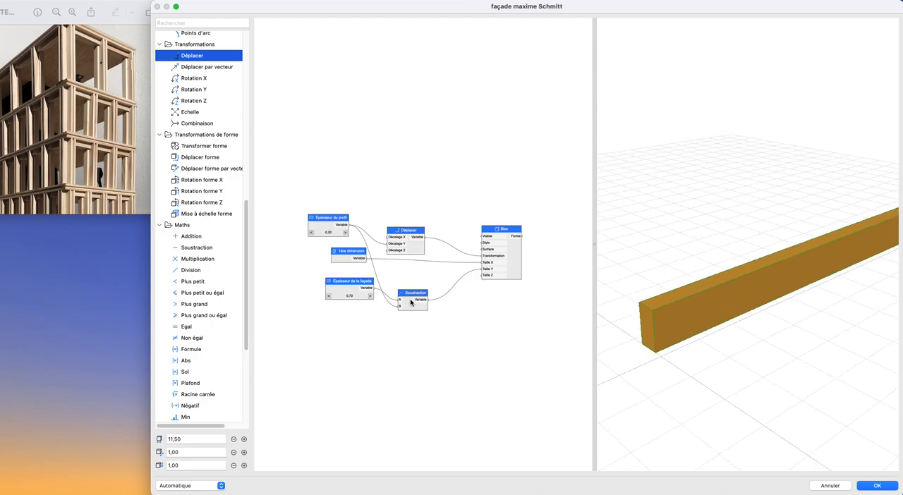
scroll(411, 302, "up", 2)
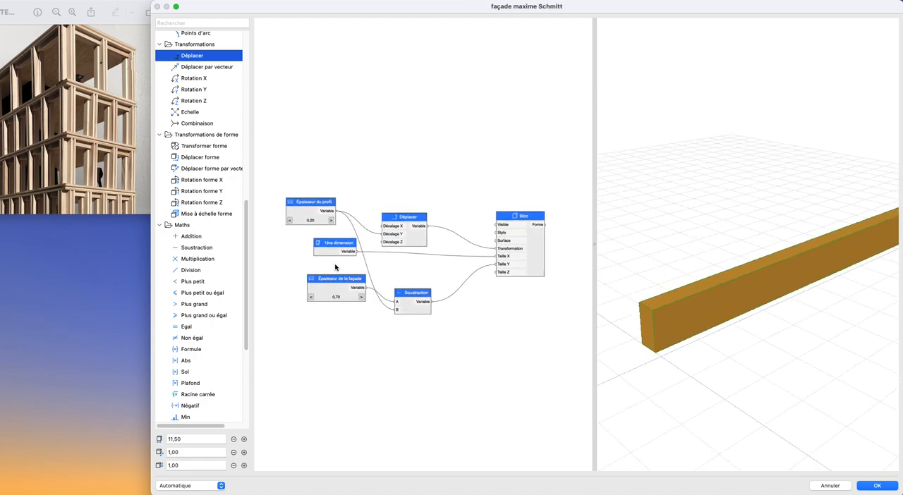
- Move both Épaisseur nodes farther from the Bloc and place the 1ère dimension node close to it
left_click_drag(335, 283, 263, 310)
scroll(346, 268, "down", 1)
middle_click_drag(334, 266, 416, 274)
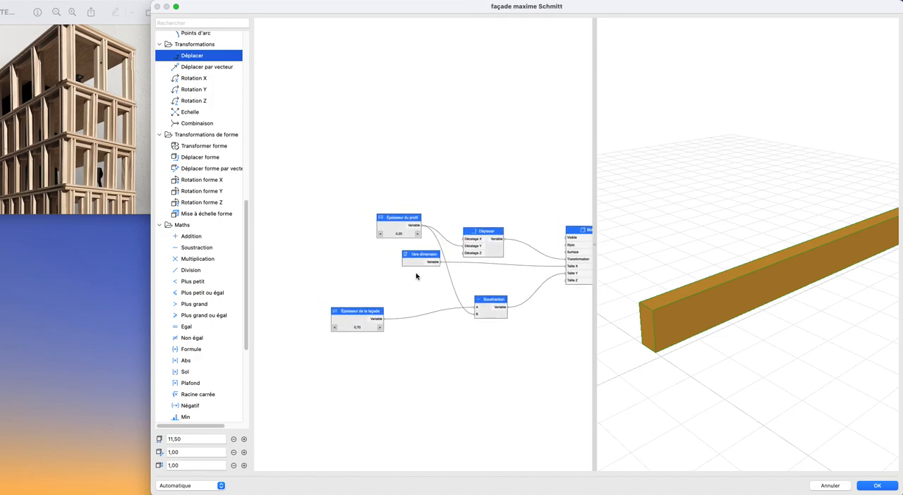
left_click_drag(417, 259, 531, 262)
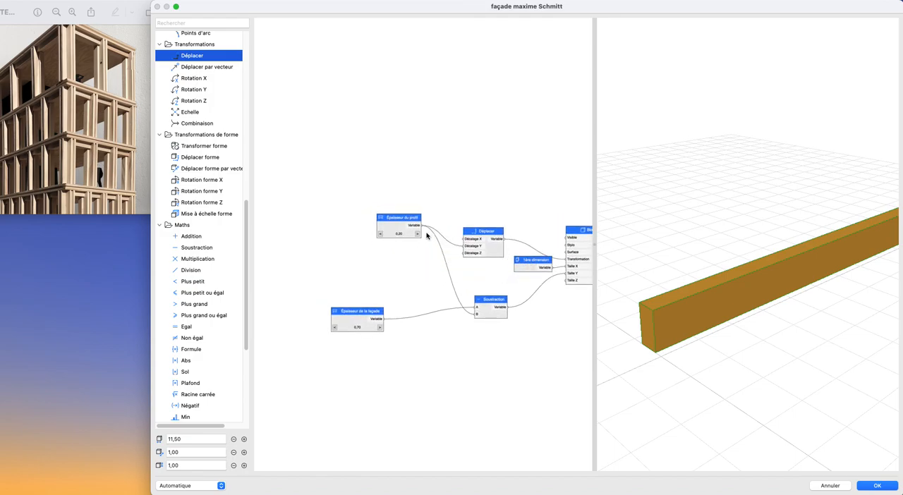
left_click_drag(390, 223, 328, 221)
- Stack the Déplacer, 1ère dimension and Soustraction nodes compactly beside the Bloc's inputs
scroll(459, 243, "down", 1)
middle_click_drag(459, 243, 361, 242)
scroll(454, 285, "up", 4)
middle_click_drag(450, 288, 484, 300)
scroll(465, 261, "down", 3)
mouse_move(446, 254)
left_mouse_down()
mouse_move(438, 260)
mouse_move(461, 245)
mouse_move(444, 253)
left_mouse_up()
left_click_drag(416, 290, 453, 247)
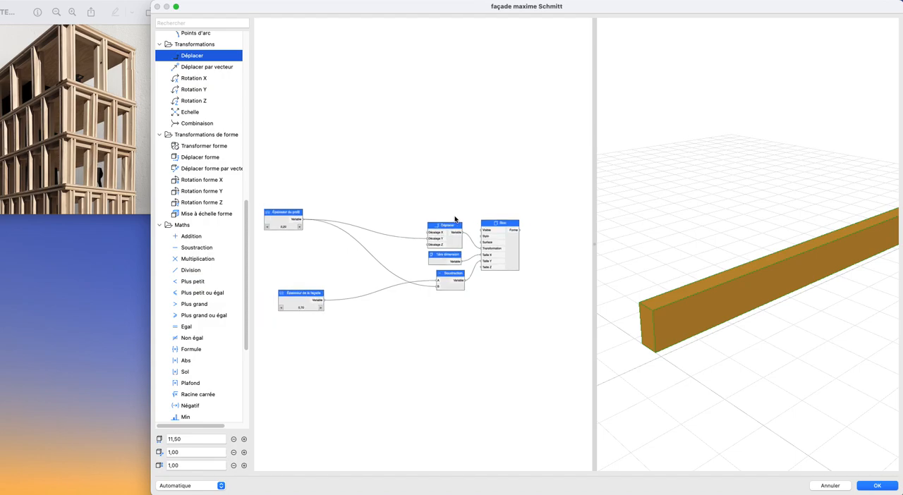
- Add another Longueur node below Épaisseur de la façade and name it "R+0 Hauteur de l'étage"
scroll(445, 243, "down", 1)
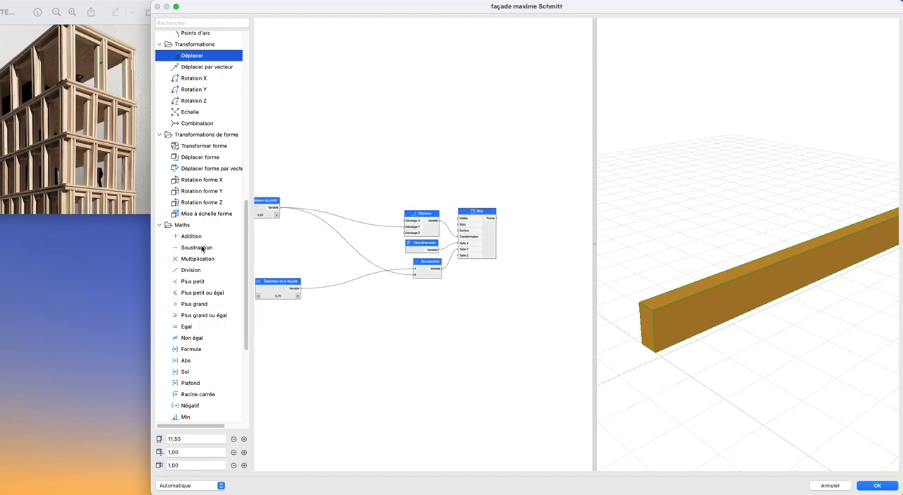
scroll(200, 262, "up", 5)
scroll(189, 205, "up", 3)
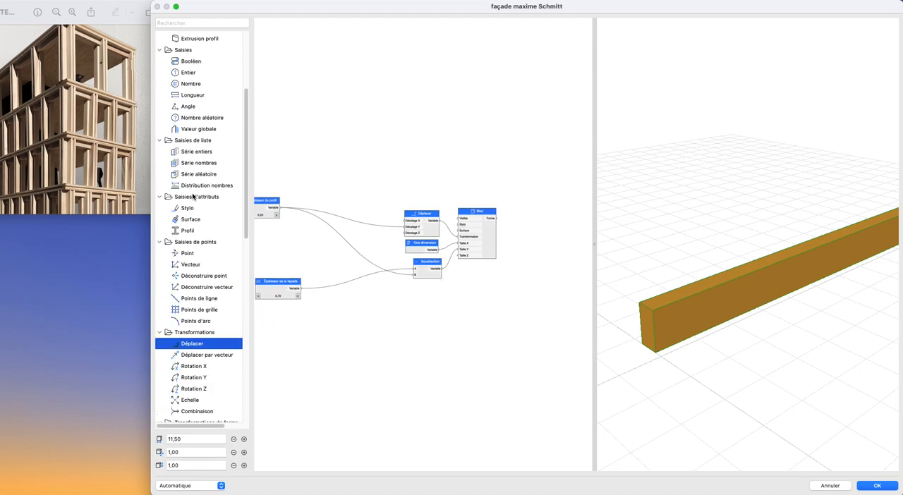
left_click_drag(192, 98, 280, 349)
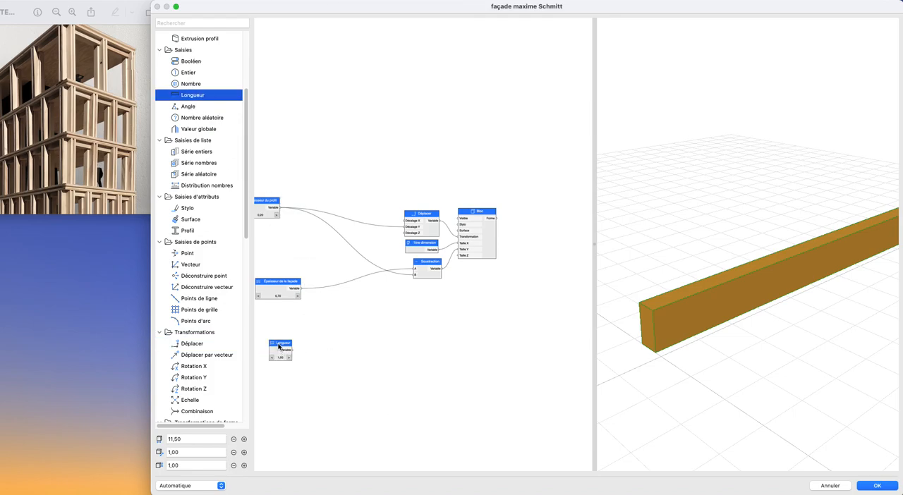
double_click(279, 345)
type("R+0 Hauteur de l'étage")
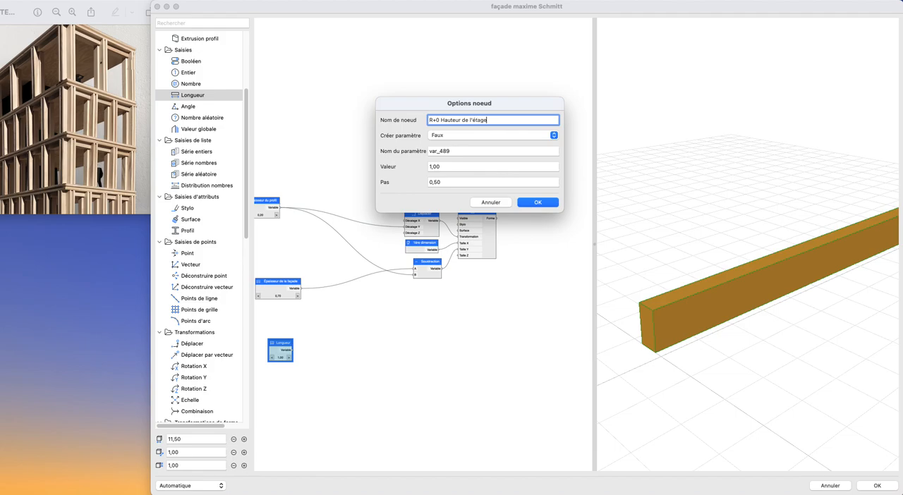
key("Return")
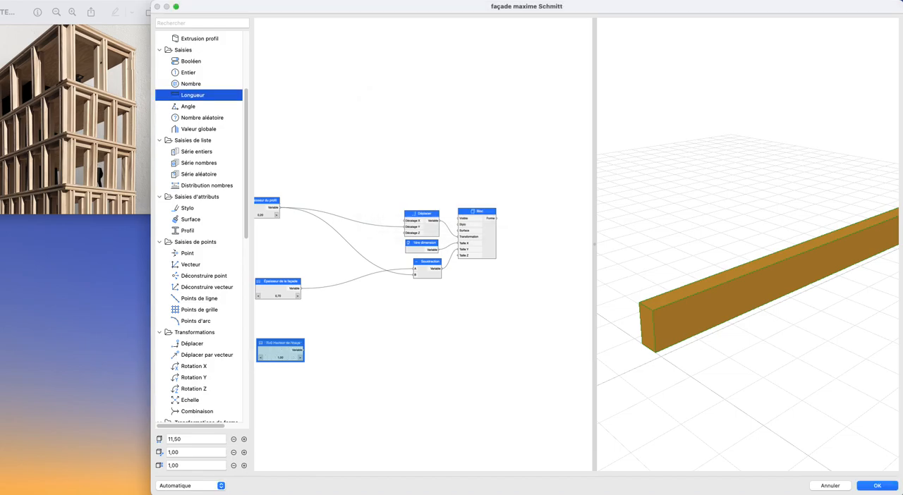
- Rename the R+0 Hauteur de l'étage node as "R+0 Hauteur du niveau" and set its value to 5,00
scroll(296, 351, "up", 5)
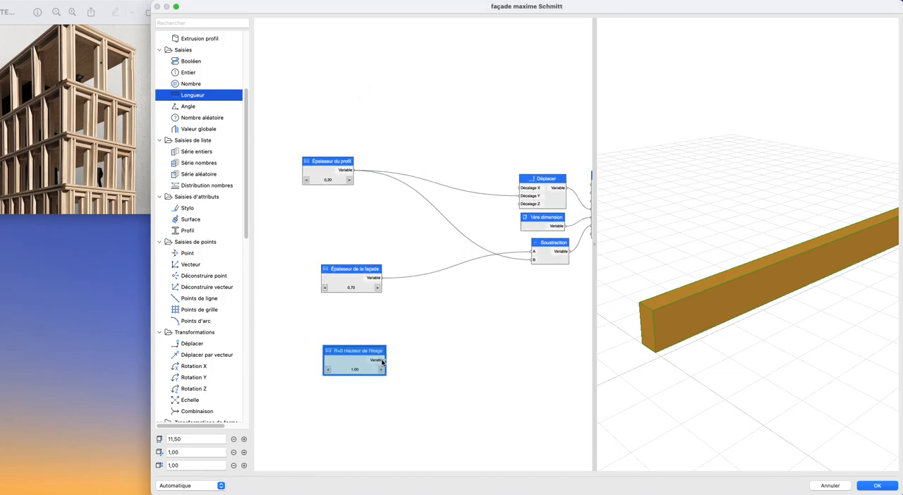
left_click_drag(341, 360, 333, 351)
double_click(333, 352)
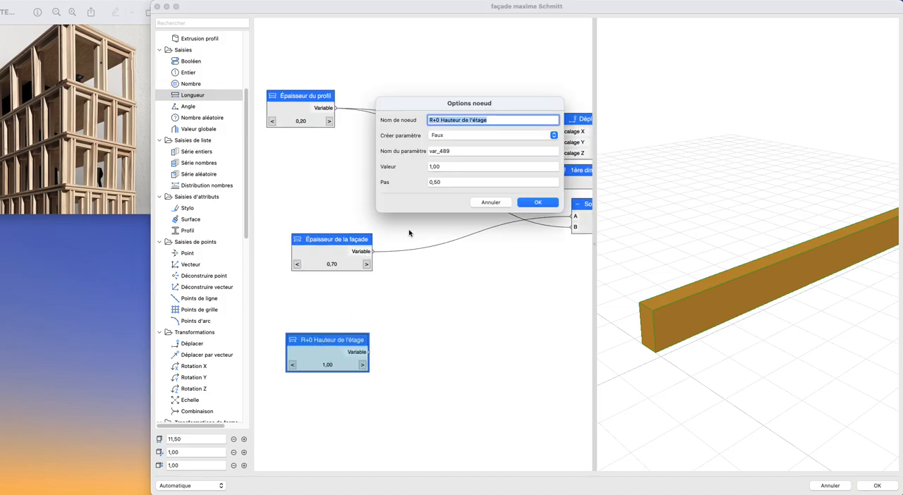
left_click_drag(465, 119, 520, 120)
type("u niveau")
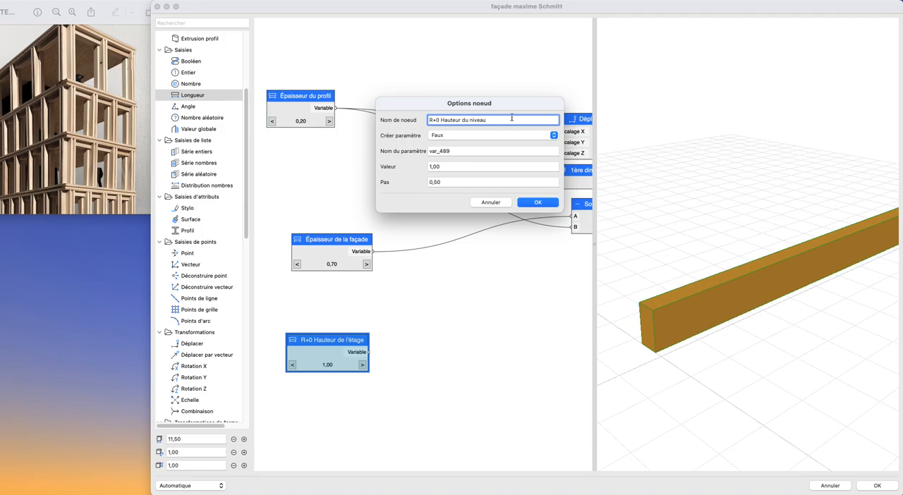
left_click(469, 166)
type("5")
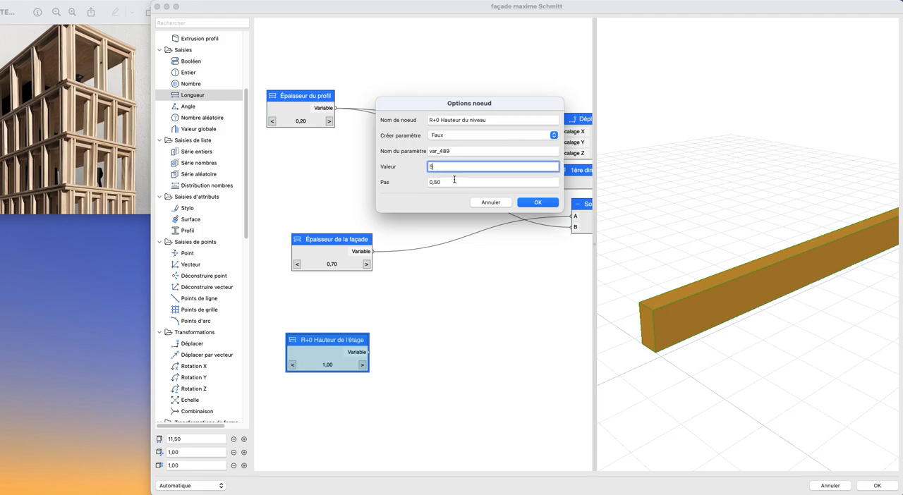
left_click(447, 181)
left_click(535, 202)
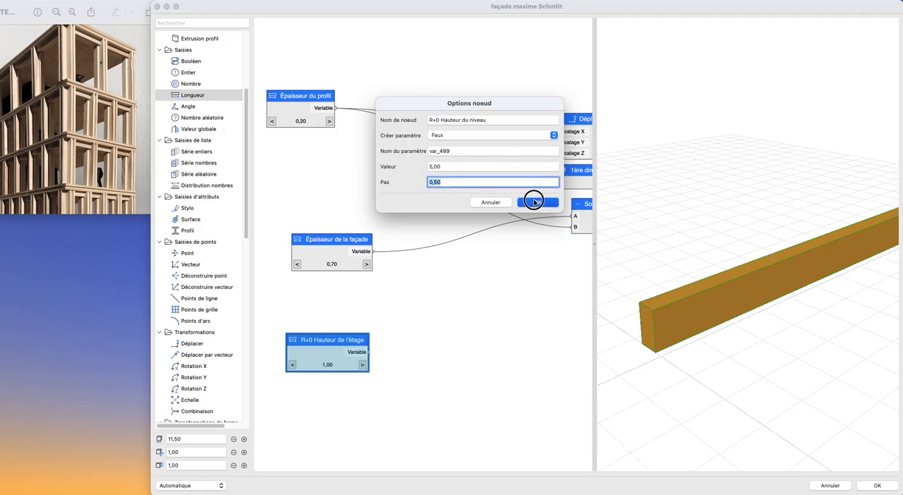
- Connect R+0 Hauteur du niveau to the Bloc's Taille Z and place the node just above Épaisseur de la façade
left_click_drag(336, 340, 542, 225)
scroll(729, 280, "down", 2)
middle_click_drag(729, 280, 709, 322, "shift")
scroll(709, 307, "down", 3)
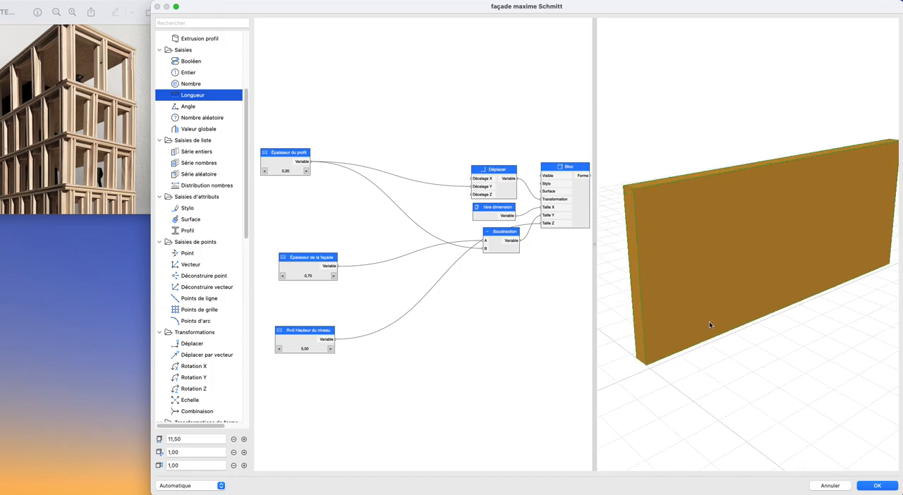
left_click_drag(322, 330, 302, 225)
scroll(387, 256, "down", 3)
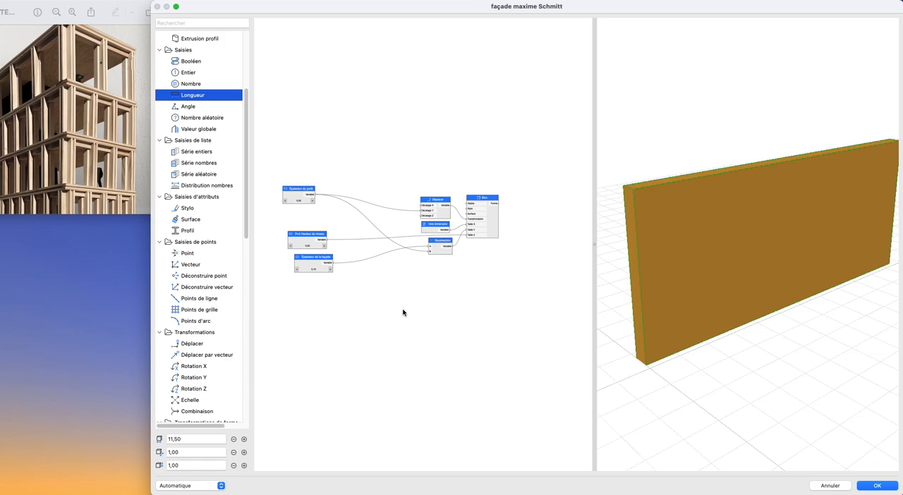
- Add a second Bloc node below the existing one and rename the existing Bloc as "Mur"
scroll(200, 212, "up", 5)
left_click_drag(201, 94, 489, 318)
double_click(490, 225)
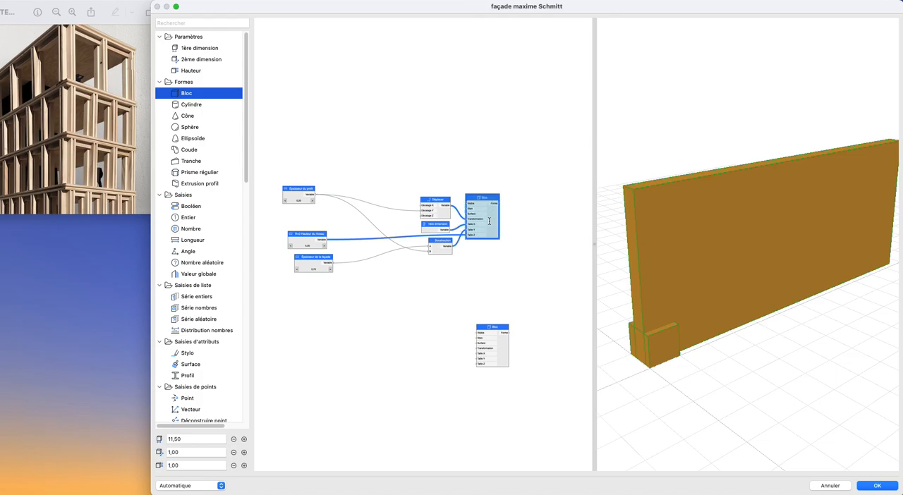
type("Mur")
key("Return")
- Rename the new Bloc node as "Profil"
scroll(481, 352, "up", 1)
middle_click_drag(492, 359, 506, 363)
left_click(427, 326)
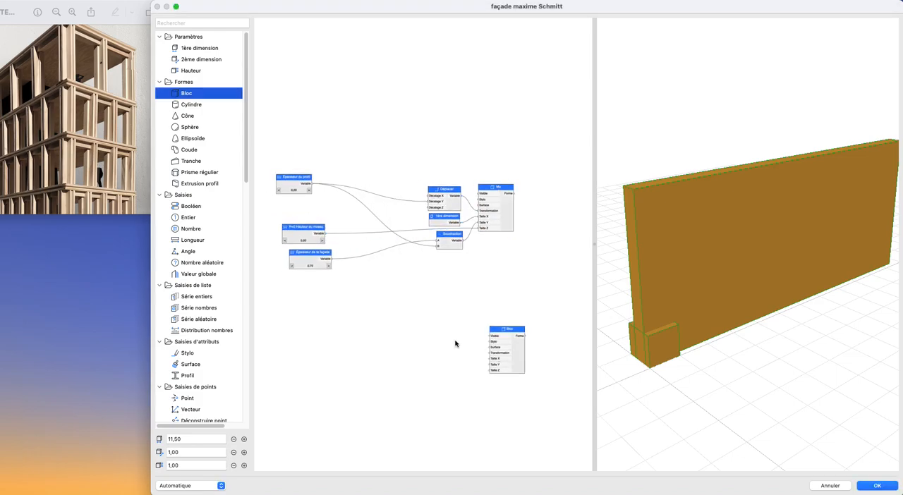
left_click_drag(521, 363, 506, 346)
double_click(506, 346)
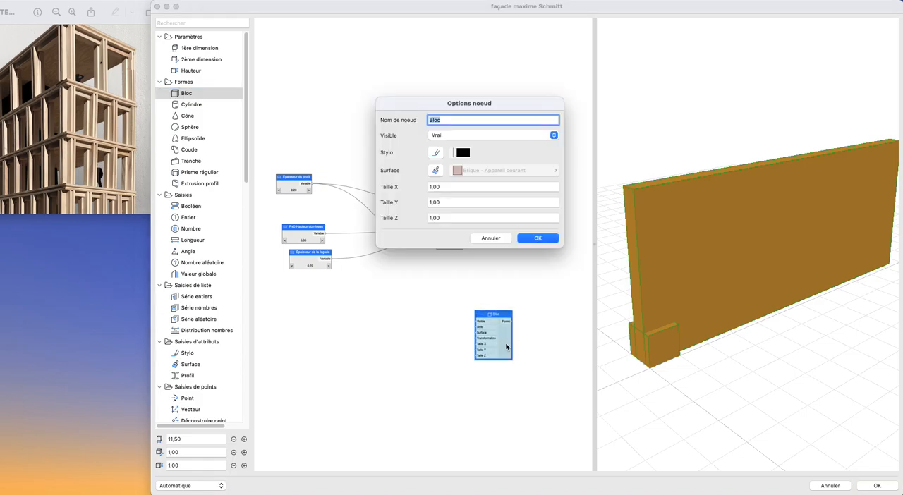
type("Profil")
key("Return")
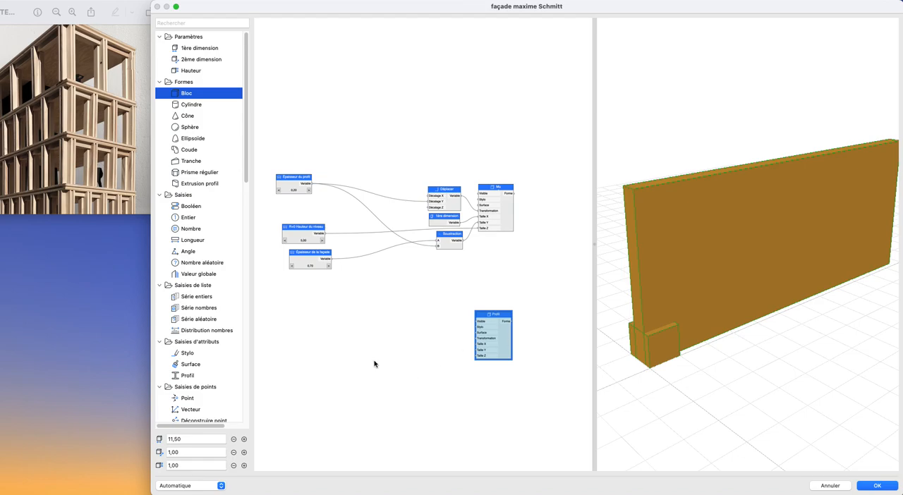
- Move the Profil node above the Mur node, leaving space for its own input nodes
scroll(273, 285, "up", 2)
scroll(356, 288, "down", 1)
left_click_drag(316, 255, 312, 253)
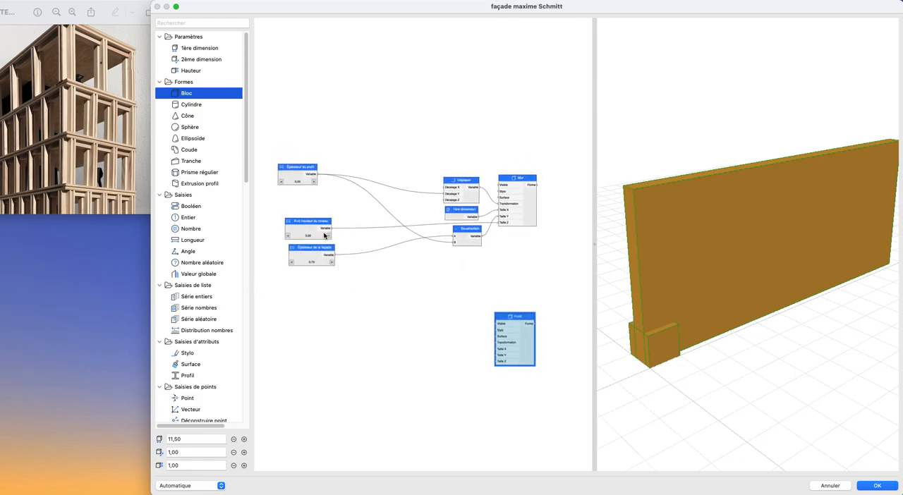
scroll(355, 244, "up", 2)
left_click_drag(286, 163, 290, 162)
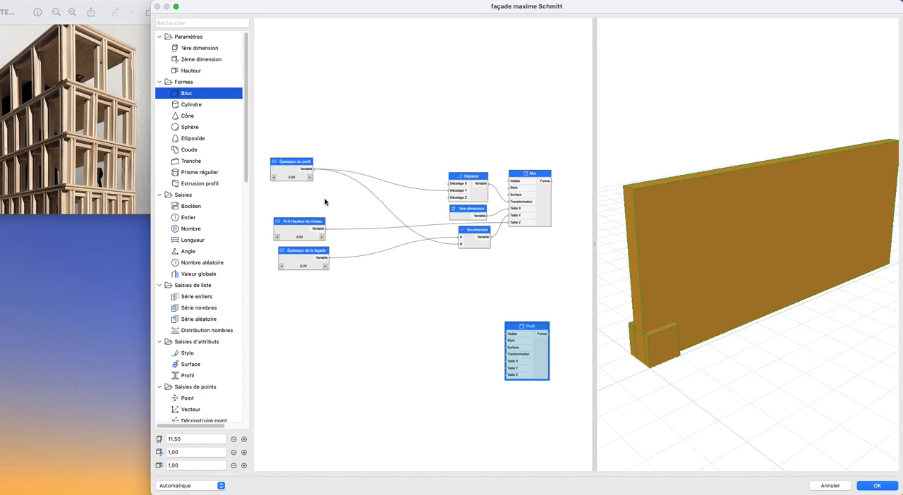
left_click_drag(543, 363, 541, 77)
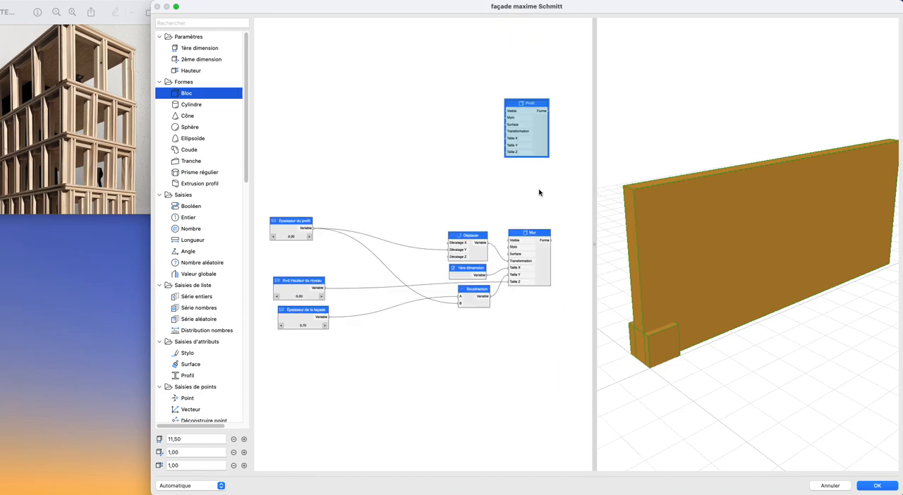
- Rename the Profil node as "profil bas"
double_click(530, 233)
type("pr")
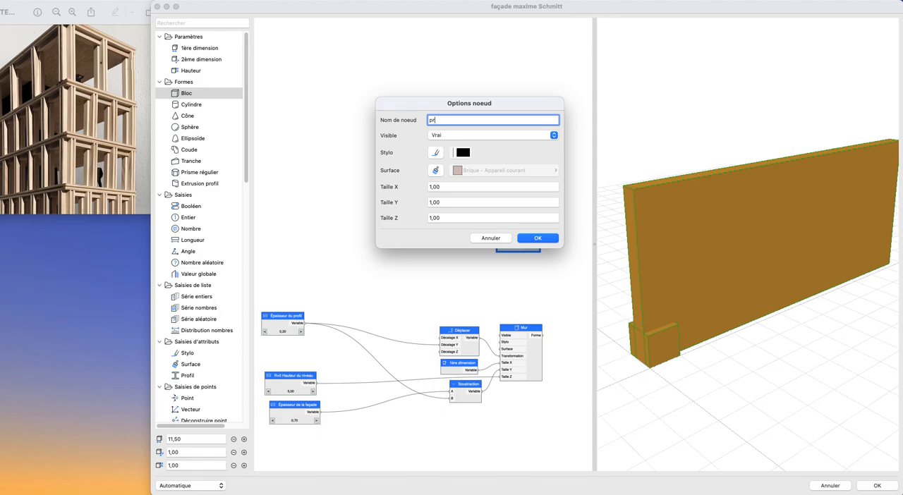
type("ofikl bas")
key("Return")
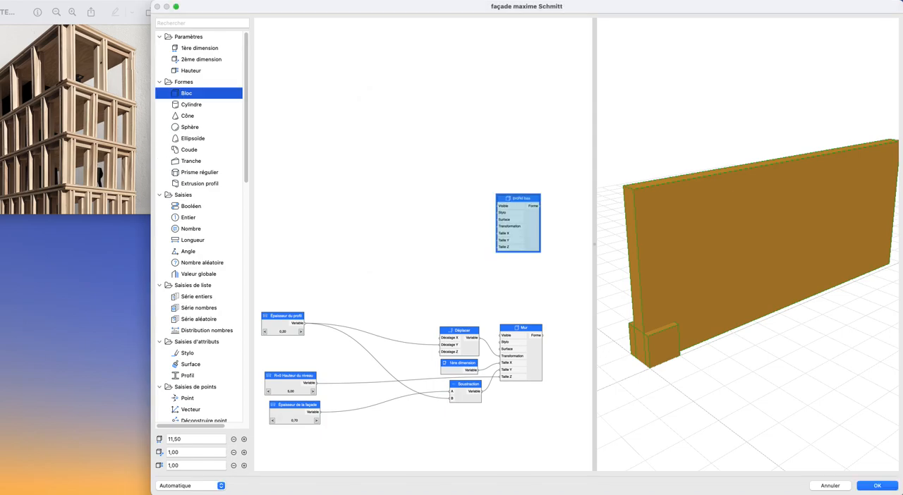
double_click(515, 227)
left_click(441, 120)
key("Return")
- Connect Épaisseur du profil to both Taille Y and Taille Z of profil bas and inspect the block from the side
left_click_drag(303, 324, 496, 247)
left_click_drag(308, 323, 496, 241)
left_click_drag(663, 375, 689, 330)
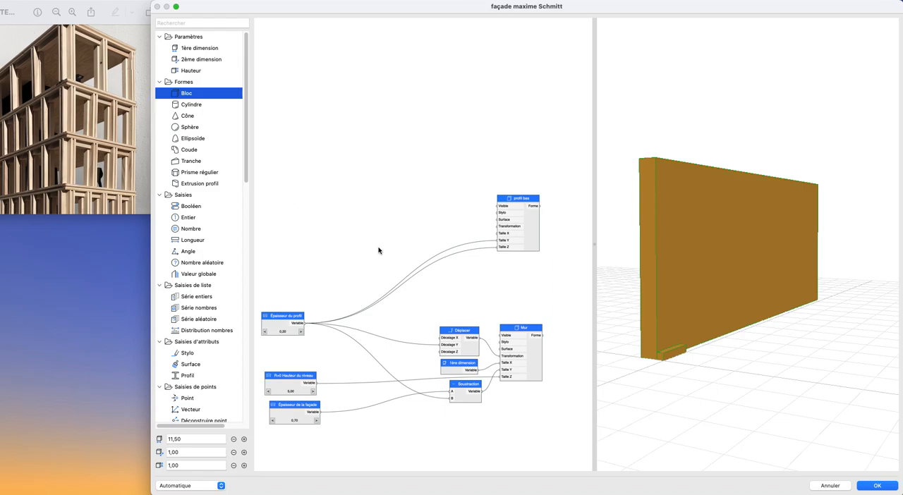
scroll(486, 272, "down", 3)
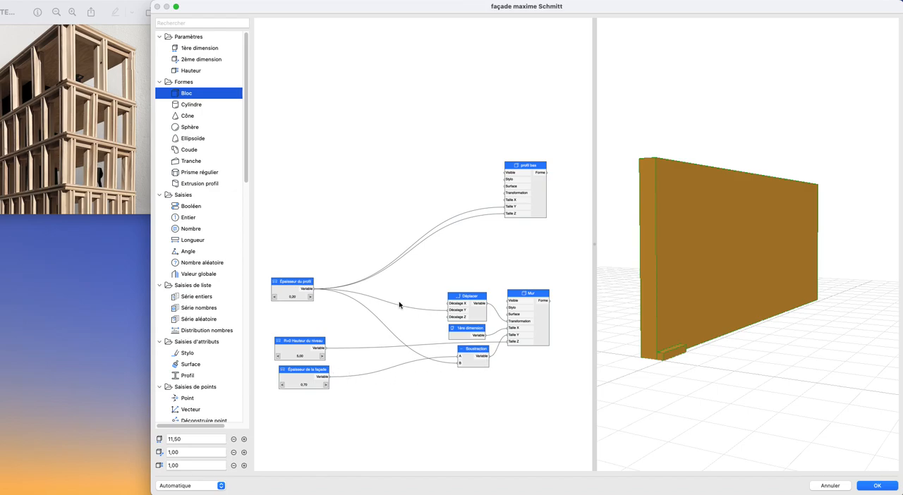
- Add a 1ère dimension node beside profil bas, connected to its Taille X, and check the profile's length in the preview
left_click_drag(198, 50, 481, 196)
left_click(461, 180)
scroll(750, 339, "up", 2)
middle_click_drag(750, 339, 732, 346, "shift")
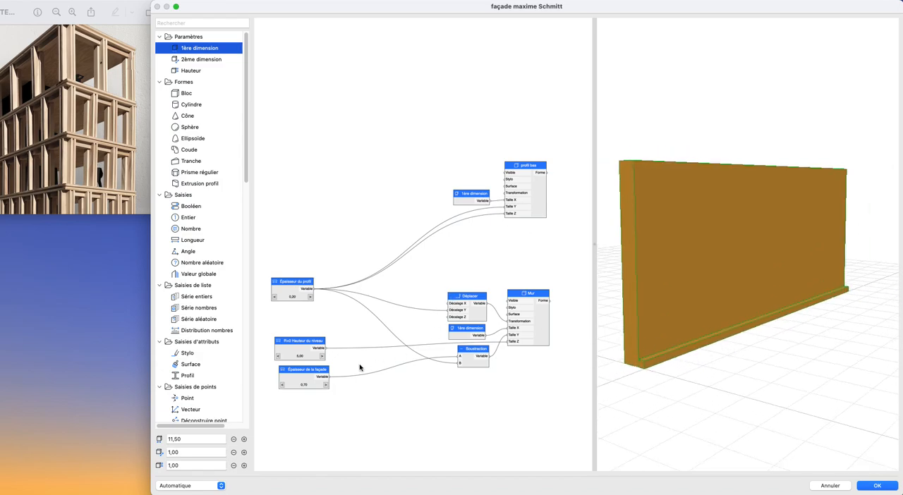
scroll(377, 343, "up", 2)
scroll(364, 342, "down", 2)
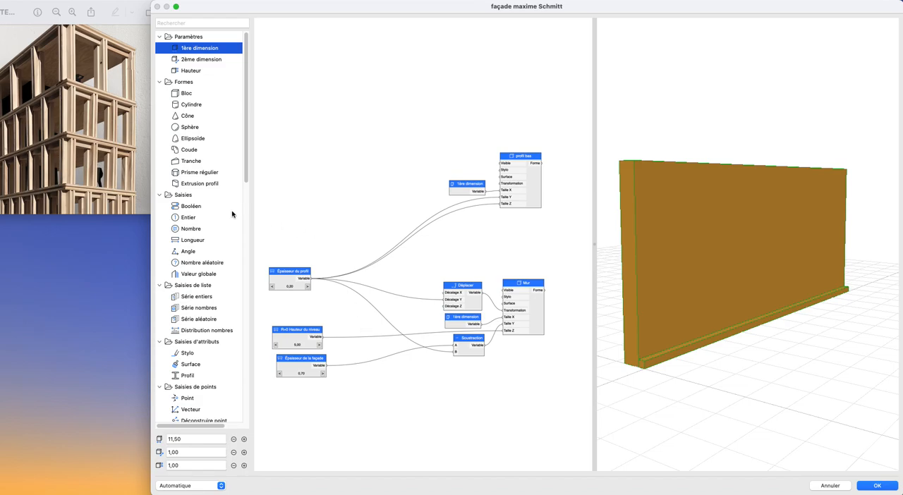
- Add a Déplacer node feeding profil bas's Transformation and connect R+0 Hauteur du niveau to its Décalage Z
scroll(203, 259, "down", 5)
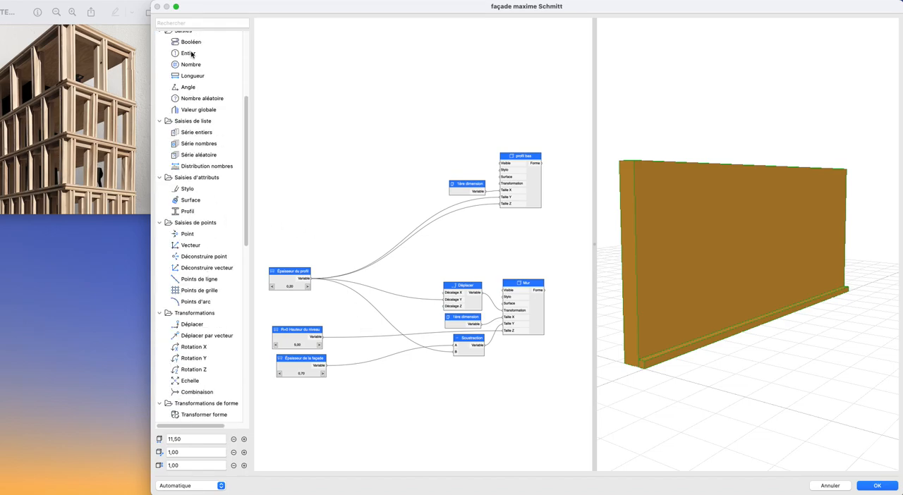
scroll(201, 198, "down", 3)
left_click_drag(197, 245, 503, 185)
left_click_drag(410, 196, 419, 194)
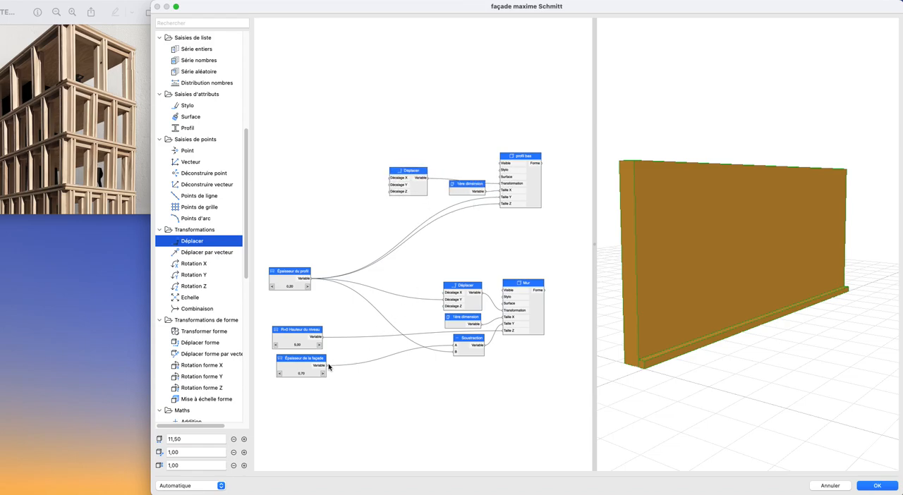
left_click_drag(322, 337, 390, 192)
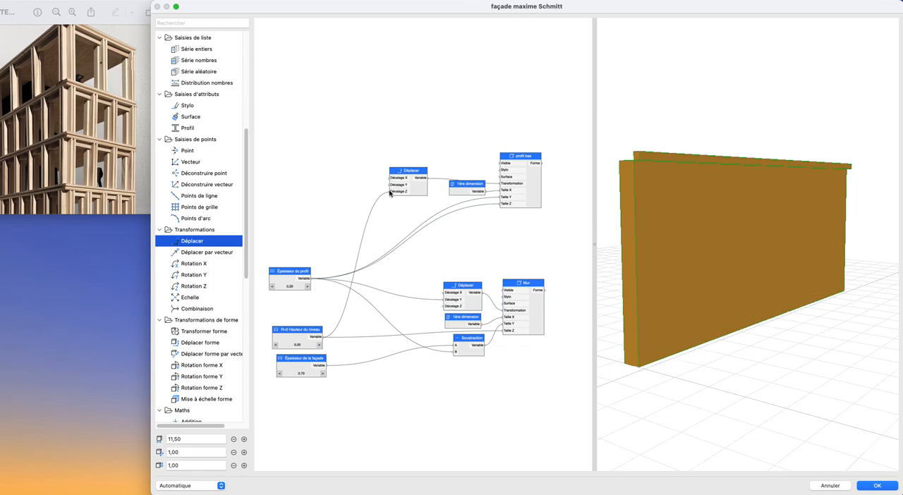
- Add a Soustraction node feeding the profile's Décalage Z, subtracting Épaisseur du profil from R+0 Hauteur du niveau
scroll(211, 265, "down", 10)
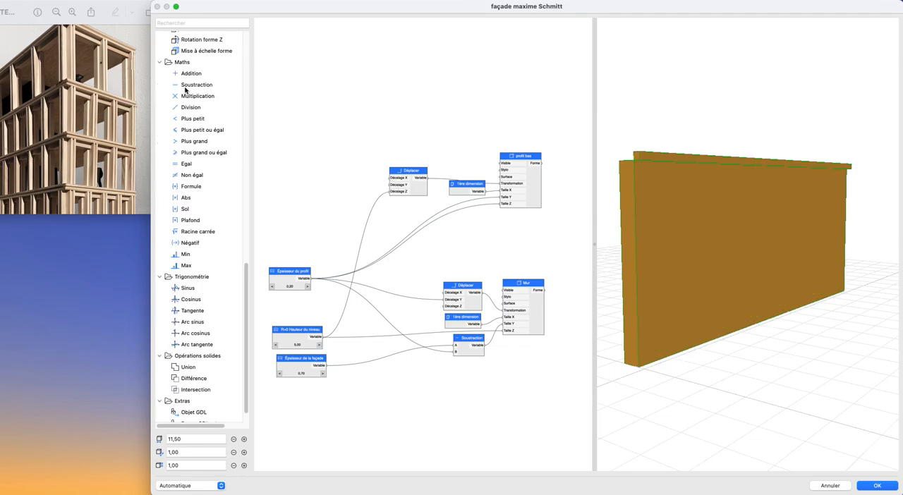
left_click_drag(233, 89, 340, 192)
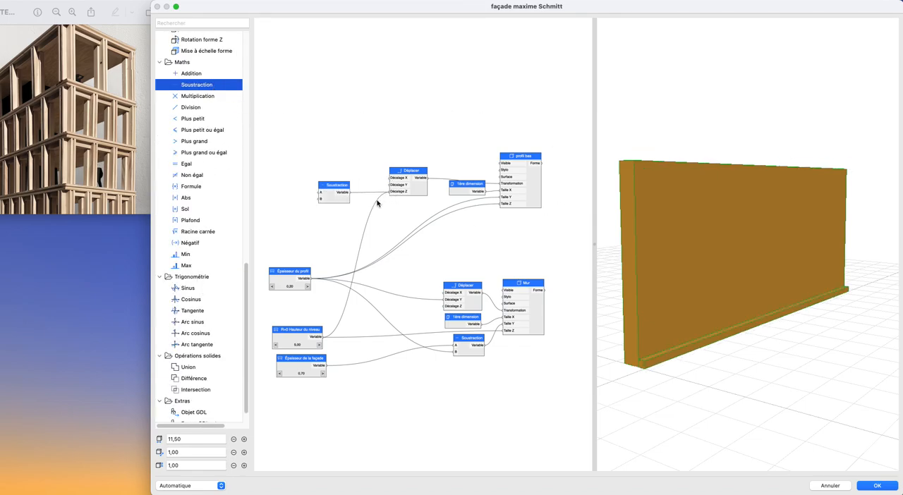
mouse_move(323, 338)
left_mouse_down()
mouse_move(319, 195)
mouse_move(367, 201)
left_mouse_up()
left_click_drag(313, 279, 354, 199)
left_click_drag(671, 216, 689, 228)
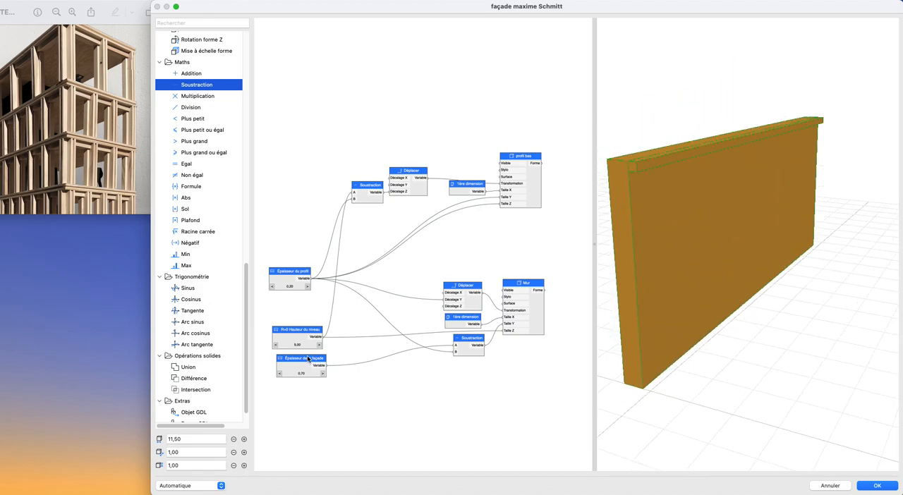
- Try different profile thicknesses and leave Épaisseur du profil at 0,30
scroll(309, 359, "up", 4)
left_click(317, 263)
left_click(317, 264)
left_click(270, 264)
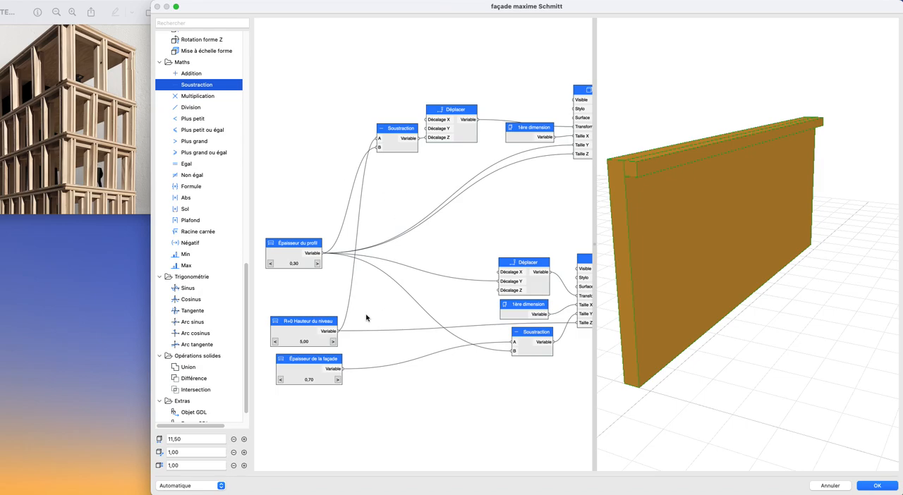
- Rename the Épaisseur de la façade node as "Épaisseur du mur"
scroll(457, 333, "down", 3)
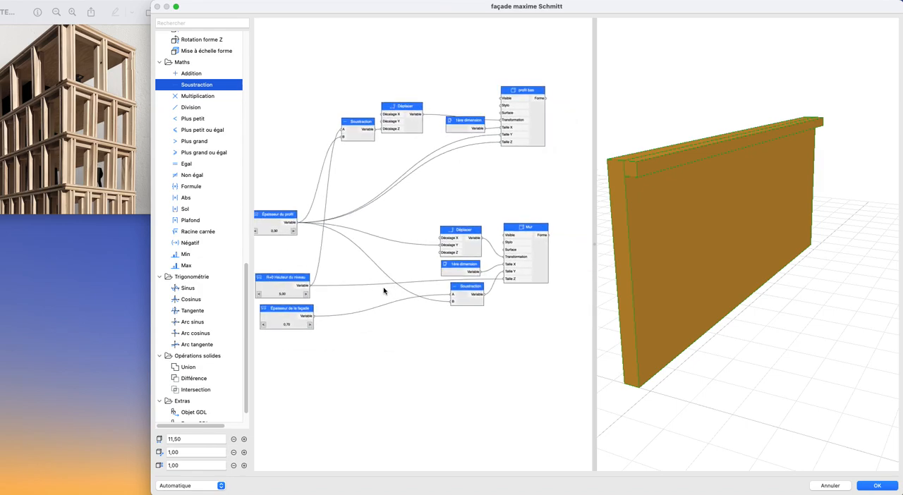
scroll(384, 290, "up", 3)
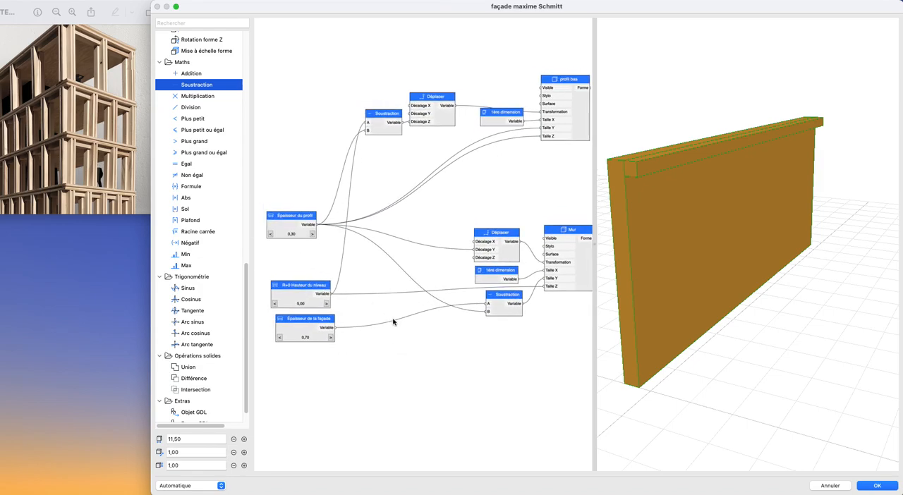
left_click(503, 314)
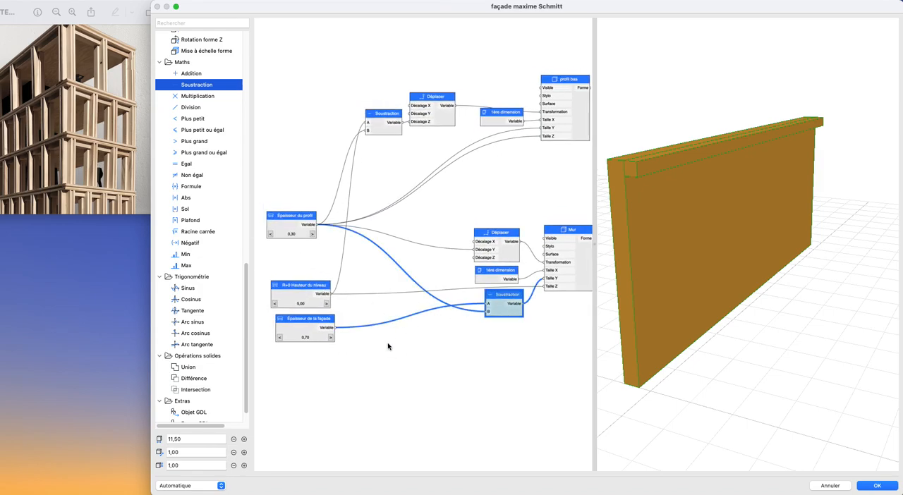
double_click(300, 330)
left_click(483, 119)
left_click_drag(486, 120, 459, 122)
type("ur du mur")
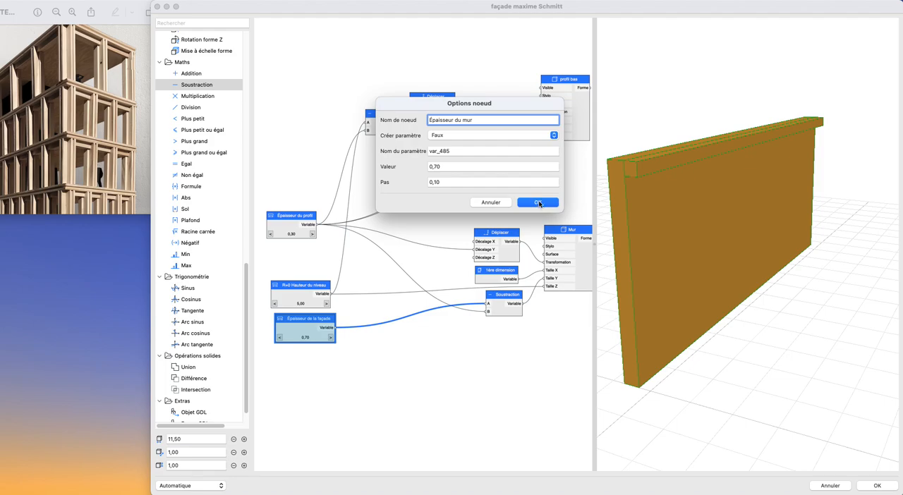
left_click(538, 202)
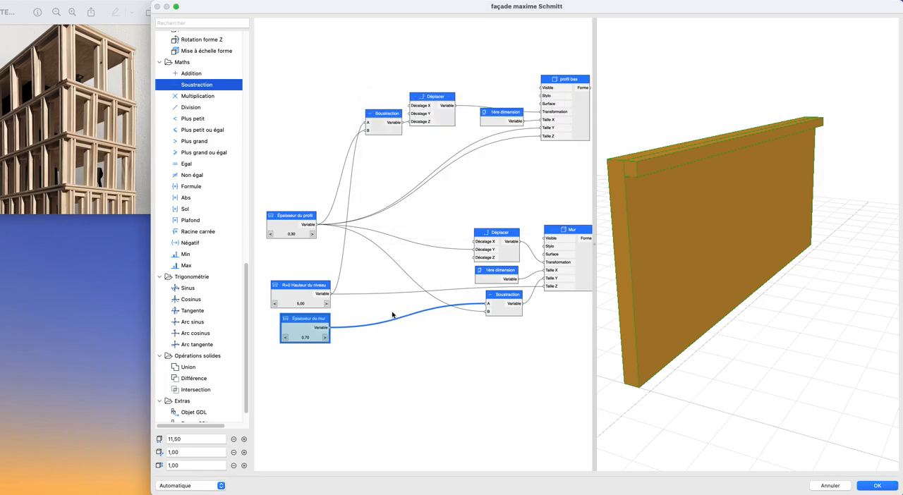
- Connect Épaisseur du mur directly to Mur's Taille Y in place of the lower Soustraction node, and set the wall thickness to 0,50
left_click_drag(329, 334, 544, 279)
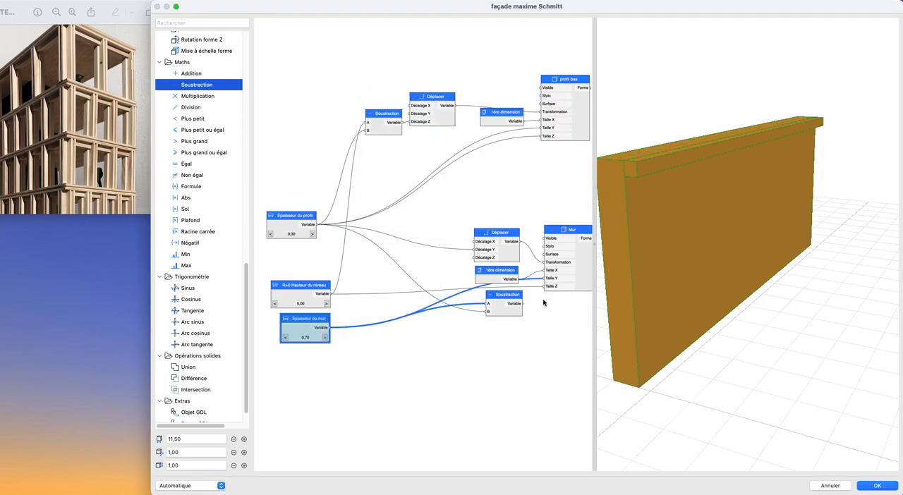
left_click(504, 316)
key("BackSpace")
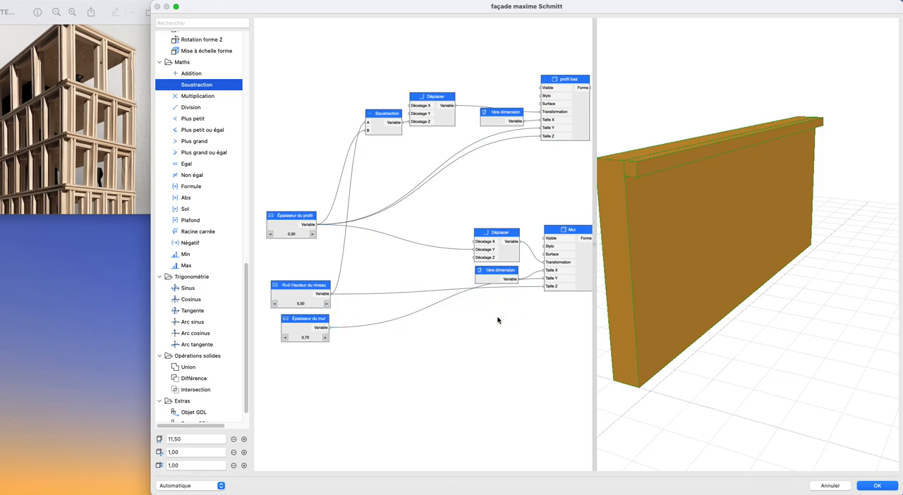
left_click(284, 338)
left_click(284, 339)
left_click(285, 338)
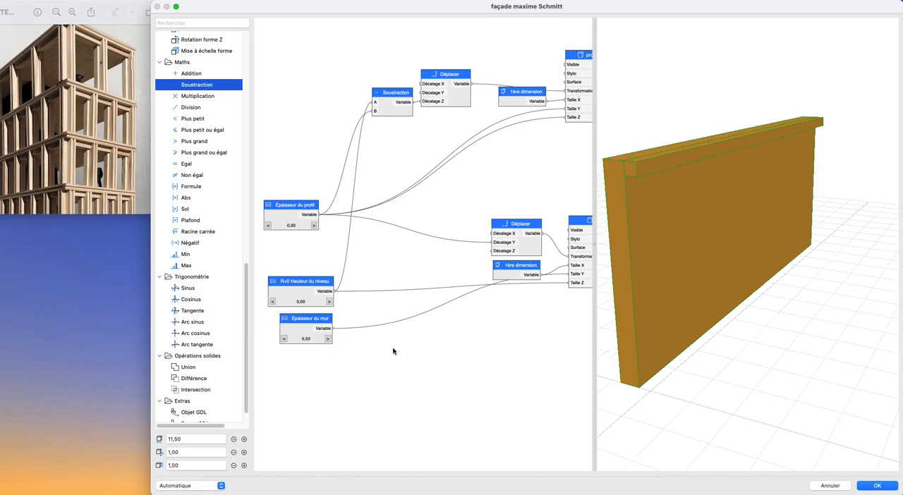
- Try larger and smaller values for Épaisseur du profil to check the profile and wall, ending at 0,30
scroll(400, 263, "down", 1)
middle_click_drag(400, 263, 404, 293)
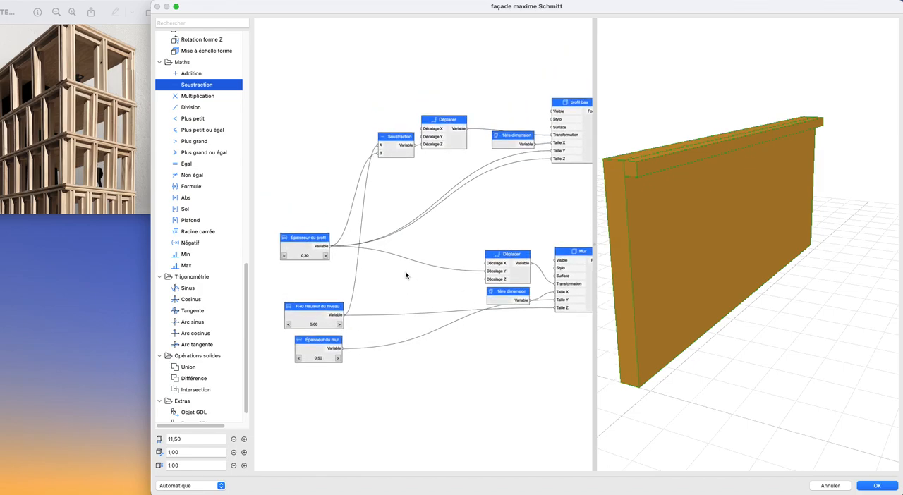
scroll(405, 275, "up", 1)
left_click(317, 257)
left_click(317, 258)
left_click(317, 257)
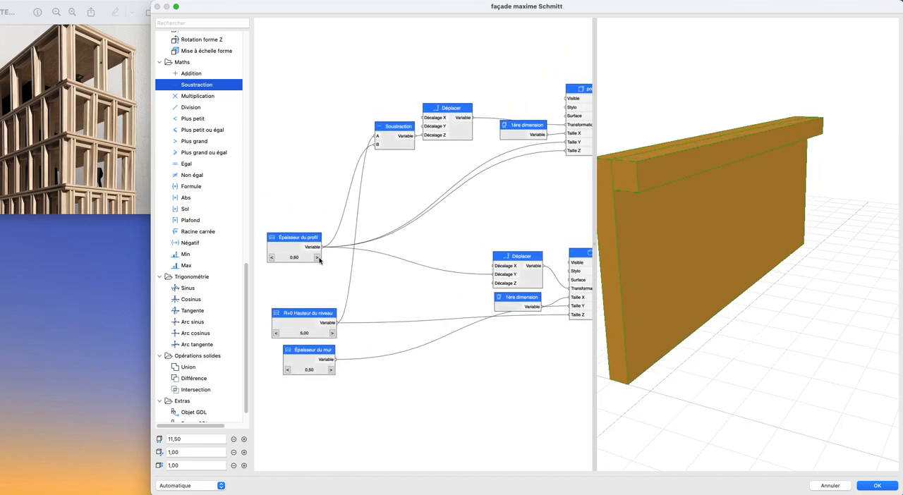
left_click(273, 258)
left_click(273, 258)
left_click(273, 258)
left_click(273, 259)
left_click(273, 258)
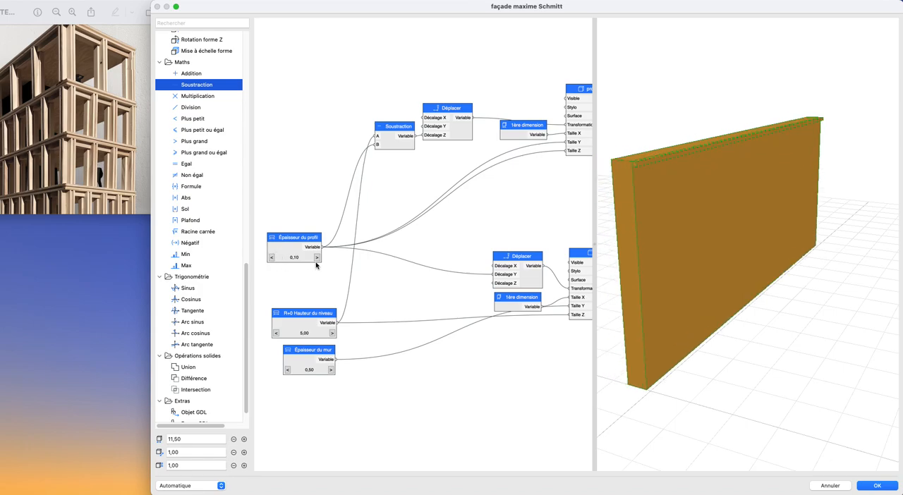
left_click(318, 259)
left_click(317, 259)
left_click(274, 259)
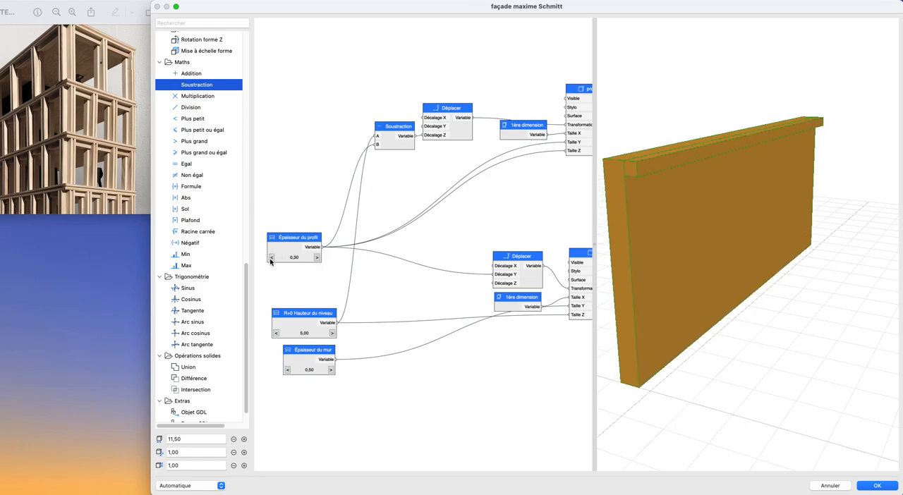
left_click(319, 258)
- Add a new Bloc node above the profil bas node
left_click_drag(681, 341, 665, 368)
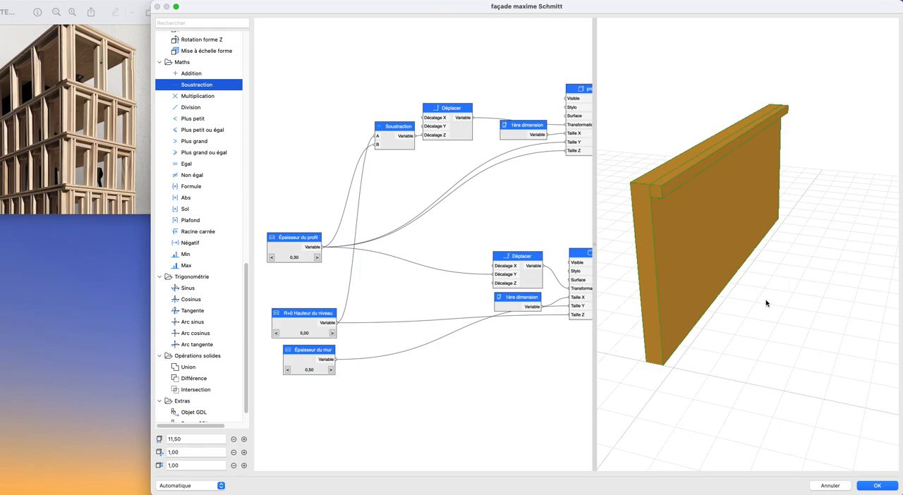
left_click_drag(783, 325, 722, 363)
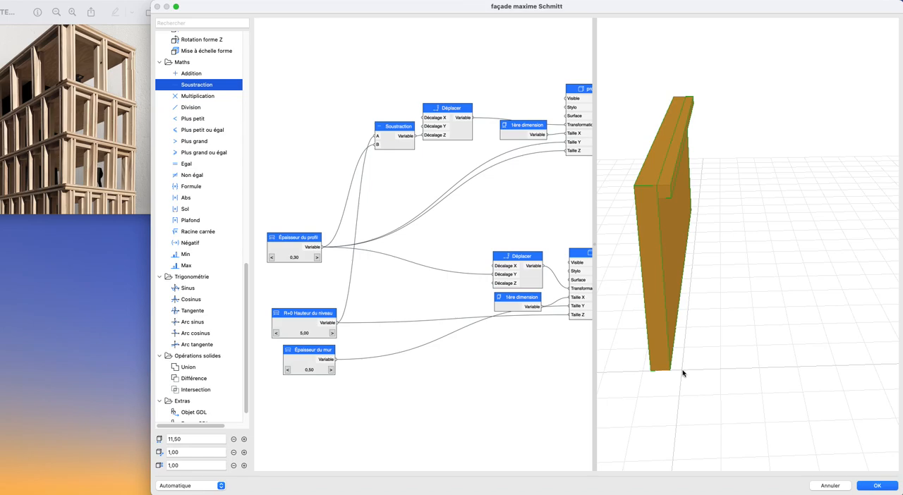
left_click_drag(710, 377, 716, 396)
scroll(470, 320, "down", 3)
middle_click_drag(471, 320, 447, 291)
left_click(499, 204)
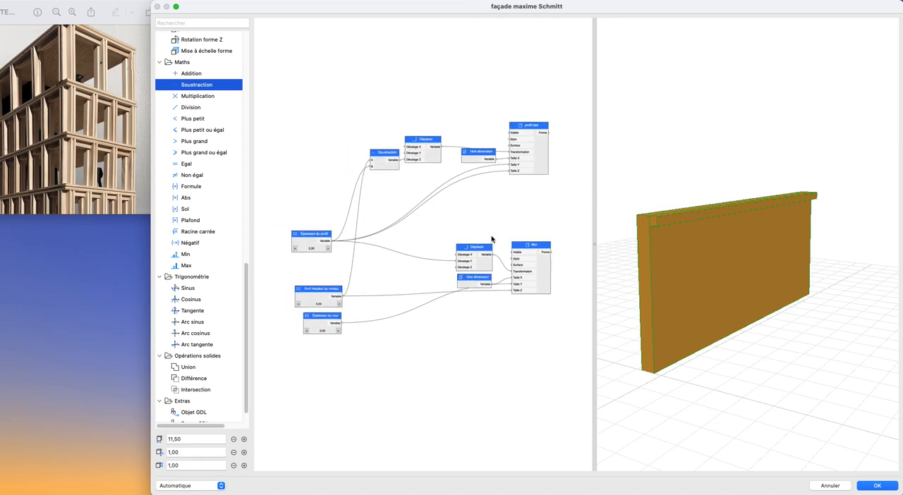
scroll(213, 267, "up", 10)
left_click_drag(199, 94, 571, 81)
left_click_drag(230, 94, 575, 85)
scroll(475, 95, "right", 5)
scroll(476, 95, "up", 3)
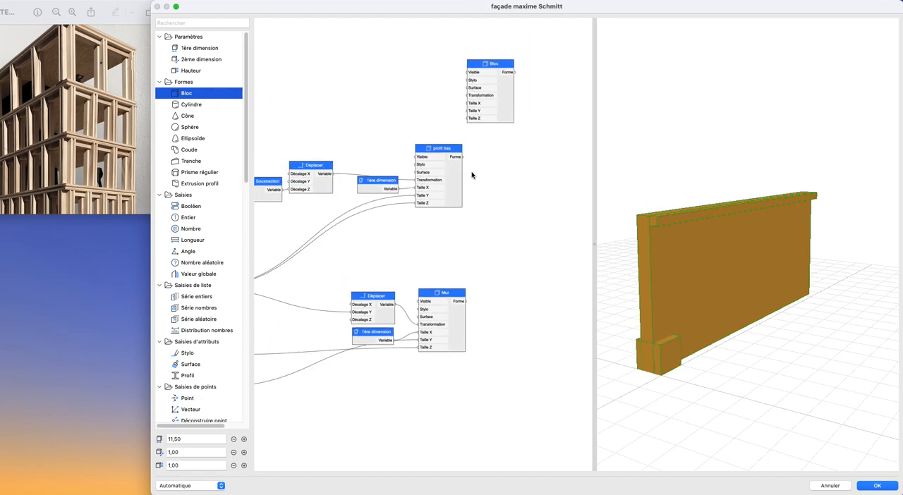
- Examine the wall's upper profile and the new block in 3D against the wooden façade photo
scroll(353, 232, "left", 5)
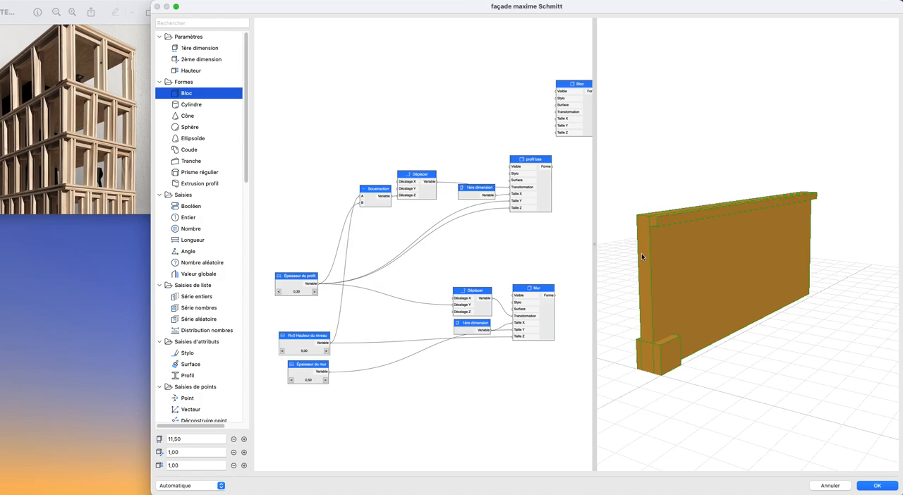
scroll(674, 240, "up", 5)
scroll(674, 239, "left", 3)
scroll(676, 195, "up", 10)
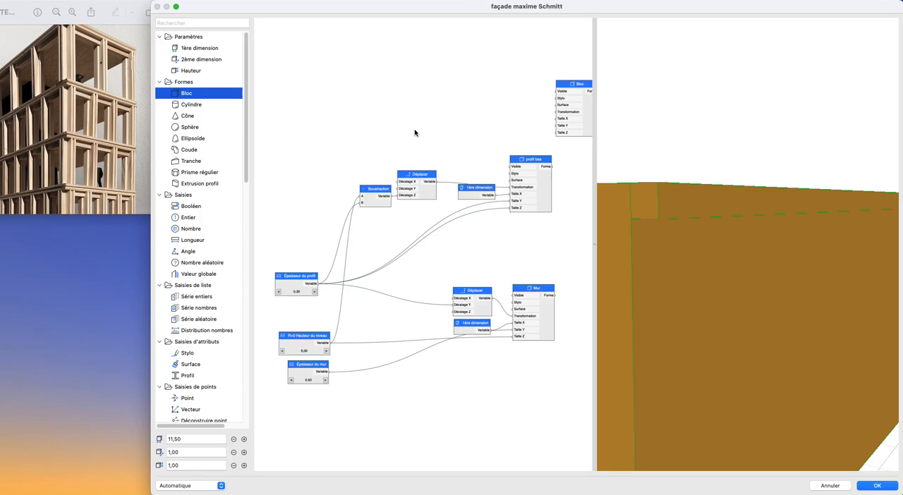
scroll(417, 133, "down", 3)
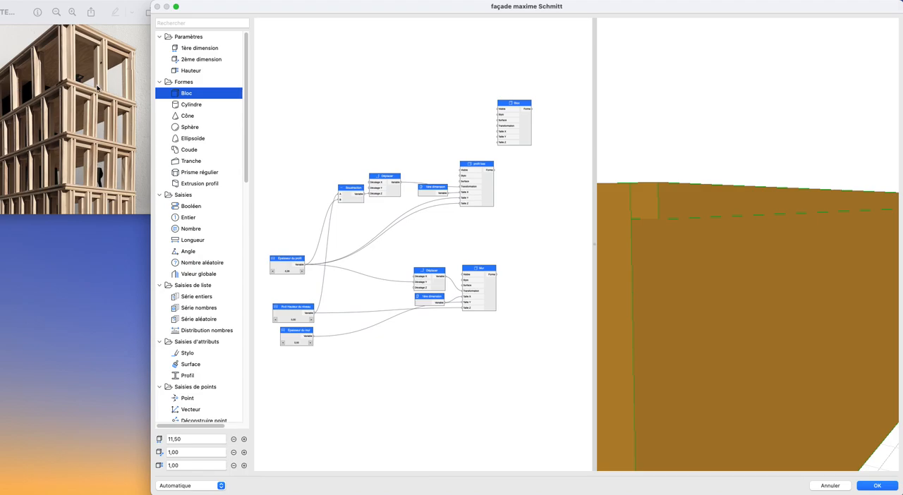
scroll(432, 165, "down", 2)
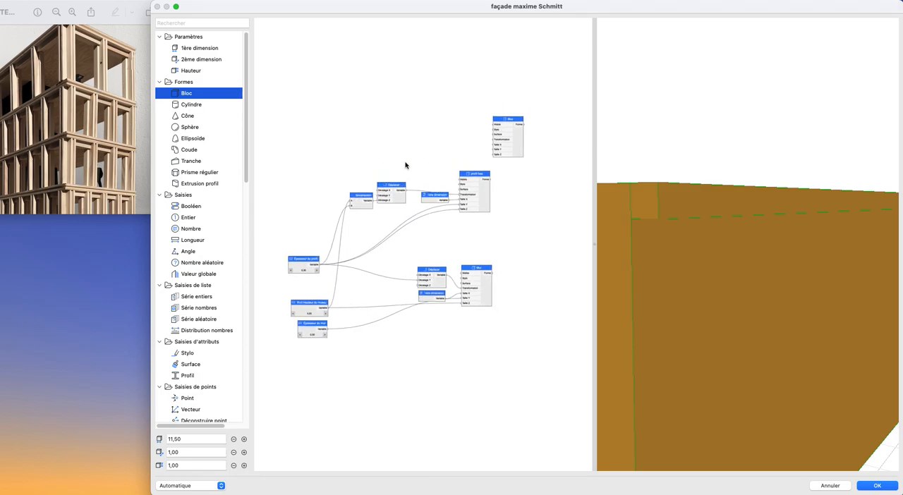
scroll(430, 175, "up", 1)
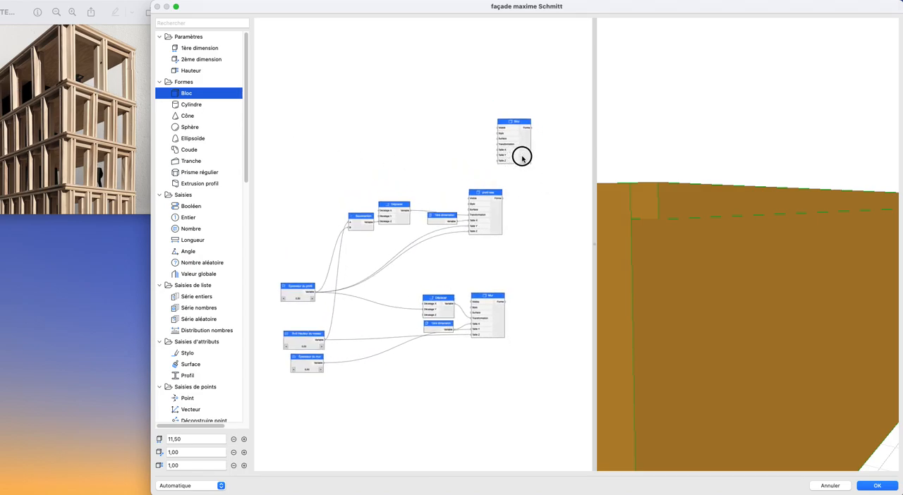
scroll(750, 242, "down", 10)
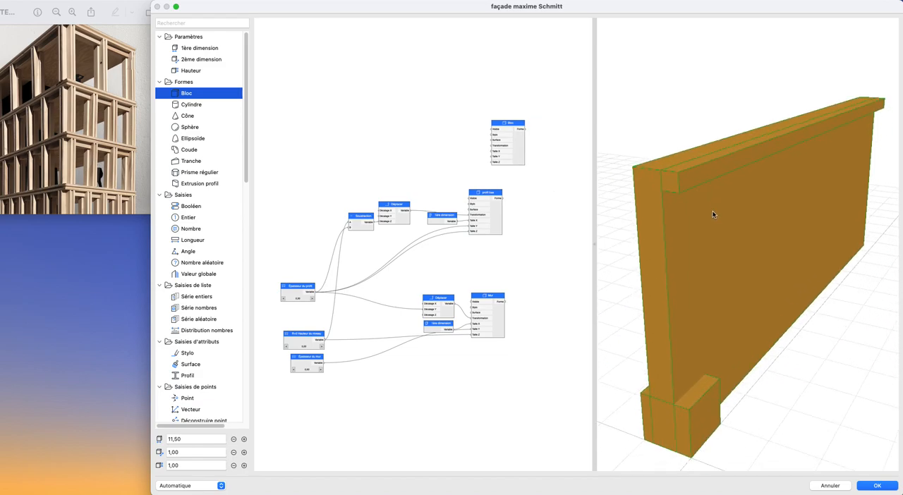
scroll(455, 138, "up", 1)
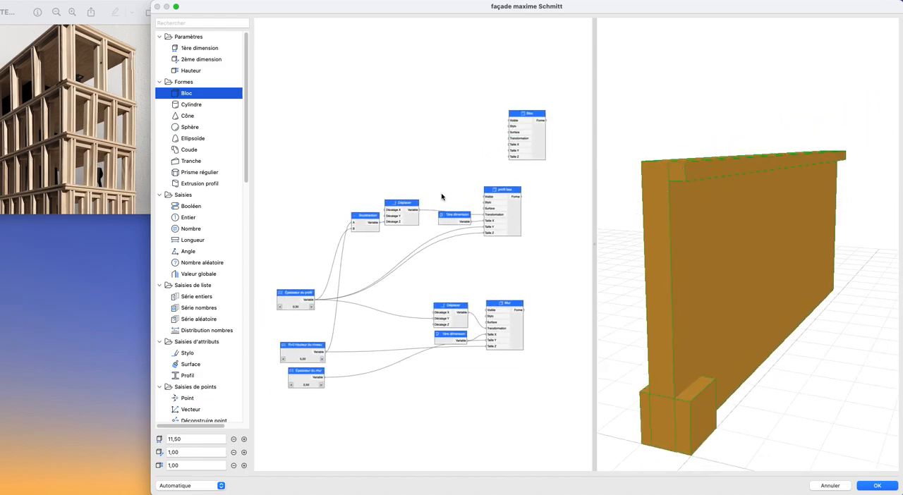
- Disconnect the Déplacer node from the Transformation input of profil bas
left_click(516, 219)
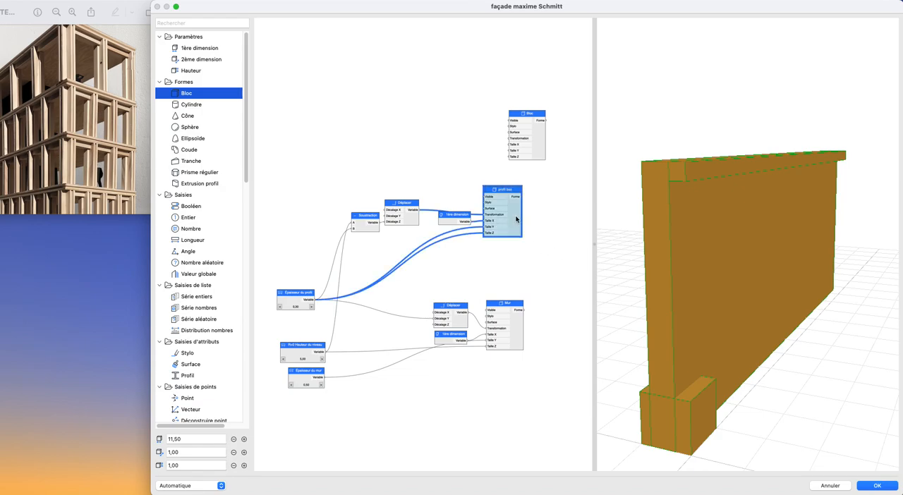
right_click(493, 215)
mouse_move(522, 222)
left_click(568, 223)
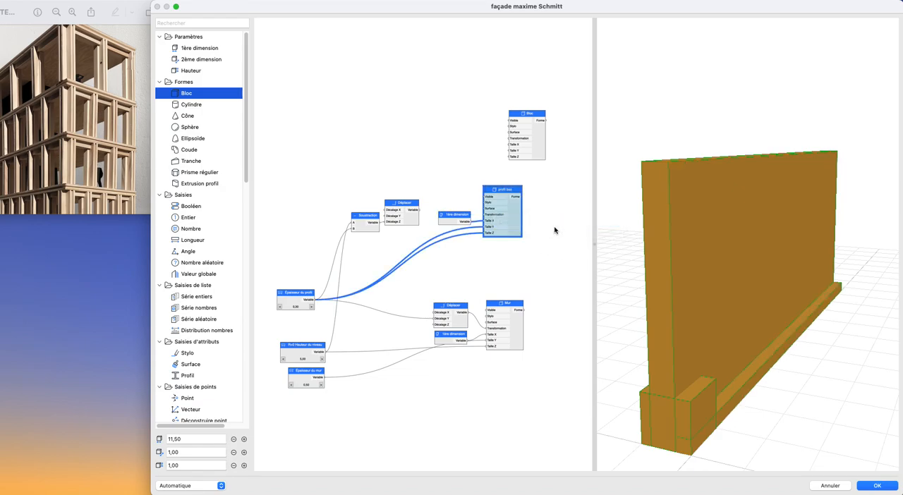
- Move the Soustraction and Déplacer nodes clear of profil bas and place the Bloc node directly above it
scroll(545, 229, "down", 1)
middle_click_drag(544, 229, 481, 219)
middle_click_drag(729, 313, 751, 307)
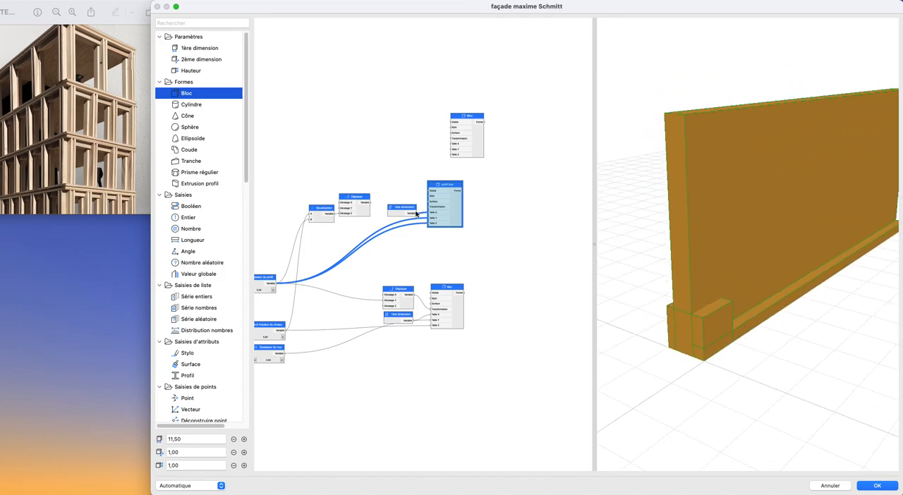
left_click_drag(292, 168, 364, 158)
left_click(502, 183)
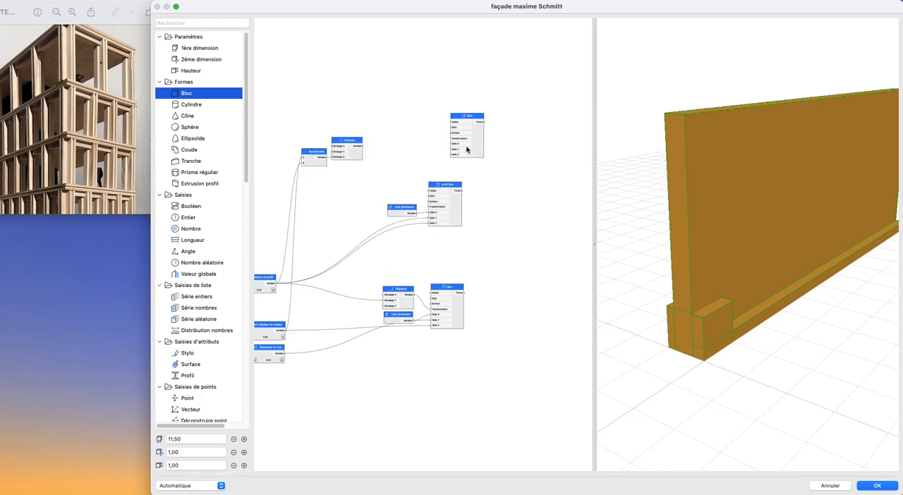
left_click_drag(480, 150, 458, 162)
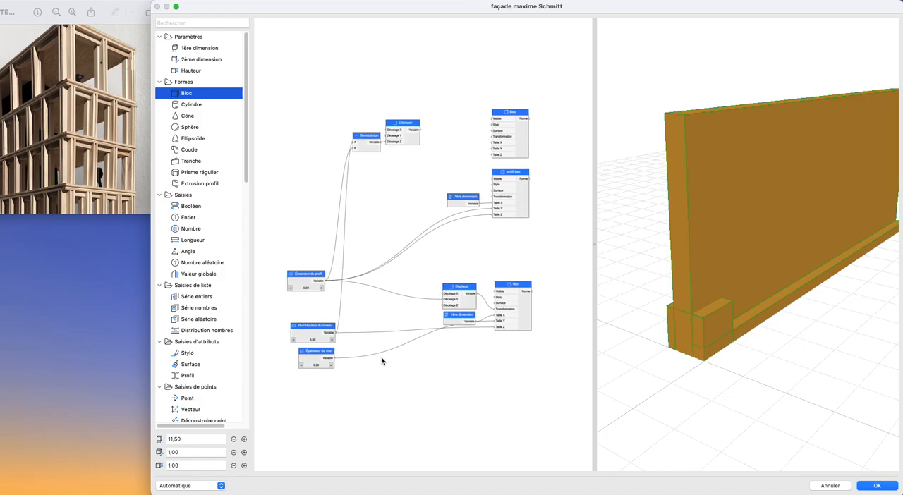
- Connect 1ère dimension to the Bloc node's Taille X and reposition the 1ère dimension node between both blocks' links
left_click_drag(479, 203, 493, 143)
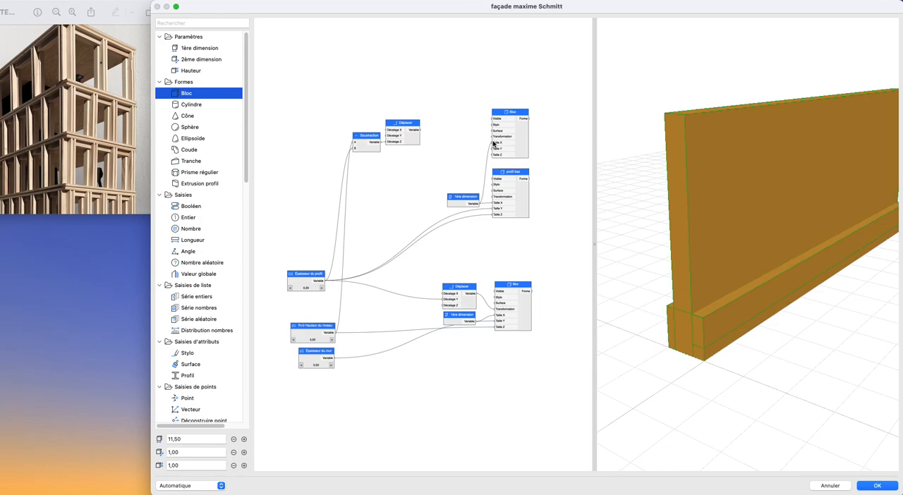
left_click_drag(454, 199, 440, 186)
left_click_drag(813, 252, 756, 278)
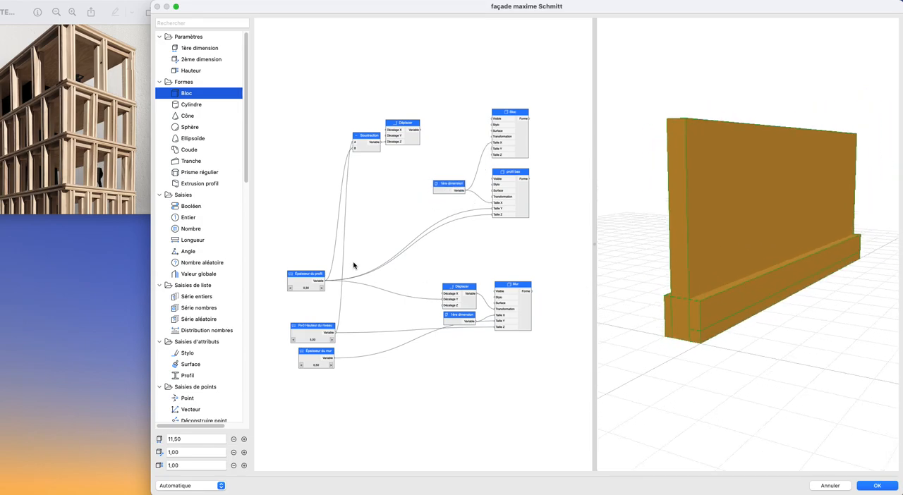
- Duplicate the Épaisseur du mur node and place the copy above Épaisseur du profil
scroll(357, 267, "up", 2)
middle_click_drag(381, 303, 379, 337)
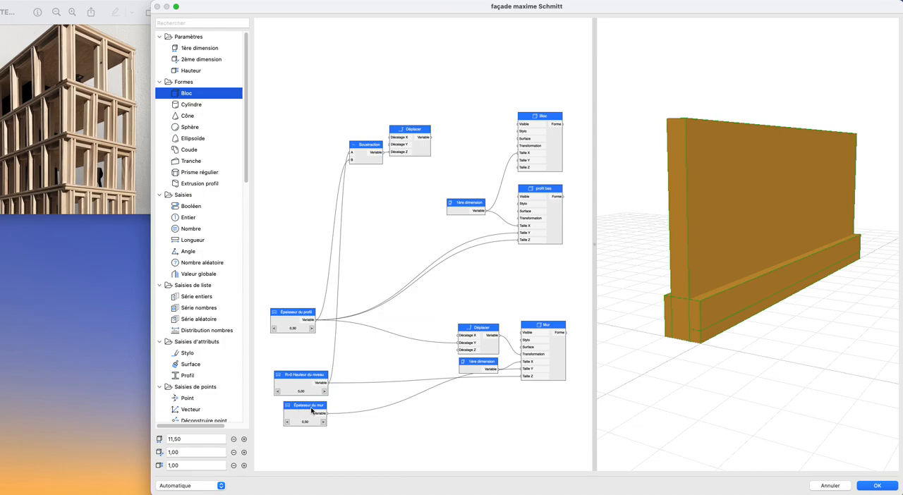
left_click(311, 408)
key("super+c")
key("super+v")
left_click_drag(433, 235, 304, 207)
- Rename the duplicated thickness node as "Épaisseur du I"
double_click(291, 214)
left_click(460, 119)
left_click_drag(474, 122, 464, 123)
key("BackSpace")
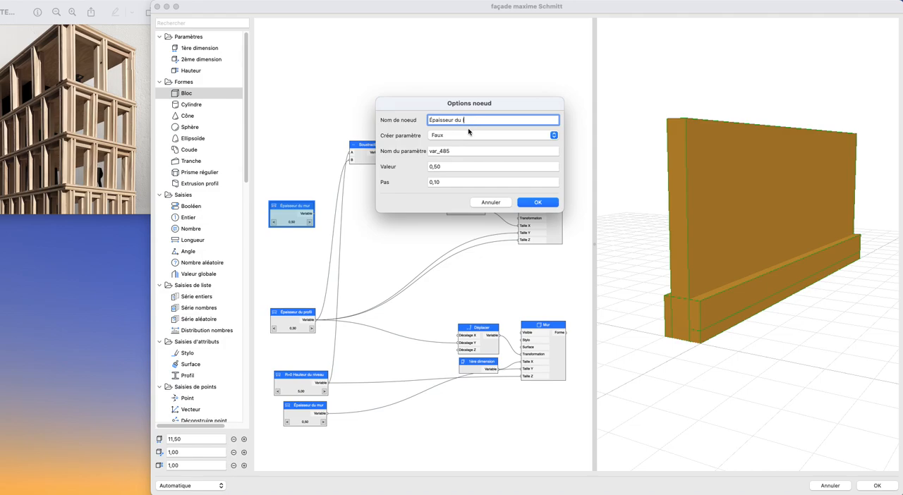
left_click(536, 202)
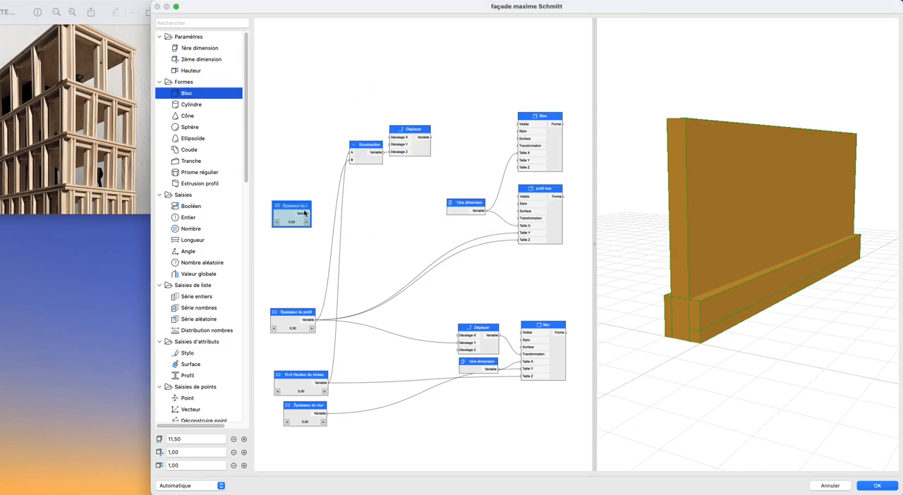
- Examine the profile at the wall's base in 3D and the links leaving Épaisseur du profil
scroll(305, 214, "up", 3)
scroll(356, 228, "down", 3)
left_click(384, 226)
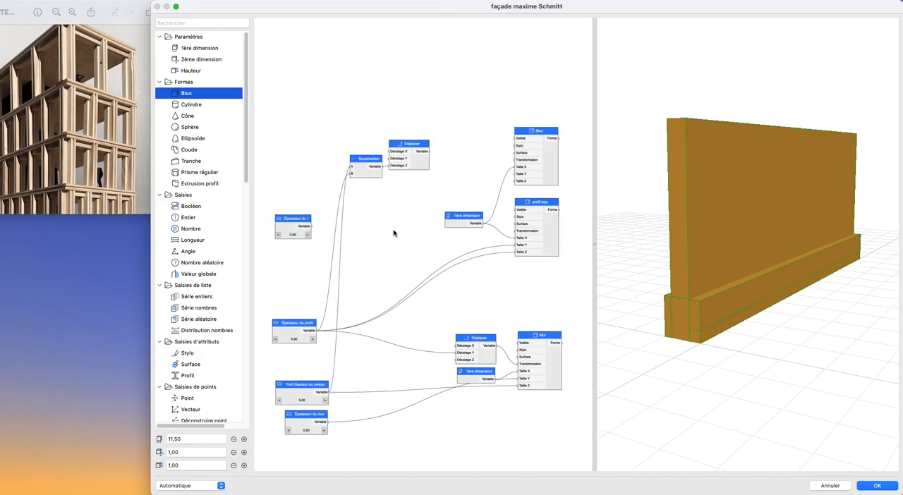
scroll(696, 318, "up", 8)
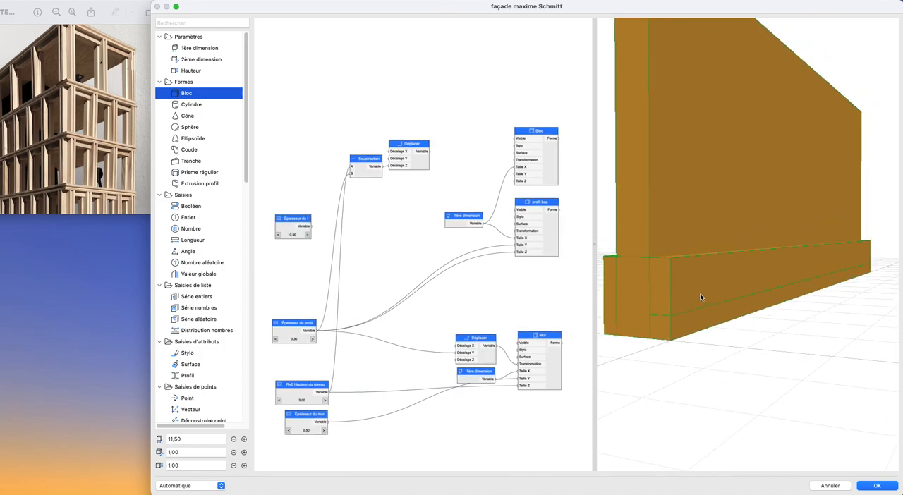
middle_click_drag(700, 295, 696, 298, "shift")
middle_click_drag(674, 342, 702, 293)
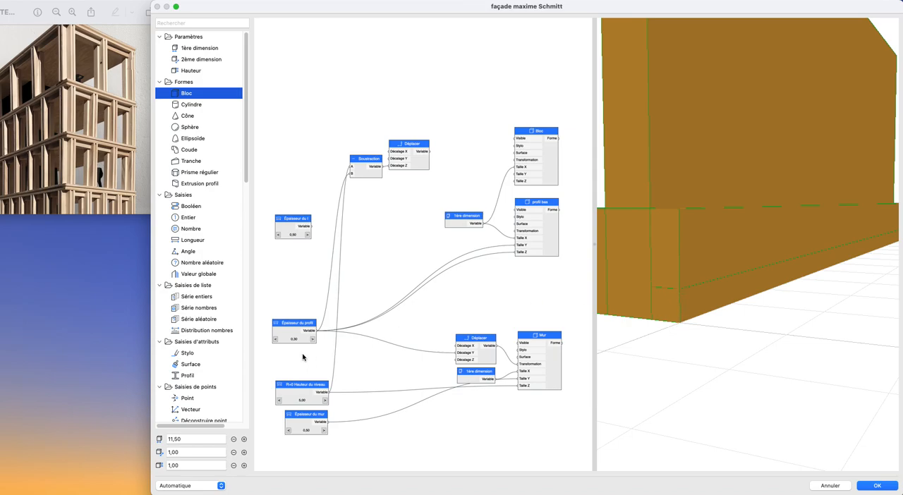
left_click(286, 335)
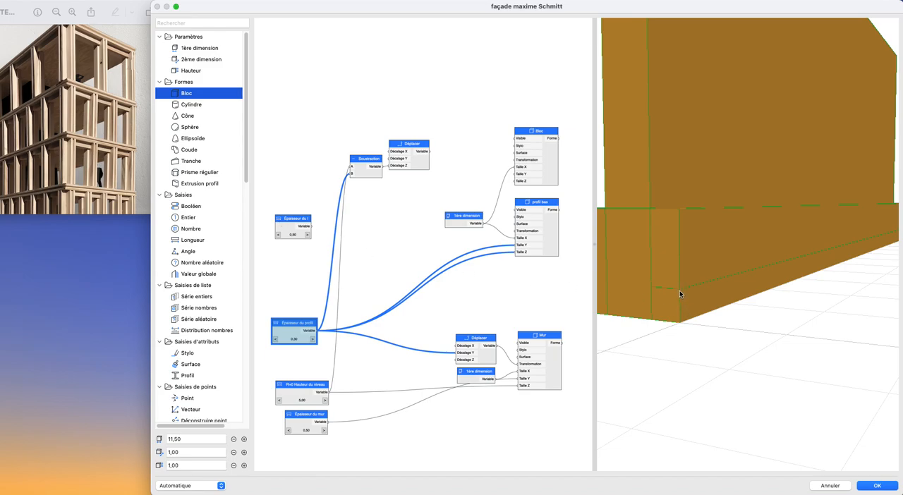
- Set the Épaisseur du I value to 0,10 and edit its increment (Pas)
scroll(283, 236, "up", 2)
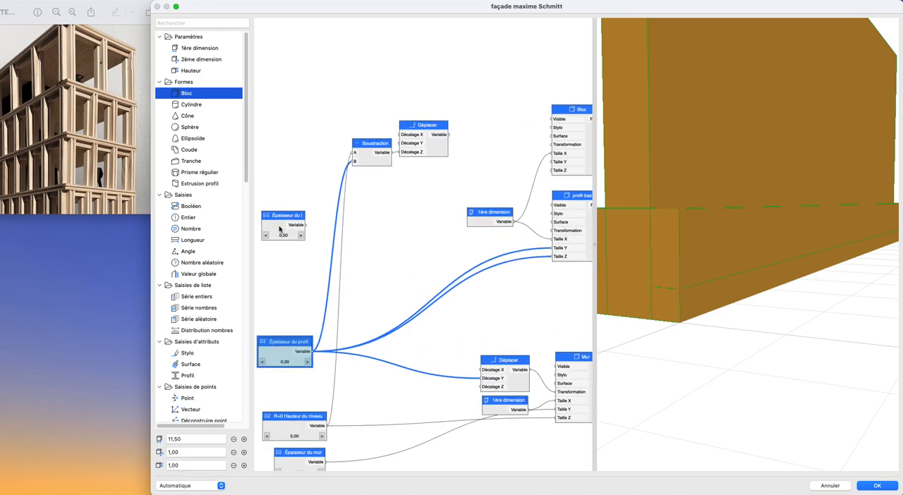
double_click(279, 229)
left_click(469, 166)
type("0,1")
left_click(454, 182)
type("0,01")
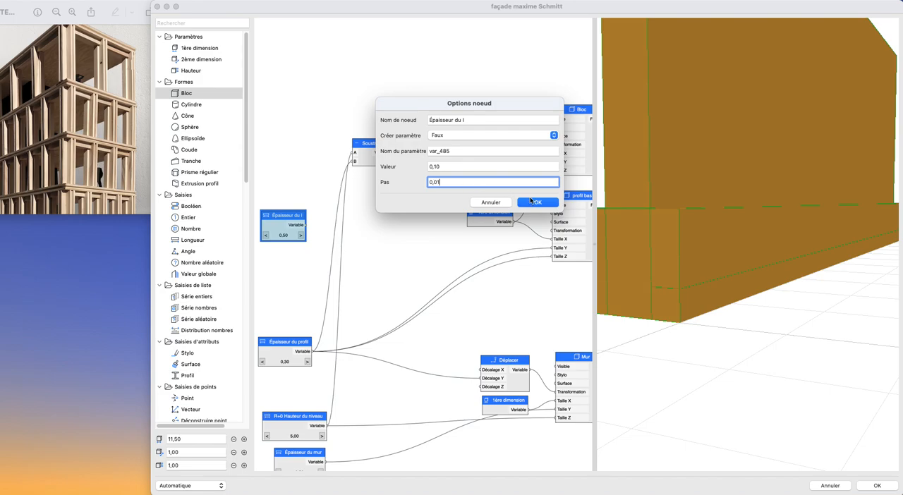
left_click(531, 202)
- Add a Multiplication node beside Épaisseur du I and feed Épaisseur du I into its A input
middle_click_drag(282, 252, 329, 244)
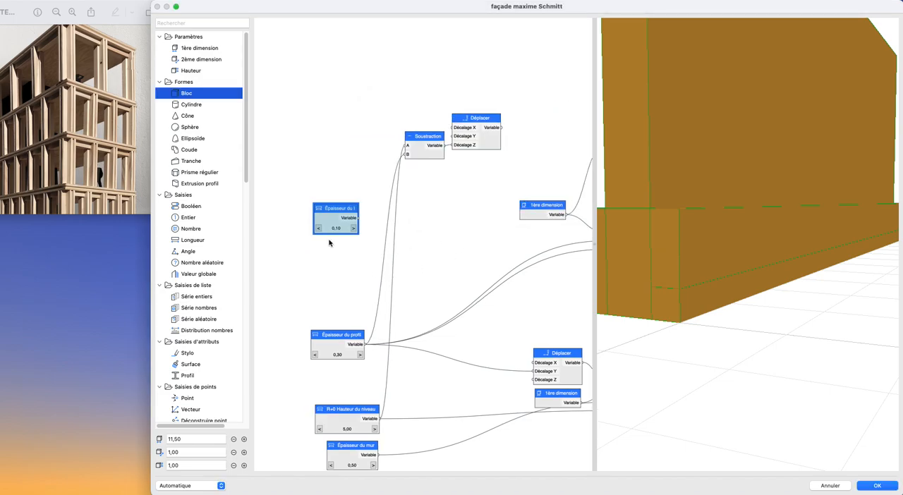
scroll(330, 241, "up", 2)
middle_click_drag(339, 215, 352, 193)
scroll(199, 299, "down", 5)
scroll(199, 299, "down", 10)
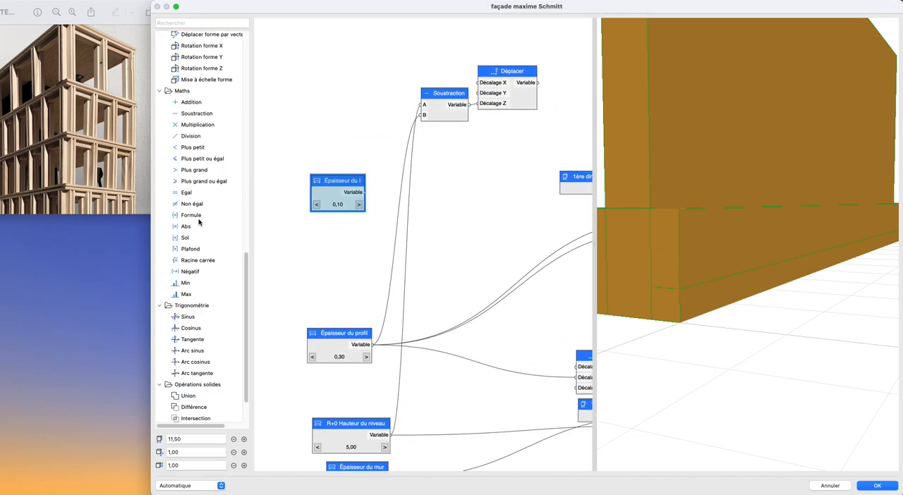
left_click_drag(198, 125, 391, 203)
- Rename the Multiplication node as "2" and set its A and B values to 2
double_click(404, 212)
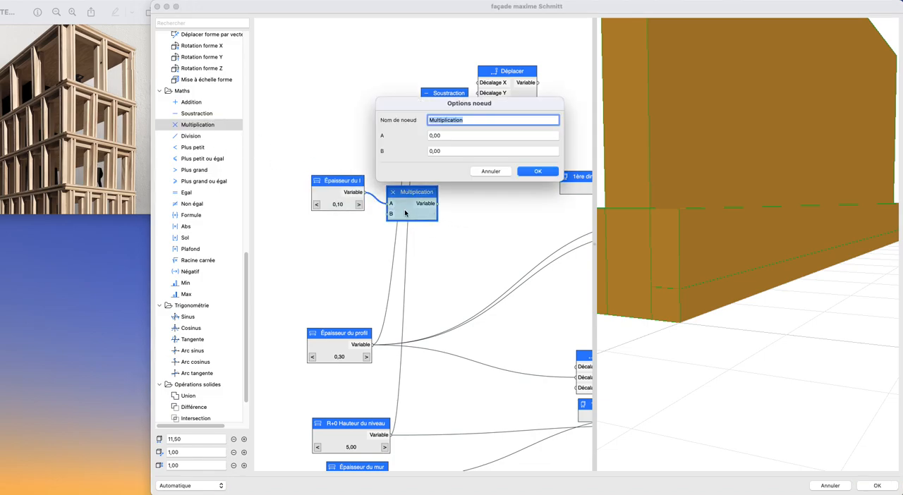
type("2")
key("Tab")
type("2")
key("Tab")
type("2")
key("Return")
scroll(449, 226, "down", 2)
middle_click_drag(445, 226, 401, 239)
scroll(317, 237, "down", 1)
scroll(360, 235, "up", 2)
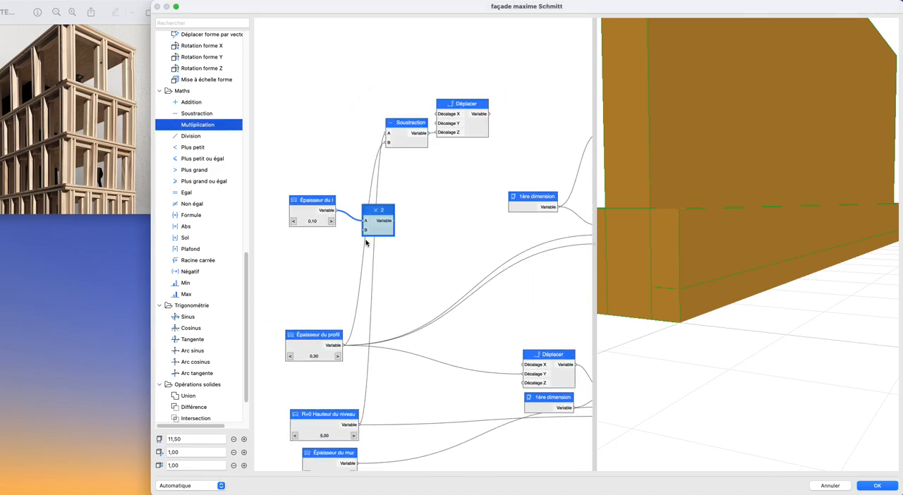
- Add a Soustraction node beside the "2" node, feeding Épaisseur du profil into A and the "2" result into B
left_click_drag(373, 223, 366, 214)
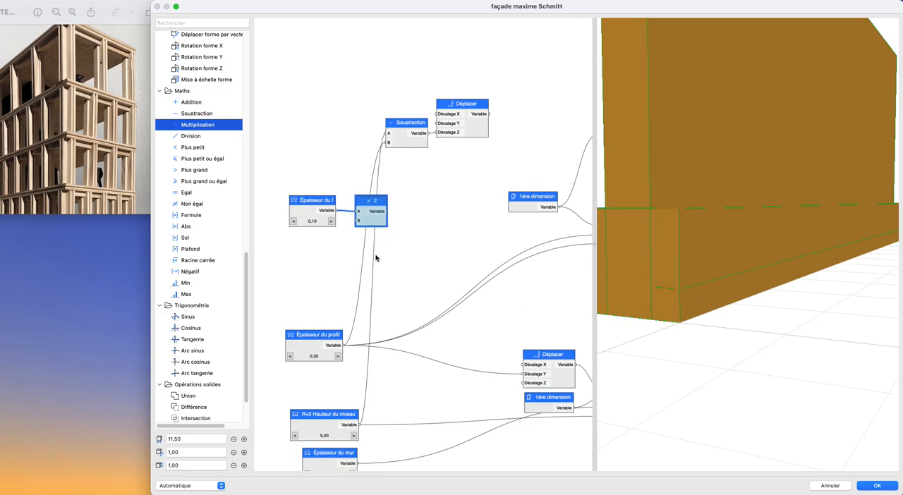
left_click_drag(189, 116, 434, 217)
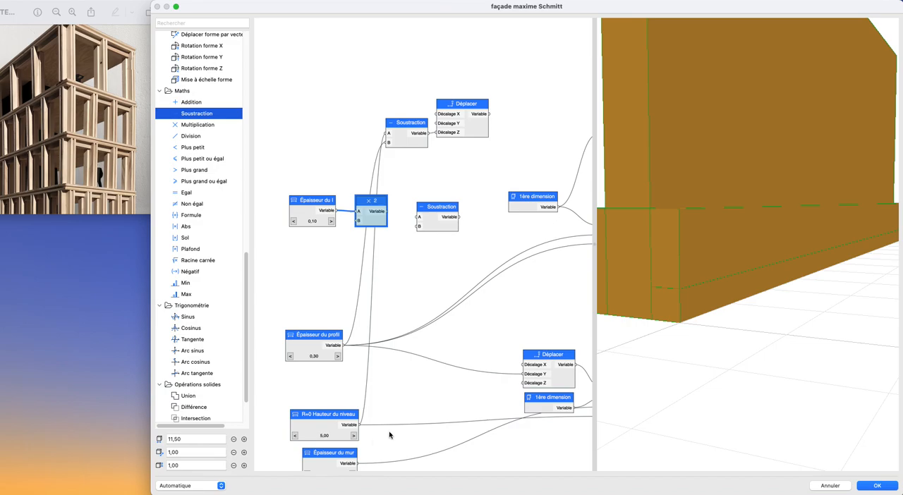
left_click_drag(343, 347, 419, 225)
scroll(444, 233, "down", 2)
middle_click_drag(444, 232, 415, 234)
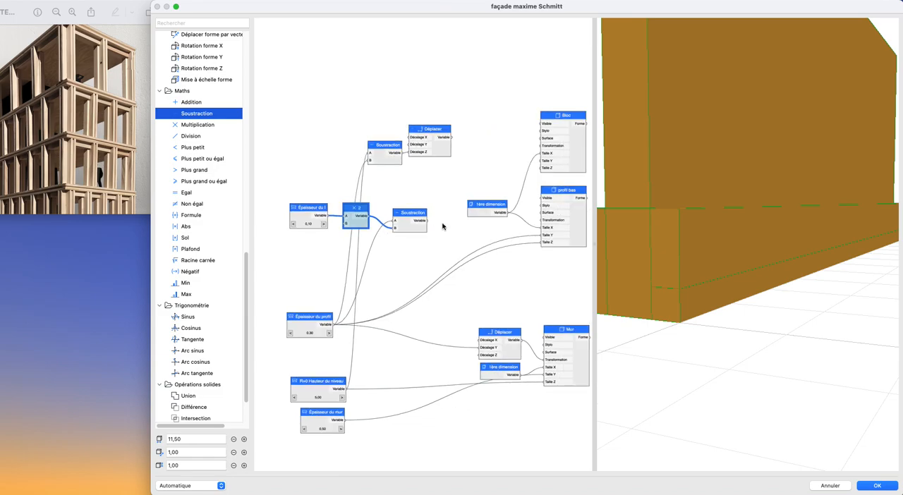
- Link the new Soustraction result to the Bloc node's Taille Z and Taille Y, keeping Épaisseur du I at 0,10 after testing it
left_click_drag(428, 221, 539, 171)
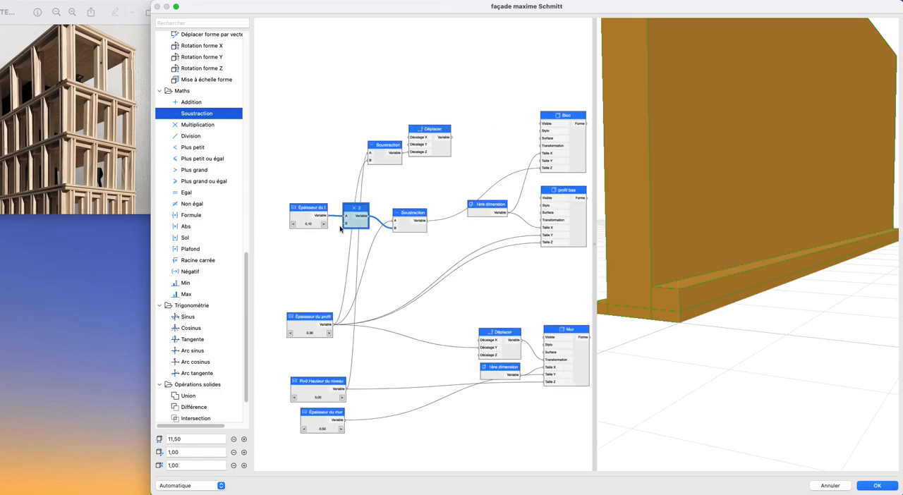
left_click(294, 226)
left_click(323, 223)
left_click_drag(428, 221, 543, 162)
scroll(382, 248, "right", 2)
scroll(439, 180, "right", 3)
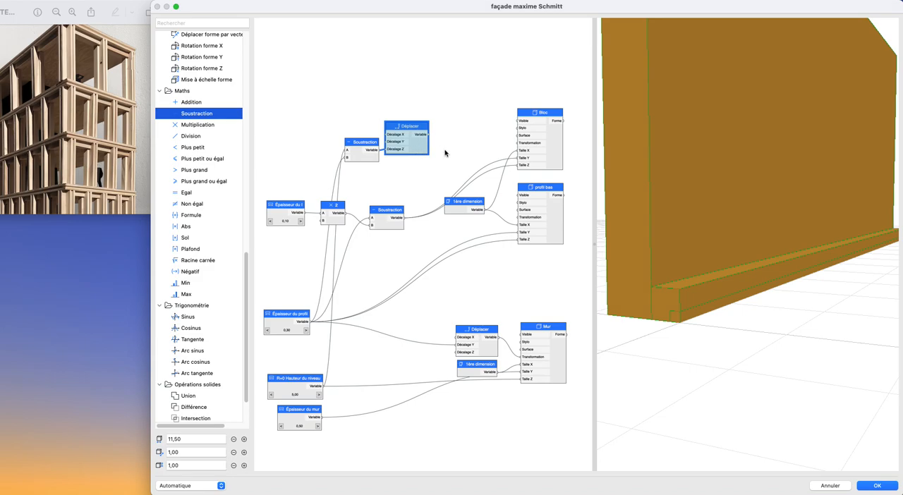
- Duplicate the Déplacer node, link it to the Bloc's Transformation, feed Épaisseur du I into its Décalage Z and test other thickness values
key("super+v")
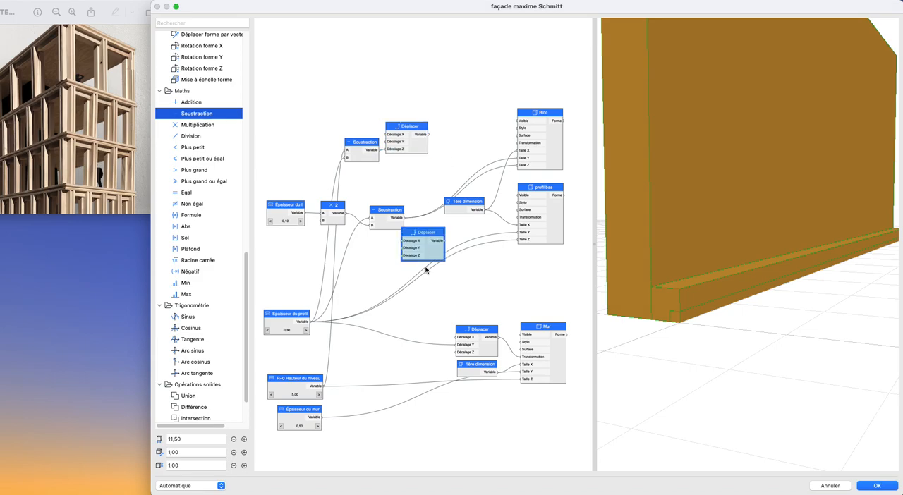
left_click(479, 150)
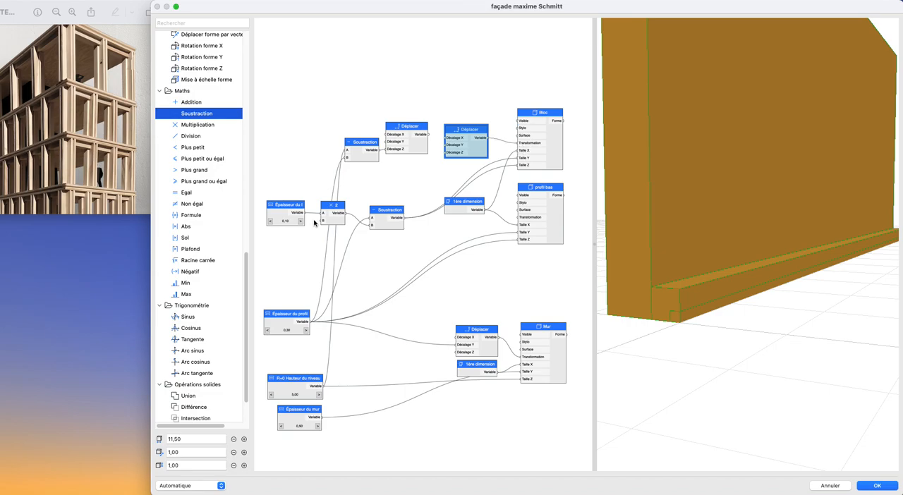
left_click_drag(308, 217, 445, 154)
left_click(301, 221)
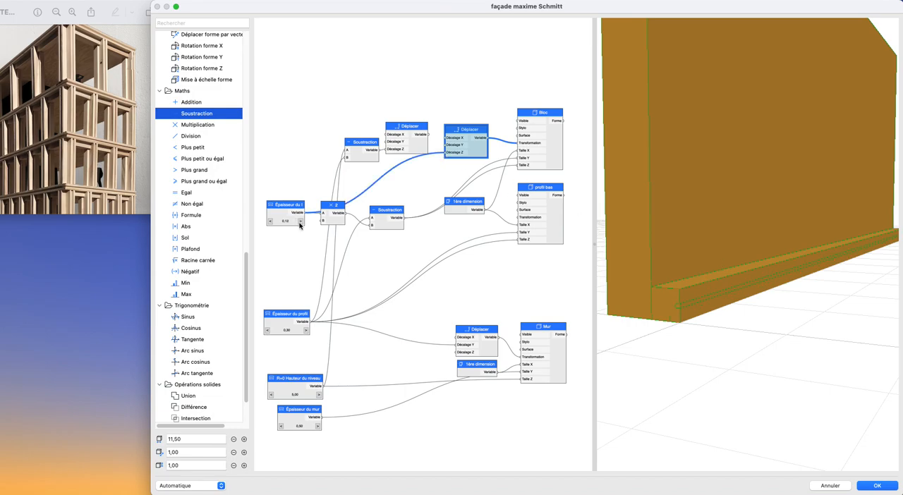
left_click(269, 222)
left_click(269, 222)
scroll(355, 259, "down", 2)
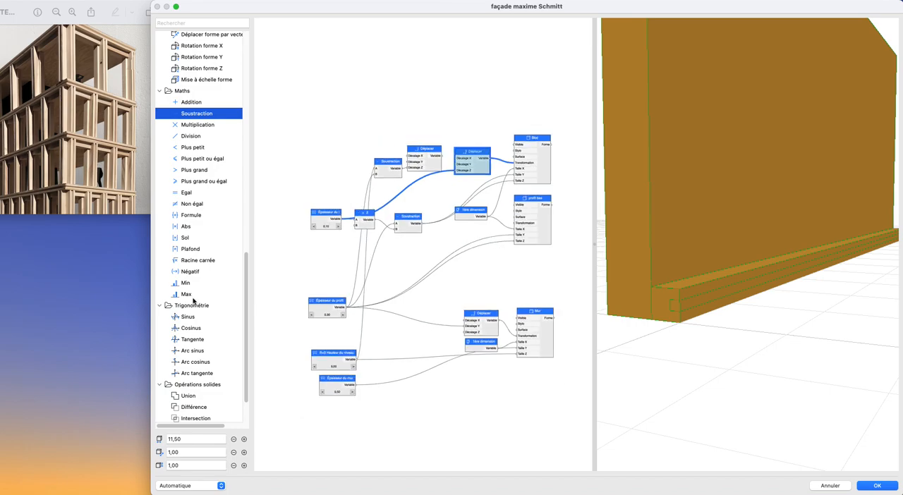
- Add a Différence node with profil bas as Forme 1 and the Bloc as Forme 2
scroll(195, 407, "down", 2)
left_click_drag(189, 363, 480, 191)
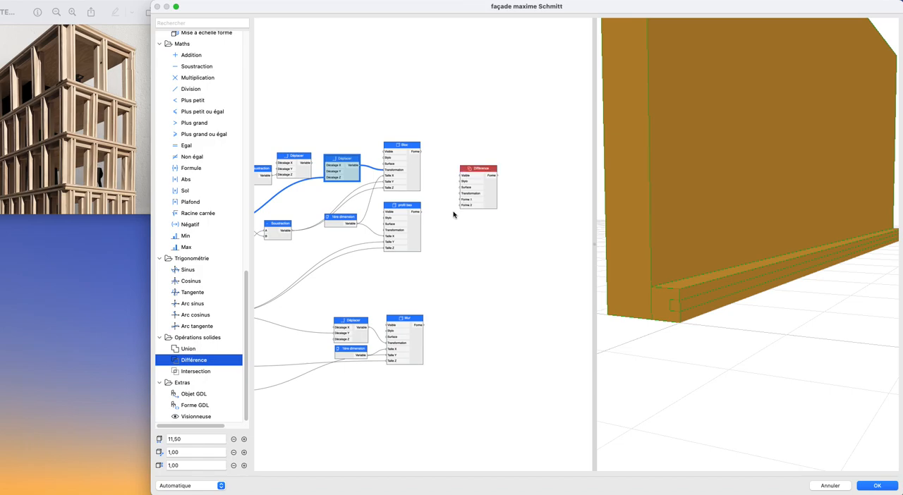
left_click_drag(421, 213, 462, 199)
left_click_drag(420, 153, 460, 207)
- Add a Booléen node, link it to the Visible inputs of Bloc and profil bas, and toggle it to hide both source shapes
scroll(200, 126, "up", 15)
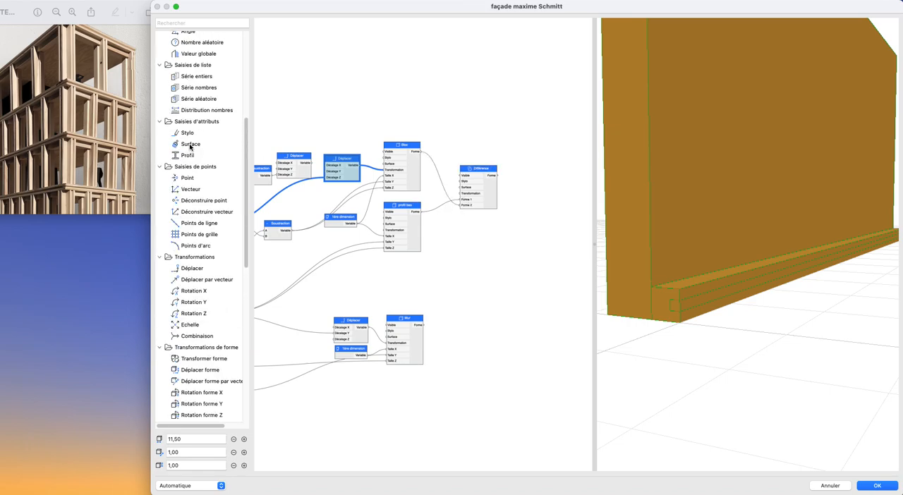
left_click_drag(187, 39, 352, 110)
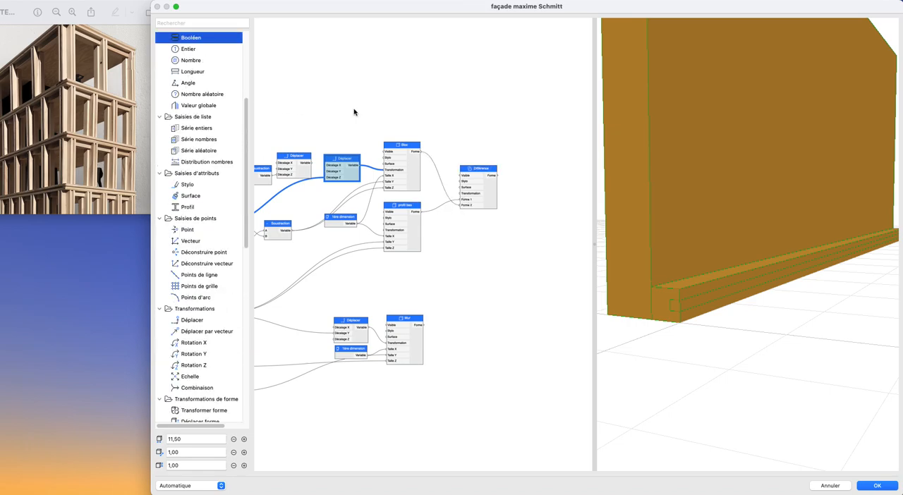
left_click_drag(374, 139, 383, 153)
left_click_drag(357, 108, 385, 214)
left_click(351, 116)
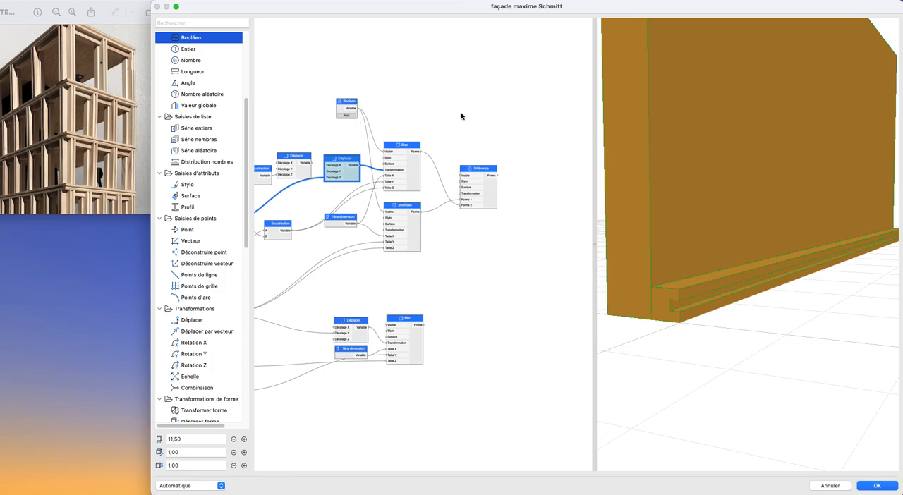
- Link the first Déplacer node to the Différence node's Transformation to raise the profile to the top of the wall
scroll(701, 306, "down", 4)
left_click_drag(701, 306, 697, 355)
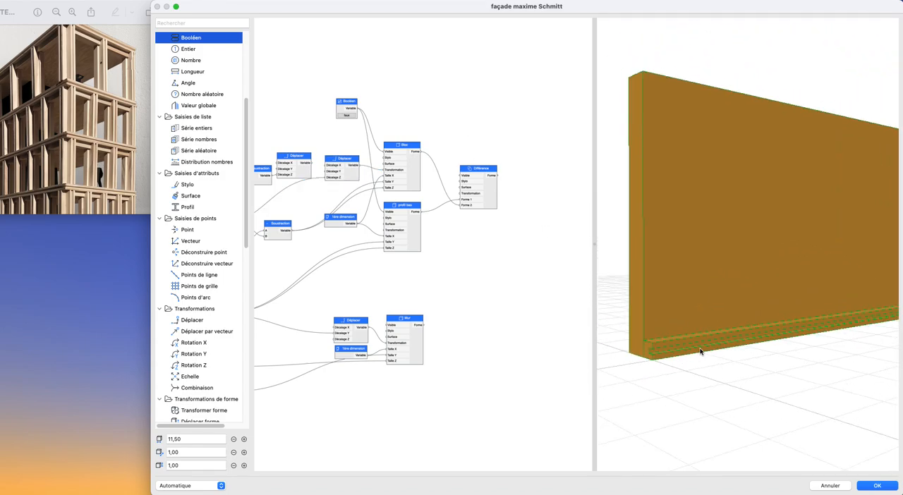
scroll(705, 372, "down", 4)
scroll(707, 374, "down", 3)
scroll(473, 249, "down", 1)
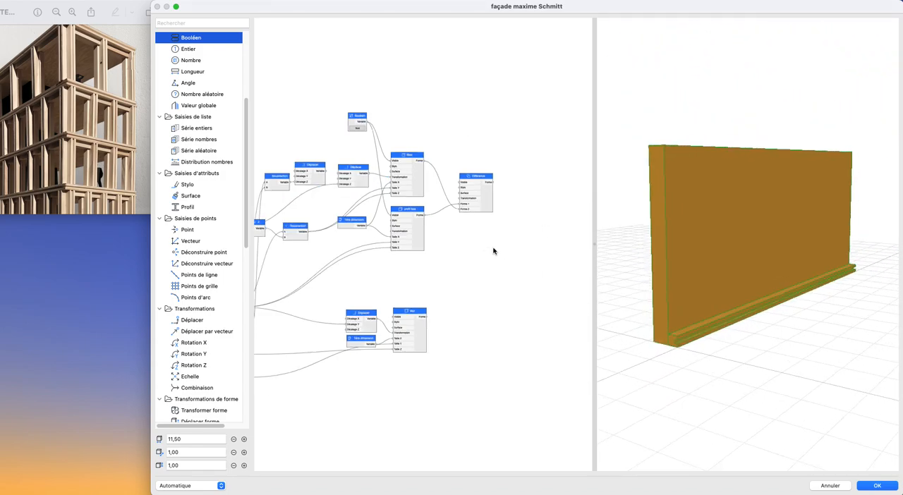
scroll(493, 249, "left", 2)
left_click(302, 167)
left_click_drag(302, 167, 555, 185)
left_click(495, 286)
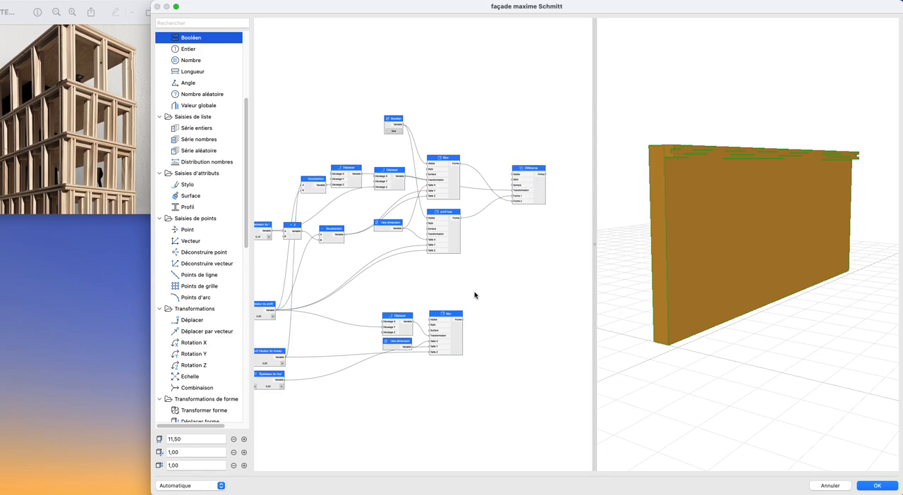
- Select all the beam profile's operation nodes and move them as a group away from the parameter and wall nodes
scroll(472, 272, "down", 5)
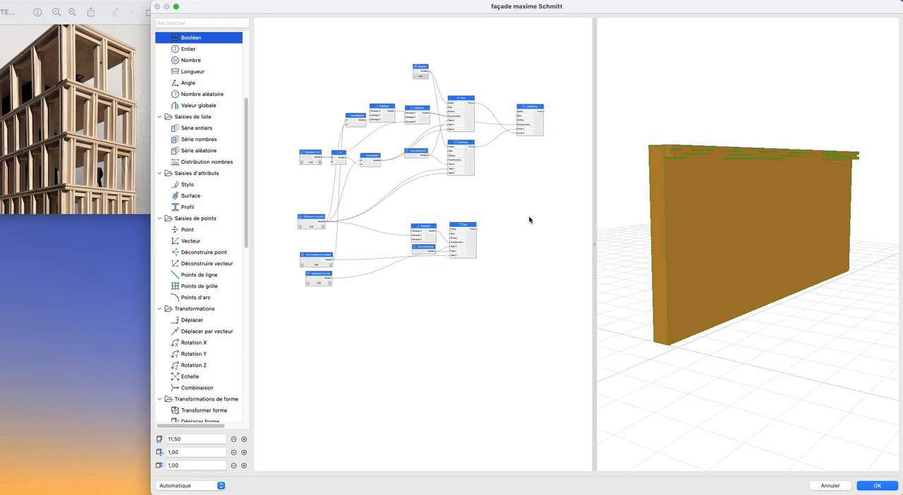
middle_click_drag(515, 229, 487, 249)
left_click_drag(298, 70, 530, 214)
left_click_drag(507, 151, 581, 157)
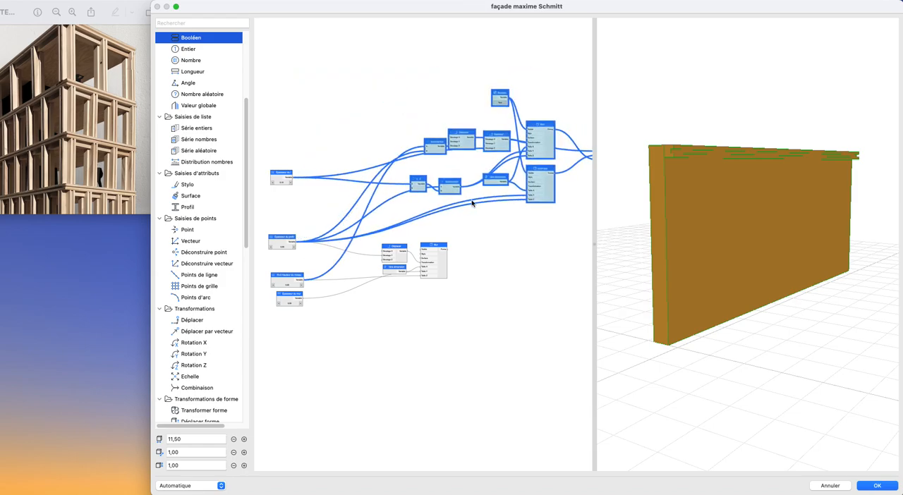
scroll(345, 202, "right", 5)
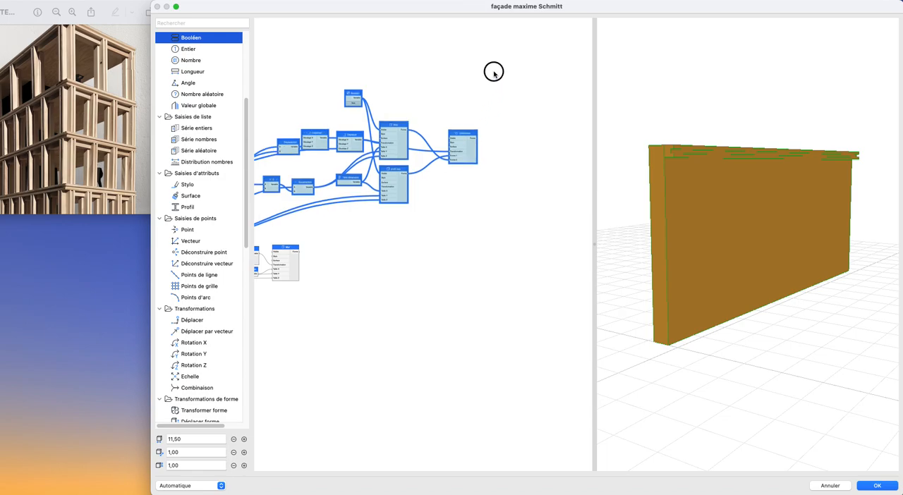
scroll(493, 75, "down", 3)
scroll(478, 123, "up", 3)
scroll(456, 191, "left", 3)
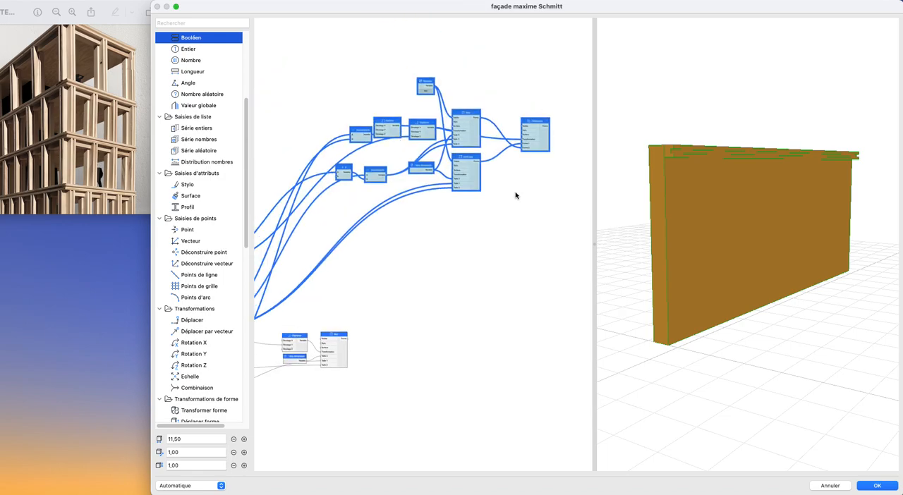
left_click_drag(545, 147, 550, 142)
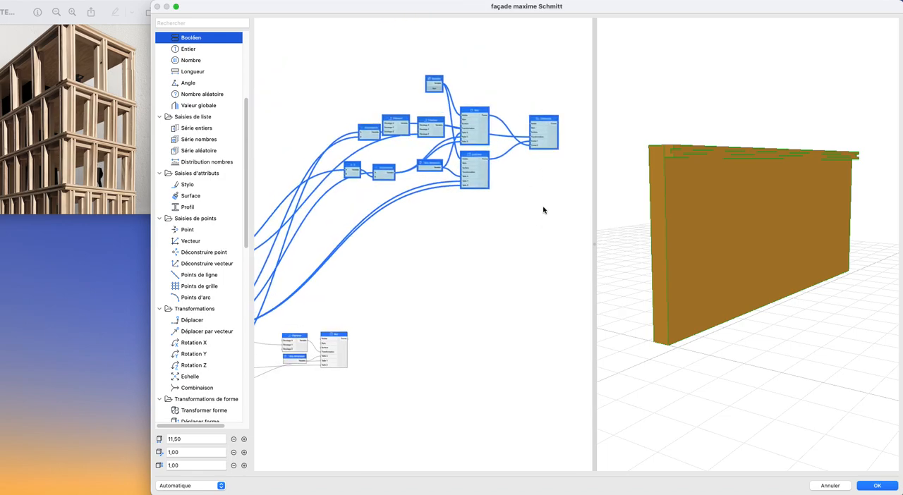
left_click(491, 226)
- Rename the Différence node as "profil I poutre"
scroll(568, 139, "up", 2, "ctrl")
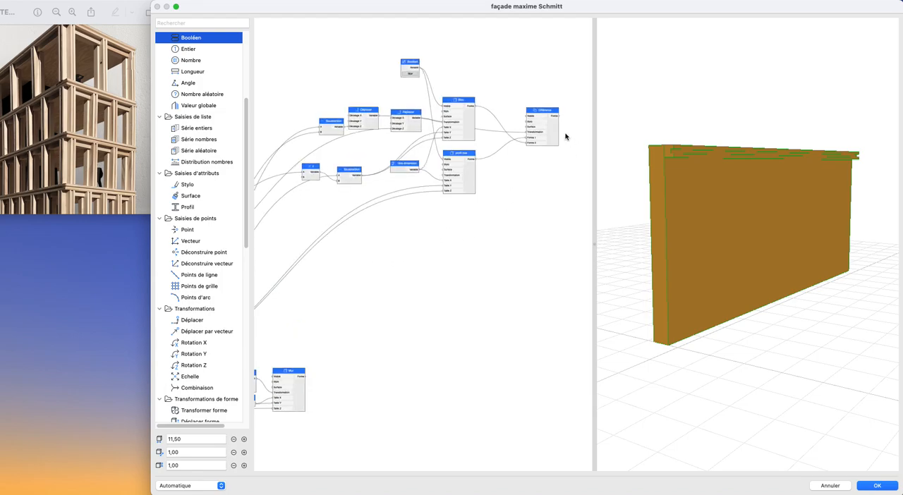
double_click(554, 133)
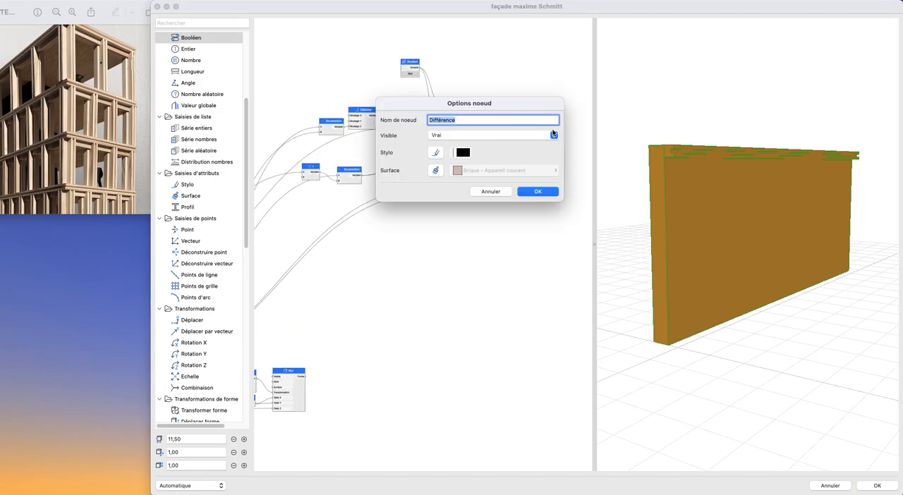
type("profil I poutre")
key("Return")
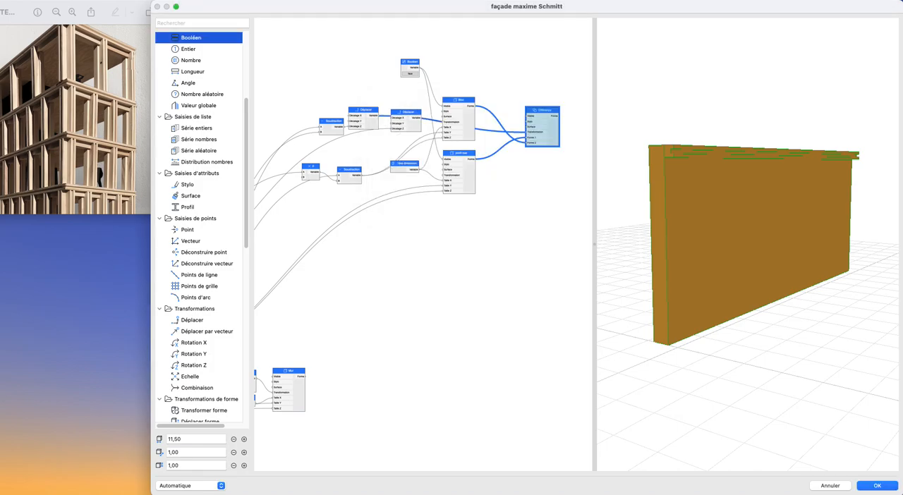
left_click(559, 201)
- Duplicate the Bloc node and place the copy below the profil bas node
scroll(491, 218, "down", 1)
middle_click_drag(491, 218, 529, 197)
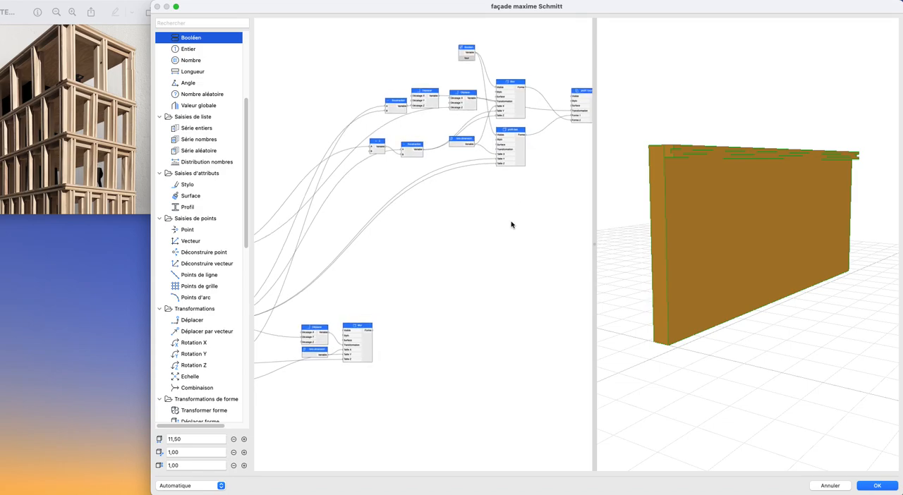
left_click(519, 102)
key("super+c")
key("super+v")
left_click_drag(434, 251, 512, 214)
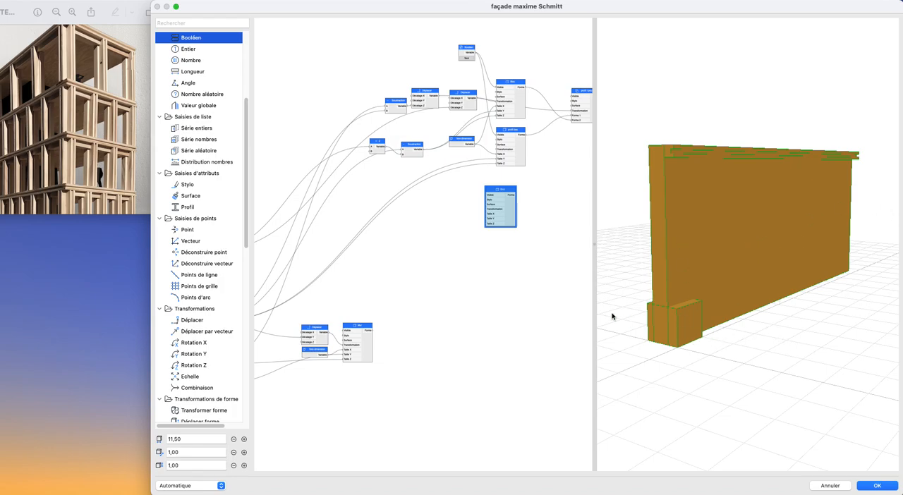
- Link Épaisseur du profil to the Taille X and Taille Y inputs of the copied Bloc
scroll(460, 151, "down", 2)
middle_click_drag(390, 379, 389, 330)
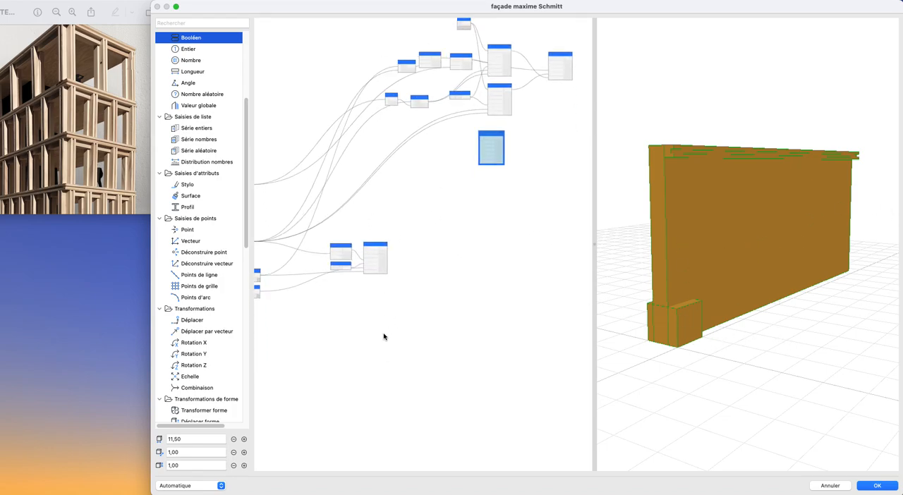
scroll(388, 292, "up", 2)
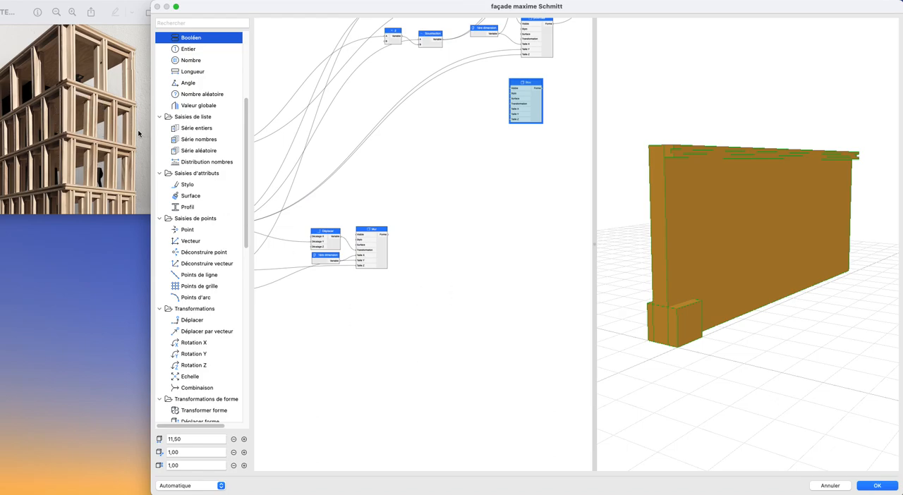
scroll(452, 252, "up", 5)
scroll(466, 240, "right", 3)
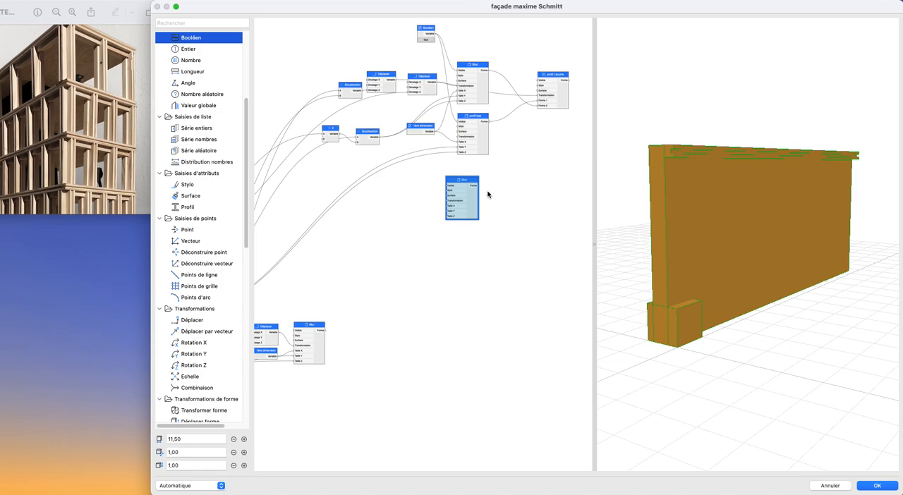
left_click_drag(470, 244, 479, 250)
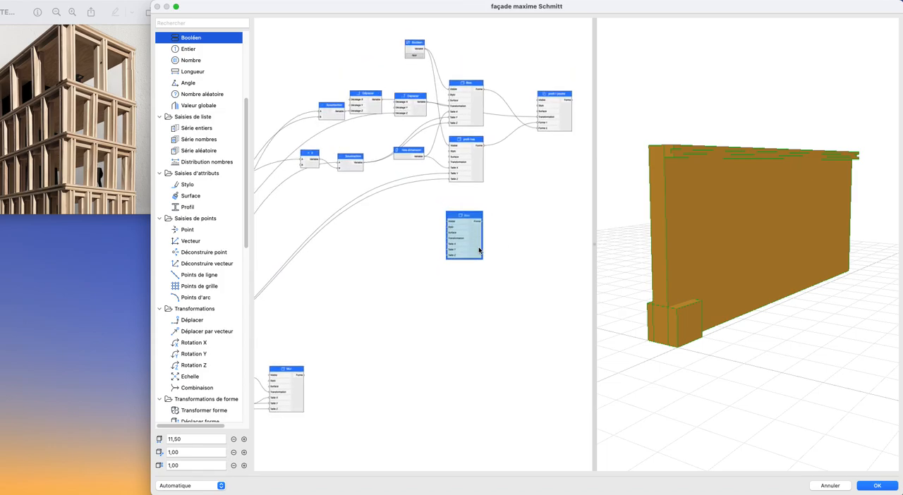
scroll(479, 251, "left", 7)
scroll(480, 251, "down", 3)
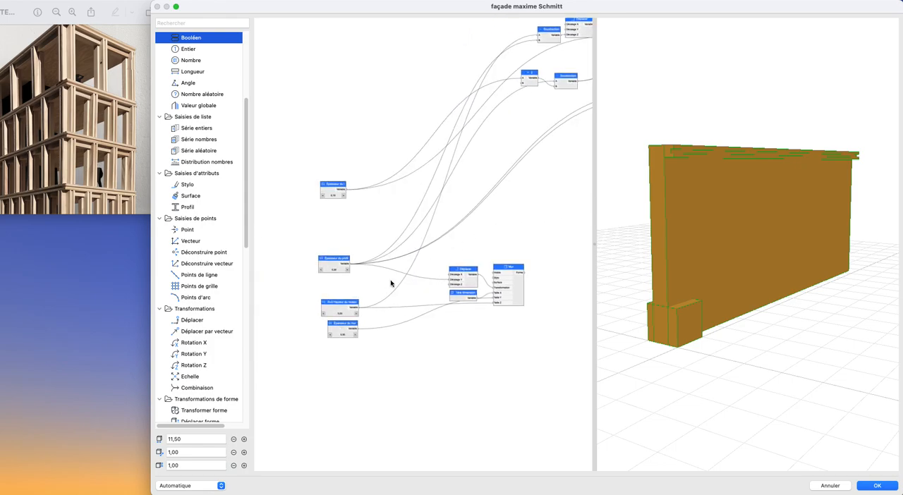
scroll(374, 273, "right", 5)
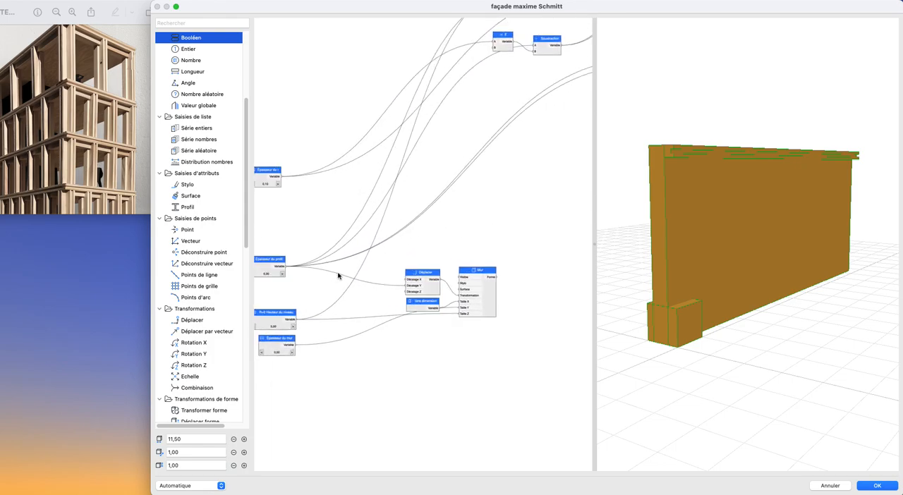
scroll(344, 275, "left", 1)
scroll(343, 275, "down", 1)
scroll(332, 281, "right", 1)
left_click(416, 230)
left_click_drag(416, 230, 486, 207)
scroll(484, 217, "right", 6)
scroll(484, 217, "up", 2)
scroll(446, 223, "left", 4)
scroll(446, 224, "down", 1)
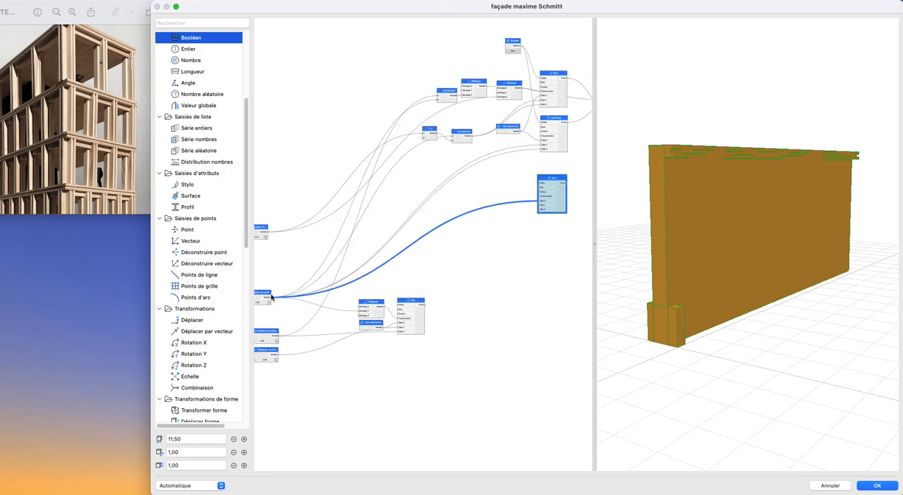
left_click_drag(546, 242, 539, 205)
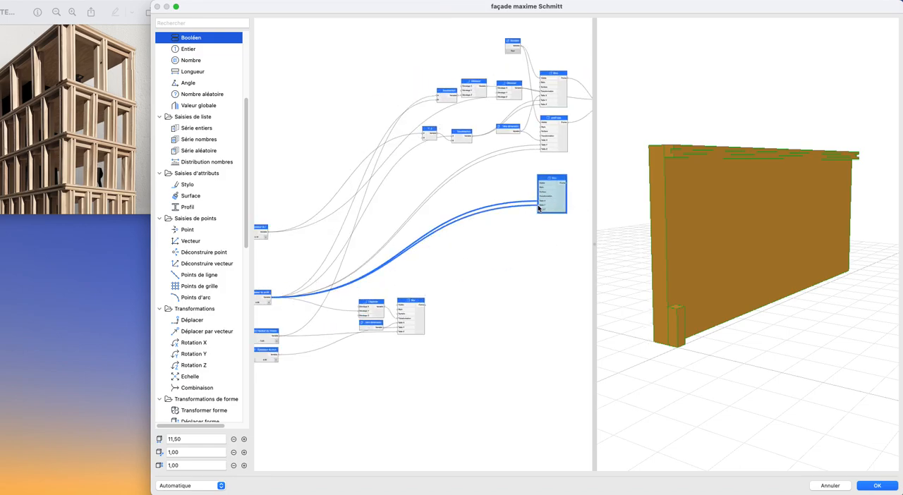
- Link R+0 Hauteur du niveau to the copied Bloc's Taille Z input
scroll(308, 302, "left", 3)
scroll(318, 303, "down", 1)
left_click_drag(303, 329, 563, 203)
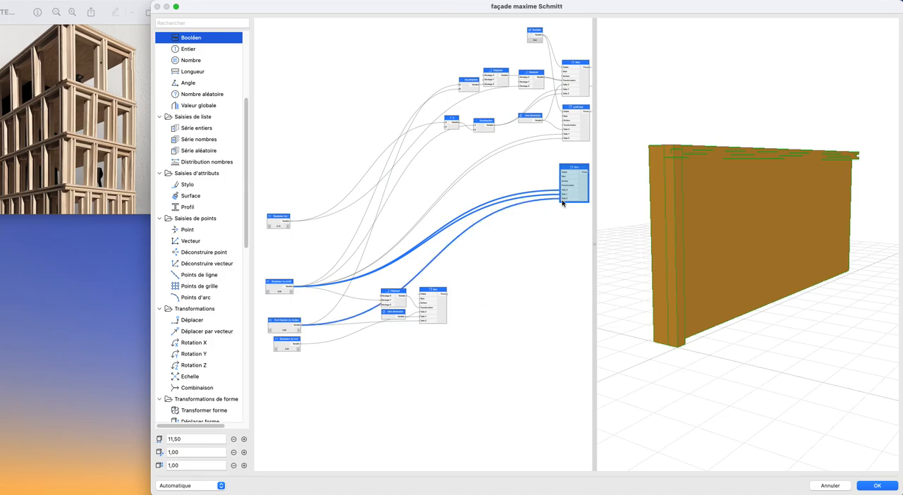
- Add a Soustraction node into the copied Bloc's Taille Z that subtracts Épaisseur du profil from R+0 Hauteur du niveau
scroll(185, 245, "down", 10)
left_click_drag(187, 67, 563, 201)
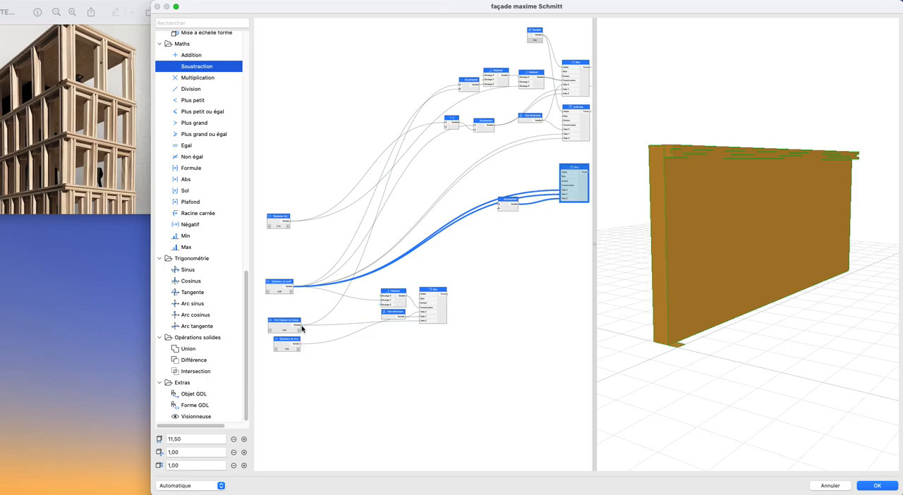
mouse_move(302, 331)
left_mouse_down()
mouse_move(484, 250)
mouse_move(501, 203)
mouse_move(520, 210)
left_mouse_up()
left_click_drag(295, 289, 510, 207)
scroll(541, 201, "up", 3)
scroll(524, 213, "up", 1)
middle_click_drag(523, 213, 442, 239)
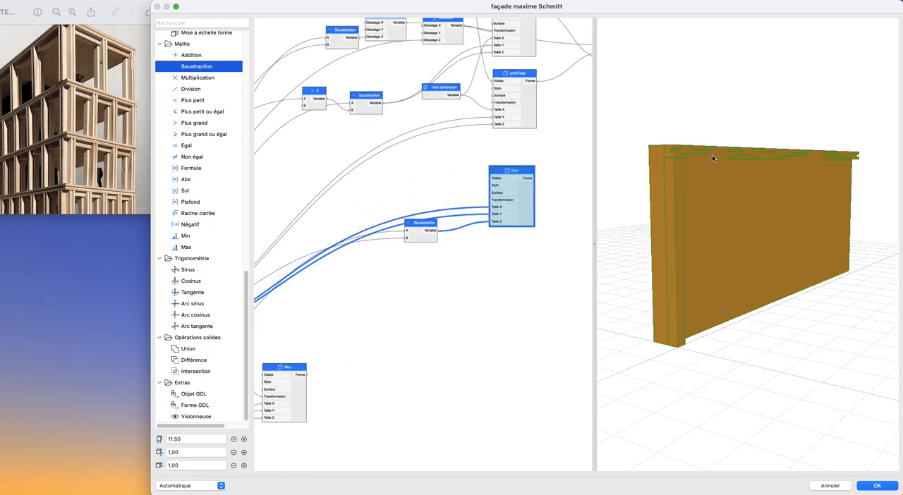
scroll(690, 176, "up", 3)
middle_click_drag(692, 178, 727, 196)
scroll(474, 228, "down", 3)
mouse_move(473, 229)
middle_mouse_down()
mouse_move(505, 203)
mouse_move(471, 218)
middle_mouse_up()
- Add a new Bloc below the post Bloc and link the upper Soustraction's Variable to its Taille X and Taille Y
scroll(199, 94, "up", 10)
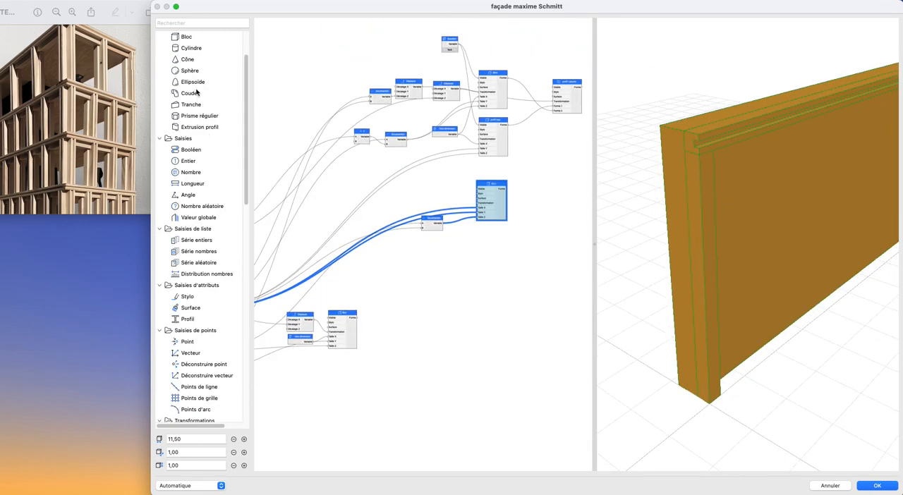
left_click_drag(184, 41, 485, 264)
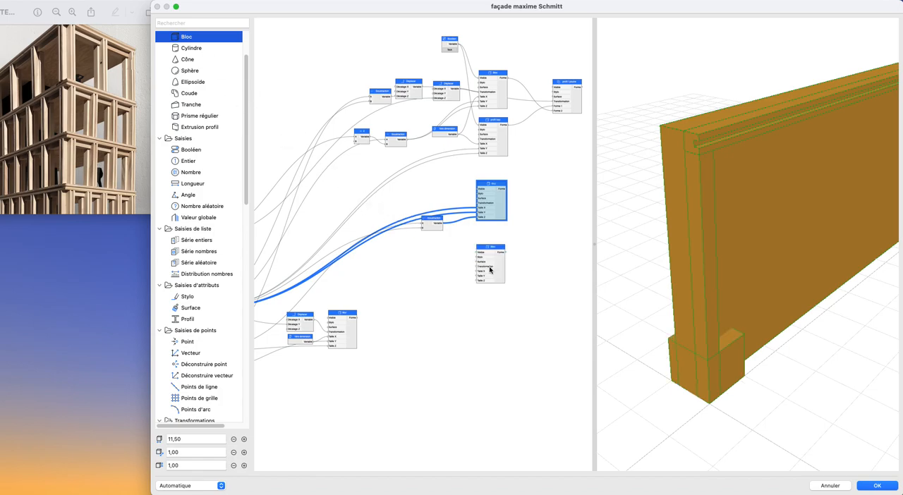
scroll(549, 261, "down", 2)
scroll(376, 263, "up", 2)
scroll(307, 250, "up", 1)
scroll(470, 248, "up", 5)
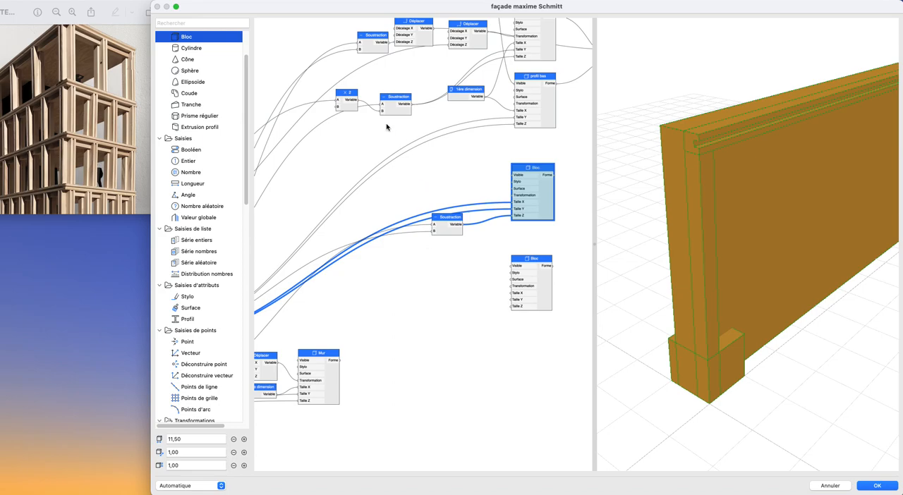
left_click(413, 106)
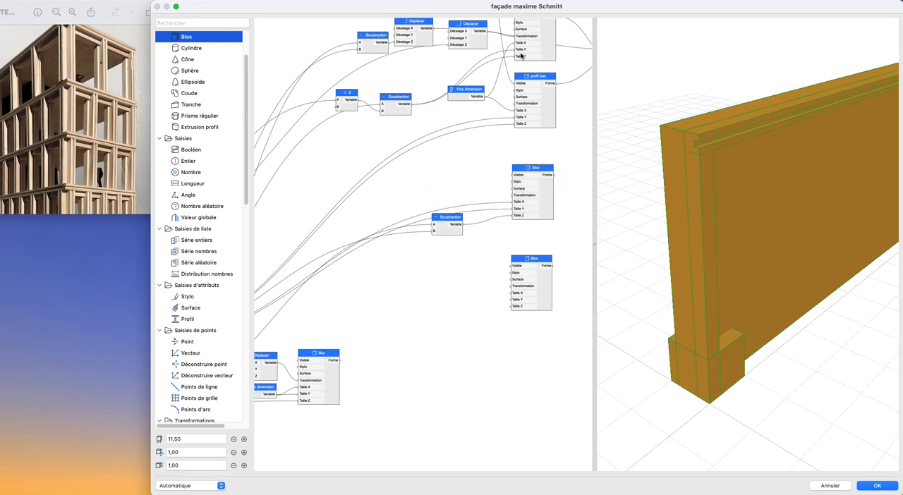
left_click_drag(417, 107, 512, 292)
left_click_drag(414, 107, 518, 301)
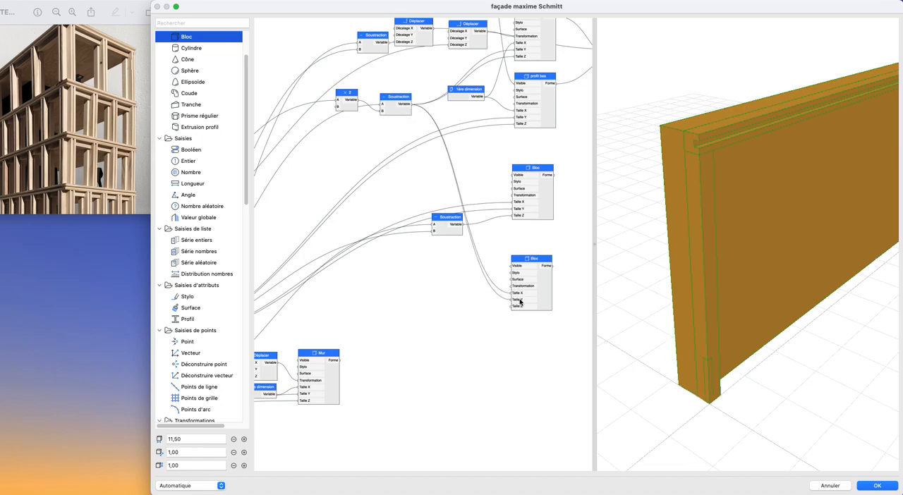
- Add a Déplacer node connected to the new lower Bloc's Transformation input
scroll(198, 199, "up", 3)
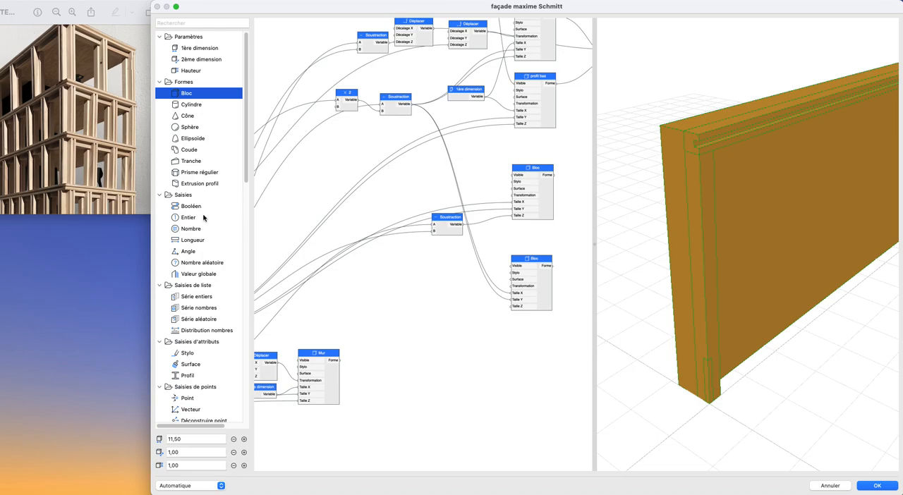
scroll(211, 226, "down", 12)
left_click_drag(233, 244, 512, 288)
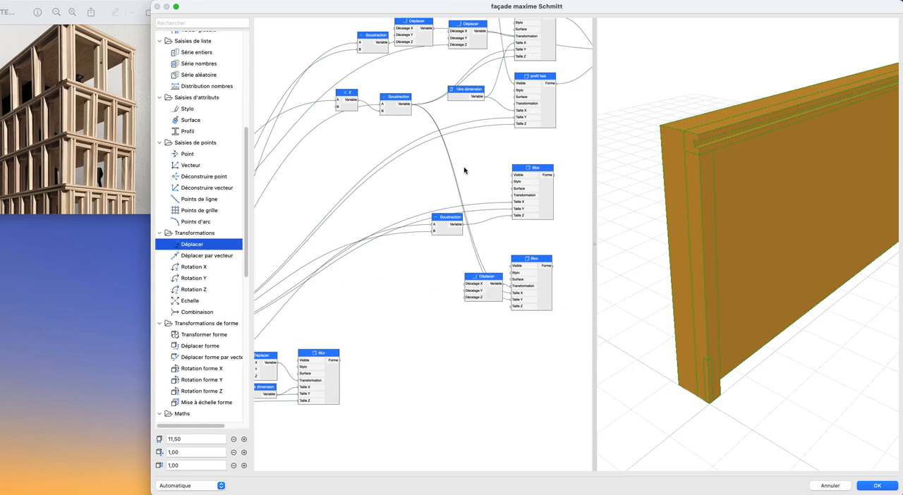
- Link the Variable output of the post-height Soustraction to the lower Bloc's Taille Z
scroll(465, 170, "down", 5)
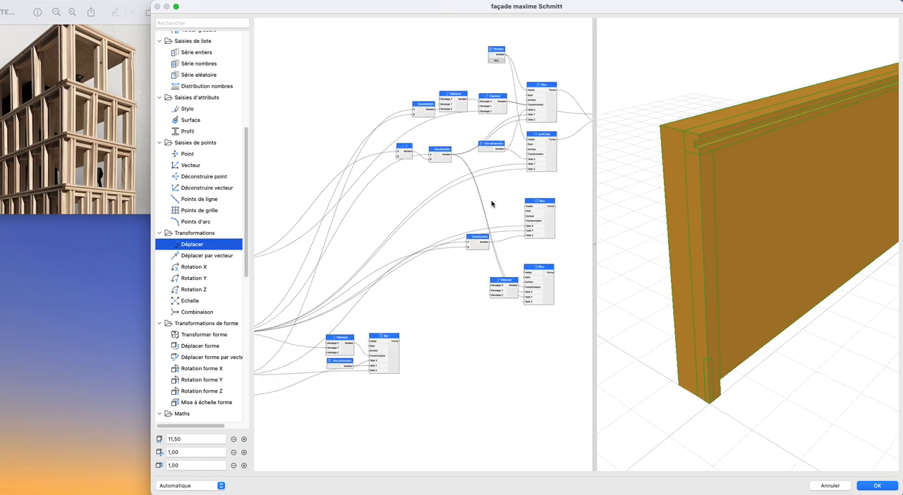
scroll(480, 206, "up", 5)
left_click_drag(431, 244, 454, 321)
scroll(461, 213, "down", 3)
middle_click_drag(461, 213, 462, 246)
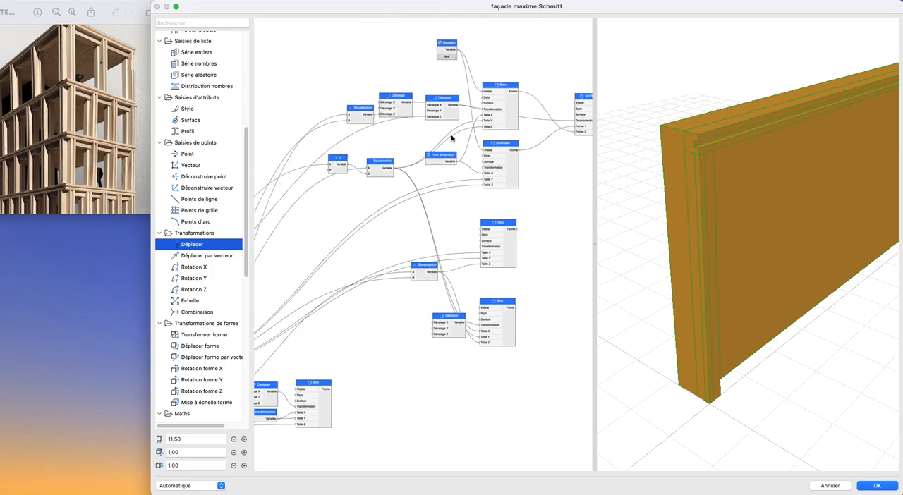
- Link the uppermost thickness parameter, which also feeds the beam's Déplacer, to Décalage X of the lower Bloc's Déplacer
left_click(452, 117)
scroll(451, 117, "down", 1)
middle_click_drag(450, 118, 572, 72)
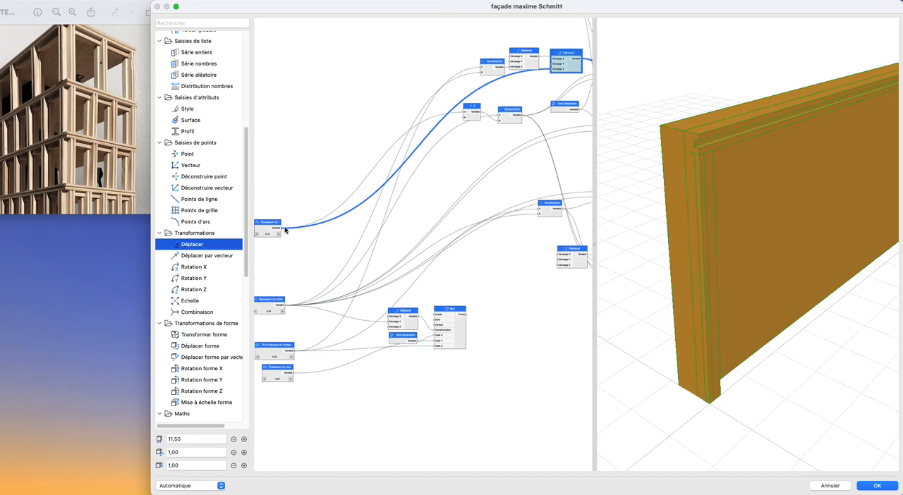
left_click_drag(285, 230, 555, 256)
scroll(517, 256, "right", 5)
middle_click_drag(479, 244, 400, 256)
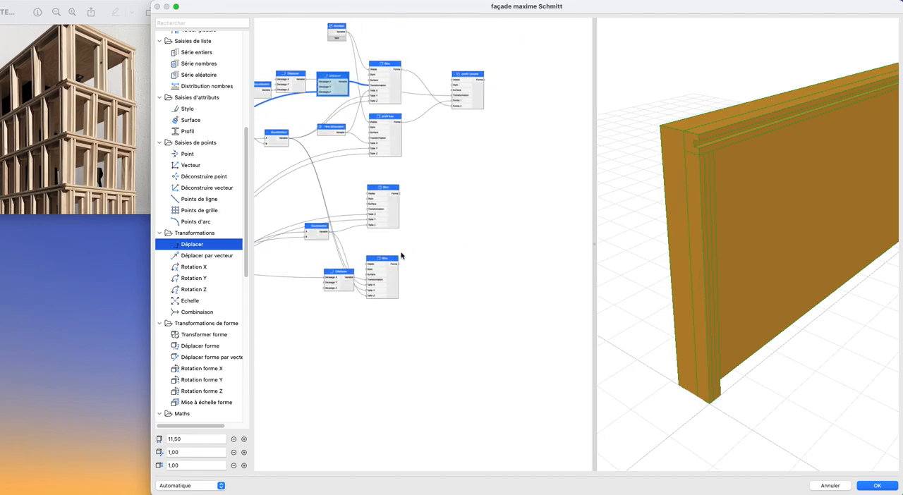
- Add a Différence node with the upper post Bloc as Forme 1 and the lower Bloc as Forme 2
scroll(401, 256, "up", 3)
scroll(206, 301, "down", 10)
left_click(190, 361)
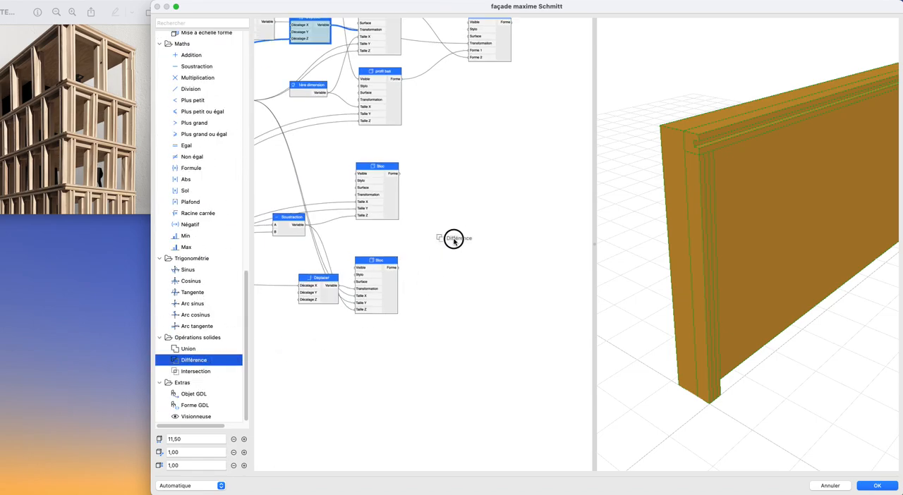
left_click(459, 238)
left_click_drag(397, 267, 428, 254)
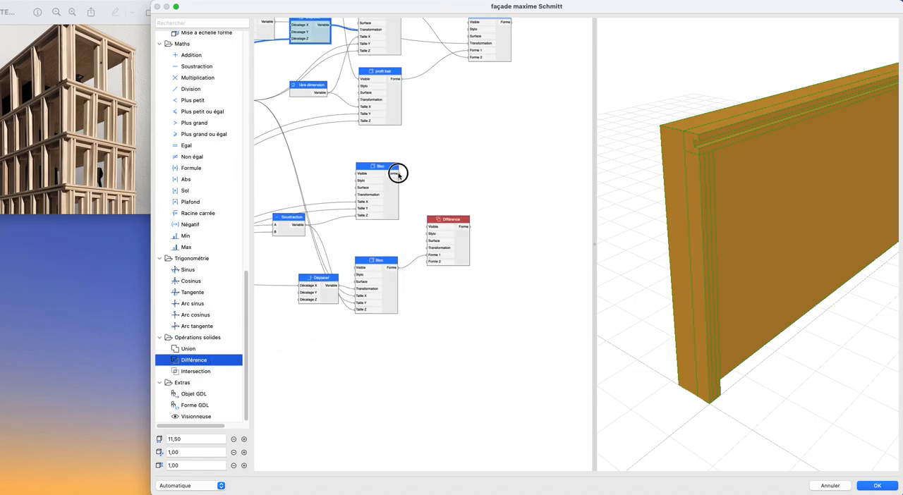
left_click(398, 175)
left_click_drag(398, 171, 427, 262)
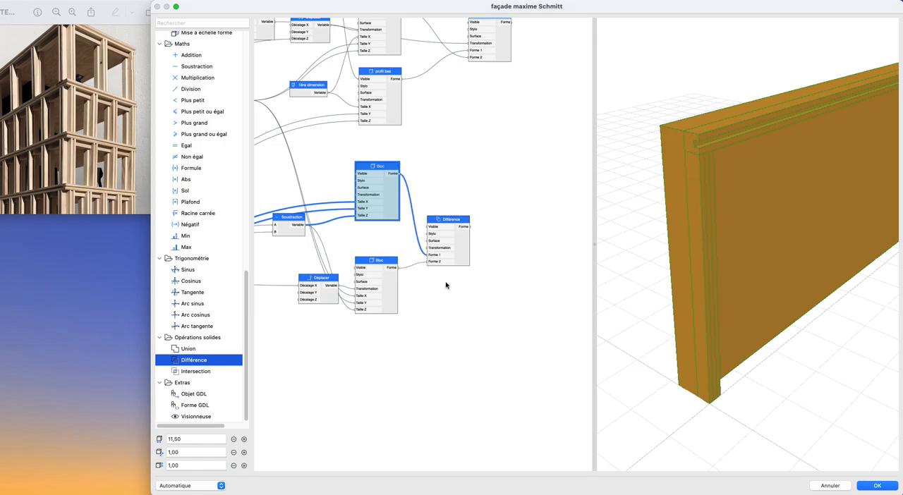
- Add a Booléen node linked to the Visible inputs of both post Blocs and set it to Faux
scroll(441, 279, "up", 3)
scroll(440, 280, "left", 3)
scroll(199, 117, "up", 15)
left_click_drag(192, 206, 350, 216)
left_click_drag(391, 241, 412, 315)
left_click(353, 223)
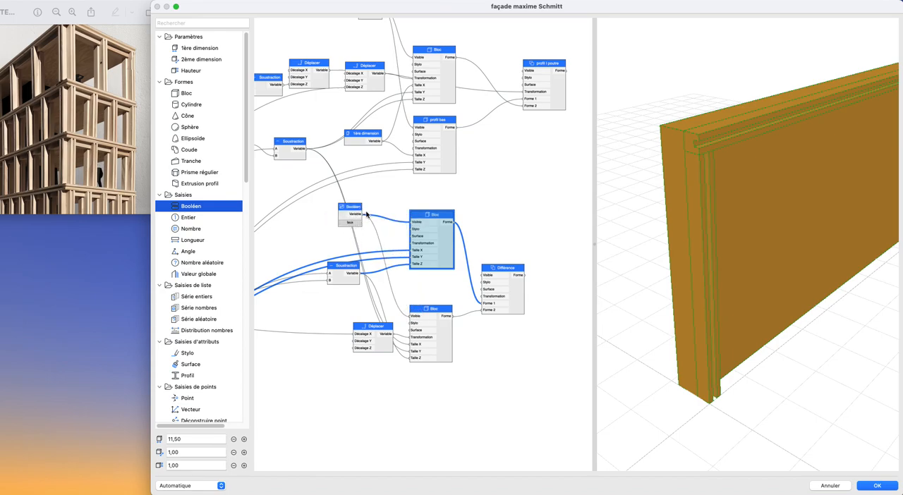
left_click_drag(766, 355, 673, 310)
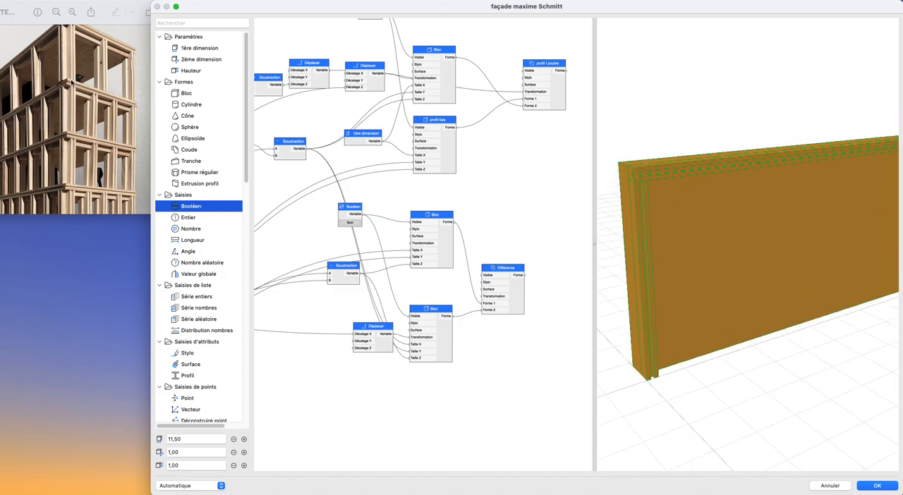
left_click_drag(706, 233, 719, 266)
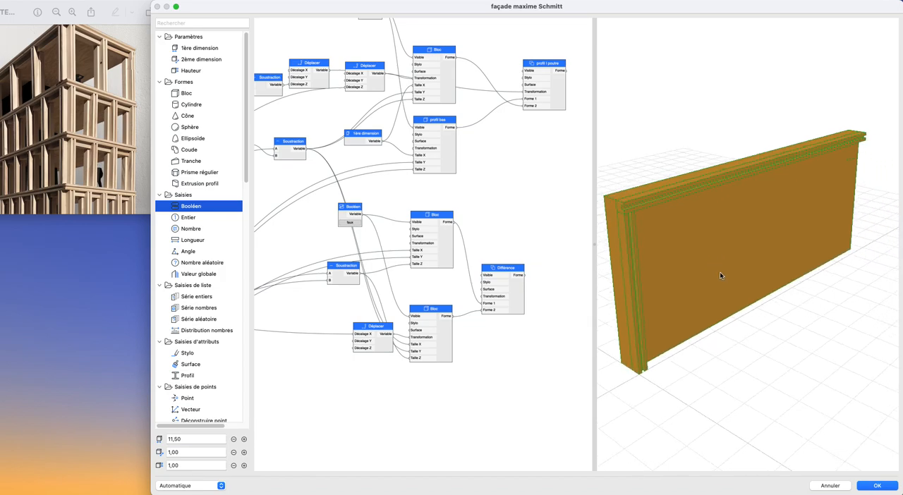
left_click_drag(783, 289, 738, 301)
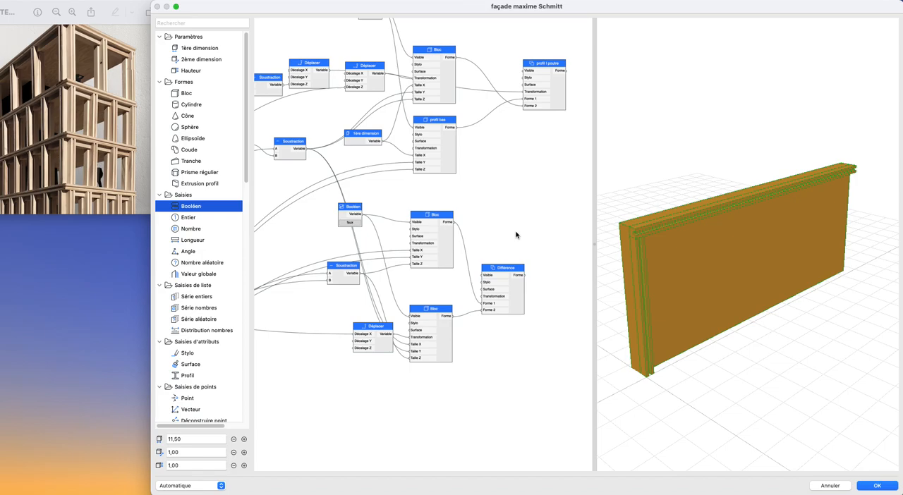
- Move the post's Différence node well away from its two Bloc nodes to make room between them
scroll(506, 242, "down", 3)
middle_click_drag(505, 241, 357, 204)
left_click_drag(367, 243, 461, 216)
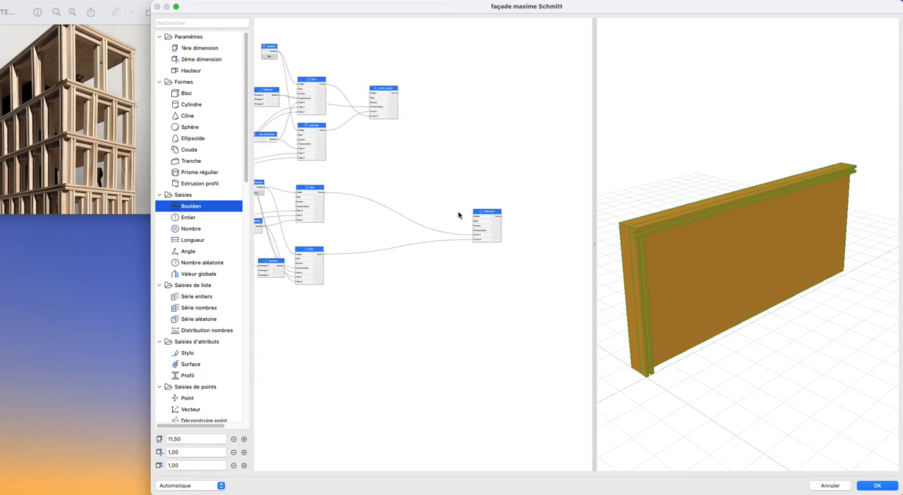
- Add a Déplacer node connected to the Transformation input of the post's Différence
scroll(400, 236, "up", 3)
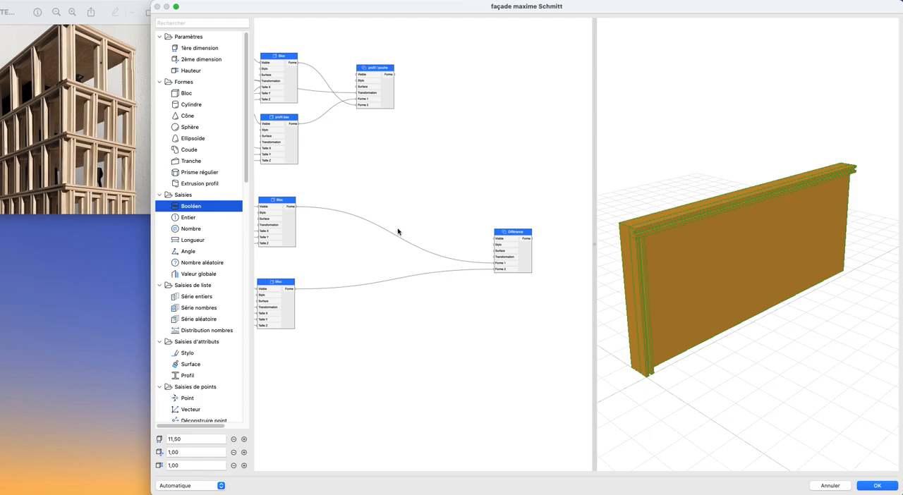
scroll(398, 229, "up", 2)
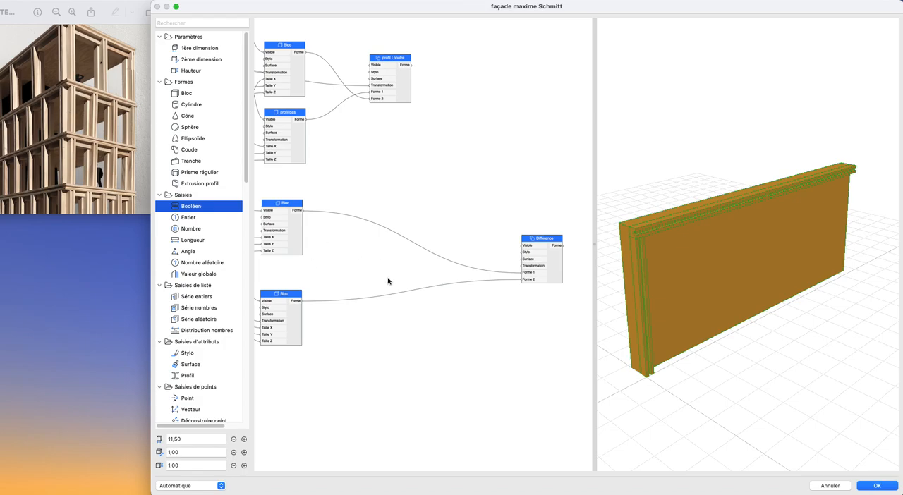
scroll(395, 274, "up", 2)
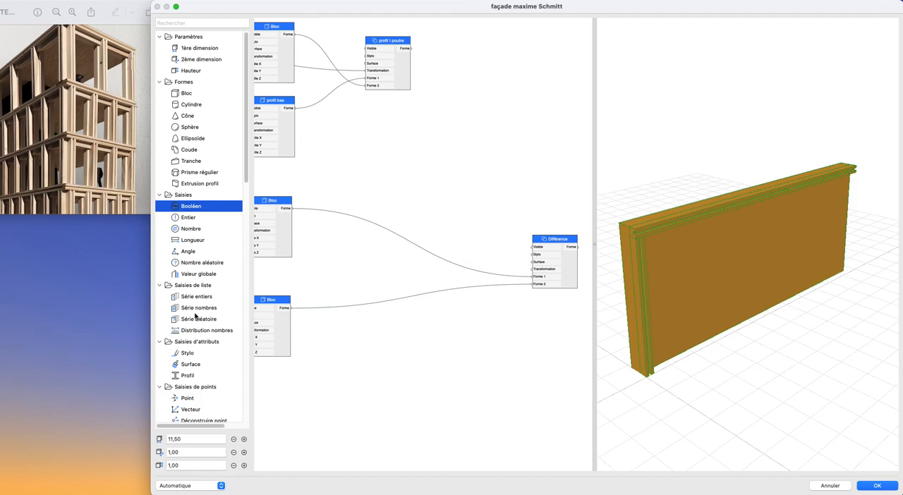
scroll(202, 275, "down", 10)
left_click_drag(199, 218, 487, 271)
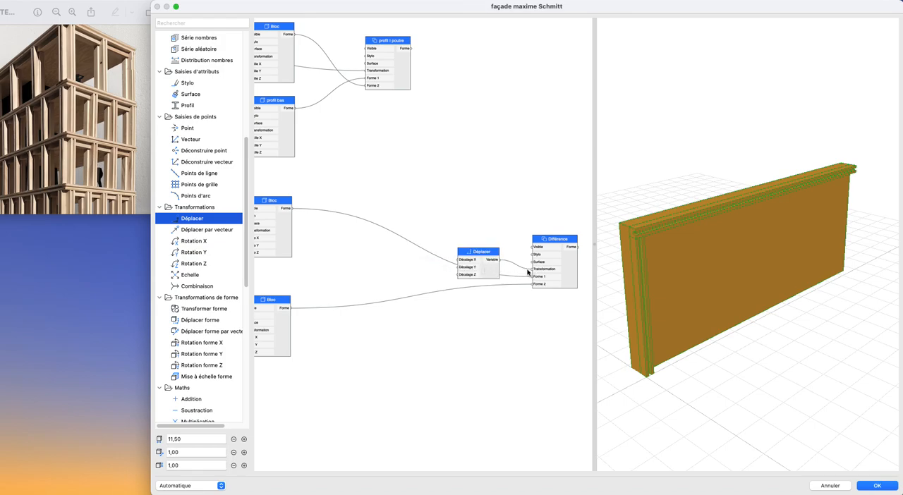
- Add a Série nombres node connected to Décalage X of the Différence's Déplacer to repeat the post
scroll(528, 276, "down", 3)
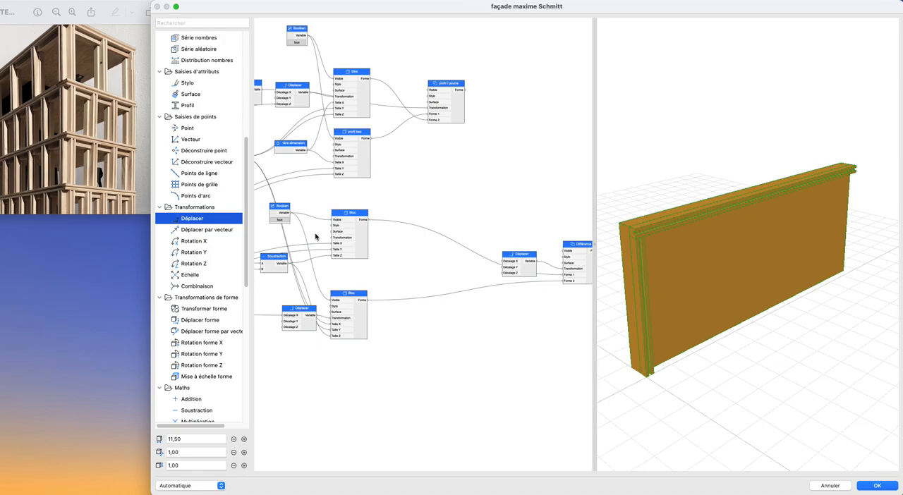
left_click(185, 62)
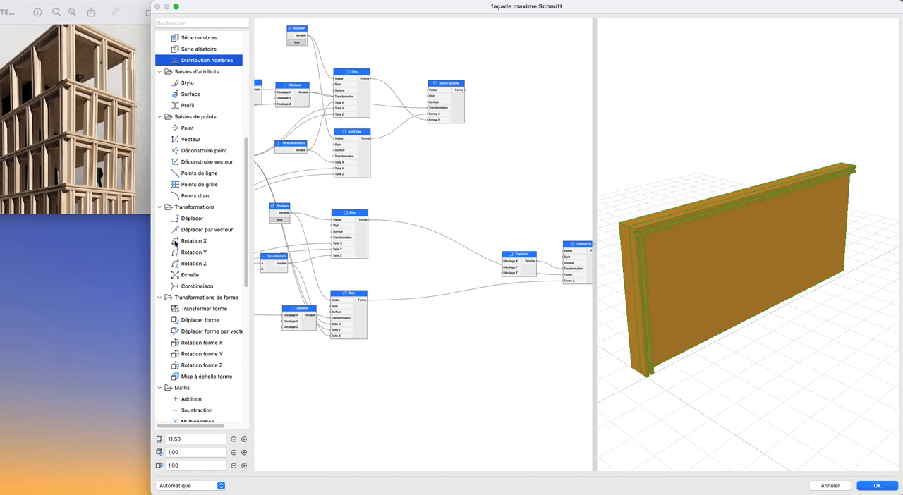
scroll(187, 250, "up", 5)
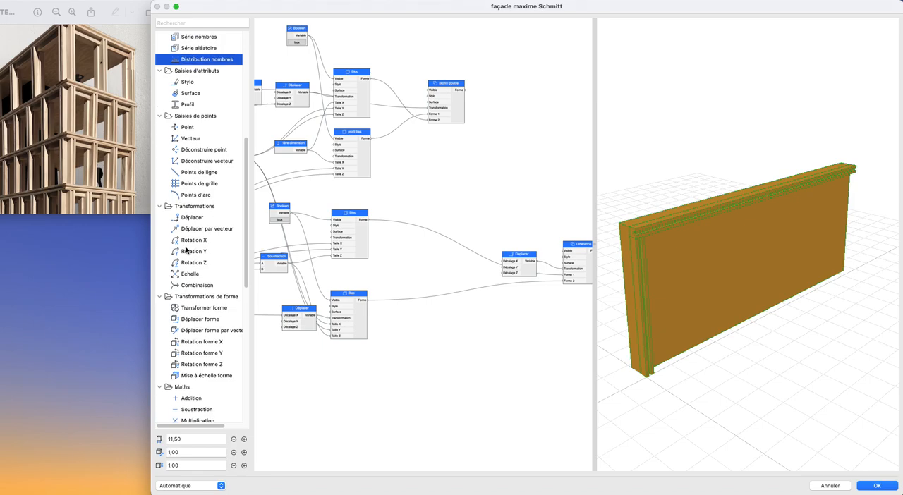
left_click_drag(194, 243, 527, 260)
scroll(469, 272, "up", 4)
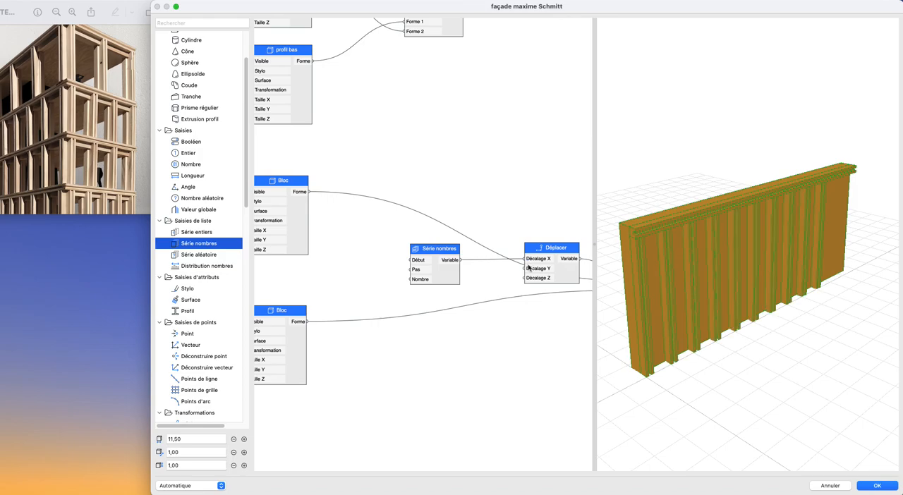
- Place the Déplacer directly beside the Différence node and the Série nombres directly beside the Déplacer
left_click(422, 273)
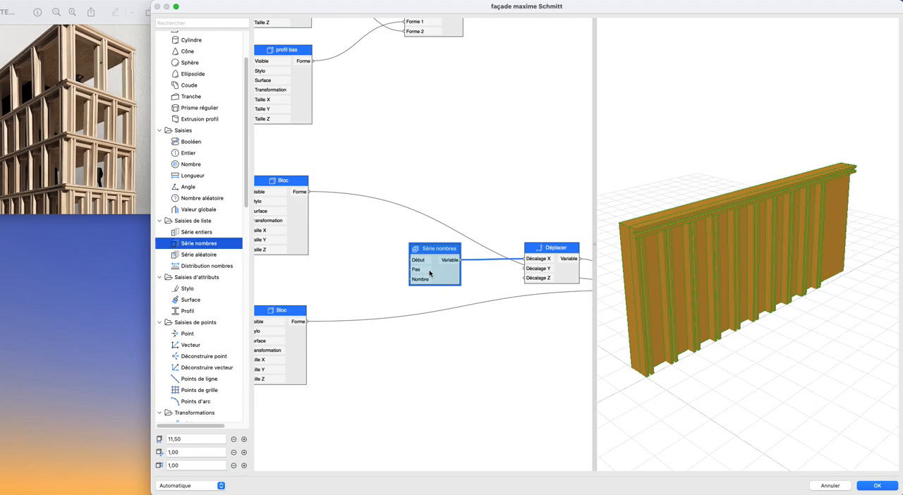
scroll(489, 301, "down", 3)
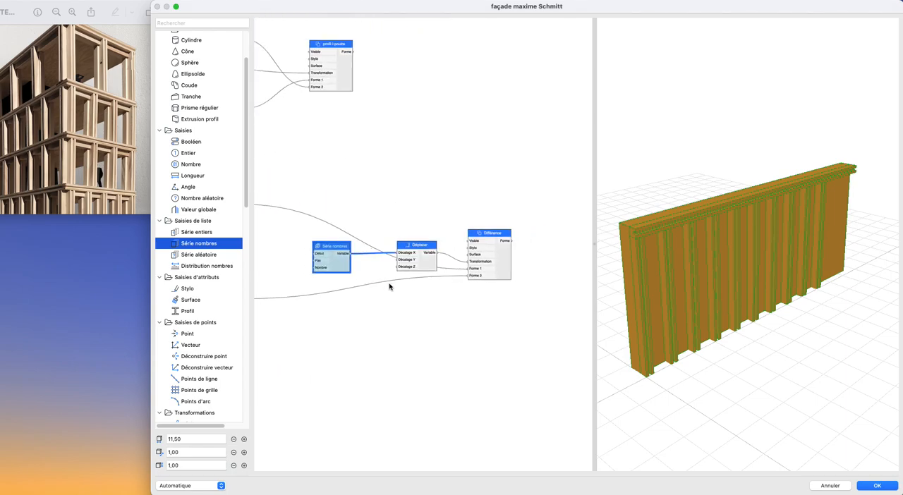
left_click_drag(431, 267, 456, 277)
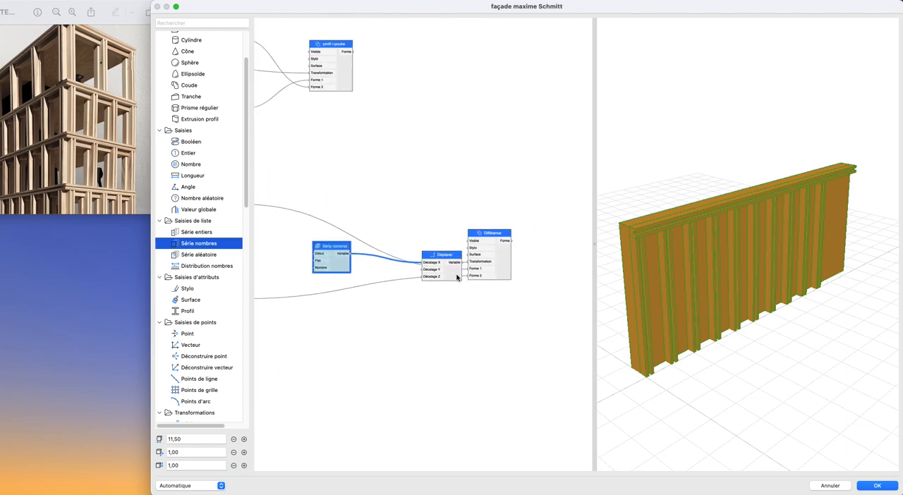
left_click_drag(341, 269, 399, 278)
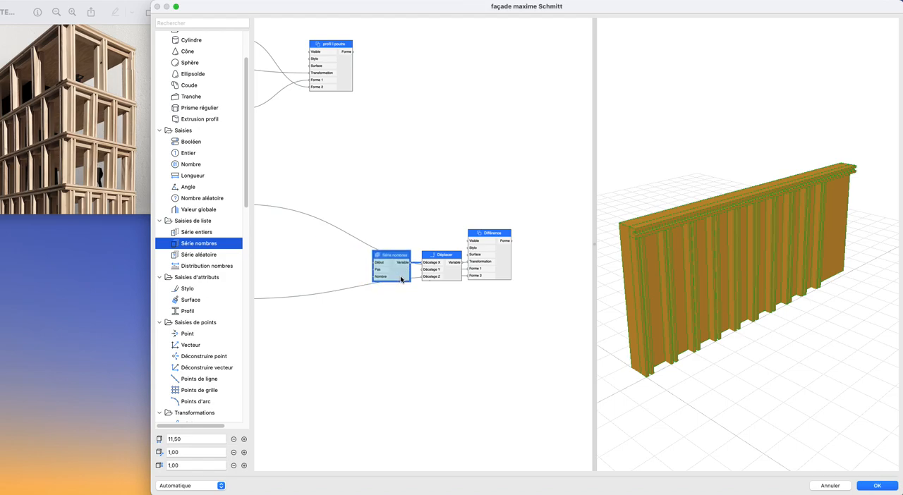
scroll(396, 282, "down", 2)
scroll(396, 281, "up", 3)
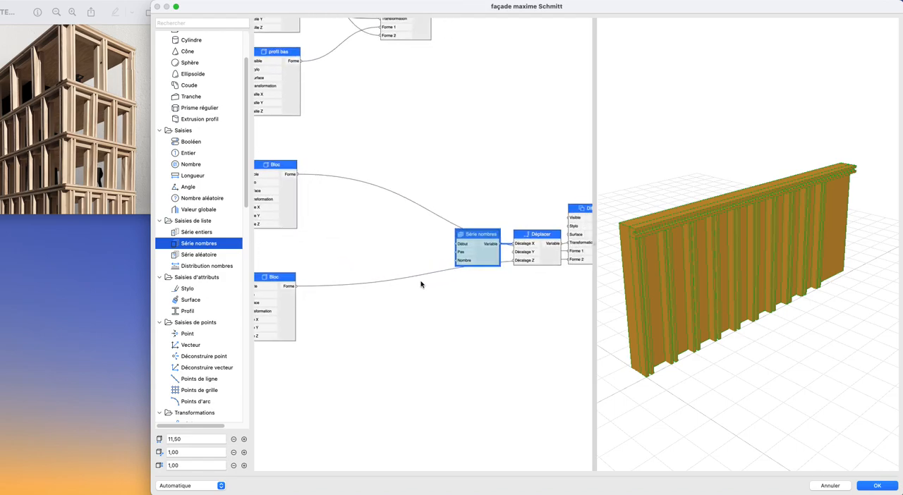
scroll(462, 263, "down", 5)
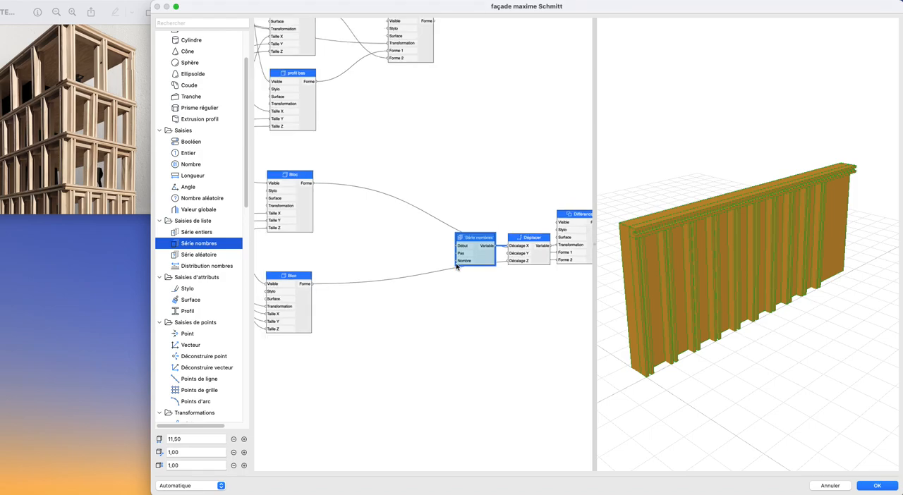
scroll(369, 236, "up", 2)
left_click_drag(347, 189, 541, 285)
left_click_drag(473, 255, 535, 252)
left_click(521, 274)
scroll(380, 268, "up", 1)
scroll(380, 268, "up", 2)
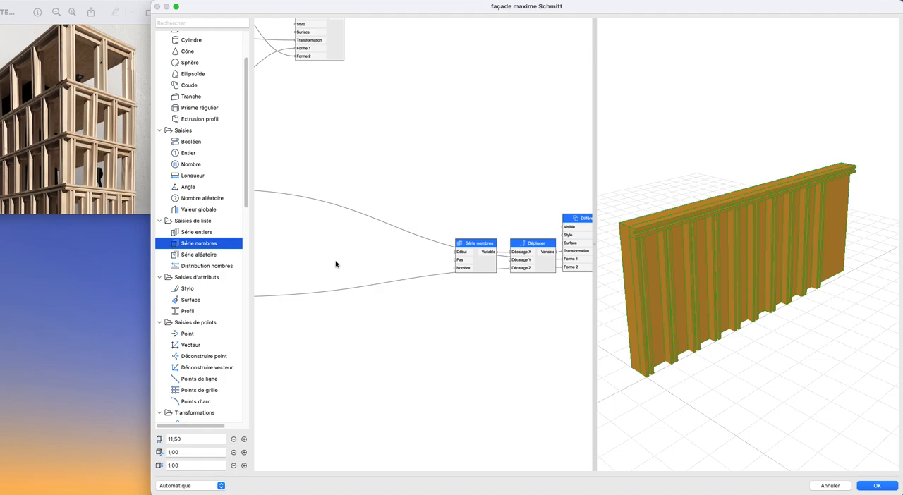
left_click(220, 266)
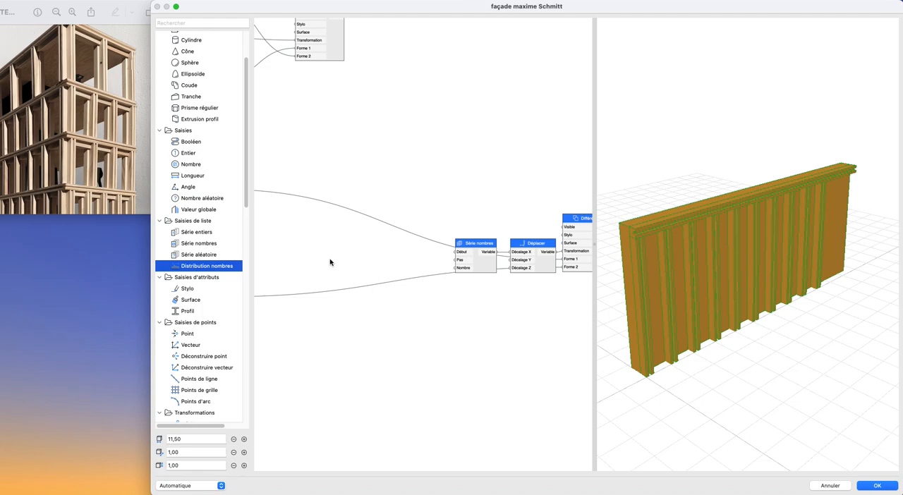
scroll(463, 272, "down", 3)
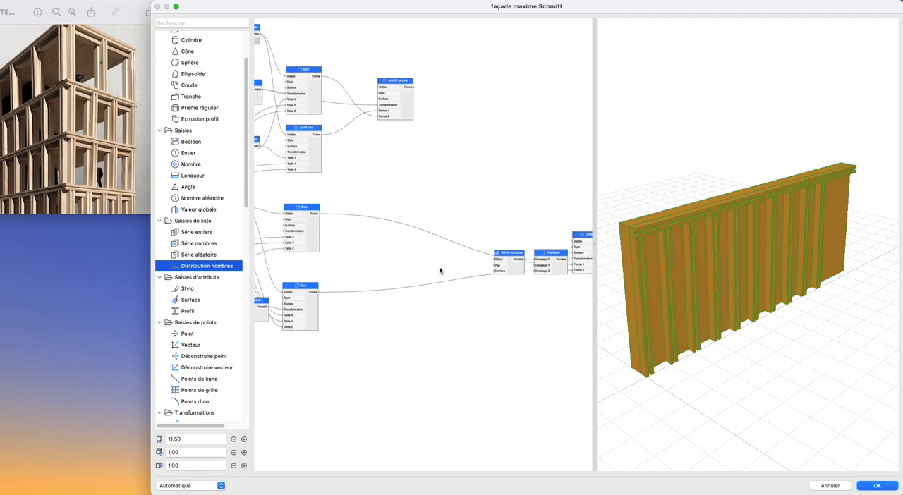
scroll(213, 290, "up", 3)
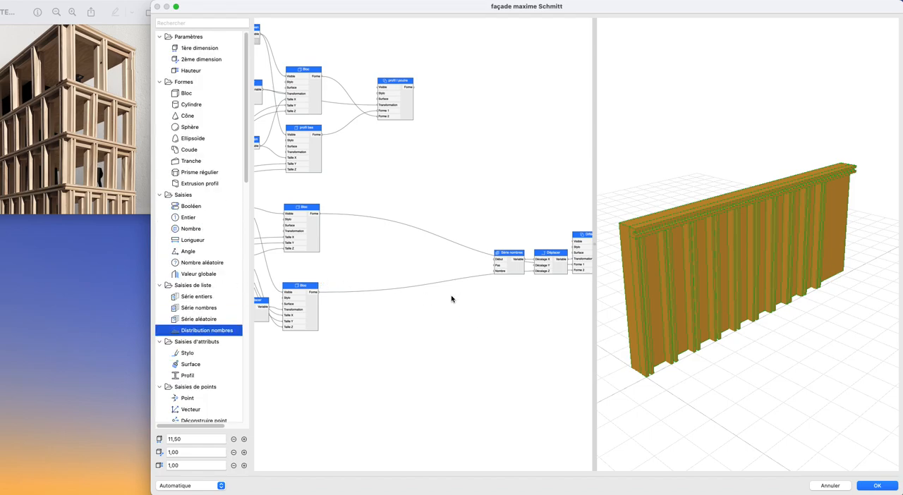
- Add an Entier node between Épaisseur du I and Épaisseur du profil, named Nombre de trames with a value of 4
scroll(468, 284, "left", 5)
scroll(284, 281, "down", 2)
middle_click_drag(284, 280, 437, 165)
scroll(396, 191, "up", 5)
middle_click_drag(381, 229, 372, 250)
left_click_drag(189, 218, 333, 167)
double_click(334, 167)
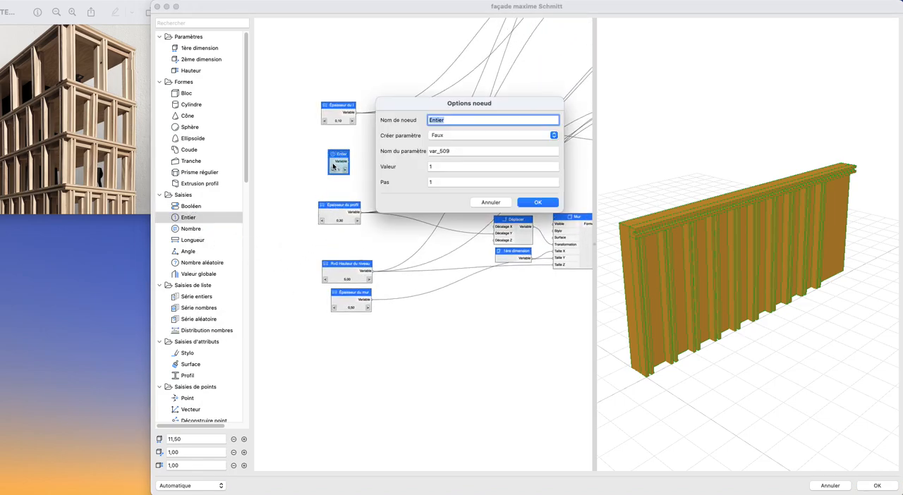
type("Nombre de trames")
key("Return")
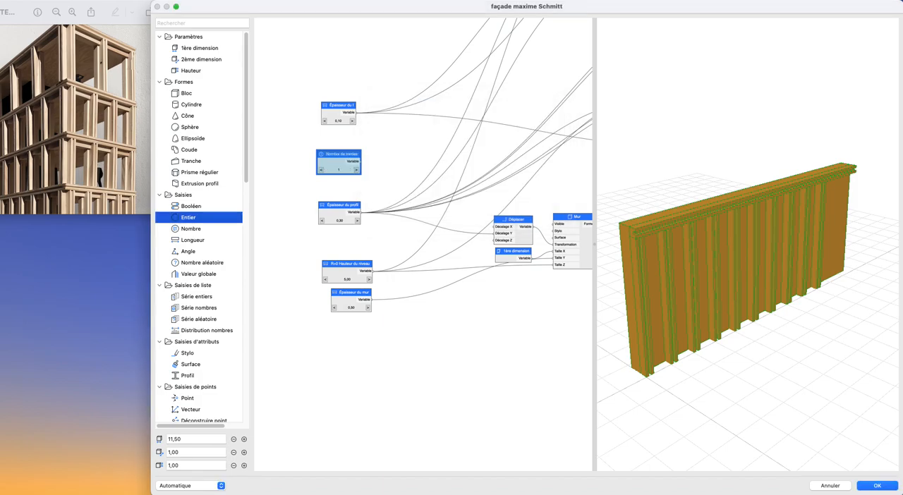
scroll(441, 188, "down", 5)
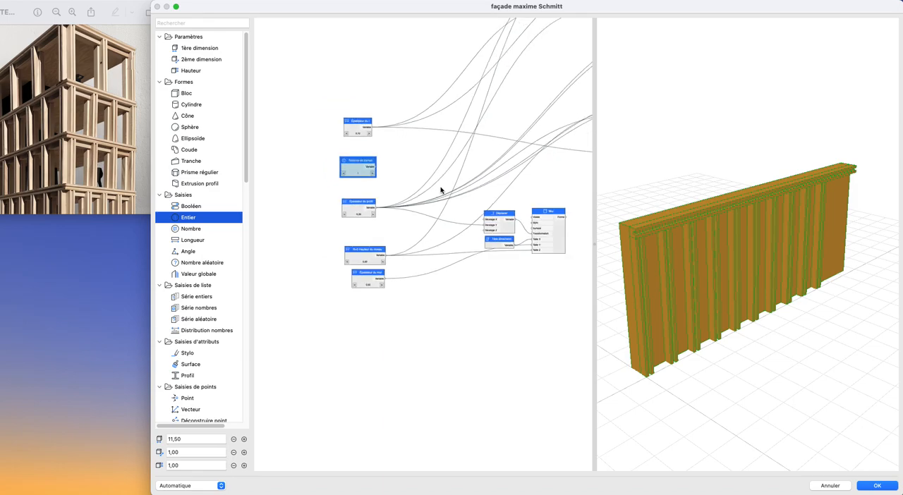
scroll(362, 205, "up", 5)
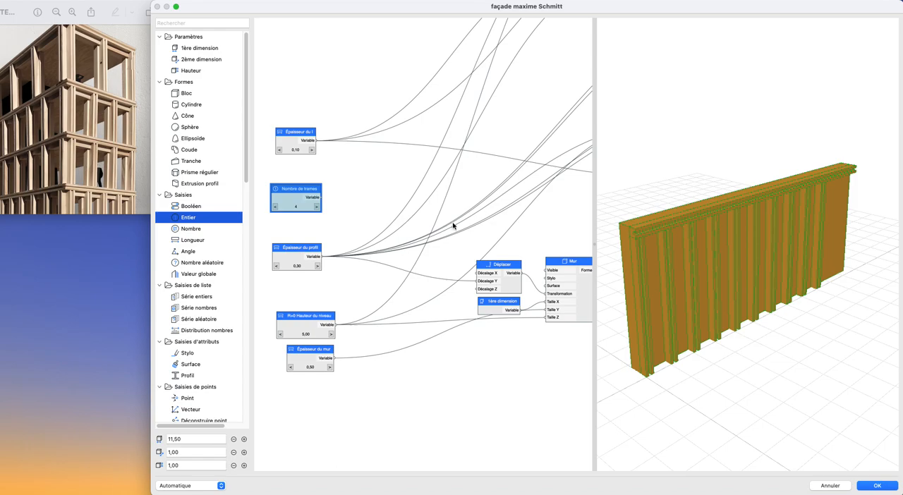
scroll(519, 237, "down", 3)
middle_click_drag(518, 237, 305, 236)
middle_click_drag(437, 234, 286, 232)
middle_click_drag(407, 231, 323, 236)
scroll(426, 212, "up", 1)
middle_click_drag(431, 214, 481, 222)
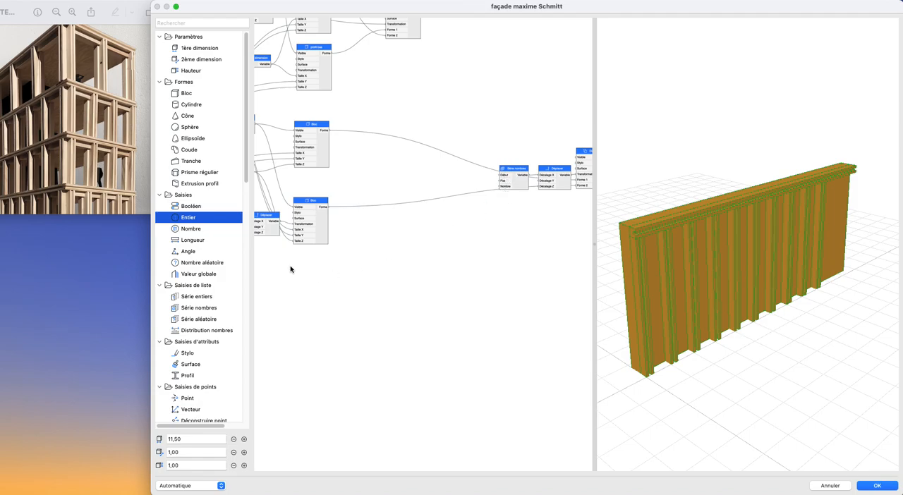
- Add a Division node beside the Nombre de trames node
scroll(289, 267, "down", 3)
middle_click_drag(289, 267, 487, 268)
middle_click_drag(304, 256, 480, 260)
scroll(443, 258, "up", 4)
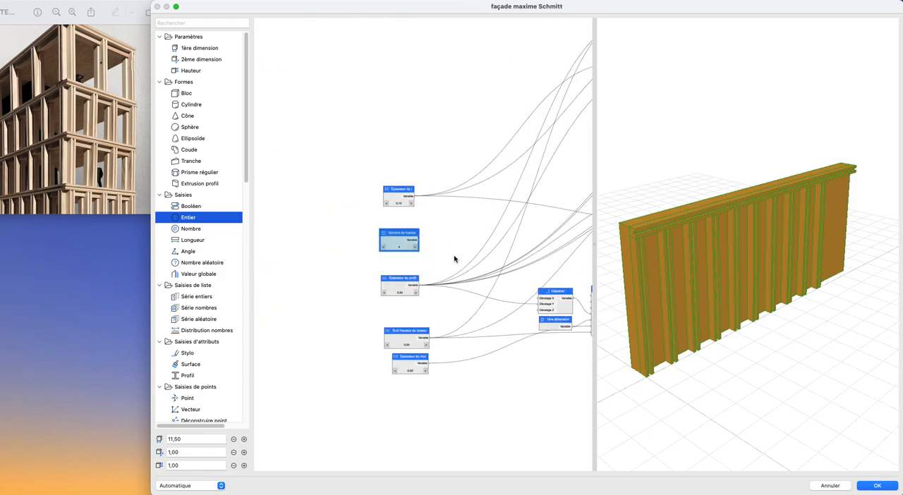
scroll(455, 260, "up", 3)
scroll(169, 269, "down", 15)
left_click_drag(188, 126, 498, 229)
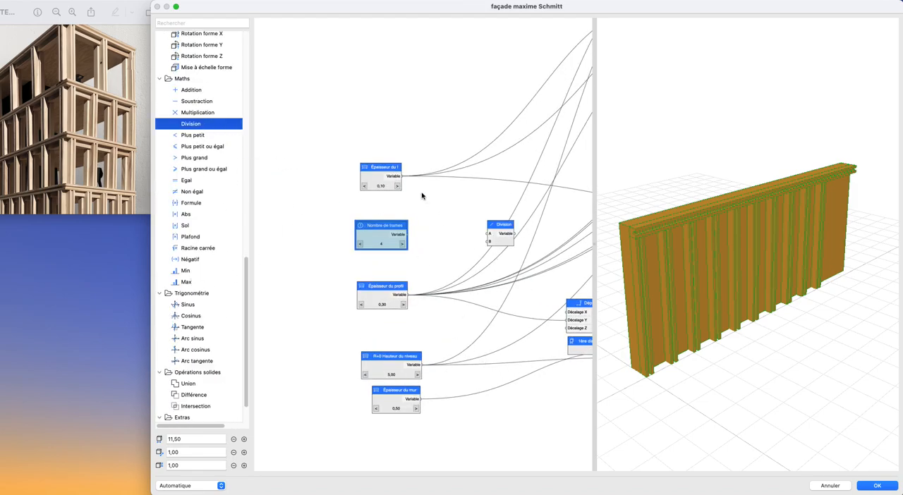
- Connect a new 1ère dimension node to the Division's A input and Nombre de trames to its B input
scroll(185, 281, "up", 15)
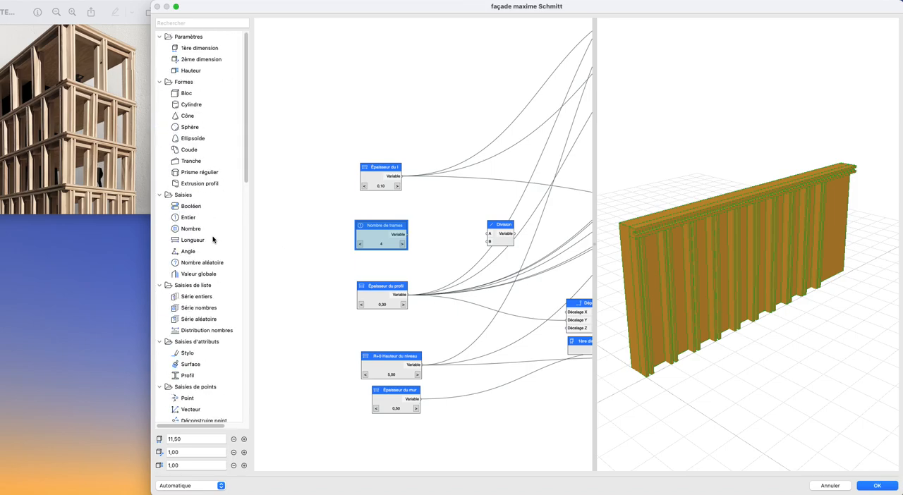
left_click_drag(191, 51, 488, 233)
left_click_drag(408, 235, 459, 226)
scroll(506, 241, "down", 1)
middle_click_drag(505, 241, 368, 236)
- Place the 1ère dimension and Division nodes ahead of Série nombres and connect the Division output to its Pas input
left_click_drag(291, 200, 421, 268)
scroll(401, 260, "down", 3)
scroll(401, 261, "down", 3)
left_click_drag(340, 243, 539, 265)
middle_click_drag(589, 256, 399, 261)
scroll(397, 261, "up", 3)
left_click_drag(328, 276, 510, 196)
scroll(468, 199, "up", 3)
- Examine how the last repeated posts sit relative to the end of the wall in the 3D preview
left_click_drag(856, 257, 826, 278)
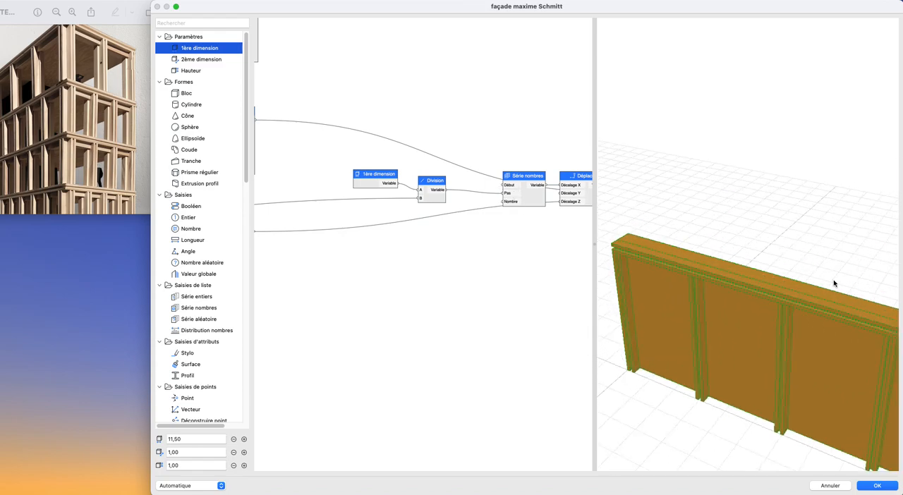
middle_click_drag(826, 278, 663, 189)
left_click_drag(663, 190, 696, 182)
middle_click_drag(695, 182, 752, 205)
scroll(752, 206, "up", 5)
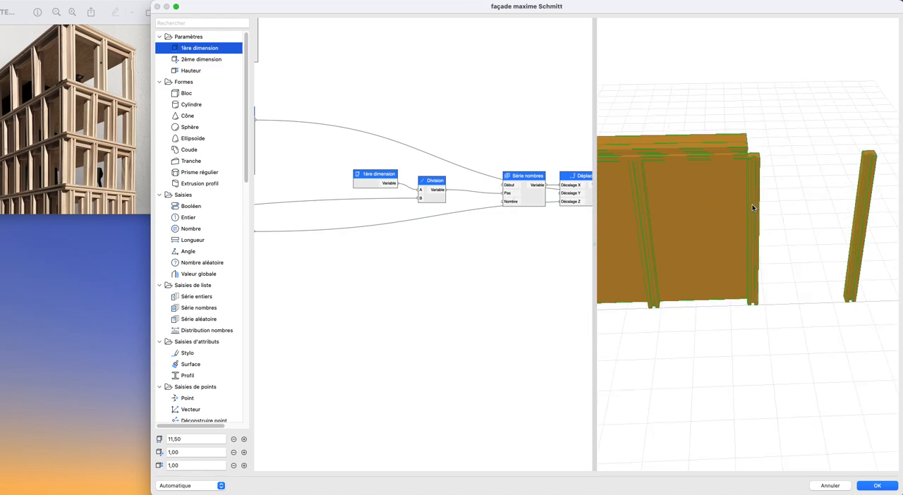
scroll(427, 231, "down", 3)
scroll(399, 197, "up", 3)
- Insert a Soustraction node between the 1ère dimension node and the Division's A input
left_click_drag(377, 191, 351, 185)
scroll(187, 134, "down", 10)
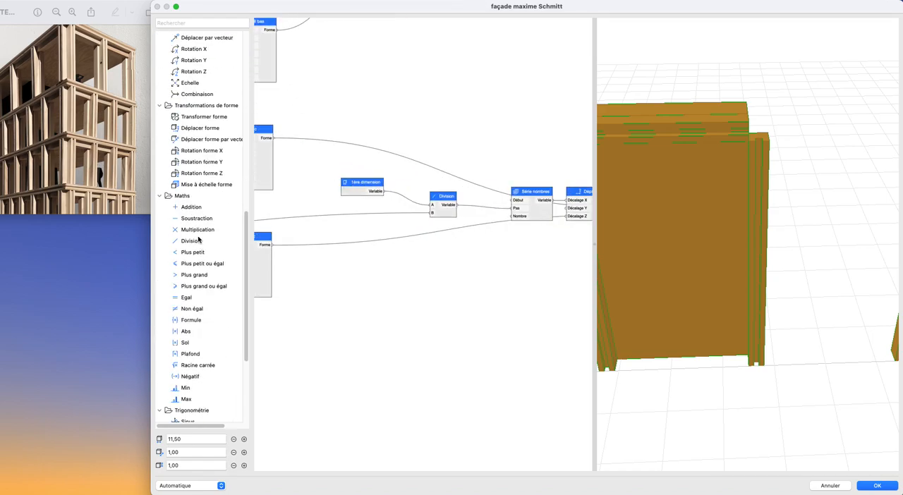
left_click_drag(185, 218, 431, 205)
- Connect Épaisseur du profil to the B input of the Soustraction that feeds the Division
scroll(338, 235, "down", 3)
middle_click_drag(293, 237, 576, 247)
middle_click_drag(385, 250, 508, 216)
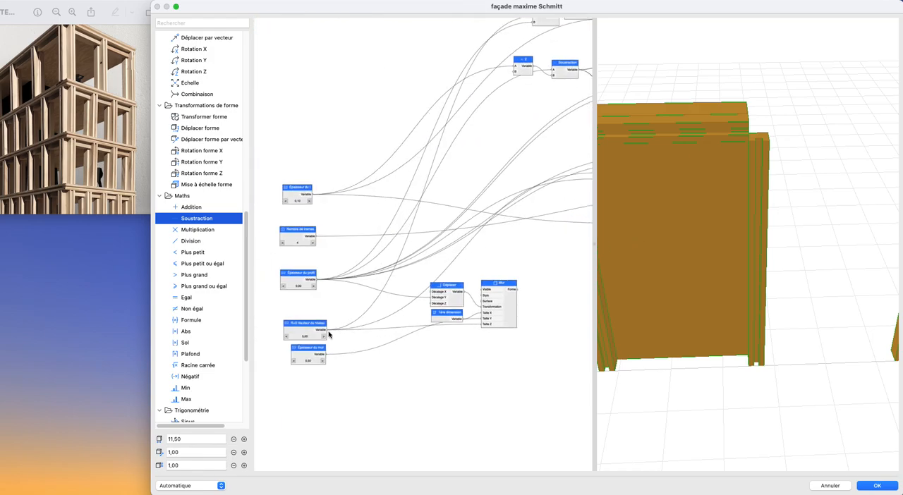
left_click_drag(319, 280, 409, 257)
middle_click_drag(513, 246, 293, 269)
left_click_drag(410, 258, 320, 286)
middle_click_drag(512, 236, 320, 287)
left_click_drag(320, 286, 375, 304)
middle_click_drag(375, 304, 386, 345)
scroll(376, 314, "up", 2)
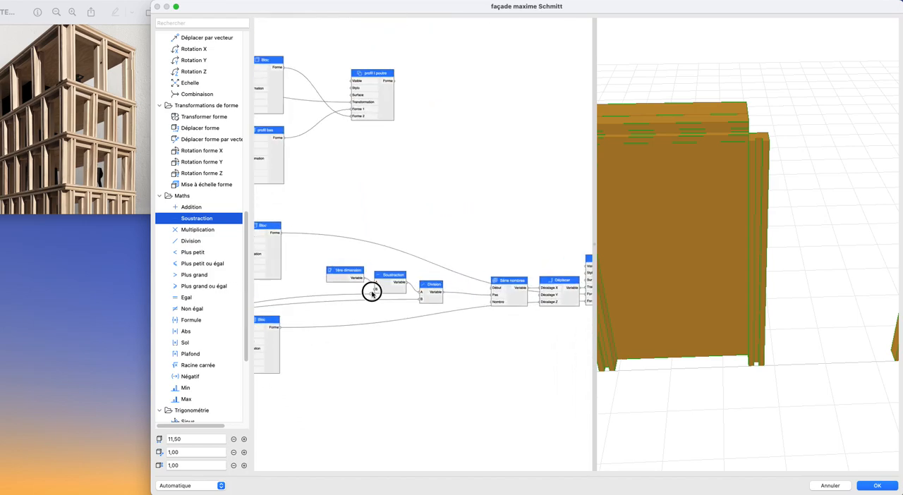
left_click_drag(372, 293, 373, 294)
- Connect Nombre de trames to the Nombre input of the Série nombres node
scroll(738, 288, "down", 5)
middle_click_drag(739, 288, 859, 240)
scroll(859, 240, "down", 4)
middle_click_drag(772, 249, 806, 271)
scroll(446, 341, "down", 3)
middle_click_drag(466, 329, 552, 259)
scroll(393, 306, "down", 1)
middle_click_drag(393, 307, 522, 288)
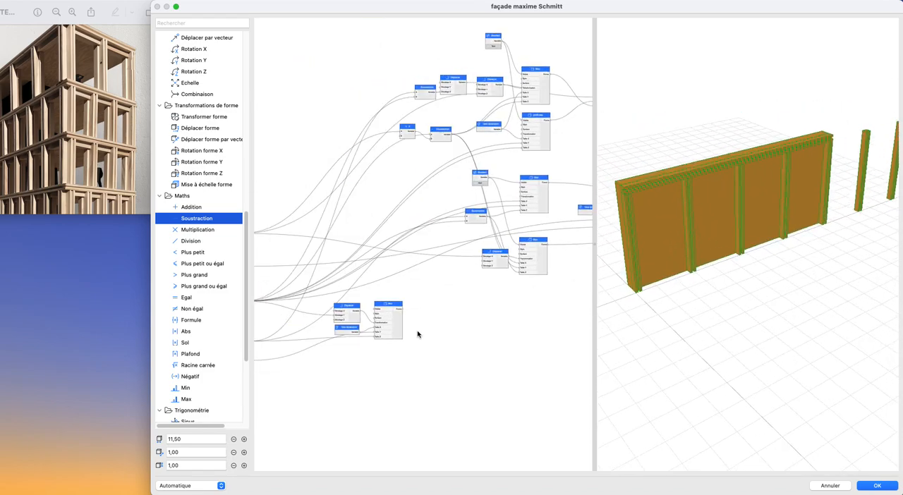
middle_click_drag(424, 332, 550, 276)
scroll(376, 264, "up", 3)
scroll(372, 265, "down", 8)
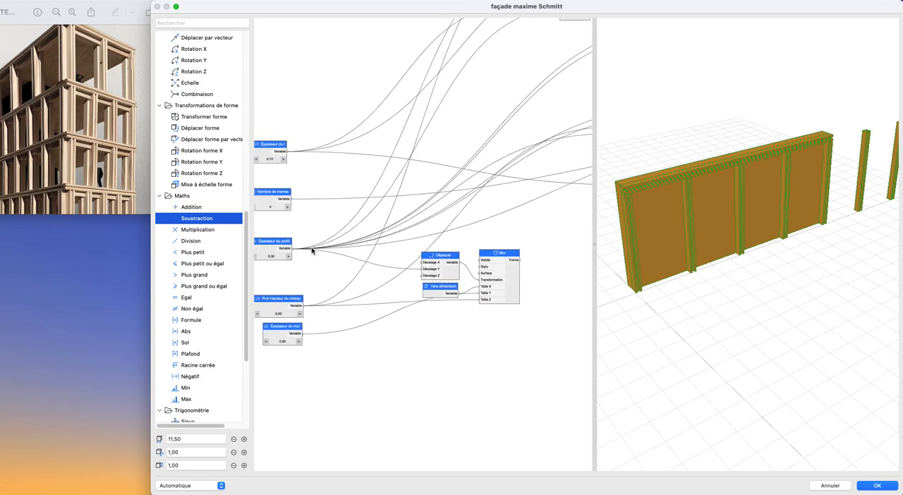
scroll(303, 230, "up", 4)
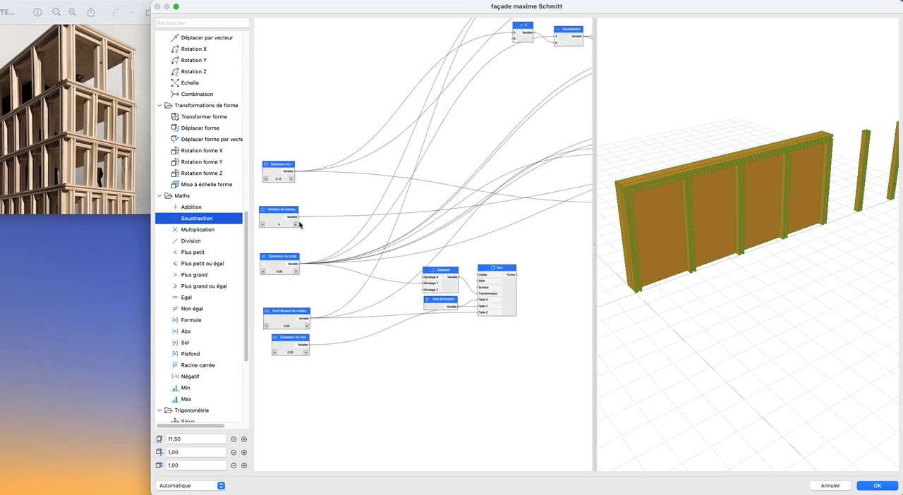
left_click_drag(300, 218, 290, 294)
middle_click_drag(509, 244, 290, 295)
left_click_drag(290, 294, 312, 325)
middle_click_drag(513, 286, 312, 325)
left_click_drag(313, 324, 480, 259)
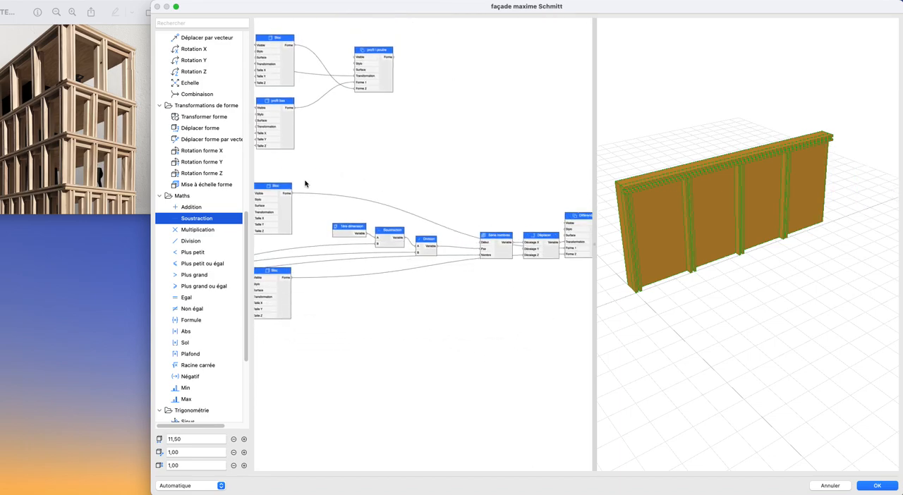
- Add an Addition node feeding the Nombre input of Série nombres and set its B value to 1
left_click_drag(186, 207, 482, 255)
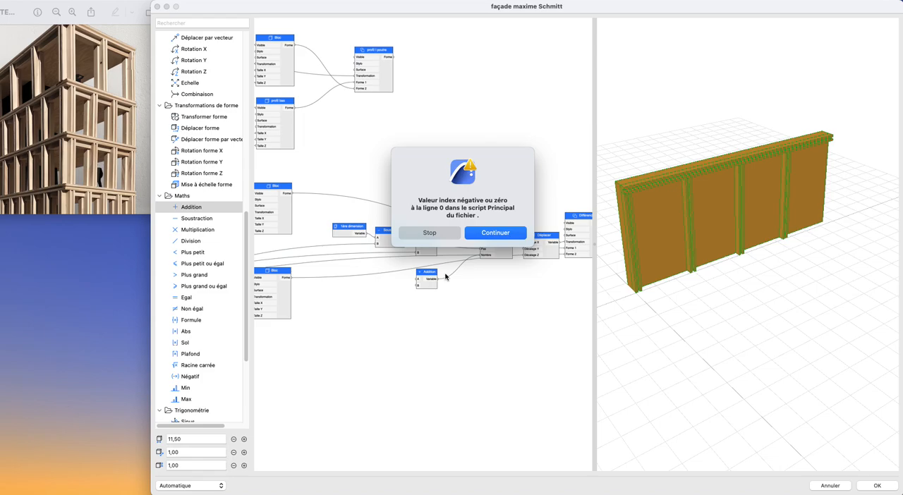
left_click(495, 234)
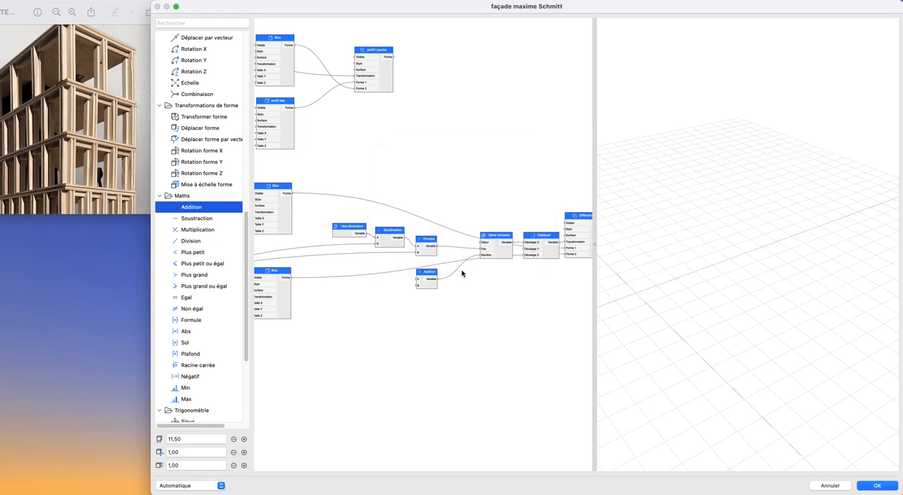
double_click(426, 285)
key("Tab")
key("Tab")
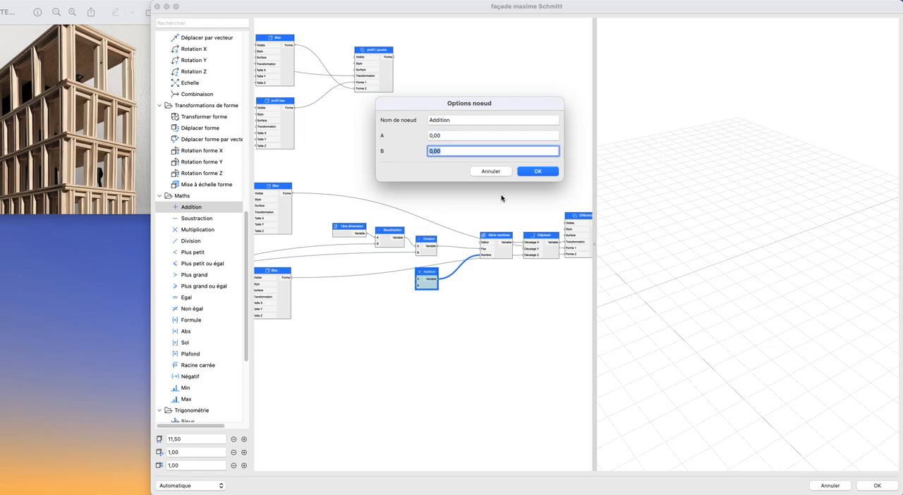
type("1")
key("Return")
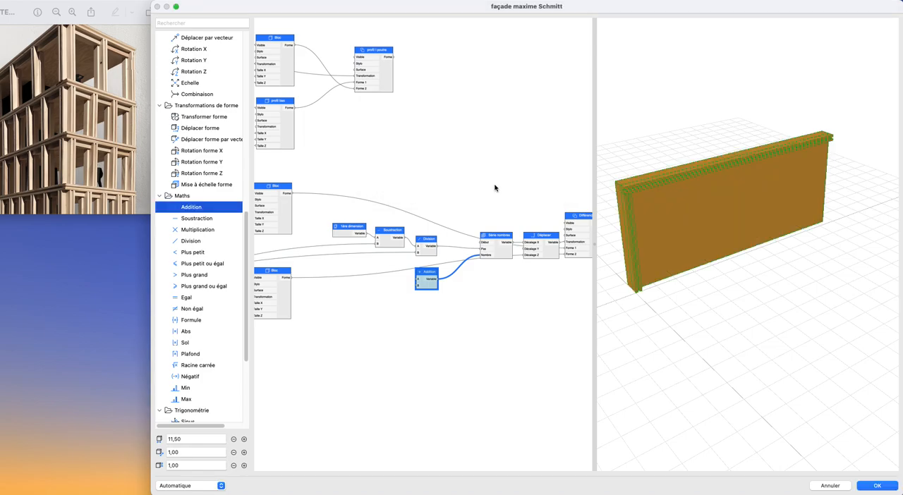
- Rename the Addition node as + 1 and connect Nombre de trames to its A input
double_click(439, 283)
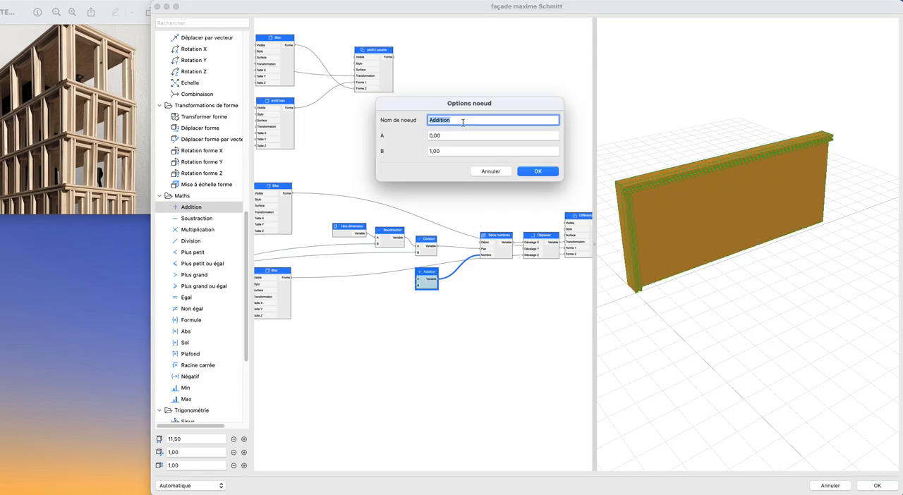
key("Return")
scroll(401, 271, "down", 3)
middle_click_drag(401, 271, 541, 238)
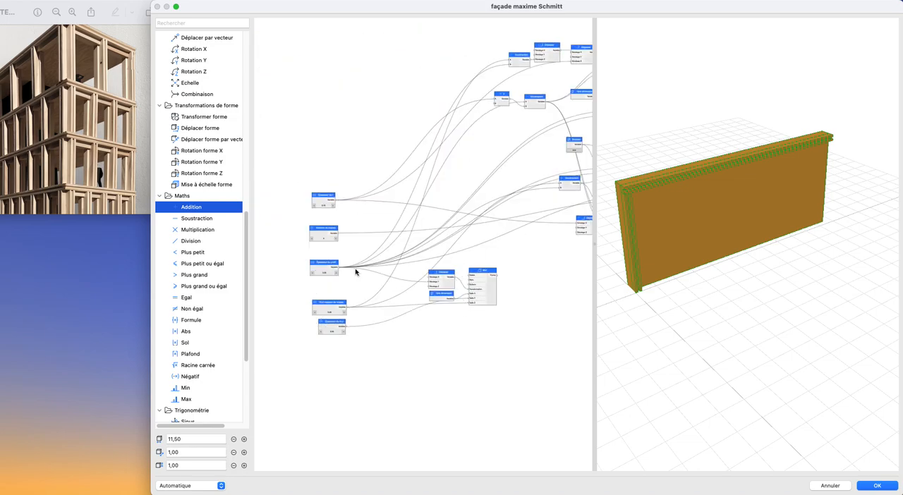
scroll(353, 271, "up", 3)
mouse_move(339, 215)
left_mouse_down()
mouse_move(445, 220)
mouse_move(514, 204)
mouse_move(329, 224)
left_mouse_up()
middle_click_drag(554, 207, 329, 224)
left_click_drag(329, 224, 318, 238)
middle_click_drag(487, 227, 319, 237)
left_click_drag(318, 237, 521, 210)
middle_click_drag(512, 216, 416, 238)
scroll(450, 239, "up", 3)
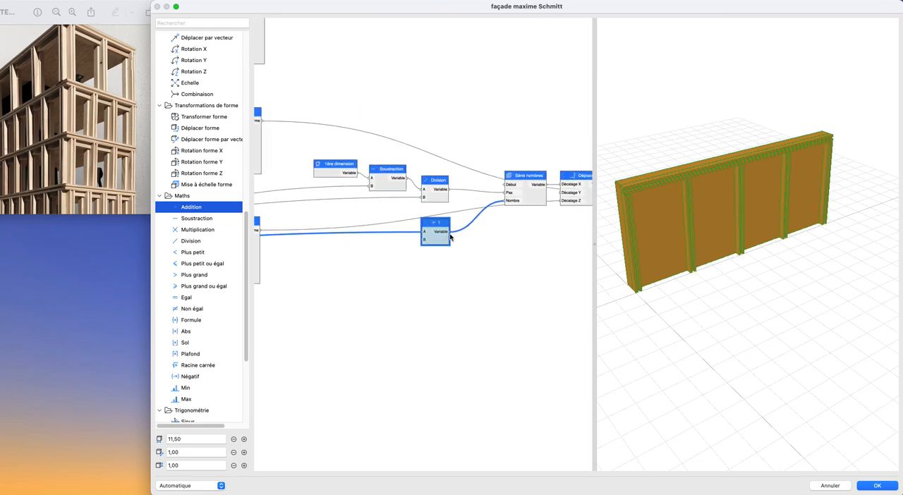
- Place the + 1 node directly below the Division node
left_click_drag(443, 241, 442, 227)
left_click(487, 252)
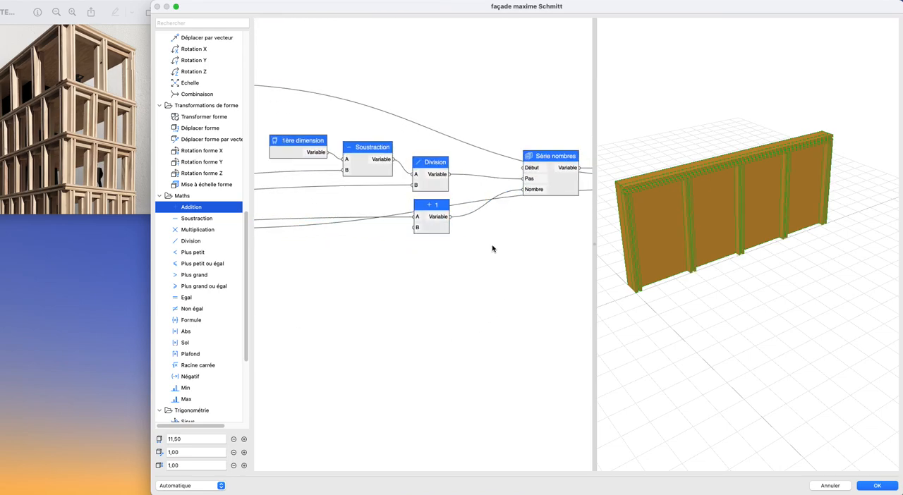
scroll(439, 268, "down", 6)
scroll(455, 284, "up", 2)
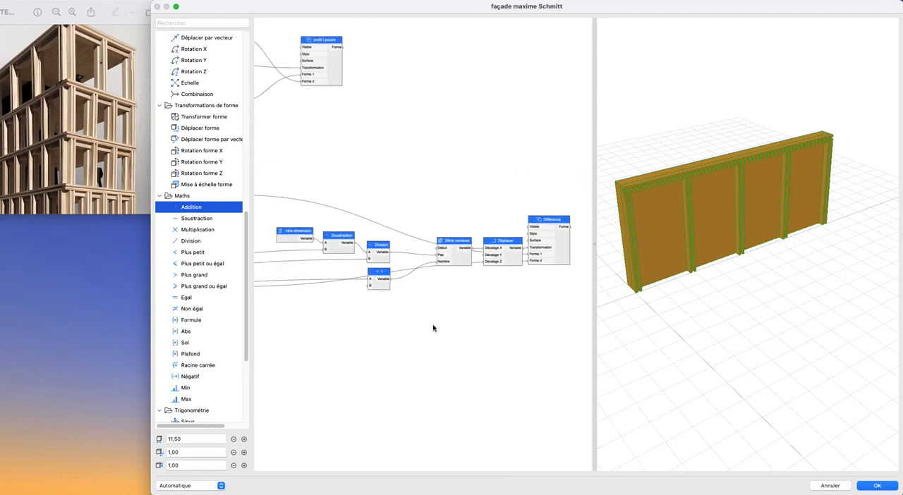
left_click_drag(711, 316, 763, 307)
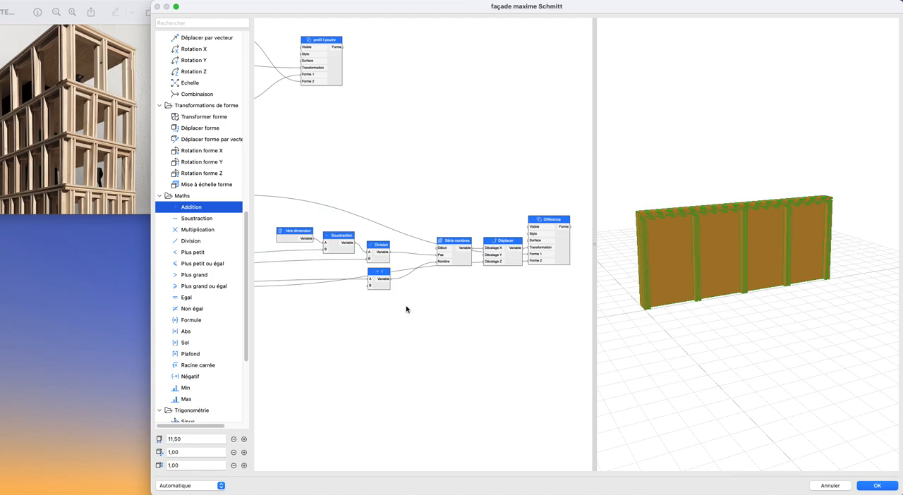
- Test the post repetition by lowering Nombre de trames to 1 and bringing it back to 4
scroll(406, 309, "down", 3)
middle_click_drag(290, 311, 437, 268)
middle_click_drag(283, 279, 391, 281)
scroll(455, 286, "up", 2)
scroll(390, 281, "up", 2)
left_click(405, 269)
left_click(406, 269)
left_click(406, 269)
left_click(364, 269)
left_click(364, 269)
left_click(364, 268)
left_click(364, 268)
left_click(364, 269)
left_click(364, 269)
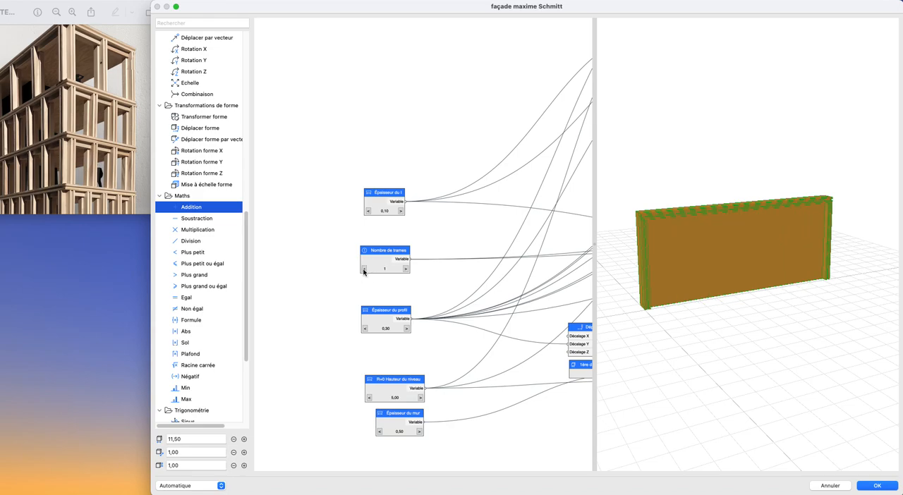
left_click(405, 269)
left_click(406, 269)
left_click(406, 269)
left_click(406, 269)
left_click(364, 269)
- Group Épaisseur du profil and Épaisseur du mur under Épaisseur du I, and move Nombre de trames below R+0 Hauteur du niveau
left_click_drag(431, 300, 381, 304)
scroll(378, 302, "down", 3)
middle_click_drag(379, 302, 376, 343)
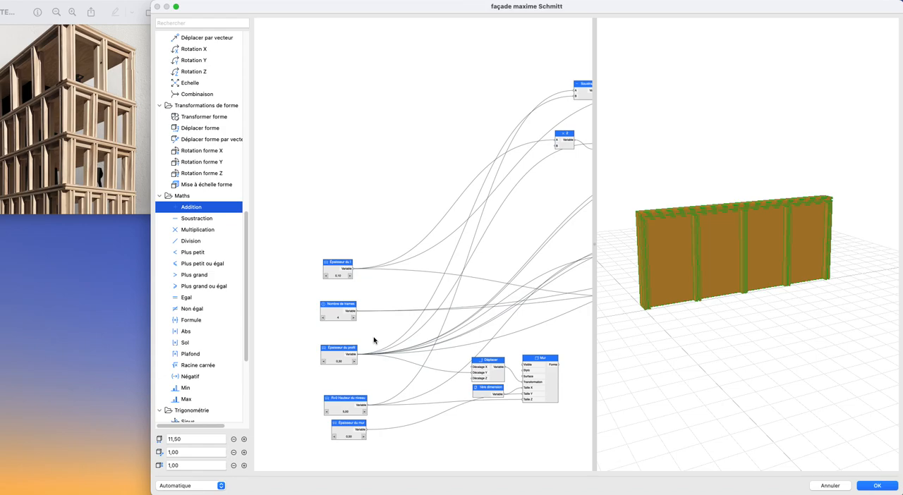
left_click_drag(337, 311, 331, 381)
scroll(345, 264, "down", 1)
scroll(345, 264, "up", 3)
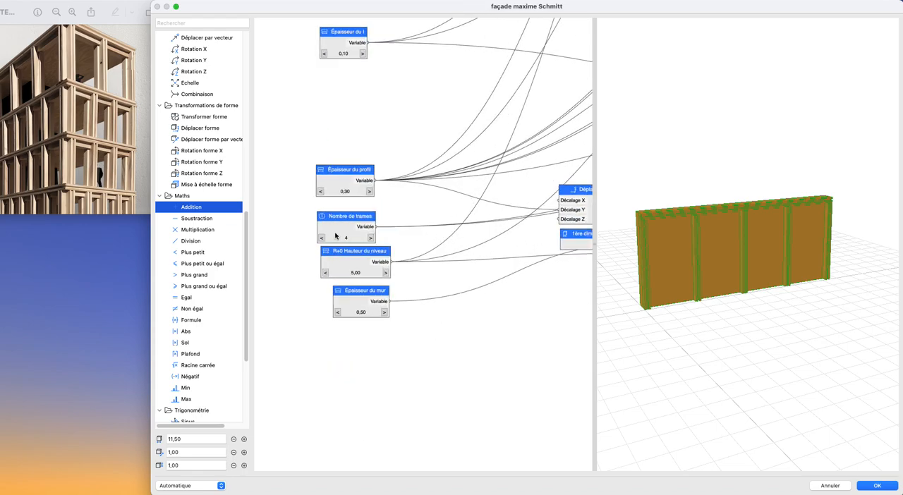
left_click_drag(335, 235, 339, 247)
left_click_drag(353, 299, 337, 124)
left_click_drag(338, 172, 337, 80)
left_click_drag(346, 235, 334, 291)
- Rename the Nombre de trames node as R+0 Nombre de trames and align it under R+0 Hauteur du niveau
double_click(346, 289)
left_click(433, 120)
type("R+0 Nombre de trames")
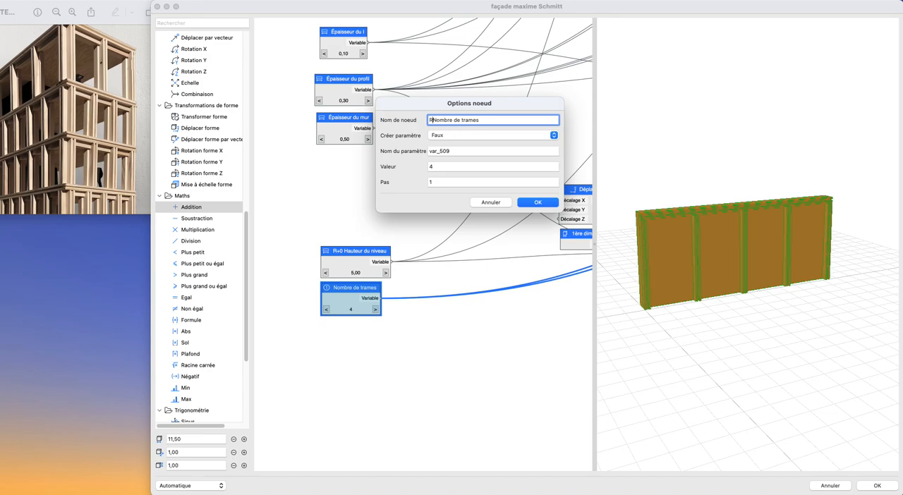
left_click(538, 203)
left_click_drag(350, 290, 356, 291)
- Stack the thickness nodes in the order Épaisseur du profil, Épaisseur du I, Épaisseur du mur, clear of the R+0 nodes
left_click(326, 210)
scroll(326, 211, "up", 4)
left_click_drag(341, 261, 341, 259)
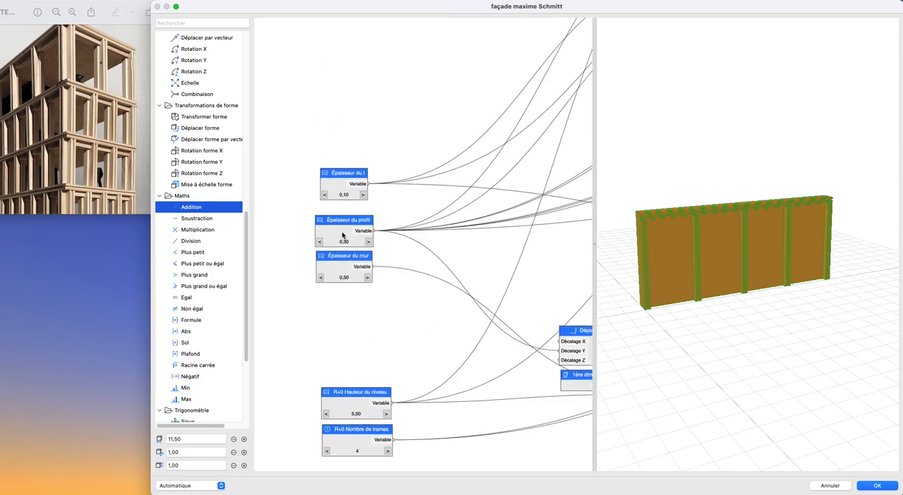
left_click(343, 235)
left_click_drag(340, 175, 336, 186)
left_click_drag(339, 224, 340, 152)
left_click_drag(343, 257, 344, 220)
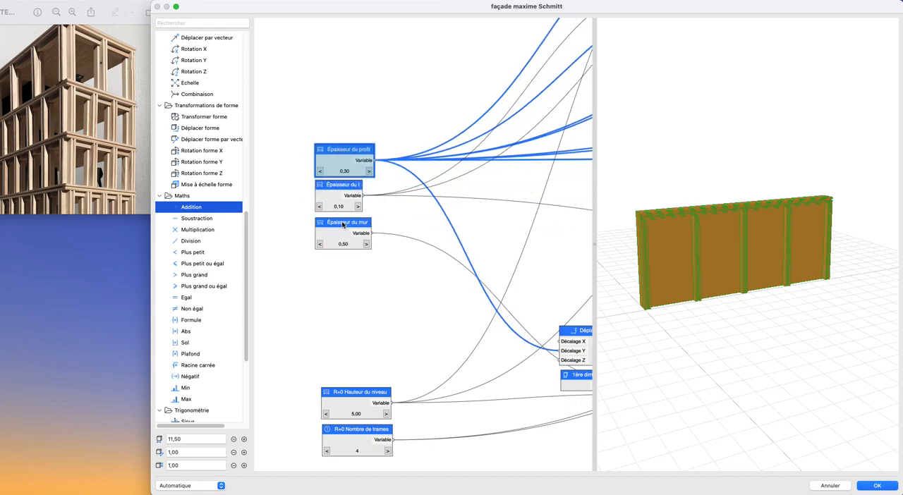
scroll(343, 233, "down", 5)
scroll(344, 243, "up", 5)
left_click_drag(299, 147, 316, 170)
left_click(354, 250)
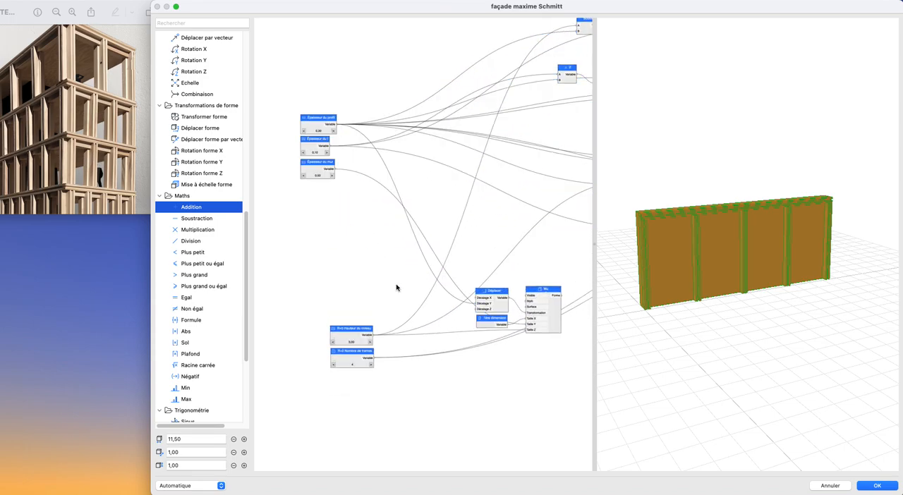
- Review the node graph from the input parameters and wall block through to the repeated post's Différence
scroll(396, 285, "down", 3)
middle_click_drag(368, 271, 292, 220)
middle_click_drag(555, 239, 526, 220)
scroll(548, 228, "up", 6)
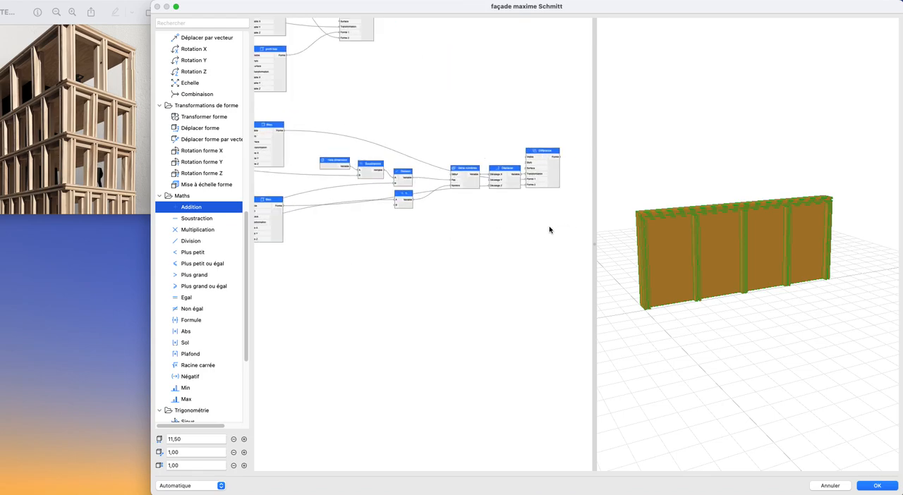
scroll(467, 279, "down", 5)
middle_click_drag(468, 278, 571, 226)
scroll(570, 225, "down", 1)
scroll(491, 248, "up", 1)
middle_click_drag(422, 232, 504, 256)
scroll(491, 248, "up", 3)
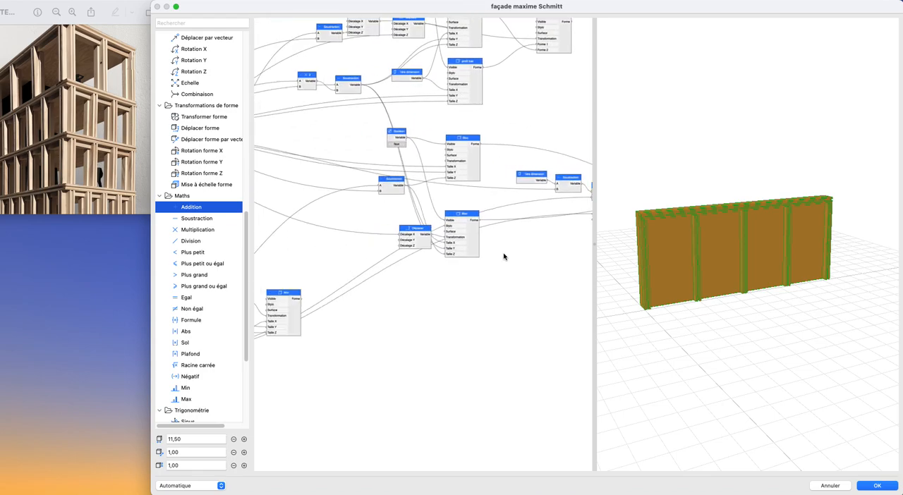
scroll(492, 263, "down", 3)
scroll(336, 306, "up", 3)
scroll(334, 307, "up", 3)
scroll(533, 306, "down", 5)
- Rename the Division node feeding the Pas of Série nombres as entraxe
middle_click_drag(521, 306, 297, 304)
scroll(427, 272, "up", 3)
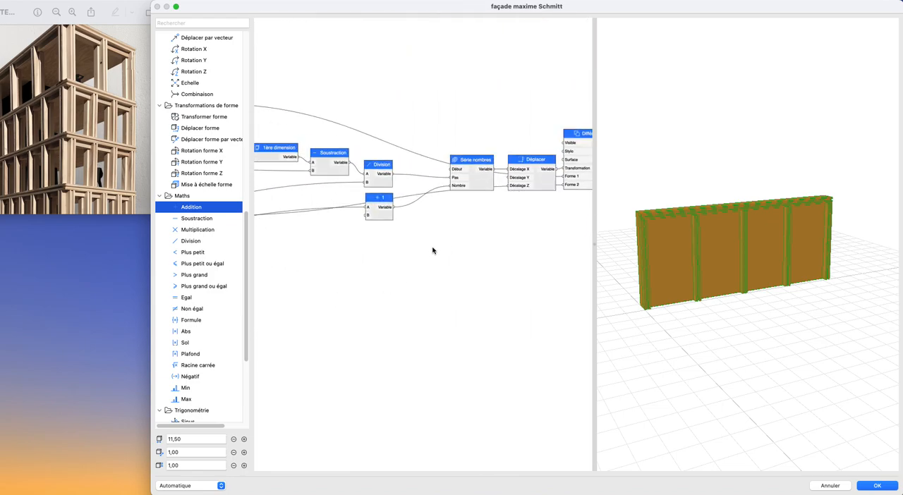
scroll(412, 186, "up", 3)
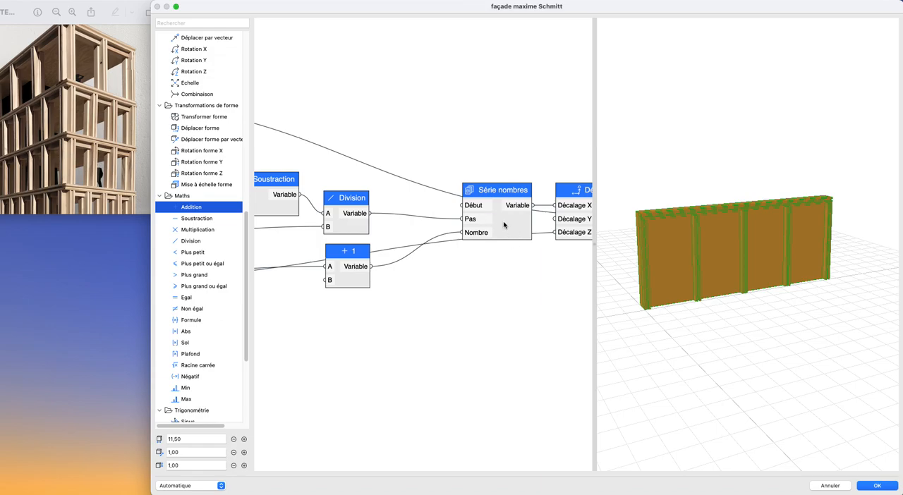
double_click(352, 205)
type("entraxe")
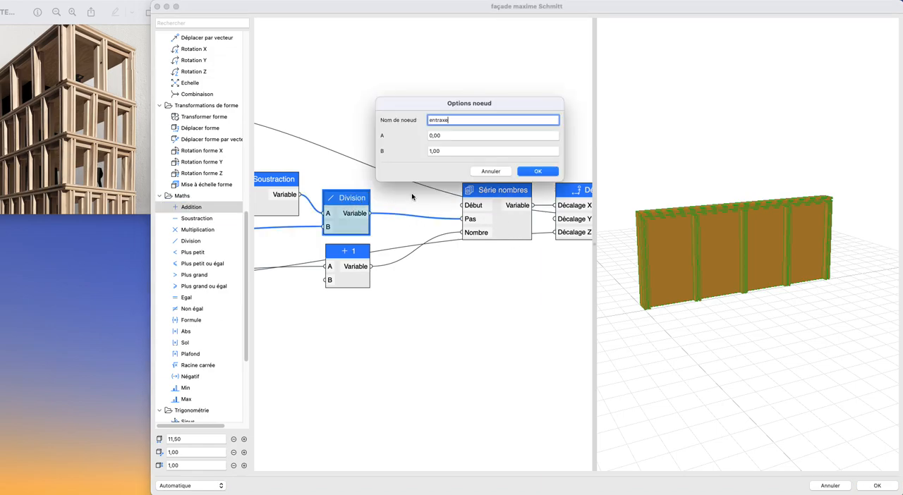
key("Return")
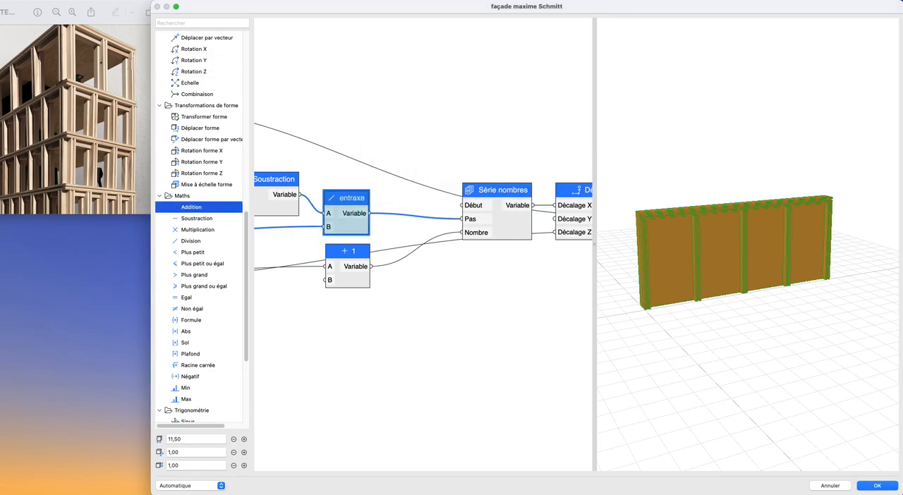
- Examine the node chain from entraxe and the +1 node back to the thickness and R+0 input parameters
left_click(412, 264)
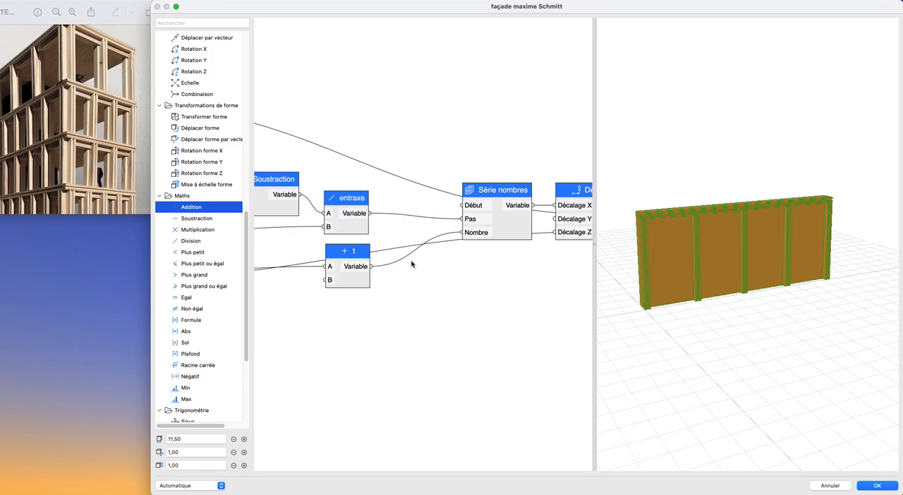
left_click(356, 263)
scroll(398, 284, "down", 5)
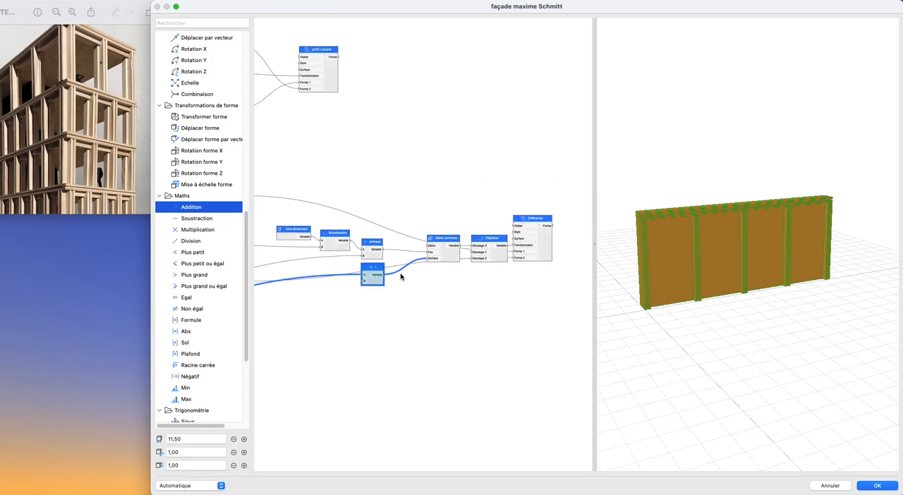
left_click(422, 265)
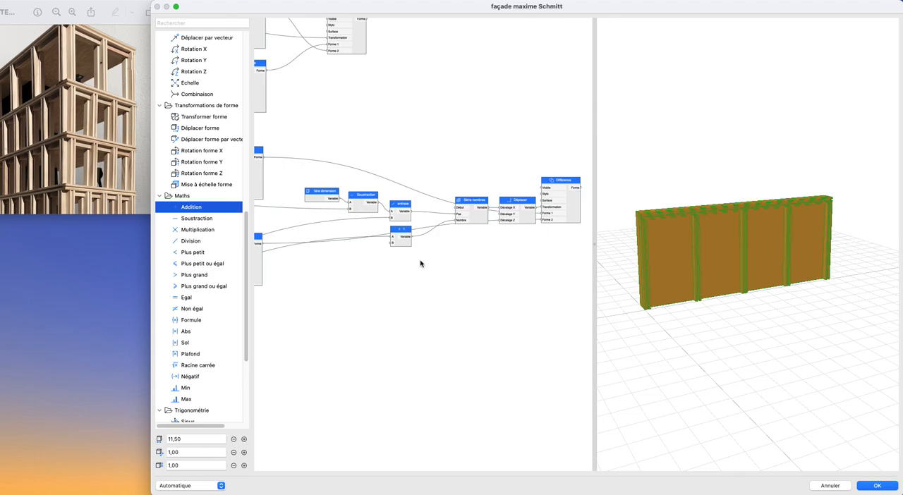
left_click(406, 249)
left_click(409, 268)
scroll(389, 281, "down", 2)
middle_click_drag(388, 281, 560, 191)
scroll(393, 221, "up", 2)
scroll(393, 221, "up", 2)
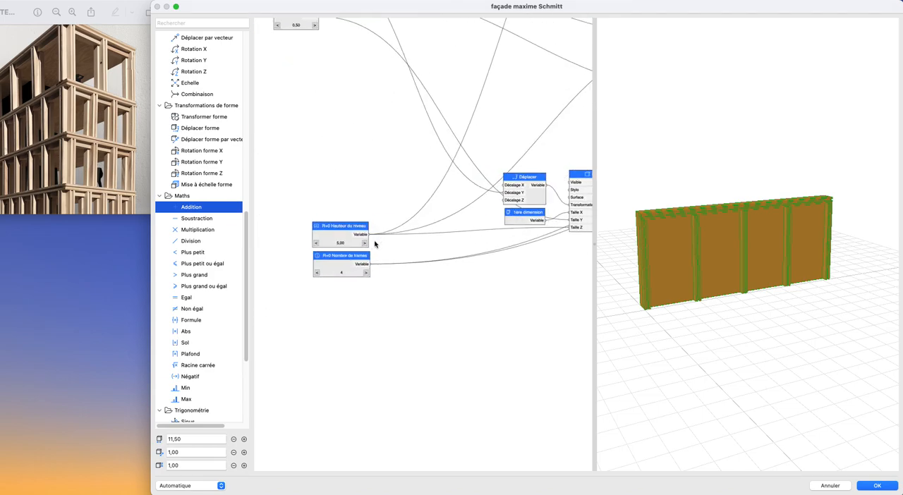
middle_click_drag(375, 244, 370, 330)
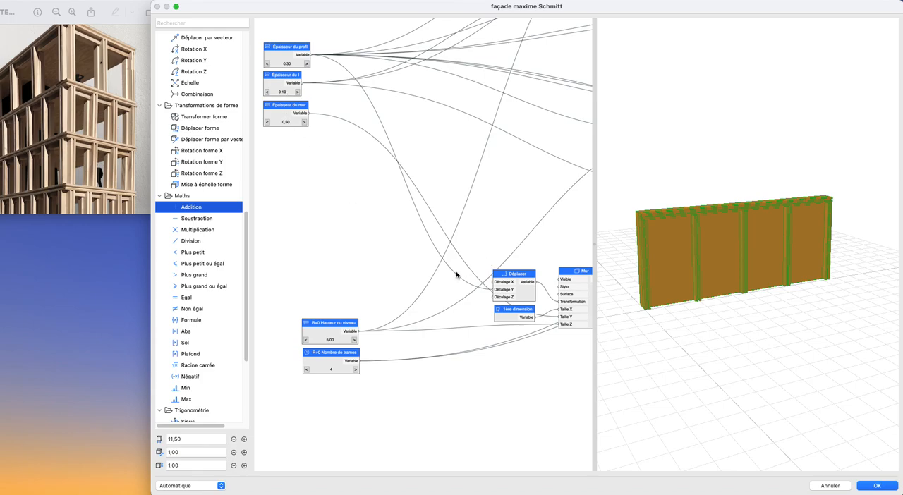
left_click(331, 362)
left_click(471, 383)
scroll(514, 372, "down", 2)
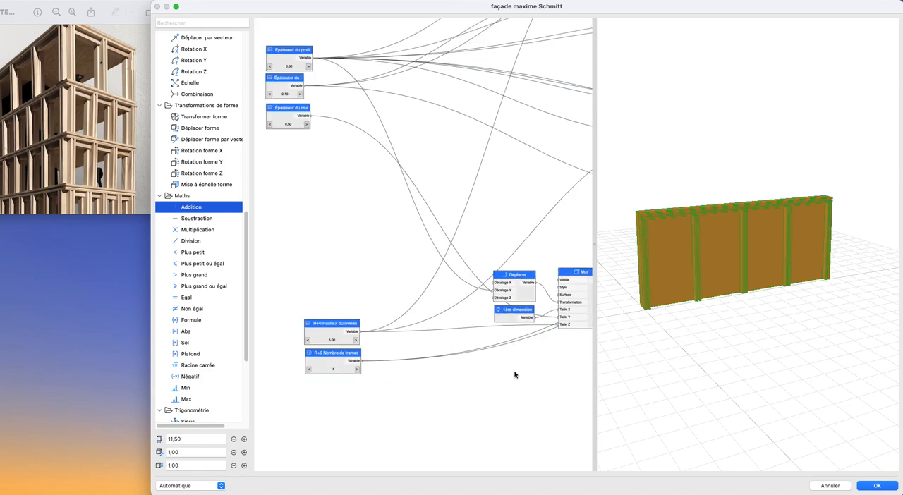
- Move the wall's Déplacer, 1ère dimension and Mur nodes together, farther away from the post block nodes
middle_click_drag(522, 371, 385, 290)
left_click_drag(289, 181, 421, 288)
left_click_drag(409, 247, 508, 273)
scroll(472, 284, "down", 3)
middle_click_drag(471, 284, 383, 305)
scroll(407, 301, "up", 4)
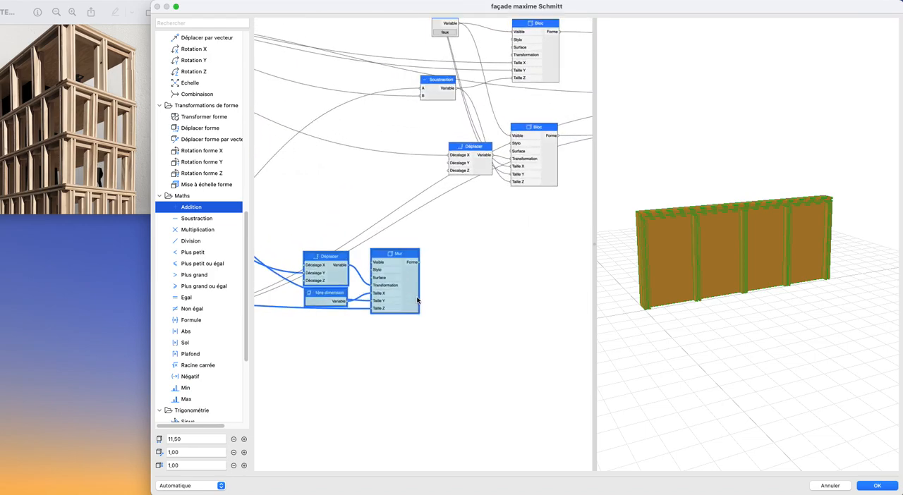
left_click_drag(417, 301, 398, 280)
left_click(439, 297)
scroll(419, 305, "down", 2)
middle_click_drag(435, 280, 465, 219)
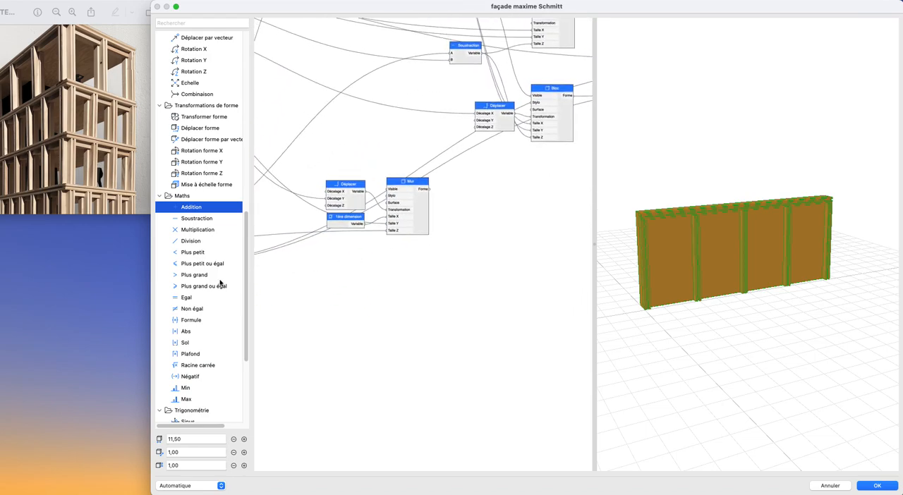
- Add a Bloc shape node to the graph below the Mur node
scroll(213, 264, "up", 3)
scroll(213, 264, "up", 10)
left_click_drag(191, 95, 399, 310)
scroll(400, 311, "down", 2)
middle_click_drag(399, 311, 625, 286)
scroll(374, 265, "up", 4)
scroll(435, 248, "up", 3)
middle_click_drag(417, 251, 382, 254)
scroll(372, 261, "down", 3)
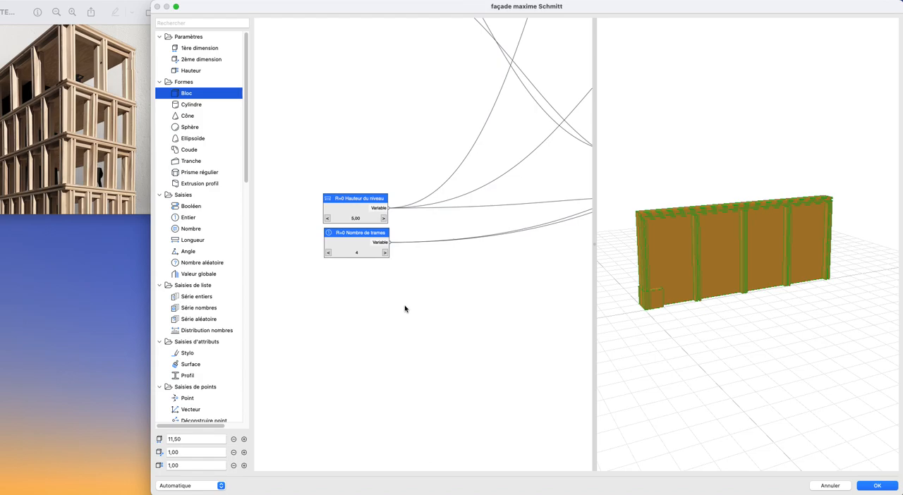
scroll(471, 280, "down", 3)
middle_click_drag(451, 275, 407, 265)
scroll(470, 283, "up", 3)
scroll(467, 284, "up", 1)
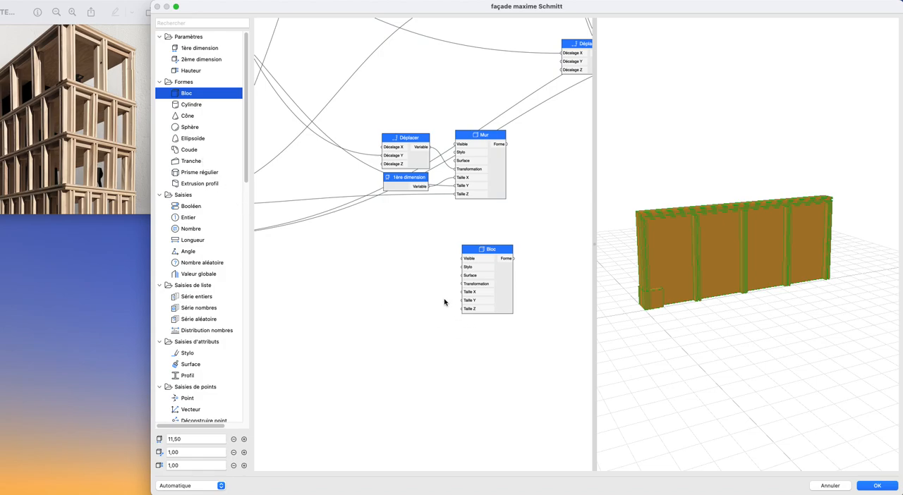
- Connect the Épaisseur du mur output to Taille Y of the new Bloc below Mur
scroll(675, 316, "up", 3)
middle_click_drag(675, 316, 766, 322, "shift")
scroll(735, 322, "up", 3)
middle_click_drag(766, 322, 748, 329, "shift")
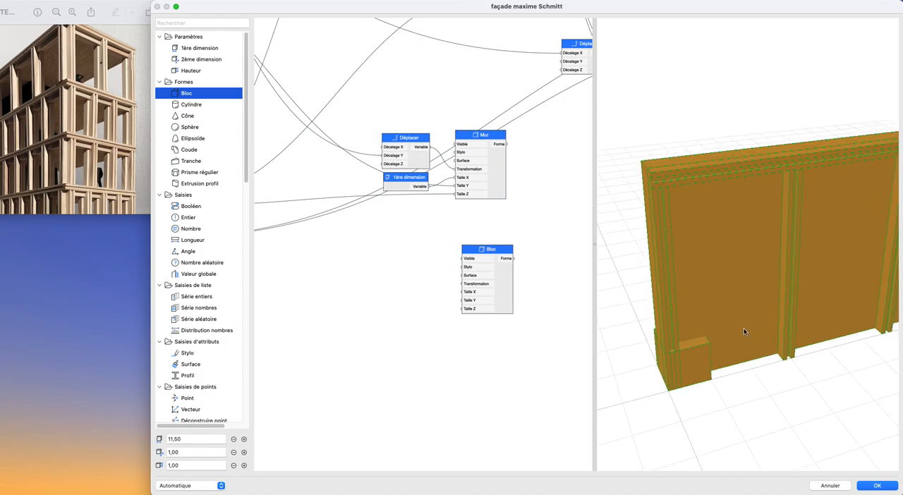
mouse_move(710, 327)
middle_mouse_down()
mouse_move(720, 326)
mouse_move(714, 317)
middle_mouse_up()
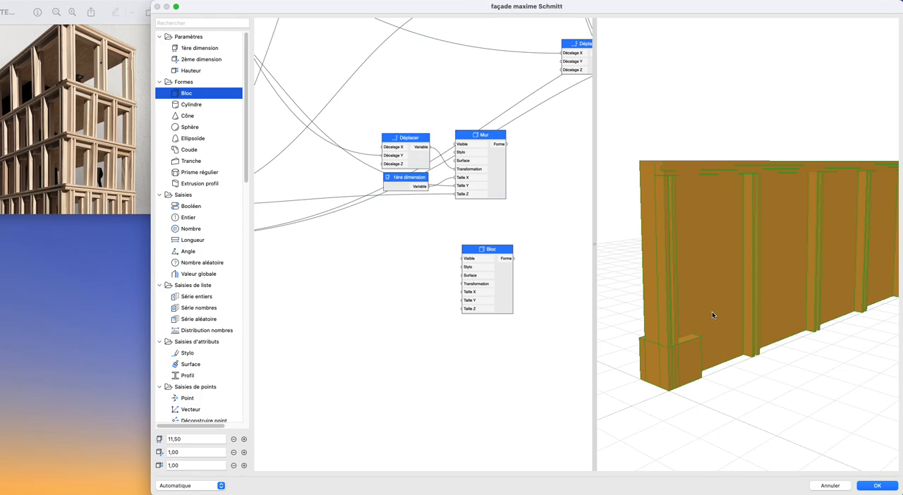
mouse_move(680, 246)
middle_mouse_down()
mouse_move(704, 247)
mouse_move(680, 247)
middle_mouse_up()
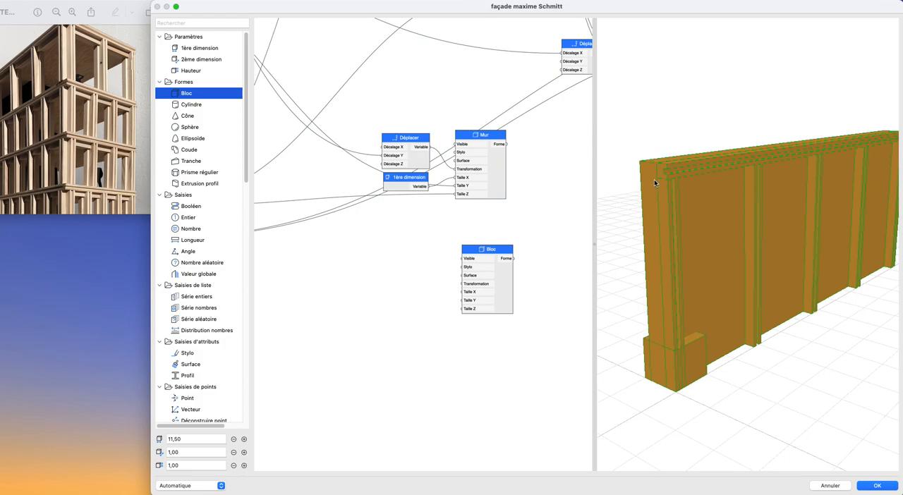
scroll(428, 251, "down", 5)
middle_click_drag(426, 251, 557, 270)
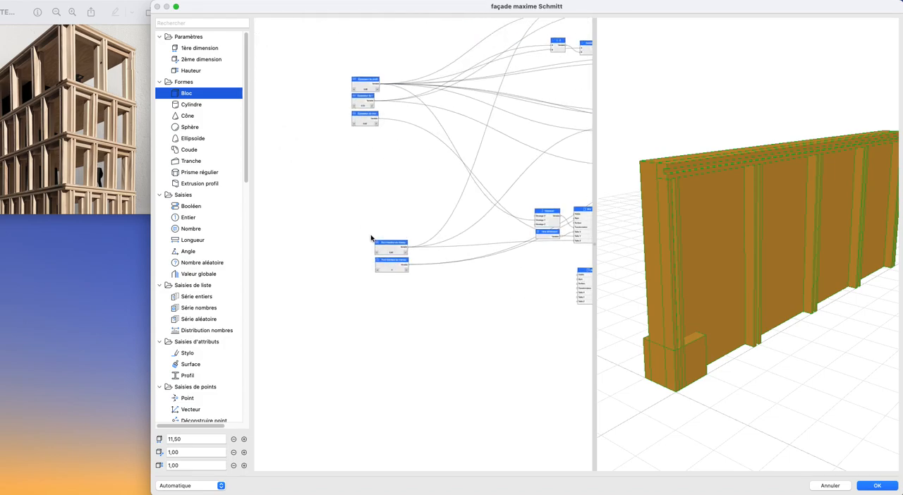
middle_click_drag(346, 242, 309, 312)
scroll(374, 252, "up", 3)
middle_click_drag(355, 242, 297, 193)
left_click_drag(274, 121, 540, 355)
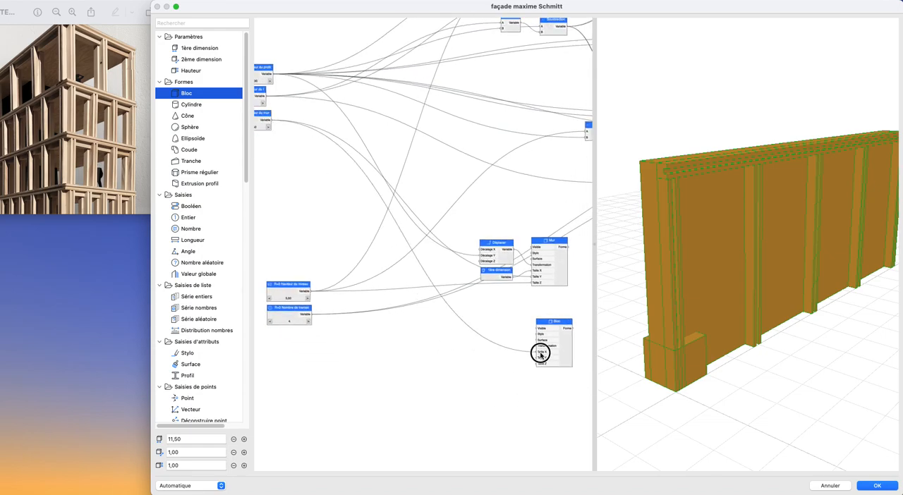
mouse_move(536, 357)
middle_mouse_down()
mouse_move(514, 350)
mouse_move(544, 352)
middle_mouse_up()
scroll(525, 362, "up", 2)
scroll(530, 351, "down", 2)
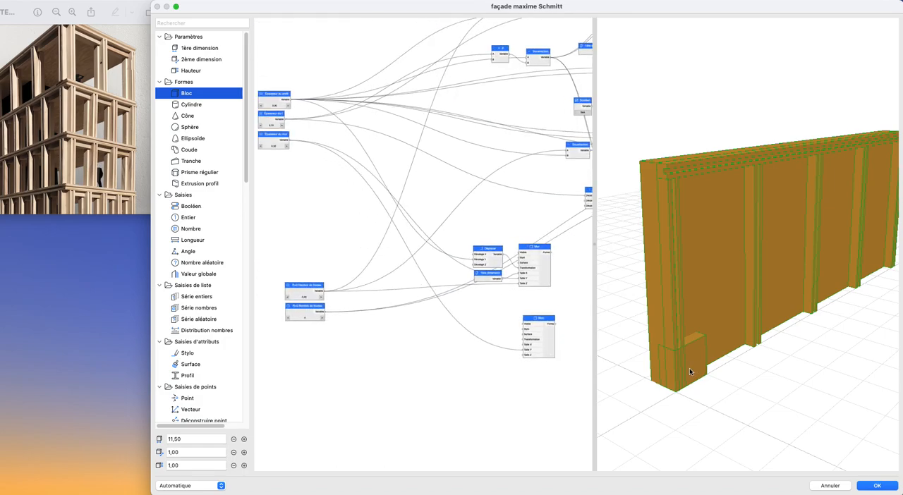
middle_click_drag(397, 209, 398, 217)
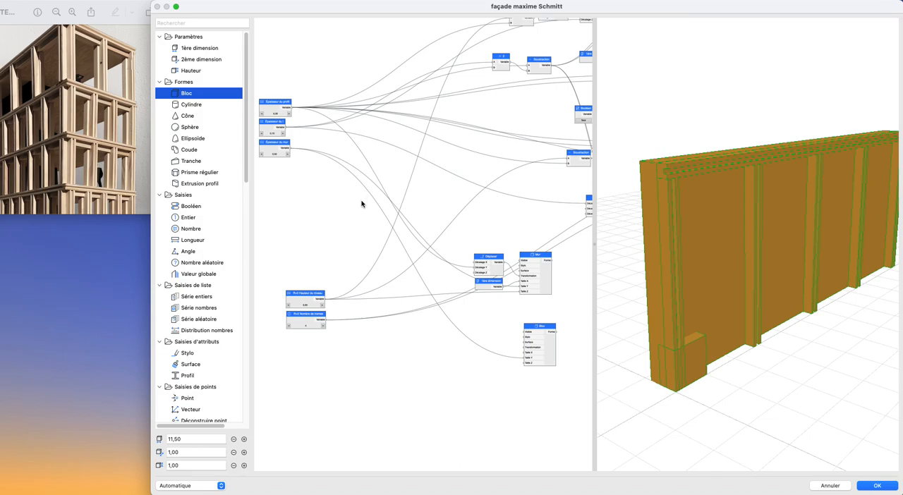
scroll(379, 202, "down", 1)
middle_click_drag(379, 202, 375, 220)
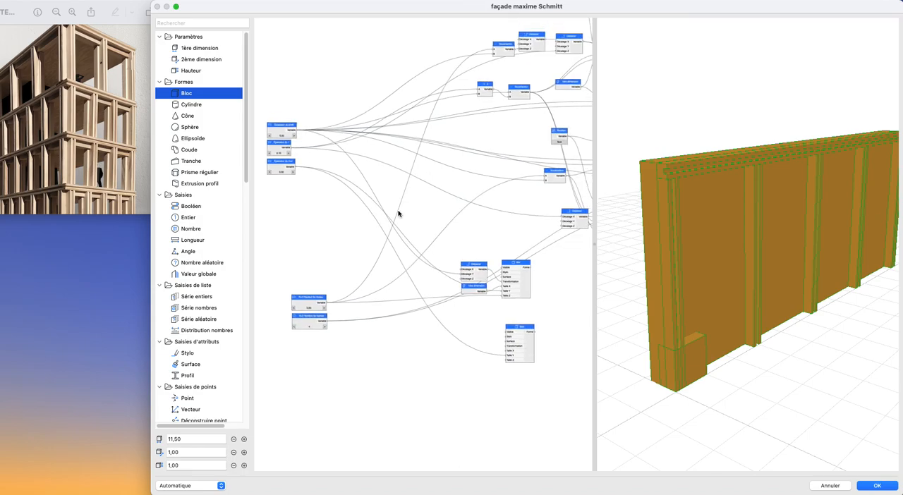
scroll(445, 197, "up", 1)
middle_click_drag(443, 198, 455, 203)
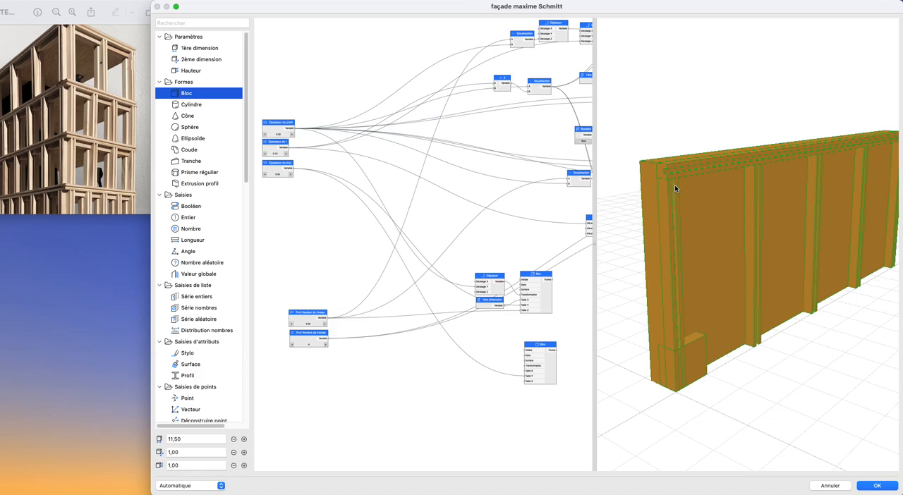
middle_click_drag(484, 190, 360, 227)
scroll(383, 194, "up", 2)
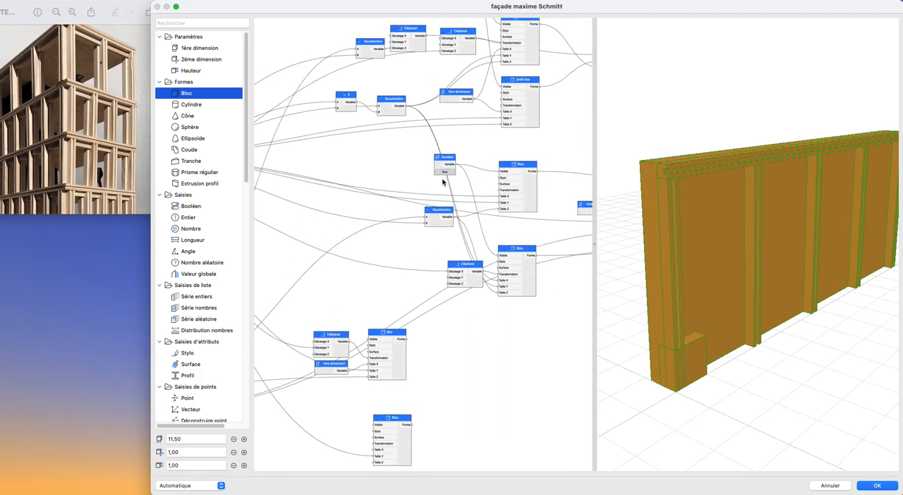
middle_click_drag(439, 183, 424, 205)
scroll(424, 206, "down", 1)
left_click(510, 89)
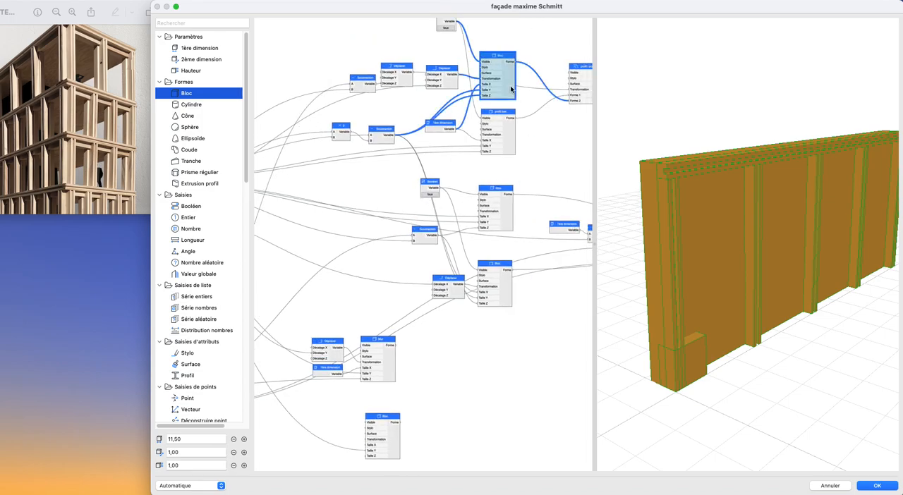
left_click_drag(392, 138, 365, 446)
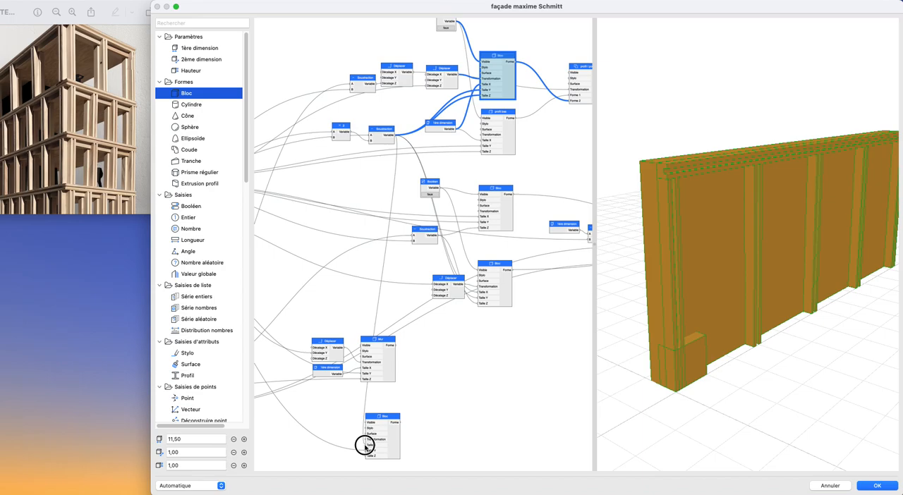
left_click_drag(365, 447, 438, 424)
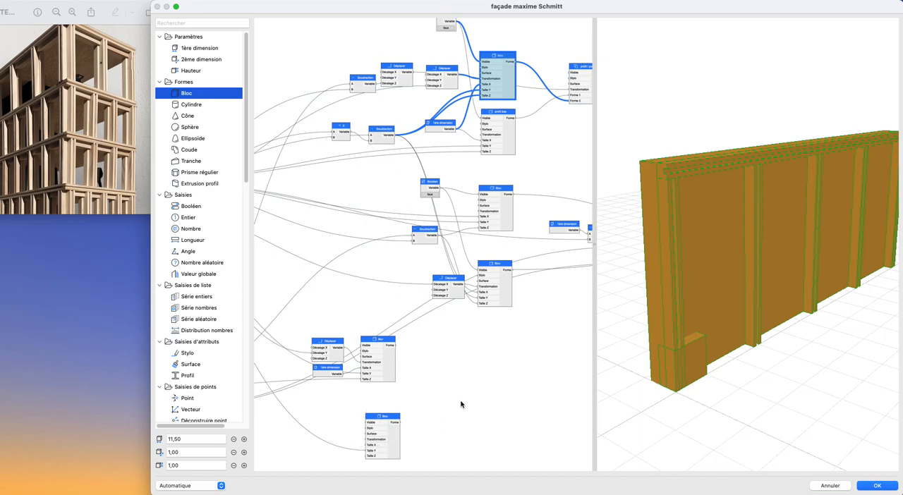
- Add a Déplacer node feeding the new Bloc's Transformation, and connect the beam's Soustraction output to its Décalage Y
scroll(316, 258, "left", 4)
scroll(316, 257, "down", 4)
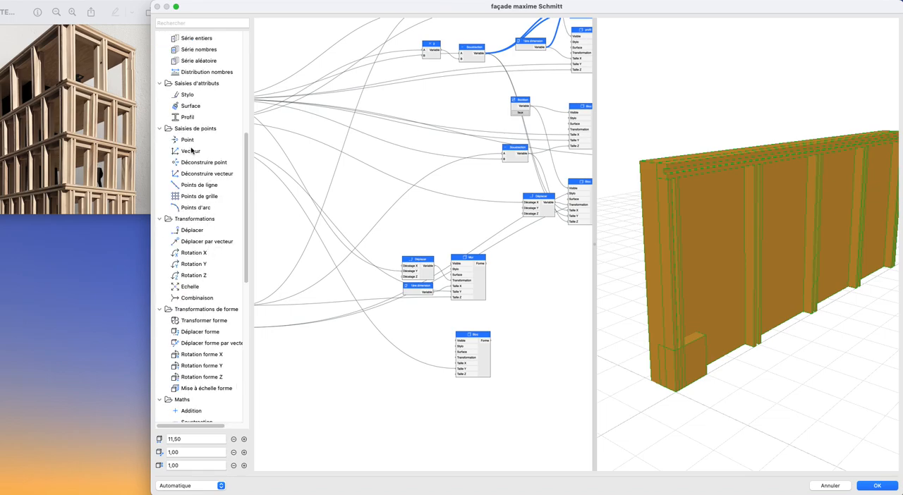
left_click_drag(190, 235, 441, 360)
scroll(462, 254, "up", 3)
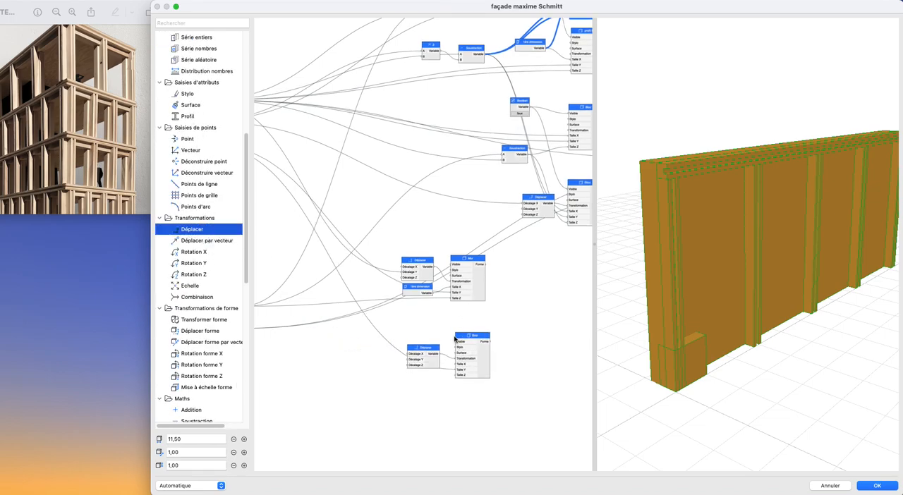
left_click_drag(460, 118, 383, 421)
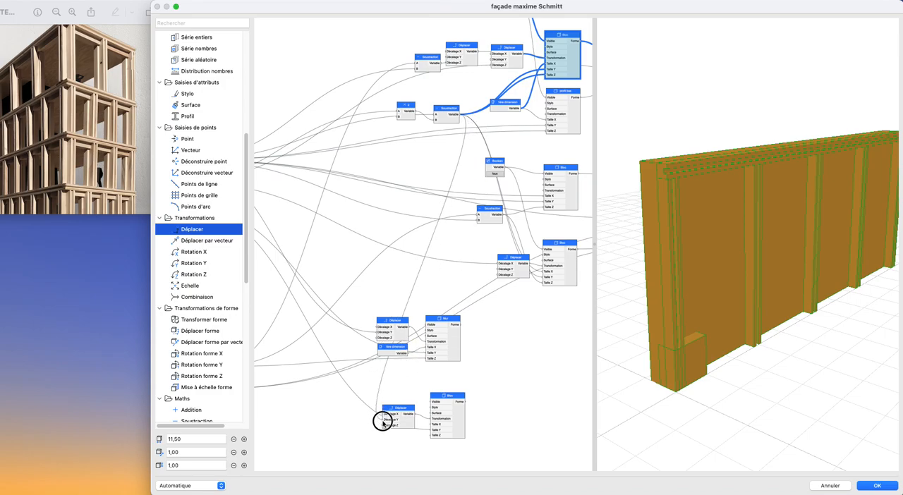
- Add a Multiplication node with the beam's Soustraction output as A, name it 2 and set B to 2
scroll(682, 367, "up", 5)
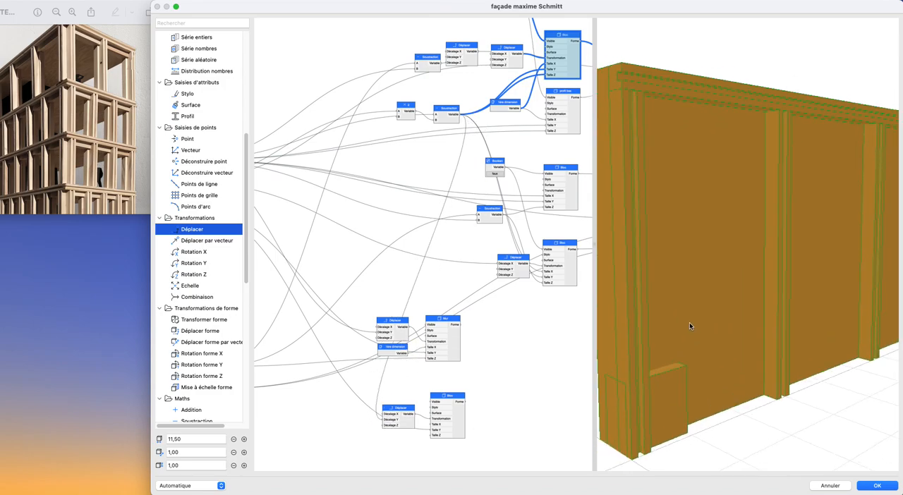
middle_click_drag(656, 320, 707, 326, "shift")
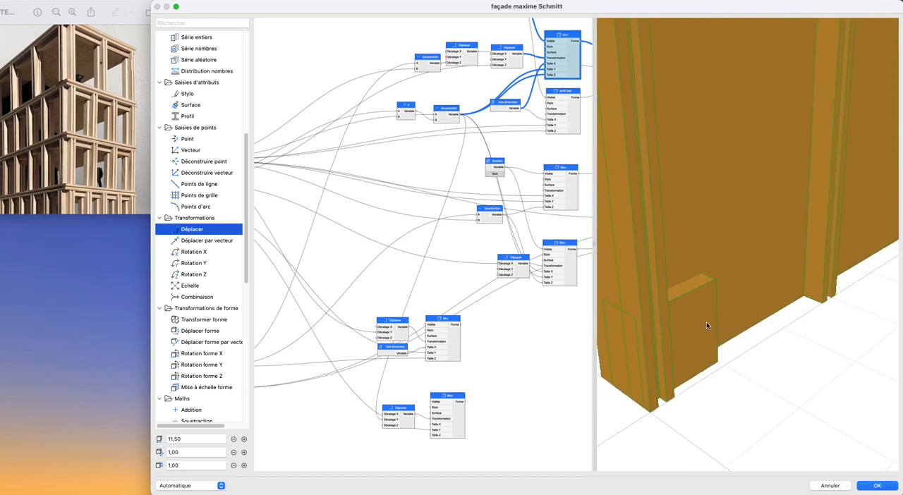
scroll(204, 280, "down", 10)
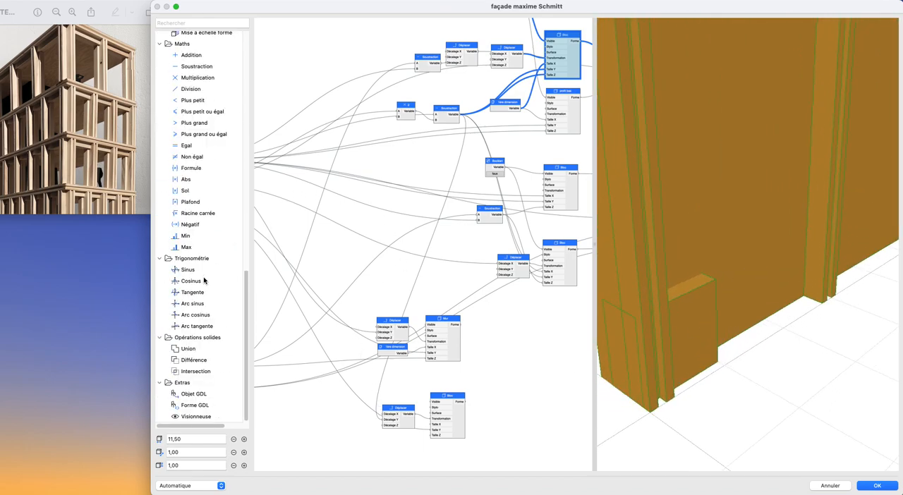
left_click_drag(185, 79, 408, 199)
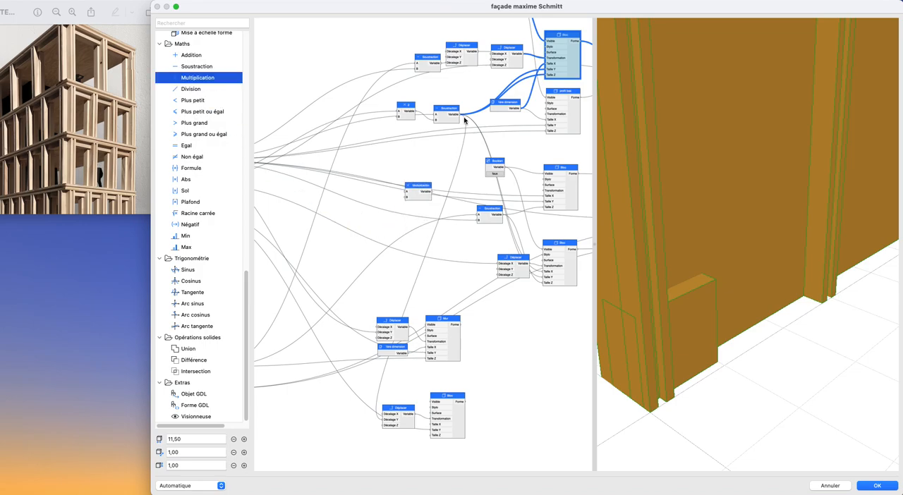
double_click(413, 195)
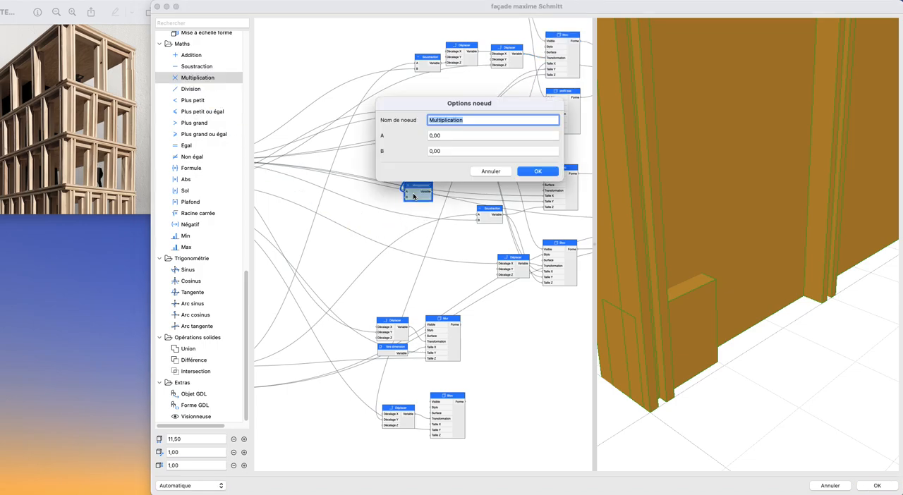
type("2")
key("Tab")
key("Tab")
type("2")
key("Return")
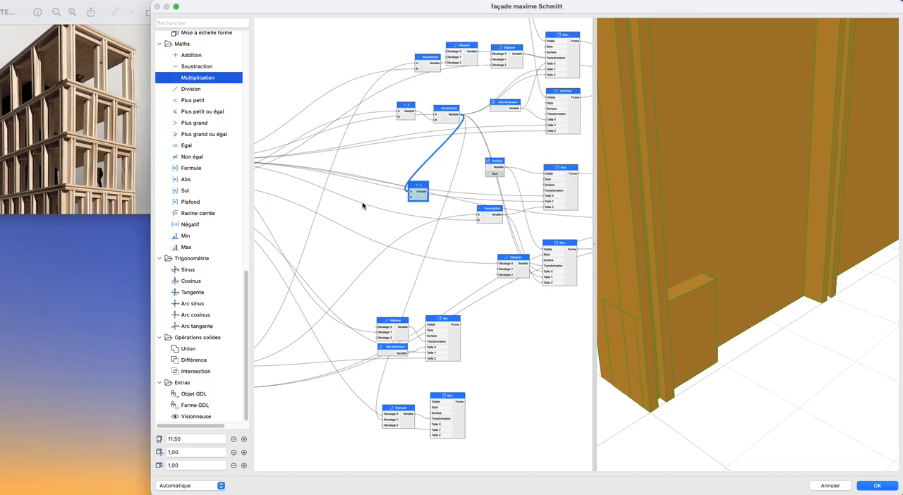
- Connect the Multiplication output to Décalage Y of the new Bloc's Déplacer, and place the node just before that Déplacer
left_click_drag(440, 202, 386, 423)
left_click_drag(418, 199, 360, 436)
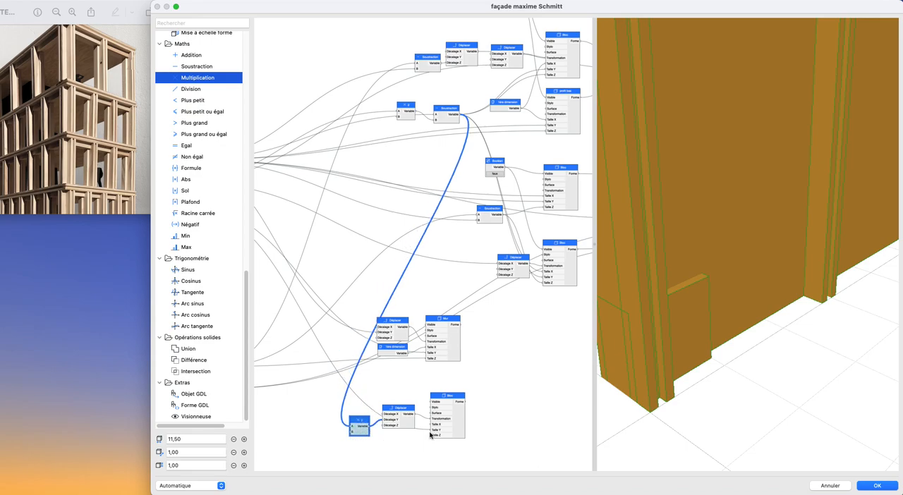
scroll(417, 388, "down", 5)
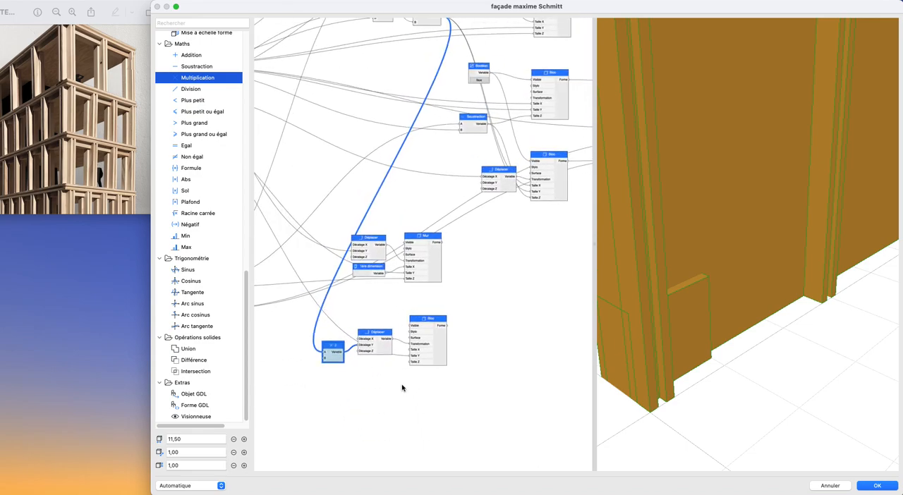
scroll(738, 391, "down", 2)
mouse_move(689, 359)
left_mouse_down()
mouse_move(718, 346)
mouse_move(690, 348)
mouse_move(686, 362)
left_mouse_up()
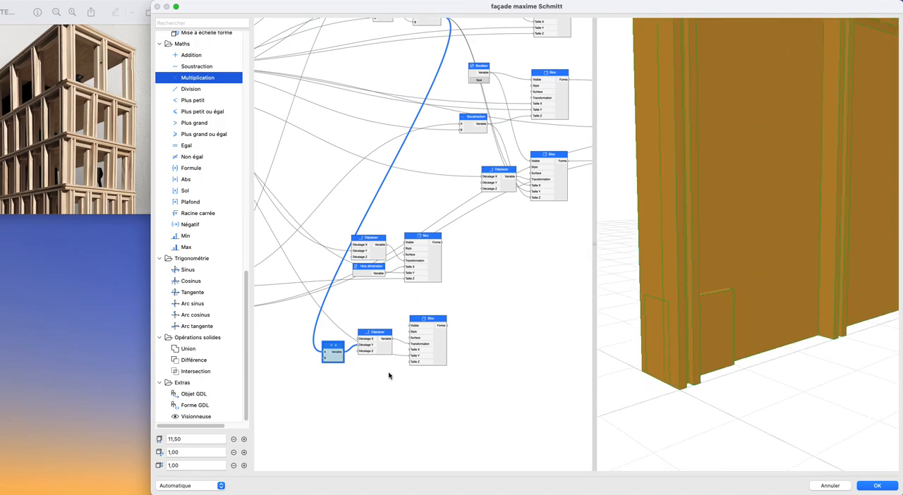
- Add a 1ère dimension node below the Multiplication node and connect its output to Taille X of the lower Bloc
scroll(389, 372, "up", 3)
middle_click_drag(430, 382, 441, 383)
left_click_drag(411, 343, 411, 349)
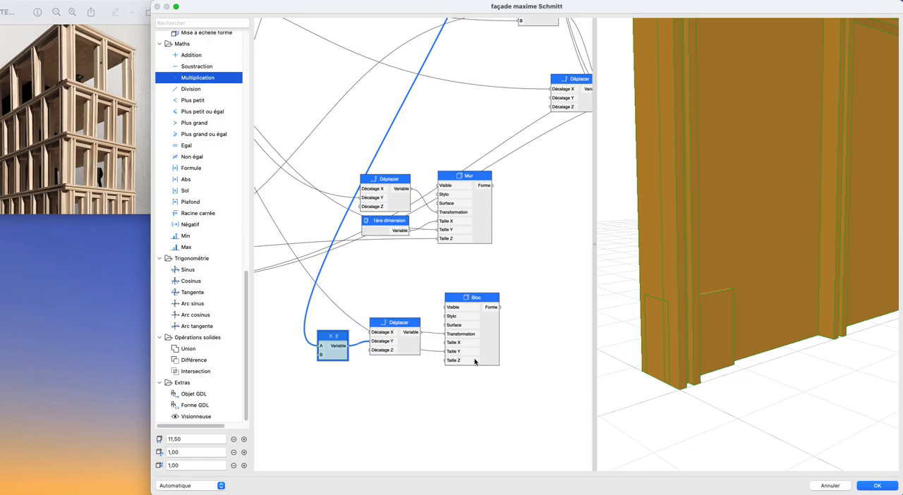
scroll(459, 360, "down", 6)
scroll(543, 323, "up", 2)
middle_click_drag(543, 323, 507, 346)
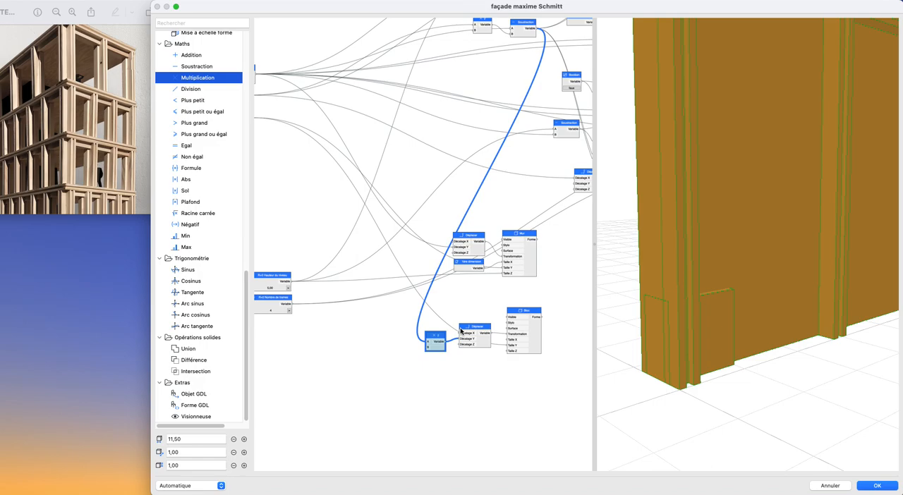
scroll(461, 332, "down", 1)
middle_click_drag(350, 291, 354, 303)
scroll(498, 323, "up", 3)
scroll(203, 186, "up", 10)
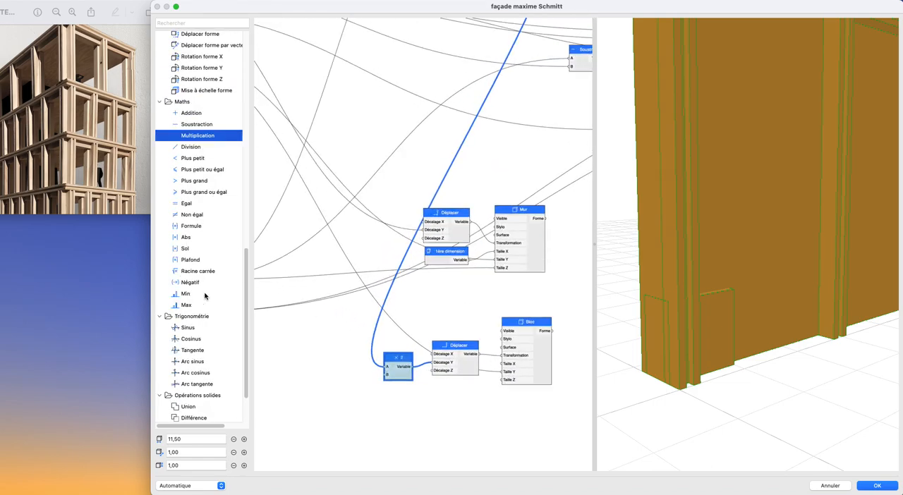
left_click_drag(189, 50, 362, 417)
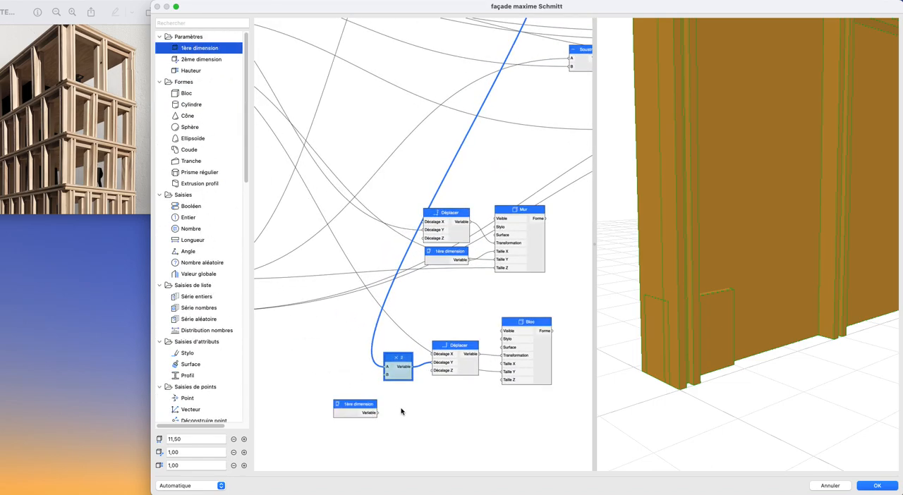
left_click_drag(486, 387, 504, 364)
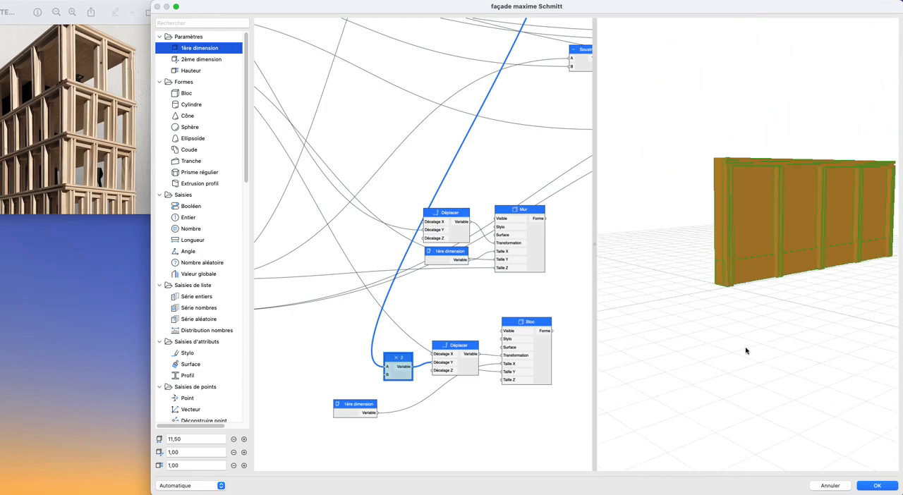
- Add a Soustraction node with the 1ère dimension output as A, and place a copy of the ×2 Multiplication node below 1ère dimension
scroll(736, 349, "up", 5)
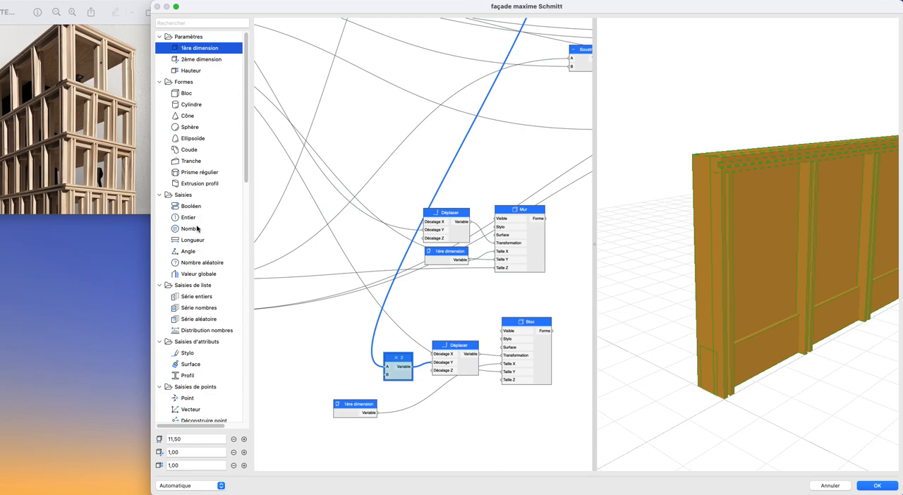
scroll(197, 229, "down", 10)
left_click_drag(196, 324, 393, 415)
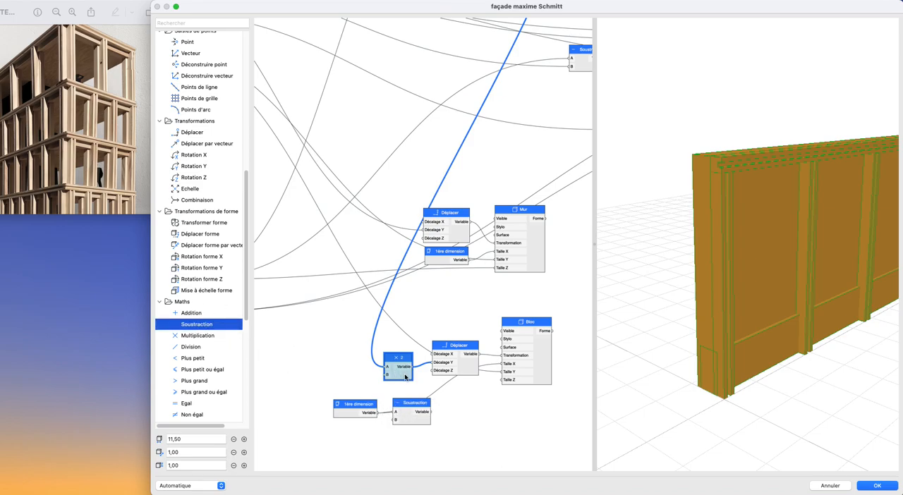
key("super+v")
left_click_drag(426, 248, 384, 438)
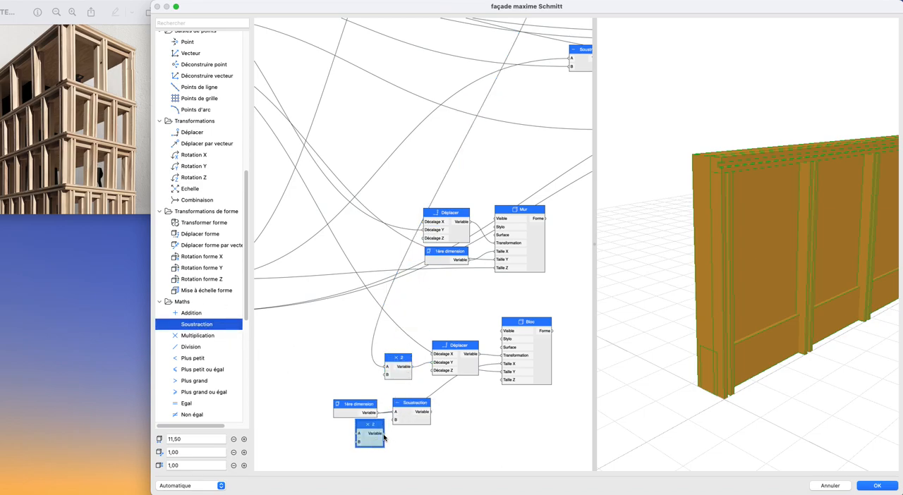
- Connect the copied ×2 node to B of the new Soustraction, and feed the Épaisseur du profil output into its A input
scroll(399, 422, "left", 5)
scroll(399, 422, "down", 2)
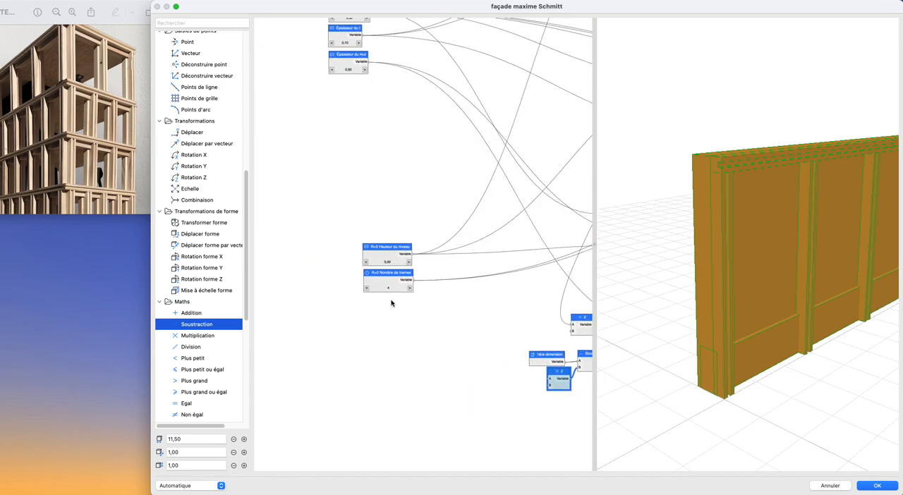
scroll(343, 169, "right", 2)
scroll(343, 169, "up", 1)
left_click_drag(381, 134, 489, 414)
scroll(440, 393, "right", 3)
scroll(440, 392, "down", 1)
scroll(411, 393, "up", 4)
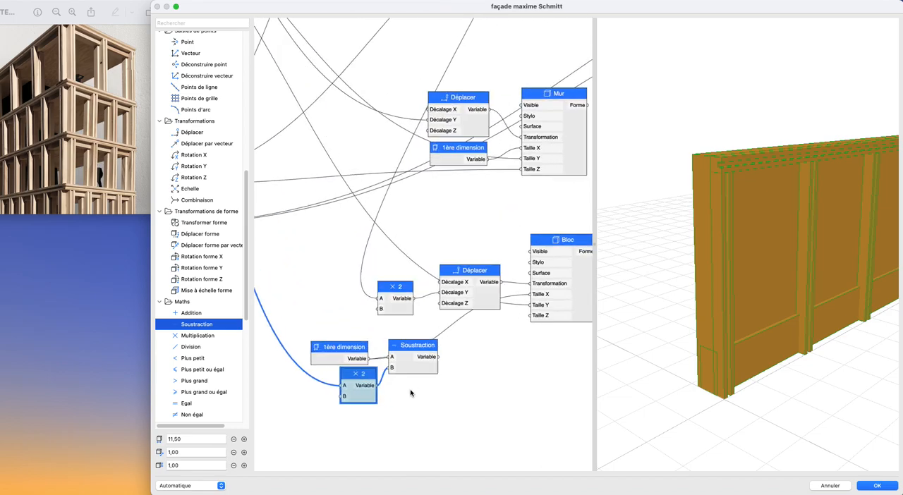
- Connect the new Soustraction's output to Taille X of the lower Bloc and reposition the upper ×2 node
left_click_drag(438, 357, 531, 304)
left_click_drag(382, 287, 359, 275)
left_click(366, 326)
- Connect the Épaisseur du profil output to Décalage X of the Déplacer that feeds the lower Bloc
scroll(422, 358, "down", 4)
middle_click_drag(430, 365, 510, 409)
scroll(444, 353, "left", 2)
scroll(445, 353, "up", 1)
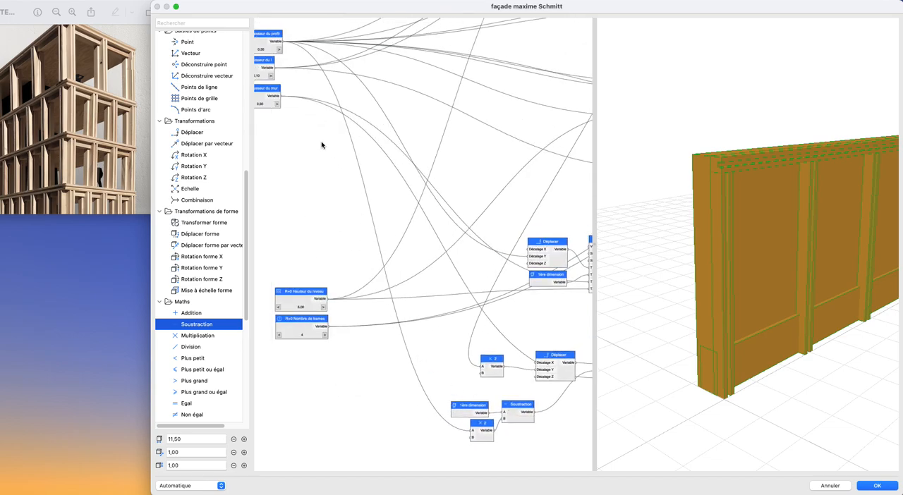
scroll(337, 120, "left", 2)
scroll(337, 119, "up", 1)
left_click_drag(304, 55, 557, 378)
- Examine the new wall block's position against the posts in the 3D preview and review the lower Bloc's connections
left_click_drag(721, 372, 675, 358)
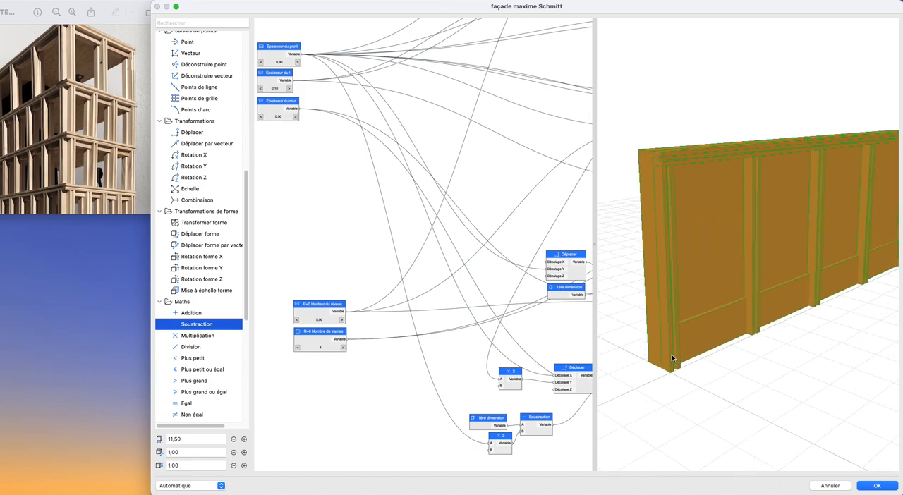
left_click_drag(743, 338, 857, 343)
mouse_move(607, 349)
left_mouse_down()
mouse_move(759, 360)
mouse_move(827, 338)
mouse_move(665, 334)
mouse_move(746, 313)
mouse_move(633, 317)
mouse_move(700, 320)
left_mouse_up()
left_click_drag(648, 301, 809, 318)
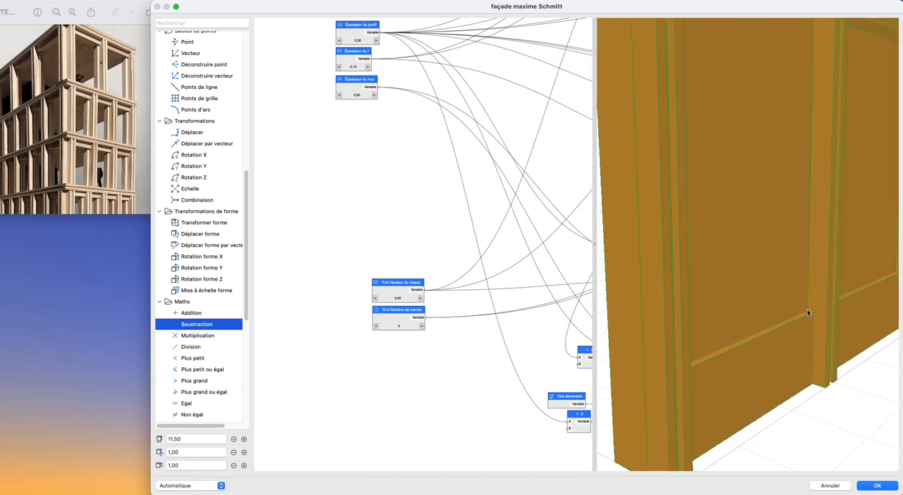
left_click_drag(814, 348, 720, 370)
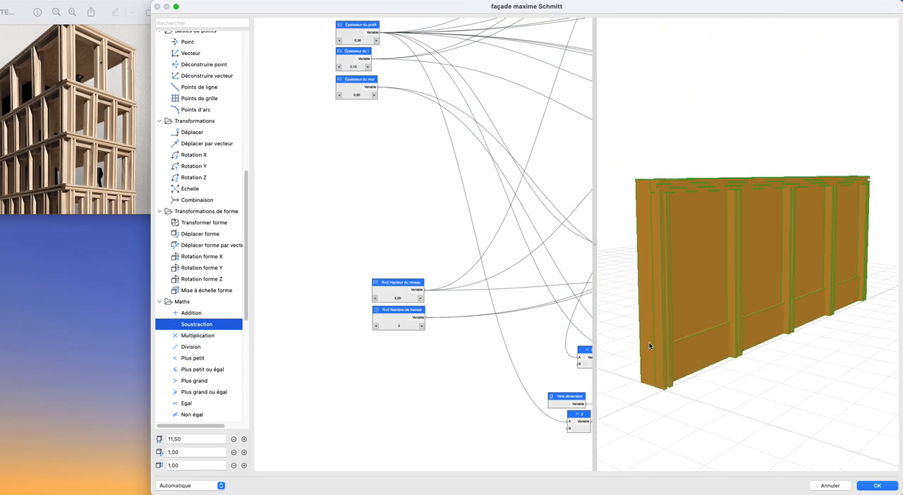
scroll(533, 355, "right", 8)
scroll(532, 355, "down", 5)
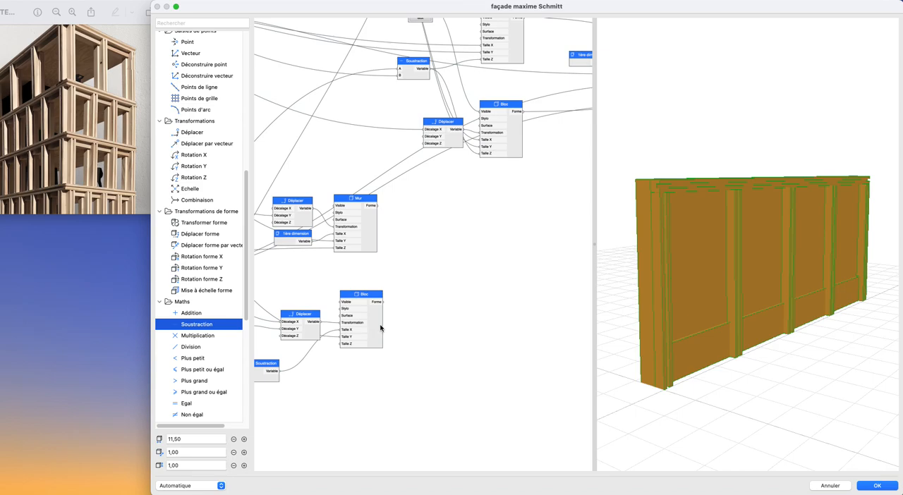
scroll(379, 329, "left", 5)
scroll(720, 357, "up", 5)
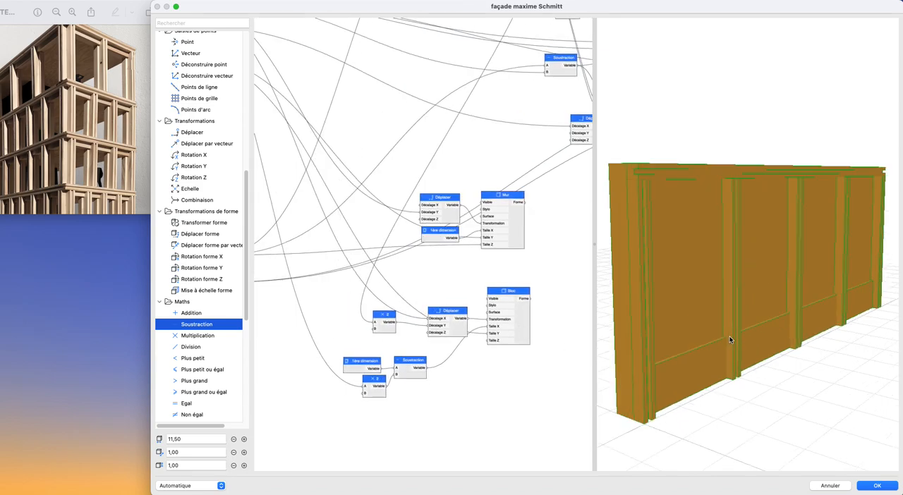
scroll(422, 314, "down", 2)
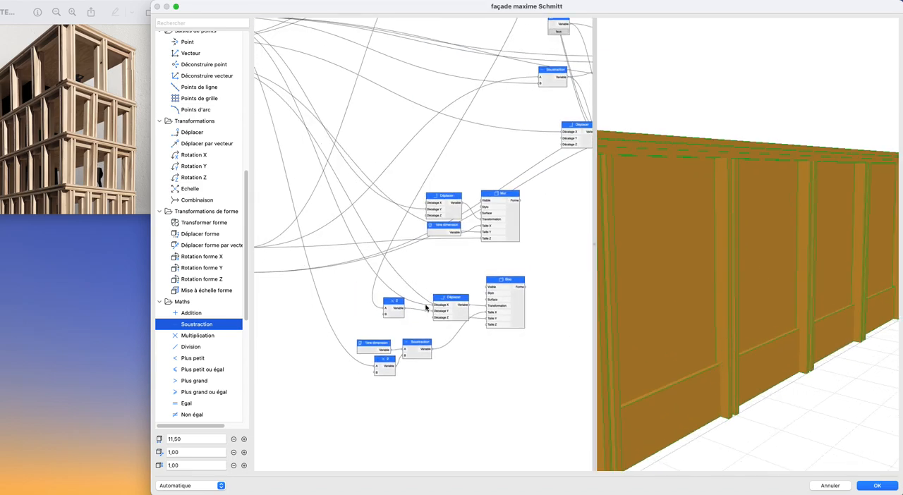
left_click(523, 311)
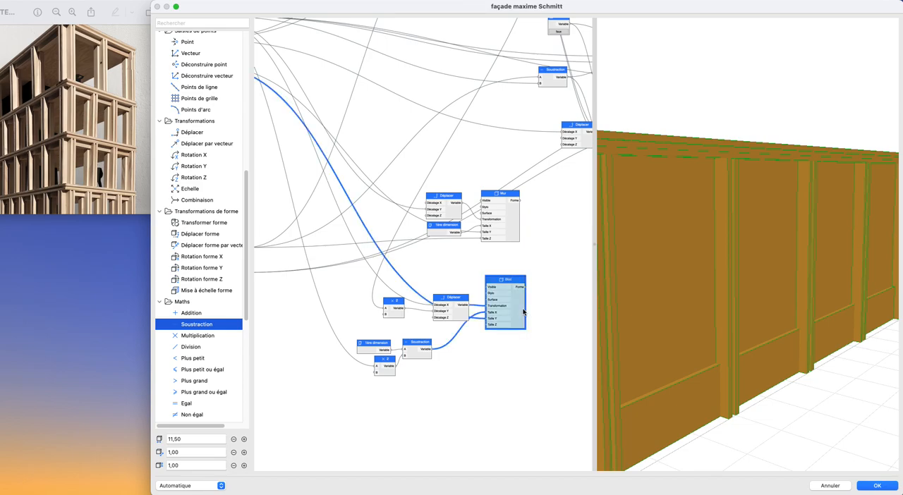
scroll(523, 311, "down", 3)
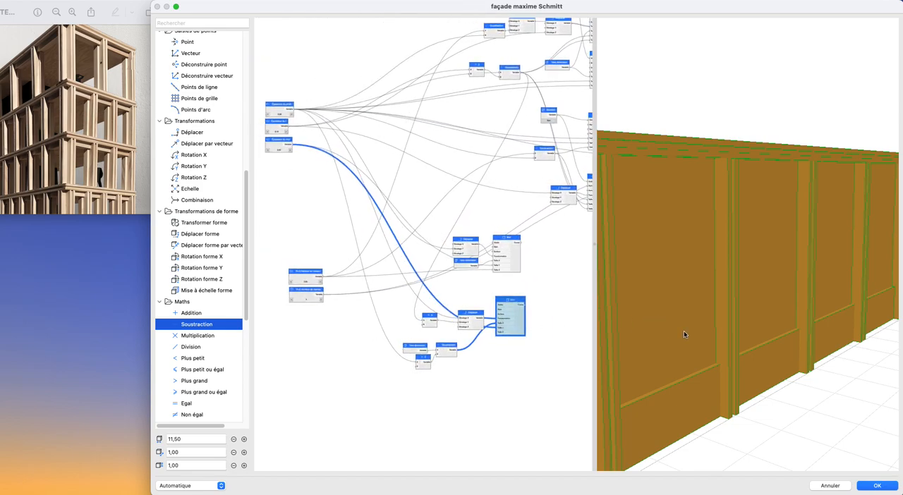
scroll(698, 325, "down", 3)
scroll(489, 373, "up", 5)
scroll(519, 343, "up", 3)
scroll(519, 344, "left", 4)
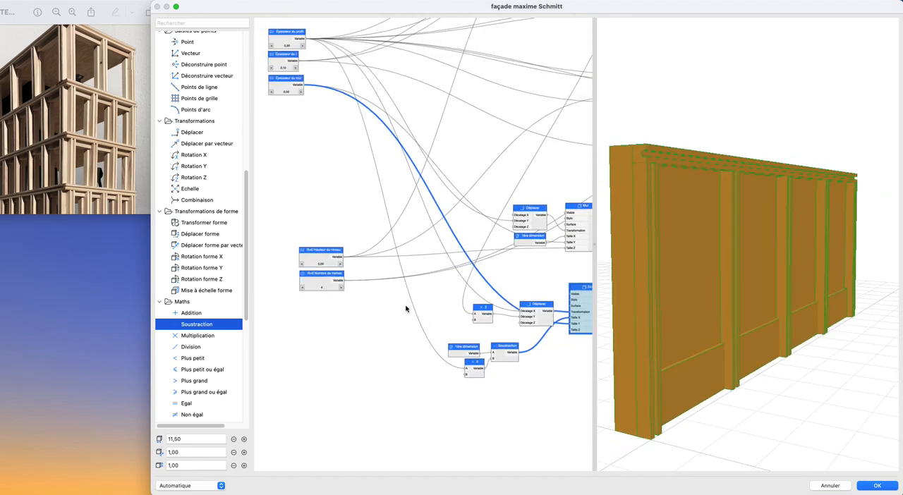
- Add a Soustraction node with R+0 Hauteur du niveau as A and Épaisseur du profil as B
left_click(315, 259)
scroll(381, 292, "up", 2)
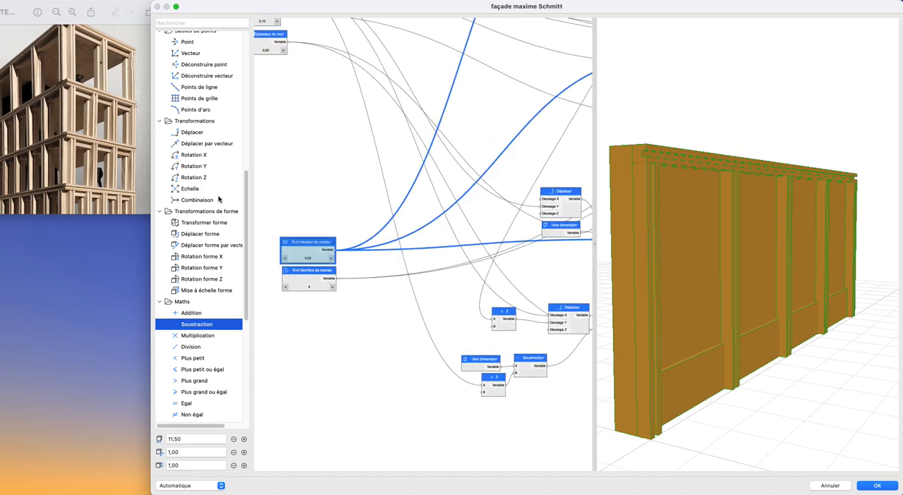
left_click_drag(302, 326, 401, 280)
scroll(401, 326, "down", 1)
scroll(401, 327, "up", 3)
left_click_drag(305, 74, 401, 342)
- Connect the level-height Soustraction's output to Décalage Z of the lower Bloc's Déplacer
scroll(424, 367, "right", 3)
scroll(423, 367, "down", 2)
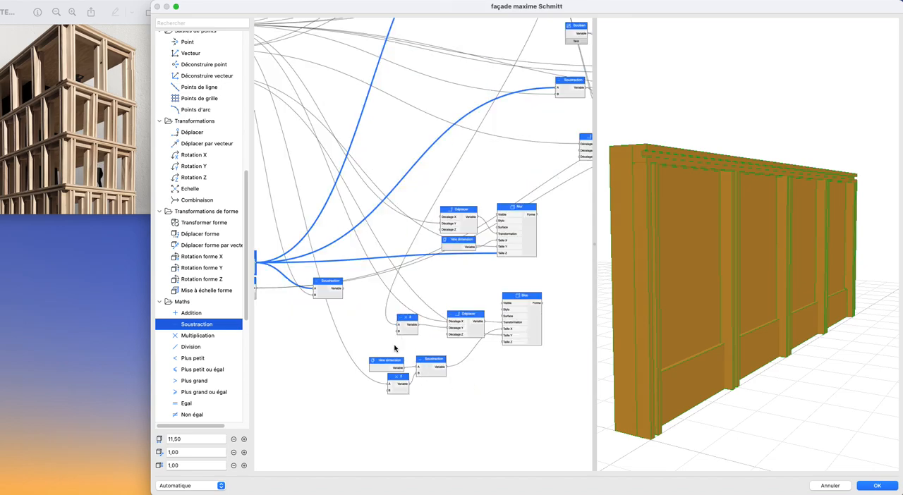
left_click_drag(365, 328, 443, 335)
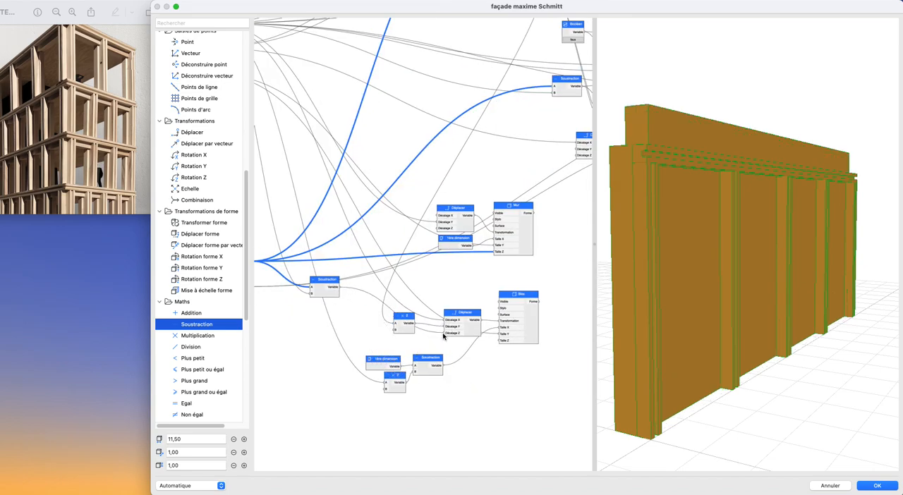
left_click_drag(689, 298, 711, 334)
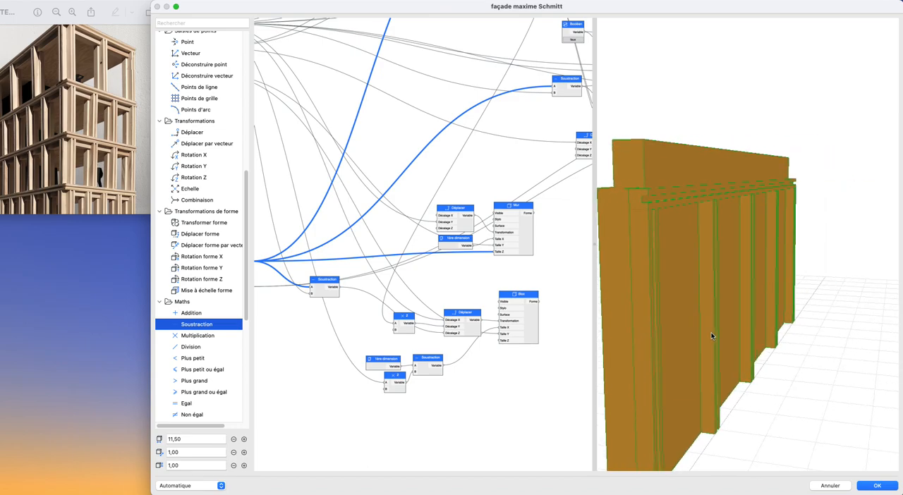
- Insert a second Soustraction taking the level-height Soustraction as A, and connect its output to Décalage Z of the lower Déplacer
scroll(295, 331, "up", 3)
left_click_drag(200, 330, 382, 298)
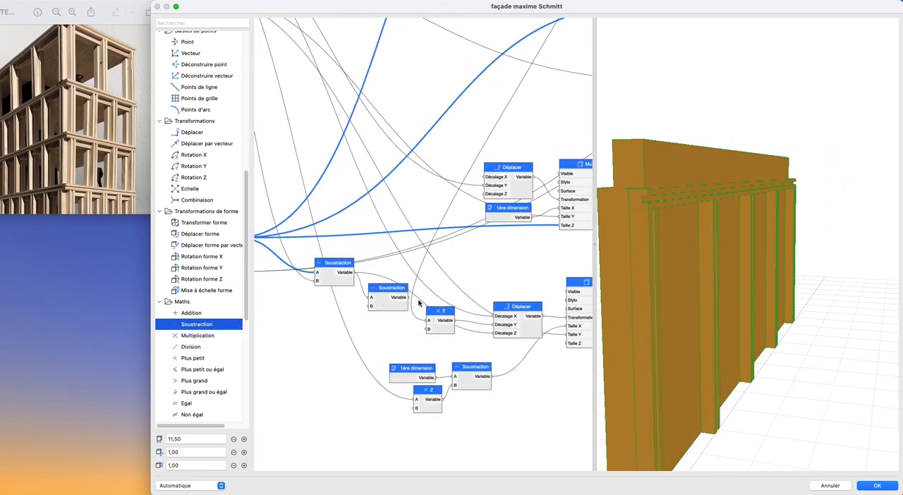
left_click_drag(467, 330, 498, 336)
scroll(380, 328, "left", 5)
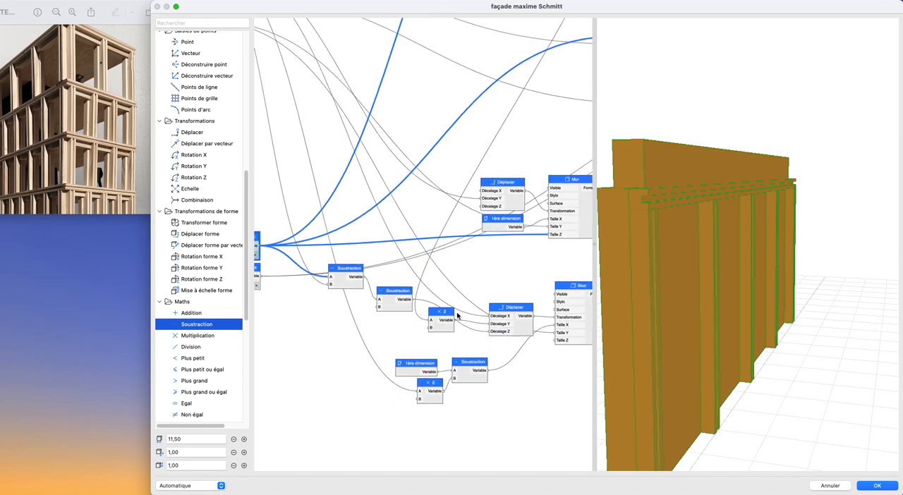
- Add a Longueur node below the Épaisseur du mur node and name it Hauteur du profil
scroll(173, 253, "up", 10)
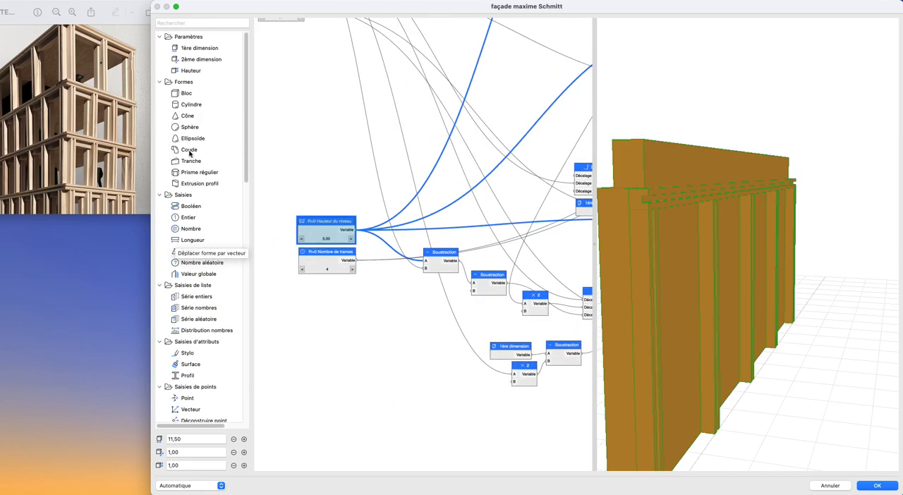
left_click_drag(191, 240, 326, 305)
scroll(412, 307, "down", 2)
middle_click_drag(413, 307, 405, 344)
scroll(398, 344, "down", 2)
left_click_drag(388, 335, 297, 123)
double_click(296, 125)
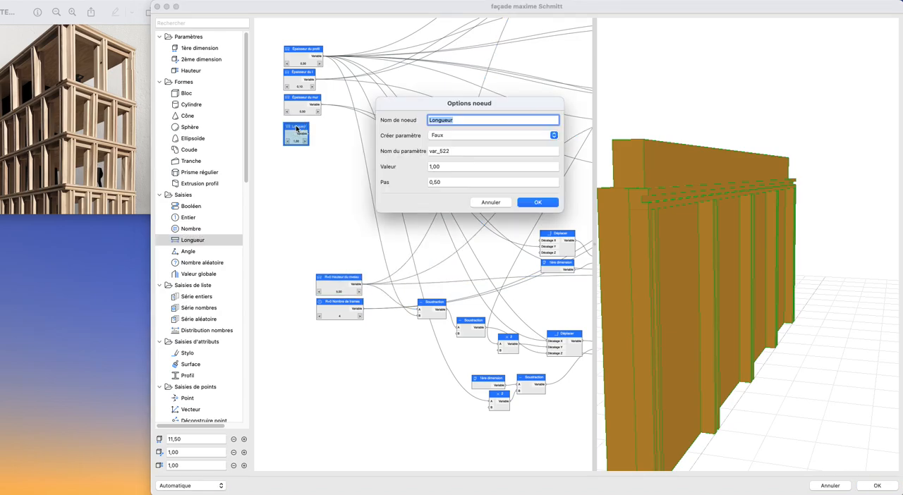
type("Hauteur du profil")
key("Return")
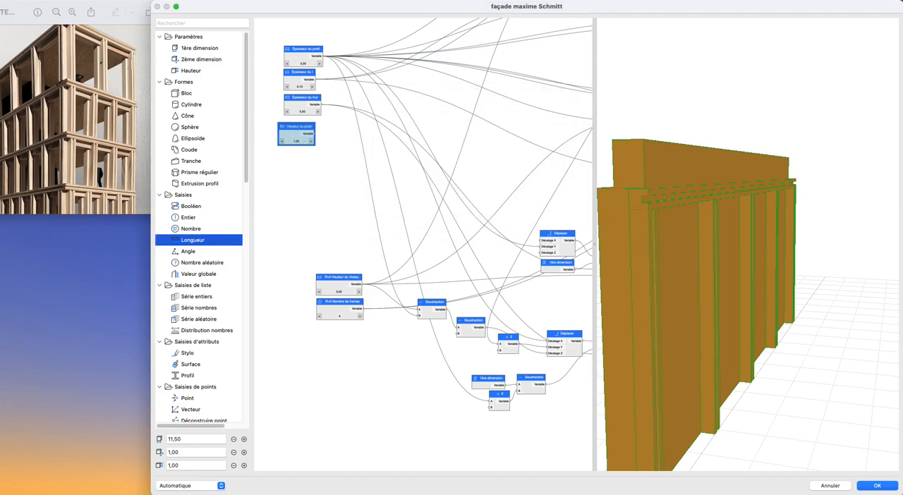
- Connect the Hauteur du profil output to B of the second Soustraction
left_click_drag(288, 131, 456, 337)
middle_click_drag(481, 350, 423, 328)
scroll(455, 338, "up", 1)
middle_click_drag(686, 317, 657, 297, "shift")
scroll(676, 310, "down", 3)
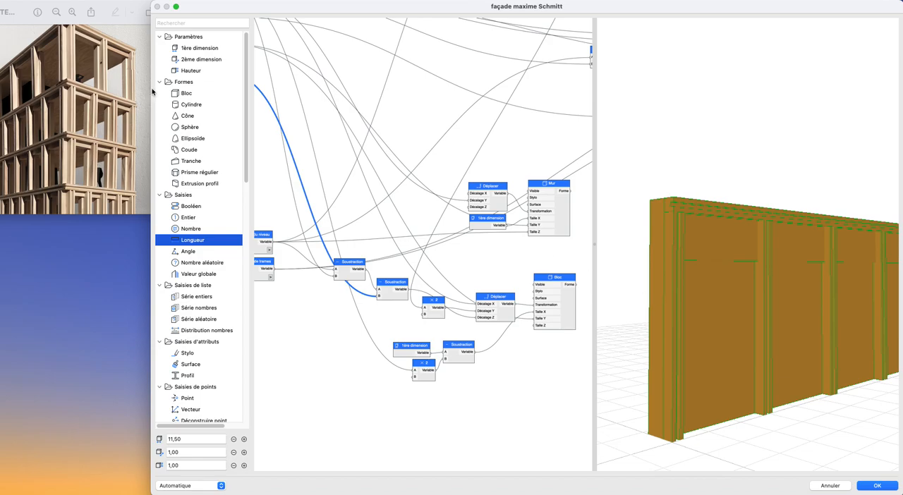
- Set Hauteur du profil to 0,50 and connect its output to Taille Z of the lower Bloc
middle_click_drag(319, 142, 379, 185)
left_click(357, 170)
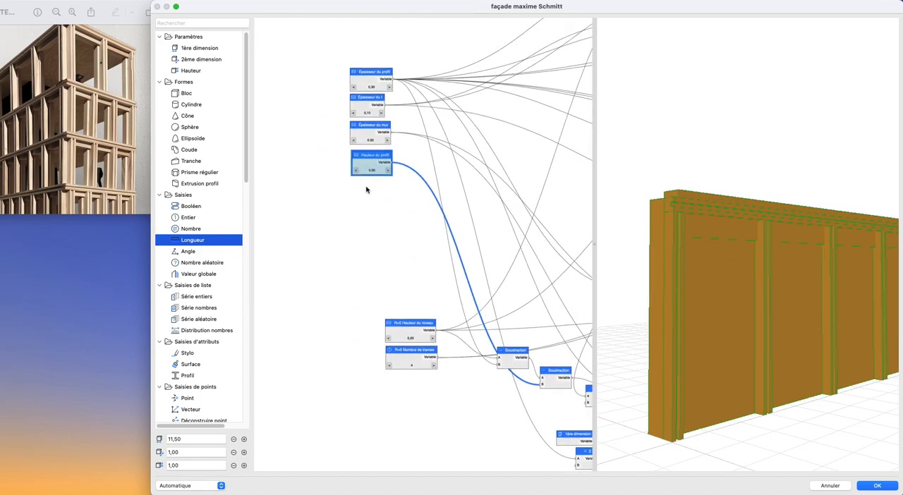
middle_click_drag(415, 225, 329, 164)
middle_click_drag(471, 282, 422, 281)
scroll(423, 275, "down", 2)
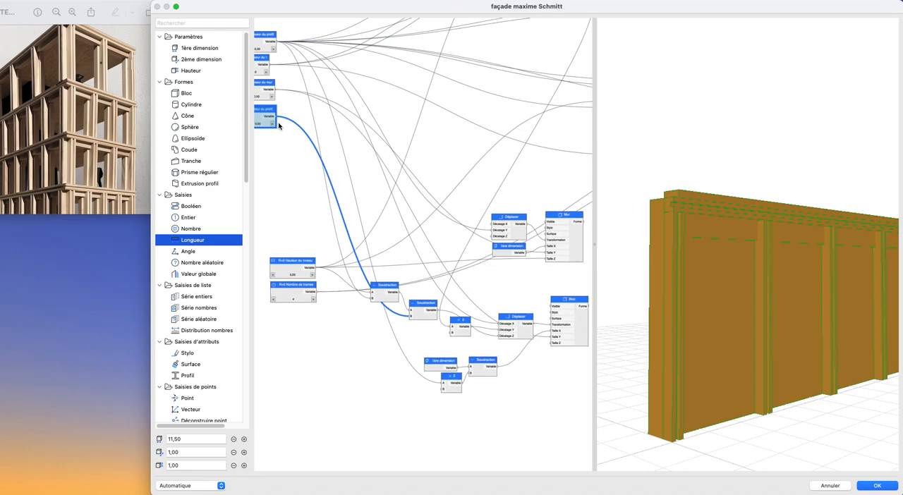
left_click_drag(344, 162, 554, 344)
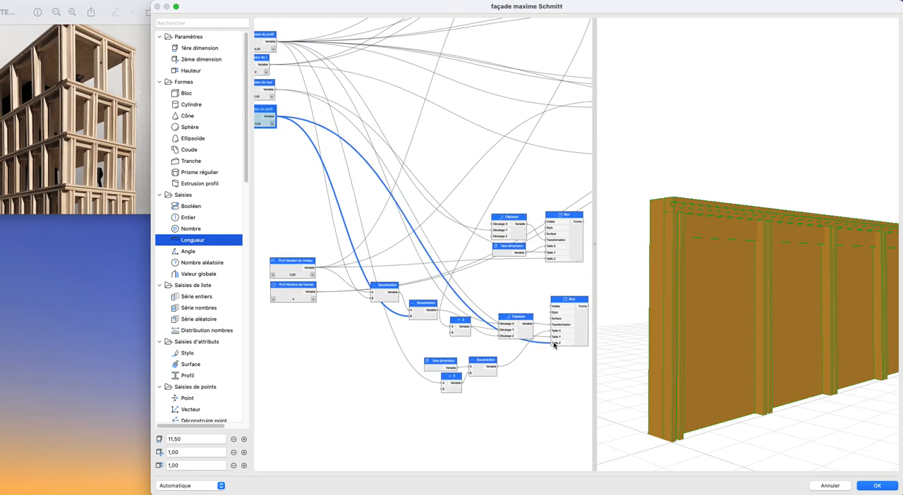
- Examine the wall block beneath the top beam from several angles in the 3D preview
scroll(543, 339, "down", 1)
middle_click_drag(515, 339, 474, 331)
scroll(765, 285, "up", 1)
mouse_move(766, 285)
middle_mouse_down("shift")
mouse_move(747, 309)
mouse_move(777, 299)
mouse_move(722, 280)
mouse_move(774, 290)
mouse_move(769, 301)
middle_mouse_up("shift")
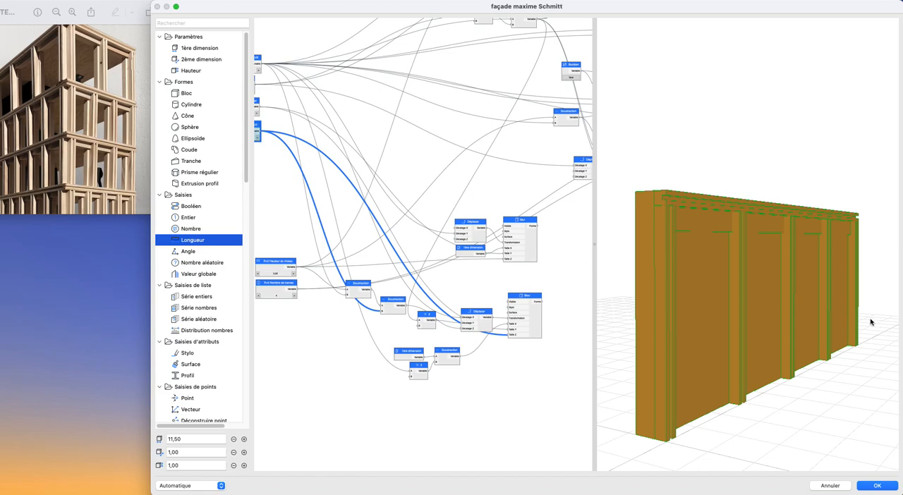
middle_click_drag(777, 299, 731, 293, "shift")
scroll(484, 246, "up", 5)
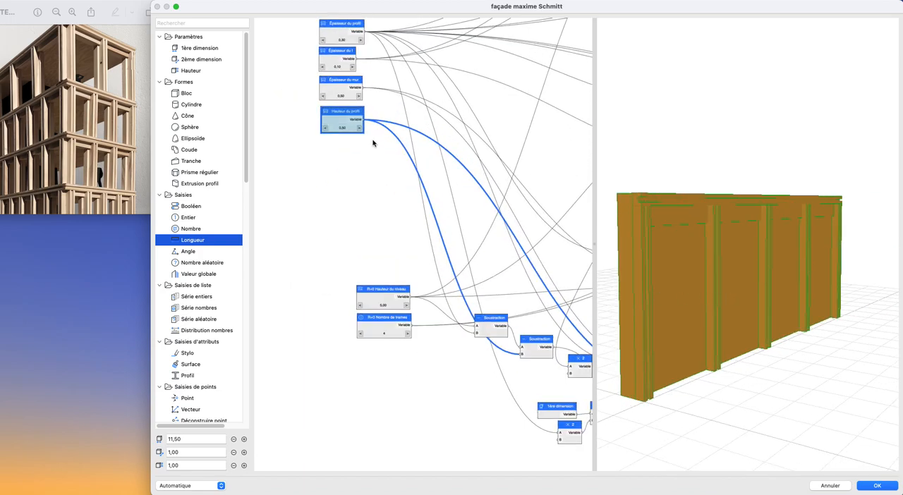
- Add a Différence node to the right of the lower Bloc and connect the Bloc's Forme output to Forme 1
scroll(401, 187, "down", 5)
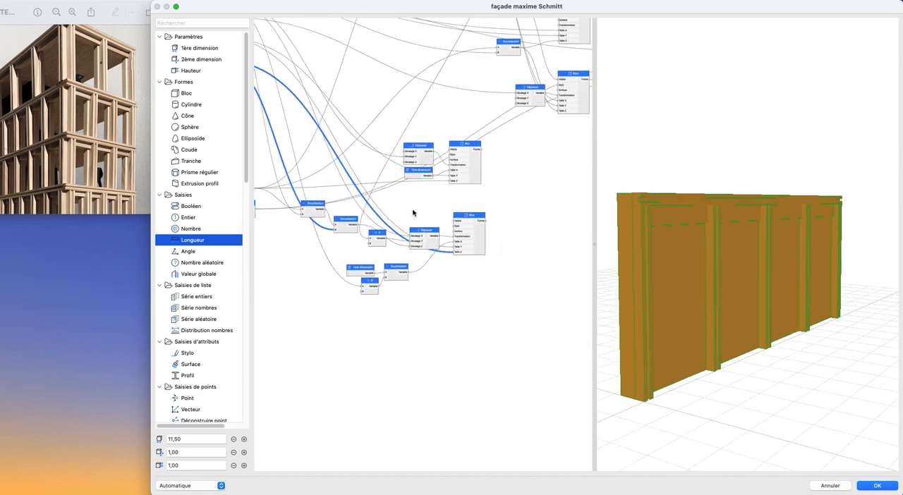
left_click_drag(291, 187, 498, 298)
scroll(538, 236, "up", 4)
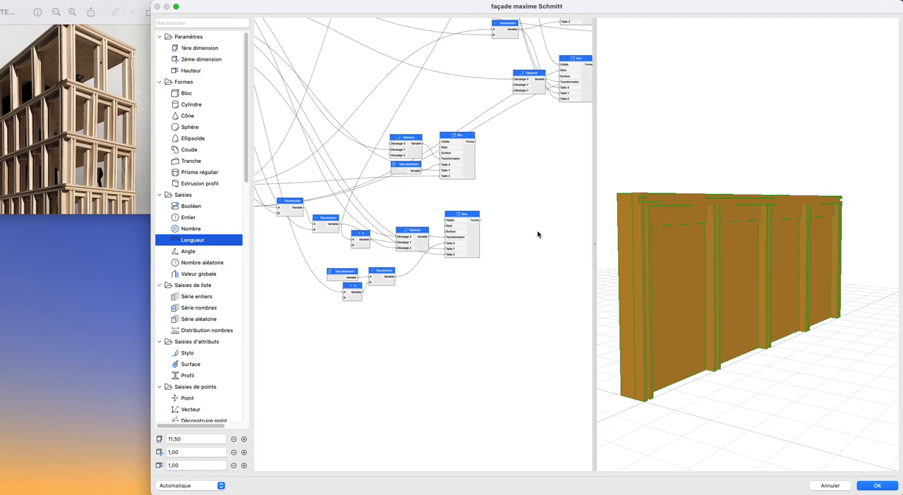
scroll(459, 283, "down", 6)
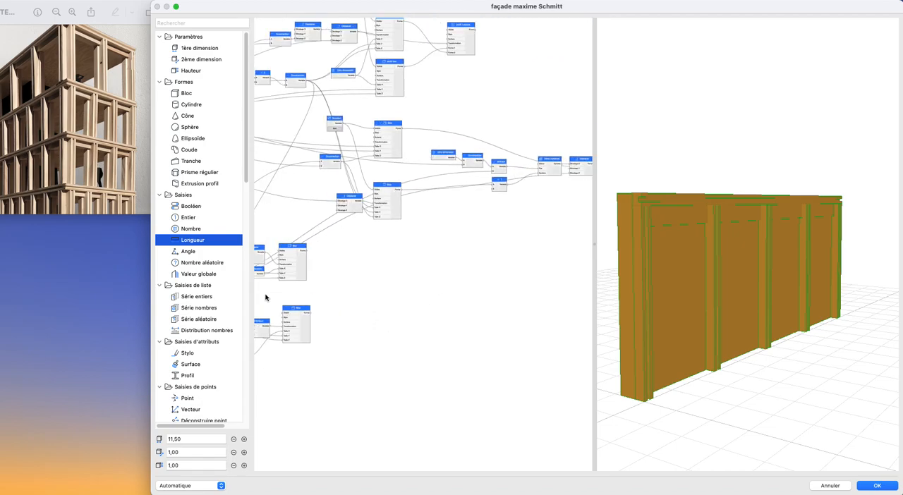
scroll(206, 344, "down", 10)
scroll(207, 356, "down", 5)
left_click_drag(199, 362, 465, 353)
left_click_drag(309, 312, 418, 336)
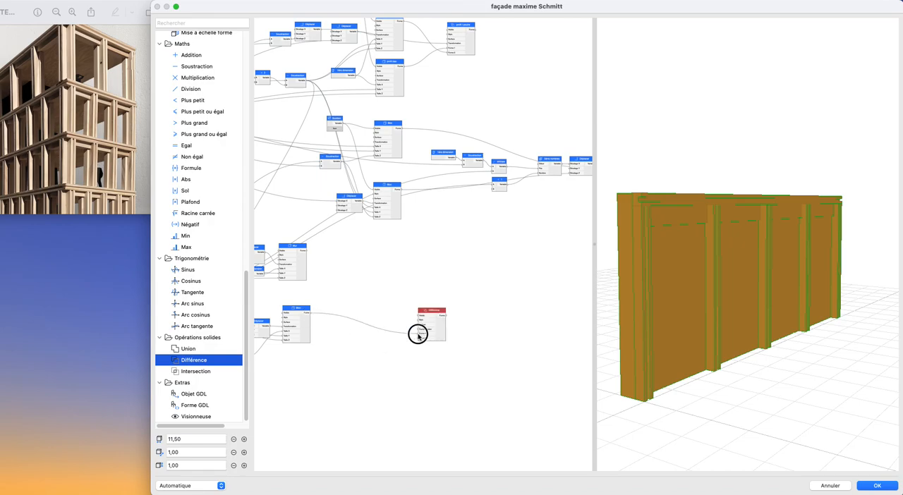
- Rename the posts' existing Différence node as Profil I poteau
scroll(462, 199, "up", 5)
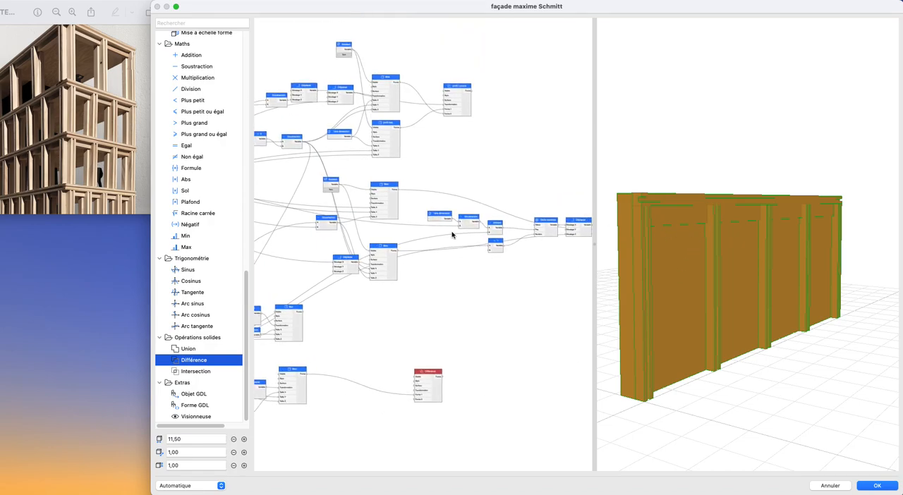
scroll(475, 164, "up", 3)
scroll(480, 184, "down", 3)
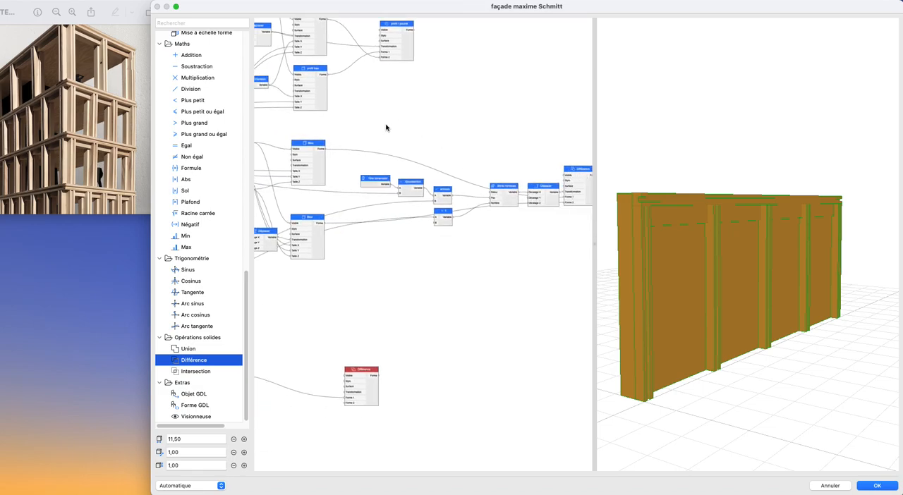
middle_click_drag(473, 138, 385, 149)
double_click(559, 210)
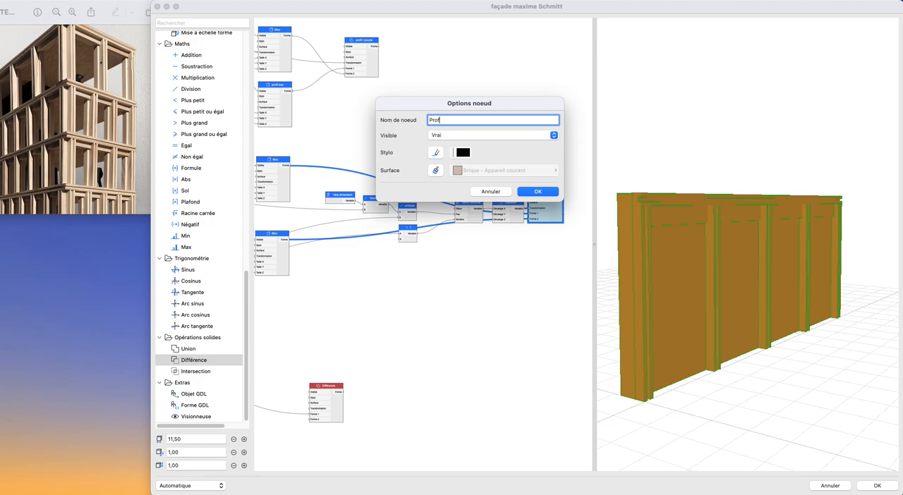
type("Profil I poteau")
key("Return")
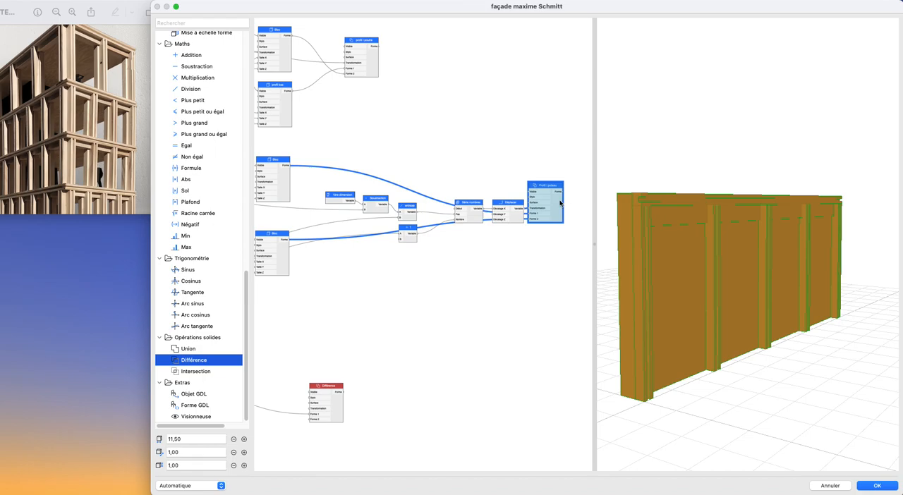
- Change the posts' Différence node name to the plural Profil I poteaux
double_click(560, 203)
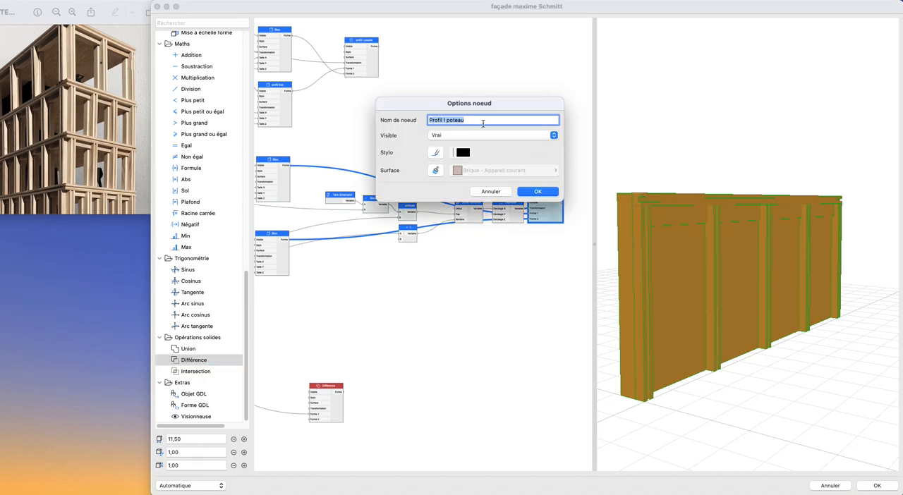
left_click(536, 192)
left_click(531, 181)
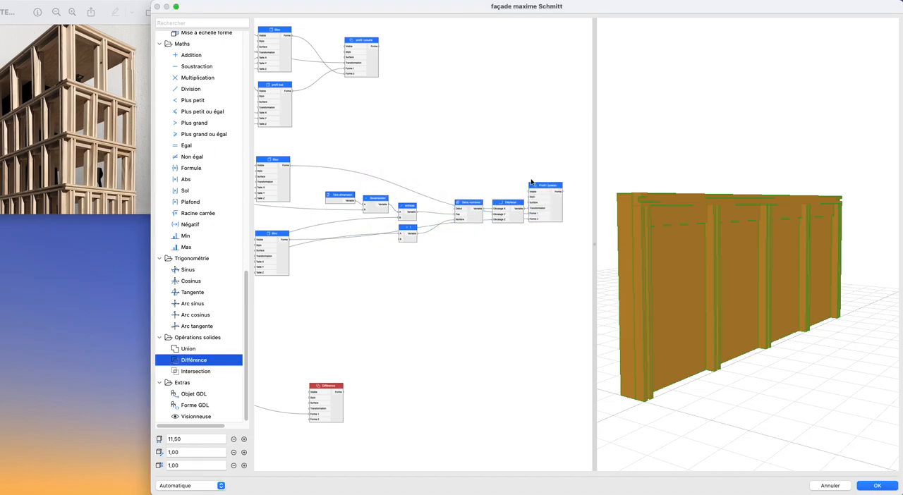
double_click(555, 210)
left_click(479, 120)
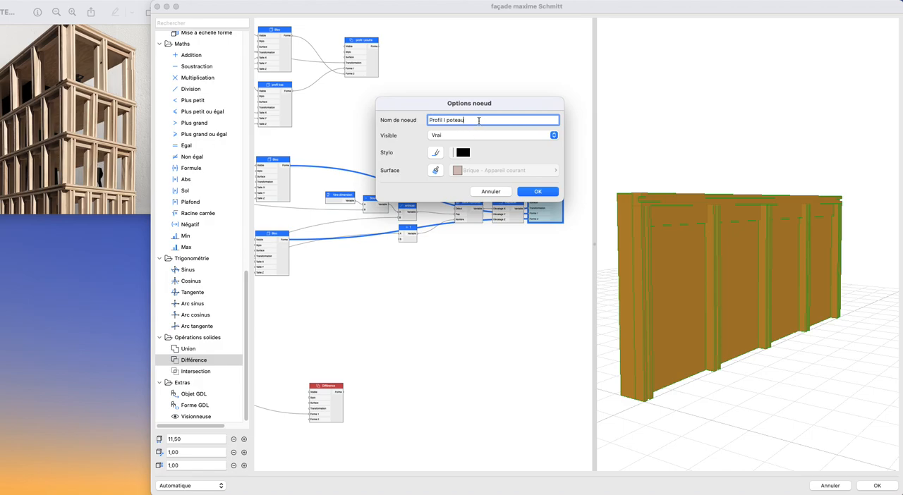
left_click(550, 191)
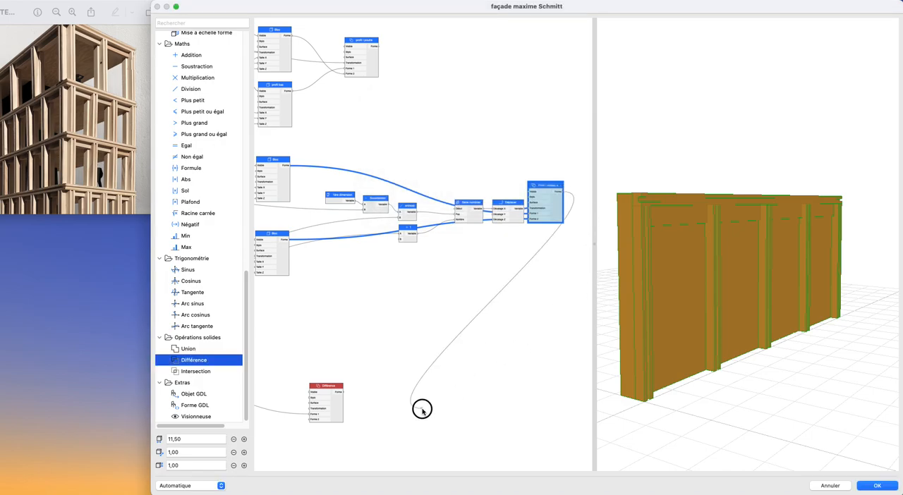
double_click(553, 202)
left_click(467, 119)
left_click(548, 192)
- Connect the Forme output of Profil I poteaux to Forme 2 of the new Différence node
left_click_drag(563, 193, 309, 421)
scroll(318, 425, "down", 2)
middle_click_drag(353, 409, 530, 322)
- Add a Booléen node above the upper wall's Déplacer node and connect it to Visible of the lower Bloc
scroll(349, 340, "up", 2)
scroll(213, 319, "up", 8)
scroll(213, 323, "up", 8)
left_click_drag(183, 76, 325, 287)
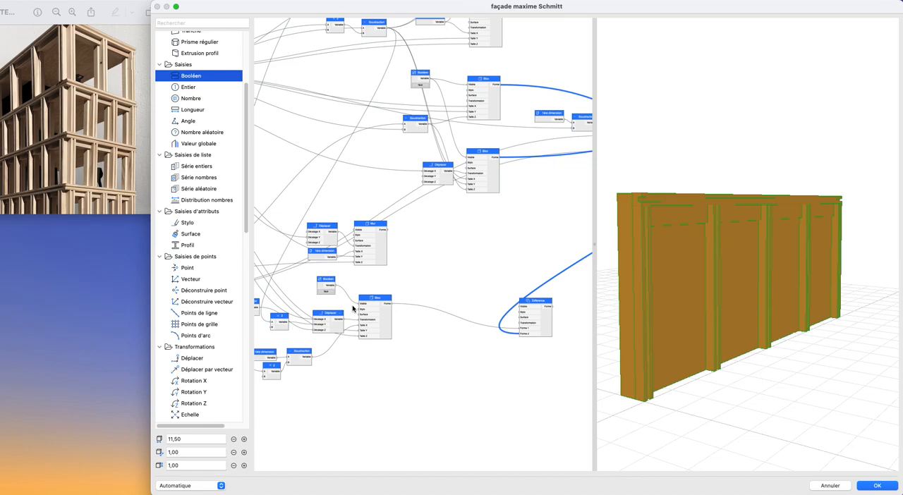
scroll(695, 215, "up", 5)
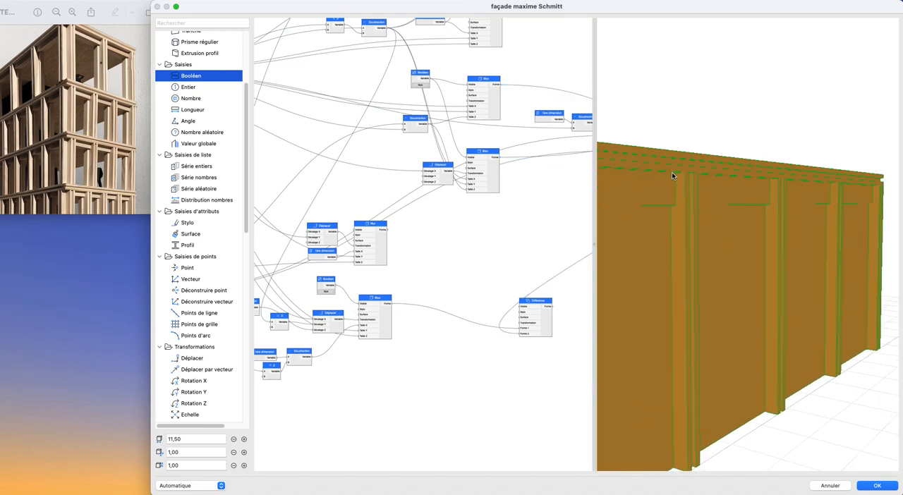
left_click_drag(701, 247, 608, 362)
scroll(487, 371, "down", 2)
- Move the new Différence node over to the far side of the graph, near Profil I poteaux
middle_click_drag(487, 371, 325, 344)
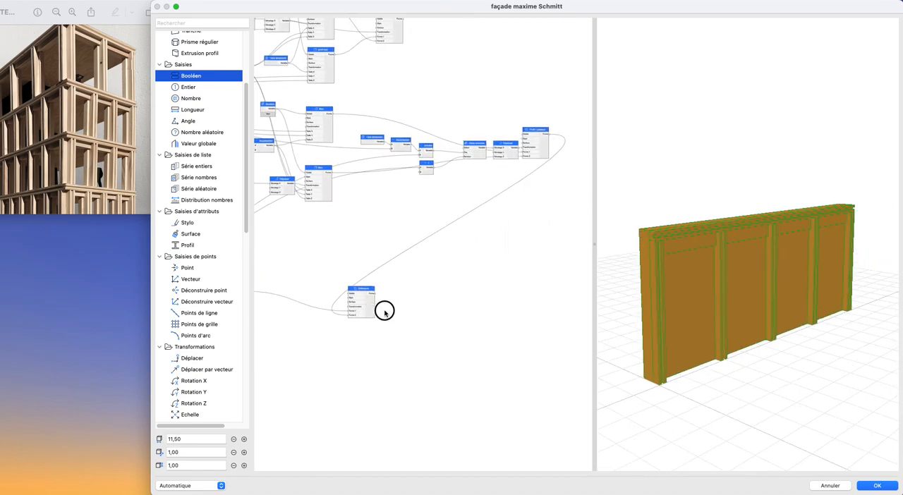
left_click_drag(370, 313, 584, 220)
scroll(423, 310, "down", 2)
middle_click_drag(421, 312, 463, 296)
- Move the separate Bloc with its Déplacer and 1ère dimension nodes well below the rest of the graph
scroll(428, 308, "up", 5)
scroll(463, 296, "down", 2)
scroll(463, 297, "down", 2)
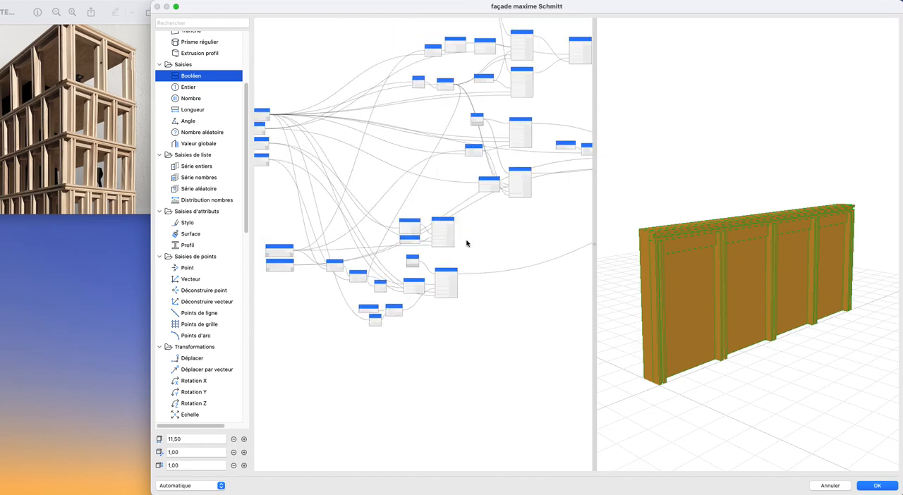
scroll(463, 249, "up", 2)
left_click_drag(349, 197, 445, 235)
left_click_drag(339, 182, 464, 256)
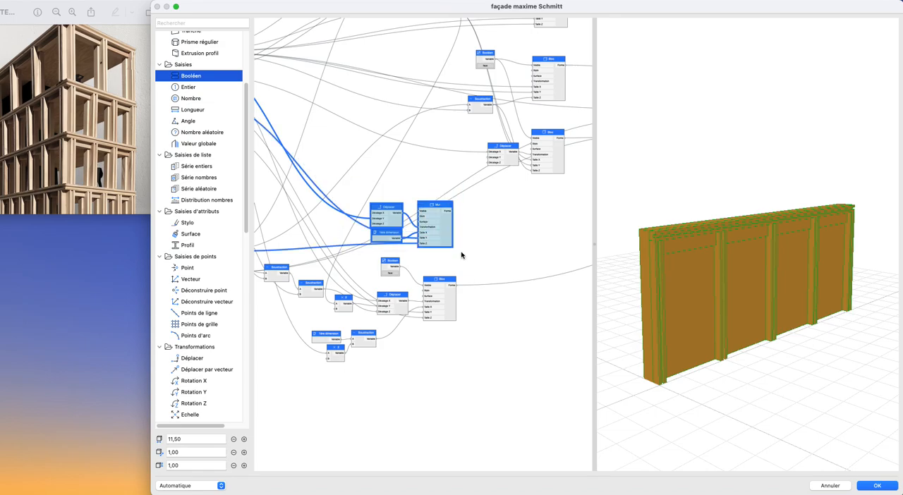
scroll(441, 212, "down", 3)
left_click_drag(441, 210, 467, 359)
left_click(369, 248)
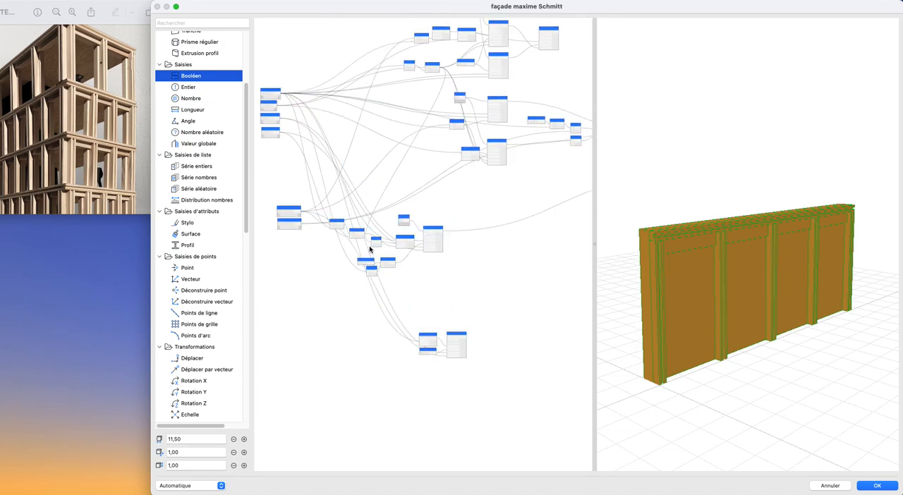
- Move the upper wall block's whole node chain to directly beneath the post nodes
left_click_drag(421, 267, 509, 318)
scroll(470, 245, "up", 5)
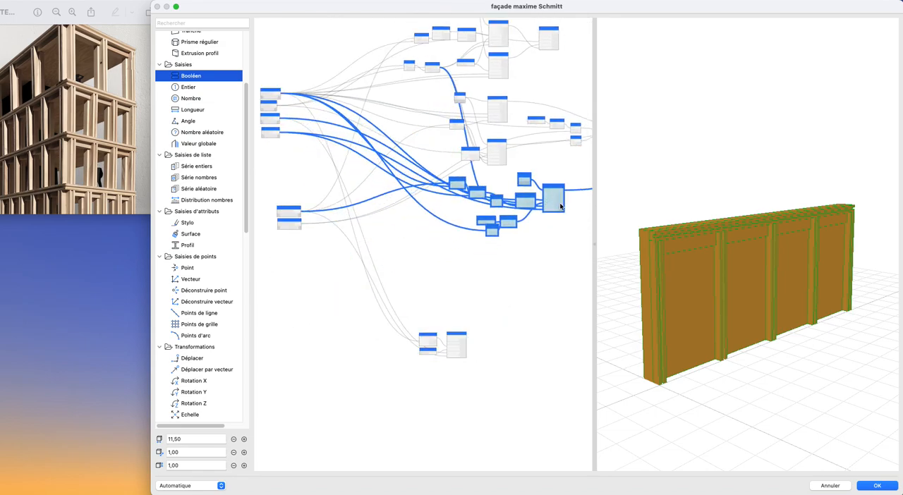
left_click(484, 264)
- Create a new group from the beam nodes, from the Booléen and Soustraction nodes through to the final profile node
scroll(534, 362, "up", 5)
scroll(477, 323, "up", 1)
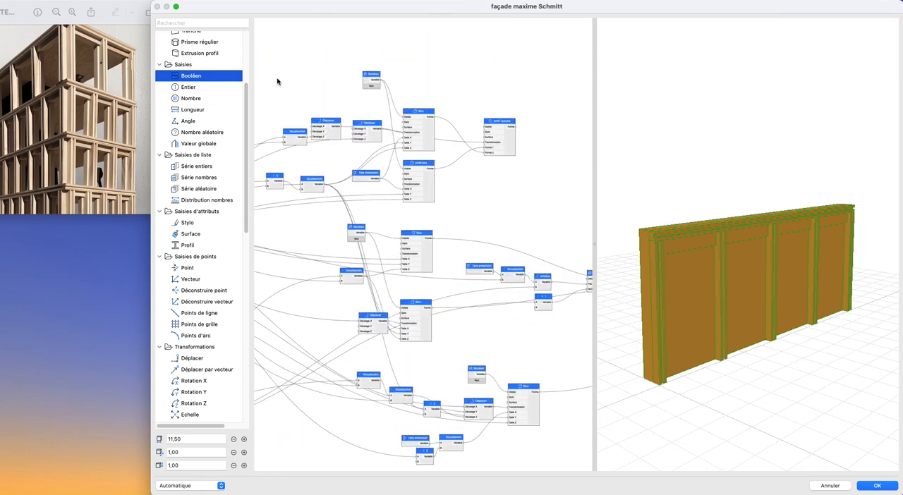
middle_click_drag(276, 79, 364, 88)
left_click_drag(286, 51, 545, 206)
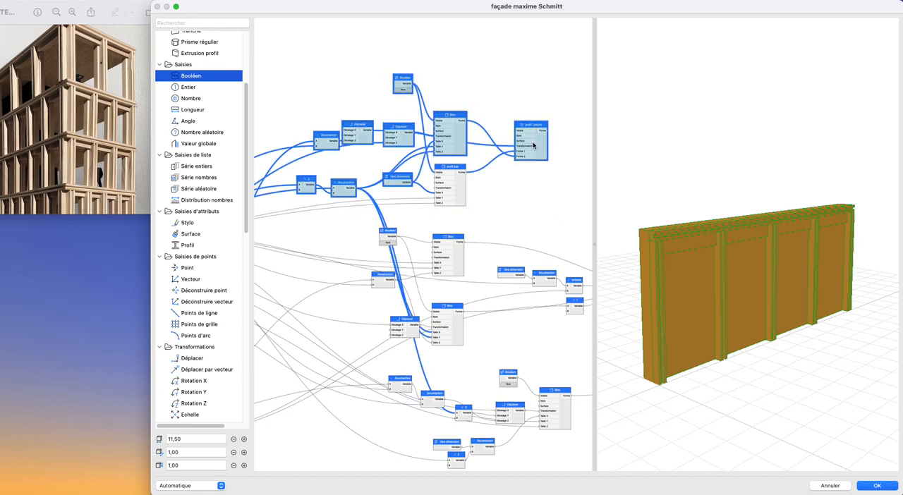
right_click(540, 147)
mouse_move(565, 182)
left_click(621, 182)
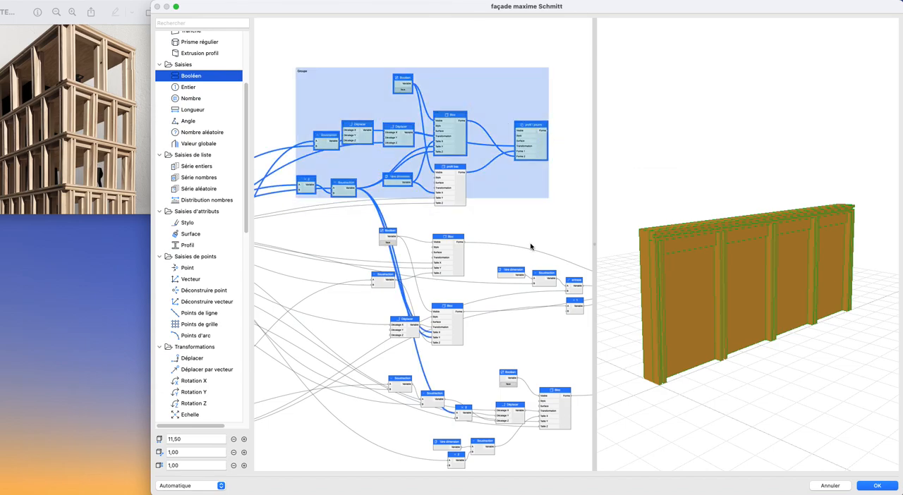
- Create a new group from the post nodes, including Profil I poteaux
scroll(468, 222, "down", 3)
left_click(435, 181)
left_click_drag(283, 171, 583, 277)
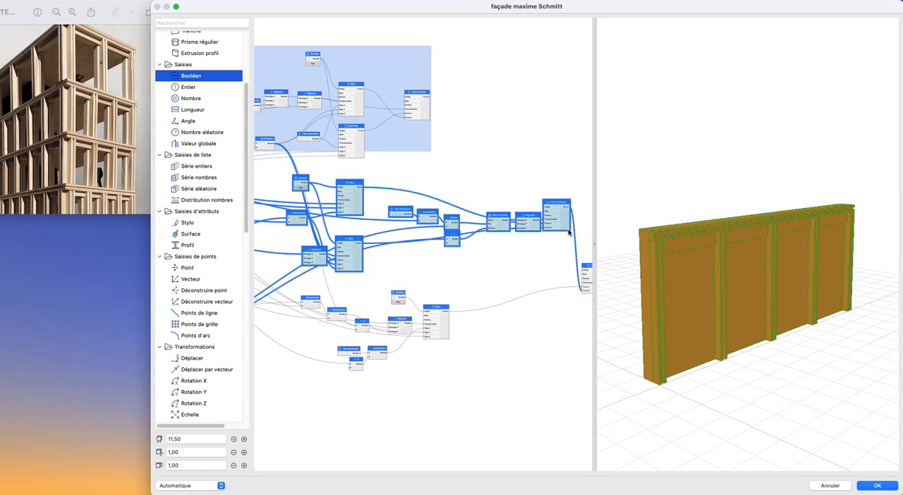
right_click(570, 227)
mouse_move(607, 262)
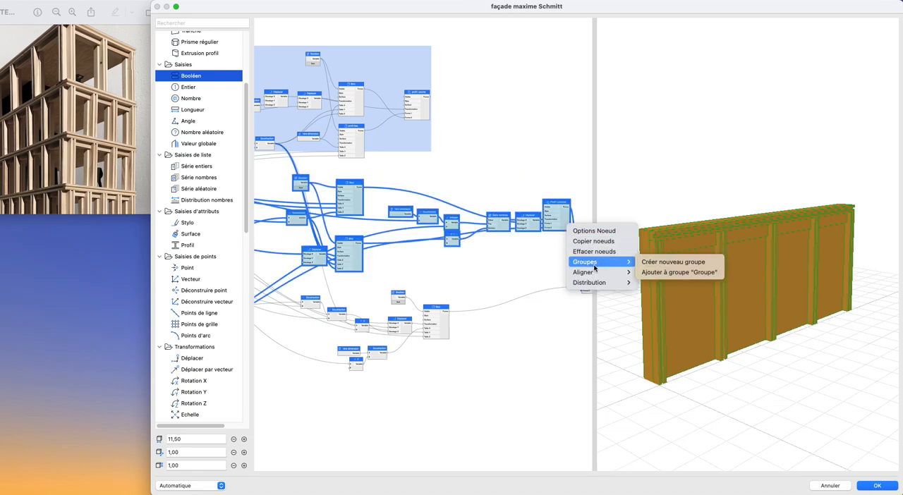
left_click(662, 263)
- Create a new group from the upper wall block's nodes, including its Booléen and Bloc
scroll(445, 254, "down", 3)
left_click_drag(296, 242, 508, 330)
right_click(481, 284)
mouse_move(510, 322)
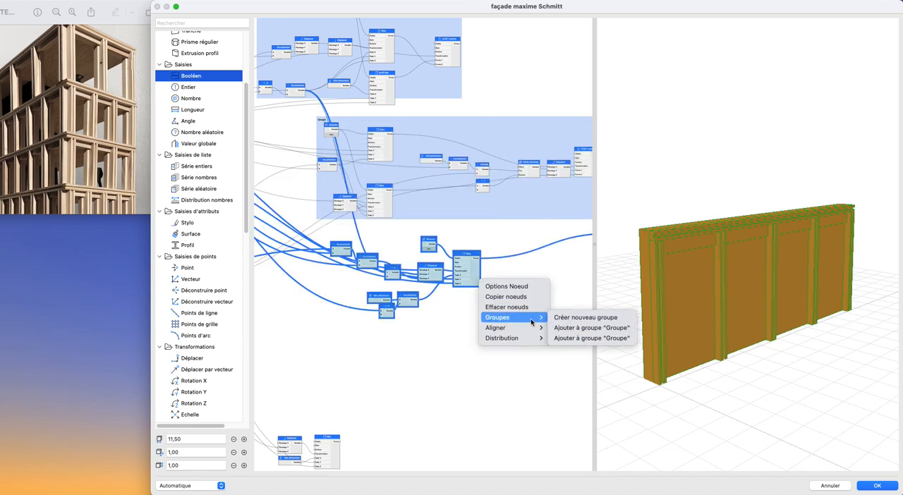
left_click(581, 315)
- Move the ungrouped Différence node down, clear of the posts group and level with the wall group
scroll(487, 292, "right", 3)
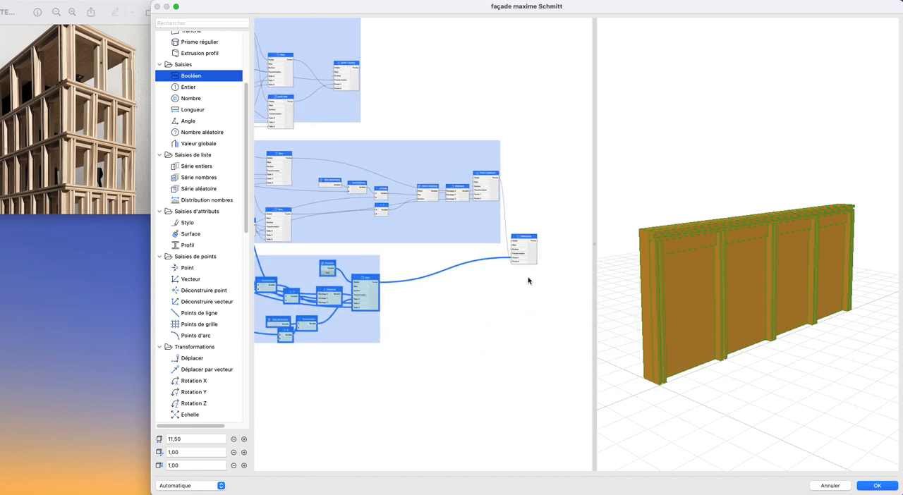
left_click_drag(536, 254, 529, 304)
scroll(535, 301, "down", 2)
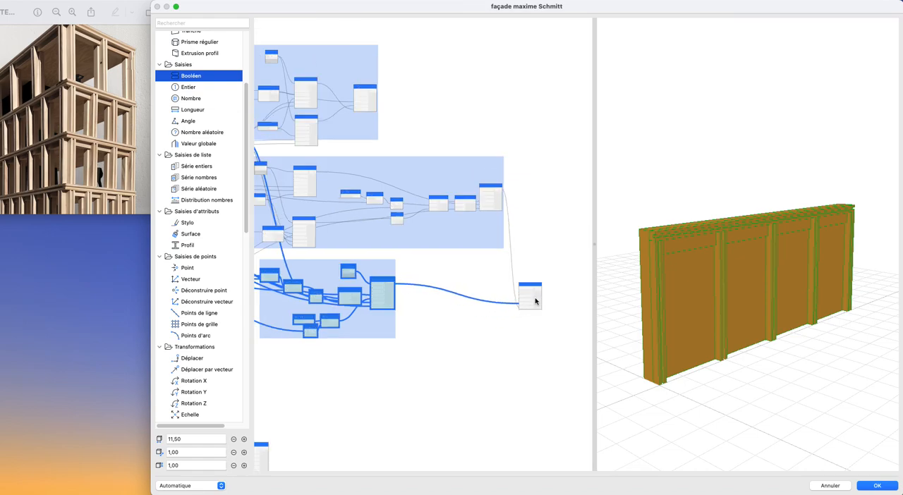
left_click(537, 301)
- Rename the group containing the beam nodes as Poutre
scroll(488, 343, "up", 2)
scroll(488, 343, "left", 3)
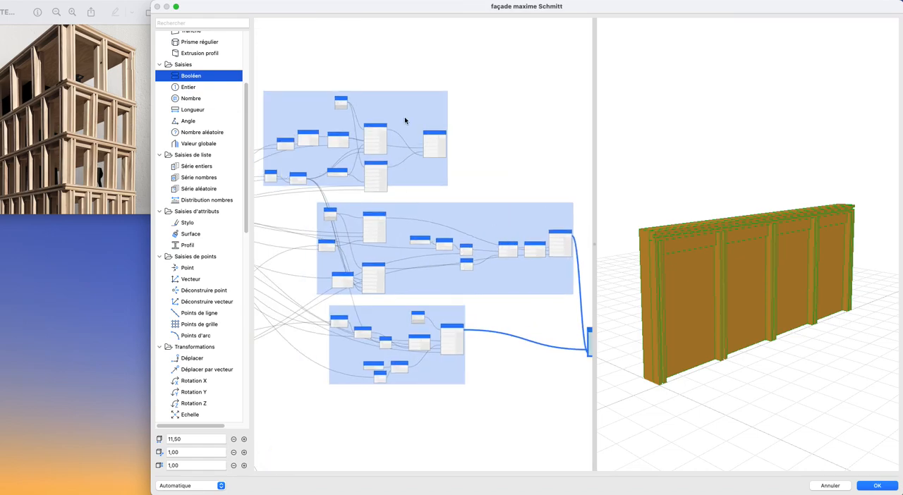
scroll(424, 199, "up", 4)
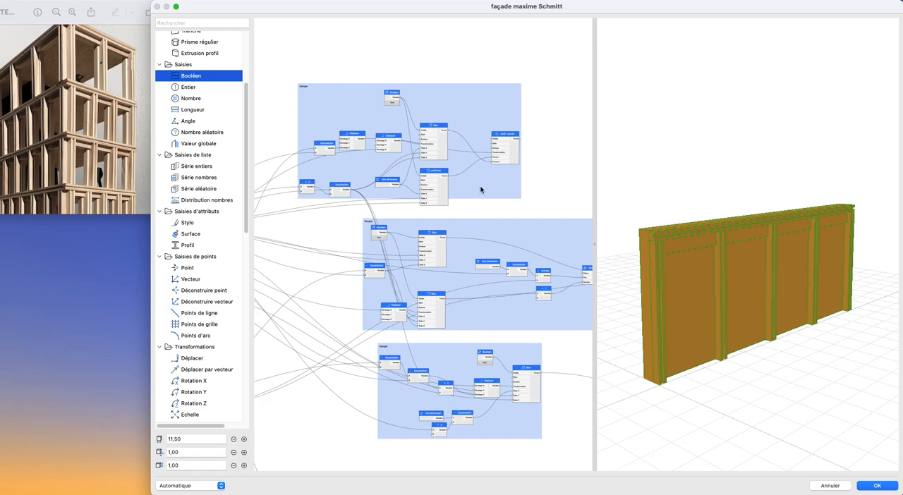
double_click(481, 189)
type("Poutre")
key("Return")
- Rename the group containing the post nodes as Poteaux
double_click(510, 230)
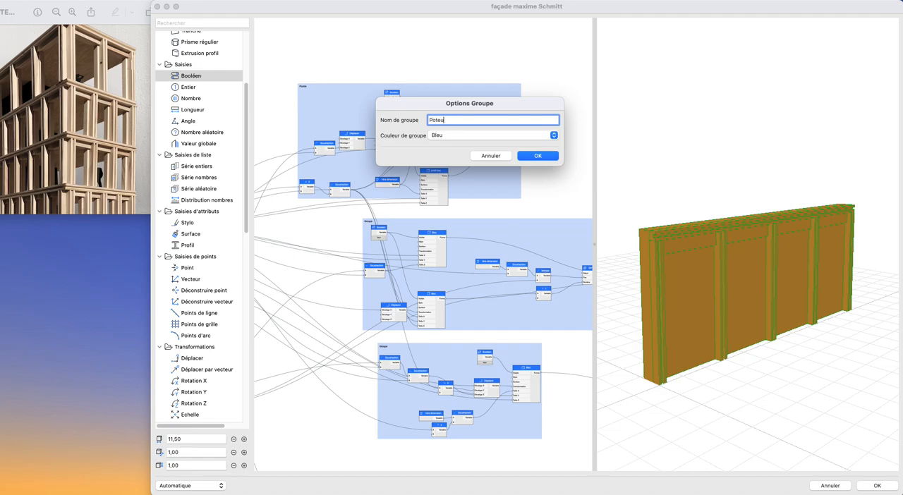
type("Poteaux")
key("Return")
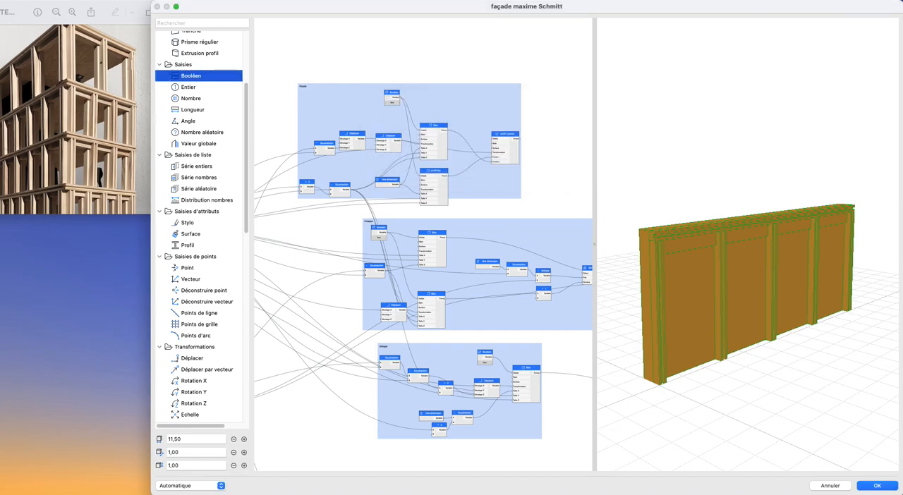
- Add the lower beam block node to the Poutre group
scroll(423, 247, "right", 5)
scroll(423, 247, "down", 1)
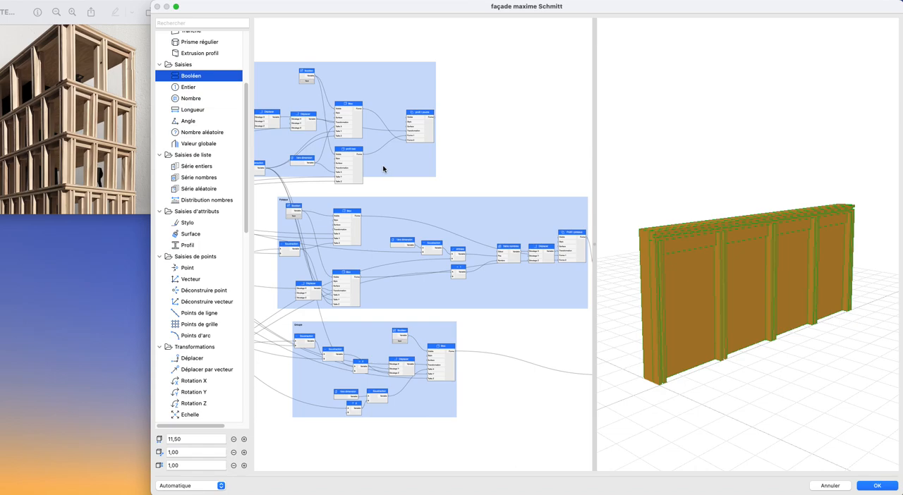
left_click(362, 172)
right_click(362, 168)
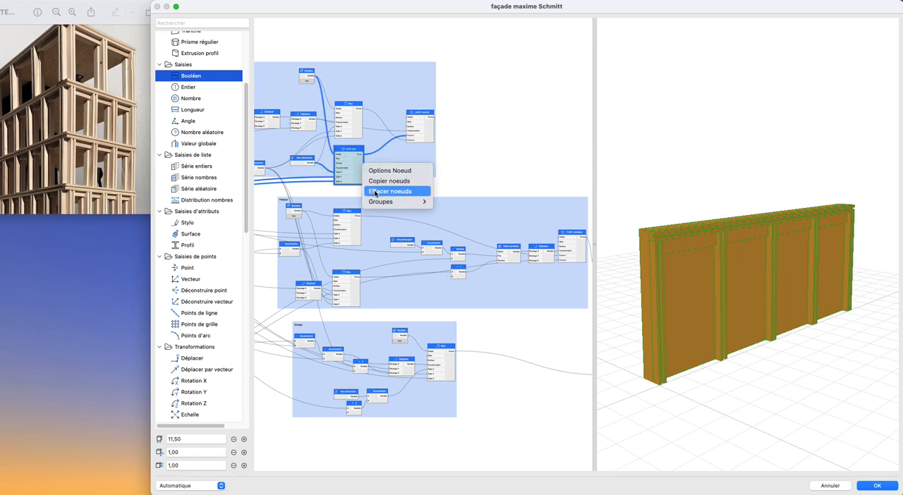
mouse_move(416, 202)
left_click(476, 211)
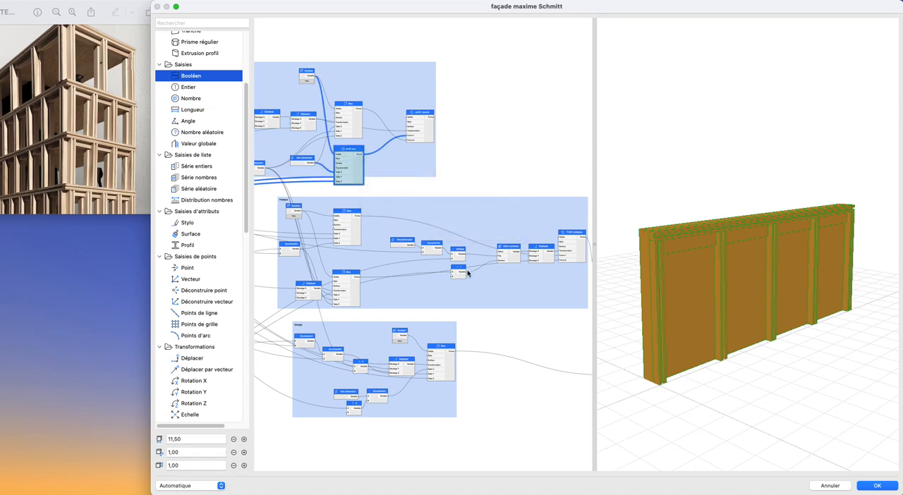
scroll(454, 211, "down", 4)
scroll(454, 211, "right", 2)
scroll(445, 277, "left", 2)
scroll(445, 278, "down", 1)
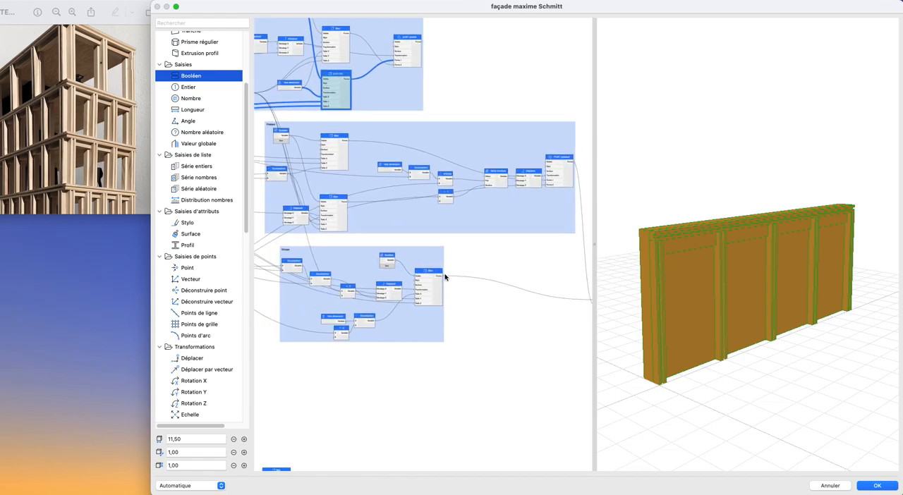
- Rename the group below the Poteaux group, containing the lintel block nodes, as linteau
double_click(343, 255)
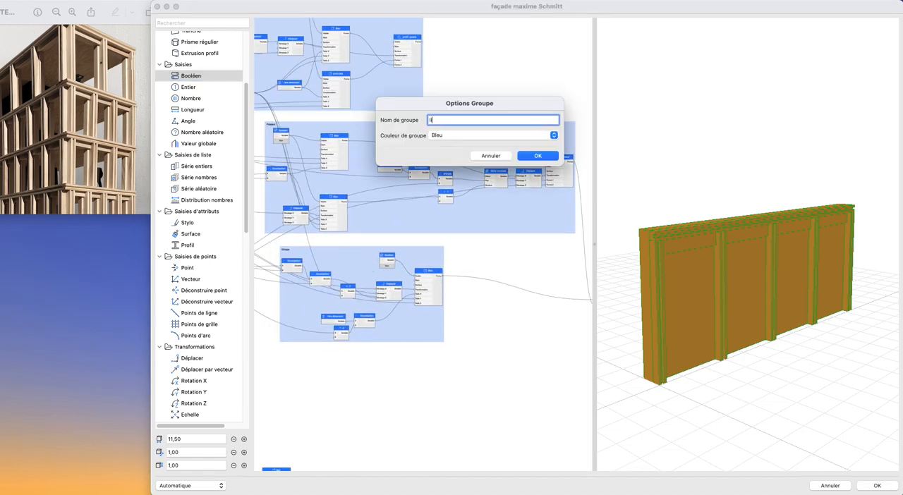
type("linteau")
key("Return")
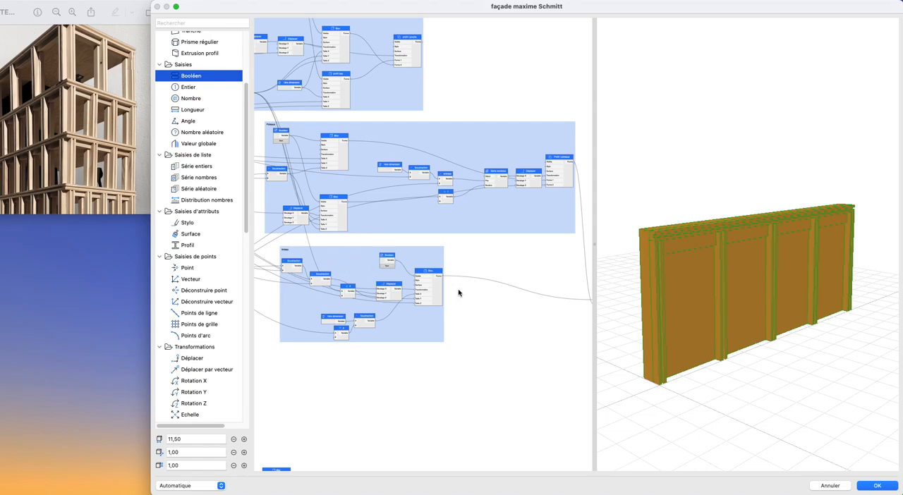
- Add the ungrouped Différence node to the linteau group
scroll(441, 294, "right", 5)
left_click(549, 292)
right_click(557, 302)
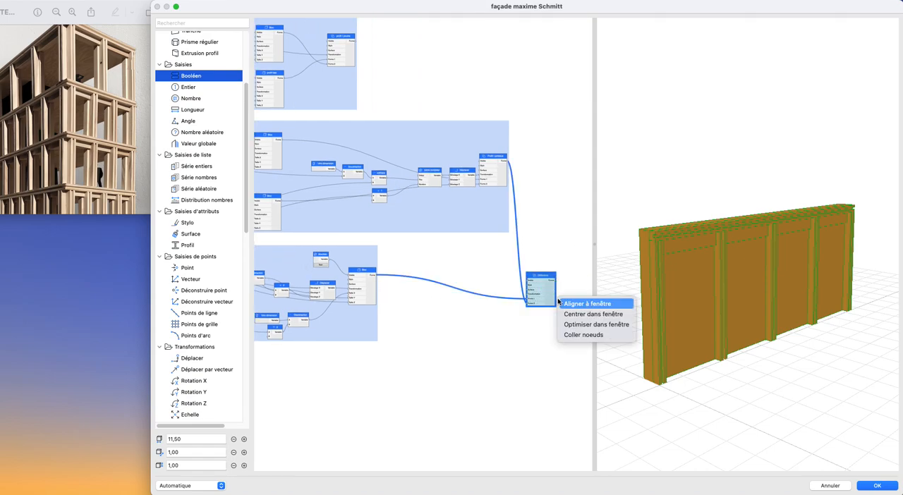
key("Escape")
right_click(552, 300)
mouse_move(581, 336)
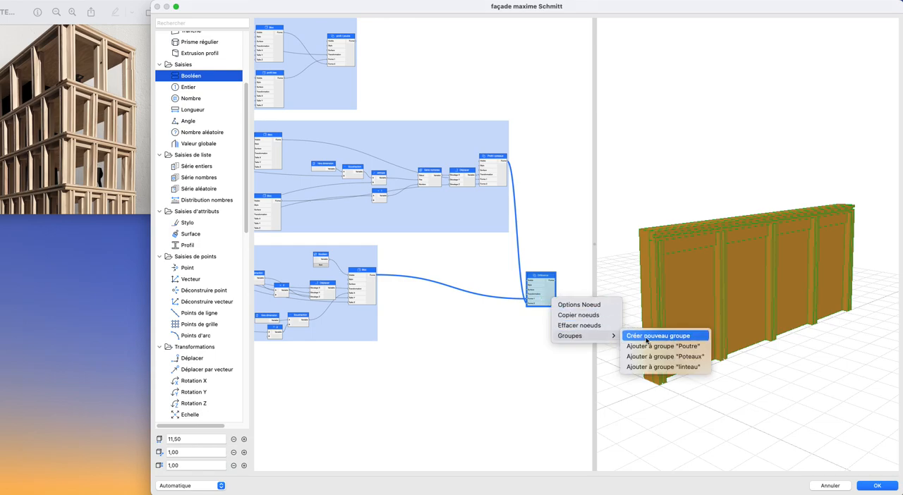
left_click(635, 367)
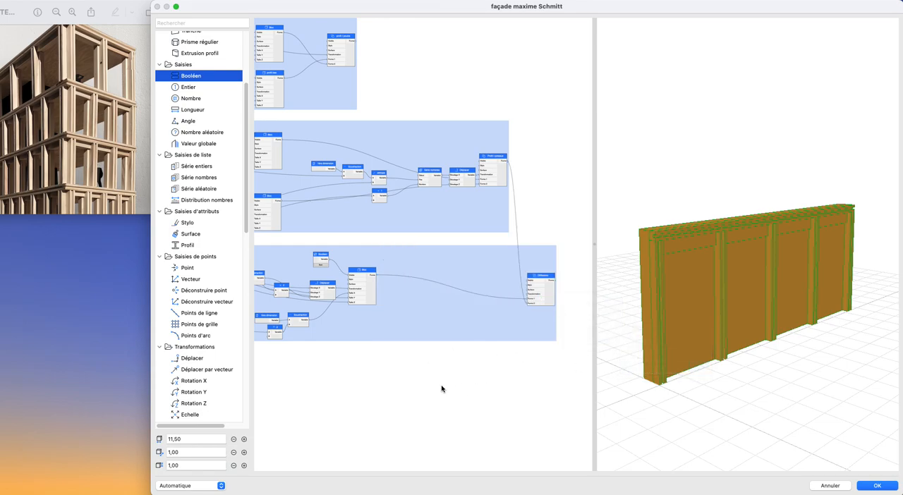
- Move the Mur node with its Déplacer and 1ère dimension nodes up to just below the linteau group
scroll(442, 389, "down", 10)
scroll(442, 389, "left", 8)
left_click(446, 346)
left_click_drag(446, 346, 508, 222)
scroll(545, 205, "up", 2)
middle_click_drag(546, 205, 421, 244)
left_click(451, 285)
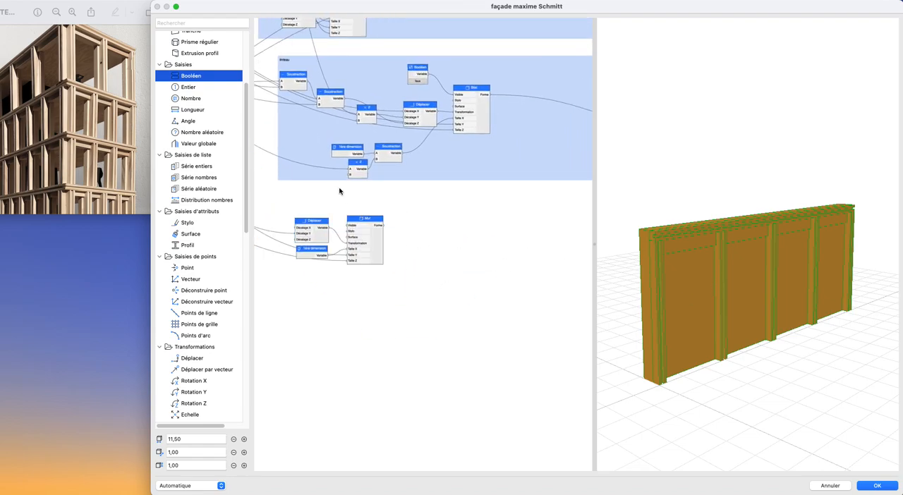
- Add a new Bloc node just below the Mur node
scroll(188, 228, "up", 5)
left_click_drag(186, 93, 358, 344)
middle_click_drag(345, 342, 491, 335)
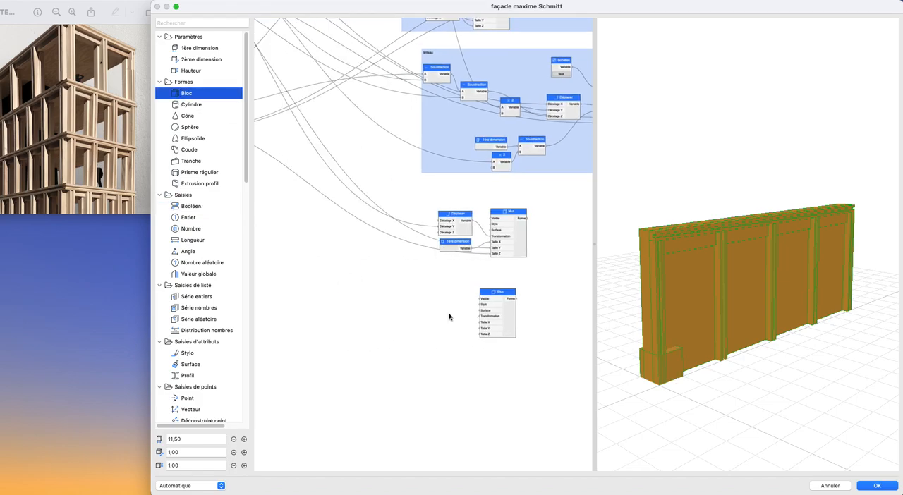
scroll(441, 318, "down", 6)
middle_click_drag(440, 319, 326, 342)
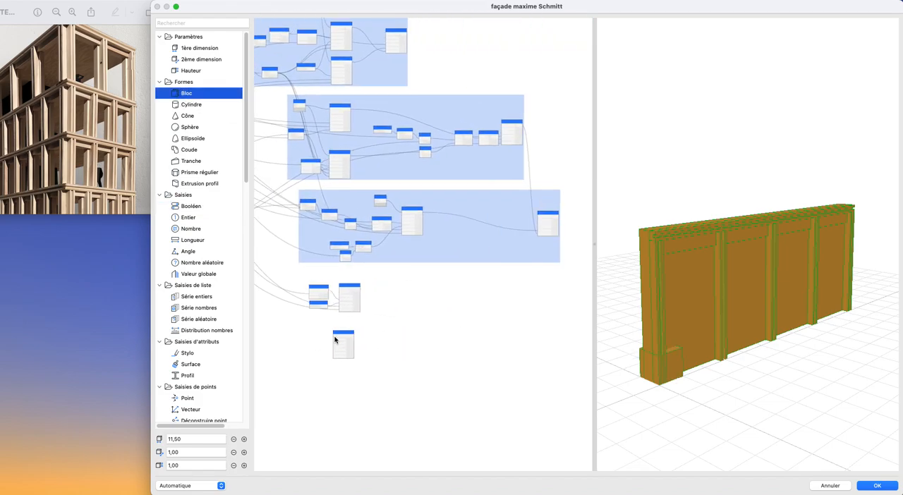
- Connect the linteau group's second Soustraction, which feeds the lintel's Déplacer, to Taille Z of the new Bloc node
scroll(389, 325, "up", 4)
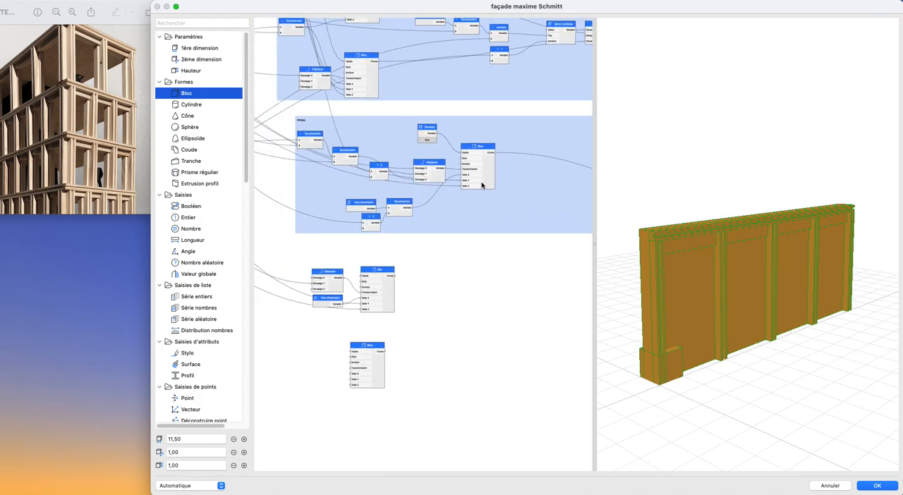
left_click(487, 175)
left_click(435, 175)
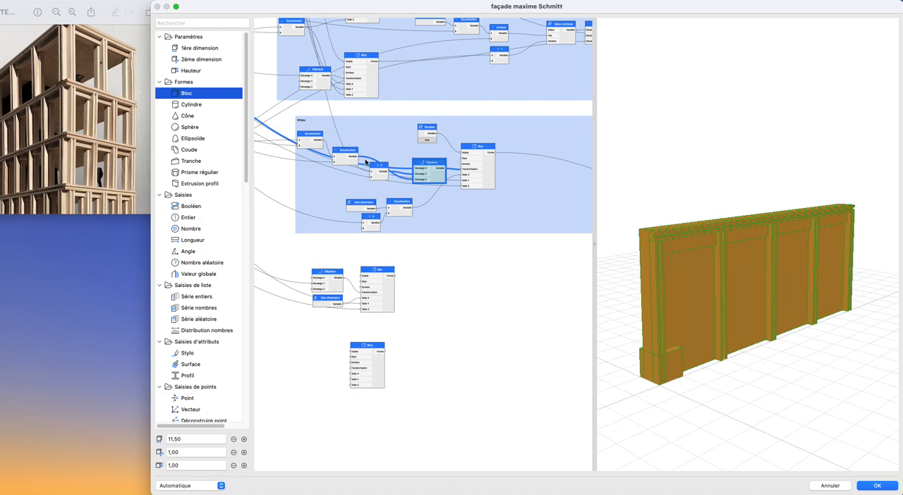
left_click_drag(360, 159, 439, 364)
scroll(732, 319, "up", 5)
left_click_drag(720, 323, 739, 308)
scroll(430, 318, "down", 2)
middle_click_drag(371, 317, 448, 296)
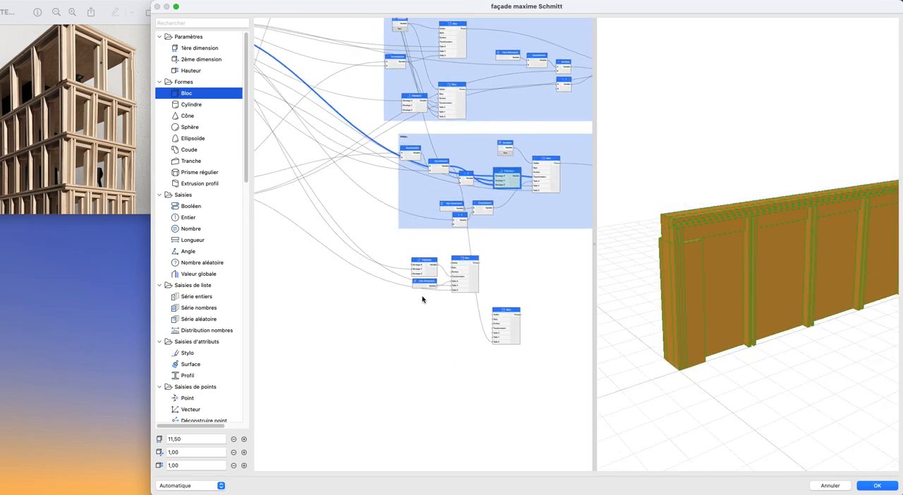
scroll(372, 289, "down", 2)
middle_click_drag(372, 289, 595, 287)
scroll(465, 253, "up", 5)
middle_click_drag(445, 183, 392, 201)
left_click(375, 232)
key("super+c")
key("super+v")
left_click_drag(415, 242, 374, 254)
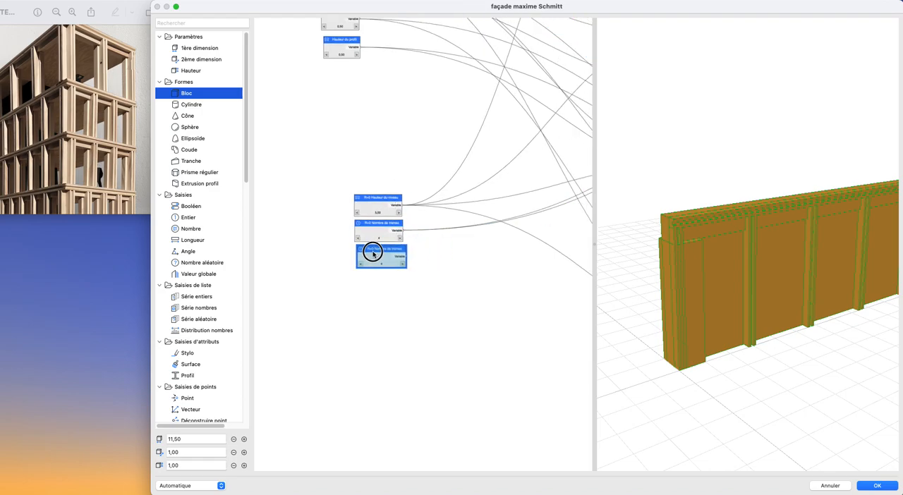
double_click(372, 252)
left_click(442, 120)
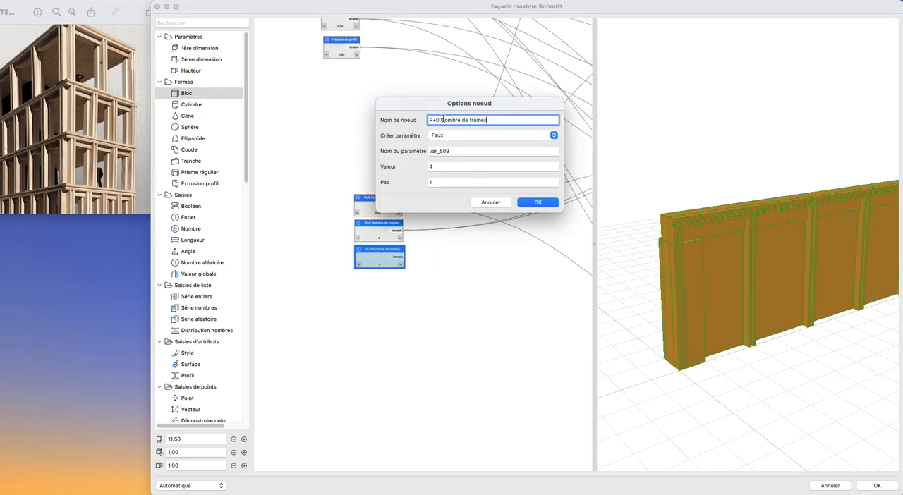
left_click_drag(442, 120, 532, 118)
type("Largeur")
key("Return")
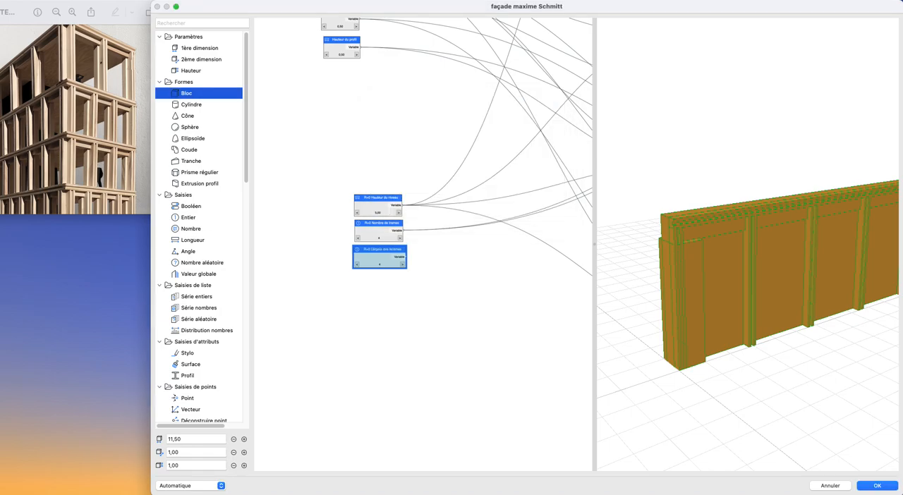
scroll(425, 228, "up", 1)
key("Delete")
- Duplicate the R+0 Hauteur du niveau node and place the copy under R+0 Nombre de trames
left_click(366, 197)
key("super+c")
key("super+v")
left_click_drag(405, 249, 360, 262)
- Rename the copied length node as R+0 Largeur des fenêtres and set its value to 2,00
double_click(361, 262)
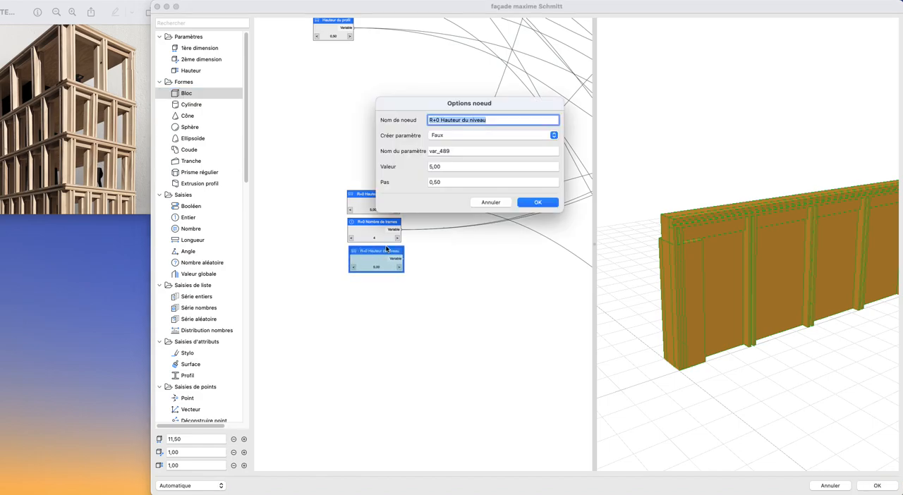
left_click_drag(444, 120, 517, 115)
key("BackSpace")
key("BackSpace")
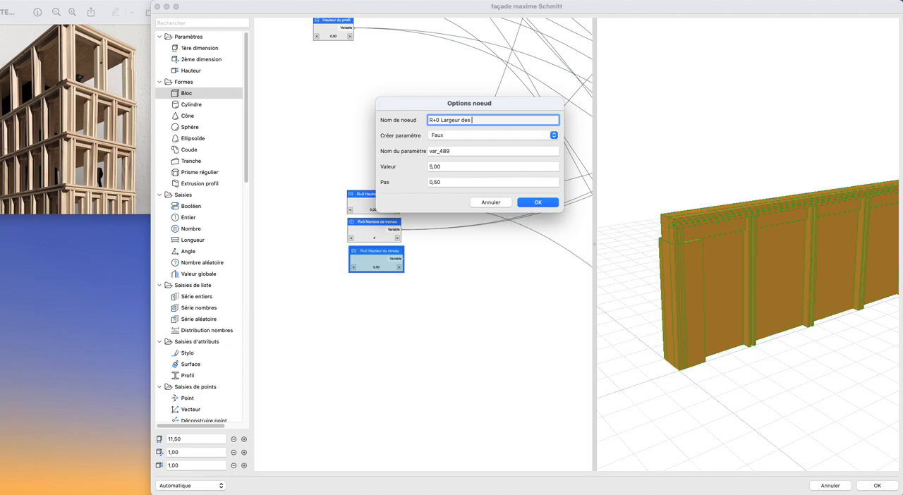
key("Return")
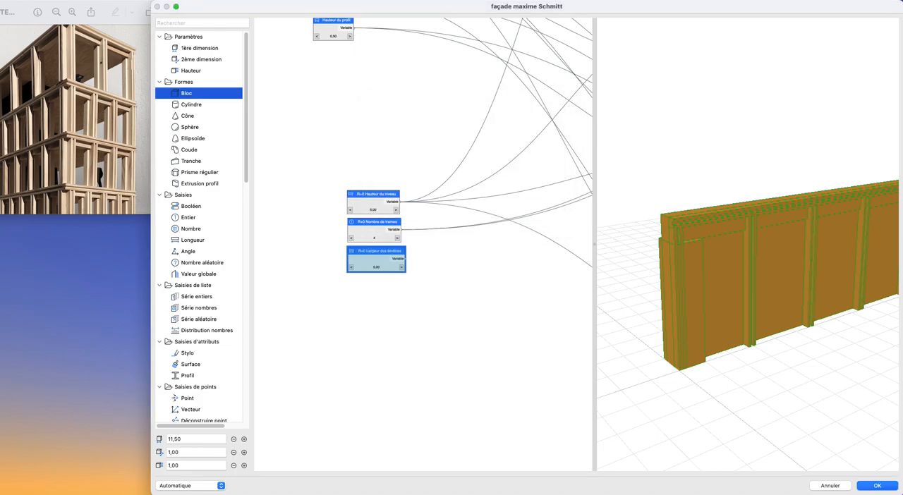
scroll(378, 255, "up", 5)
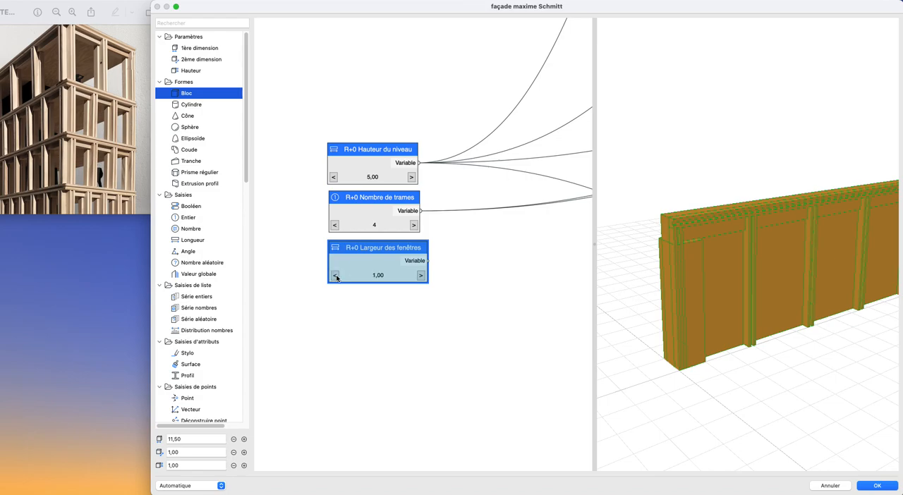
scroll(424, 281, "down", 4)
- Connect R+0 Largeur des fenêtres to Taille X of the new Bloc node and check the block's width in the preview
middle_click_drag(425, 279, 294, 255)
left_click_drag(299, 247, 372, 294)
scroll(372, 295, "down", 1)
scroll(372, 295, "down", 3)
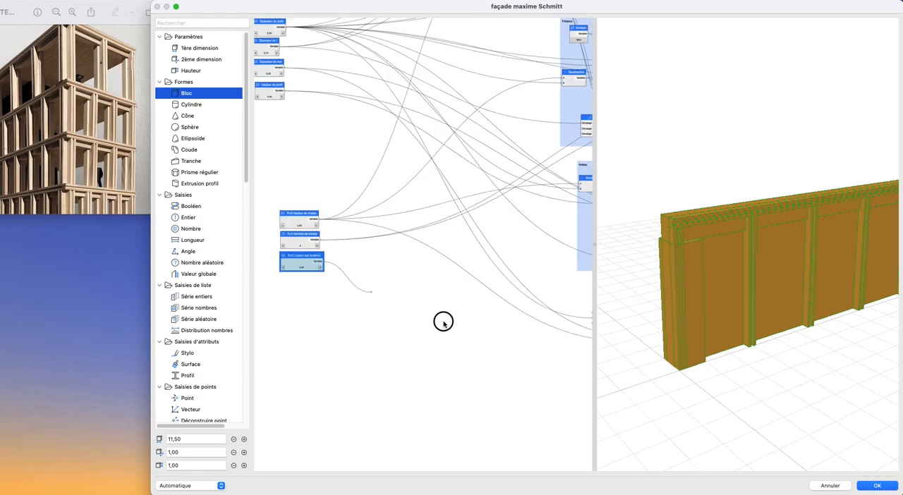
middle_click_drag(521, 329, 276, 282)
left_click_drag(446, 336, 432, 337)
left_click_drag(716, 310, 744, 310)
scroll(354, 266, "down", 3)
middle_click_drag(354, 266, 440, 272)
scroll(517, 328, "up", 5)
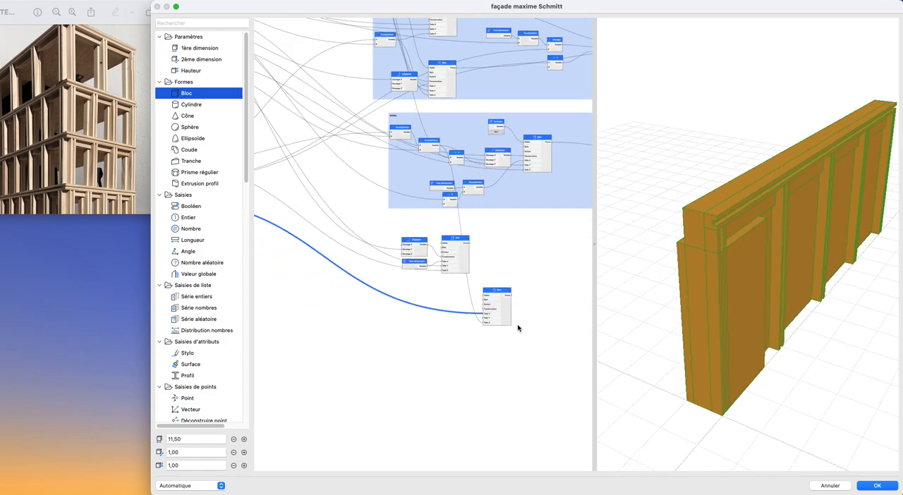
- Add an Addition node beside the new Bloc node and connect its output to Taille Y
scroll(204, 248, "down", 10)
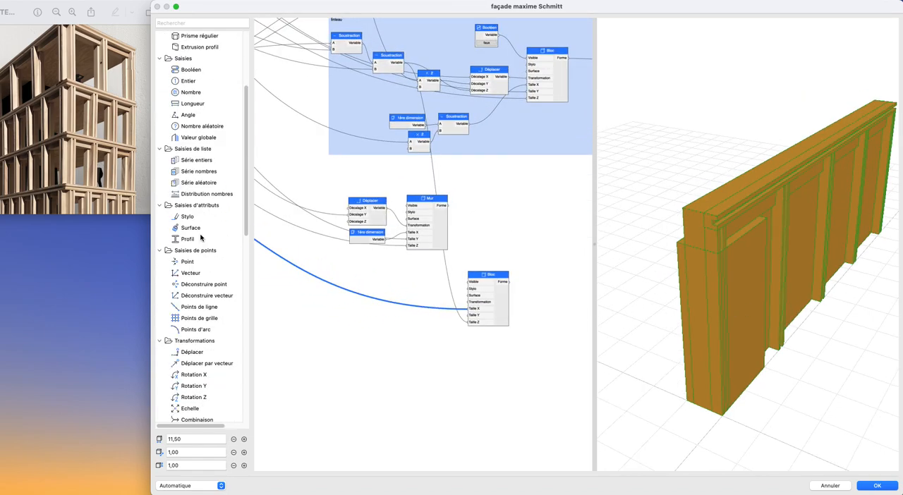
left_click_drag(192, 303, 381, 292)
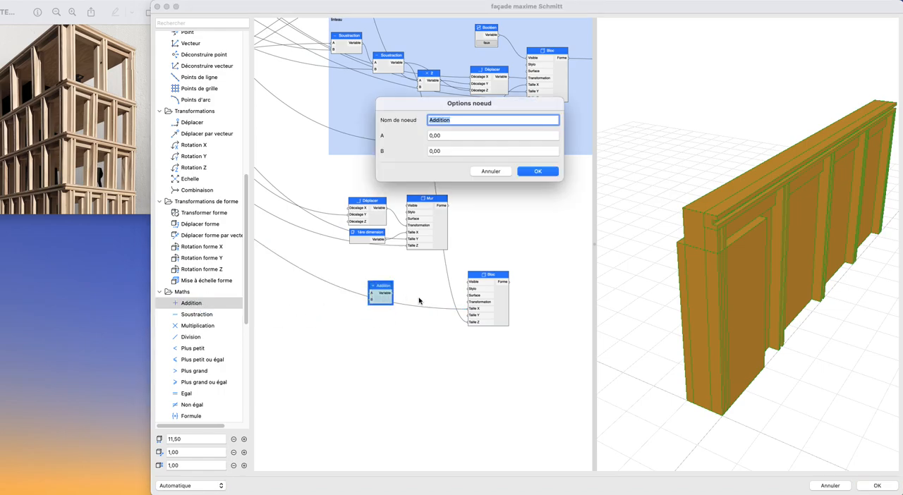
left_click(484, 173)
left_click_drag(380, 302, 423, 322)
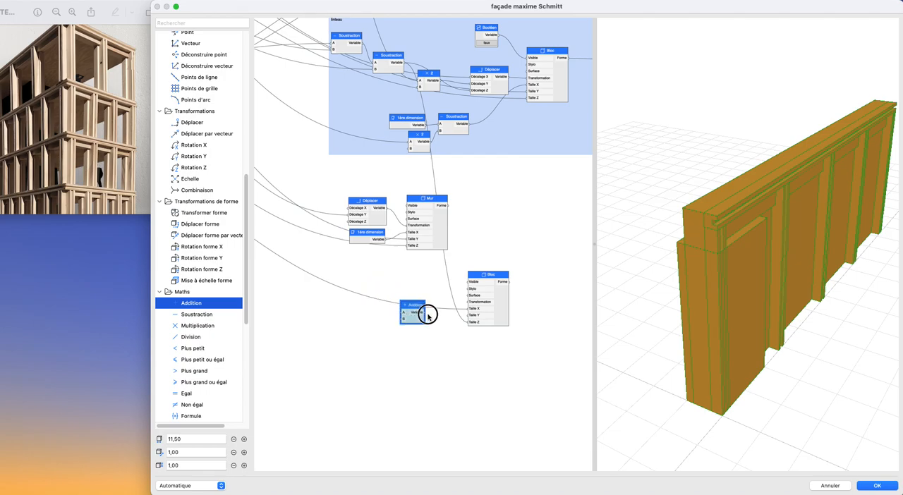
scroll(397, 298, "right", 10)
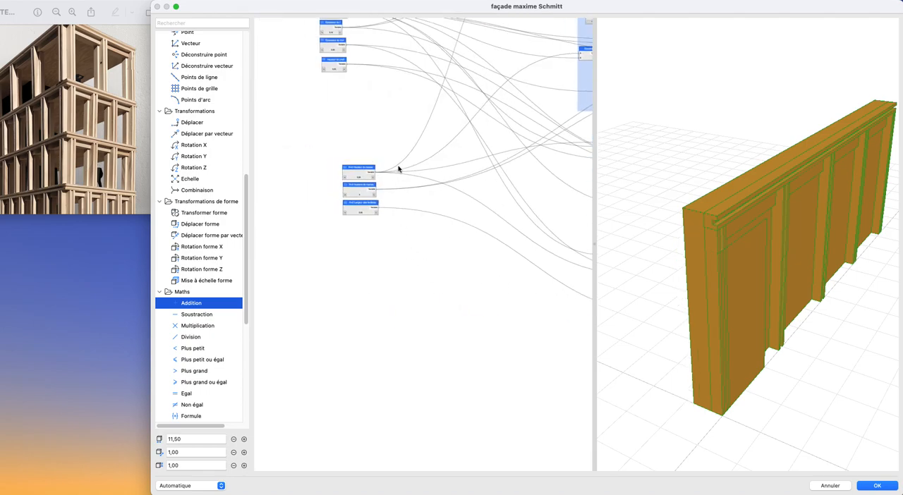
- Connect the Épaisseur du mur parameter to input A of the Addition node
scroll(398, 170, "up", 2)
middle_click_drag(388, 165, 357, 278)
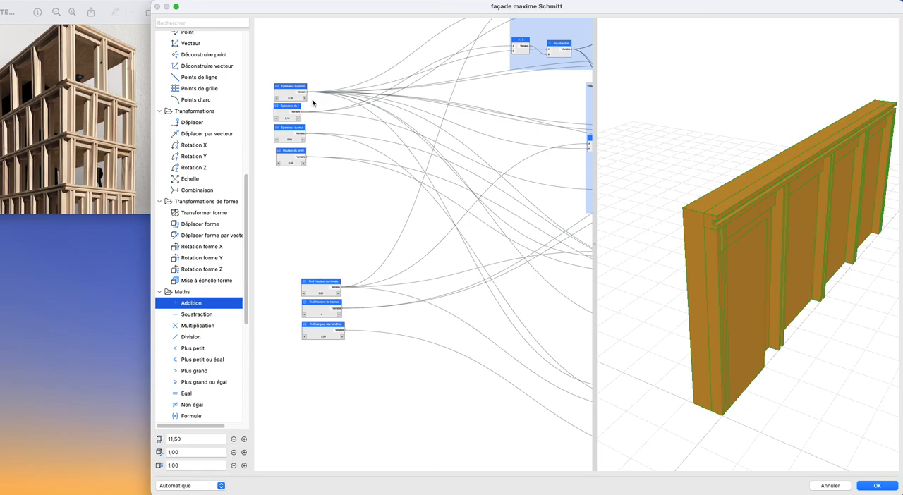
mouse_move(327, 180)
middle_mouse_down()
mouse_move(350, 318)
mouse_move(317, 186)
mouse_move(329, 180)
middle_mouse_up()
scroll(321, 179, "up", 1)
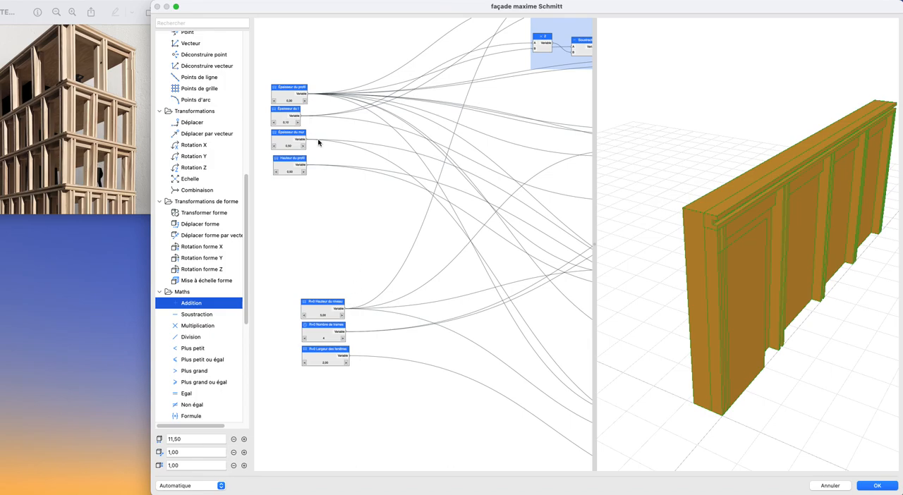
left_click_drag(308, 140, 252, 218)
middle_click_drag(516, 336, 228, 213)
left_click_drag(252, 218, 428, 390)
middle_click_drag(466, 345, 679, 423)
middle_click_drag(283, 168, 371, 220)
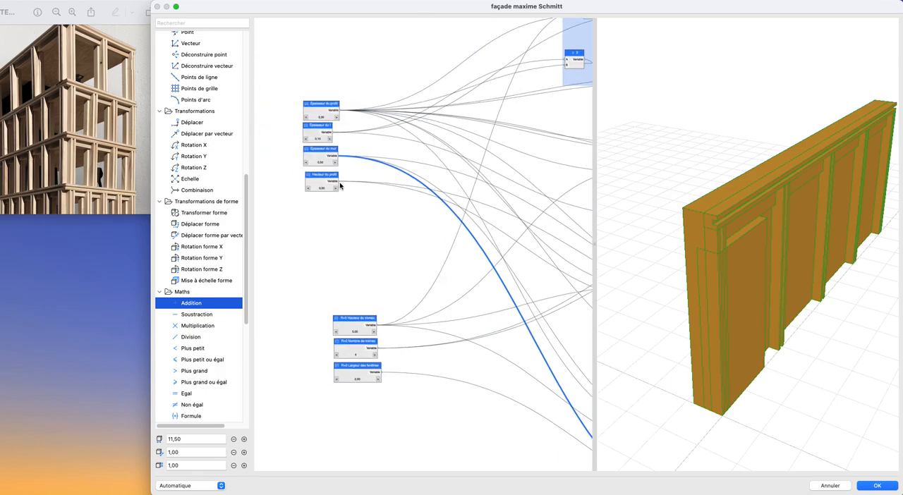
- Connect the Hauteur du profil parameter to input B of the Addition node and check the block's depth in the preview
left_click_drag(341, 183, 367, 299)
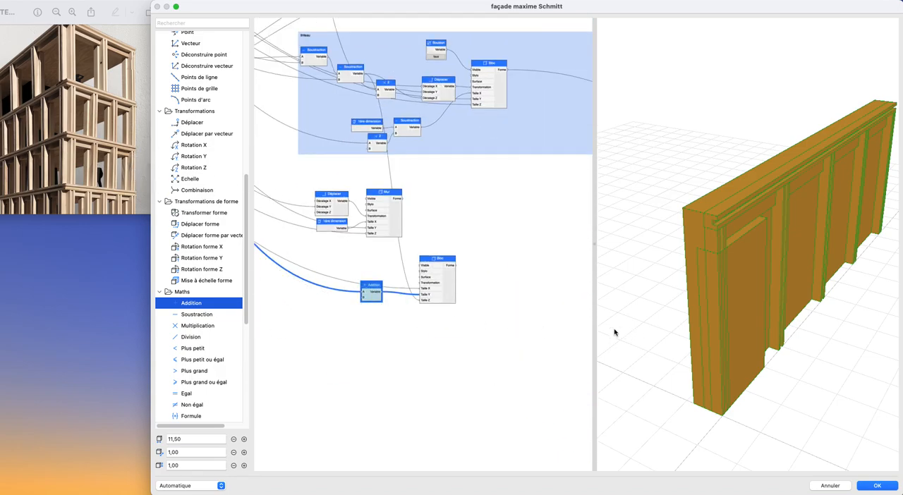
scroll(363, 256, "left", 10)
scroll(363, 257, "up", 7)
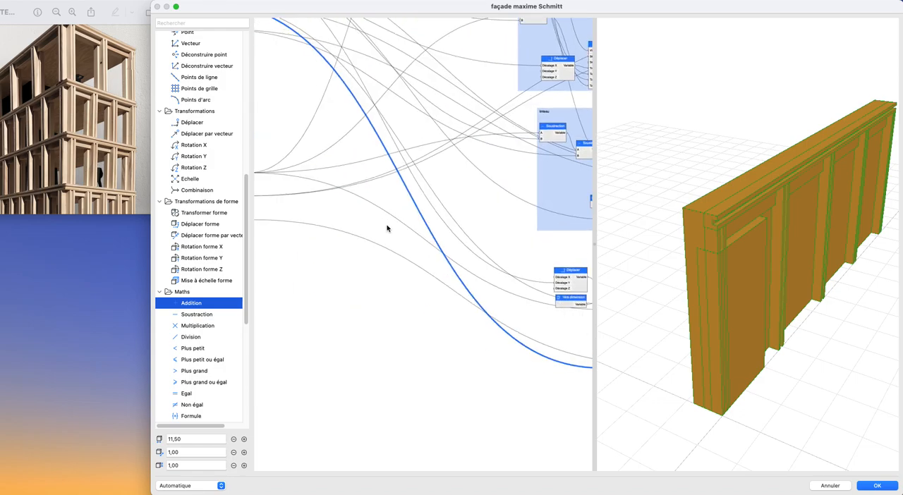
left_click_drag(302, 122, 497, 370)
scroll(278, 204, "right", 5)
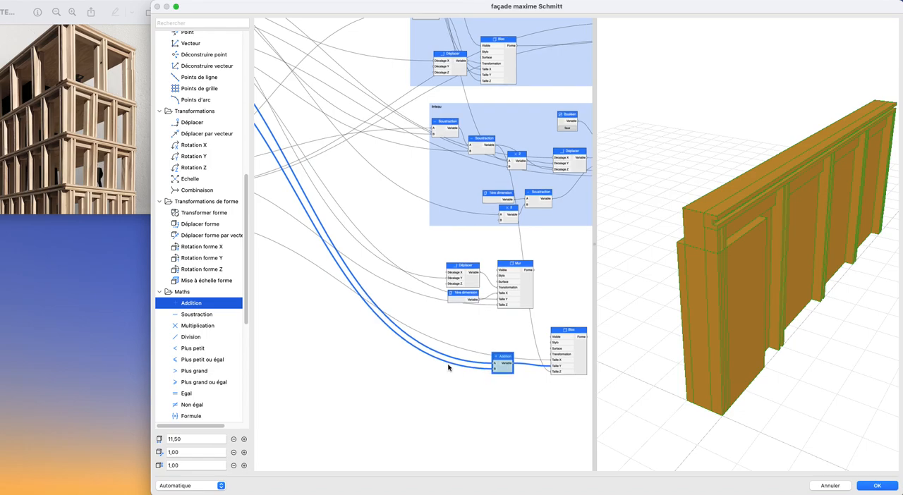
scroll(454, 367, "right", 3)
left_click_drag(740, 337, 709, 330)
mouse_move(713, 339)
left_mouse_down()
mouse_move(730, 336)
mouse_move(694, 343)
mouse_move(730, 337)
left_mouse_up()
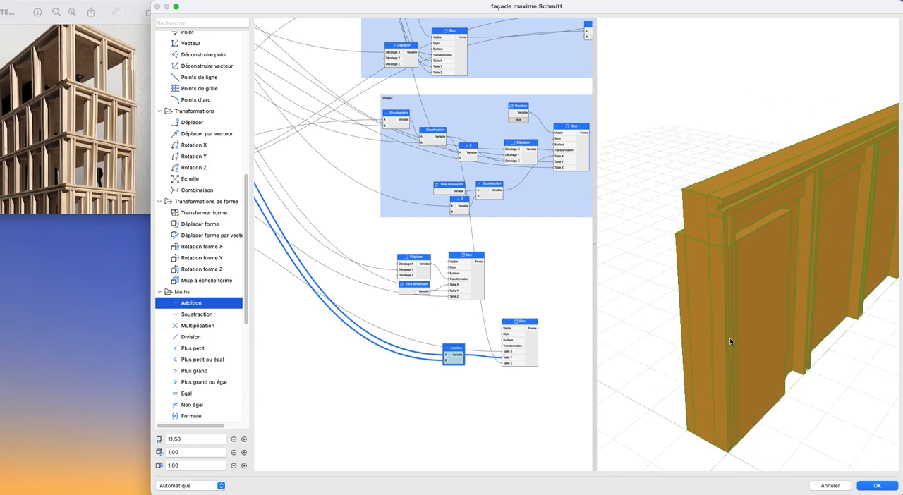
- Vary Hauteur du profil to 1,50 and 1,00, returning it to 0,50, to test its effect on the block's depth
scroll(450, 346, "down", 3)
middle_click_drag(452, 347, 587, 434)
middle_click_drag(335, 274, 374, 290)
scroll(373, 291, "up", 3)
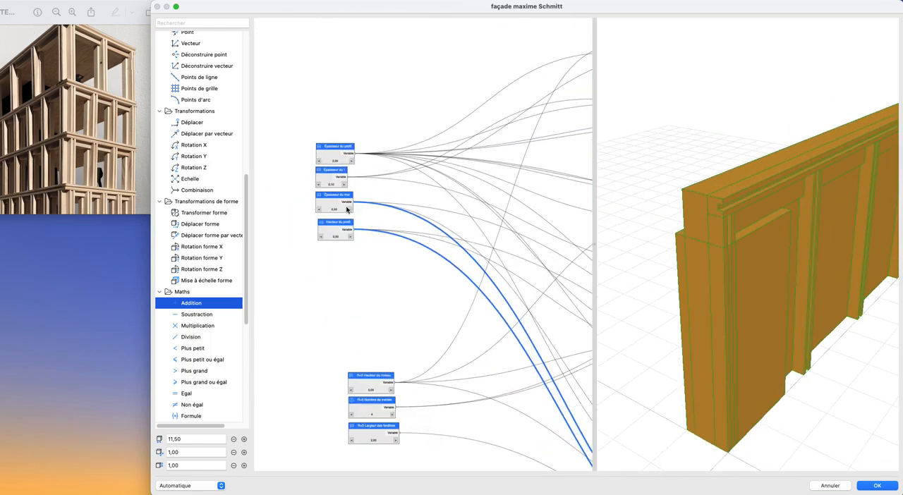
left_click(352, 241)
left_click(352, 241)
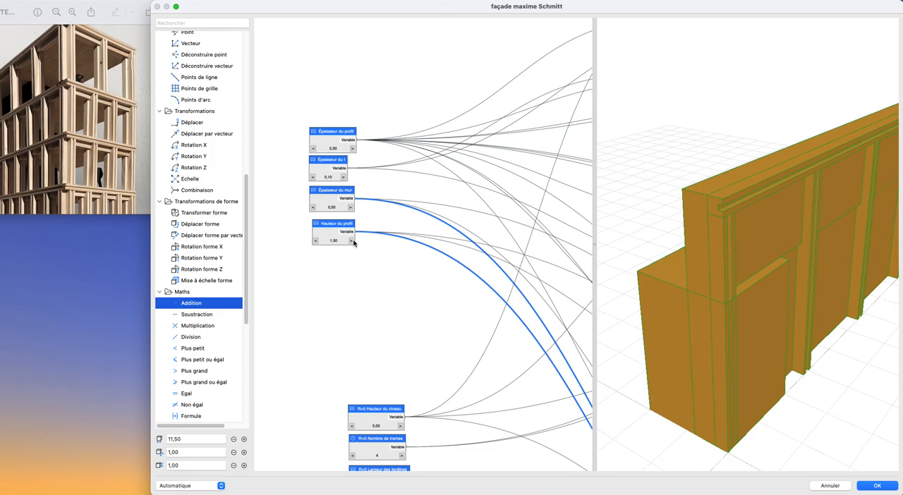
left_click(316, 241)
left_click(315, 241)
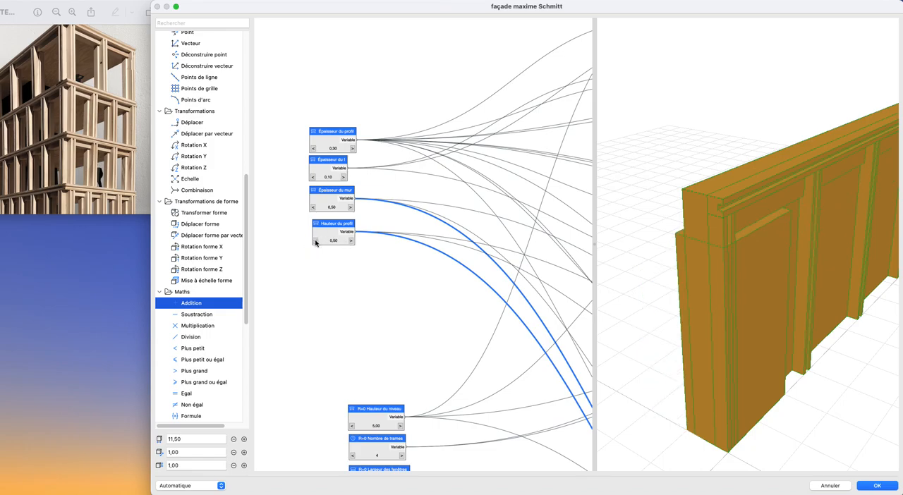
left_click(352, 241)
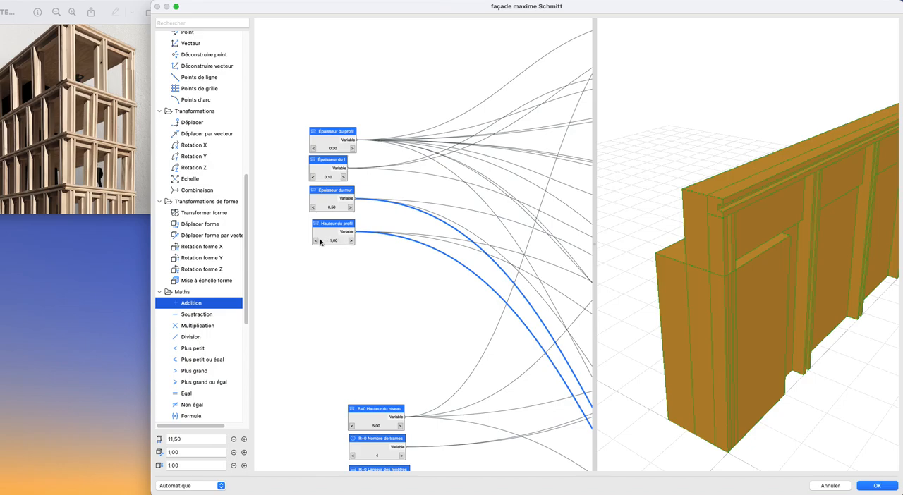
left_click(320, 242)
- Rename the Hauteur du profil parameter node to Hauteur du linteau
double_click(318, 242)
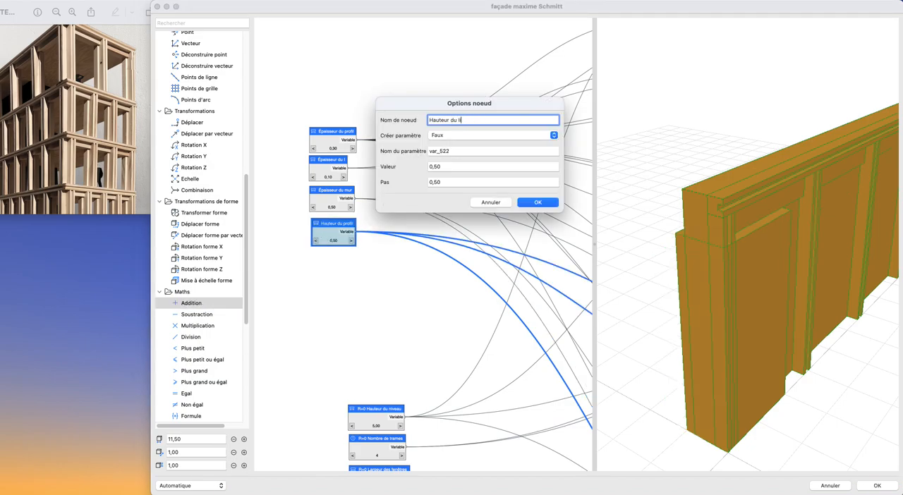
key("Return")
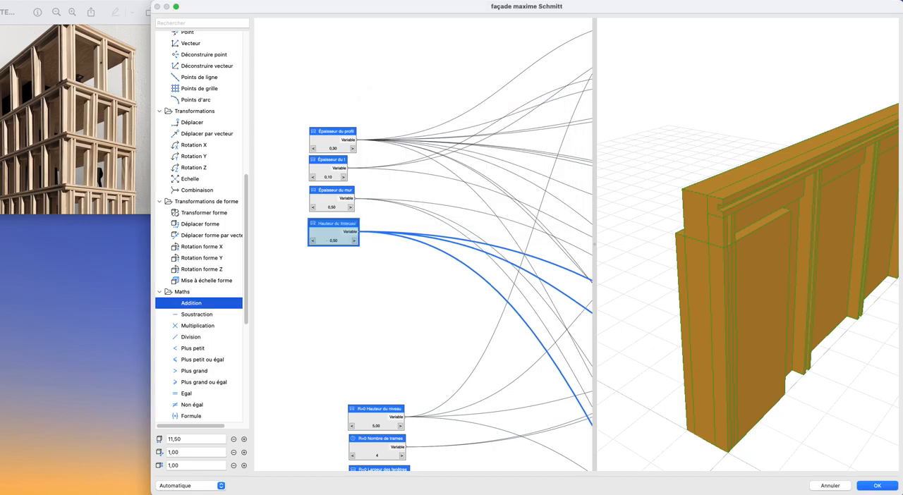
double_click(329, 240)
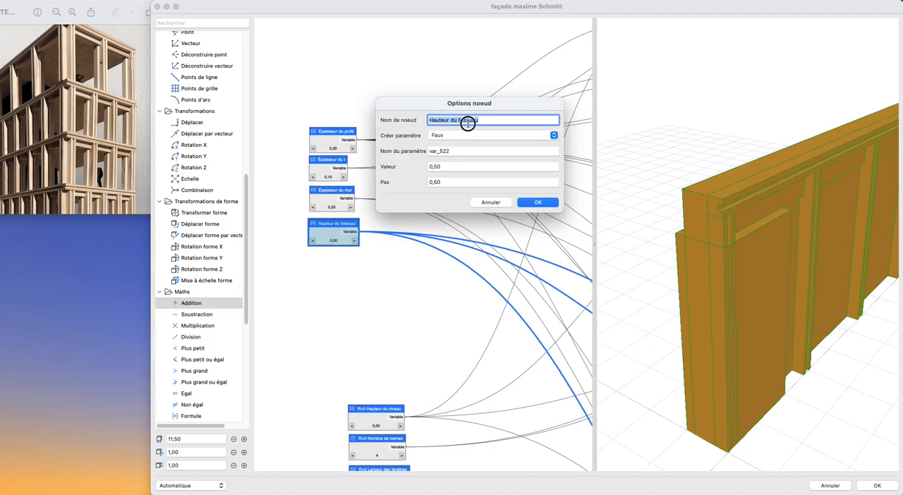
left_click(470, 120)
key("Return")
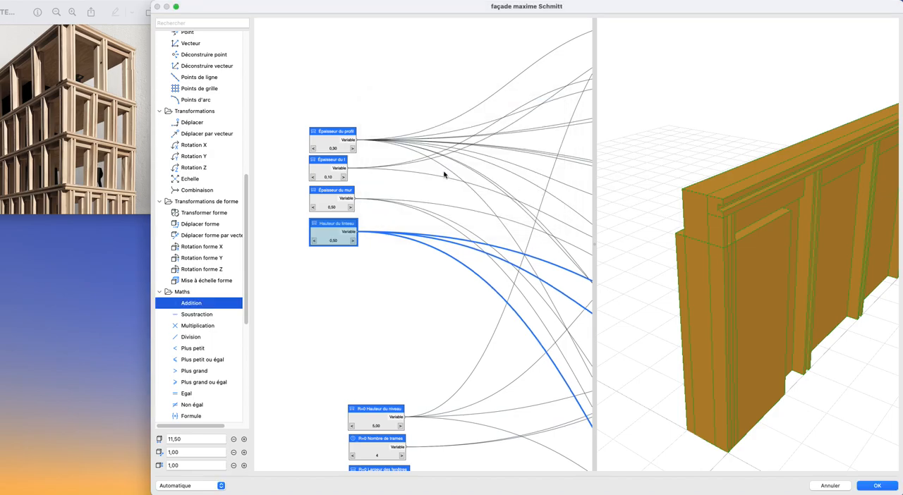
- Replace the Hauteur du linteau connection on input B of the Addition node with Épaisseur du profil and check the block in the preview
scroll(353, 174, "down", 3)
middle_click_drag(353, 174, 285, 118)
middle_click_drag(509, 308, 264, 174)
left_click_drag(264, 173, 395, 320)
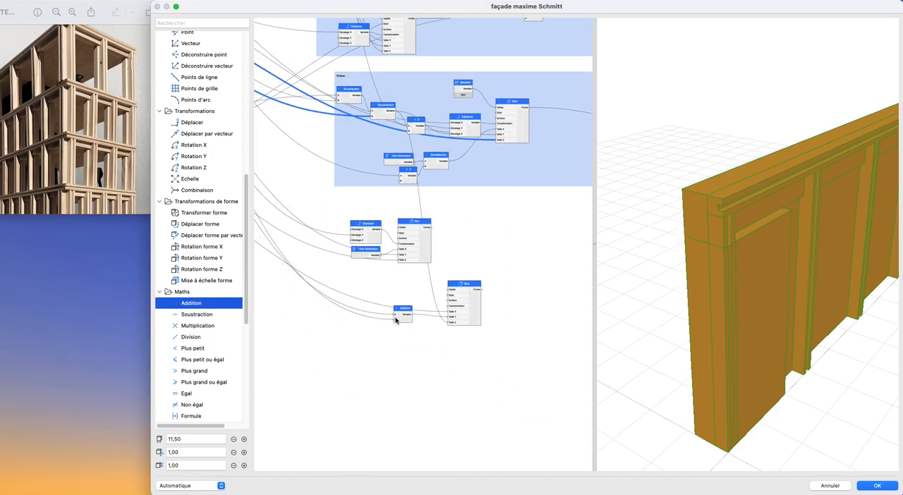
middle_click_drag(354, 266, 358, 277)
middle_click_drag(851, 325, 716, 304)
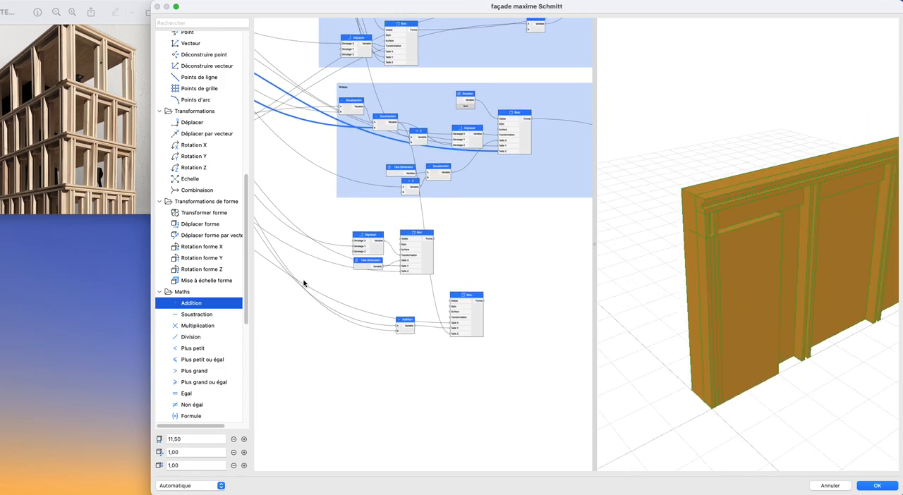
- Add a Déplacer node beside the Addition node for the new Bloc
scroll(177, 267, "up", 10)
left_click_drag(182, 59, 211, 316)
scroll(202, 330, "down", 7)
scroll(202, 331, "down", 8)
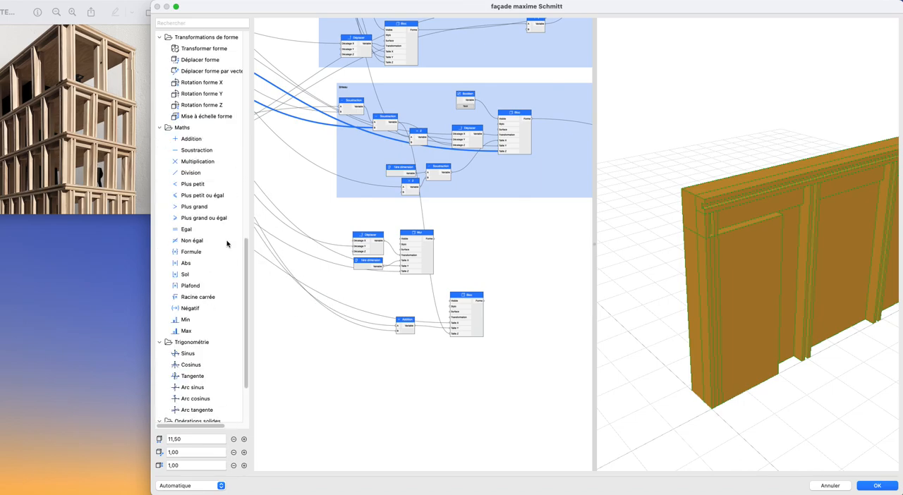
scroll(191, 251, "up", 5)
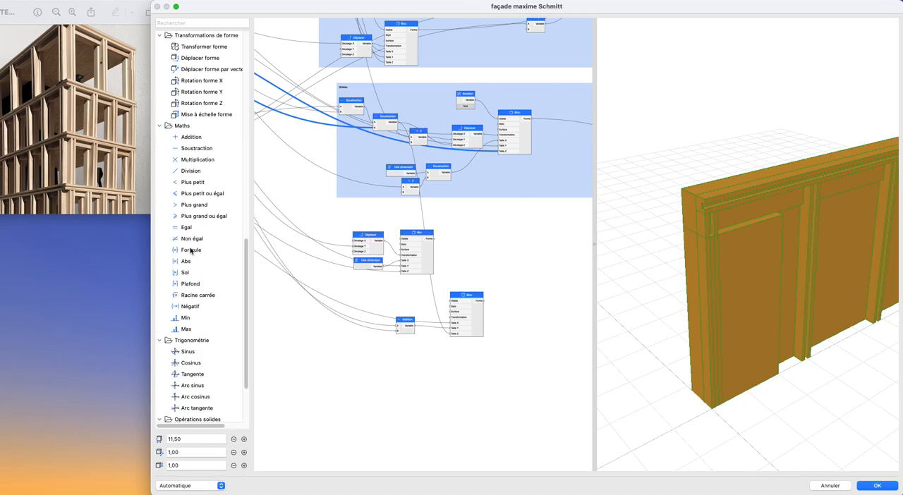
left_click_drag(187, 128, 447, 318)
scroll(356, 315, "down", 2)
middle_click_drag(356, 315, 509, 325)
mouse_move(386, 305)
middle_mouse_down()
mouse_move(448, 322)
mouse_move(439, 332)
middle_mouse_up()
scroll(448, 323, "up", 3)
scroll(447, 322, "down", 2)
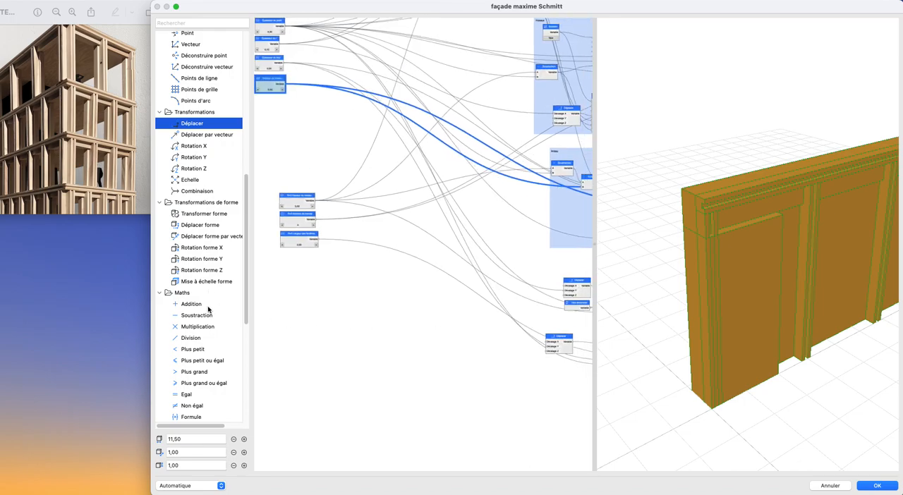
- Add a Combinaison node, connecting Déplacer to its Transformation 1 and its output to the new Bloc's Transformation input
middle_click_drag(464, 340, 330, 308)
scroll(498, 336, "up", 3)
left_click_drag(409, 309, 374, 302)
left_click_drag(203, 193, 428, 324)
left_click_drag(383, 288, 526, 316)
scroll(438, 319, "down", 1)
middle_click_drag(437, 319, 544, 341)
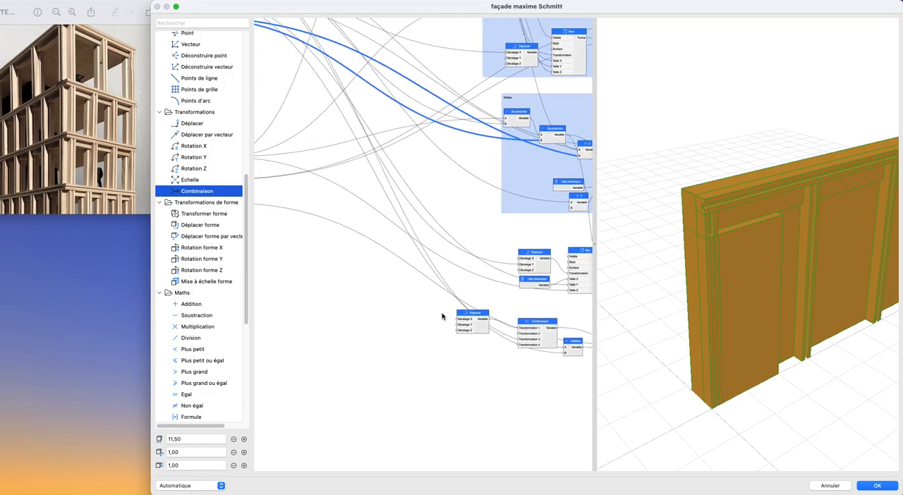
- Add a Division node near the R+0 parameters, named -2, with input B set to -2
middle_click_drag(381, 297, 515, 351)
middle_click_drag(397, 285, 350, 265)
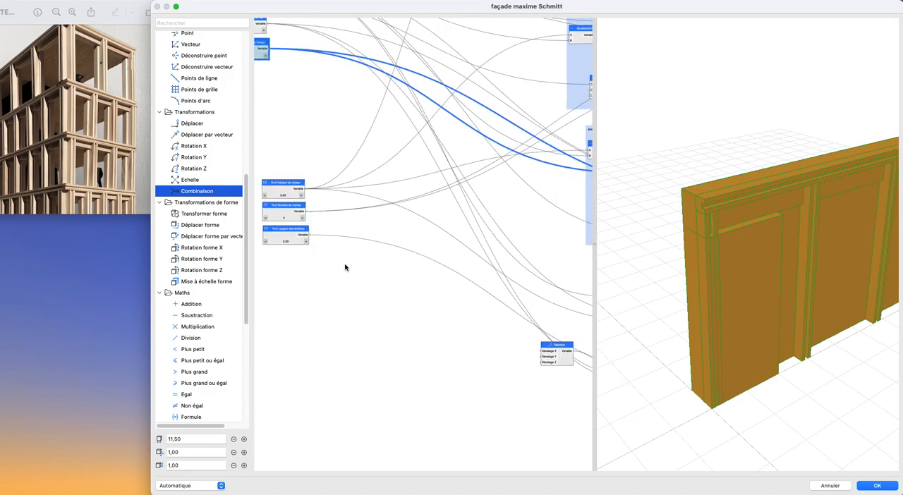
scroll(225, 270, "down", 5)
left_click_drag(190, 177, 416, 297)
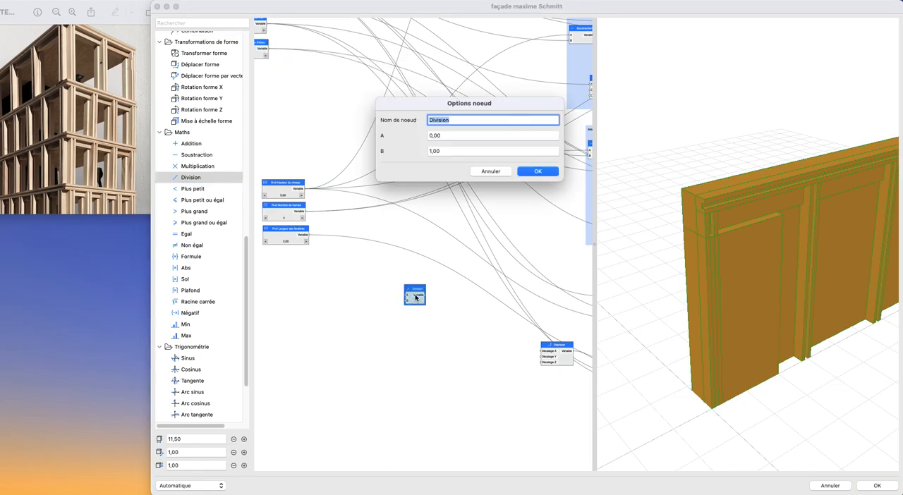
key("Tab")
key("Tab")
type("-2")
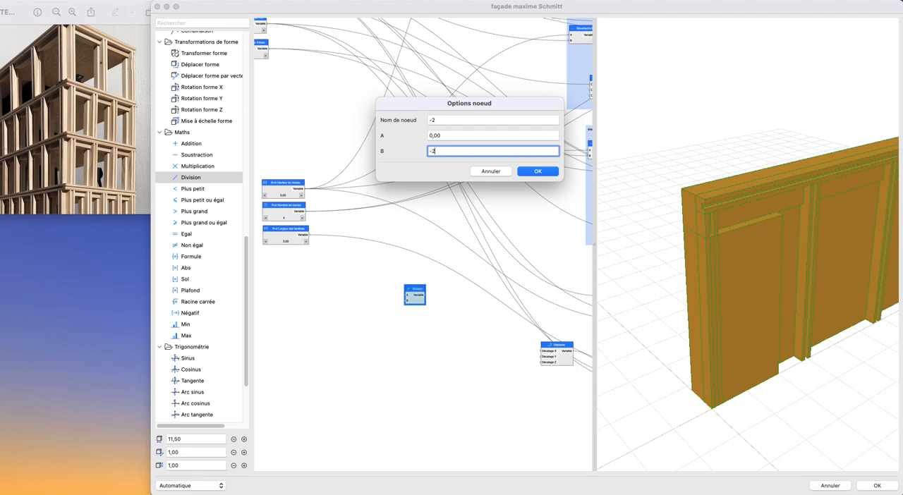
key("Return")
- Connect R+0 Largeur des fenêtres to input A of the -2 Division node and its output to Décalage X of the new Déplacer node
scroll(364, 232, "up", 3)
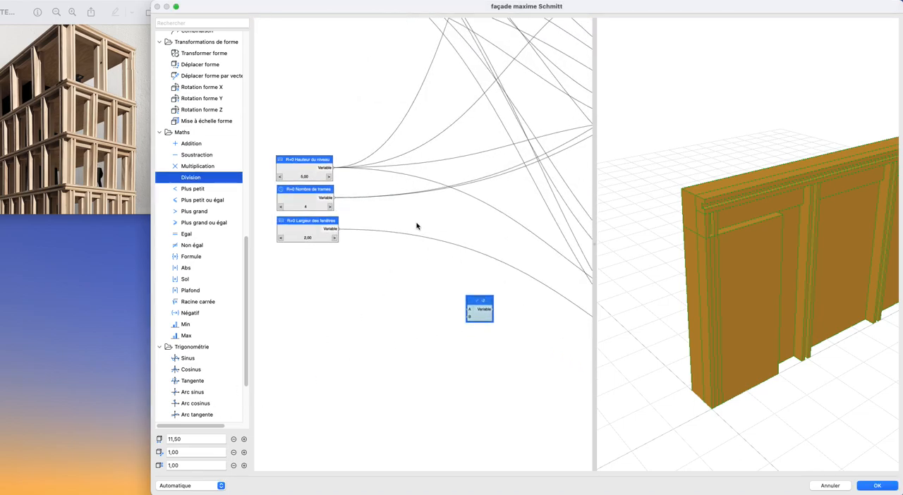
left_click_drag(345, 227, 476, 307)
scroll(491, 308, "down", 2)
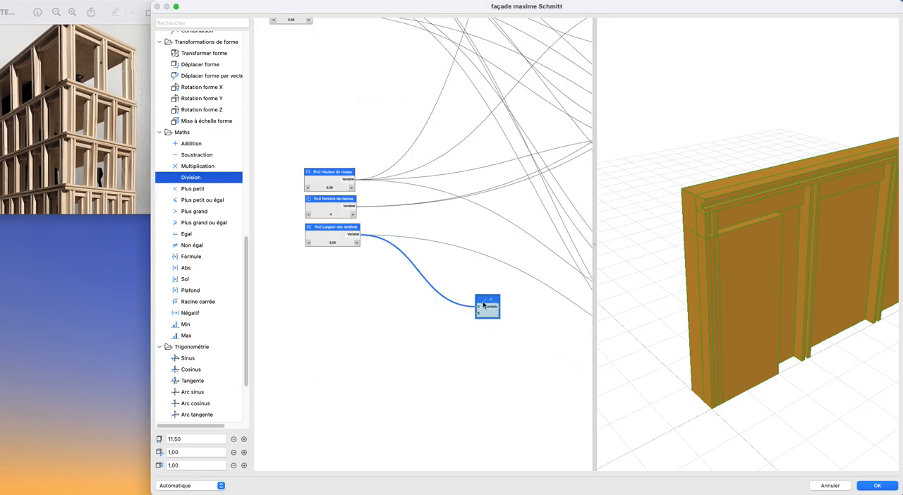
middle_click_drag(496, 310, 349, 285)
left_click_drag(351, 284, 475, 342)
scroll(747, 357, "up", 3)
left_click_drag(748, 358, 755, 361)
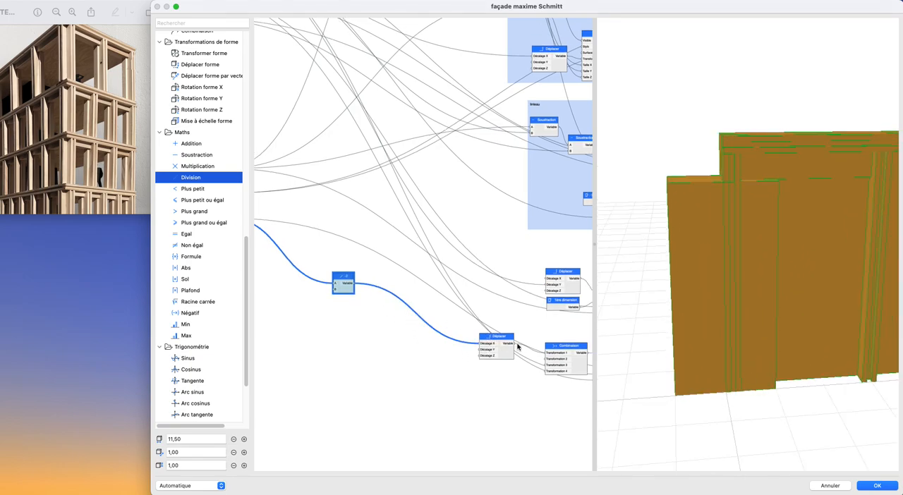
- Vary R+0 Largeur des fenêtres between 0,50 and 4,00, returning it to 2,00, to test the block's centring
scroll(316, 264, "left", 10)
left_click(307, 260)
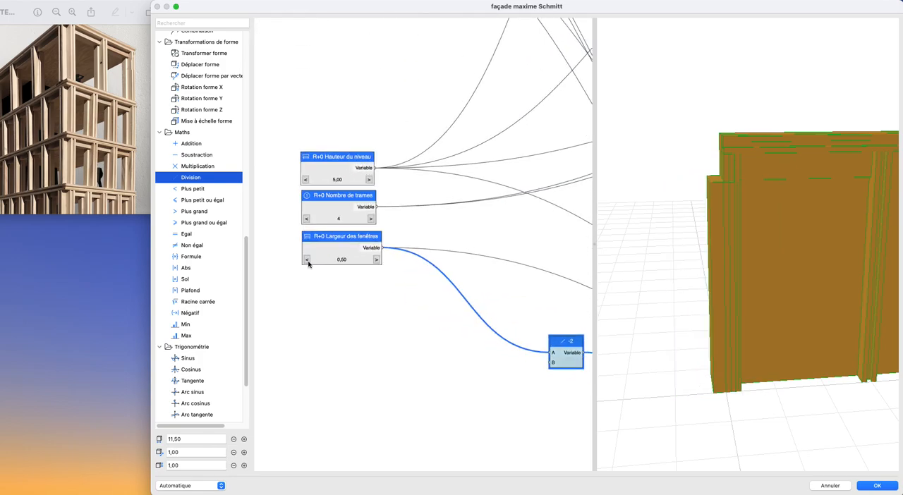
left_click(376, 260)
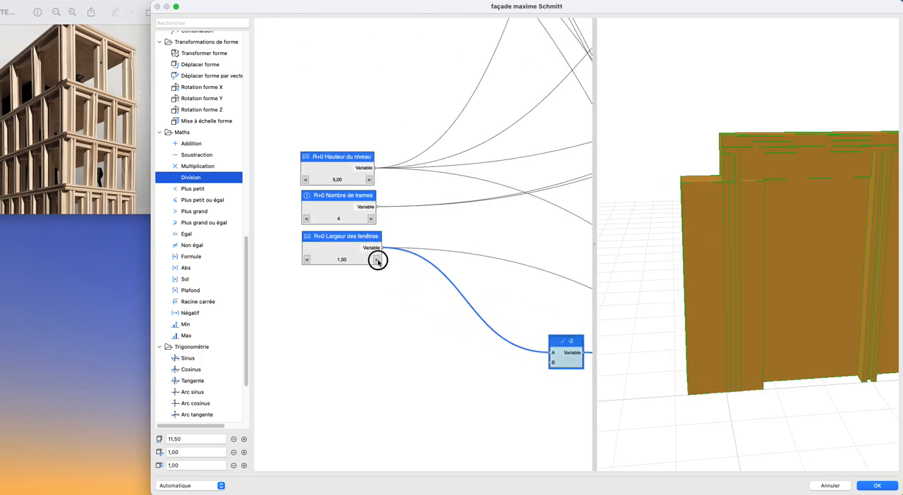
left_click(307, 260)
left_click(308, 260)
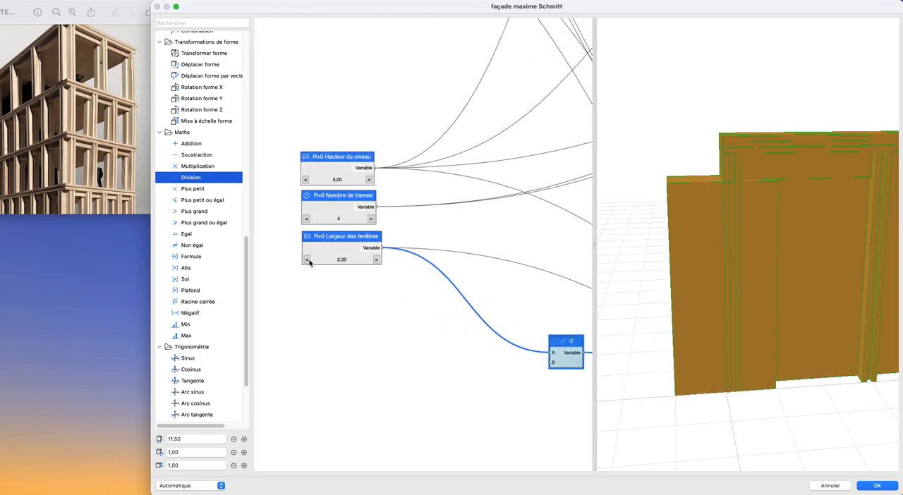
left_click(375, 261)
- Duplicate the new Bloc's Déplacer node, place the copy below it and connect its output to Transformation 2 of the Combinaison node
scroll(471, 313, "down", 3)
middle_click_drag(432, 297, 297, 215)
left_click_drag(404, 271, 510, 334)
middle_click_drag(549, 344, 395, 305)
scroll(403, 305, "down", 2)
scroll(419, 293, "up", 3)
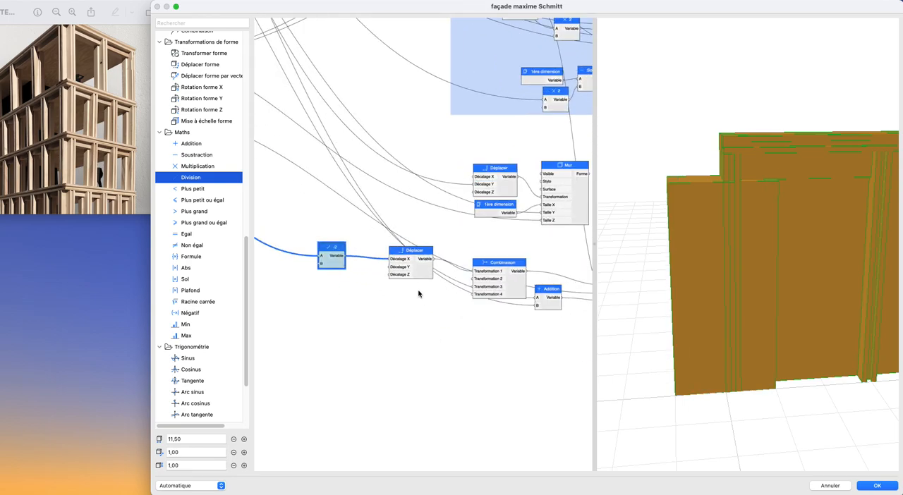
left_click_drag(423, 274, 473, 280)
left_click(420, 276)
key("super+c")
key("super+v")
scroll(415, 304, "down", 4)
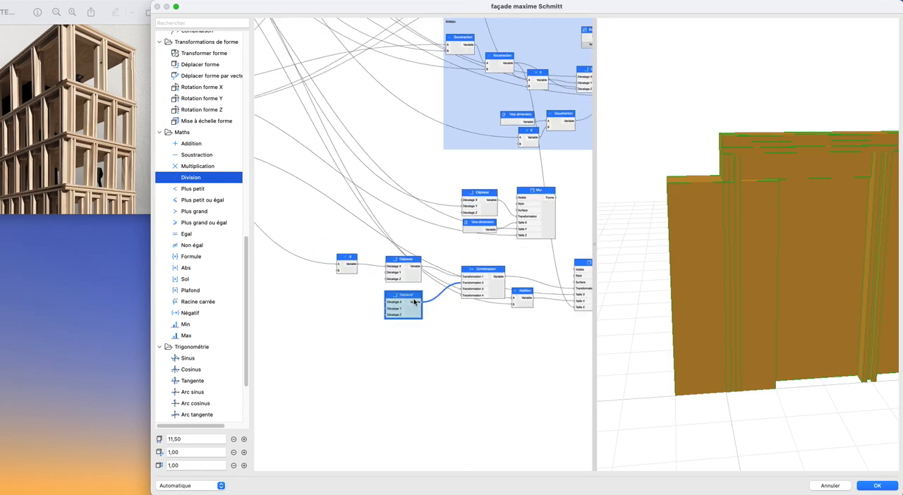
- Add a Série nombres node beside the duplicated Déplacer node and connect its output to Décalage X
middle_click_drag(405, 300, 490, 323)
scroll(213, 284, "up", 10)
scroll(214, 285, "down", 10)
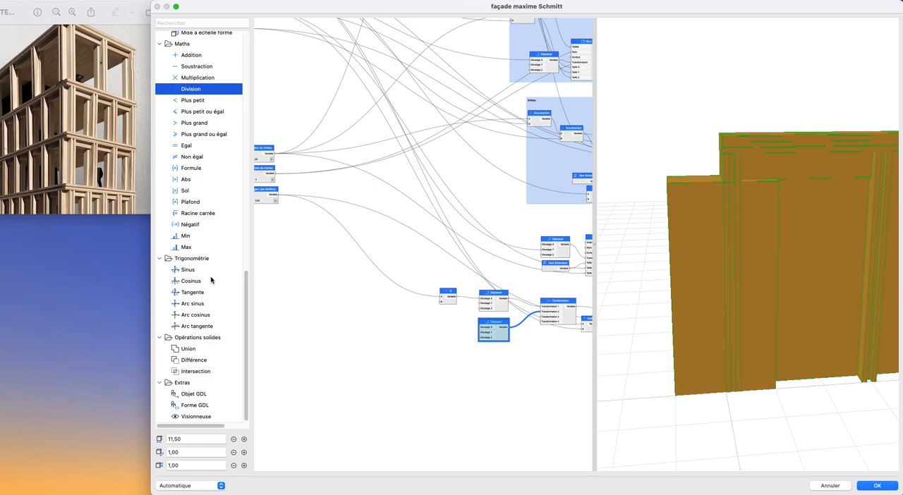
scroll(211, 281, "up", 10)
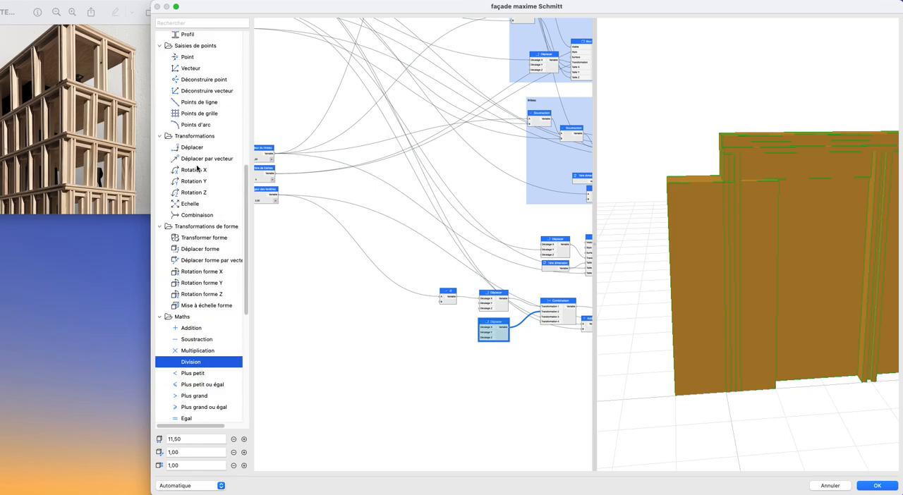
scroll(196, 169, "up", 4)
left_click_drag(202, 110, 487, 326)
scroll(461, 334, "up", 3)
scroll(398, 323, "down", 4)
scroll(399, 323, "up", 6)
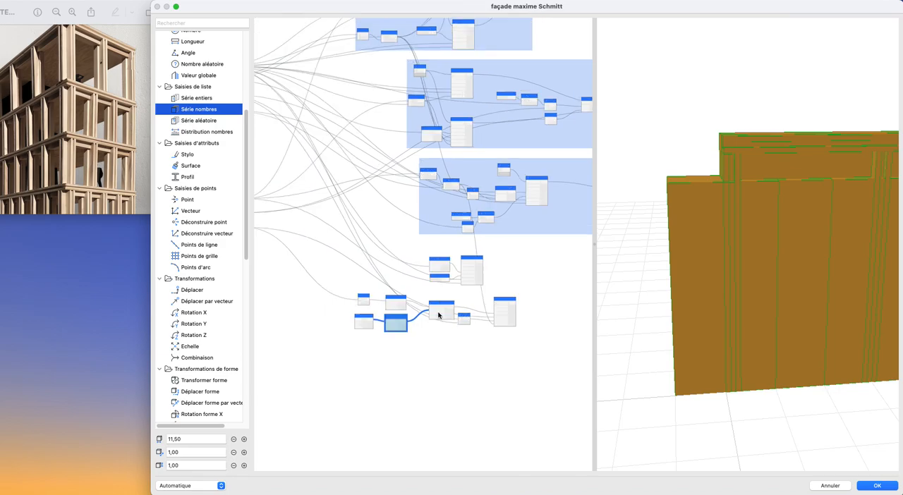
- Connect the existing spacing calculation in the group above the Linteau group to Pas of the new Série nombres node and check the preview
scroll(390, 222, "up", 4)
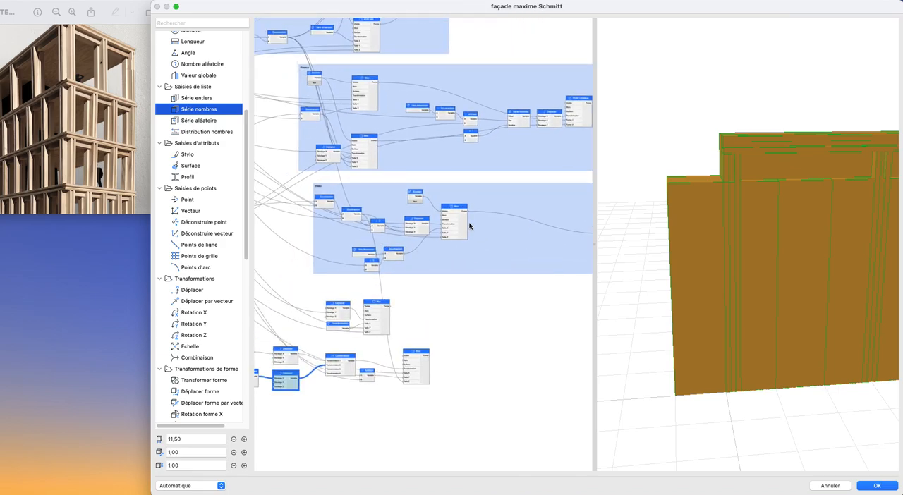
left_click_drag(460, 120, 427, 305)
middle_click_drag(428, 304, 547, 282)
left_click_drag(547, 281, 317, 384)
left_click_drag(709, 323, 723, 321)
- Connect R+0 Nombre de trames to Nombre of the new Série nombres node and check the repeated blocks in the preview
scroll(491, 270, "left", 10)
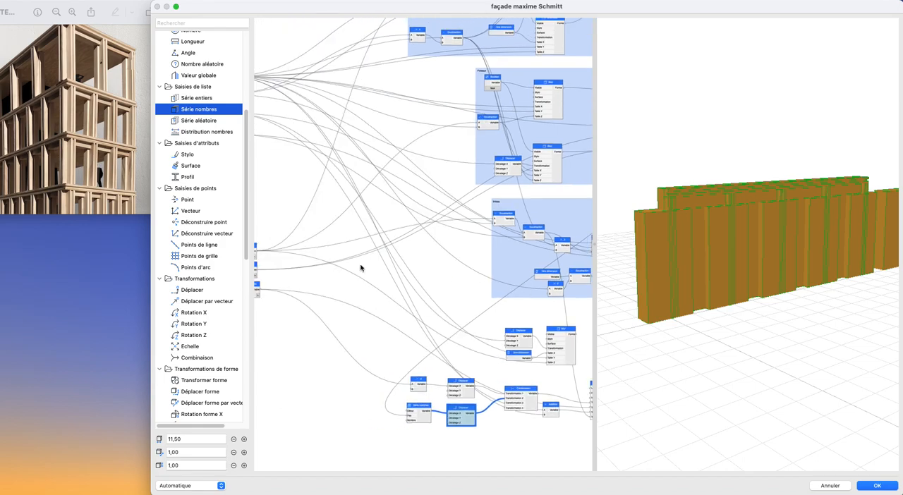
scroll(437, 194, "down", 5)
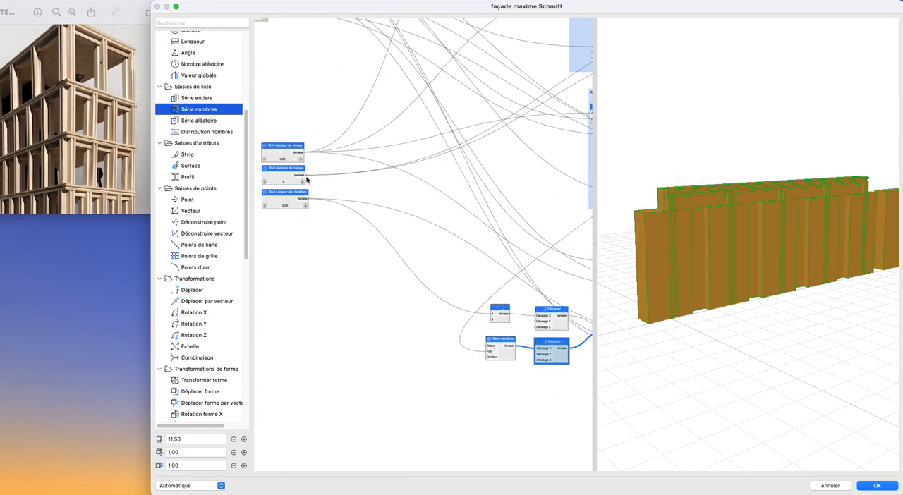
left_click_drag(792, 329, 745, 317)
scroll(770, 325, "up", 5)
scroll(754, 324, "up", 3)
scroll(769, 321, "down", 3)
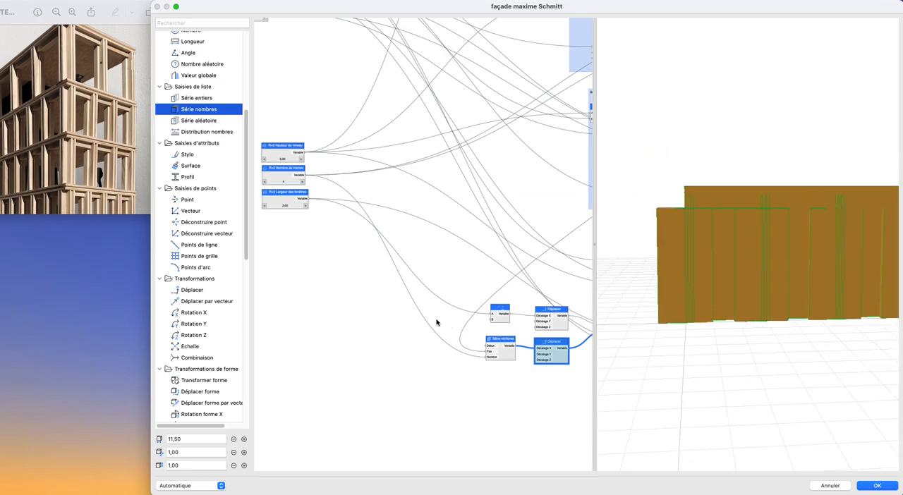
- Add a Division node in the free area before the Mur block's Déplacer node
scroll(507, 310, "down", 3)
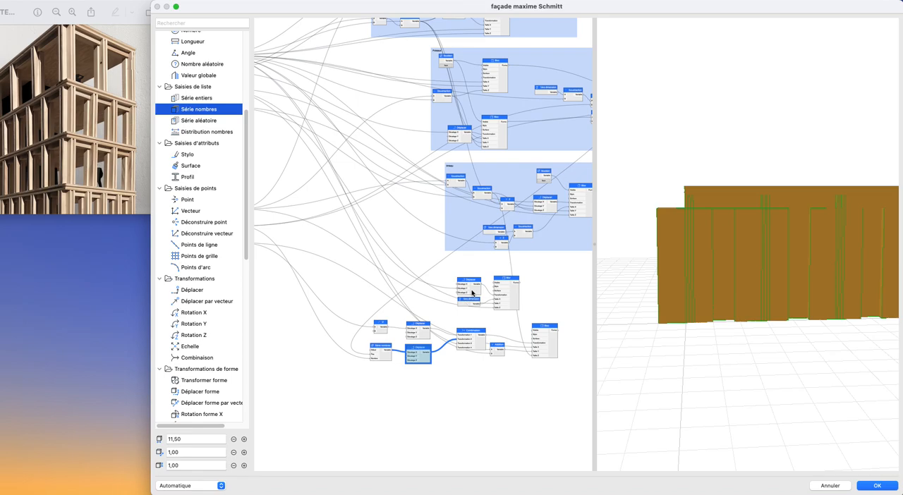
scroll(194, 279, "down", 10)
scroll(201, 285, "up", 5)
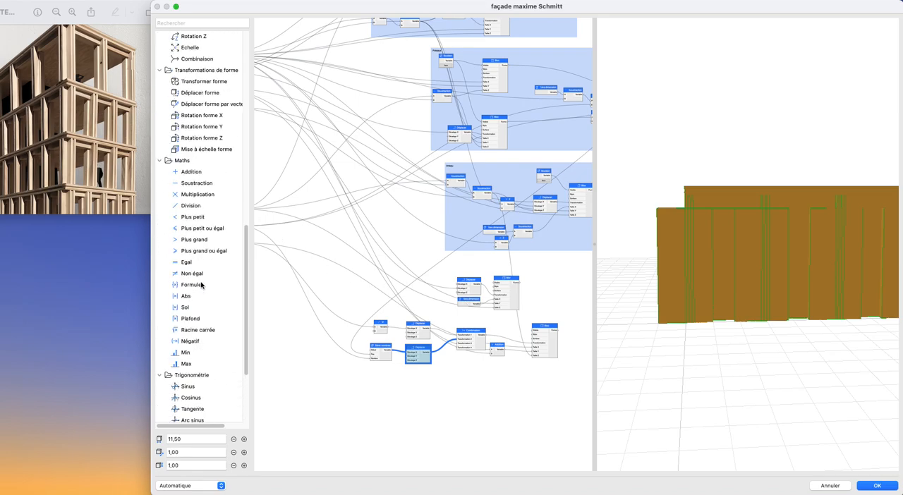
left_click(190, 205)
scroll(494, 275, "up", 5)
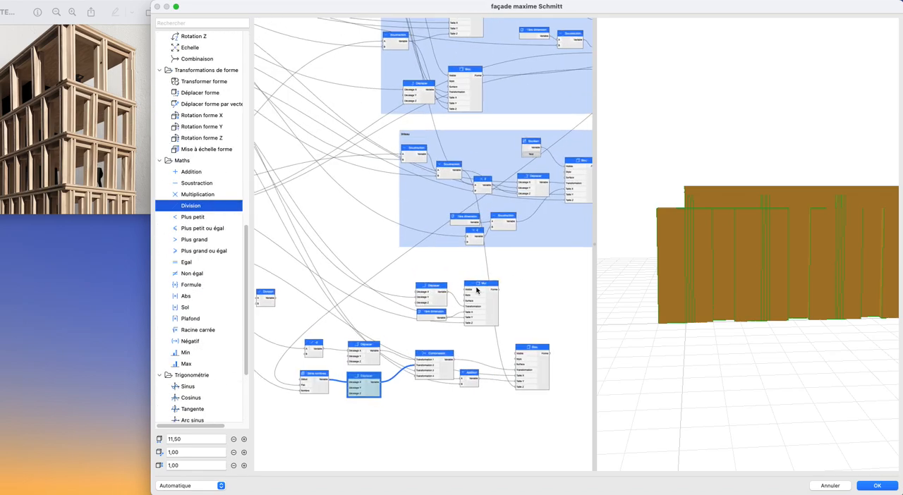
- Connect the spacing calculation in the group above the Linteau group to A of the new Division node and set its divisor to 2
left_click_drag(511, 99, 516, 220)
middle_click_drag(364, 274, 555, 211)
left_click_drag(516, 219, 351, 287)
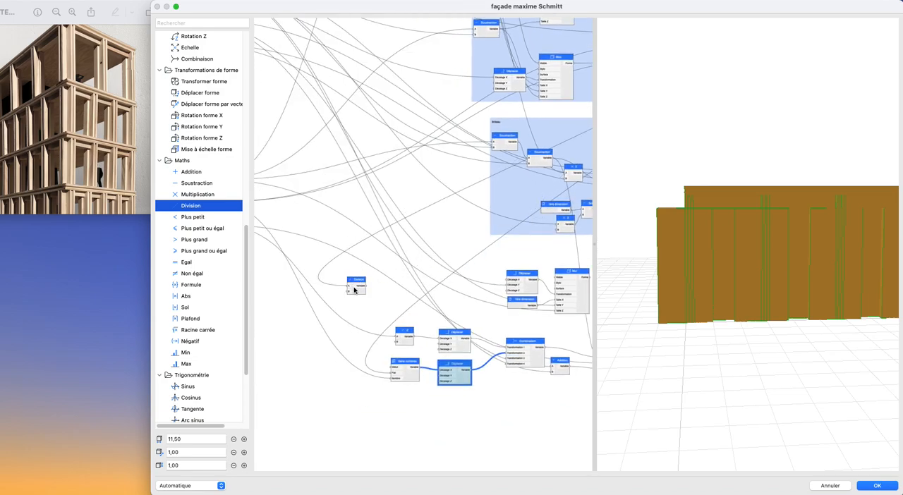
double_click(355, 288)
type("2")
key("Tab")
key("Tab")
type("2")
key("Return")
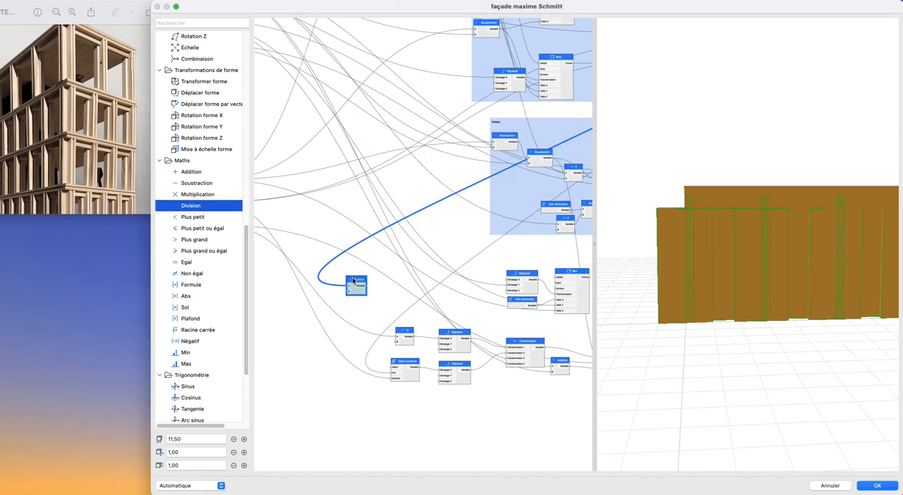
- Connect the Division output to Début of the Série nombres node and check the opening positions in the preview
scroll(378, 345, "up", 3)
left_click_drag(358, 252, 399, 383)
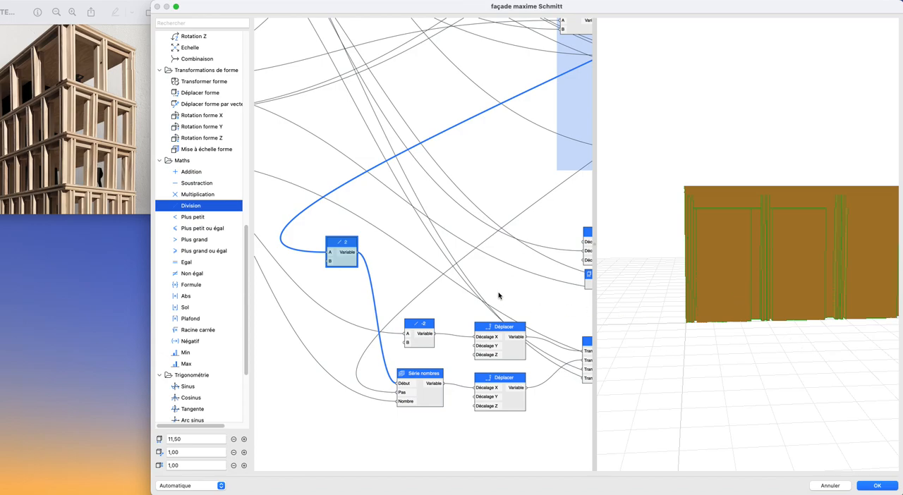
left_click_drag(775, 295, 818, 302)
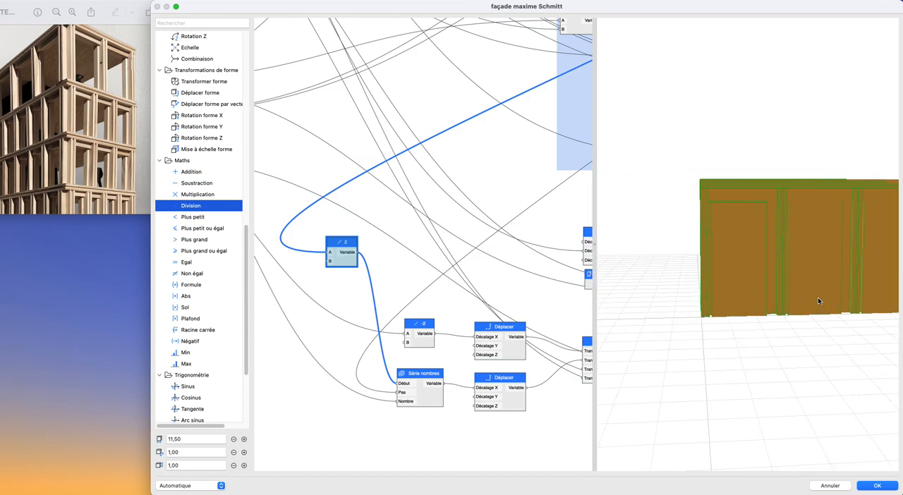
- Insert an Addition node between the Division and Début of Série nombres, and connect Épaisseur du profil to its B input
left_click_drag(346, 272, 286, 303)
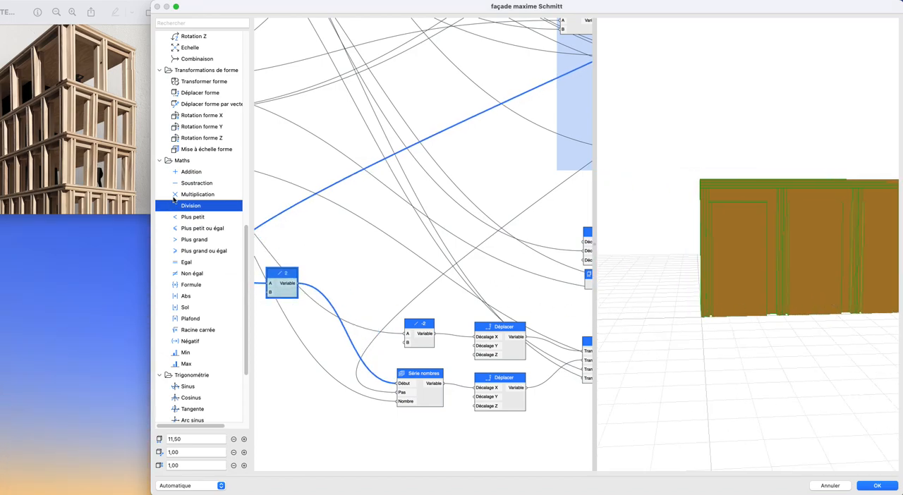
left_click_drag(189, 174, 397, 382)
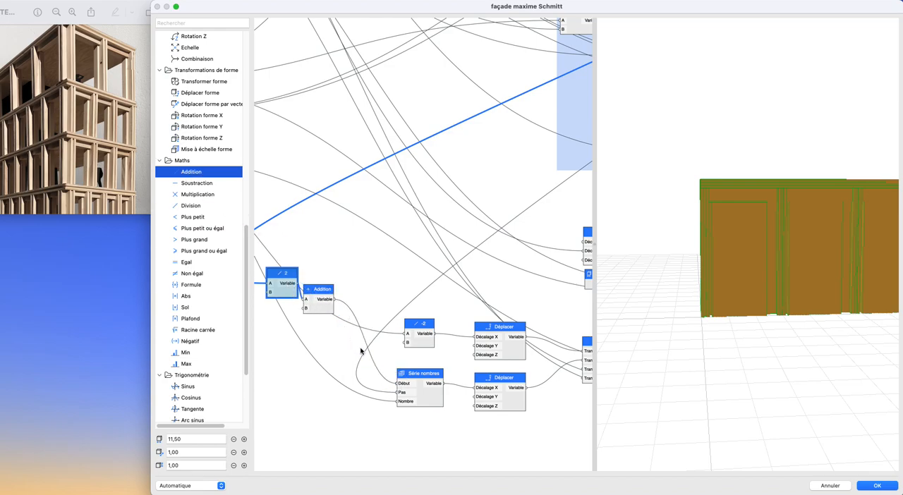
scroll(456, 380, "down", 2)
middle_click_drag(456, 380, 566, 418)
scroll(378, 261, "down", 1)
middle_click_drag(378, 261, 363, 361)
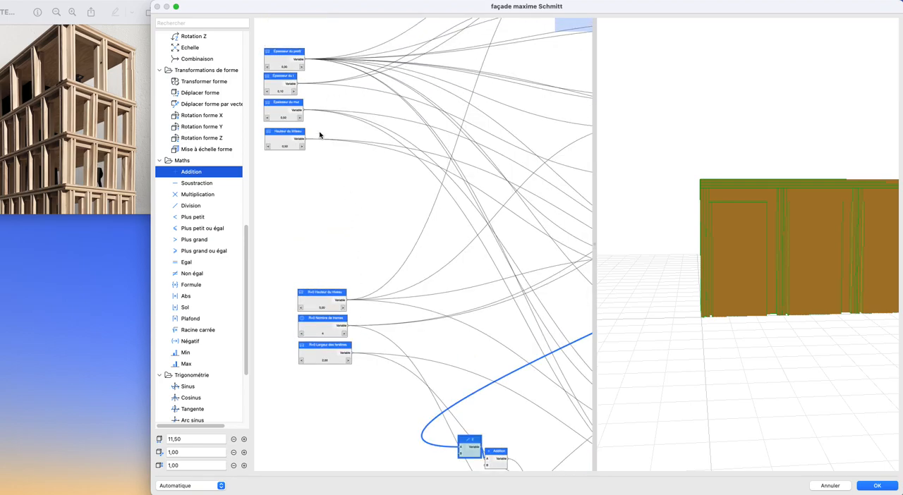
left_click_drag(307, 60, 487, 466)
middle_click_drag(781, 315, 724, 323, "shift")
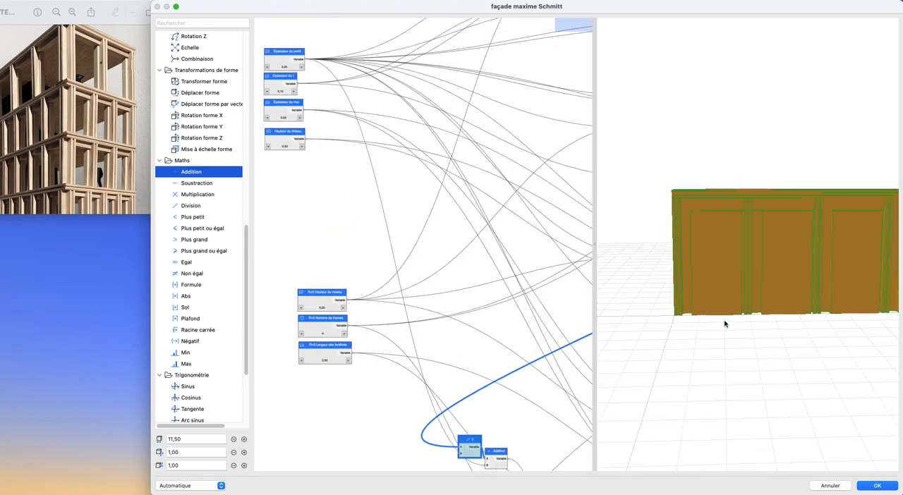
- Rewire the offset so the Addition takes the spacing first, feeds the Division by 2, and the Division feeds Début of Série nombres
scroll(412, 336, "down", 2)
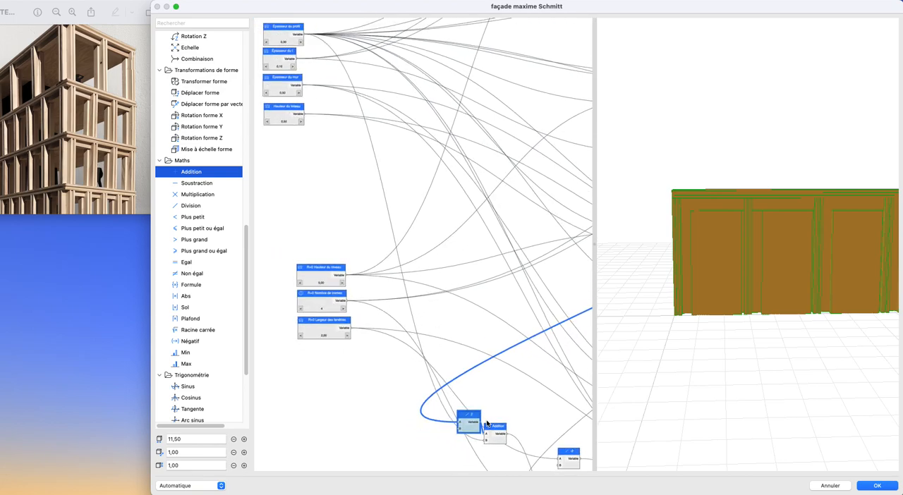
scroll(516, 398, "down", 5)
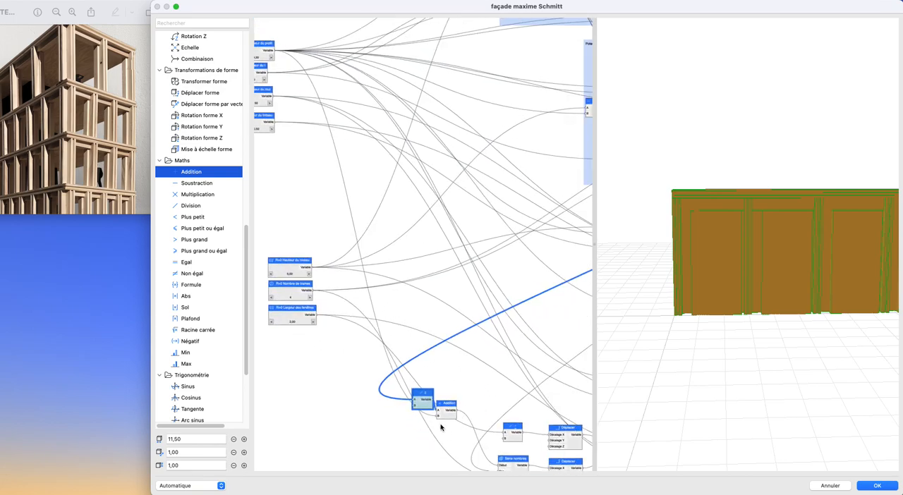
scroll(456, 357, "down", 6)
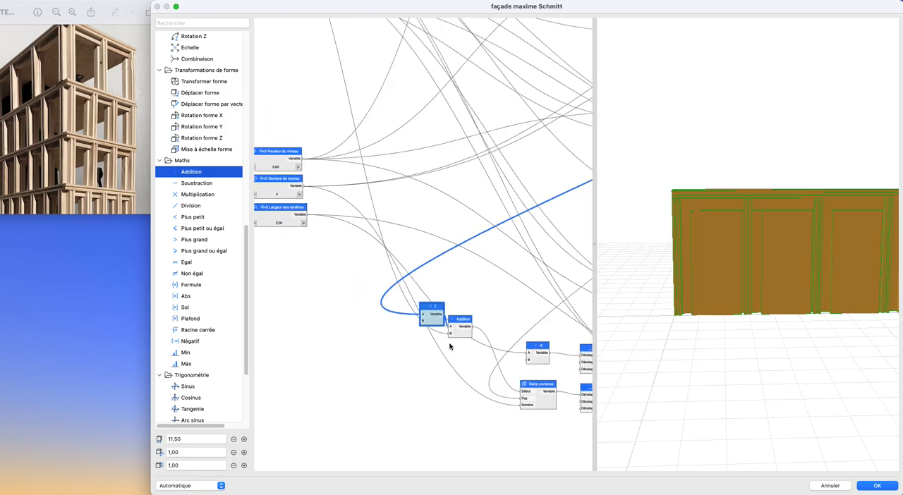
scroll(452, 288, "right", 6)
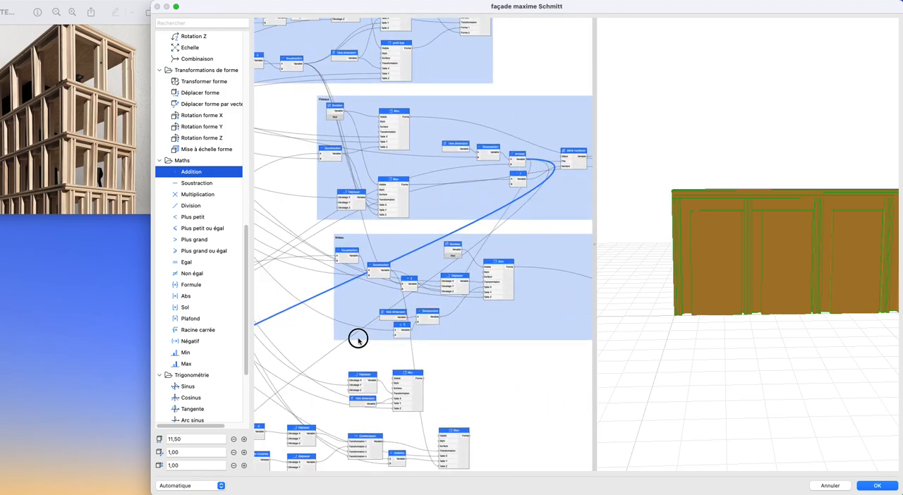
middle_click_drag(356, 340, 591, 262)
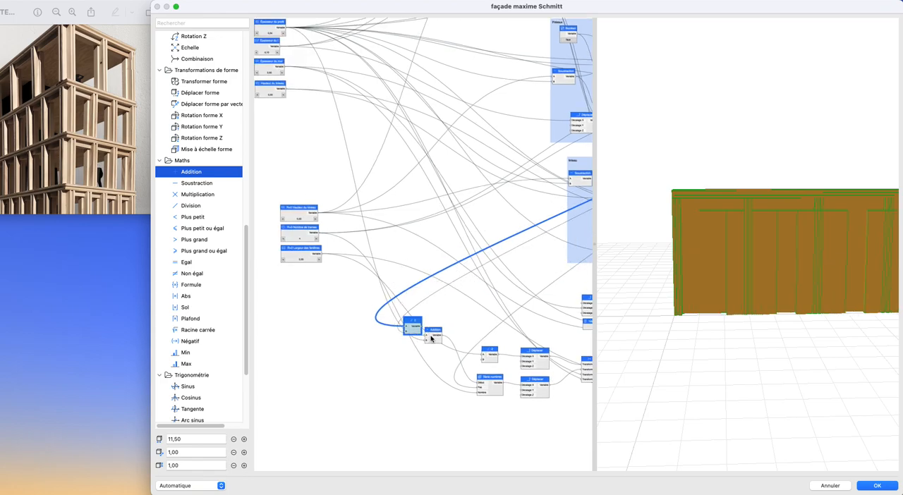
scroll(430, 338, "up", 5)
left_click_drag(405, 329, 509, 410)
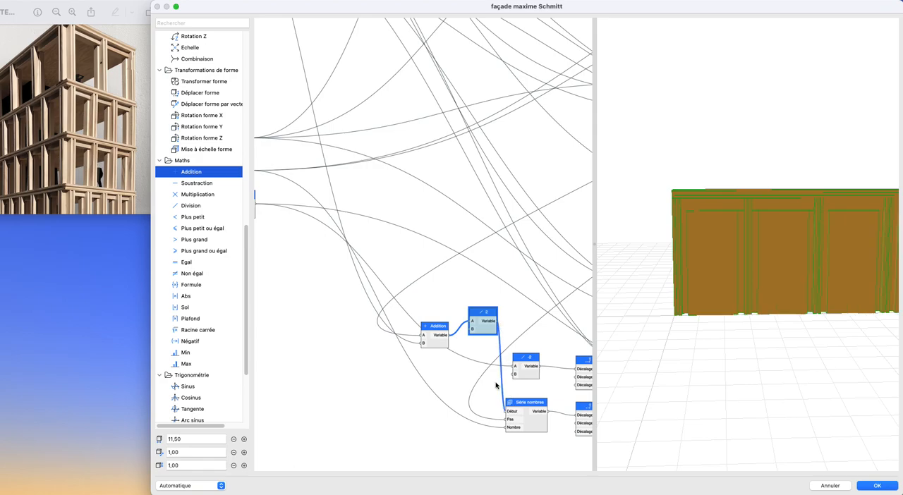
left_click_drag(487, 331, 475, 400)
left_click_drag(783, 290, 739, 299)
scroll(715, 296, "up", 5)
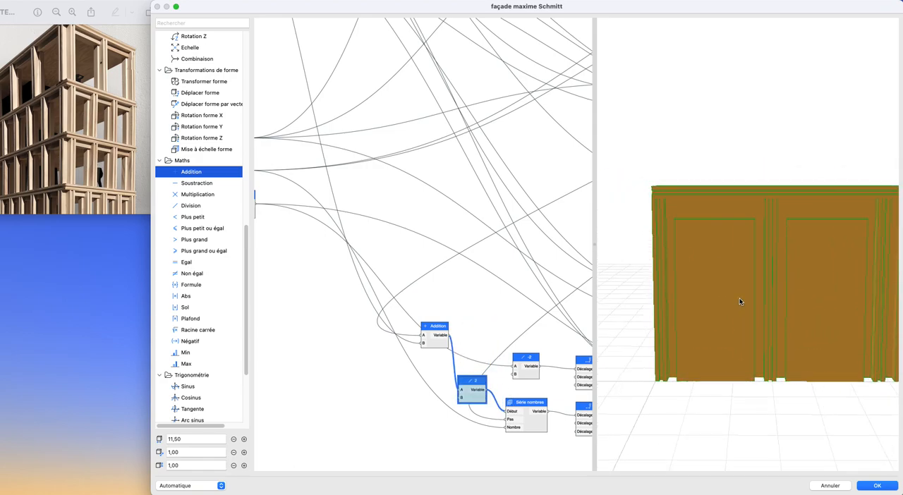
left_click_drag(440, 345, 416, 396)
- Test the openings' centring by raising and lowering Épaisseur du profil, and restore its original value
scroll(409, 308, "down", 1)
middle_click_drag(428, 331, 512, 463)
middle_click_drag(416, 246, 476, 384)
left_click(356, 160)
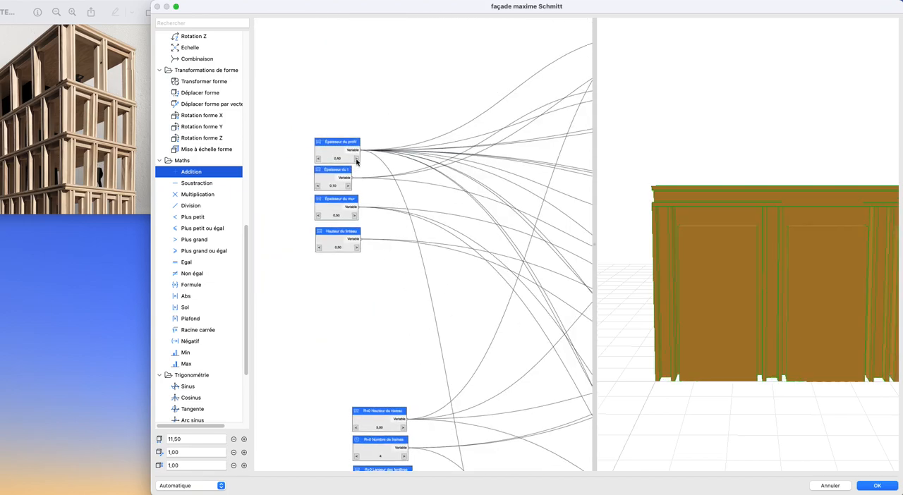
left_click(317, 160)
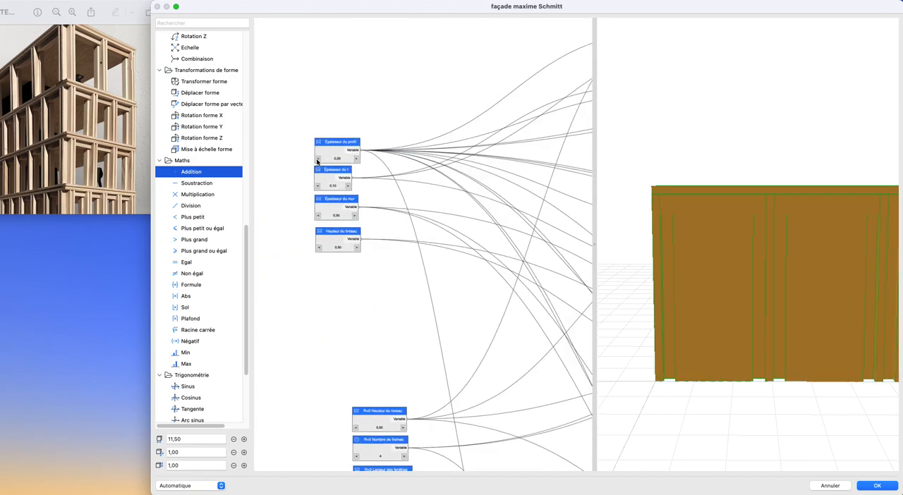
left_click(357, 161)
- Test R+0 Nombre de trames at 5 and 6 while inspecting the opening positions in the preview, and return it to 4
scroll(463, 304, "down", 2)
middle_click_drag(463, 304, 402, 216)
scroll(369, 344, "up", 3)
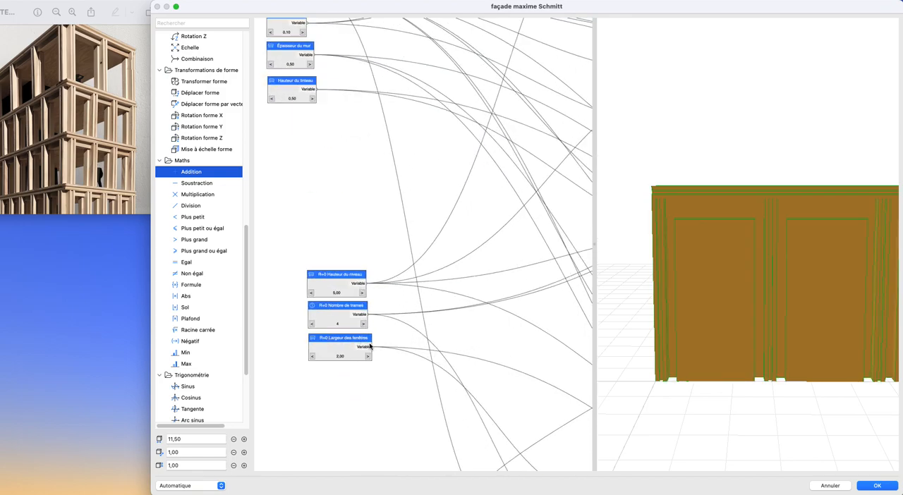
left_click(363, 324)
triple_click(313, 325)
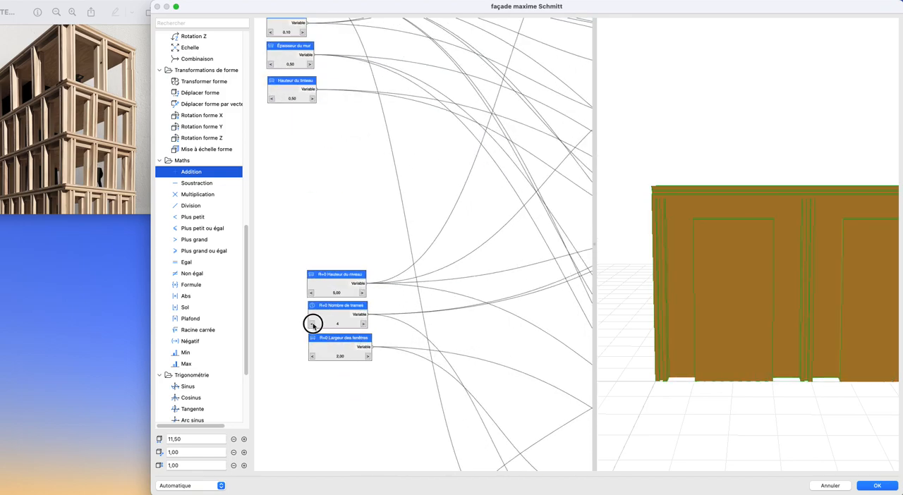
left_click(363, 324)
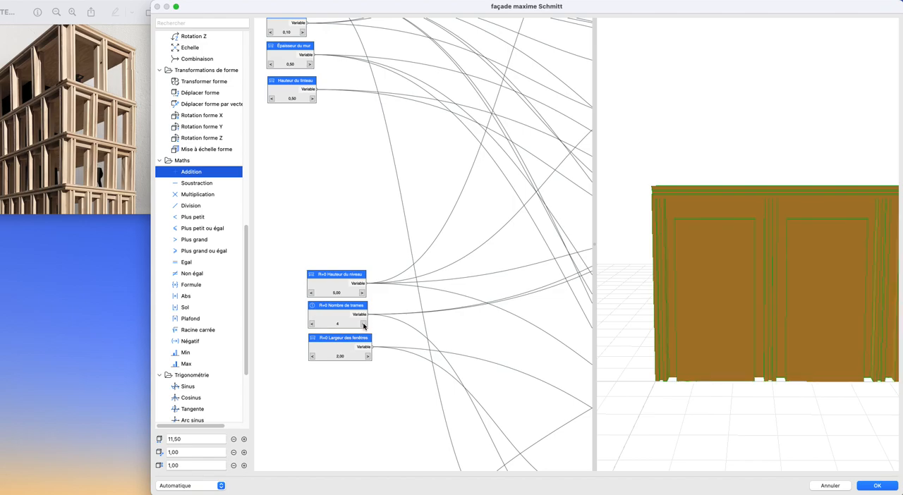
left_click(364, 324)
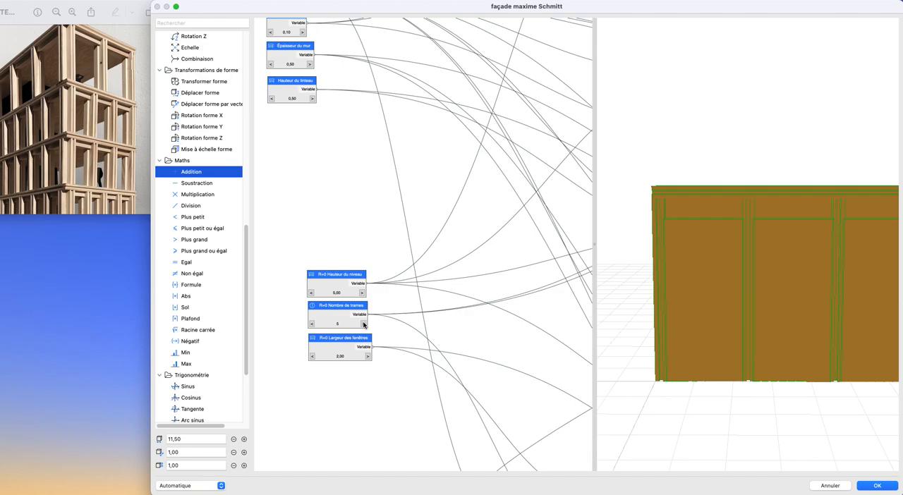
left_click_drag(693, 349, 747, 325)
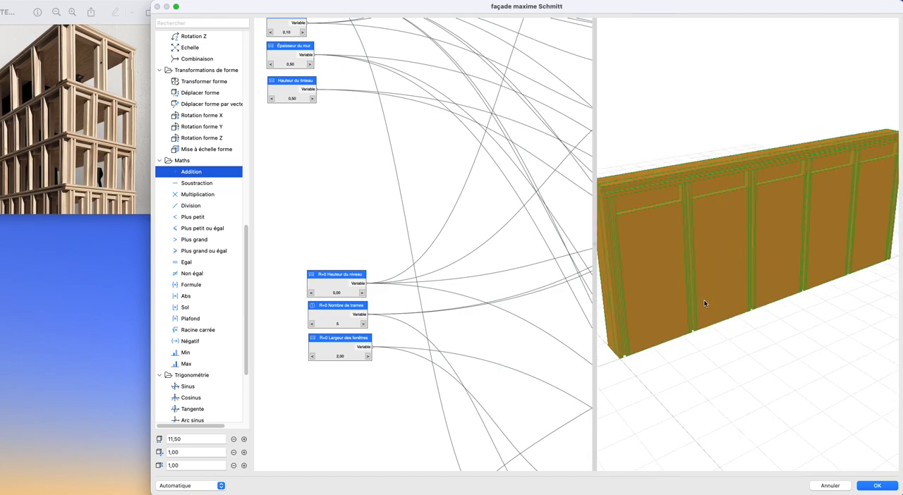
scroll(704, 304, "up", 5)
left_click_drag(688, 242, 633, 244)
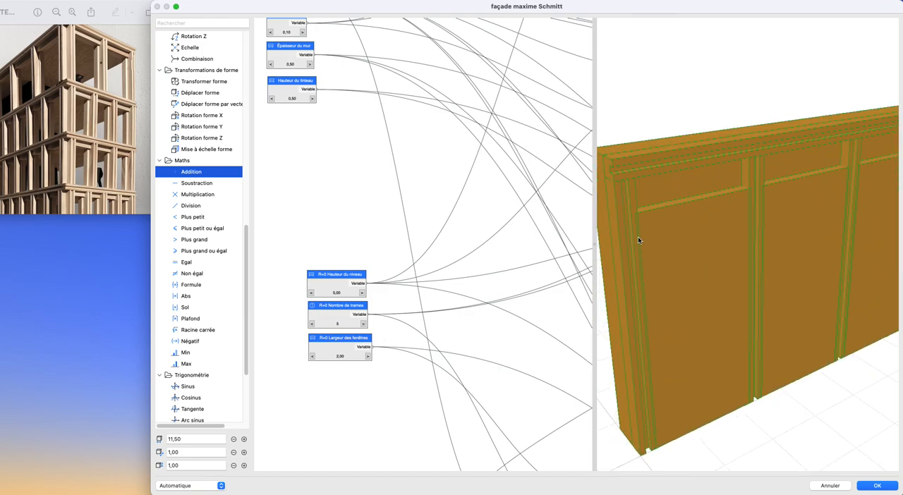
left_click(311, 325)
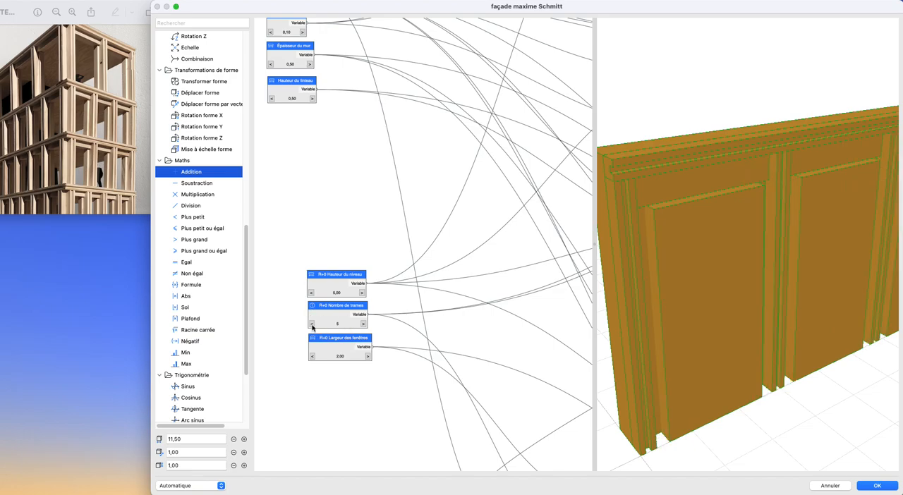
left_click(363, 323)
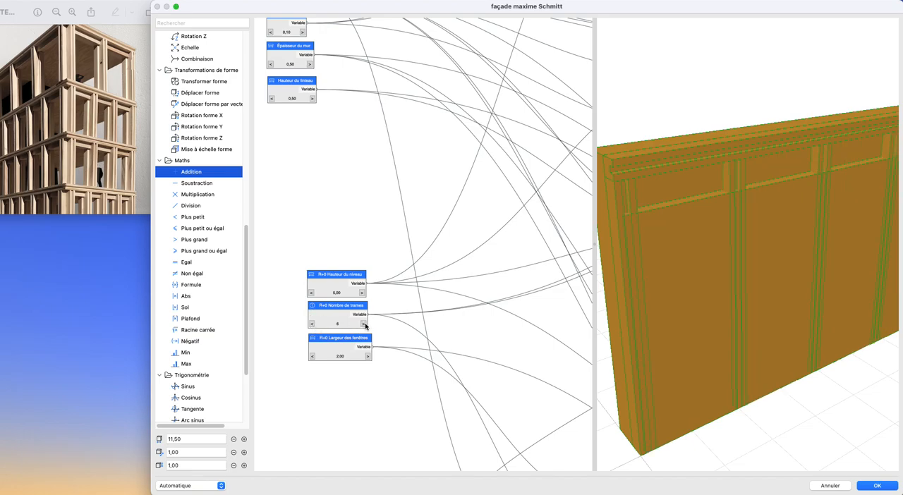
left_click(312, 325)
left_click_drag(748, 319, 739, 355)
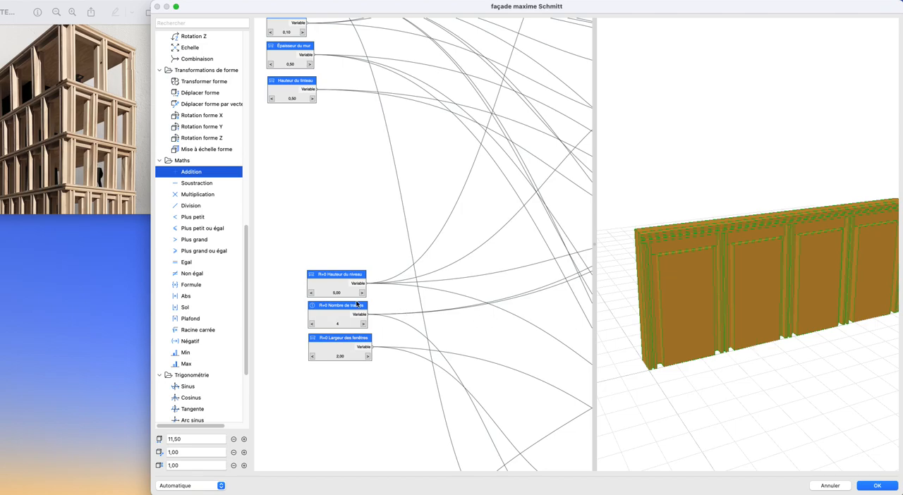
- Select the three R+0 parameter nodes and shift them slightly away from the calculation nodes
scroll(455, 318, "down", 5)
left_click_drag(266, 199, 356, 316)
left_click(308, 238)
left_click_drag(307, 236, 296, 235)
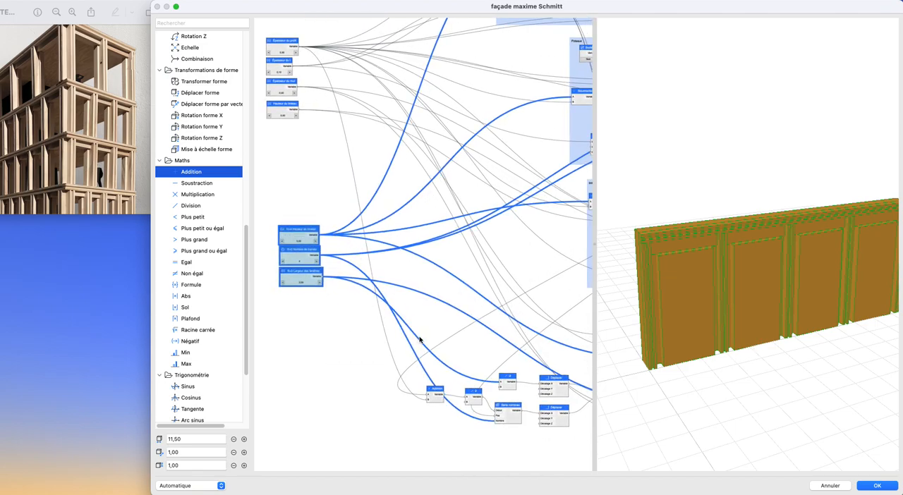
middle_click_drag(429, 357, 299, 255)
left_click(378, 368)
- Add a Différence node after the Mur and Bloc nodes, connecting the Mur shape to Forme 1 and the Bloc shape to Forme 2
scroll(472, 372, "up", 6)
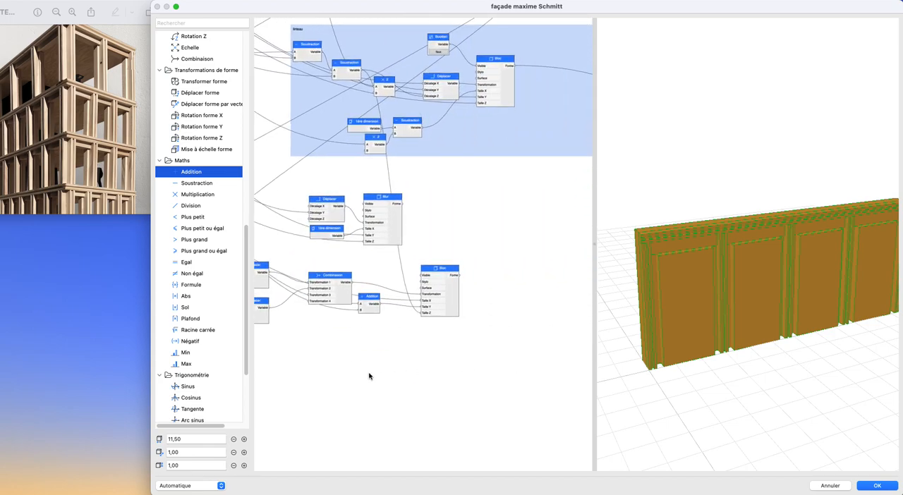
middle_click_drag(485, 309, 504, 365)
scroll(196, 277, "down", 5)
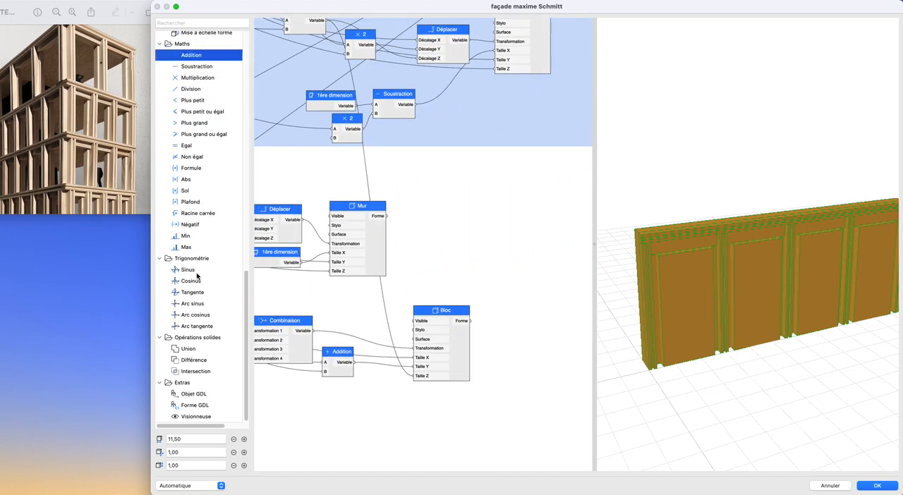
left_click_drag(193, 360, 551, 239)
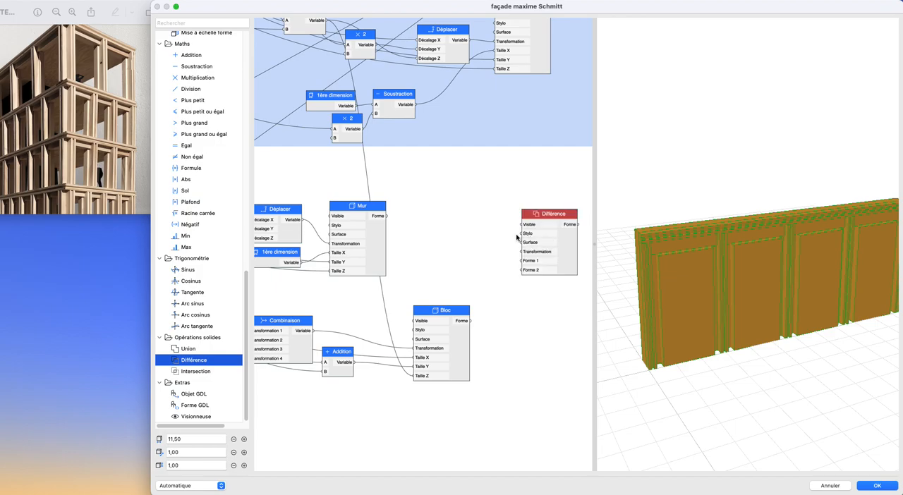
left_click_drag(384, 218, 522, 260)
left_click_drag(470, 321, 523, 270)
scroll(529, 280, "down", 3)
scroll(218, 205, "up", 10)
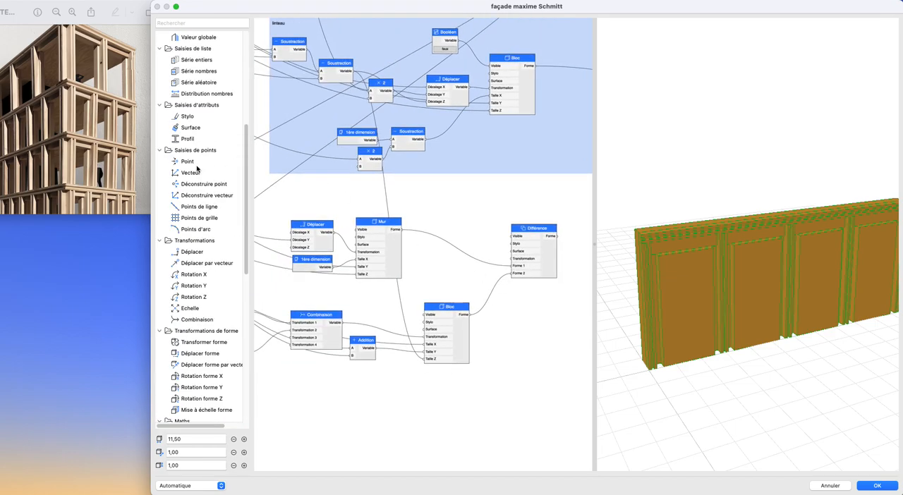
- Add a Booléen node set to false, connect it to Visible of both Mur and Bloc, and inspect the cut façade in the preview
scroll(190, 141, "up", 5)
left_click_drag(187, 86, 359, 231)
left_click_drag(321, 195, 425, 314)
left_click(312, 204)
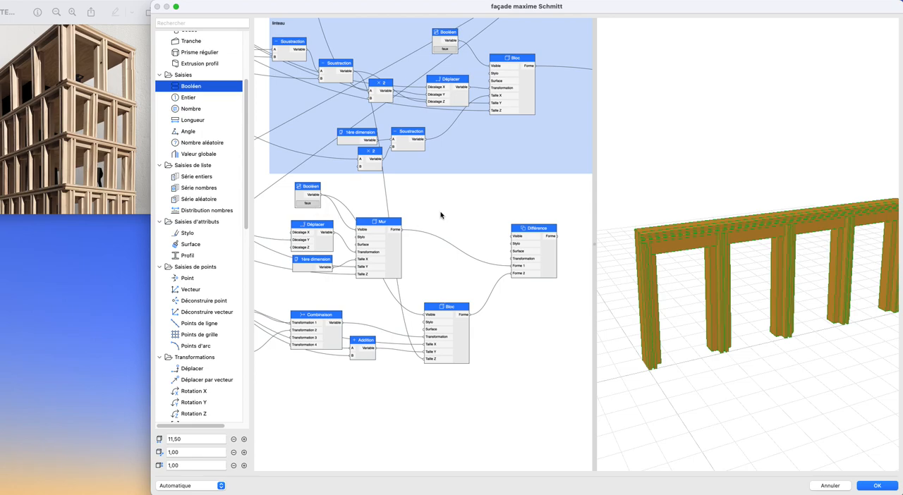
left_click_drag(765, 296, 794, 303)
scroll(793, 304, "down", 1)
middle_click_drag(790, 303, 779, 306)
scroll(455, 277, "down", 1)
- Extend the editor window over the reference photo to enlarge the node graph area around the Mur and Bloc nodes
middle_click_drag(438, 256, 420, 252)
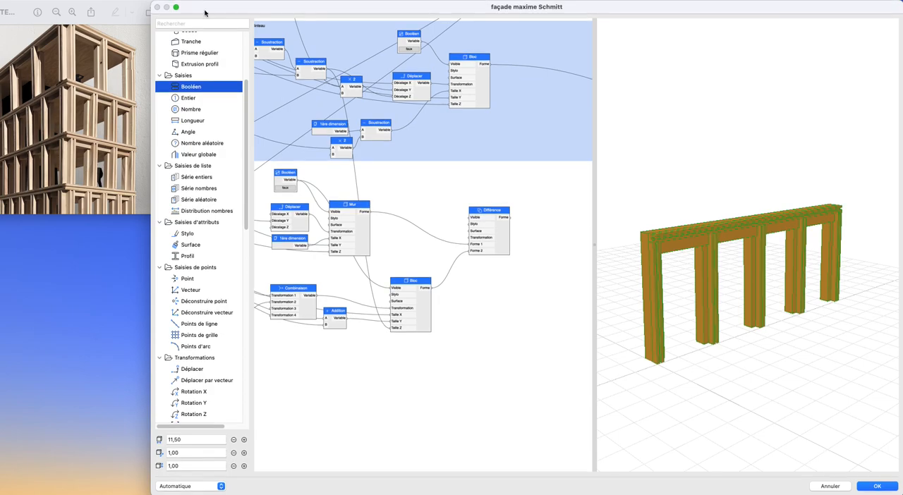
left_click_drag(156, 5, 1, 4)
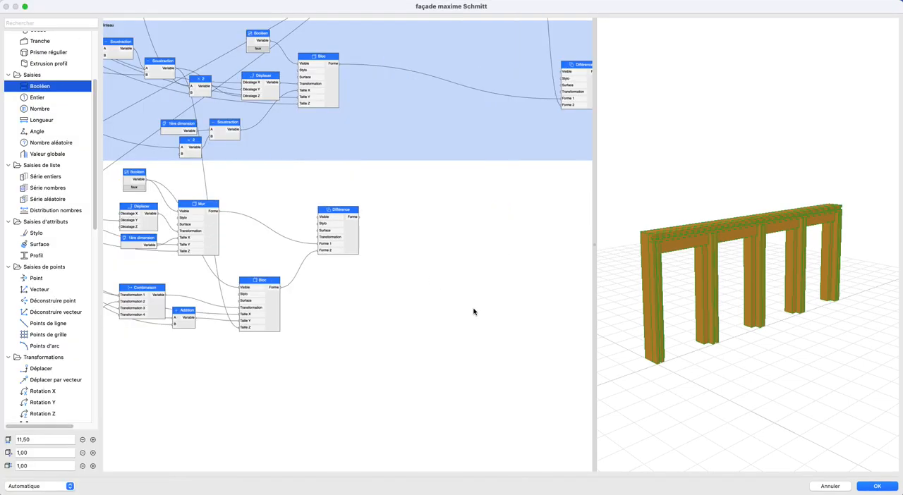
scroll(381, 302, "down", 2)
middle_click_drag(379, 305, 492, 315)
scroll(431, 289, "up", 2)
middle_click_drag(430, 290, 554, 249)
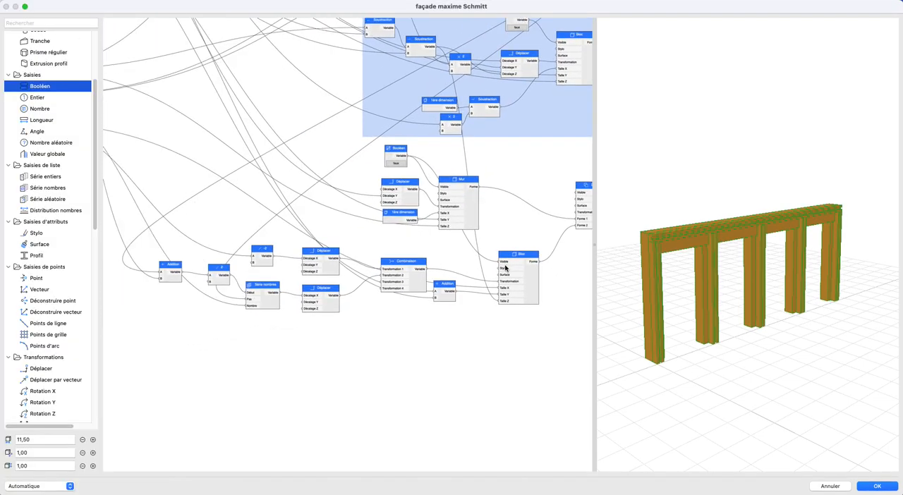
- Add an Objet GDL node in the empty area below the window-opening Bloc node
middle_click_drag(506, 268, 473, 278)
middle_click_drag(486, 346, 415, 349)
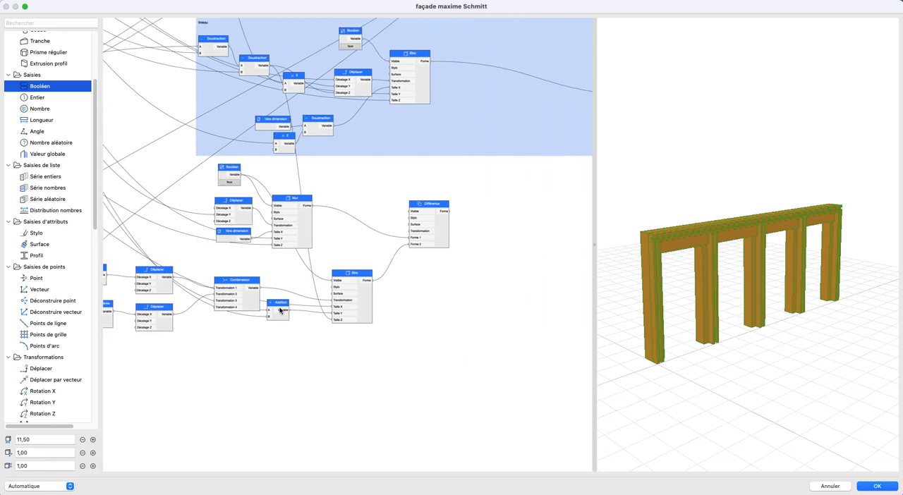
scroll(55, 320, "down", 10)
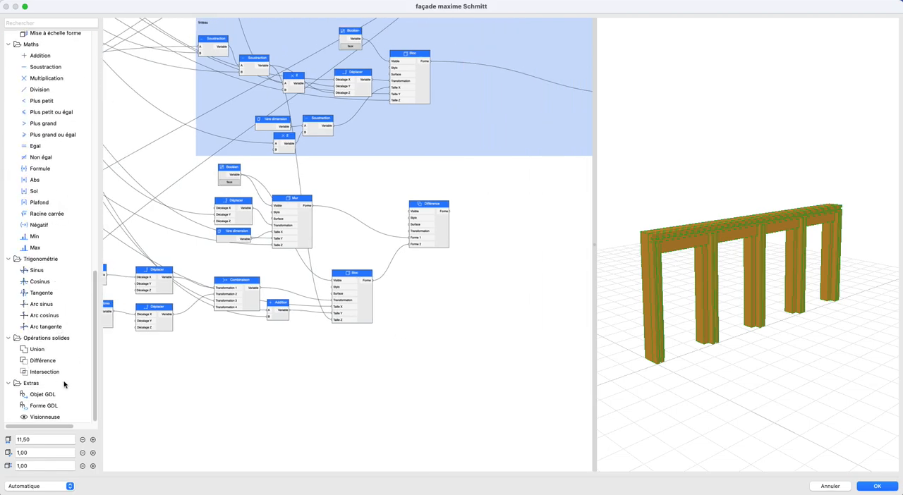
left_click_drag(39, 395, 383, 395)
- Assign the Fenêtre 26 library object to the new Objet GDL node, finding it with the search text "fen"
double_click(388, 395)
left_click(436, 189)
left_click(365, 157)
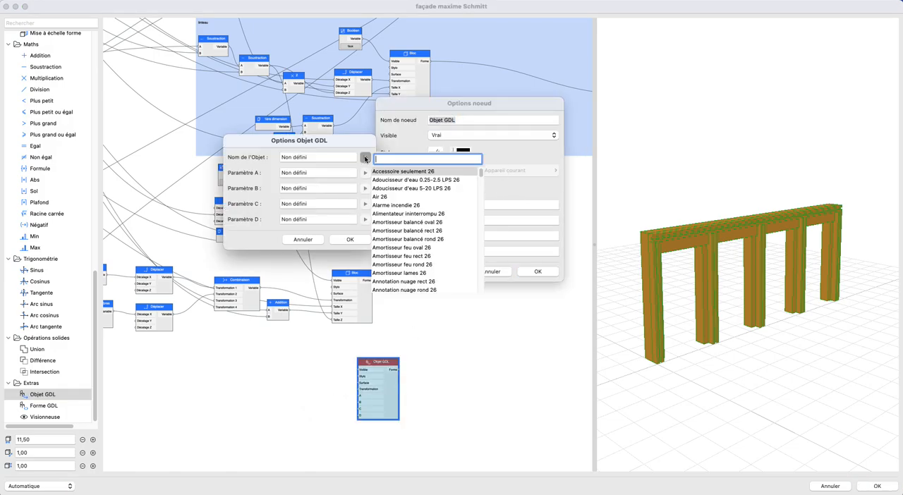
type("fen")
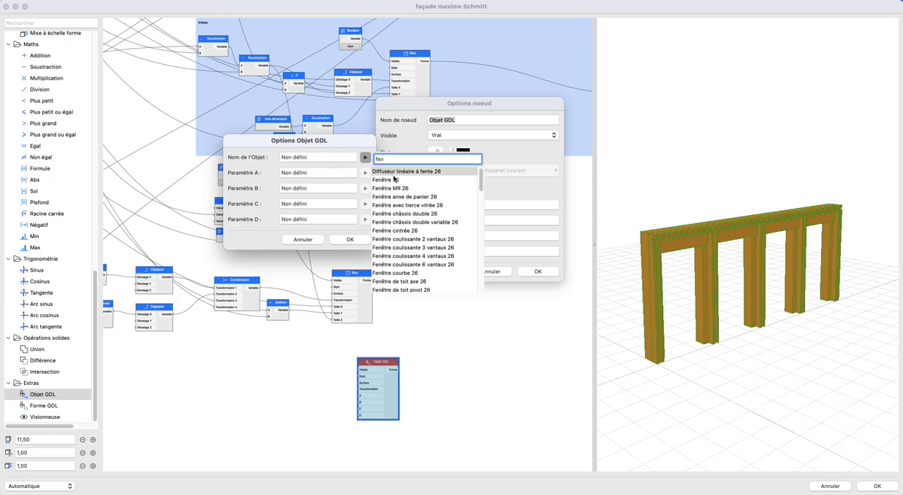
left_click(435, 181)
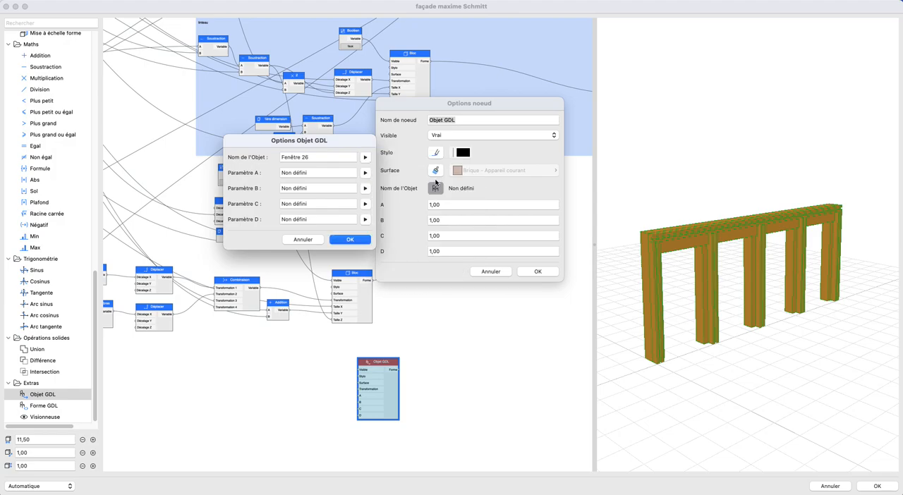
- Map the window object's Paramètre A to Largeur unité and Paramètre B to Hauteur unité, and accept the object options
left_click(365, 173)
type("uni")
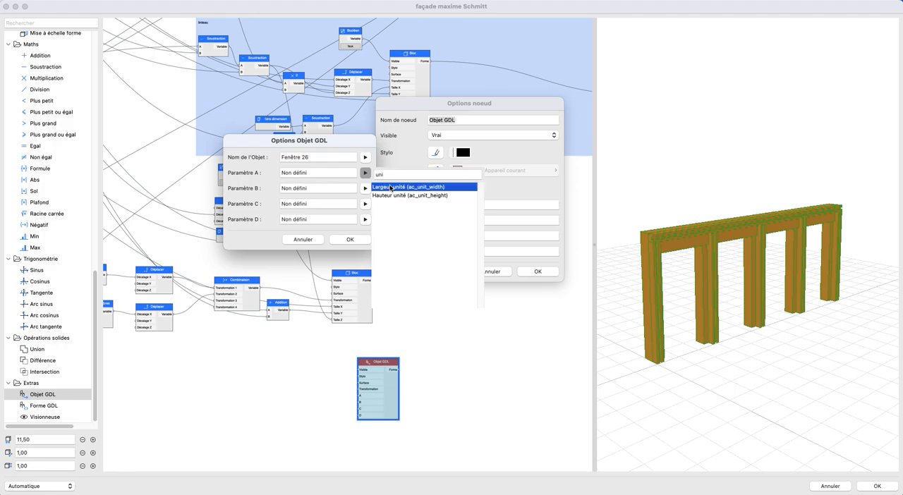
left_click(381, 188)
left_click(364, 188)
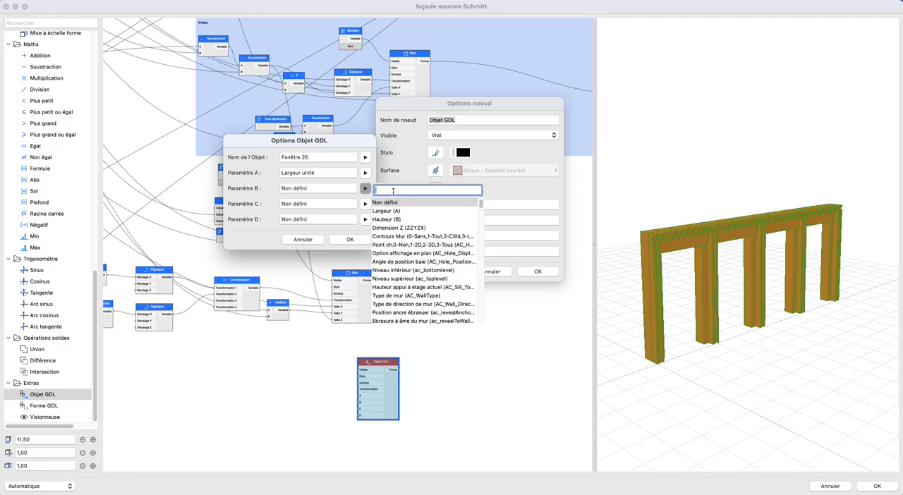
type("un")
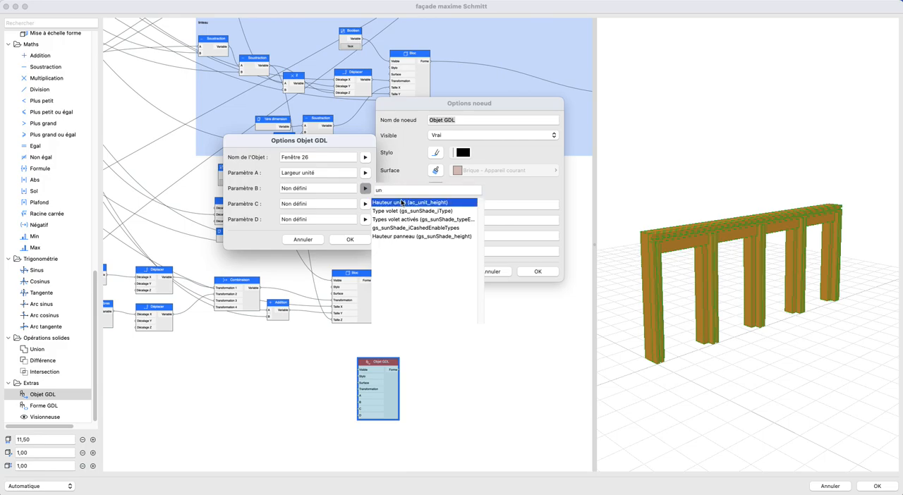
left_click(401, 202)
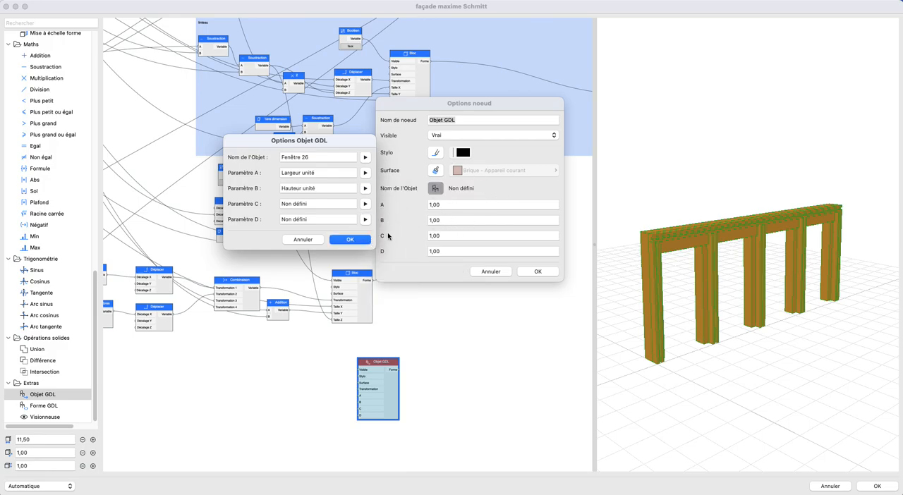
left_click(350, 241)
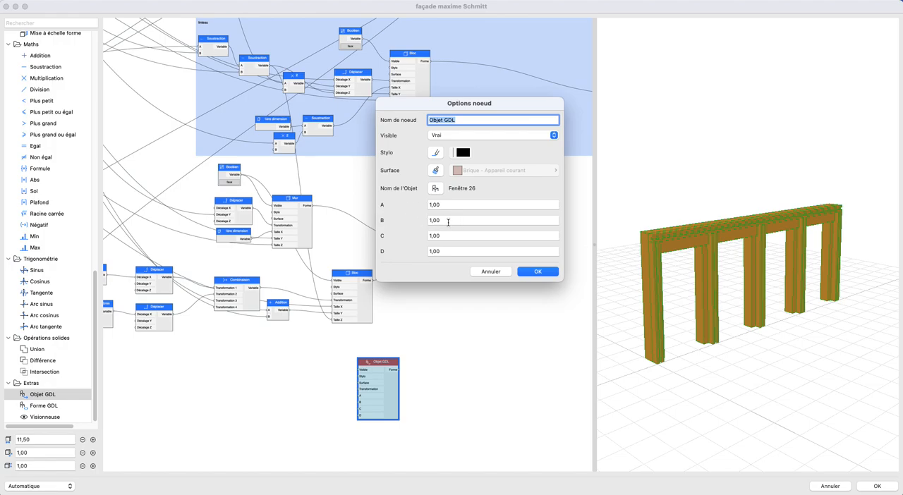
- Name the Objet GDL node "fenêtre" and accept its node options
type("fenêtre")
key("Return")
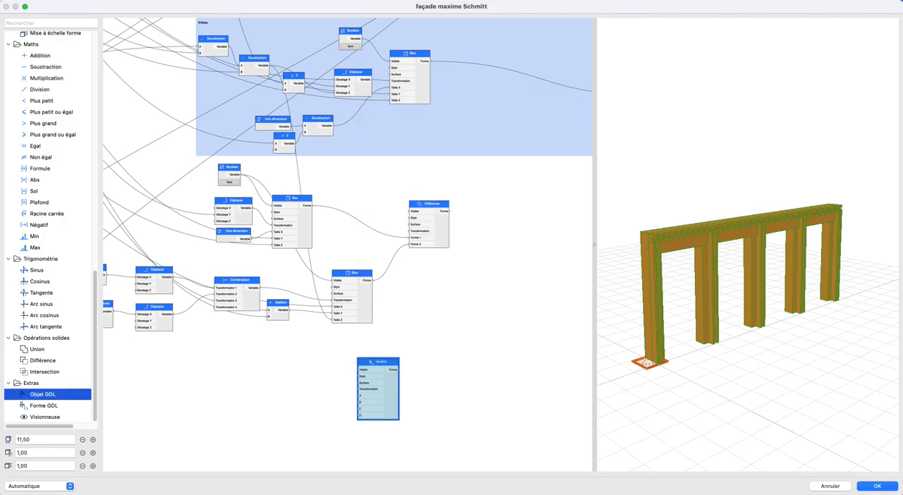
scroll(732, 304, "up", 10)
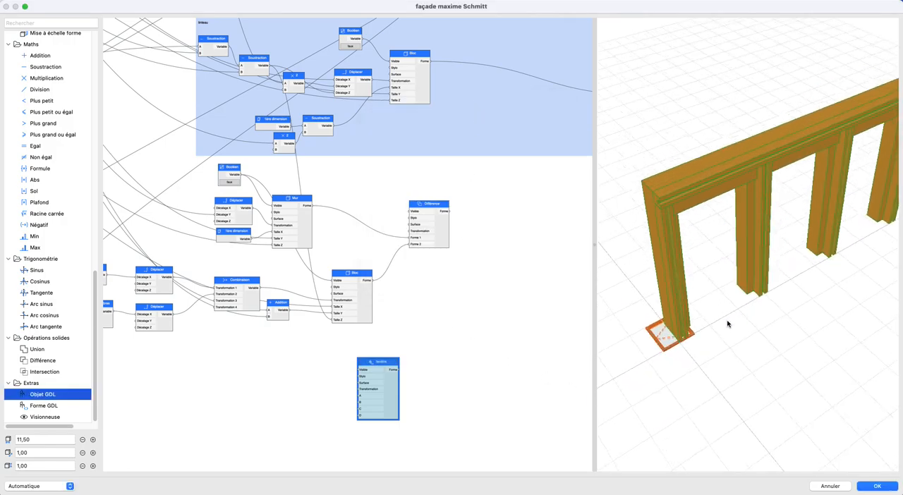
- Replace the fenêtre node's library object with Fenêtre double 26, finding it with the search text "double"
double_click(388, 387)
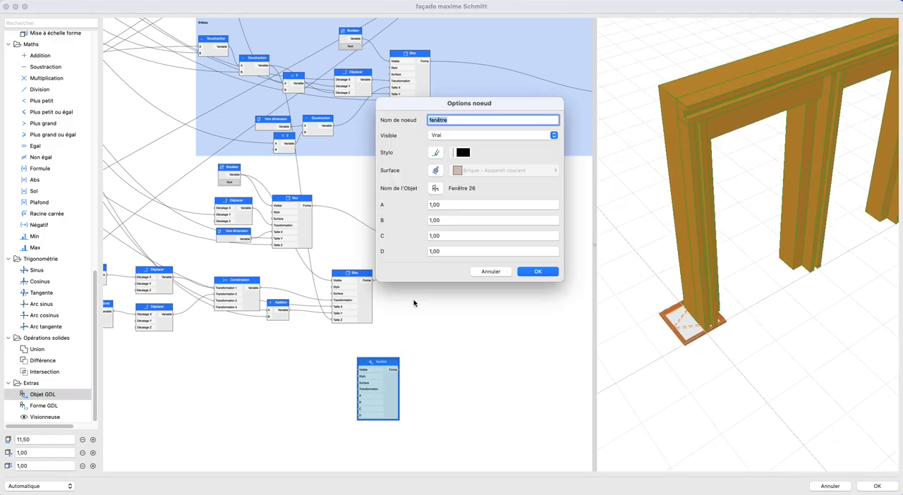
left_click(435, 189)
left_click(364, 157)
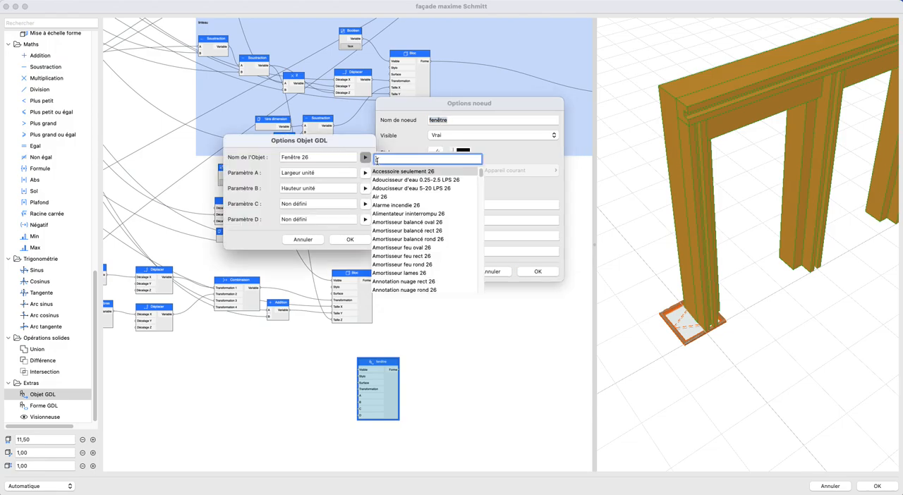
type("fen")
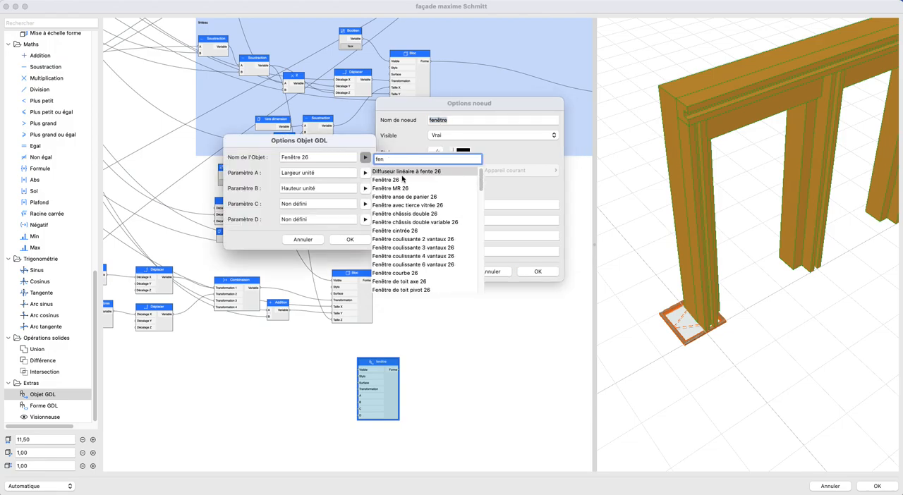
scroll(406, 251, "down", 4)
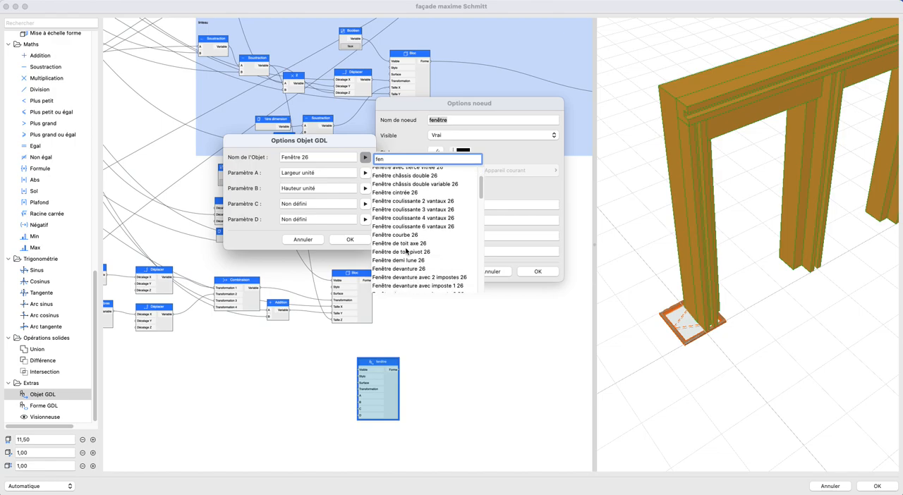
scroll(397, 175, "up", 5)
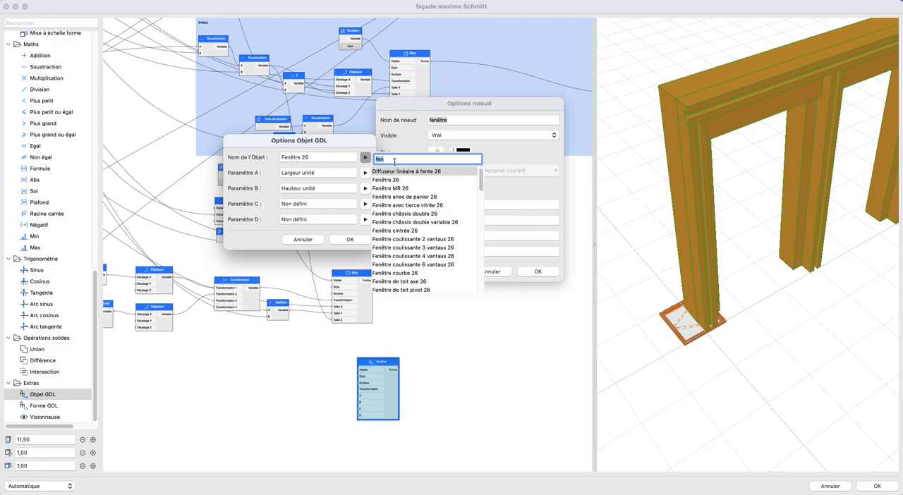
type("double")
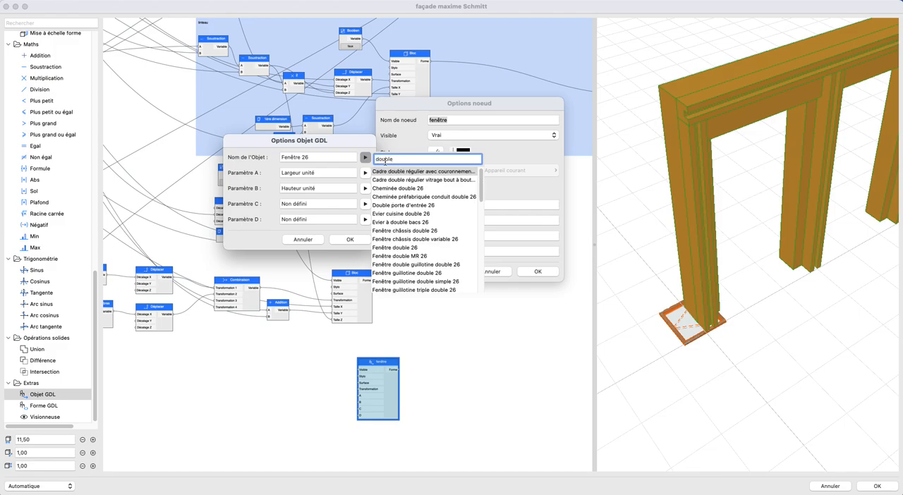
left_click(419, 247)
- Map the double window's Paramètre A to Largeur unité and Paramètre B to Hauteur unité, and accept both sets of options
left_click(365, 174)
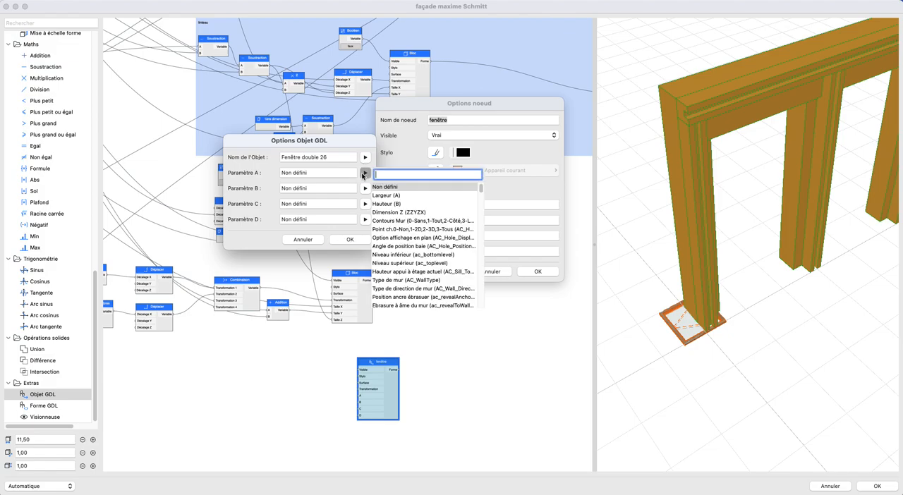
type("un")
left_click(398, 188)
left_click(364, 188)
type("uni")
left_click(397, 204)
left_click(350, 239)
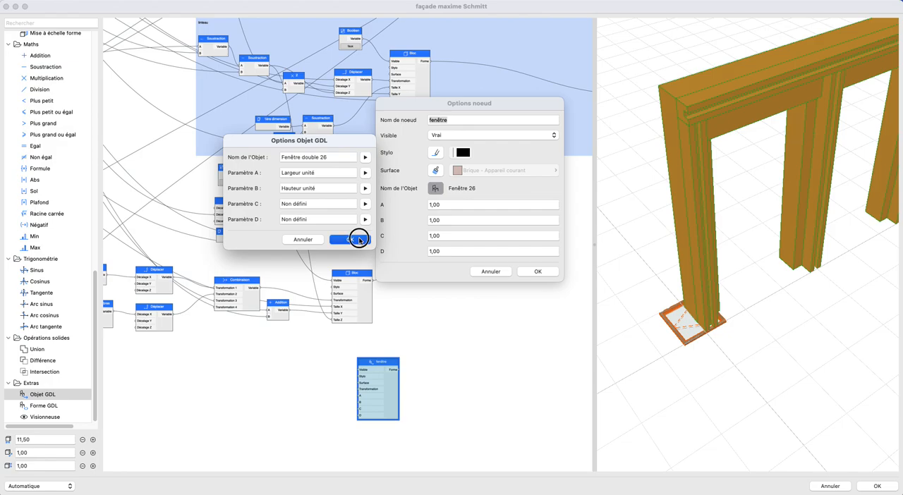
left_click(544, 272)
- Add a Combinaison node beside the fenêtre node and connect its output to the window's Transformation input
left_click_drag(674, 350, 743, 287)
middle_click_drag(325, 407, 423, 351)
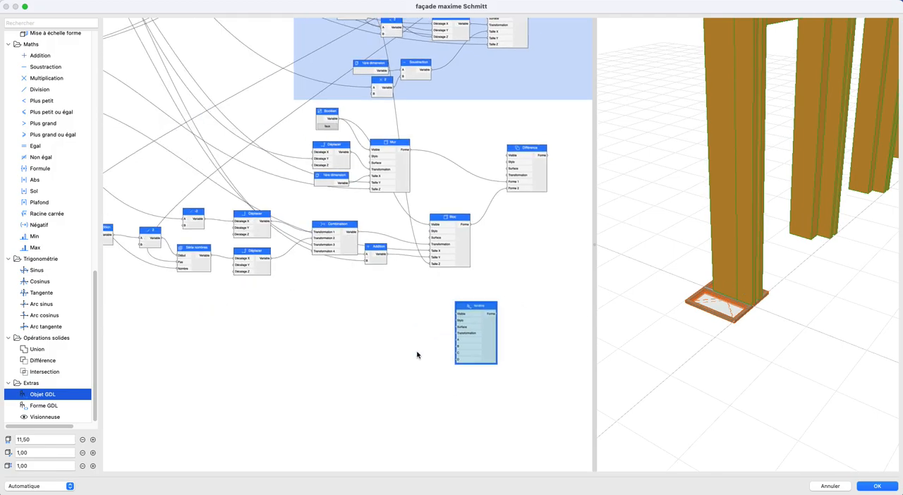
scroll(423, 351, "up", 3)
middle_click_drag(357, 361, 282, 367)
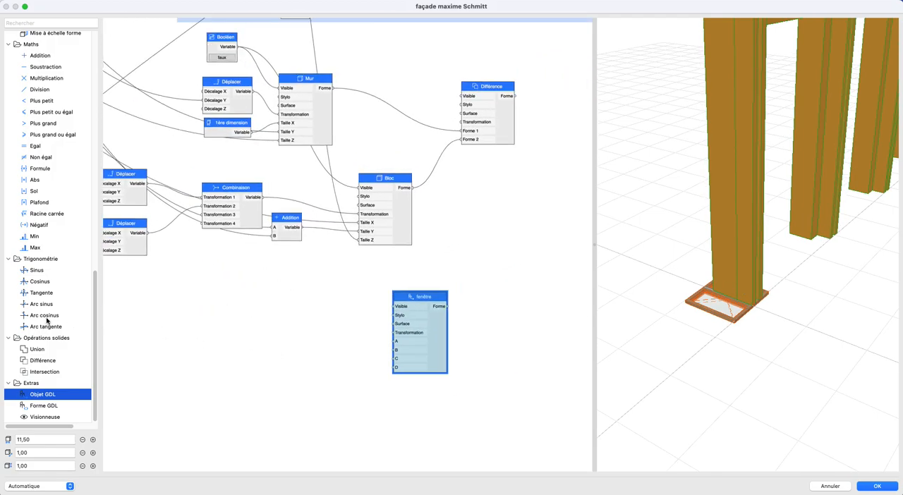
scroll(48, 296, "up", 10)
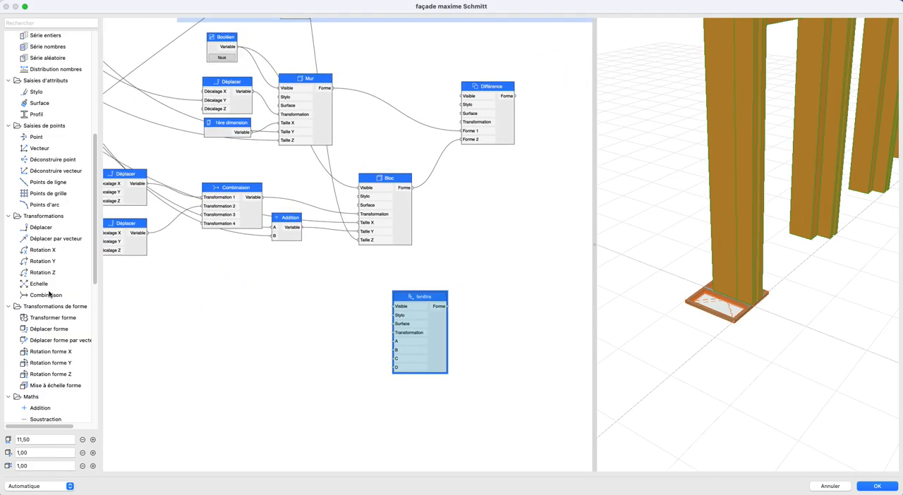
left_click_drag(44, 295, 365, 343)
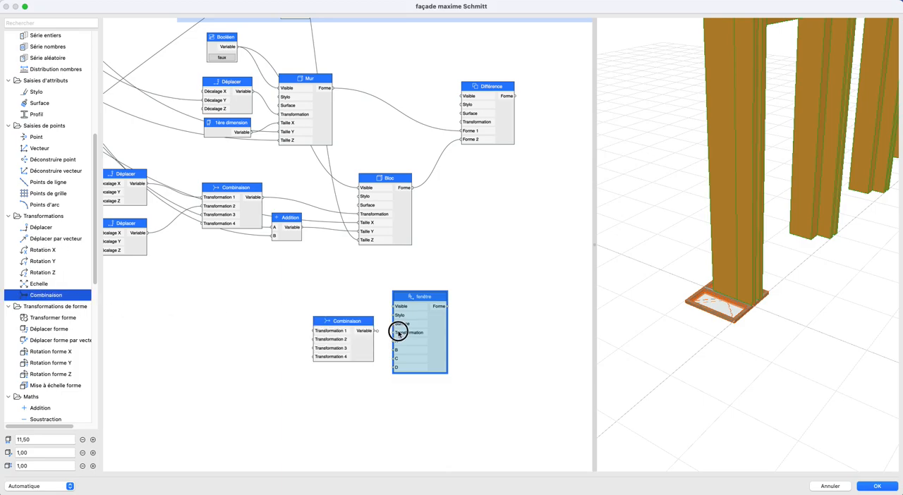
scroll(302, 350, "up", 2)
middle_click_drag(302, 351, 395, 336)
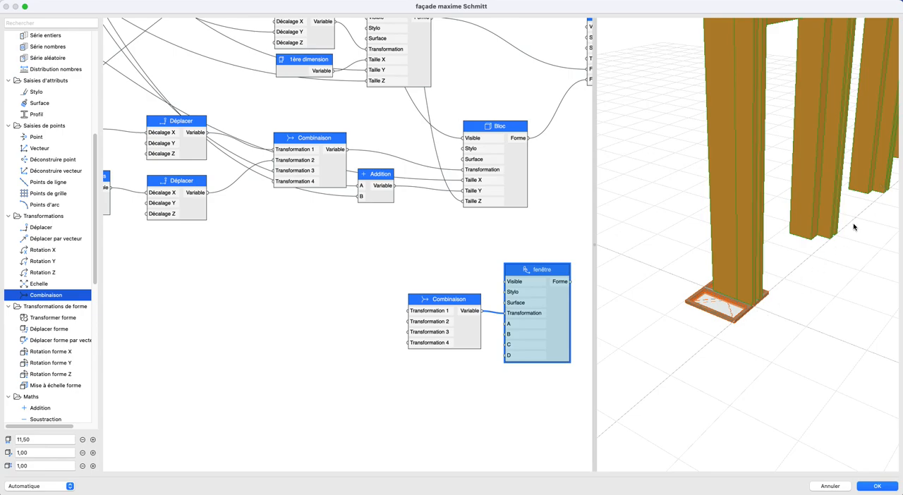
- Add a Rotation X node named 90 with a 90° angle and connect it to Transformation 1 of the window's Combinaison
left_click_drag(42, 250, 353, 308)
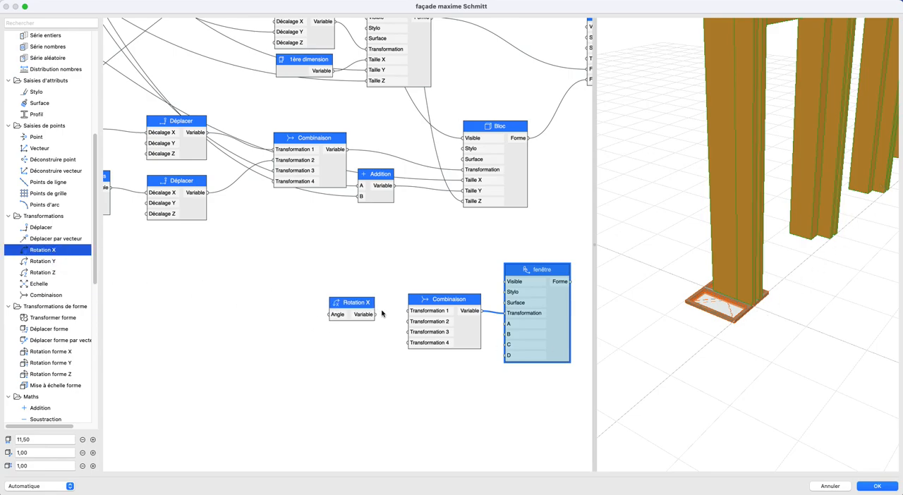
double_click(339, 320)
type("90")
key("Tab")
type("90")
key("Return")
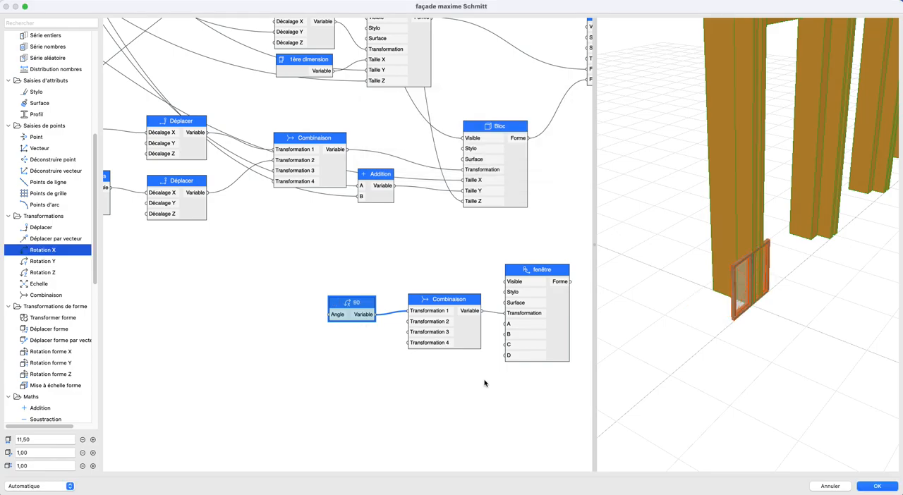
left_click_drag(770, 322, 756, 344)
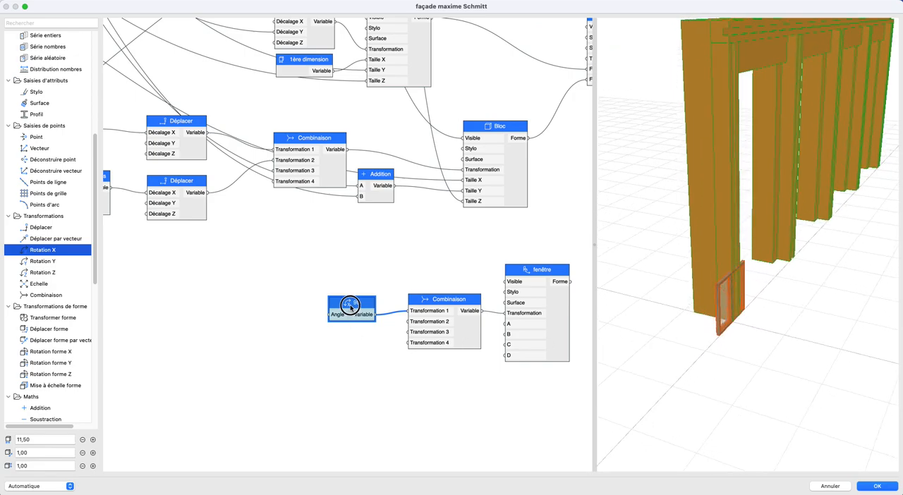
- Move the rotation node up and add a Déplacer node below it, connected to Transformation 2 of the window's Combinaison
left_click_drag(348, 305, 313, 286)
left_click_drag(44, 228, 407, 322)
left_click_drag(338, 334, 336, 352)
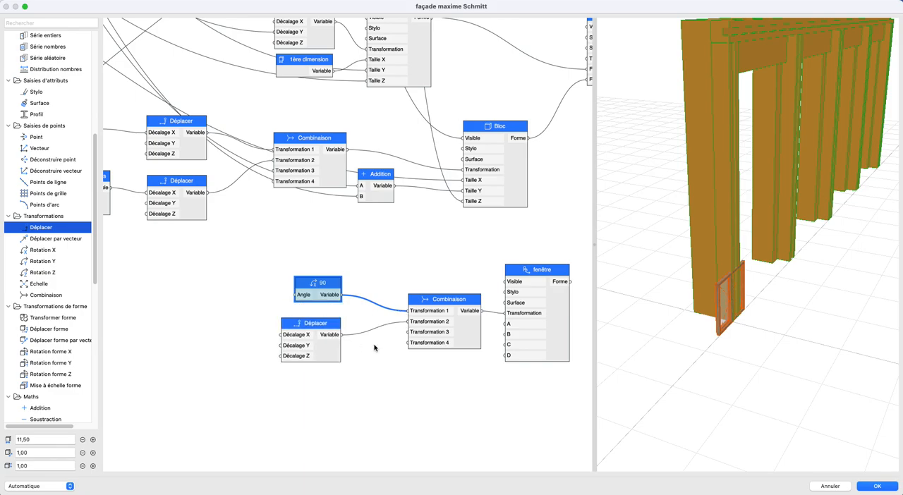
- Trace the links leaving the Épaisseur du profil parameter and those feeding the Addition node beside the opening Bloc
scroll(374, 345, "down", 4)
scroll(376, 346, "down", 2)
middle_click_drag(381, 347, 551, 378)
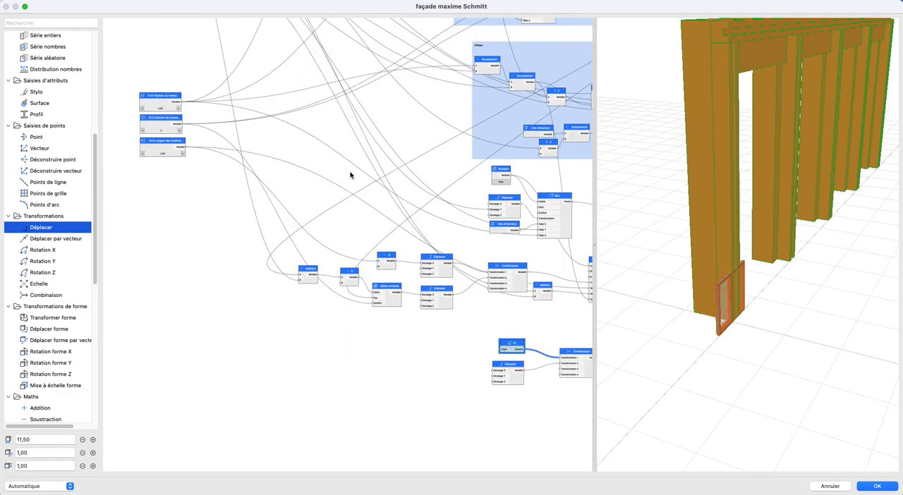
scroll(350, 175, "up", 5)
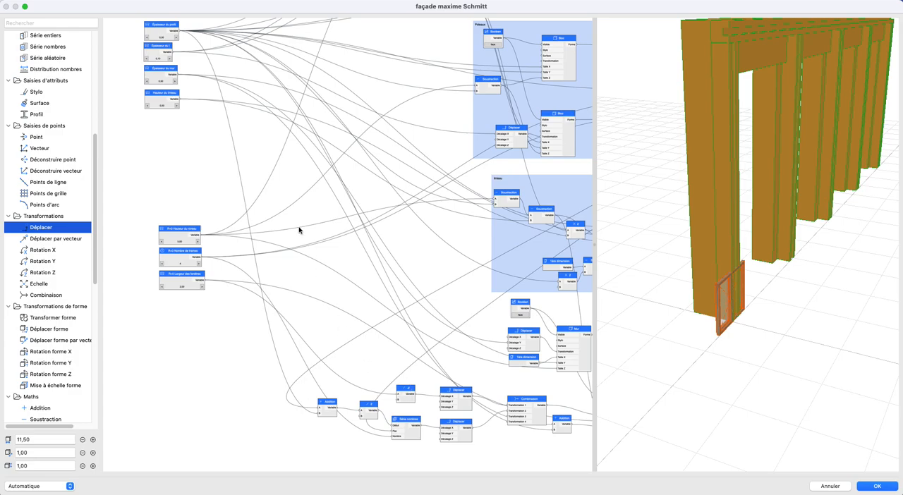
scroll(288, 196, "up", 1)
left_click(167, 61)
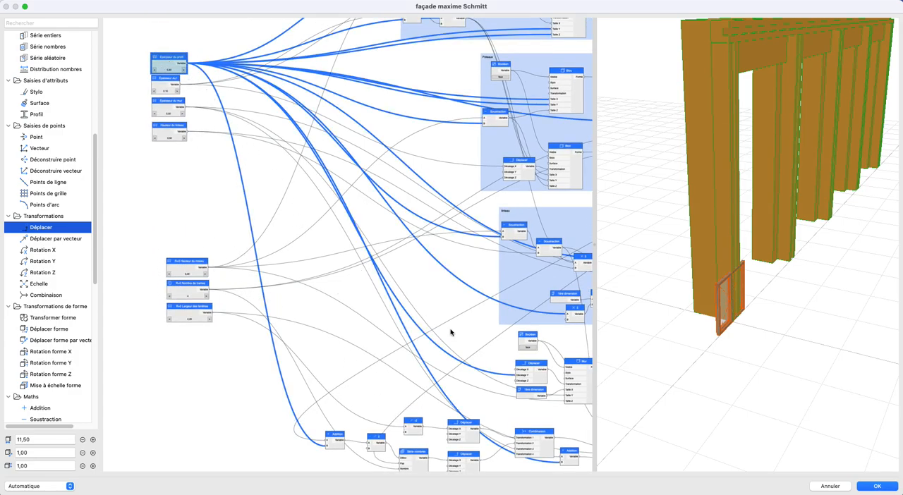
left_click_drag(455, 338, 360, 222)
middle_click_drag(360, 221, 367, 220)
left_click(477, 336)
scroll(488, 357, "down", 2)
middle_click_drag(491, 361, 508, 399)
scroll(131, 35, "up", 2)
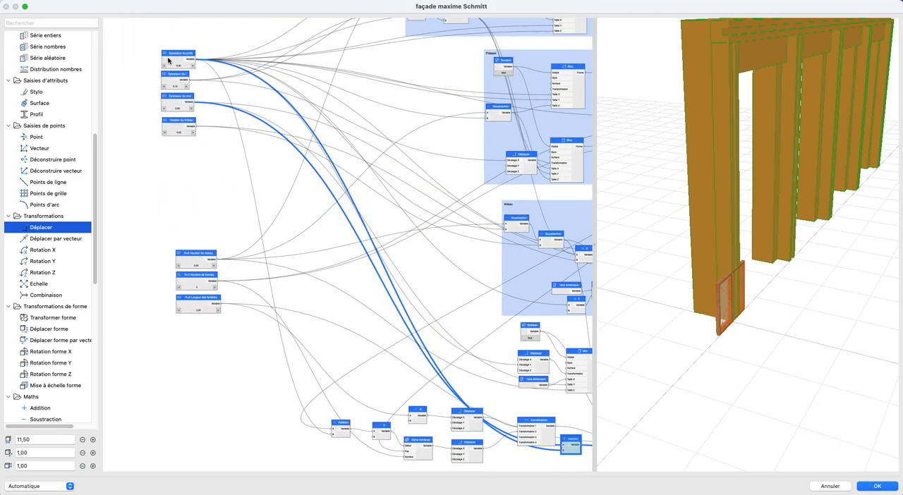
scroll(168, 61, "up", 1)
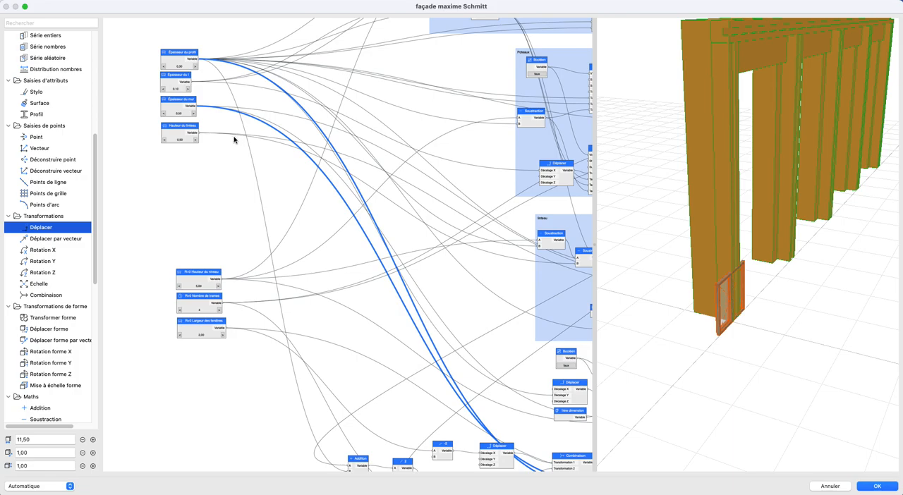
- Connect the Addition output to Décalage Y of the window's Déplacer node, and move the Addition node below the opening's Combinaison
scroll(235, 140, "down", 4)
middle_click_drag(210, 127, 137, 74)
scroll(253, 138, "up", 1)
middle_click_drag(254, 139, 117, 21)
scroll(293, 234, "up", 3)
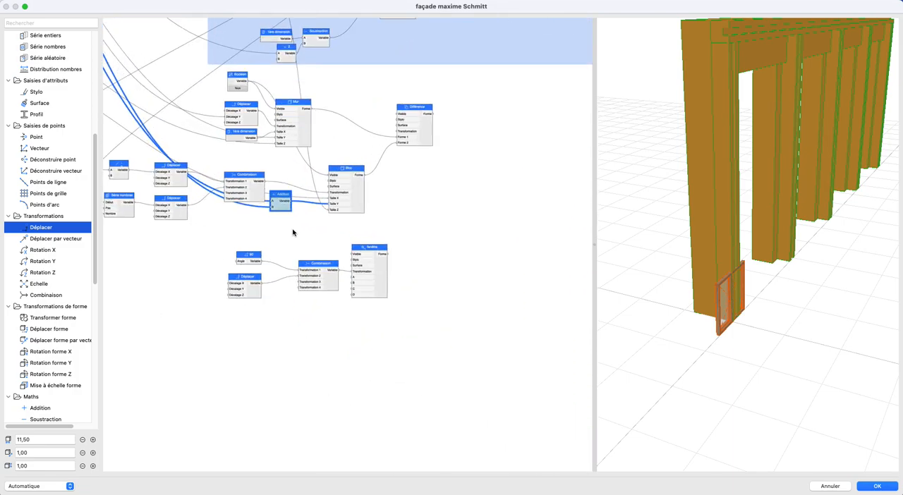
scroll(293, 233, "up", 4)
left_click_drag(293, 191, 202, 313)
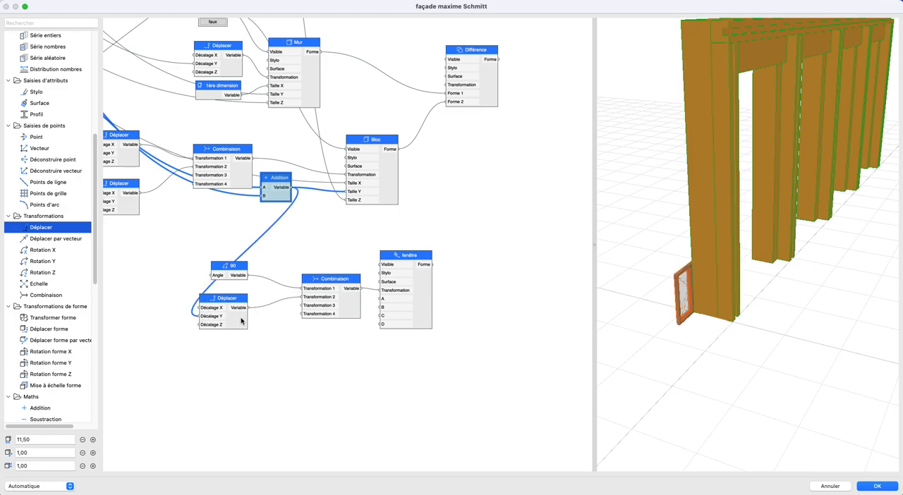
left_click_drag(605, 332, 742, 309)
scroll(225, 309, "up", 2)
middle_click_drag(225, 309, 369, 334)
left_click_drag(429, 202, 363, 219)
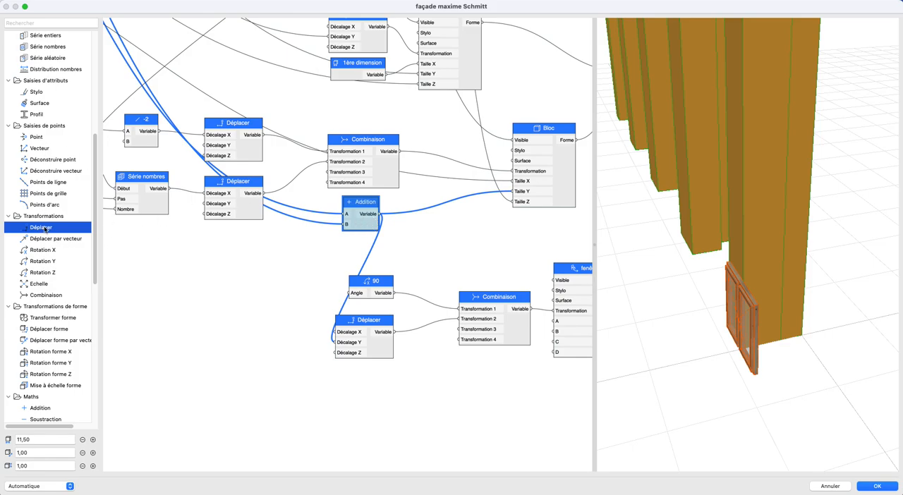
- Insert a Soustraction node between the Addition output and the window's Décalage Y, with its B value set to 0
scroll(44, 228, "down", 5)
left_click_drag(44, 286, 335, 332)
left_click_drag(245, 306, 249, 318)
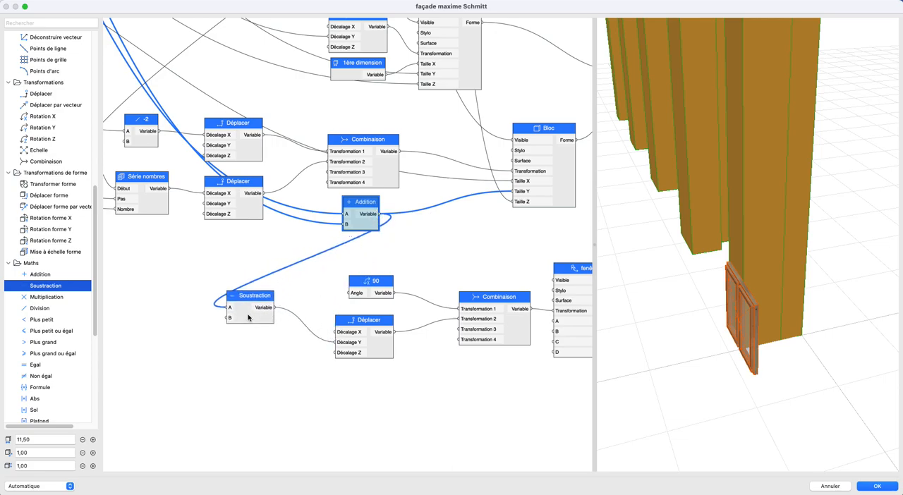
double_click(249, 318)
left_click(464, 151)
type("0")
left_click(535, 172)
left_click_drag(825, 339, 736, 335)
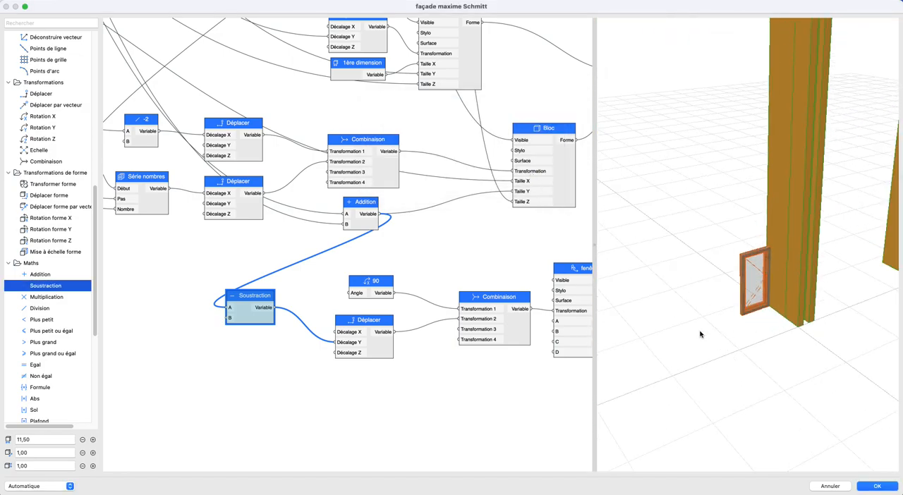
- Connect the R+0 Largeur des fenêtres parameter to input A of the fenêtre node
scroll(309, 339, "down", 6)
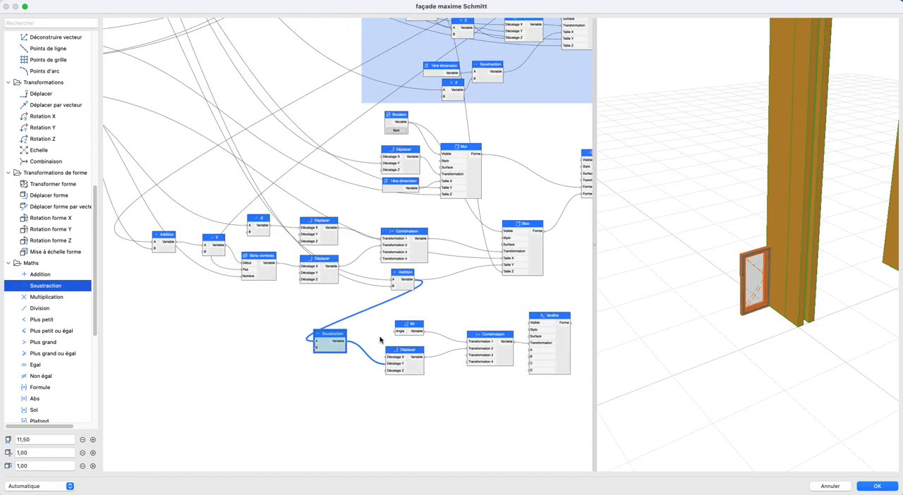
scroll(436, 294, "down", 3)
scroll(467, 304, "down", 2)
mouse_move(467, 303)
middle_mouse_down()
mouse_move(501, 341)
mouse_move(470, 293)
middle_mouse_up()
scroll(201, 251, "up", 3)
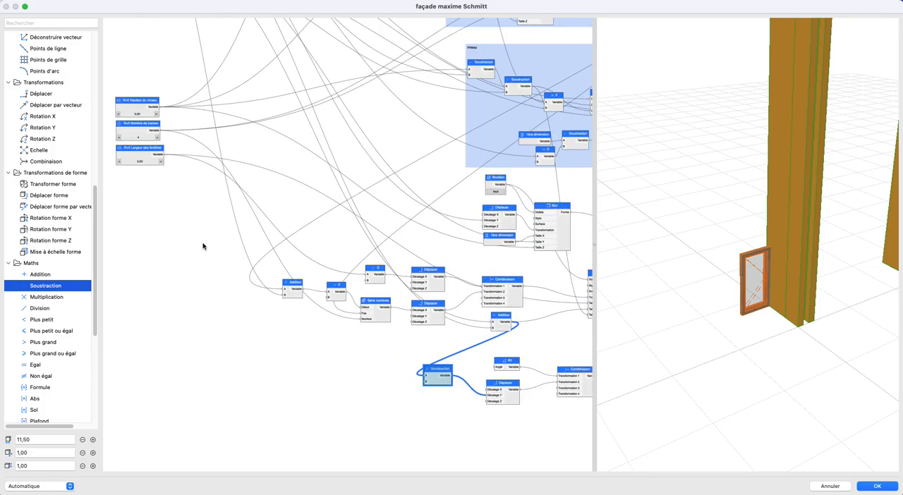
left_click_drag(164, 154, 417, 367)
middle_click_drag(542, 397, 417, 367)
left_click_drag(417, 367, 488, 353)
- Trace the links leaving the R+0 Hauteur du niveau parameter and those feeding the opening's Bloc node
scroll(365, 292, "down", 2)
middle_click_drag(365, 292, 475, 399)
scroll(203, 249, "up", 3)
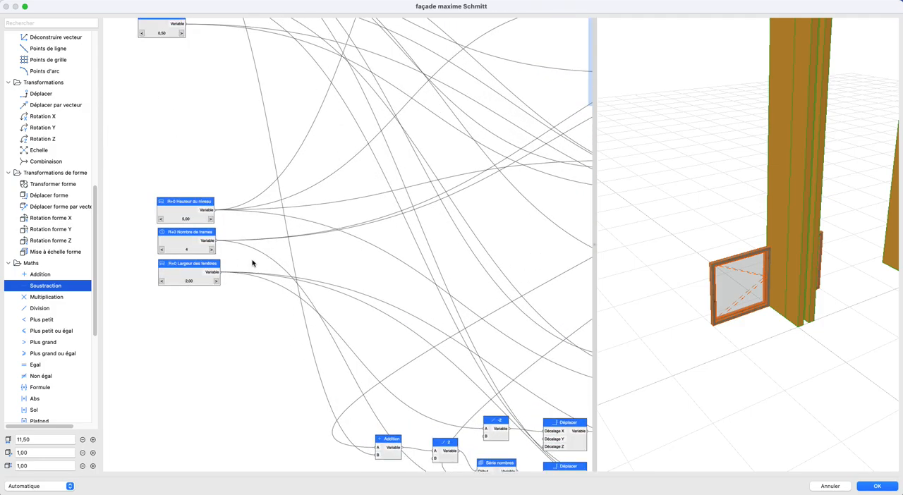
scroll(285, 247, "down", 3)
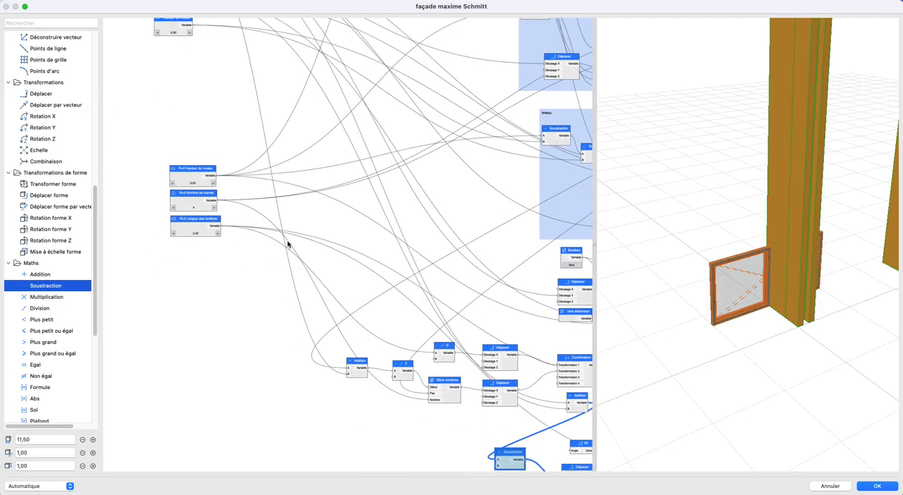
middle_click_drag(281, 252, 304, 260)
scroll(260, 260, "up", 3)
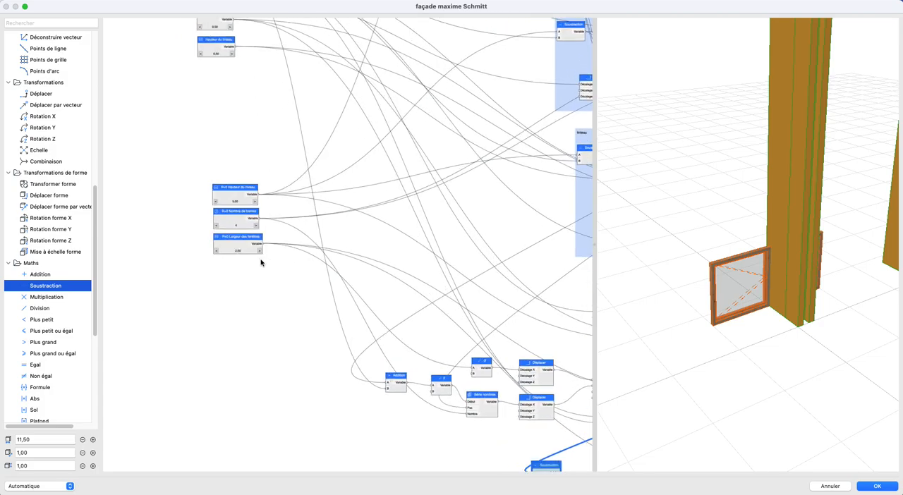
scroll(73, 294, "up", 5)
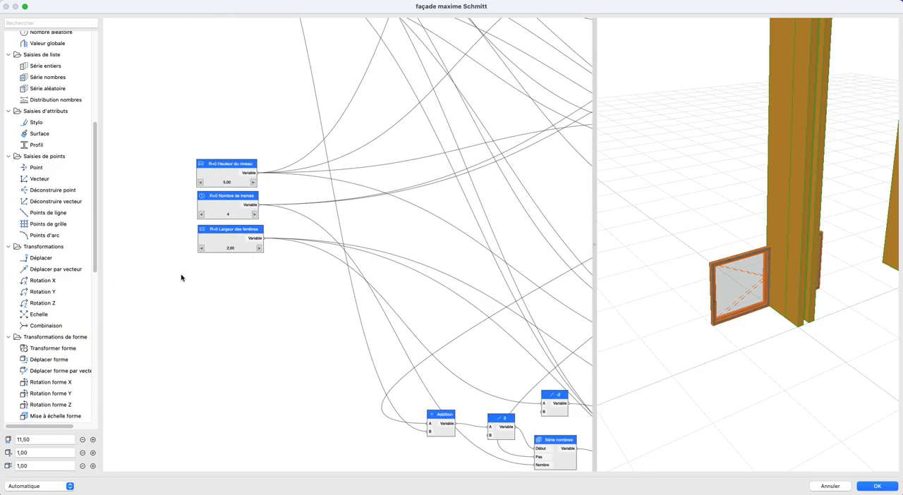
left_click(219, 168)
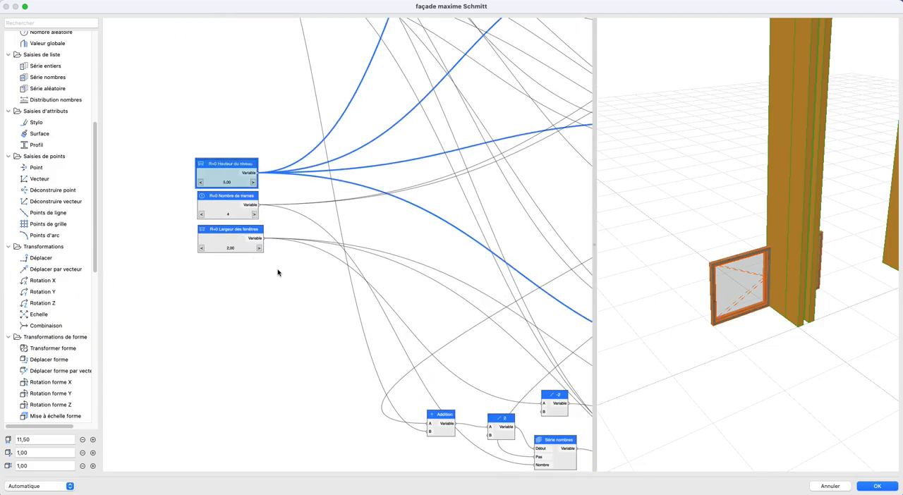
scroll(278, 269, "down", 3)
middle_click_drag(466, 345, 366, 269)
mouse_move(485, 285)
middle_mouse_down()
mouse_move(367, 278)
mouse_move(339, 220)
middle_mouse_up()
scroll(419, 275, "up", 3)
left_click(506, 278)
scroll(495, 280, "down", 1)
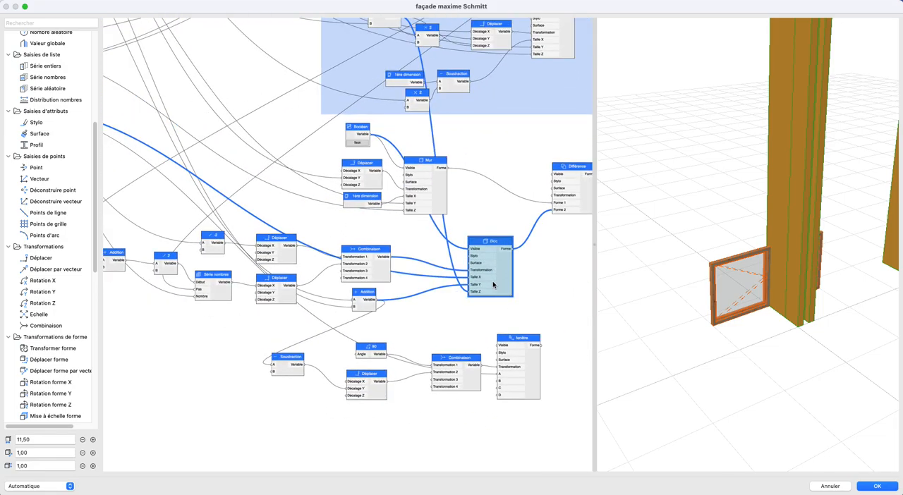
- Connect the output of the second Soustraction node in the linteau group to input B of the fenêtre node
scroll(495, 281, "down", 1)
middle_click_drag(480, 233, 431, 289)
left_click_drag(363, 102, 450, 429)
scroll(747, 337, "down", 5)
mouse_move(734, 337)
middle_mouse_down("shift")
mouse_move(707, 329)
mouse_move(738, 336)
middle_mouse_up("shift")
scroll(473, 361, "up", 5)
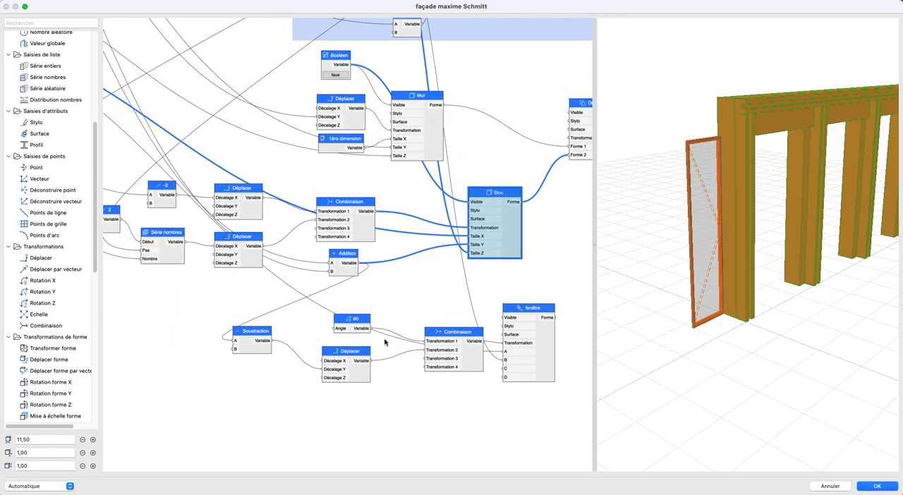
- Connect the Série nombres output to Décalage X of the window's Déplacer node and check the windows in the 3D preview
left_click(370, 381)
left_click(262, 269)
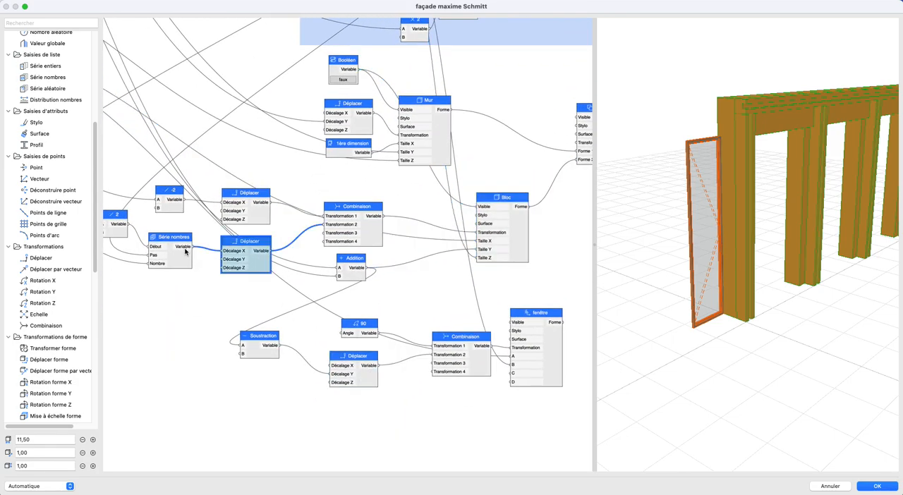
left_click_drag(217, 285, 331, 366)
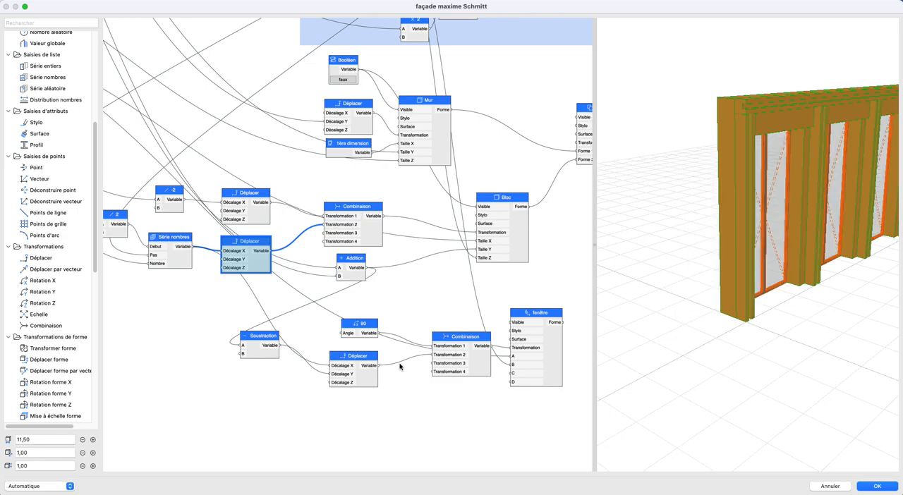
scroll(695, 353, "down", 5)
left_click_drag(695, 353, 641, 352)
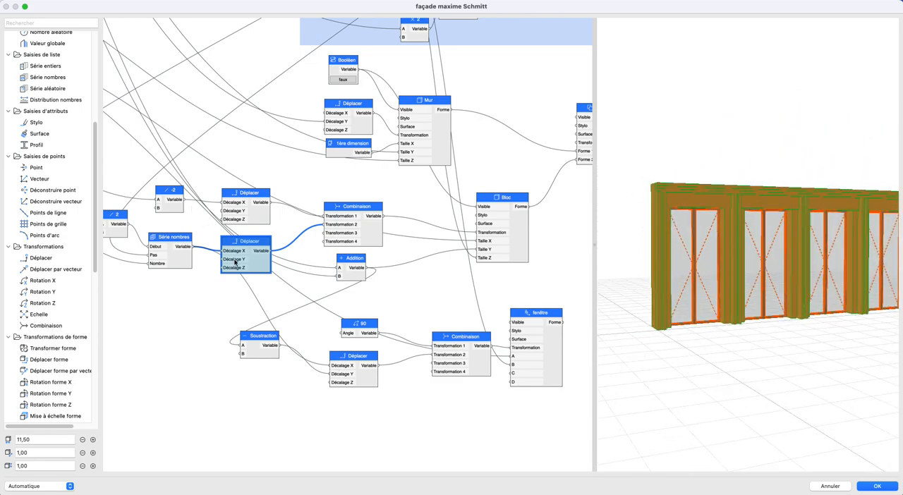
left_click(181, 257)
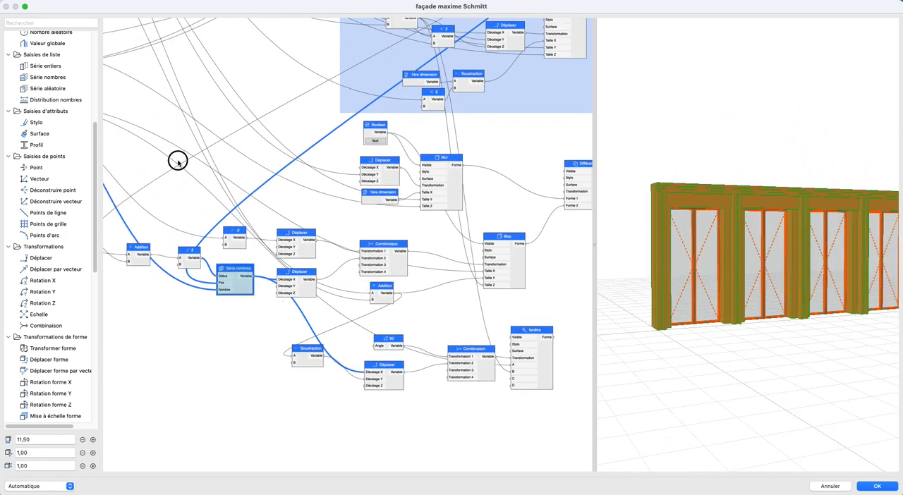
left_click(178, 161)
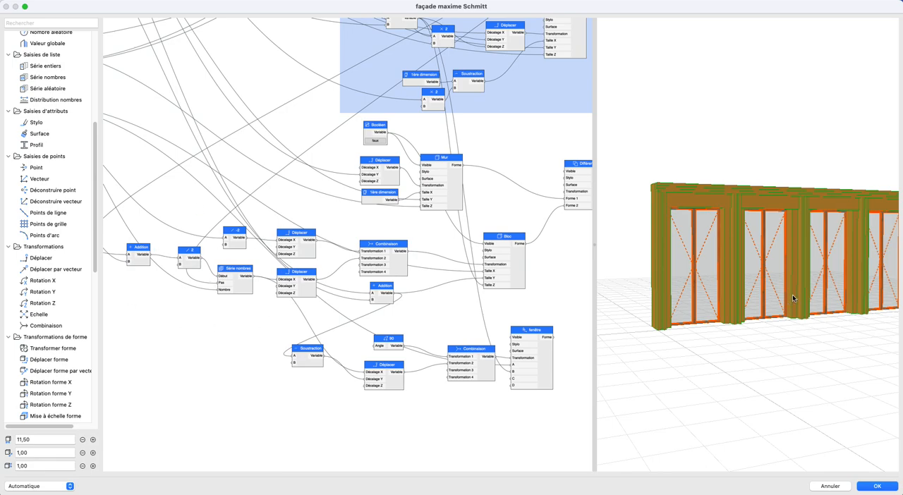
mouse_move(794, 298)
left_mouse_down()
mouse_move(706, 299)
mouse_move(726, 306)
mouse_move(687, 295)
mouse_move(804, 312)
mouse_move(834, 307)
mouse_move(772, 306)
mouse_move(792, 310)
left_mouse_up()
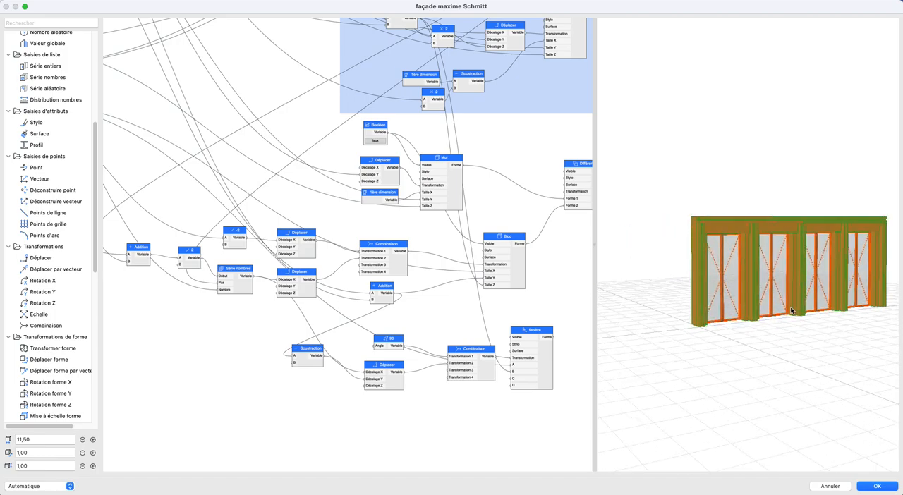
- Add a Stylo node and place it above the Épaisseur du profil parameter
scroll(29, 213, "up", 3)
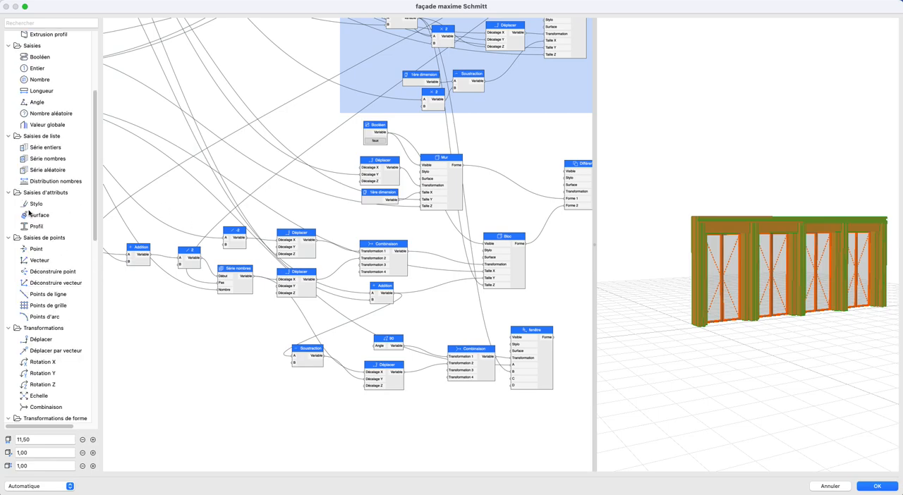
left_click_drag(37, 204, 162, 168)
scroll(166, 172, "down", 5)
middle_click_drag(183, 196, 328, 366)
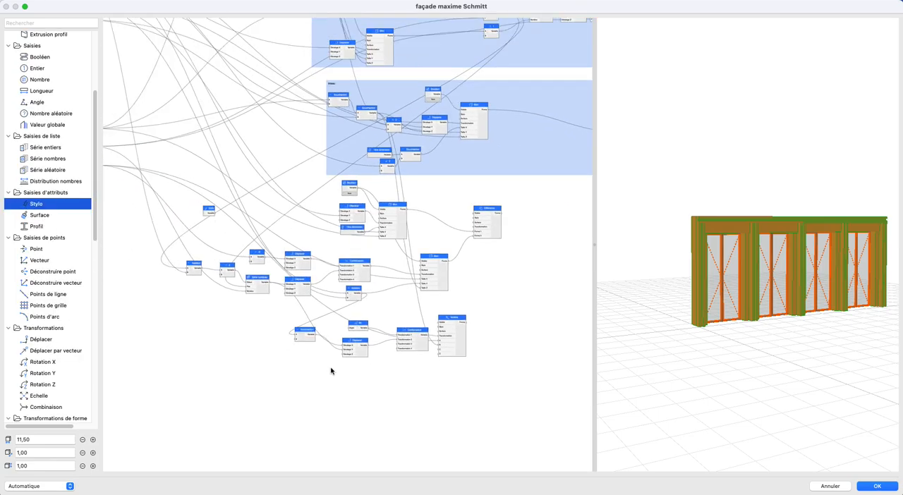
left_click_drag(309, 336, 175, 80)
scroll(180, 86, "up", 3)
scroll(152, 109, "down", 4)
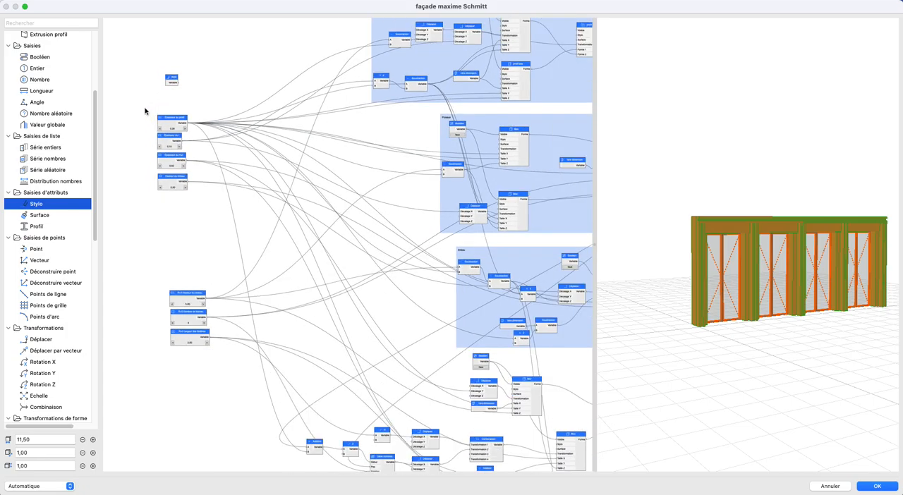
- Connect the Stylo node to the Stylo inputs of the final shape nodes in the Poutre and Poteaux groups
left_click_drag(116, 117, 475, 77)
left_click_drag(115, 117, 515, 198)
scroll(395, 176, "right", 5)
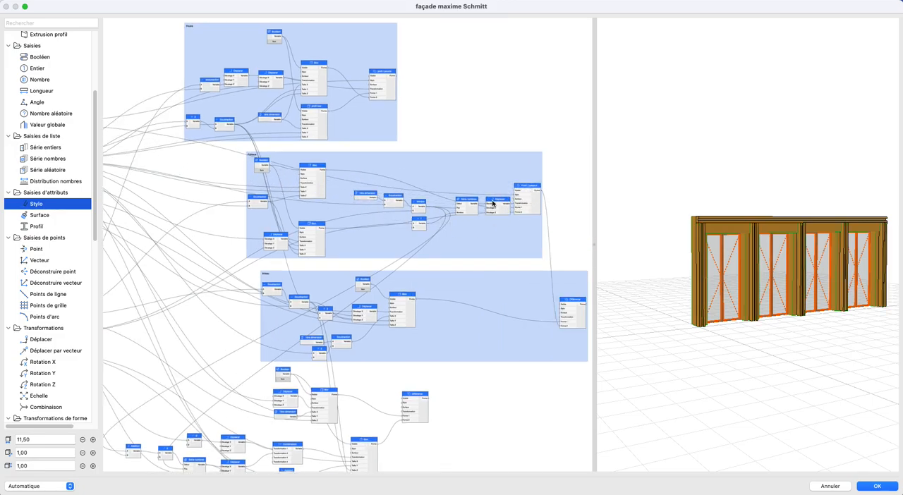
scroll(310, 209, "left", 10)
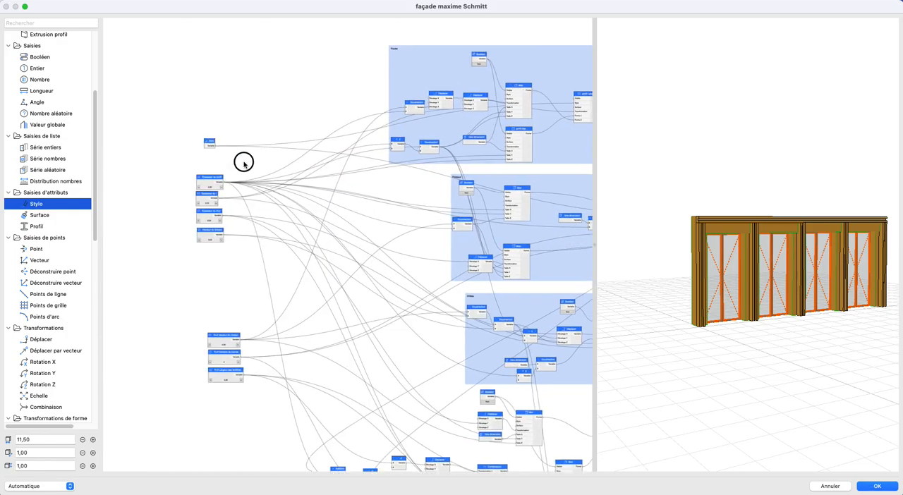
- Connect the Stylo node to the Stylo inputs of the linteau group's Différence and the wall's Différence nodes
left_click_drag(528, 282, 322, 258)
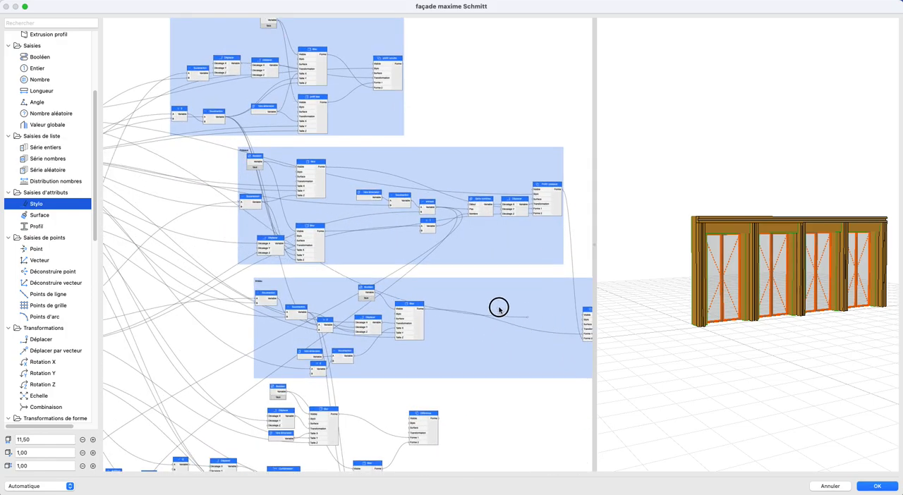
middle_click_drag(495, 317, 428, 307)
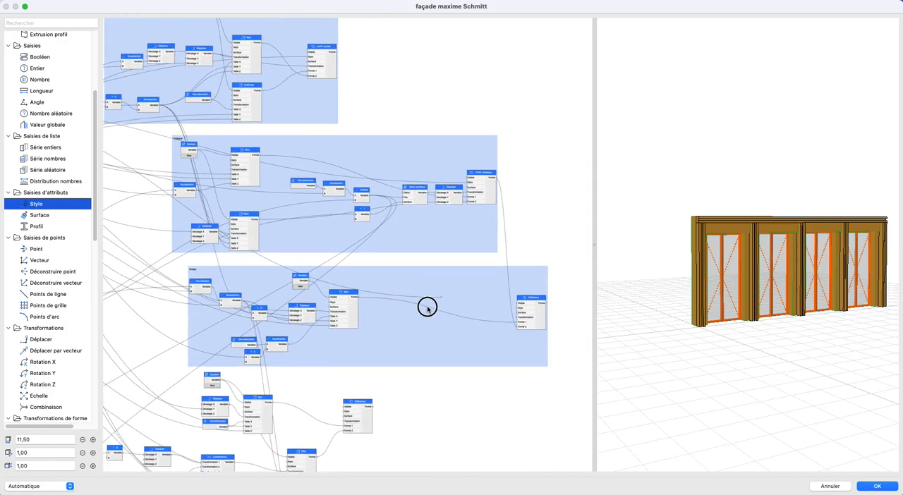
left_click(520, 311)
middle_click_drag(328, 269, 553, 282)
left_click(139, 119)
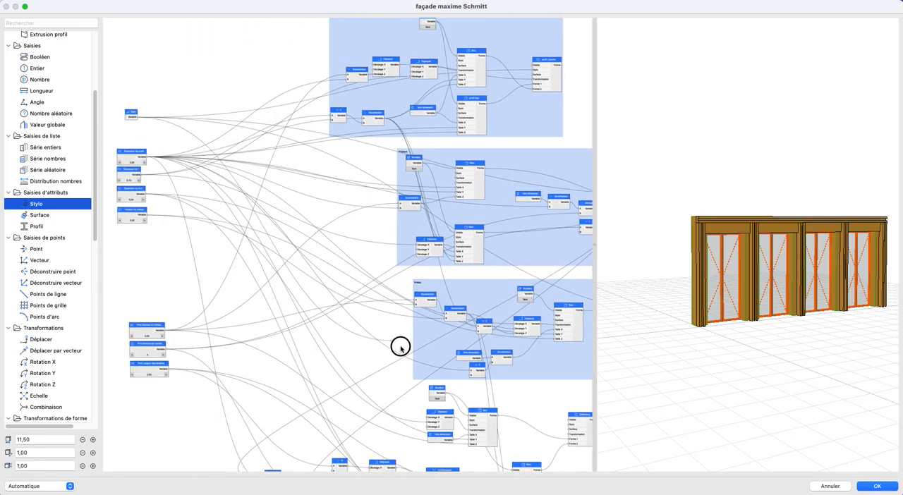
scroll(399, 347, "down", 5)
scroll(359, 188, "right", 2)
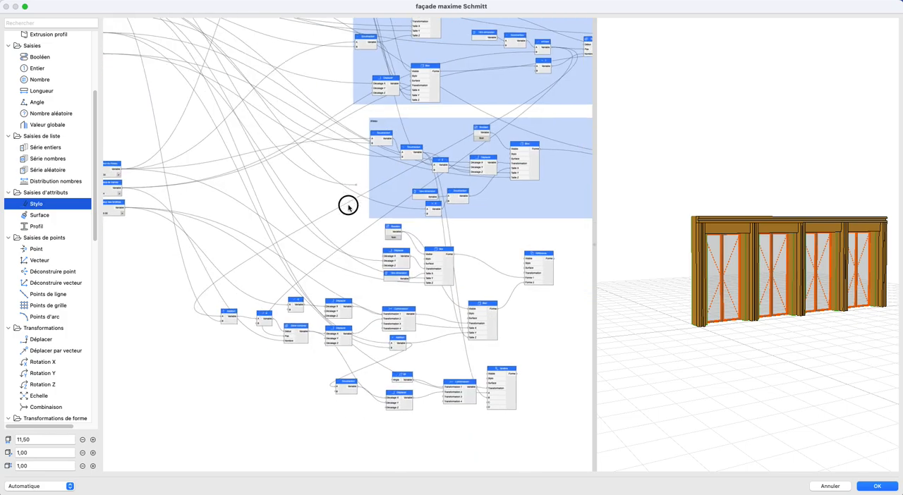
left_click(524, 263)
- Connect the Stylo node to the Stylo input of the fenêtre node
middle_click_drag(248, 194, 315, 265)
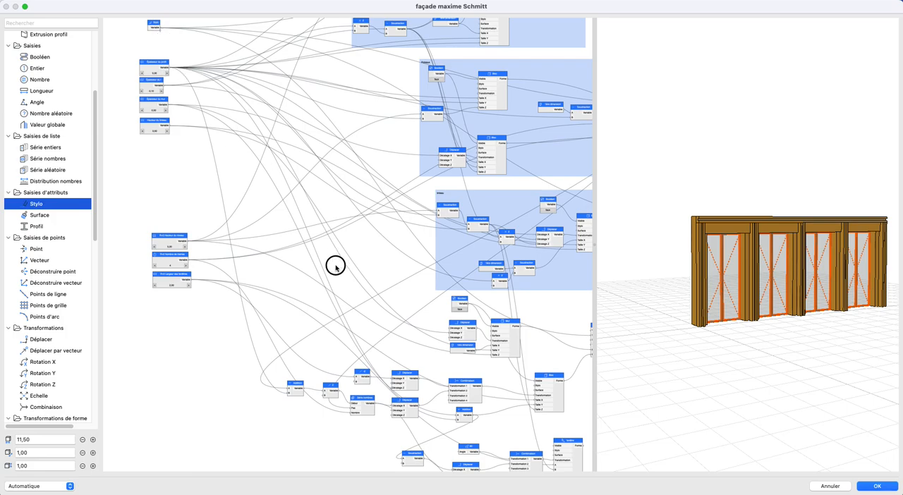
scroll(367, 338, "down", 4)
left_click(484, 343)
scroll(481, 312, "up", 1)
scroll(481, 312, "up", 2)
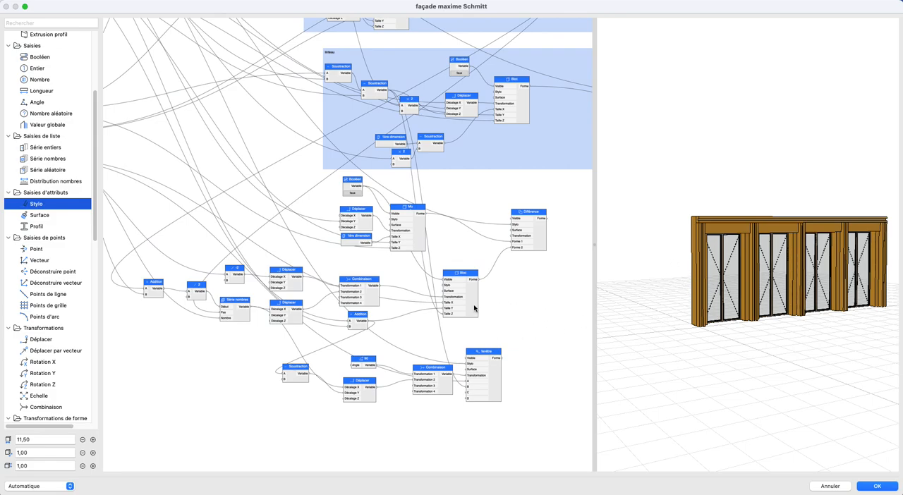
scroll(496, 256, "up", 2)
scroll(496, 256, "down", 2)
middle_click_drag(491, 271, 481, 271)
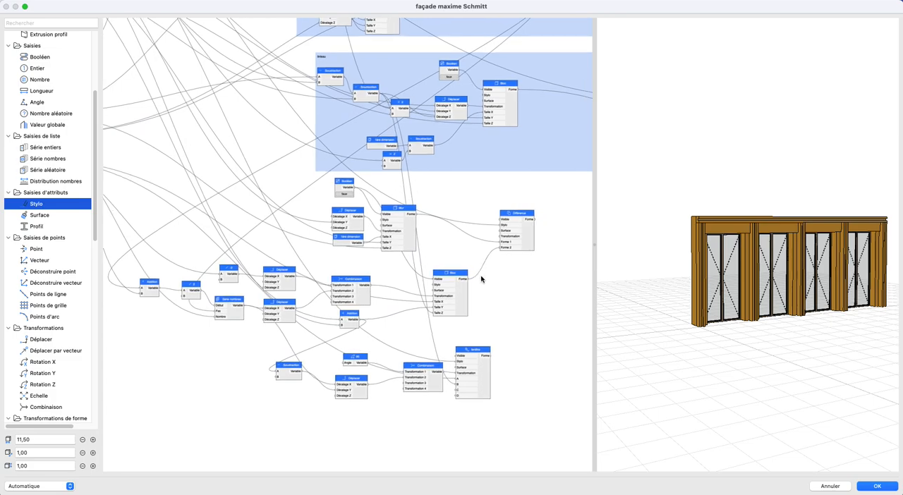
left_click_drag(112, 184, 243, 258)
scroll(442, 230, "down", 2)
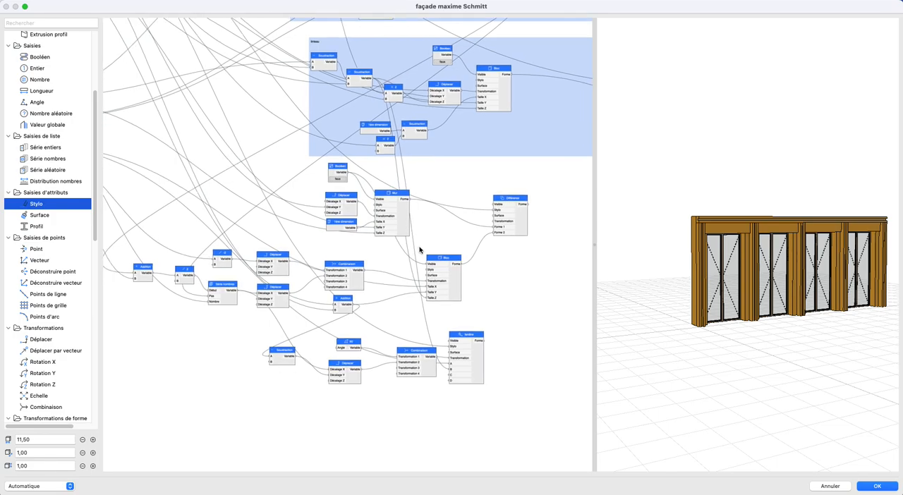
middle_click_drag(387, 252, 414, 259)
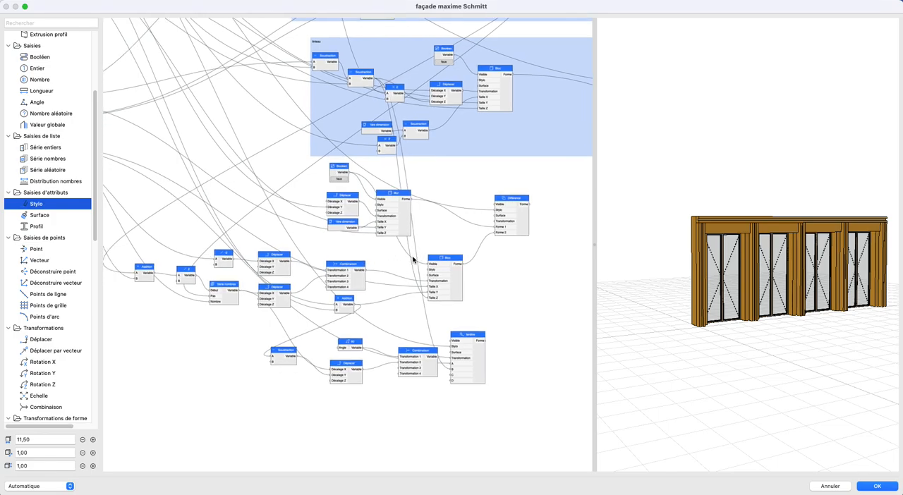
- Group the wall and opening nodes under the name mur, and move the group clear beneath the linteau group
scroll(415, 258, "down", 1)
left_click_drag(133, 154, 558, 310)
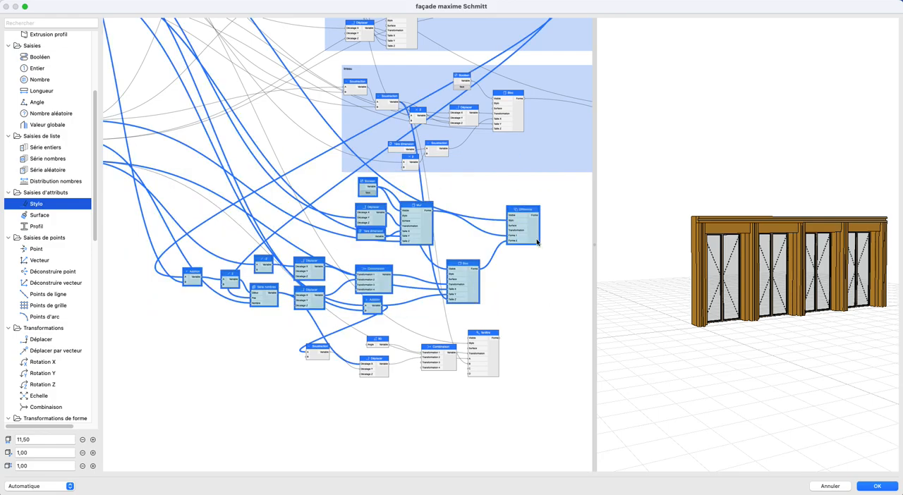
right_click(536, 243)
mouse_move(554, 274)
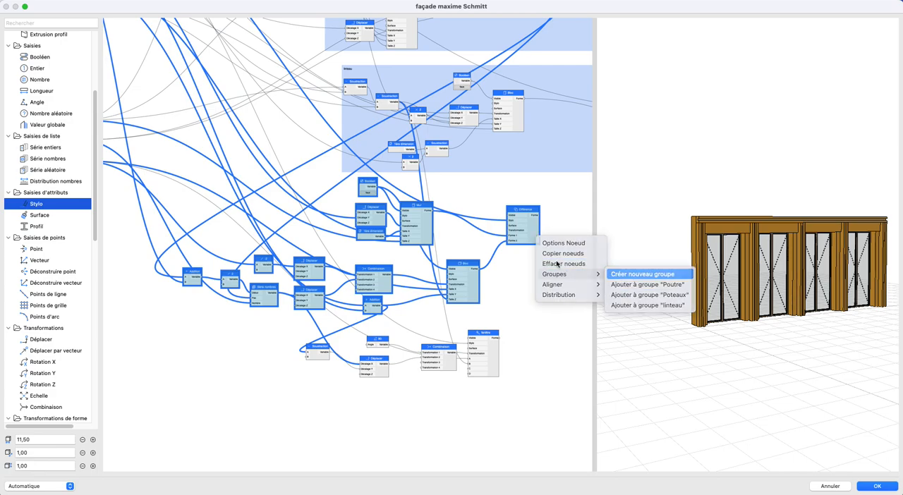
key("Return")
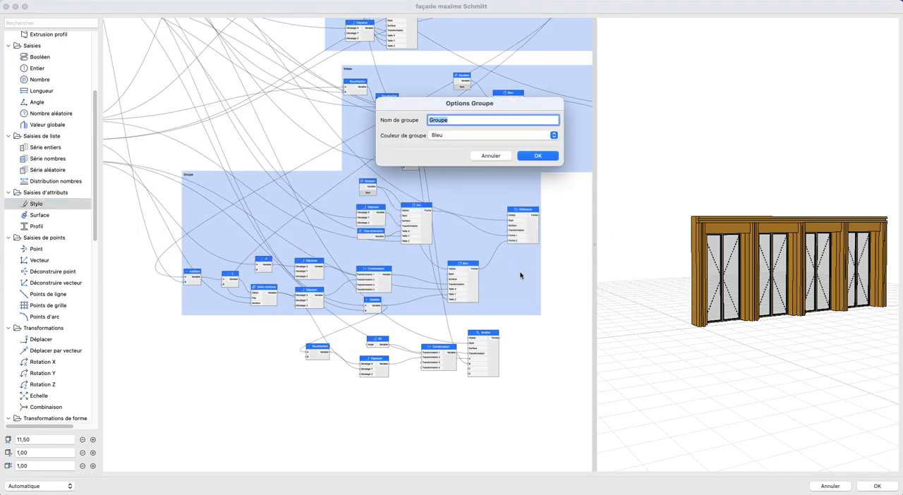
type("mur")
key("Return")
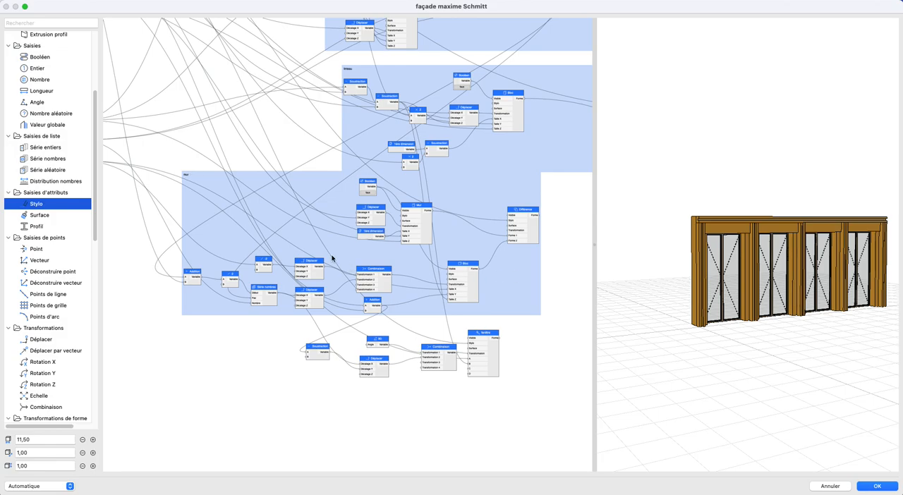
left_click_drag(157, 197, 274, 196)
- Group the fenêtre node with its Soustraction, rotation, Déplacer and Combinaison nodes, and name the group fenêtres
left_click_drag(153, 304, 542, 366)
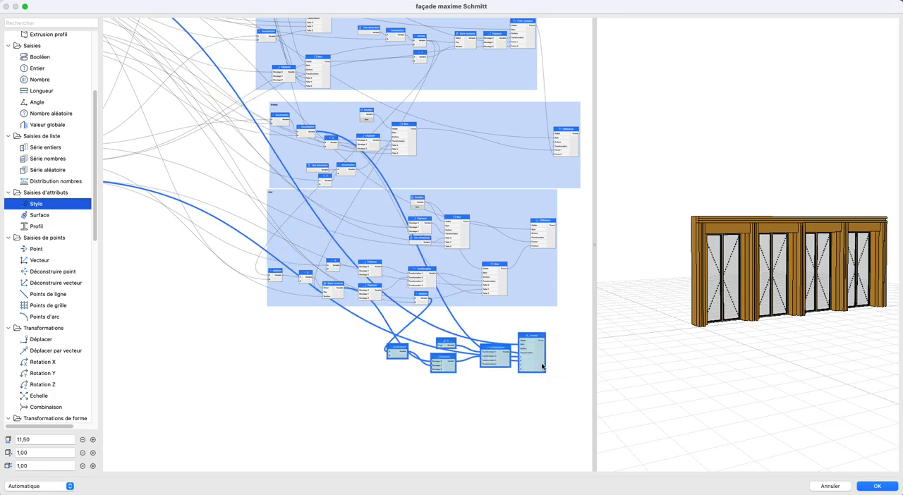
scroll(541, 367, "up", 5)
right_click(499, 351)
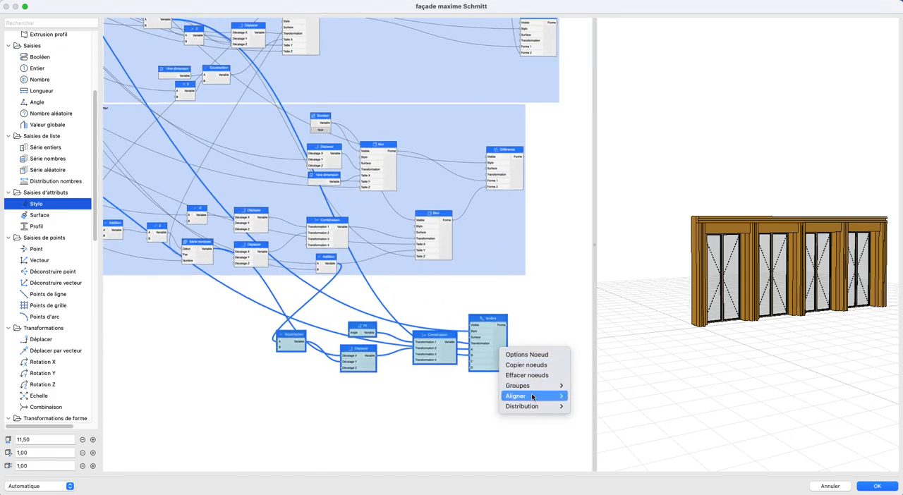
mouse_move(536, 386)
left_click(605, 386)
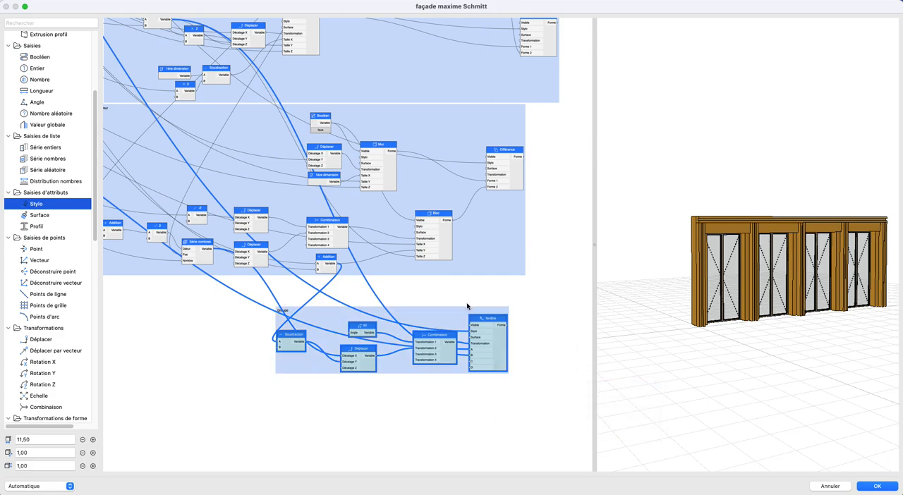
double_click(446, 314)
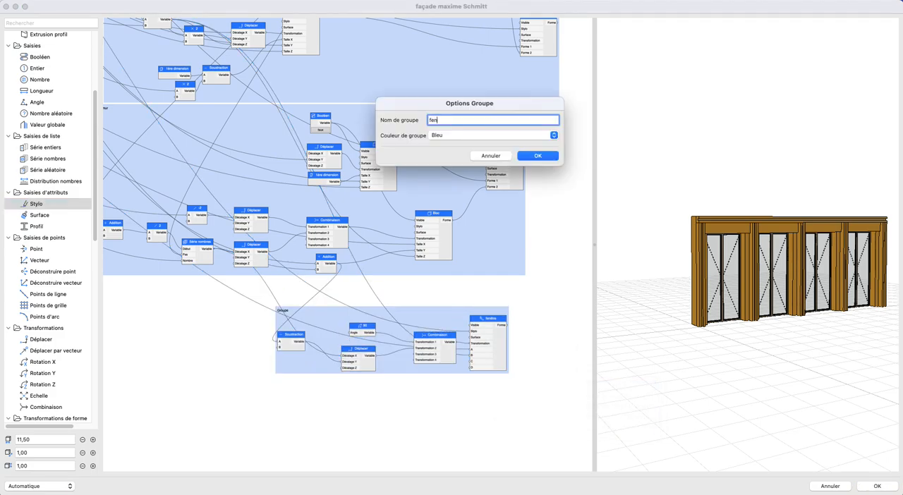
left_click(521, 158)
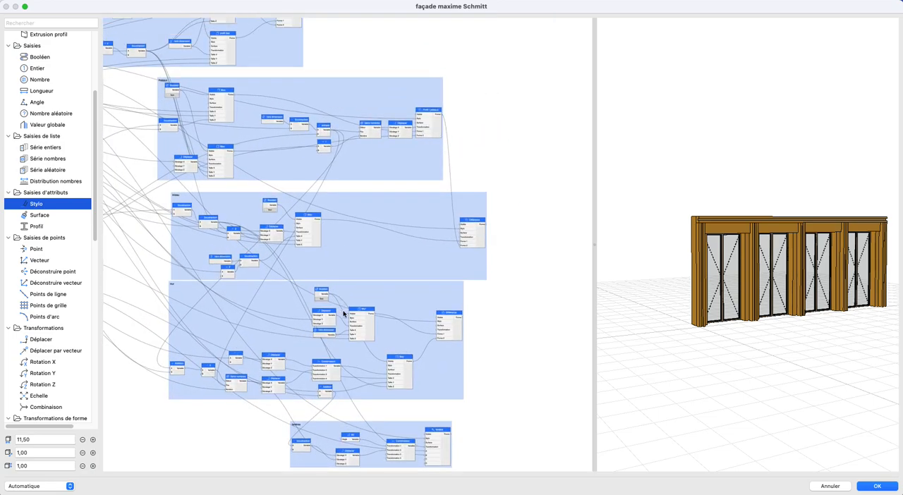
- Add a Déplacer forme node beside the Poutre group and connect the group's final shape to its Forme input
scroll(37, 319, "down", 5)
scroll(37, 319, "down", 10)
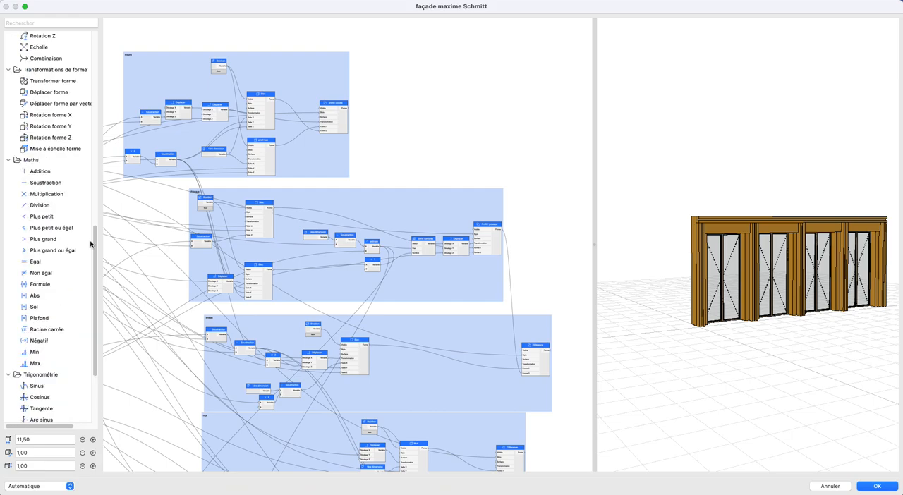
left_click_drag(41, 92, 544, 91)
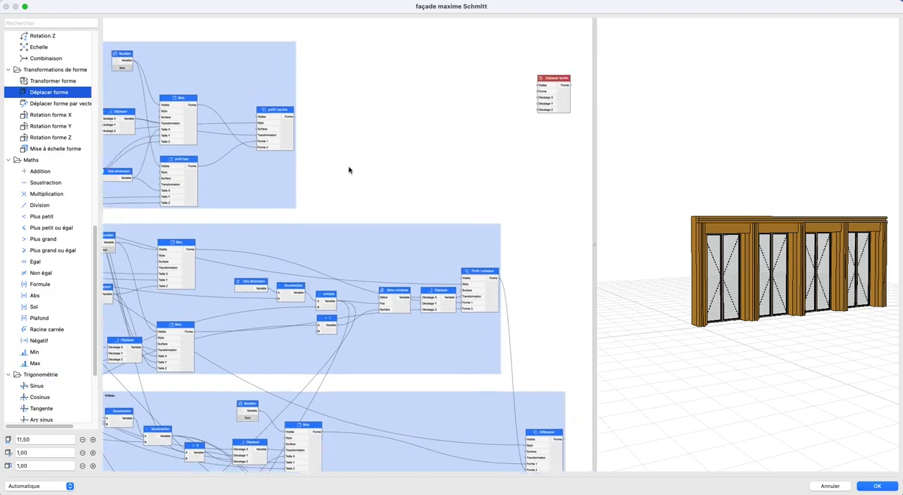
left_click_drag(246, 130, 494, 104)
left_click_drag(294, 191, 498, 243)
left_click_drag(390, 181, 417, 182)
middle_click_drag(501, 241, 235, 190)
- Paste a copy of the Déplacer forme node beside the Poteaux group and connect the group's final shape to its Forme input
left_click(457, 121)
key("super+c")
key("super+v")
left_click_drag(353, 246, 487, 255)
scroll(363, 296, "down", 2)
middle_click_drag(363, 296, 432, 271)
scroll(438, 276, "up", 2)
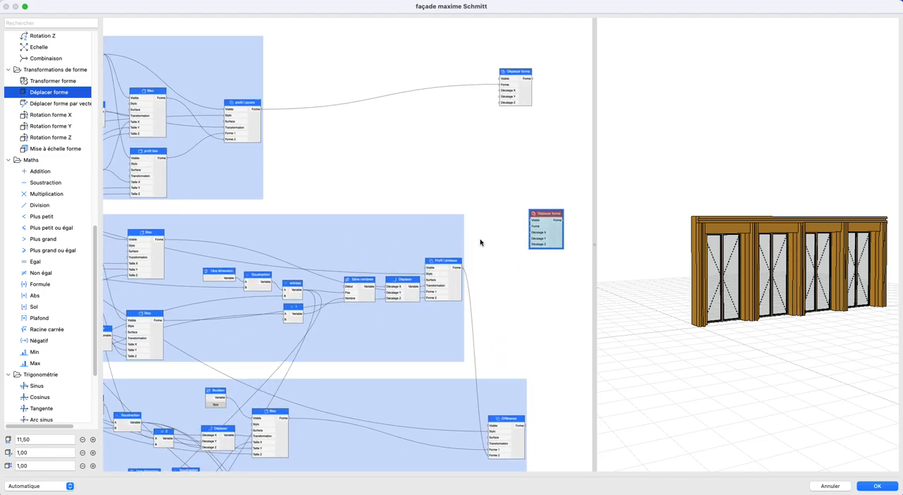
middle_click_drag(280, 264, 315, 245)
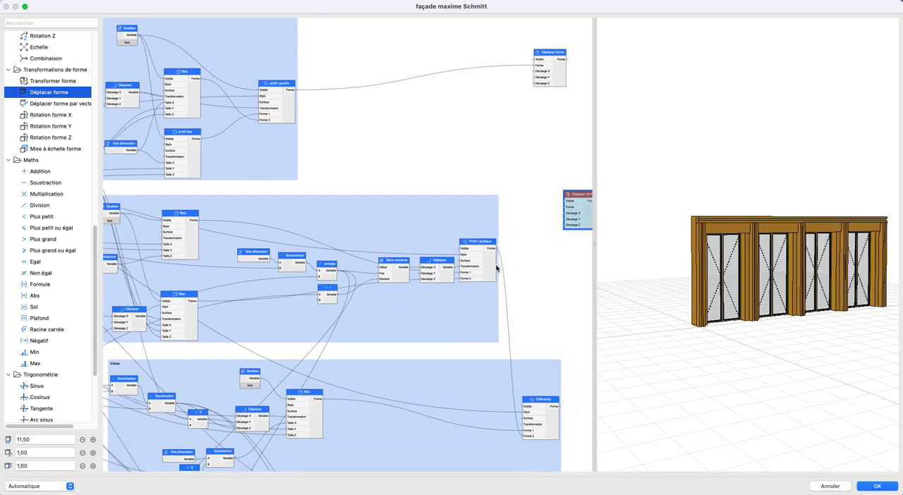
left_click_drag(496, 254, 569, 206)
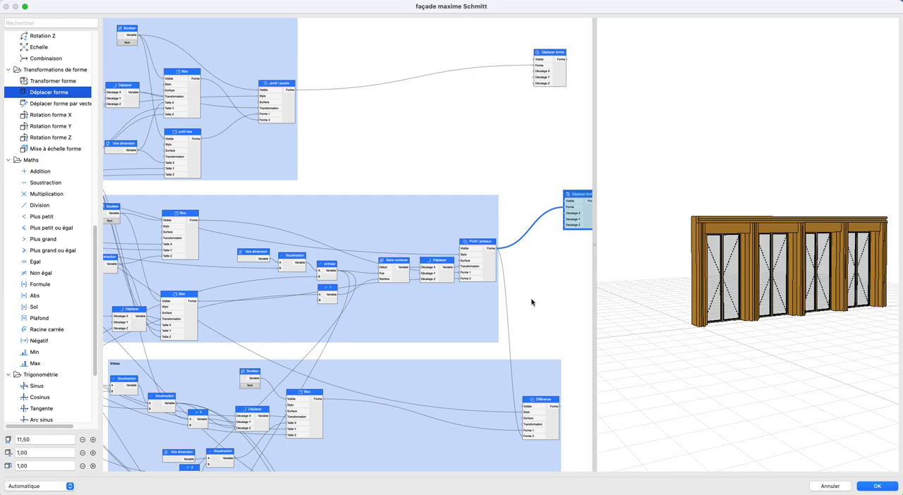
- Paste a Déplacer forme node beside the linteau group and connect the Différence node's shape to its Forme input
middle_click_drag(534, 302, 458, 219)
key("super+v")
mouse_move(366, 256)
left_mouse_down()
mouse_move(461, 329)
mouse_move(497, 339)
left_mouse_up()
left_click_drag(426, 337, 467, 327)
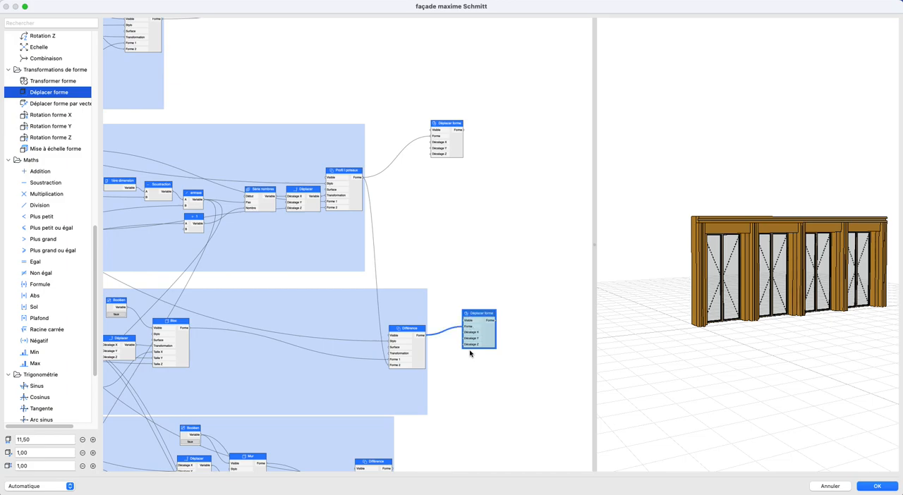
- Paste another Déplacer forme node beside the mur group
scroll(470, 352, "down", 5)
key("super+v")
left_click_drag(358, 253, 445, 352)
- Shift the linteau group slightly and connect its Booléen node to the Visible input of its Différence node
scroll(411, 303, "up", 1)
scroll(381, 293, "left", 3)
scroll(381, 293, "up", 2)
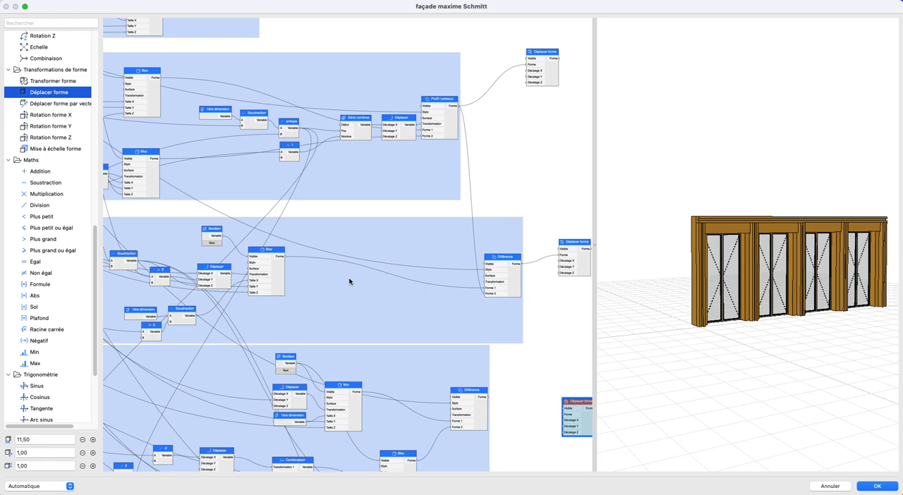
left_click_drag(227, 239, 201, 238)
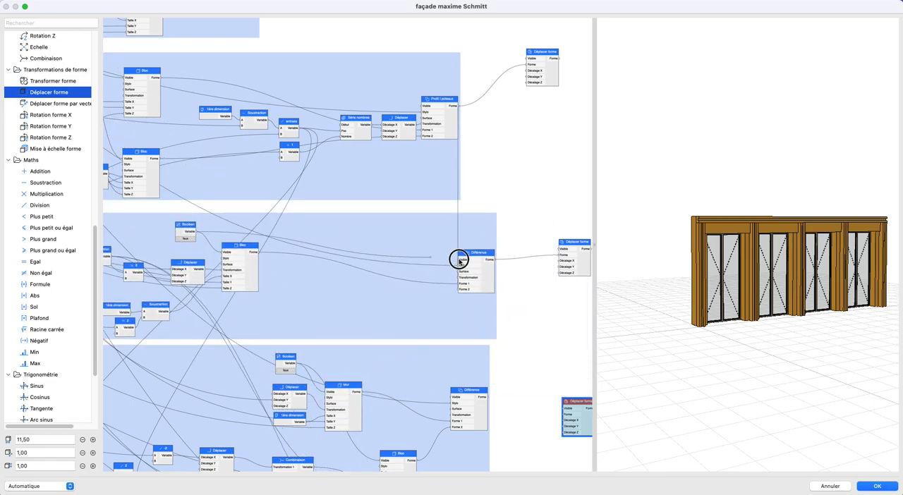
scroll(425, 294, "left", 3)
scroll(426, 294, "up", 2)
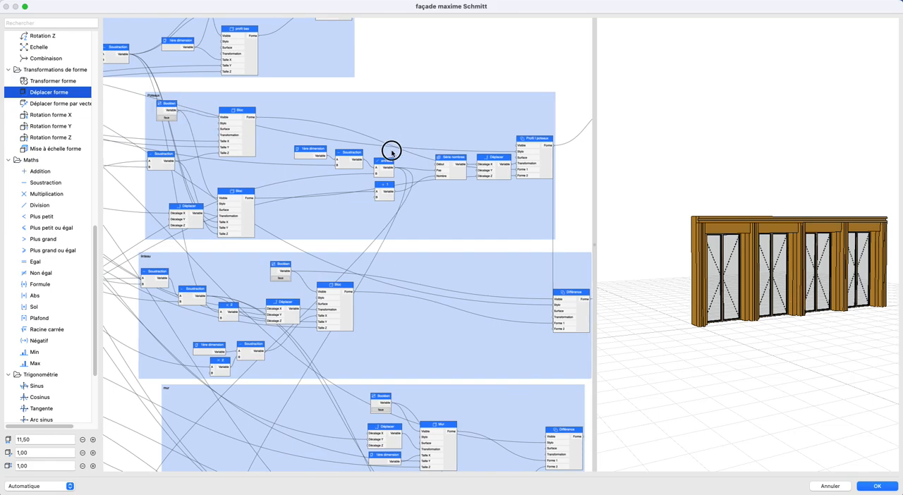
- Connect the shape output of the mur group's Différence node to the Forme input of the adjacent Déplacer forme node
scroll(459, 264, "right", 5)
scroll(459, 263, "down", 3)
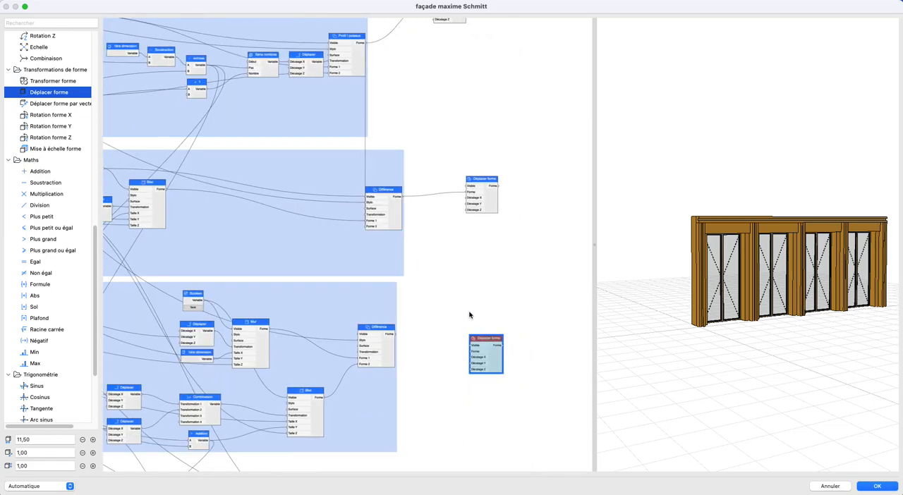
scroll(469, 282, "down", 3)
left_click_drag(398, 242, 474, 261)
- Connect the mur group's Booléen node to the Visible input of its Différence node
scroll(465, 280, "left", 3)
scroll(465, 281, "up", 1)
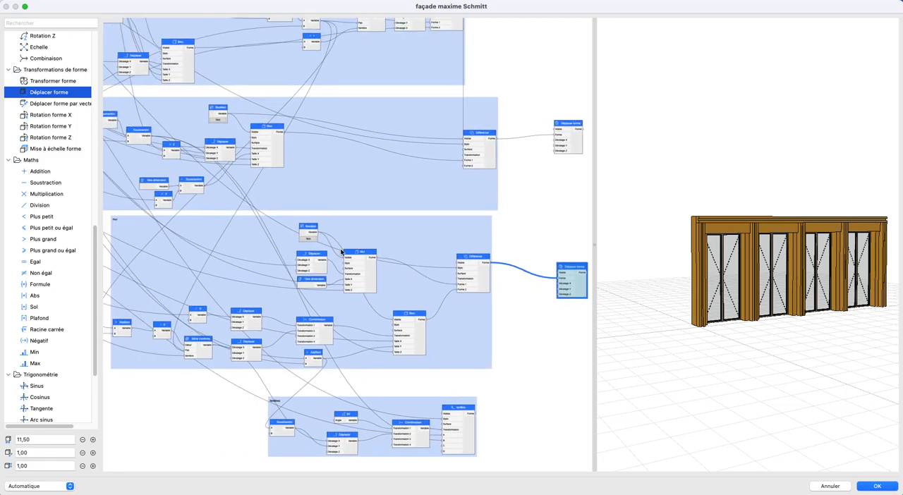
left_click_drag(318, 234, 458, 262)
left_click_drag(317, 235, 460, 263)
- Paste a Déplacer forme node beside the fenêtres group and connect the fenêtre node's shape to its Forme input
scroll(424, 247, "right", 3)
scroll(423, 247, "down", 2)
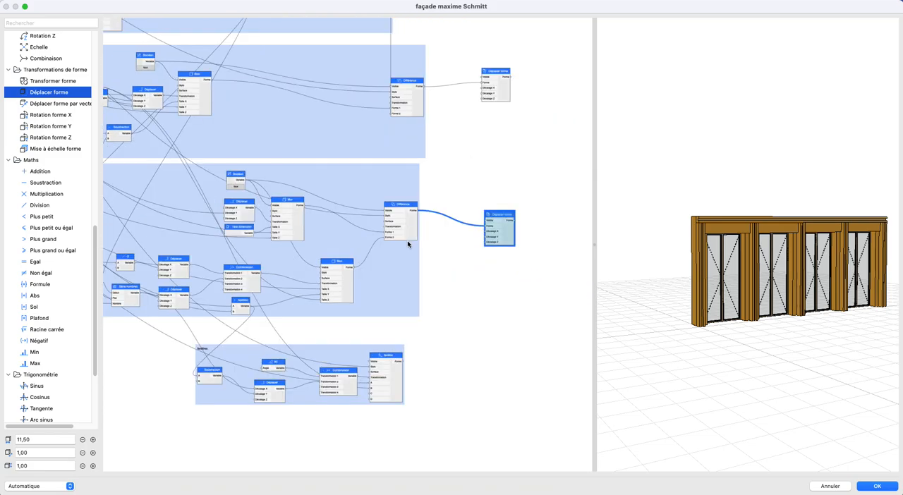
key("super+v")
left_click_drag(357, 256, 473, 354)
scroll(375, 355, "up", 2)
left_click_drag(390, 339, 480, 338)
- Add a Booléen node for the fenêtre node's Visible input, switch it to Faux, and include it in the fenêtres group
scroll(17, 269, "up", 1)
scroll(18, 269, "up", 5)
left_click_drag(43, 80, 37, 121)
left_click_drag(37, 83, 346, 339)
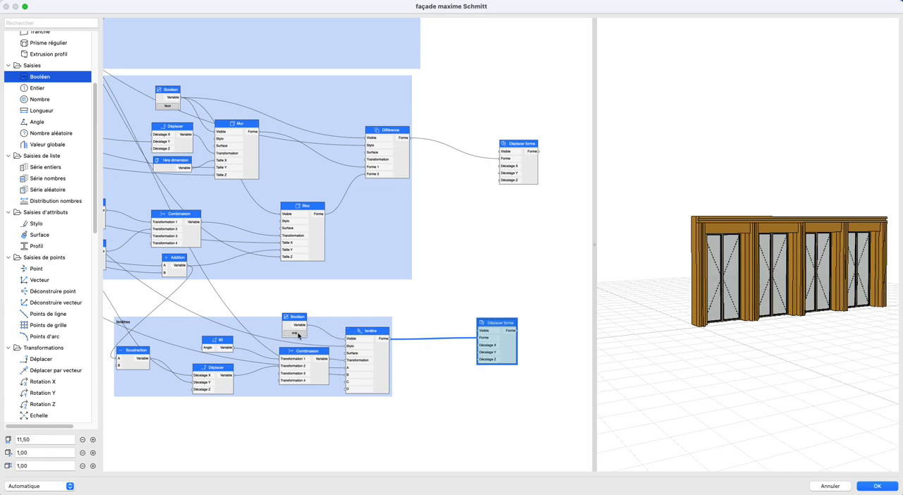
left_click(293, 330)
right_click(288, 330)
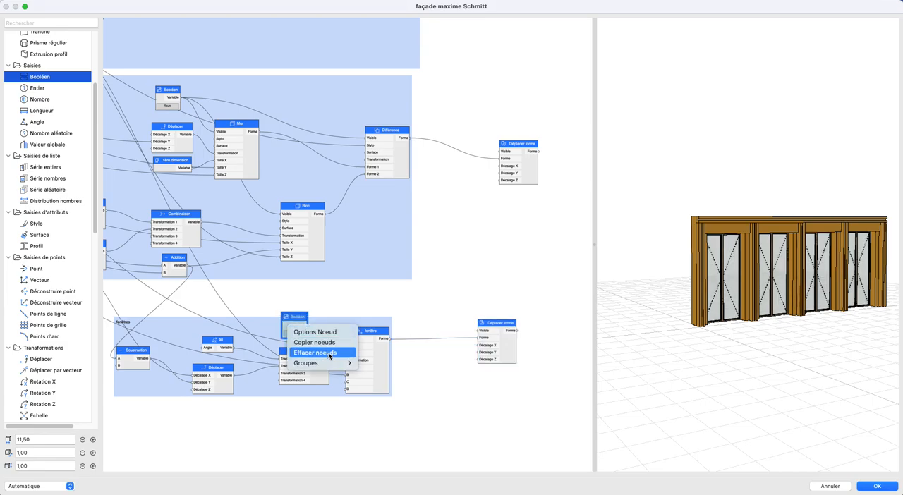
mouse_move(331, 362)
left_click(399, 417)
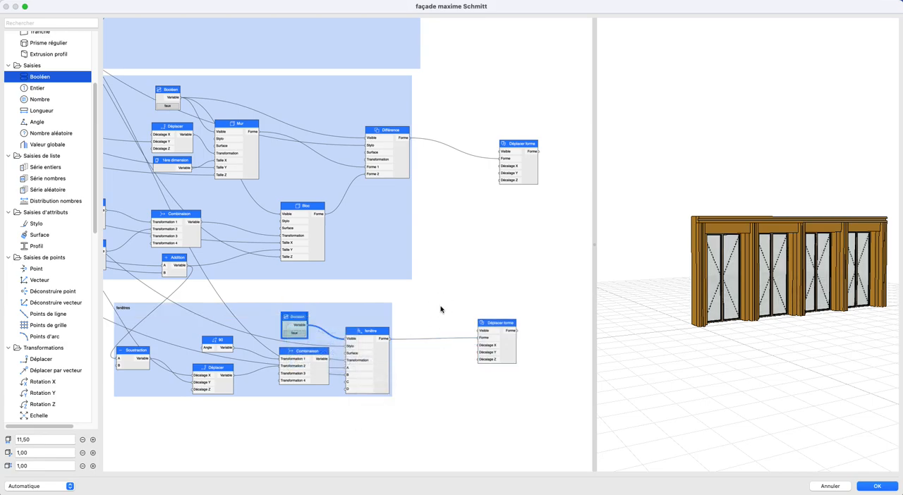
- Reposition the Déplacer forme node beside the fenêtres group and rename it fenêtres
left_click(504, 354)
scroll(504, 354, "down", 5)
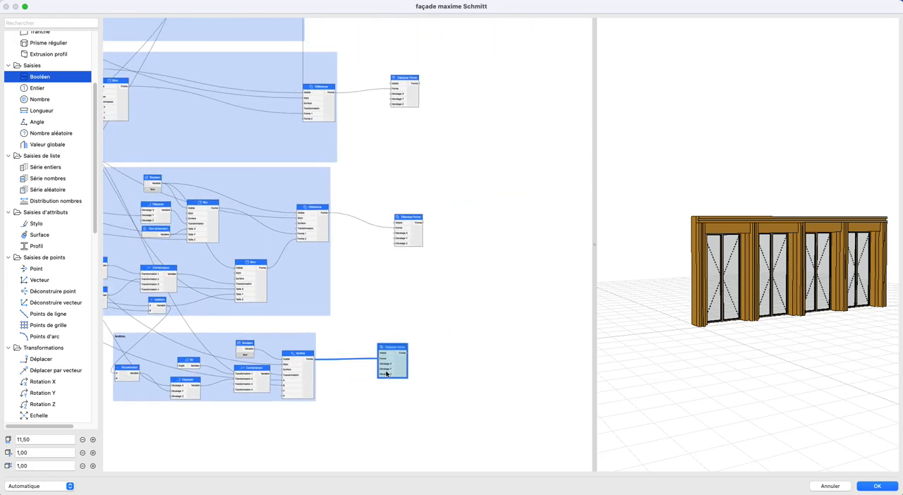
left_click_drag(381, 369, 403, 355)
double_click(404, 355)
type("fenêtres")
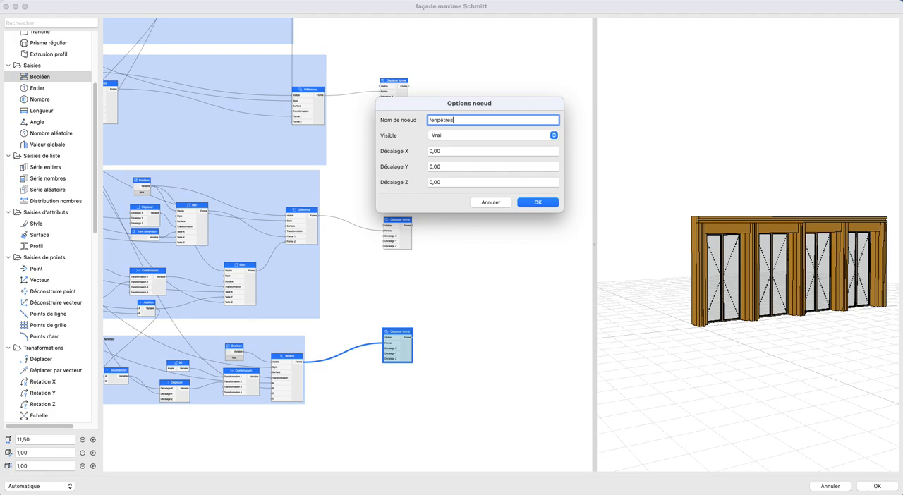
key("Return")
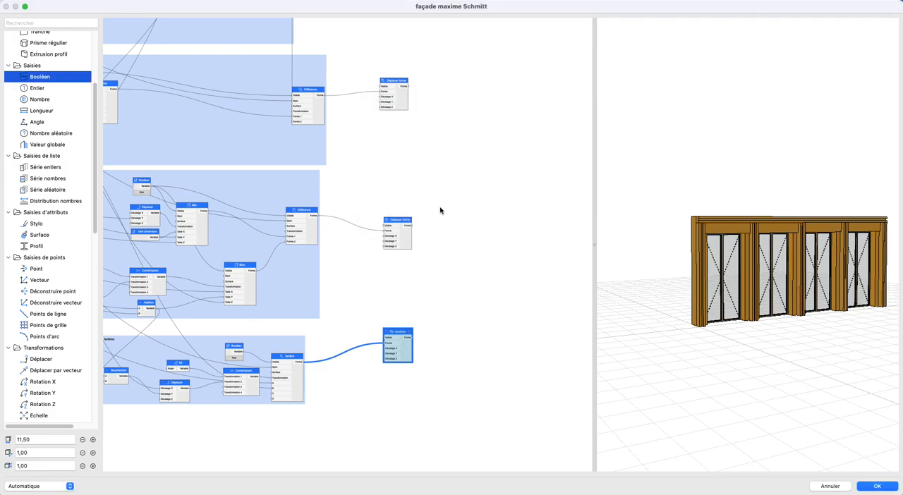
- Rename the Déplacer forme node connected to the mur group as mur
double_click(409, 243)
key("Escape")
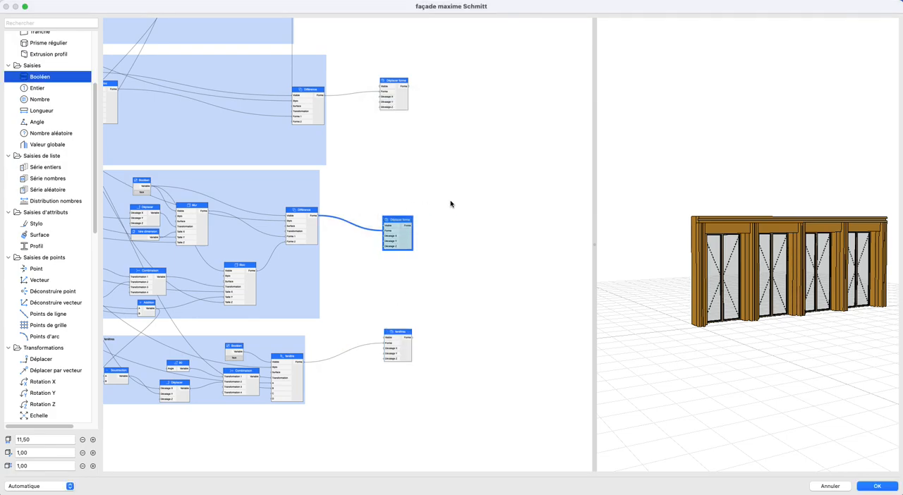
scroll(411, 221, "left", 5)
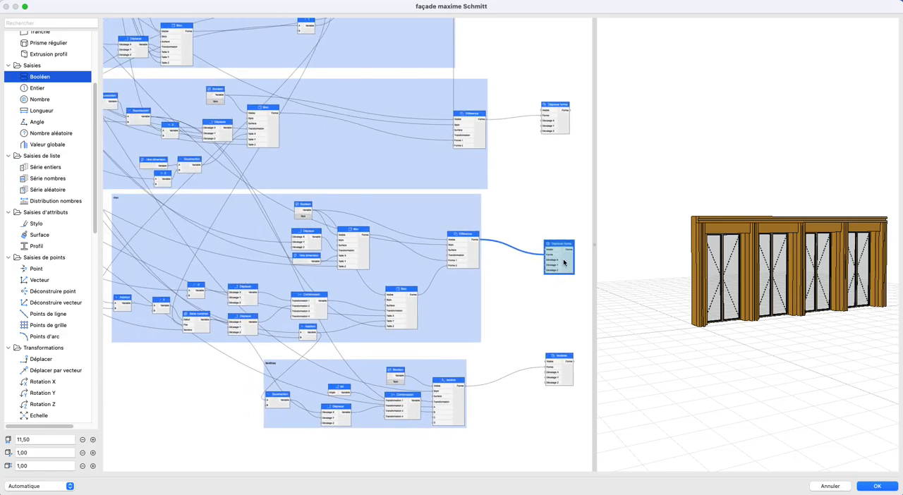
double_click(564, 262)
type("mur")
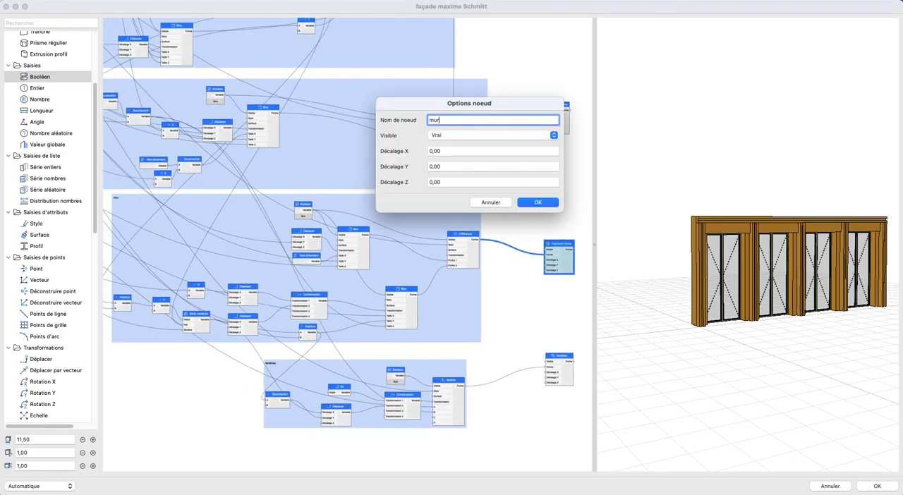
key("Return")
- Rename the Déplacer forme node connected to the linteau group as linteau
scroll(376, 169, "up", 5)
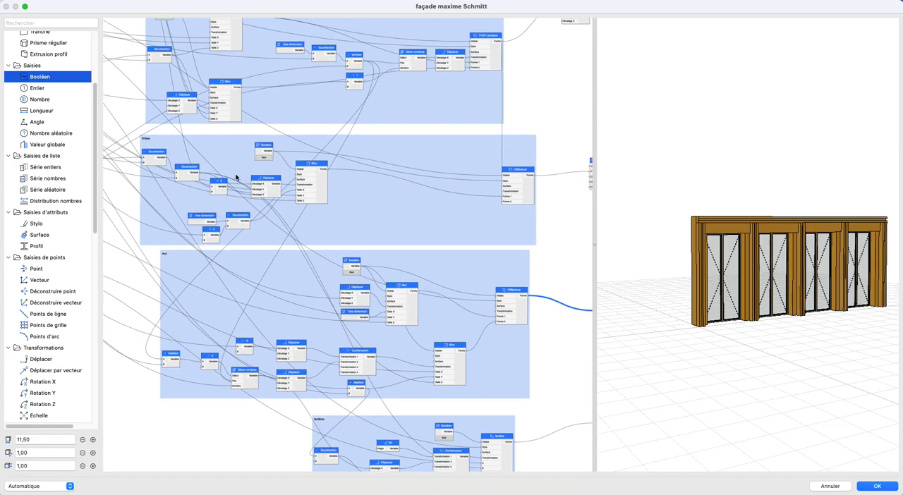
double_click(540, 187)
type("linteau")
key("Return")
- Rename the Poteaux group's Déplacer forme node as poteau and the Poutre group's Déplacer forme node as poutre
scroll(369, 284, "up", 5)
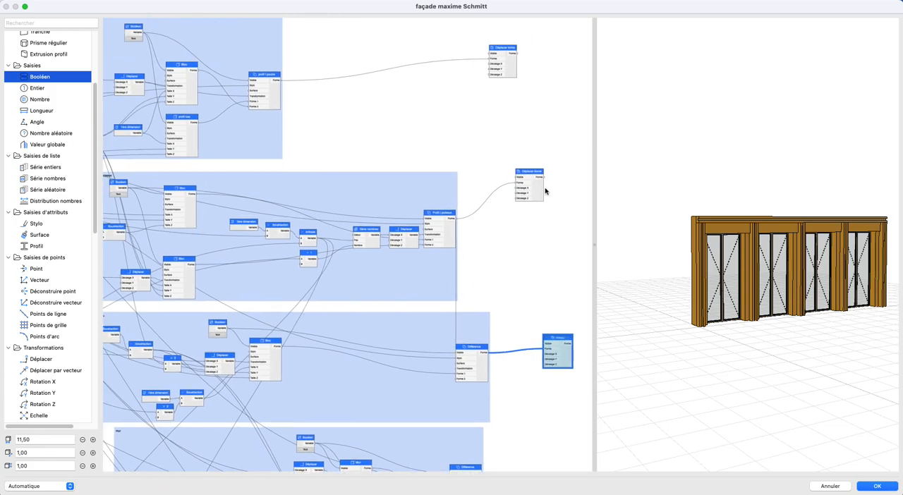
double_click(535, 187)
type("poteau")
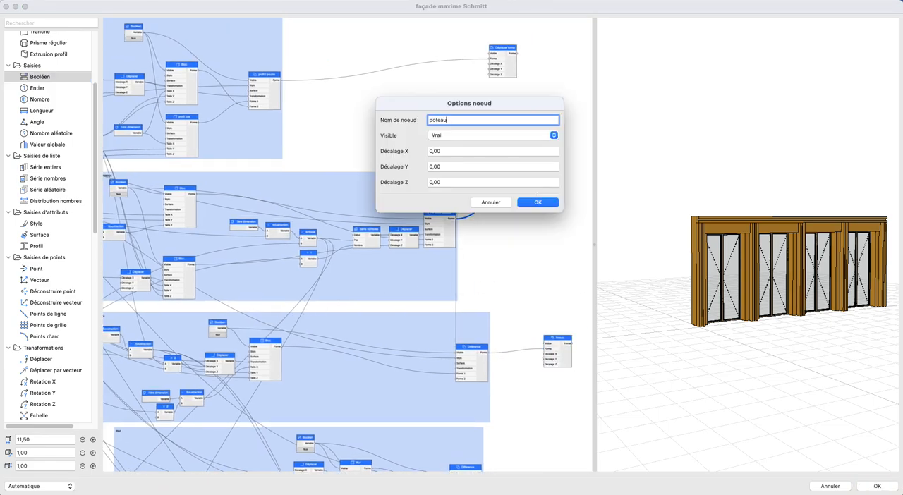
key("Return")
double_click(515, 68)
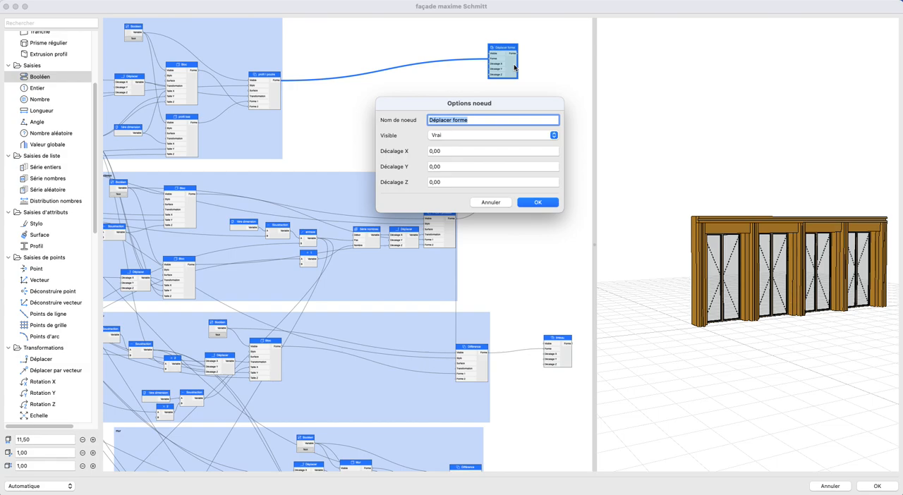
key("Return")
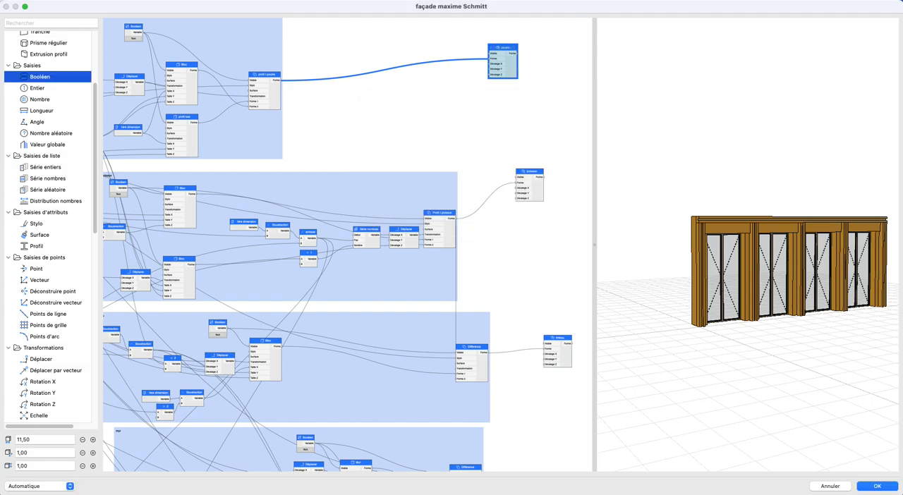
- Stack the renamed poutre, poteau, linteau, mur and fenêtres nodes in one vertical column clear of the groups
scroll(443, 159, "right", 5)
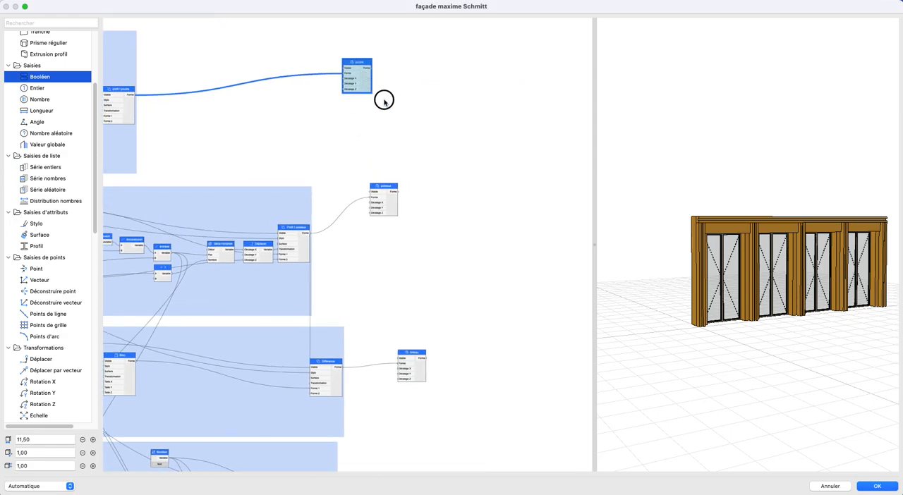
left_click_drag(379, 97, 476, 167)
left_click_drag(399, 200, 466, 195)
left_click_drag(421, 364, 458, 222)
scroll(451, 238, "down", 2)
scroll(439, 311, "down", 3)
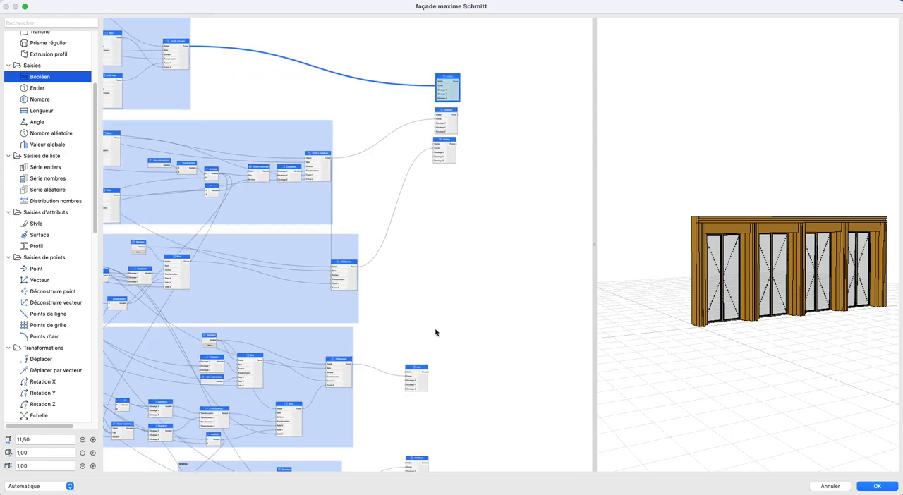
left_click_drag(423, 383, 451, 188)
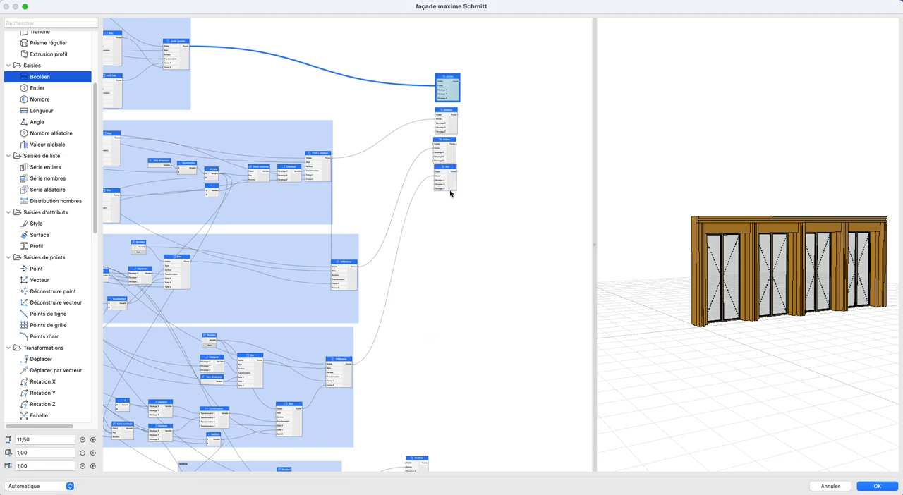
scroll(456, 170, "down", 2)
scroll(458, 151, "down", 2)
left_click_drag(433, 421, 458, 150)
- Select the five stacked shape nodes and move the column farther away from the groups
scroll(456, 283, "up", 5)
left_click_drag(394, 123, 547, 220)
left_click(397, 137)
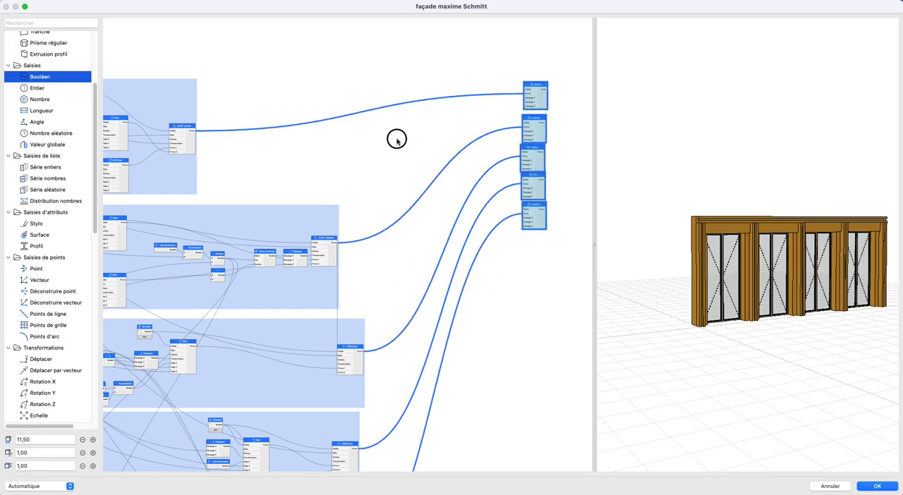
middle_click_drag(517, 169, 475, 195)
scroll(509, 168, "down", 1)
scroll(506, 162, "up", 6)
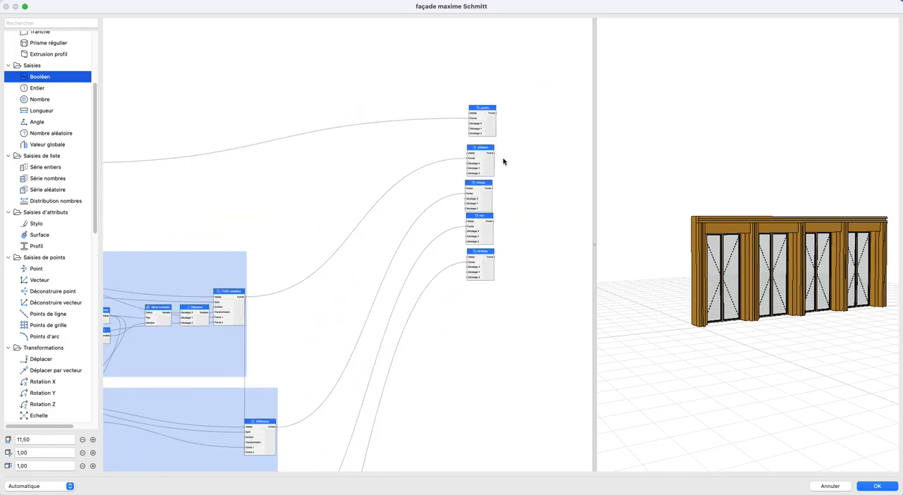
- Review the façade preview and the whole node graph, from the stacked shape outputs back to the input parameters
middle_click_drag(770, 295, 735, 319)
scroll(399, 266, "down", 5)
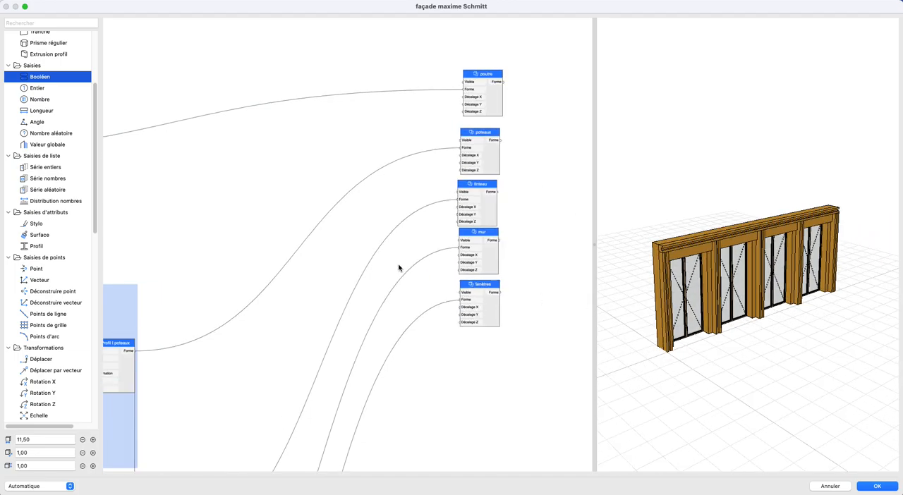
scroll(271, 306, "down", 2)
middle_click_drag(222, 316, 393, 238)
mouse_move(250, 80)
left_mouse_down()
mouse_move(484, 415)
mouse_move(468, 400)
left_mouse_up()
mouse_move(466, 369)
left_mouse_down()
mouse_move(493, 369)
mouse_move(417, 369)
mouse_move(425, 389)
mouse_move(496, 381)
mouse_move(463, 385)
left_mouse_up()
left_click(472, 161)
left_click_drag(418, 165, 458, 165)
scroll(195, 177, "up", 10)
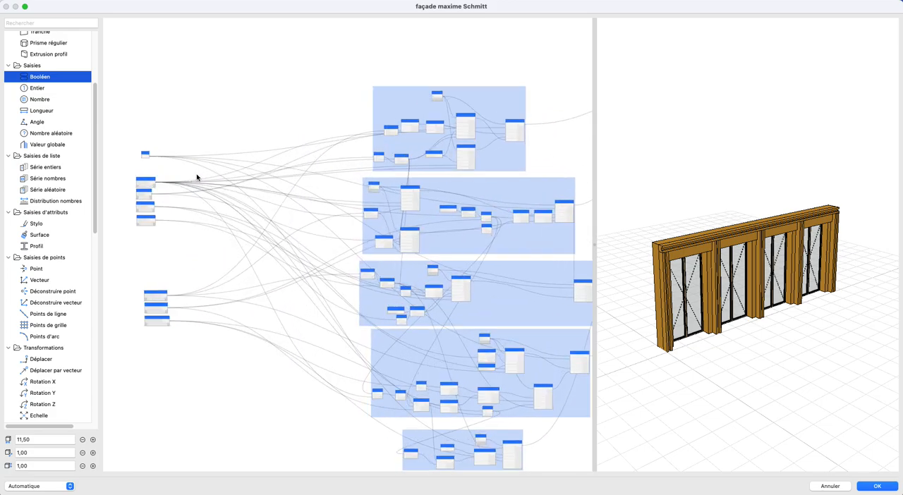
scroll(251, 182, "up", 5)
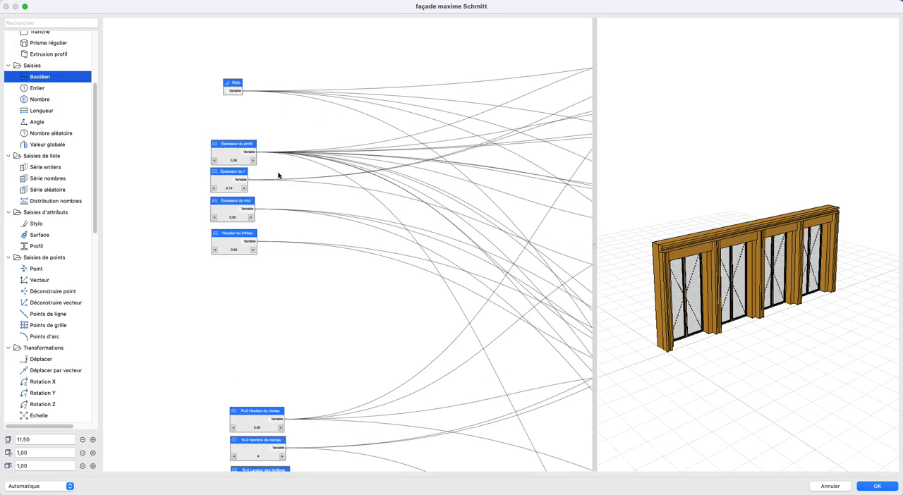
- Move the Stylo node slightly up and add a Surface attribute node directly below it
left_click_drag(184, 88, 177, 73)
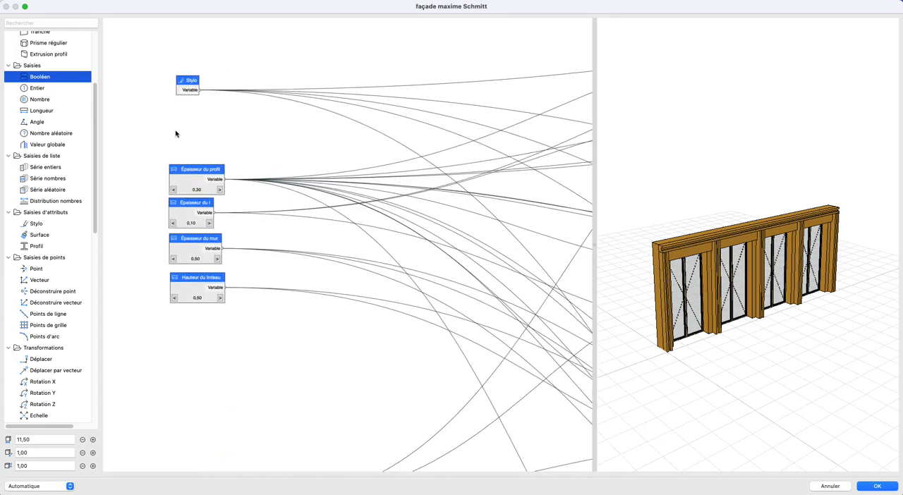
scroll(51, 252, "up", 5)
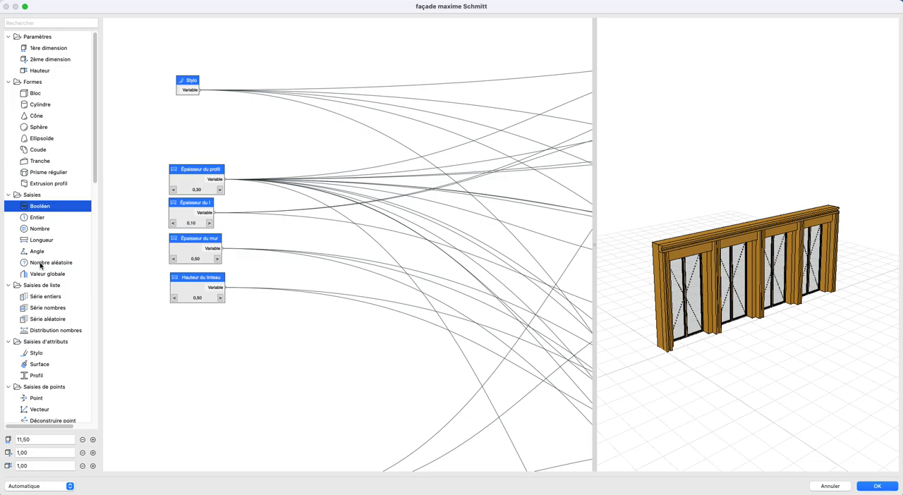
left_click_drag(44, 360, 195, 119)
scroll(228, 123, "down", 5)
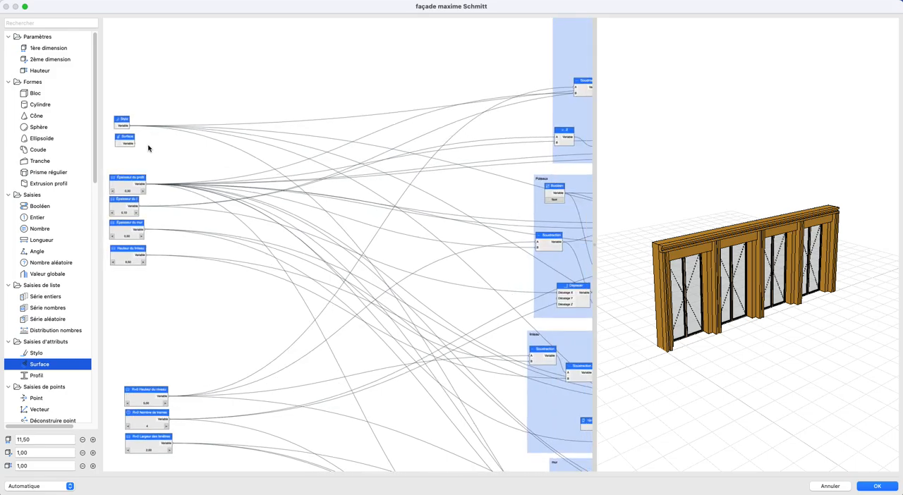
- Set the new Surface node's material to Volume - Maquette blanche
double_click(127, 141)
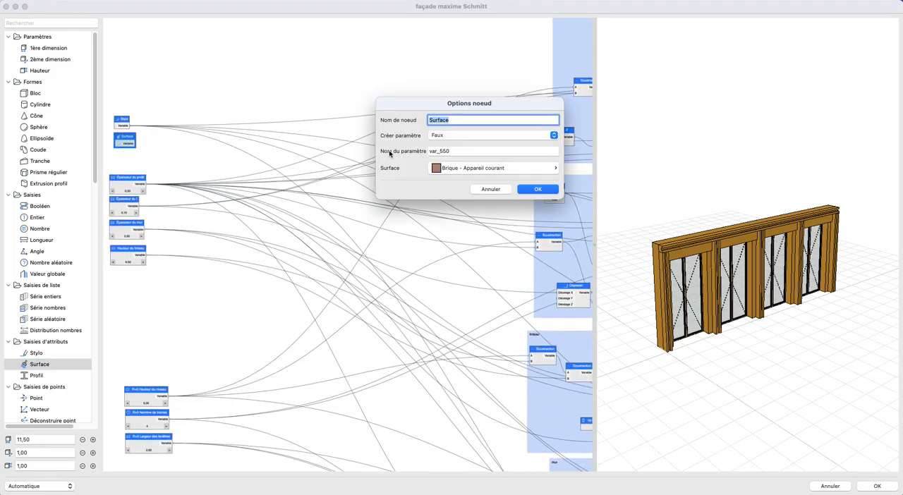
left_click(463, 150)
left_click(492, 168)
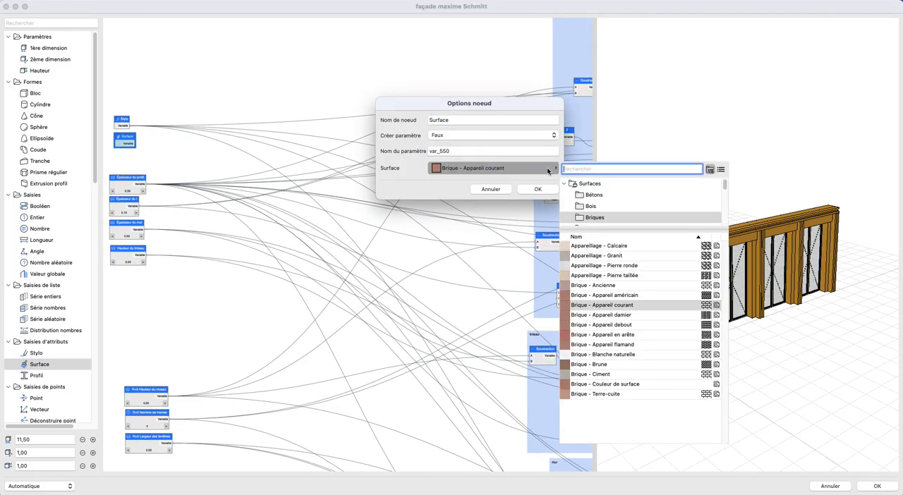
type("volume")
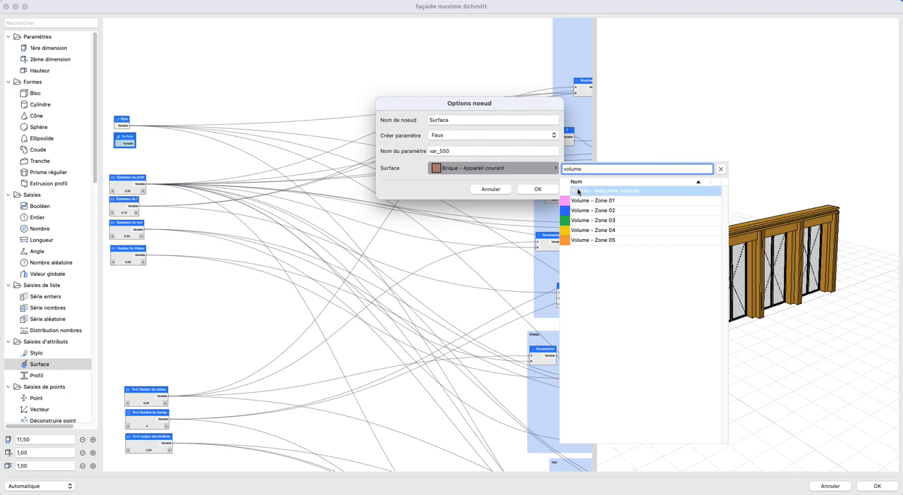
left_click(604, 191)
left_click(537, 189)
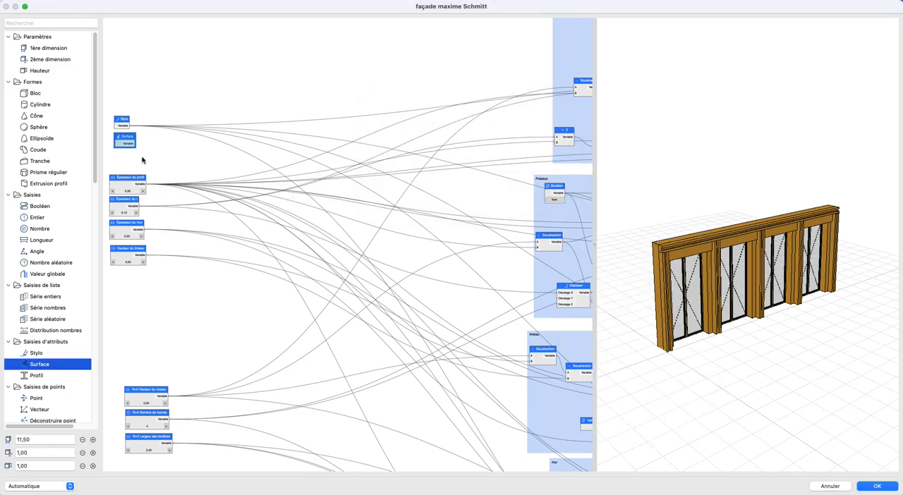
- Connect the Surface node to the Surface inputs of the final profile nodes in the Poutre and Poteaux groups
middle_click_drag(454, 153, 180, 209)
scroll(421, 192, "right", 5)
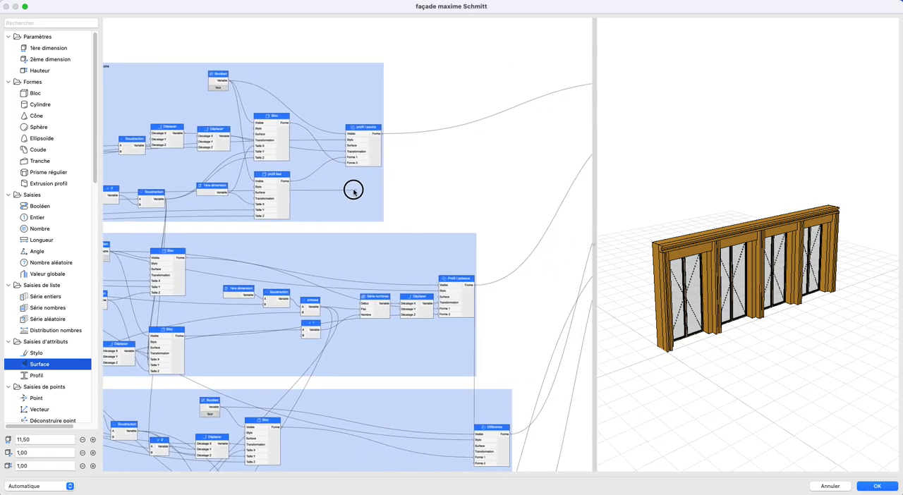
scroll(444, 177, "down", 5)
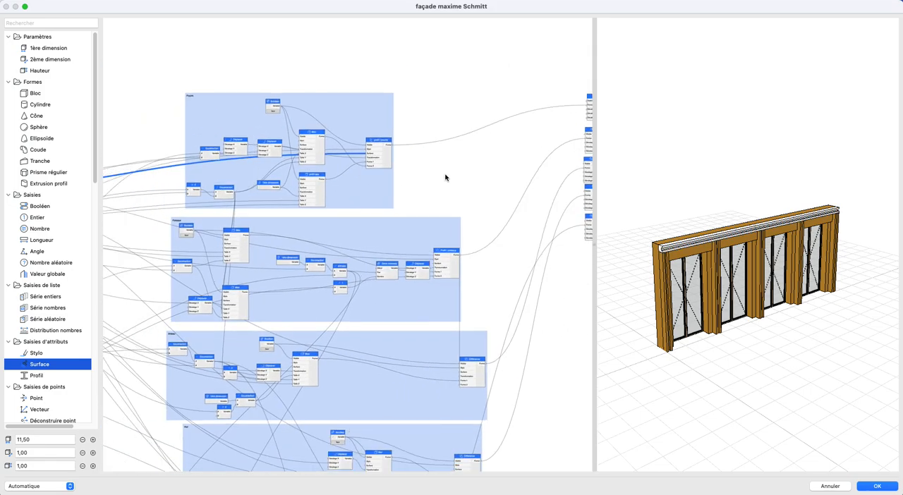
scroll(150, 185, "left", 3)
scroll(159, 178, "up", 2)
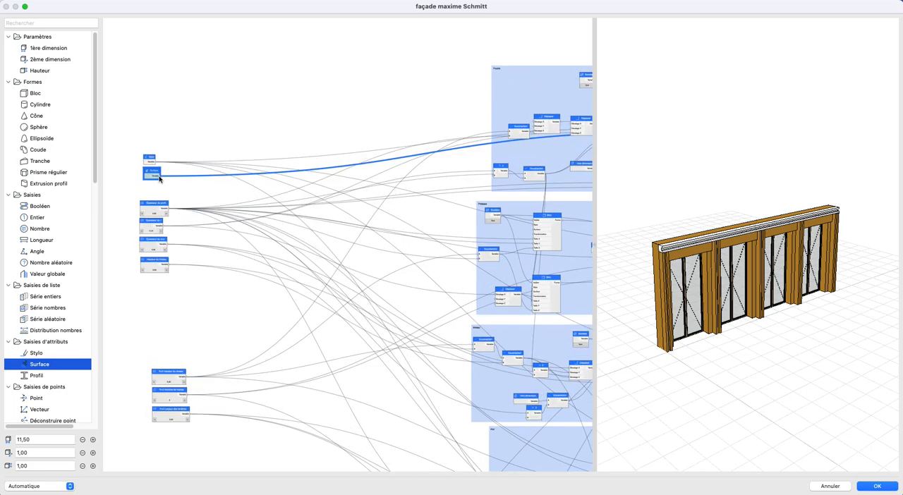
middle_click_drag(405, 226, 206, 200)
left_click_drag(576, 239, 564, 226)
- Connect the Surface node to the Surface inputs of the Différence nodes in the linteau and mur groups
scroll(356, 224, "left", 1)
scroll(214, 186, "left", 5)
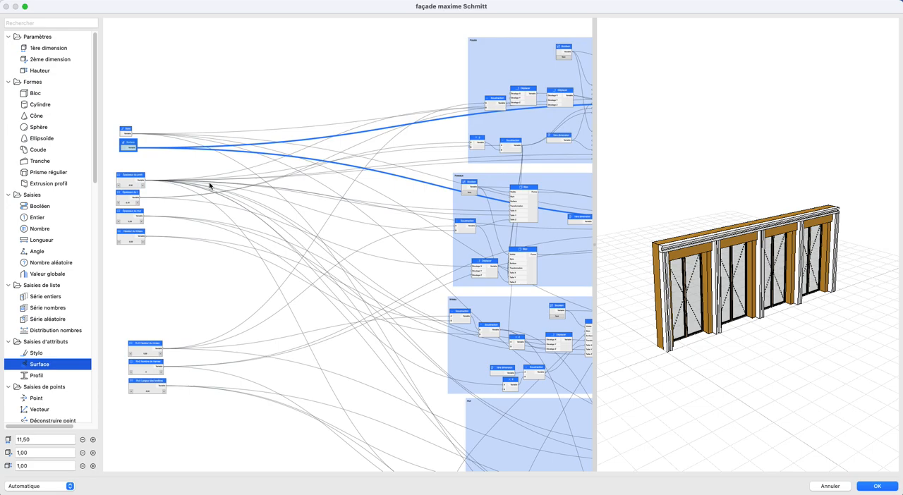
scroll(413, 317, "right", 6)
scroll(414, 316, "down", 2)
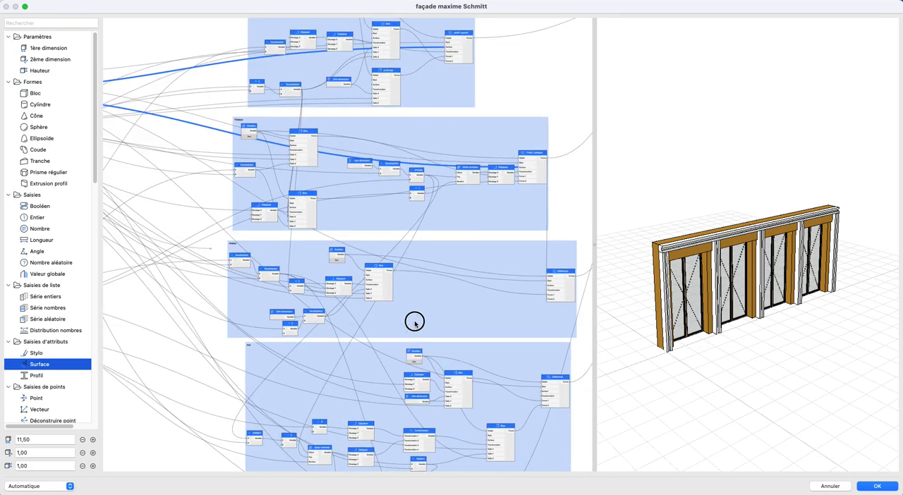
left_click_drag(551, 294, 550, 286)
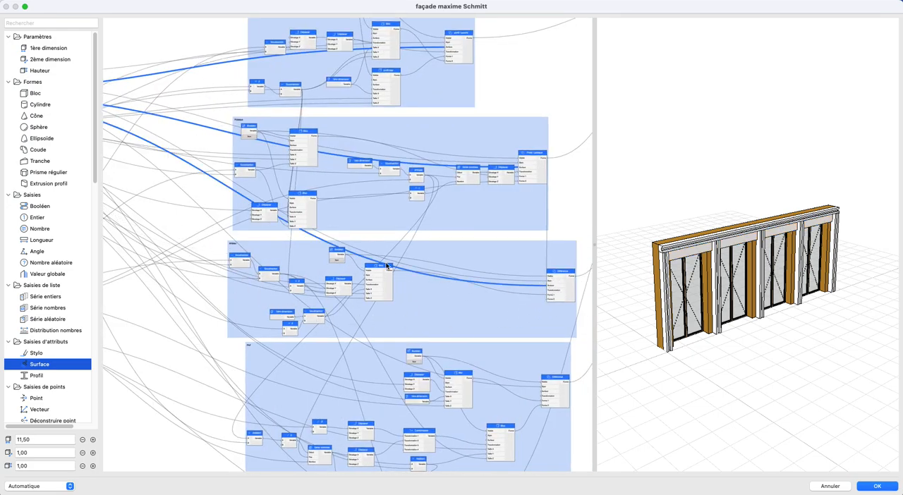
scroll(456, 259, "left", 7)
scroll(455, 260, "up", 2)
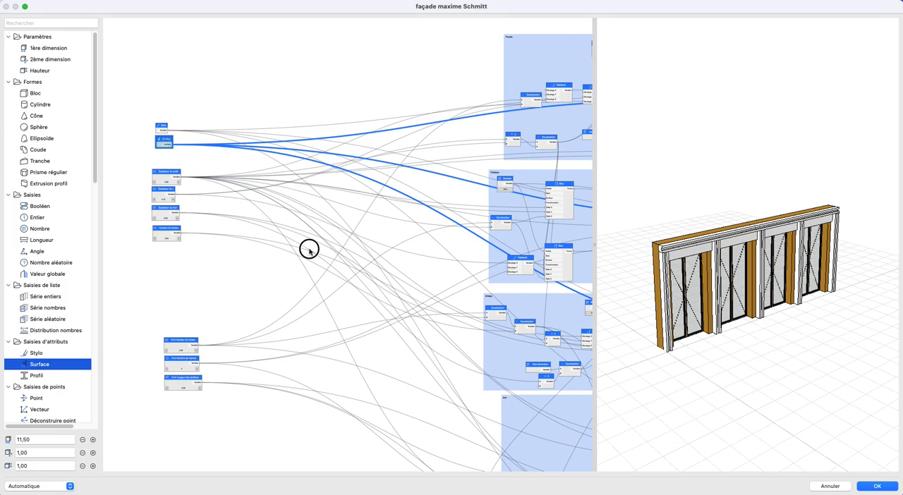
scroll(490, 326, "right", 8)
scroll(490, 327, "down", 2)
left_click(498, 247)
- Inspect the façade preview from another angle and examine the links leaving the input nodes
scroll(449, 280, "up", 1)
scroll(449, 279, "right", 1)
left_click_drag(748, 291, 779, 280)
scroll(702, 280, "up", 5)
left_click_drag(701, 282, 721, 303)
scroll(717, 276, "down", 4)
scroll(164, 214, "down", 2)
middle_click_drag(141, 194, 444, 316)
scroll(244, 145, "up", 8)
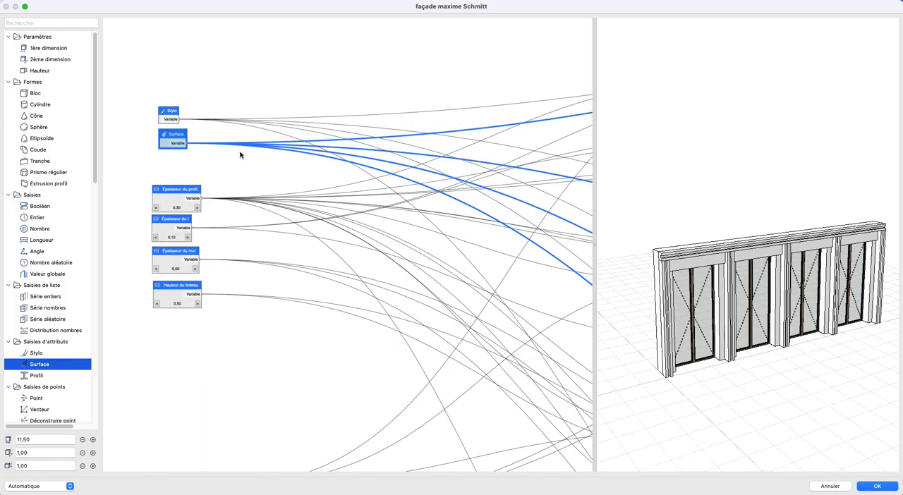
scroll(241, 169, "up", 1)
left_click(241, 182)
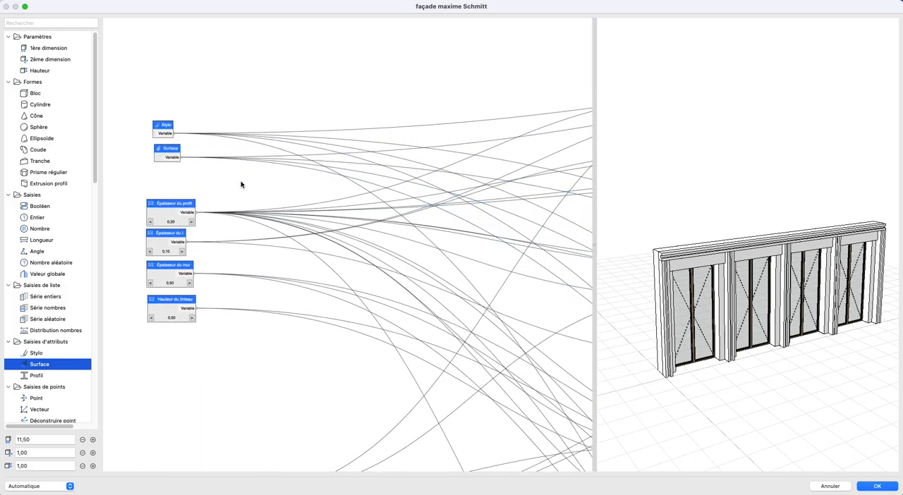
scroll(321, 162, "down", 4)
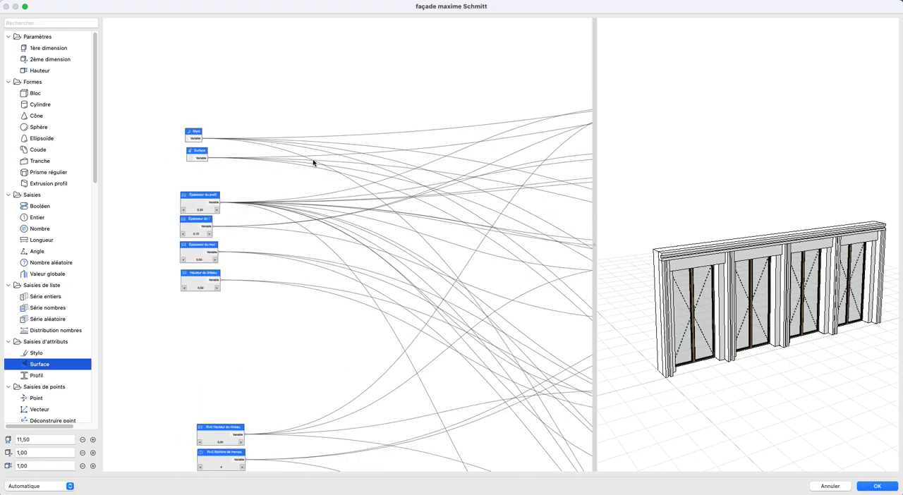
scroll(399, 161, "up", 3)
scroll(398, 160, "left", 2)
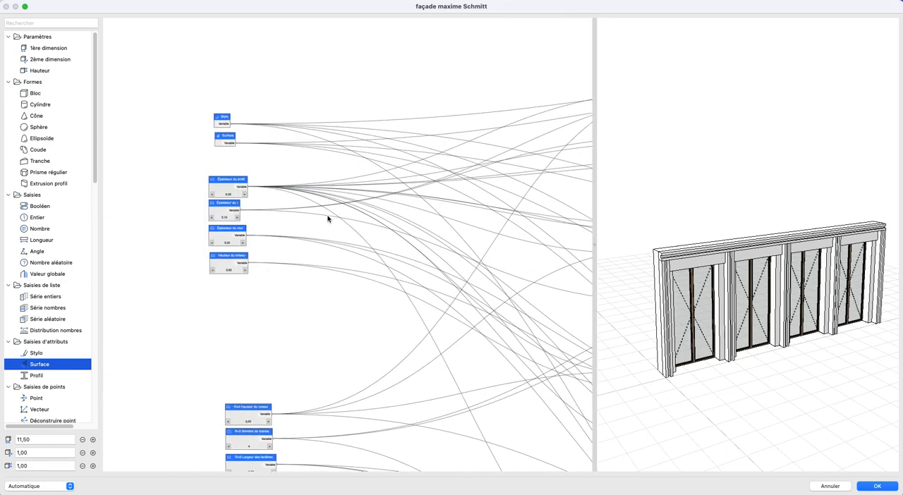
- Add a Visionneuse node and place it beside the Hauteur du linteau input
scroll(85, 349, "down", 15)
left_click_drag(60, 416, 336, 195)
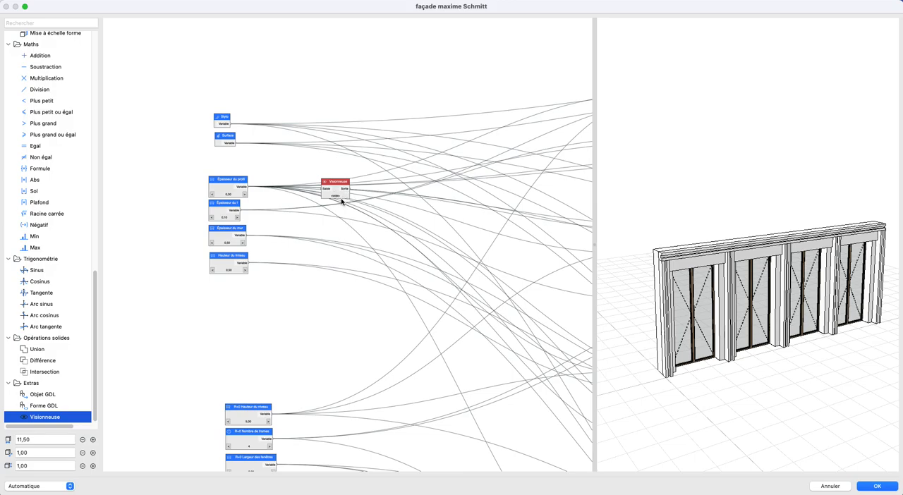
scroll(282, 194, "down", 2)
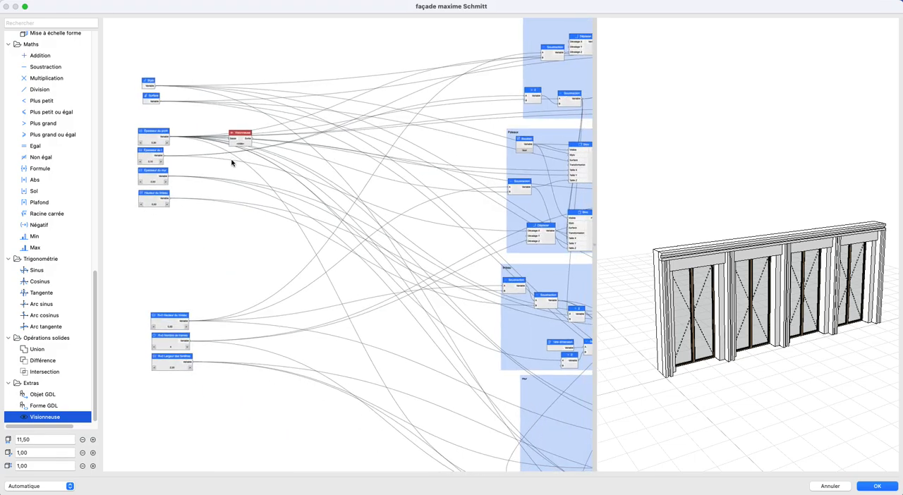
left_click_drag(242, 151, 247, 216)
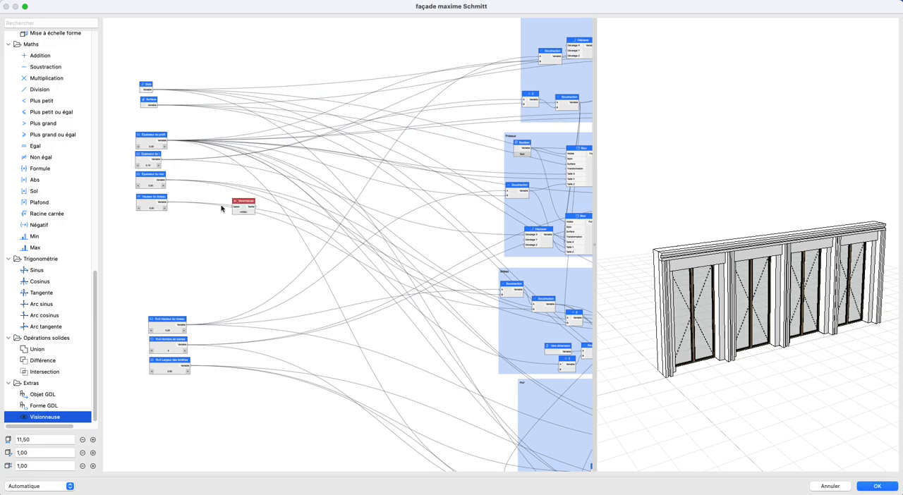
- Route Hauteur du linteau through the Visionneuse node to the Taille Z and Soustraction inputs in the linteau group
left_click_drag(168, 204, 232, 208)
left_click(148, 202)
middle_click_drag(297, 229, 191, 199)
left_click_drag(156, 180, 550, 304)
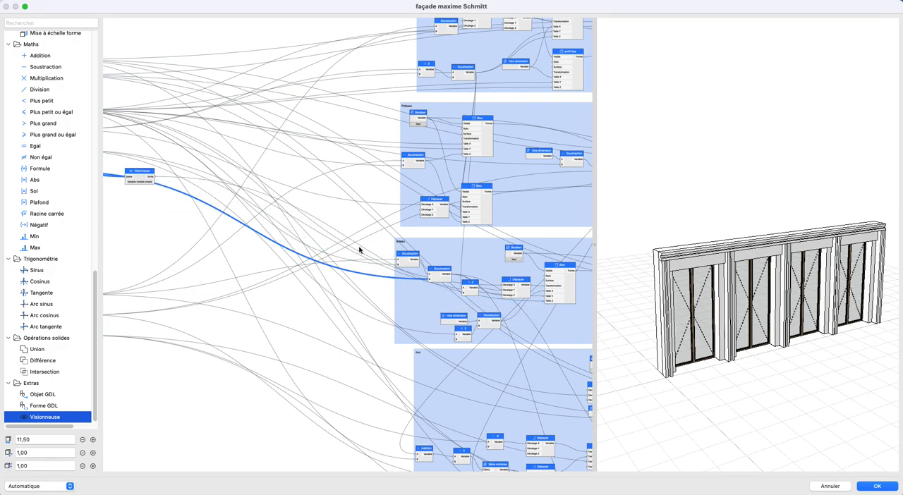
left_click_drag(317, 259, 429, 280)
- Move the Visionneuse node closer to the linteau group and rename it Hauteur du linteau
scroll(185, 214, "left", 3)
left_click_drag(188, 202, 328, 287)
scroll(328, 288, "up", 5)
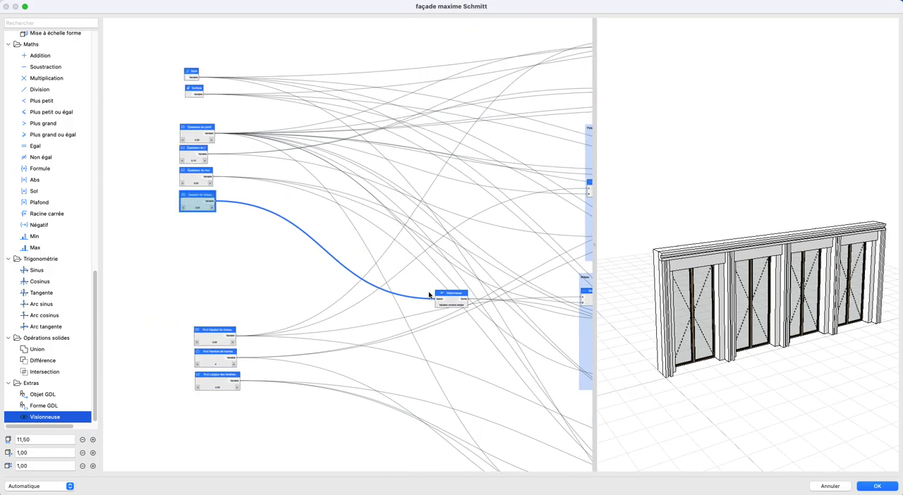
double_click(449, 296)
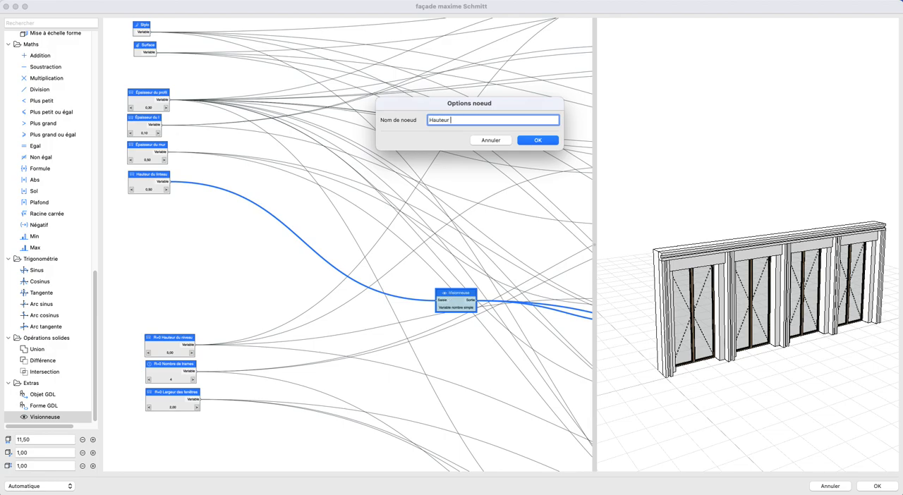
key("Return")
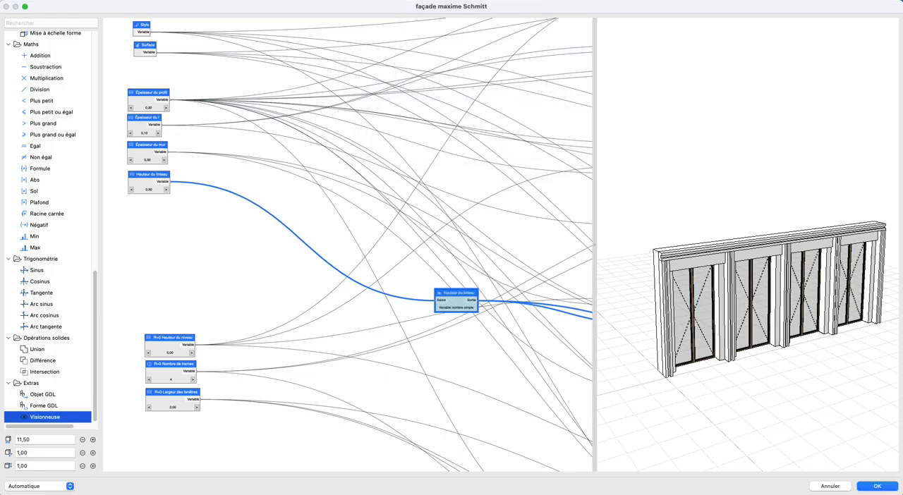
- Paste a copy of the Hauteur du linteau viewer node above the original and connect the Épaisseur du mur input to it
scroll(395, 276, "down", 5)
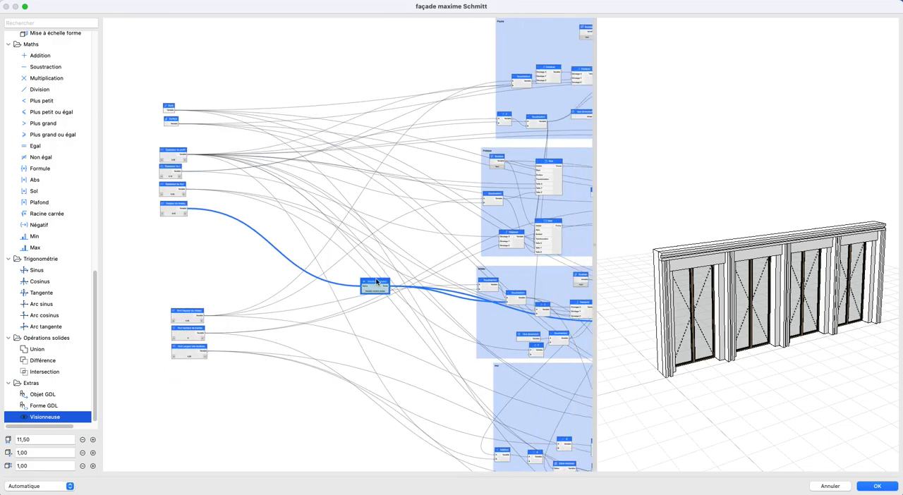
key("super+v")
left_click_drag(351, 244, 384, 205)
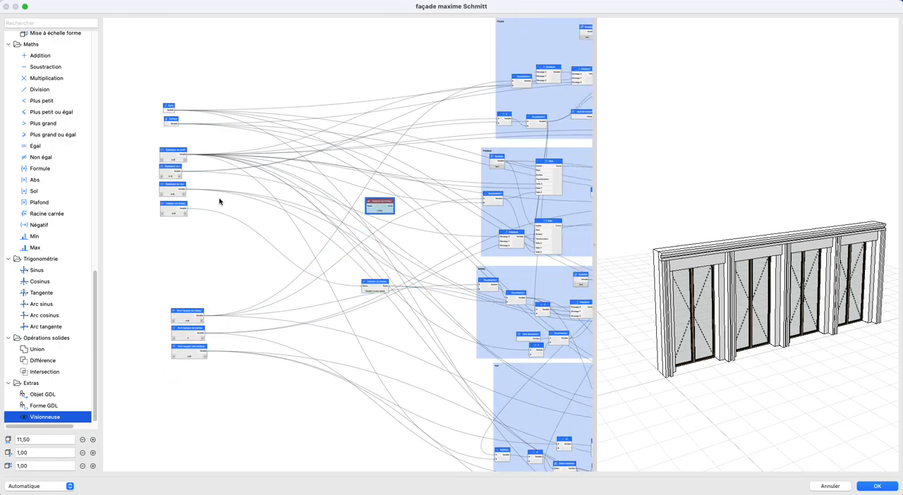
left_click(166, 187)
scroll(355, 256, "down", 1)
middle_click_drag(355, 256, 385, 215)
scroll(276, 165, "up", 2)
left_click_drag(142, 145, 357, 171)
middle_click_drag(357, 171, 235, 132)
- Link the copied viewer's output to the linteau and mur group inputs that use the wall thickness
left_click_drag(229, 129, 461, 247)
left_click_drag(404, 298, 539, 358)
left_click_drag(227, 129, 508, 423)
middle_click_drag(304, 282, 451, 366)
scroll(263, 254, "up", 2)
middle_click_drag(265, 252, 332, 279)
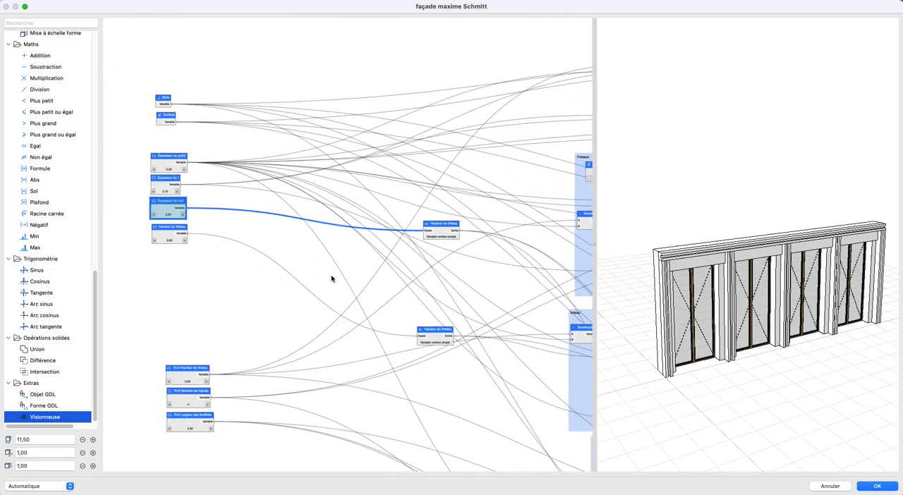
- Rename the copied viewer node as Épaisseur du mur
double_click(449, 226)
type("E")
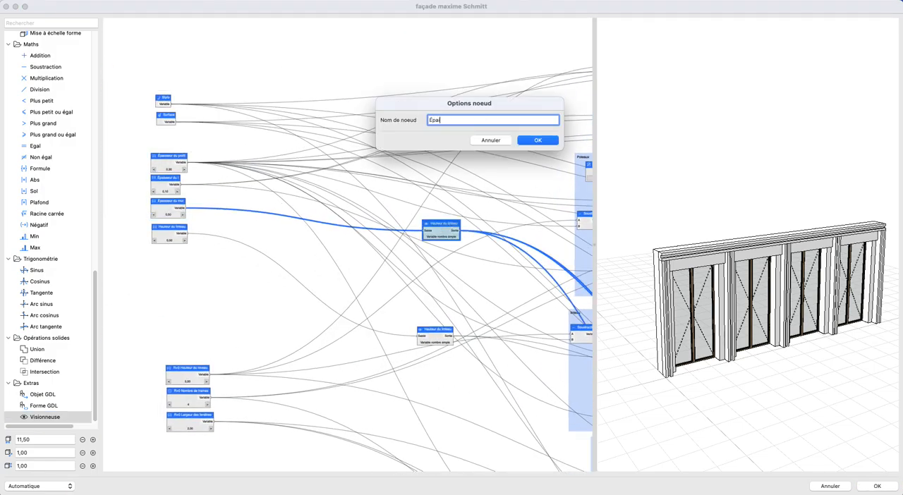
type("paisseur du mur")
key("Return")
- Select the three R+0 parameter nodes and move them farther below the general parameter nodes
scroll(271, 290, "down", 5)
left_click_drag(143, 224, 269, 308)
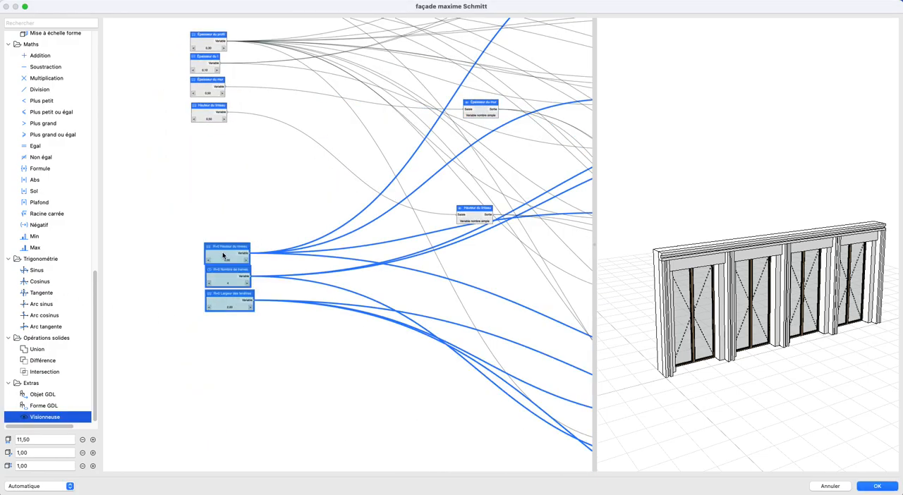
left_click_drag(223, 255, 214, 273)
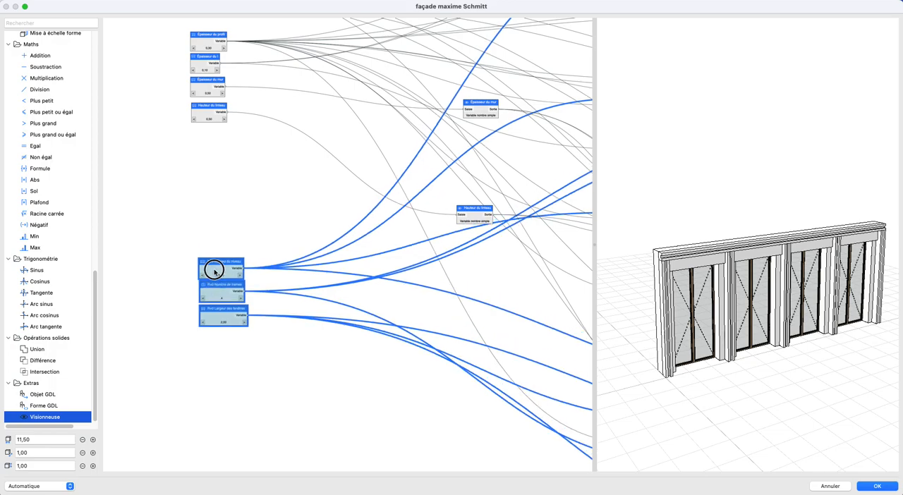
left_click(218, 223)
- Move the Épaisseur du mur viewer node down, closer above the Hauteur du linteau viewer
middle_click_drag(310, 264, 175, 405)
middle_click_drag(214, 363, 305, 379)
middle_click_drag(407, 373, 341, 302)
left_click_drag(381, 210, 379, 256)
middle_click_drag(379, 256, 399, 263)
- Duplicate the Épaisseur du mur viewer node and place the copy above it
left_click(399, 262)
key("super+c")
key("super+v")
left_click_drag(355, 240, 395, 206)
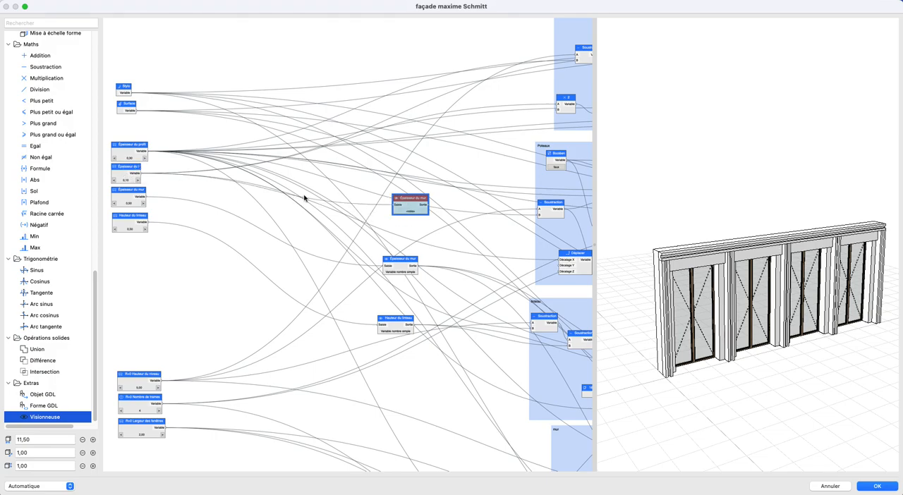
- Connect the Épaisseur du I parameter to the new viewer node and reroute all its downstream links from the viewer's output
left_click(121, 171)
scroll(427, 144, "up", 1)
middle_click_drag(427, 145, 325, 155)
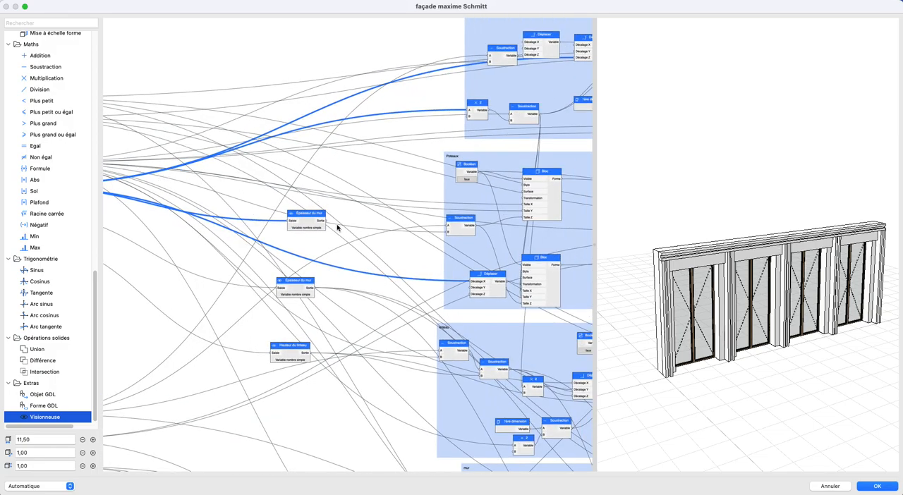
left_click_drag(407, 261, 396, 251)
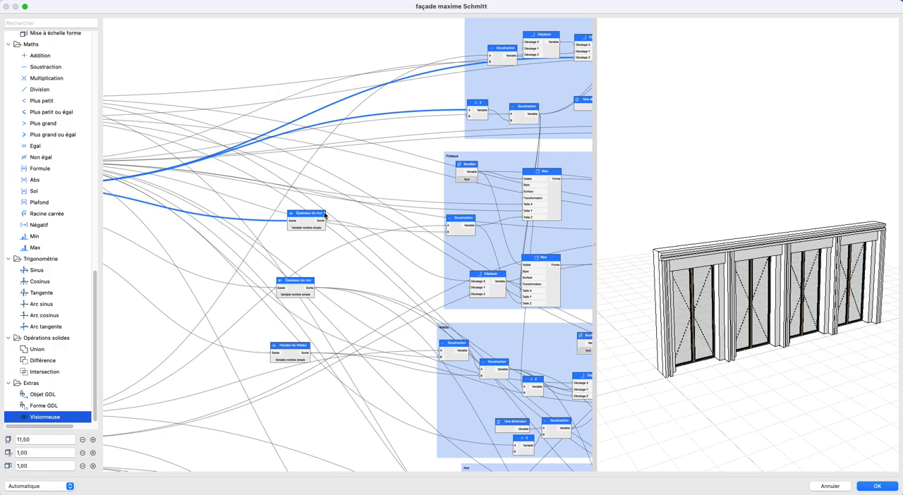
left_click_drag(468, 105, 486, 62)
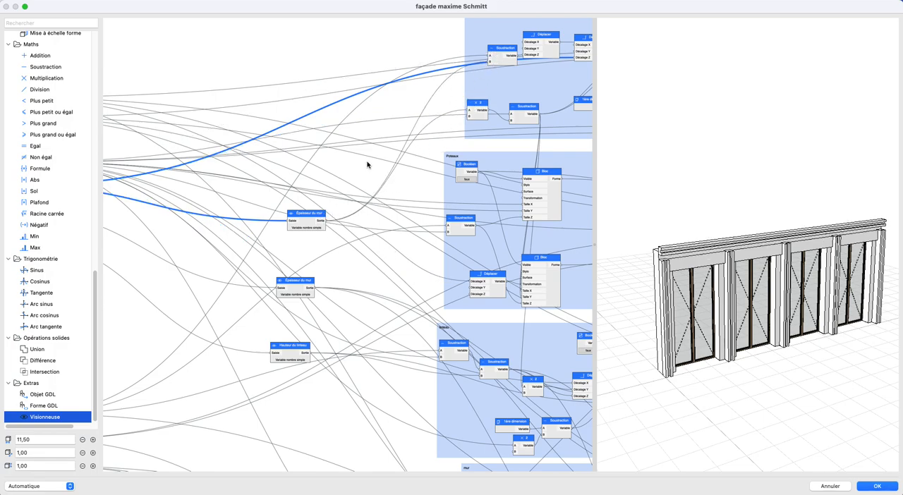
scroll(372, 163, "left", 3)
middle_click_drag(458, 190, 304, 197)
left_click_drag(253, 222, 459, 65)
middle_click_drag(266, 228, 424, 227)
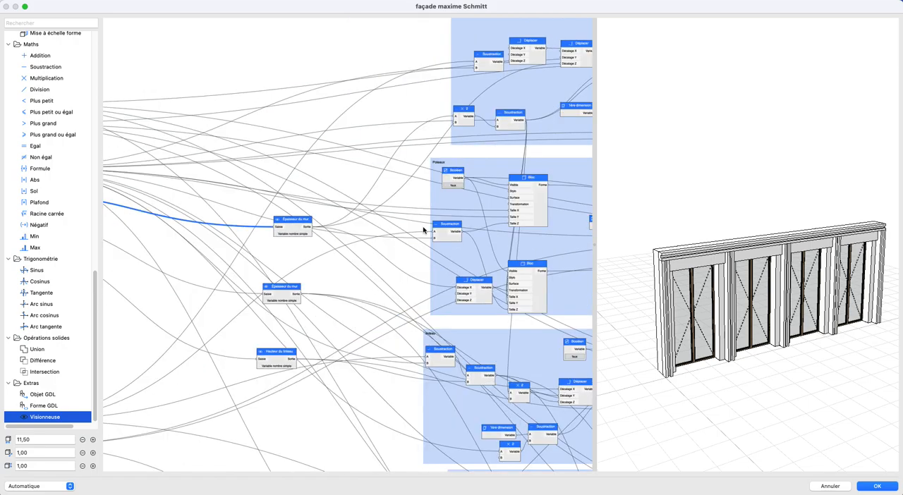
middle_click_drag(313, 234, 422, 242)
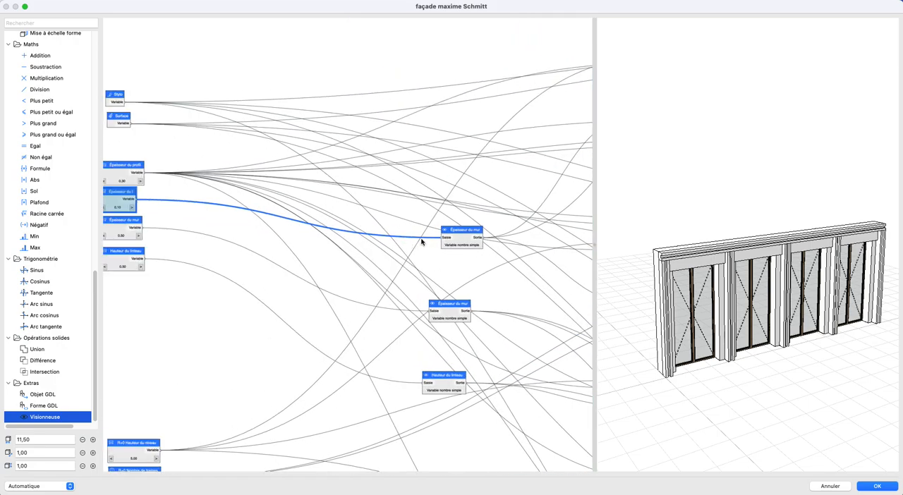
- Rename the viewer node fed by the Épaisseur du I parameter as Épaisseur du I
double_click(463, 236)
left_click(467, 120)
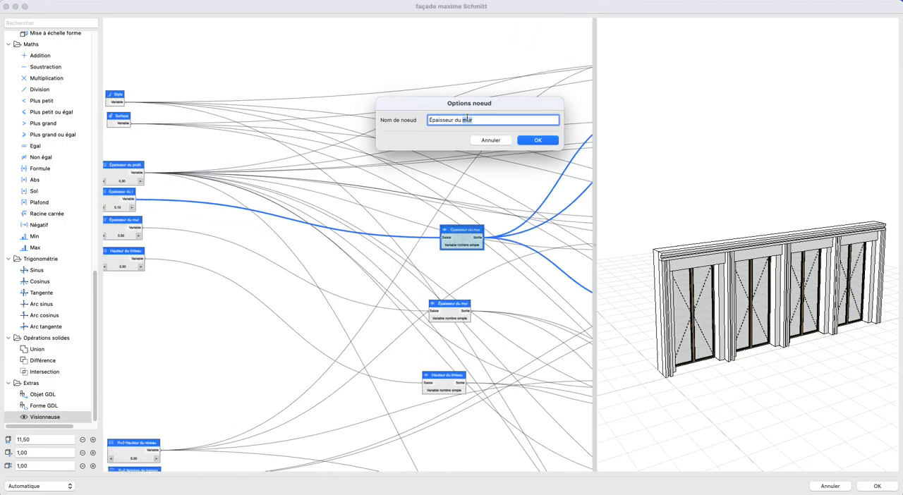
type("l")
left_click(537, 140)
middle_click_drag(457, 225, 471, 228)
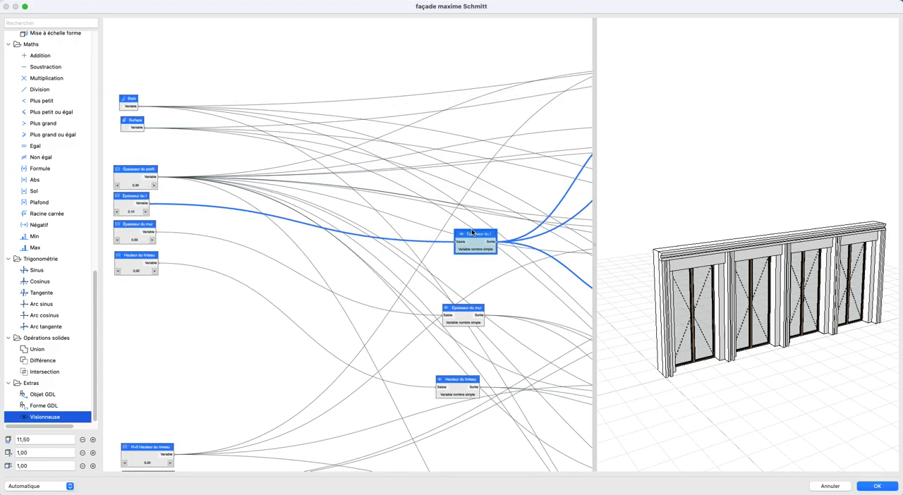
- Paste another viewer node above the Épaisseur du I viewer and feed it from the Épaisseur du profil parameter
key("super+v")
left_click_drag(349, 241, 477, 186)
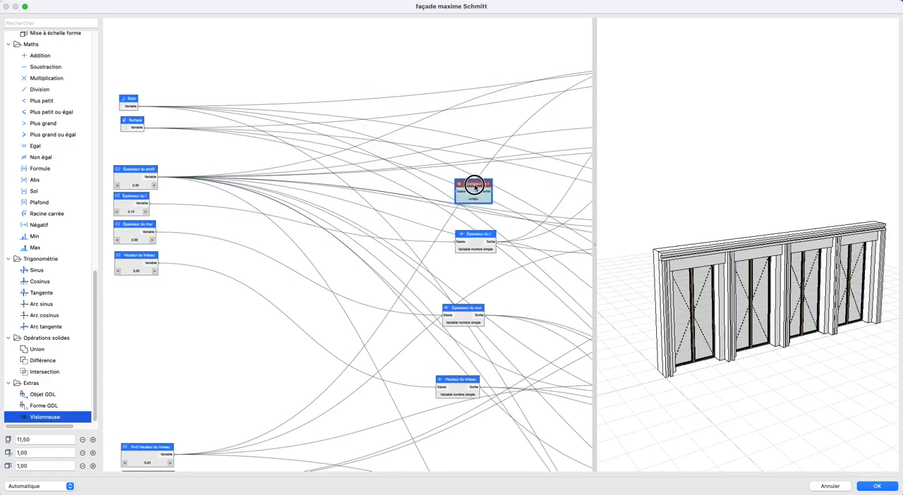
left_click(131, 175)
scroll(439, 212, "down", 3)
middle_click_drag(435, 206, 328, 193)
left_click_drag(157, 177, 371, 185)
- Reroute the profile-thickness links of the Poutre group so they come from the new viewer's output
middle_click_drag(393, 202, 303, 219)
left_click_drag(311, 202, 440, 115)
left_click_drag(308, 203, 456, 153)
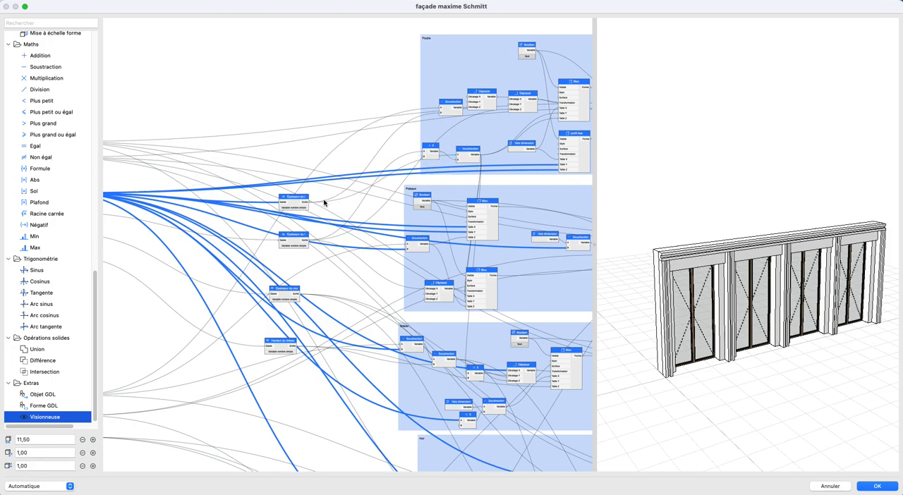
left_click_drag(311, 203, 561, 169)
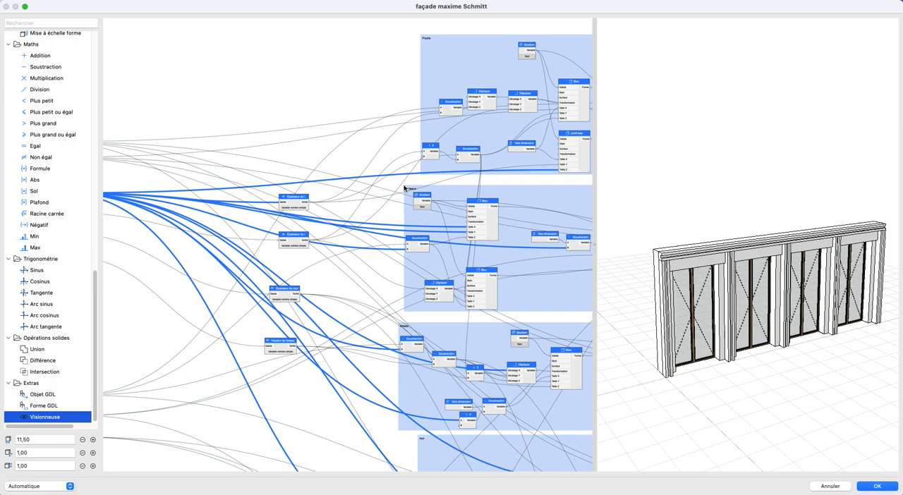
left_click_drag(313, 204, 561, 171)
- Reroute the profile-thickness links of the Poteaux group's block and subtraction nodes through the new viewer
middle_click_drag(395, 233, 292, 193)
left_click_drag(206, 165, 366, 188)
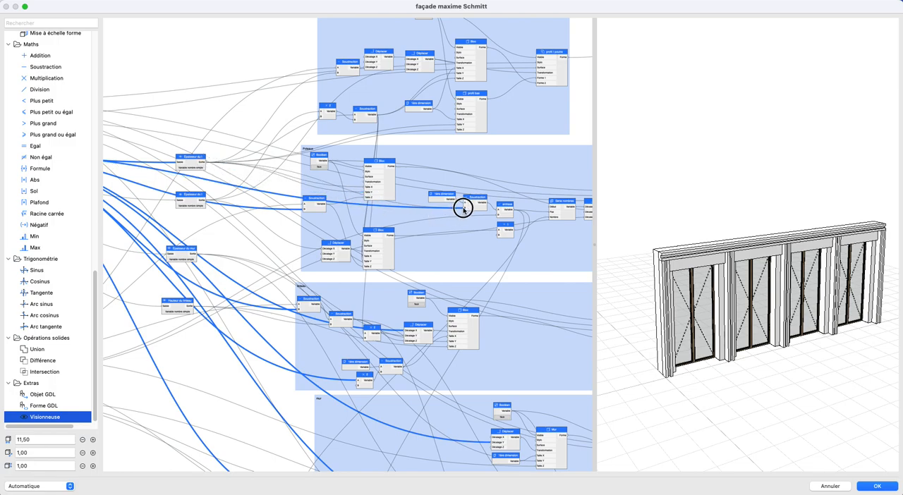
scroll(415, 228, "down", 2)
scroll(415, 228, "left", 2)
scroll(415, 227, "left", 1)
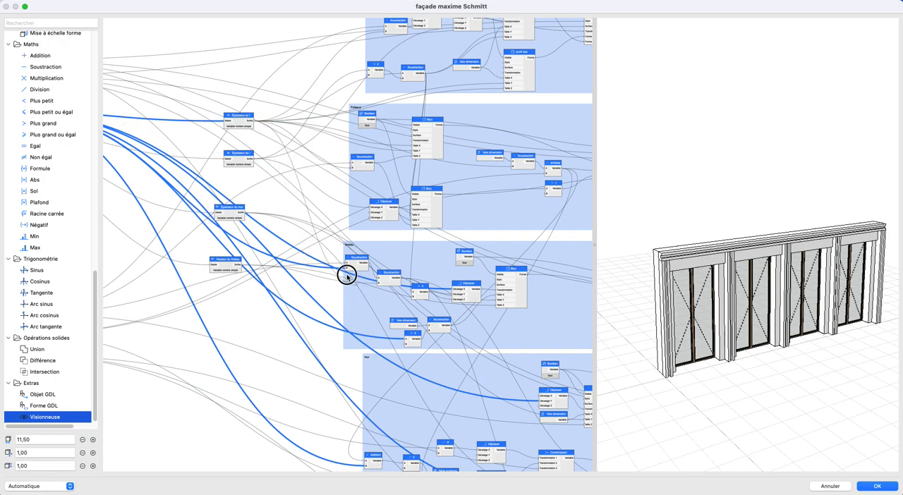
- Reroute the linteau group's profile-thickness links to the subtraction, Déplacer and division nodes through the new viewer
left_click_drag(254, 123, 344, 241)
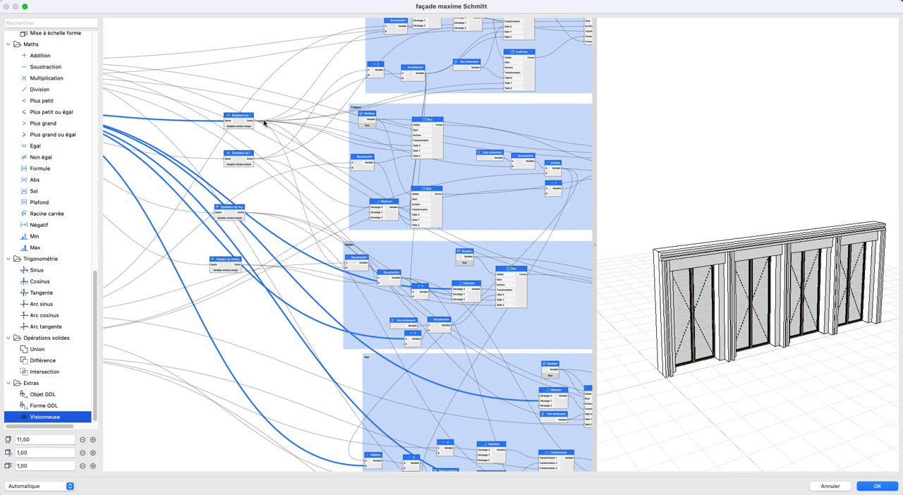
left_click_drag(318, 200, 454, 289)
scroll(436, 261, "down", 3)
scroll(435, 261, "right", 2)
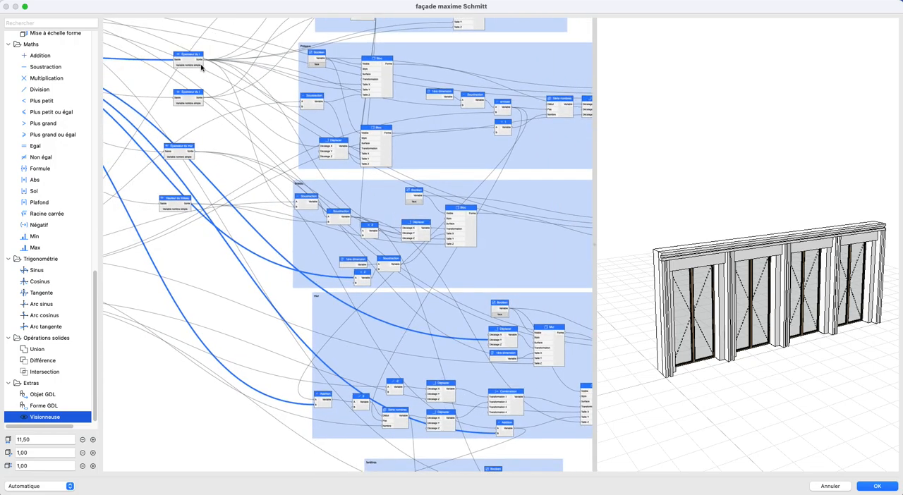
left_click_drag(225, 83, 354, 276)
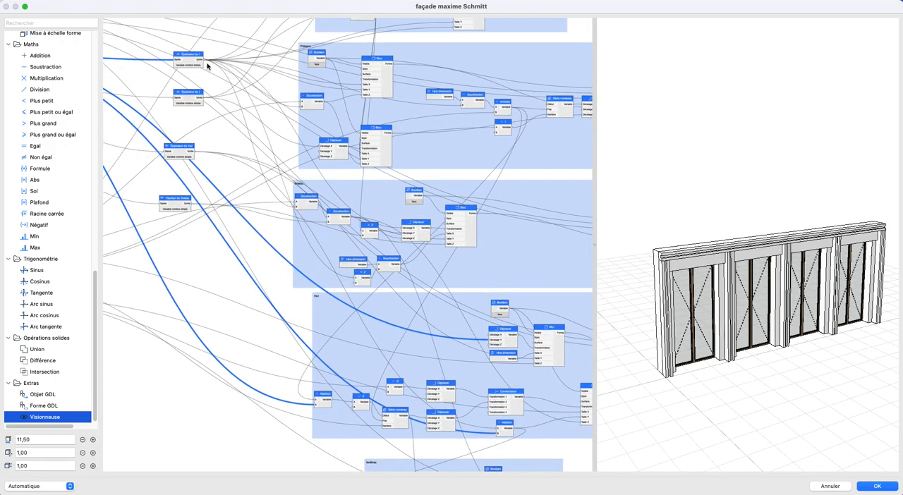
- Reroute the mur group's profile-thickness links to the Déplacer and addition nodes through the new viewer
left_click_drag(204, 61, 490, 342)
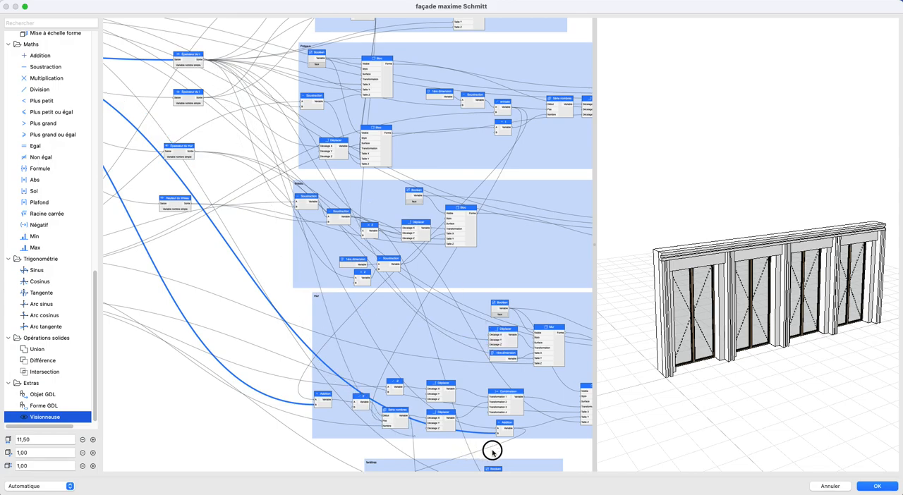
scroll(470, 387, "down", 2)
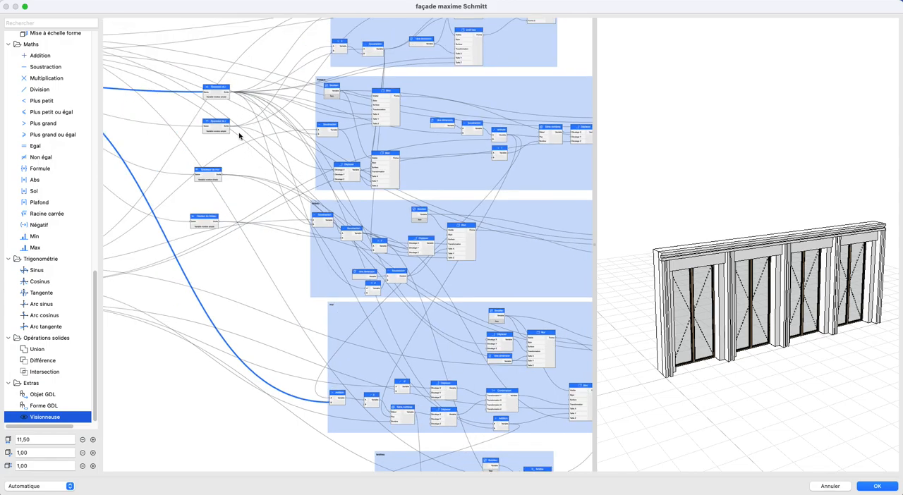
left_click_drag(302, 348, 331, 403)
middle_click_drag(302, 349, 400, 358)
middle_click_drag(322, 266, 404, 321)
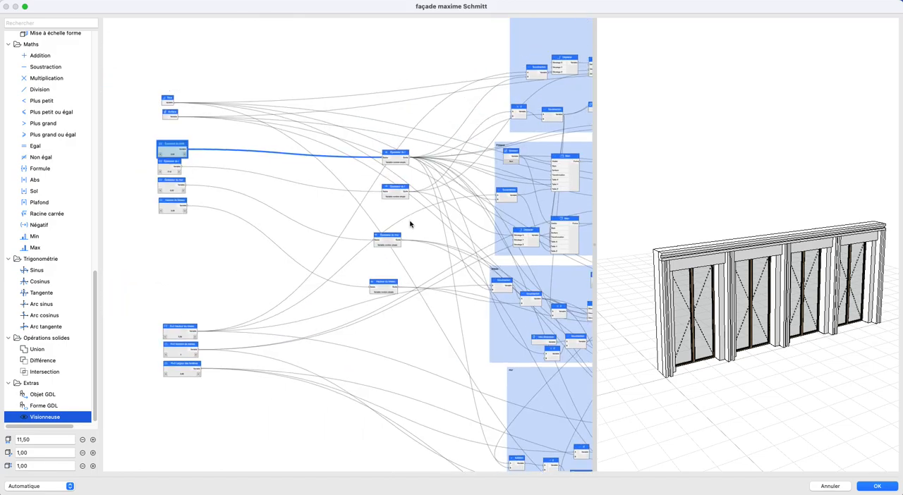
- Rename the viewer node fed by the Épaisseur du profil parameter as Épaisseur du profil
scroll(411, 222, "up", 2)
middle_click_drag(396, 156, 402, 190)
left_click(400, 177)
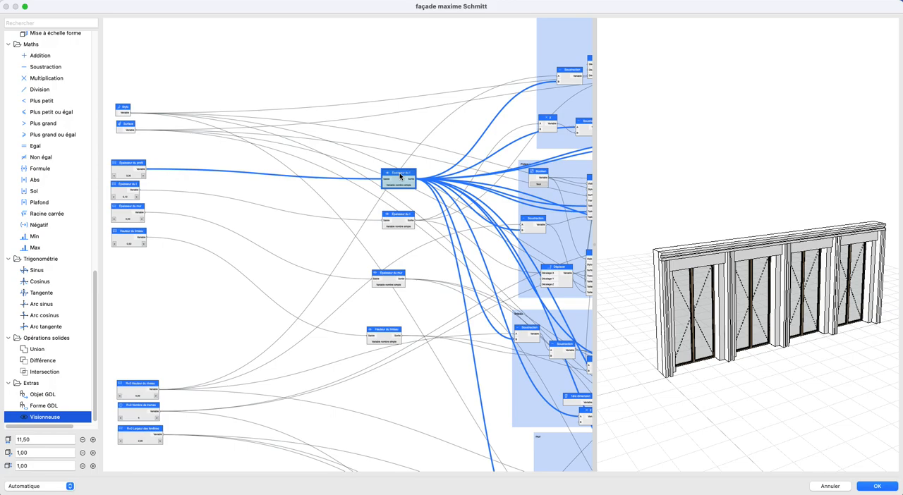
double_click(400, 177)
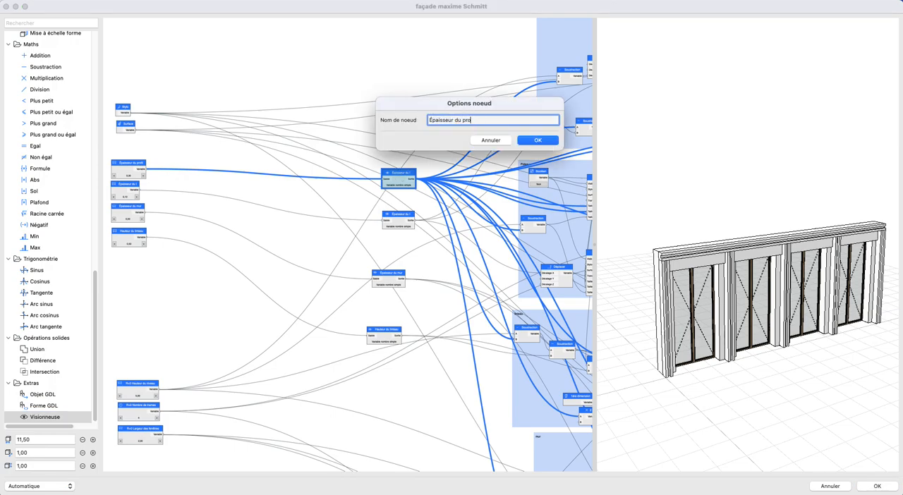
left_click(532, 141)
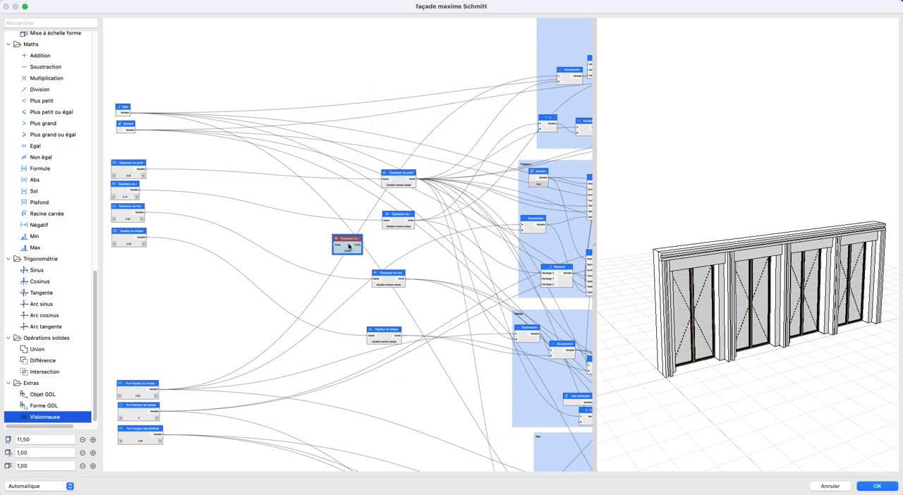
- Place the pasted viewer node above the Épaisseur du profil viewer and rename it Surface
left_click_drag(349, 247, 403, 144)
double_click(402, 144)
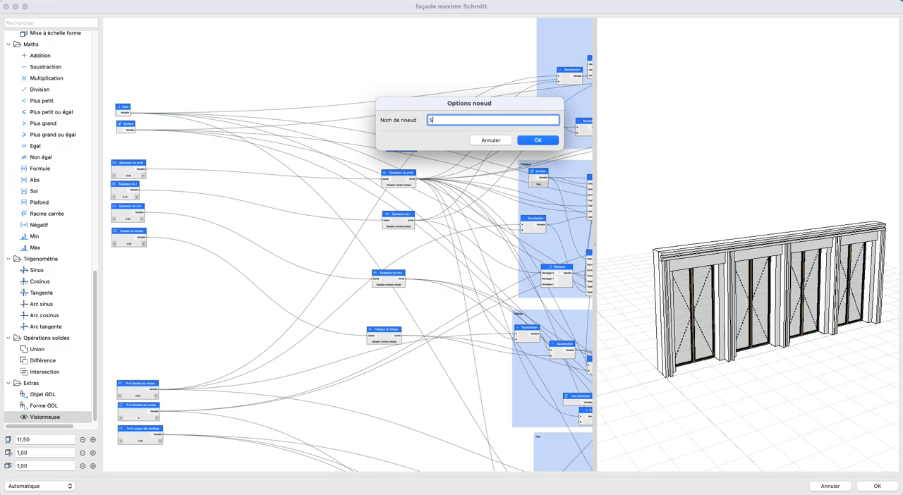
key("Return")
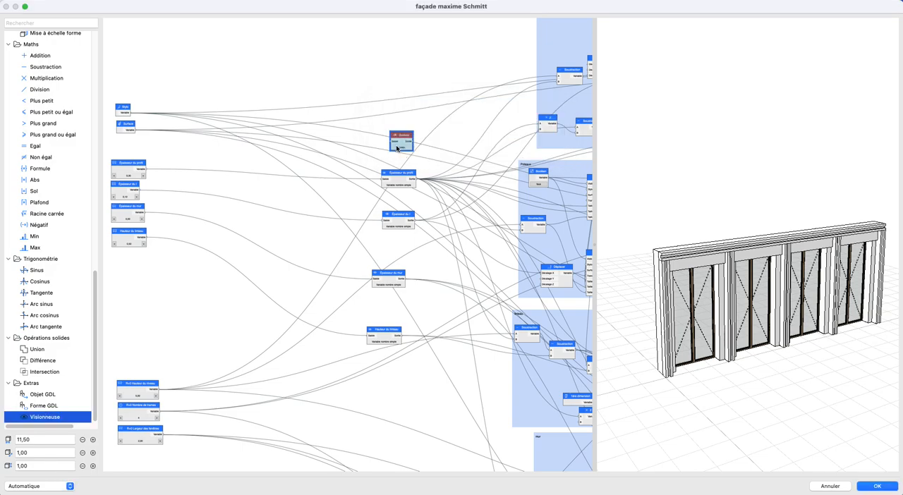
- Place another viewer copy above the Surface viewer and rename it Style
left_click_drag(353, 242, 400, 106)
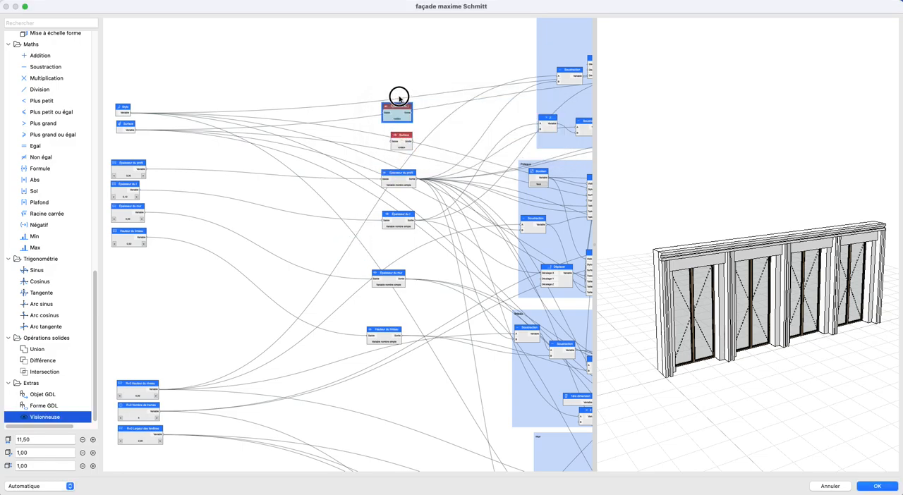
double_click(400, 106)
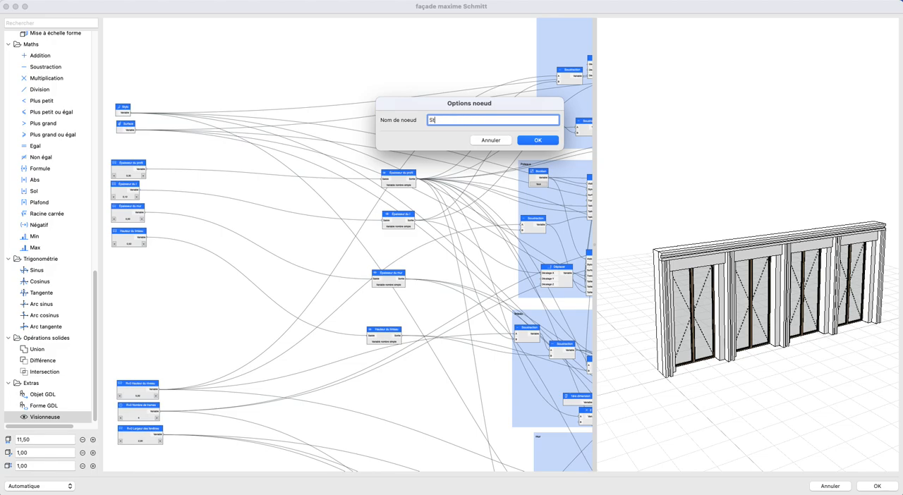
key("Return")
- Connect the Style parameter to the Style viewer and reroute the style links of all the groups from its output
left_click_drag(133, 114, 388, 111)
left_click(119, 108)
scroll(494, 132, "right", 5)
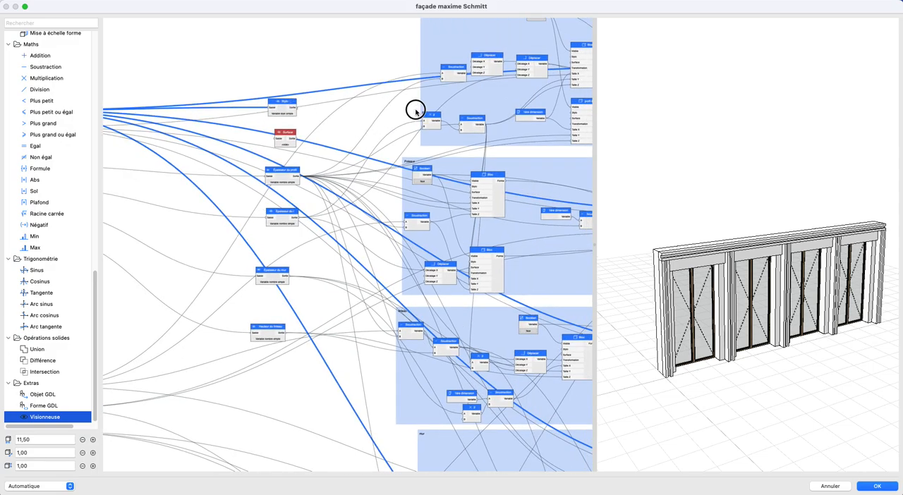
scroll(442, 110, "down", 2)
middle_click_drag(436, 105, 286, 86)
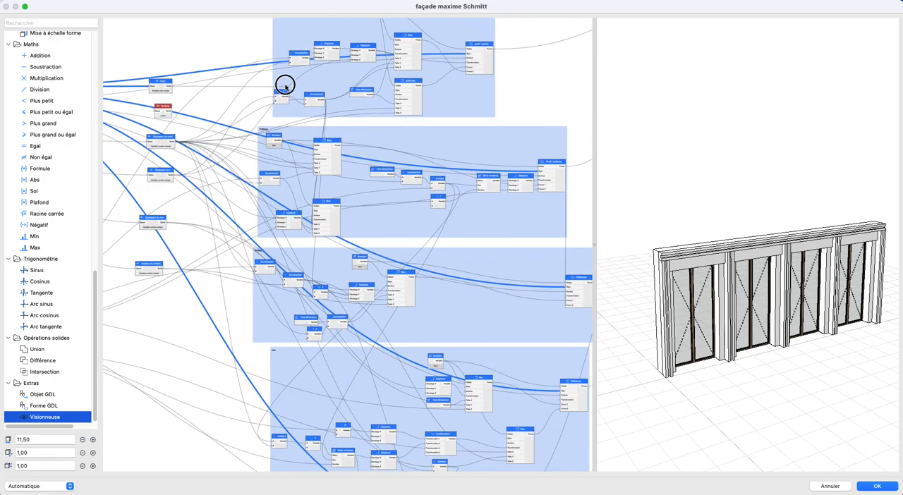
left_click_drag(466, 55, 179, 86)
left_click_drag(614, 301, 201, 141)
left_click_drag(189, 95, 558, 393)
scroll(443, 297, "down", 5)
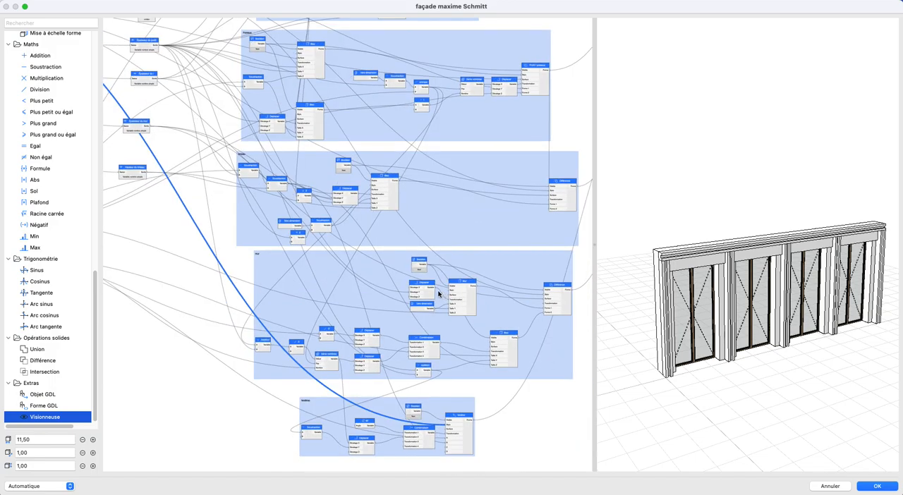
left_click_drag(213, 72, 444, 433)
middle_click_drag(186, 168, 413, 287)
- Connect the Surface parameter to the Surface viewer and reroute the surface links of the Poutre and Poteaux groups through it
scroll(348, 235, "up", 2)
left_click_drag(130, 139, 355, 147)
left_click(118, 132)
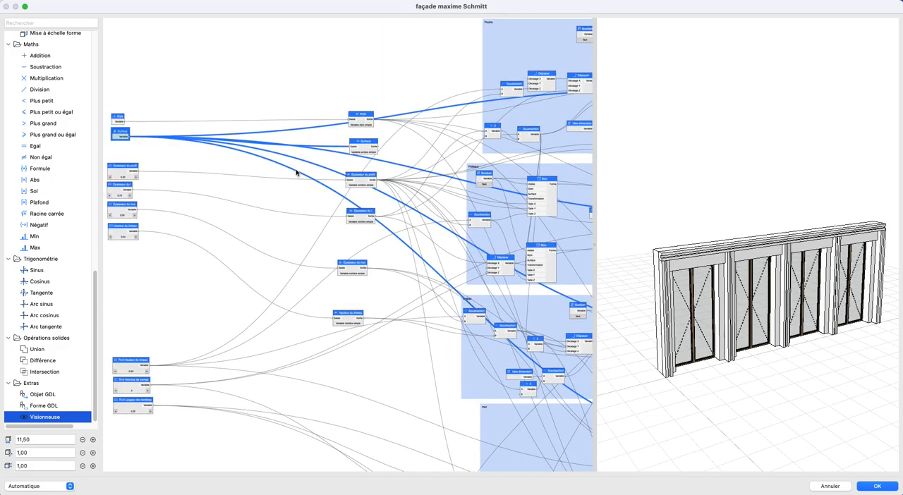
scroll(298, 172, "right", 5)
left_click_drag(541, 97, 328, 161)
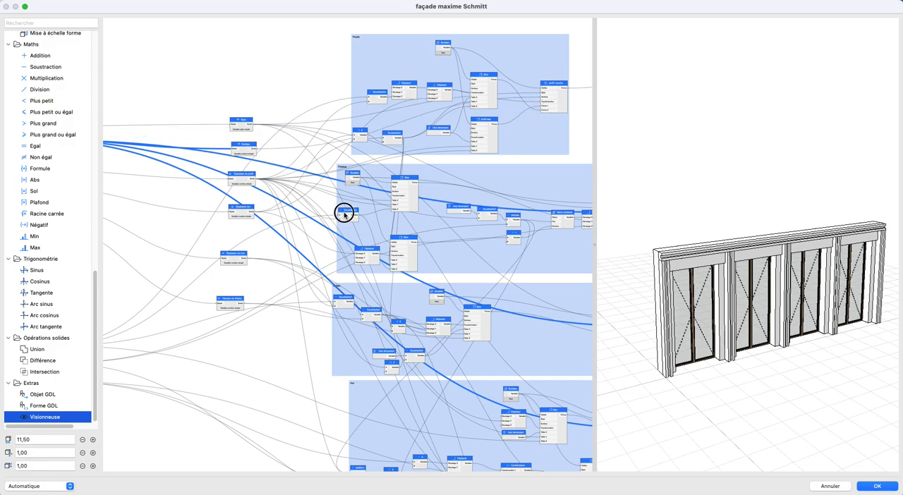
scroll(369, 204, "right", 5)
left_click_drag(475, 169, 467, 171)
scroll(129, 114, "left", 1)
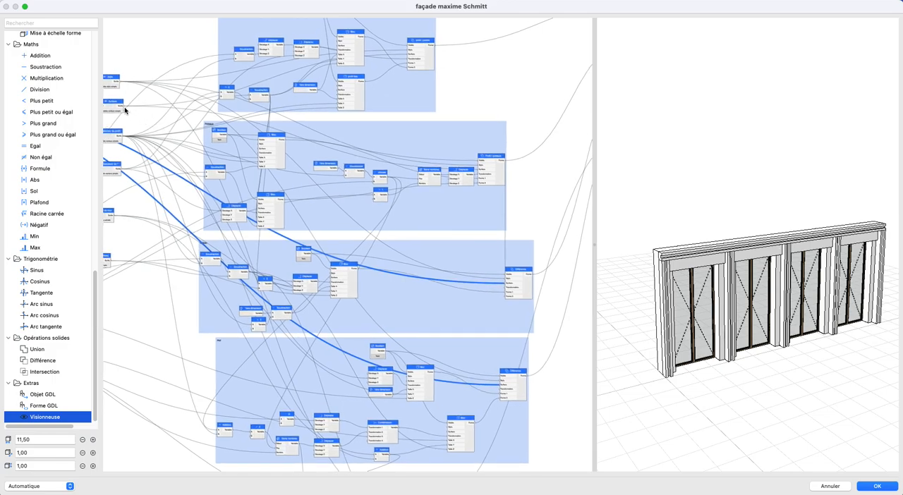
- Reroute the surface links of the Différence nodes in the linteau and mur groups through the Surface viewer
left_click_drag(474, 290, 506, 284)
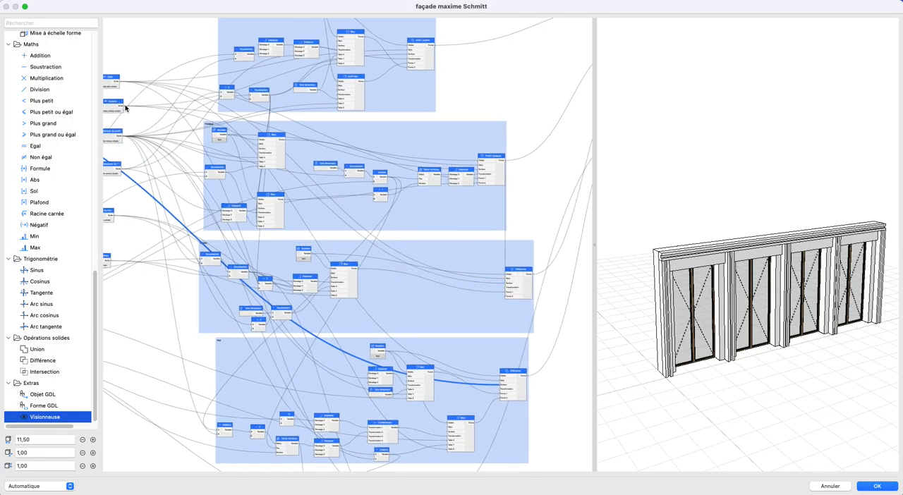
left_click_drag(388, 329, 502, 383)
scroll(367, 270, "down", 4)
middle_click_drag(366, 268, 426, 323)
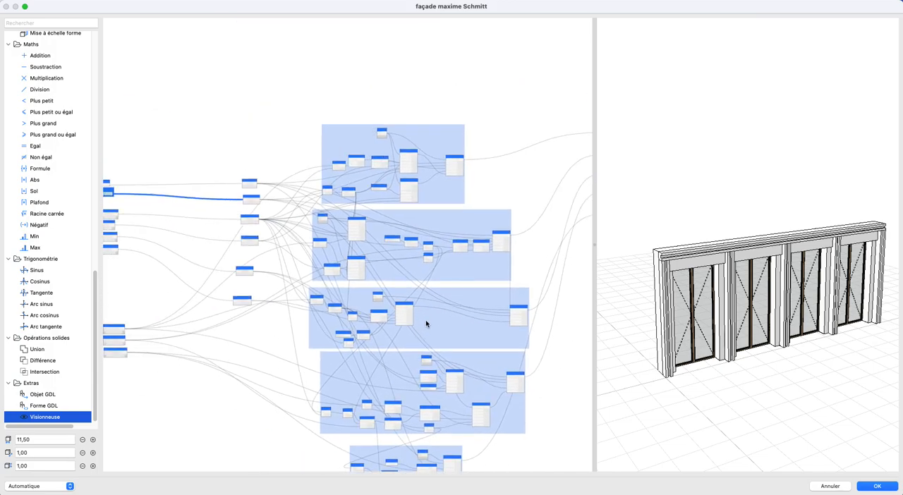
- Move the Épaisseur du mur and Hauteur du linteau viewers up together, just below the Épaisseur du I viewer
scroll(235, 258, "up", 1)
scroll(235, 261, "up", 4)
left_click_drag(227, 276, 304, 386)
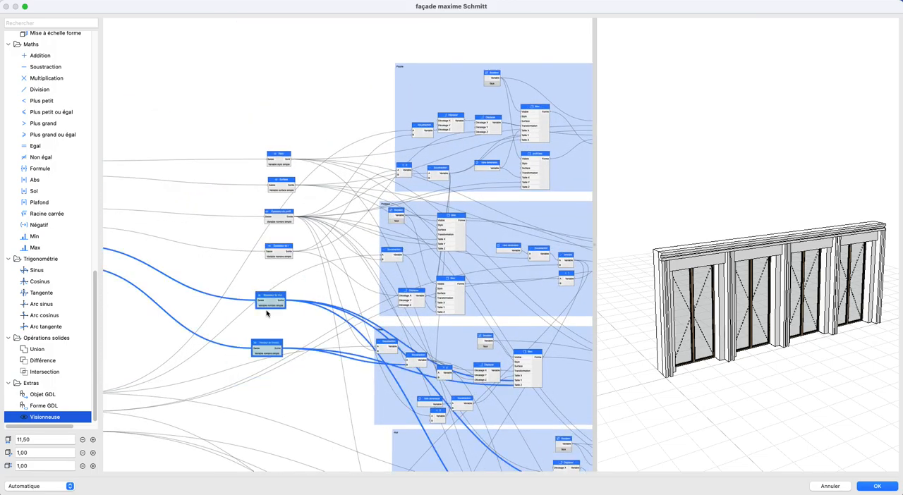
left_click_drag(281, 291, 293, 261)
left_click(294, 287)
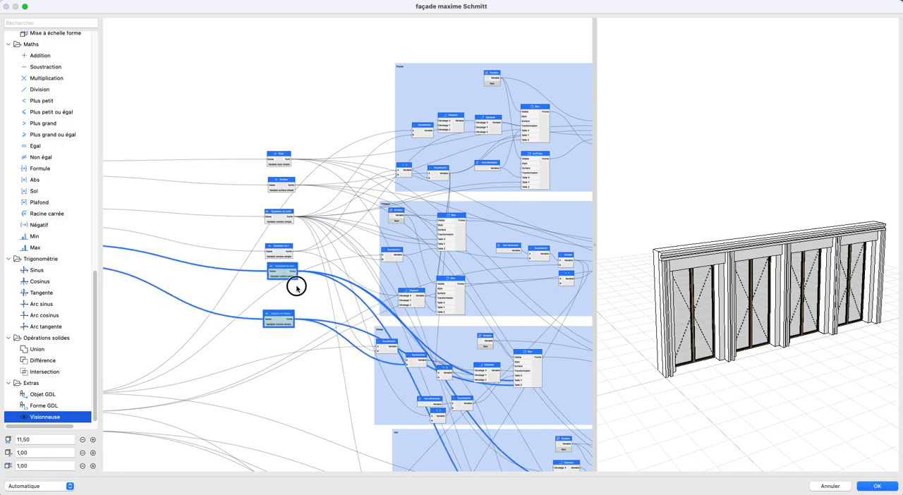
- Close up the gaps between the Stylo, Surface, Épaisseur du profil and Hauteur du linteau viewers to form one compact column
left_click_drag(281, 314, 285, 291)
left_click_drag(279, 212, 279, 227)
left_click_drag(282, 179, 279, 203)
left_click_drag(280, 155, 281, 186)
scroll(352, 228, "up", 1)
scroll(353, 228, "down", 3)
- Move the five output displacement nodes together, a little farther from the groups
middle_click_drag(353, 228, 178, 190)
scroll(278, 151, "down", 1)
scroll(277, 151, "down", 2)
left_click_drag(413, 48, 475, 201)
left_click_drag(448, 175, 484, 200)
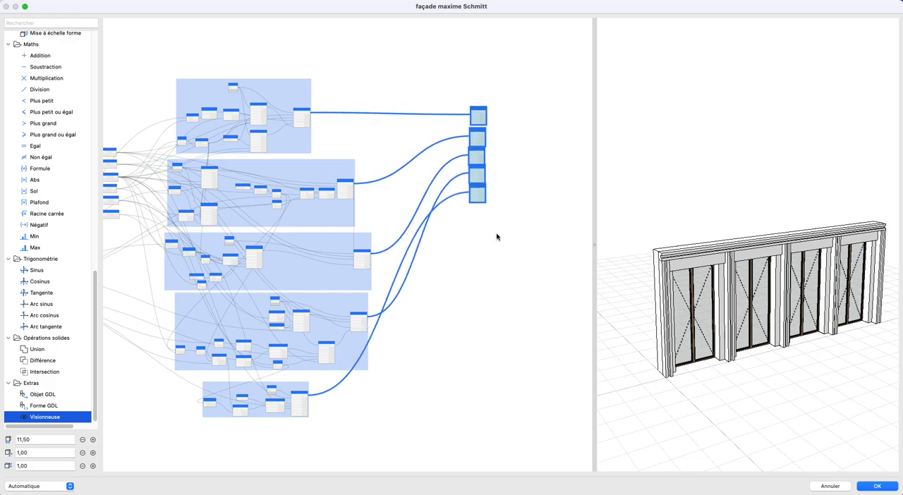
left_click(423, 281)
- Move the three R+0 parameters together closer to the groups, below the column of viewers
scroll(423, 280, "down", 4)
middle_click_drag(423, 281, 491, 202)
scroll(404, 187, "up", 3)
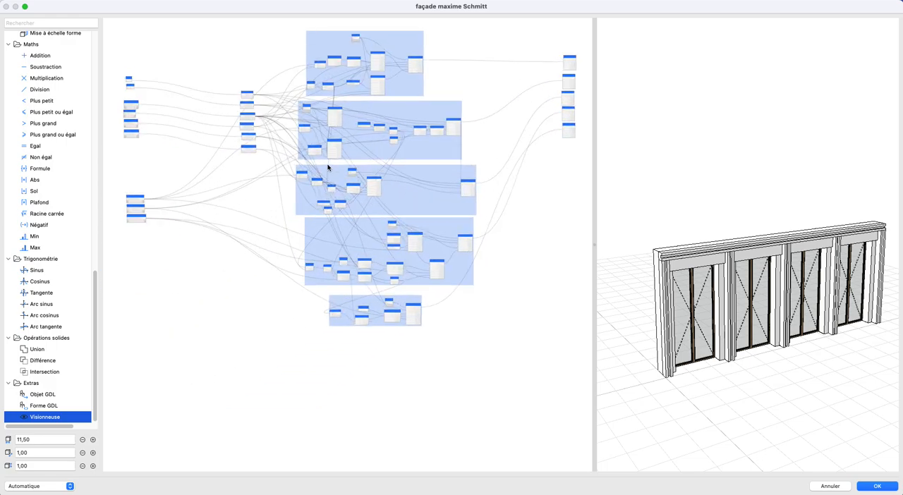
left_click_drag(115, 183, 186, 240)
left_click_drag(135, 199, 196, 196)
left_click(299, 242)
scroll(297, 249, "down", 2)
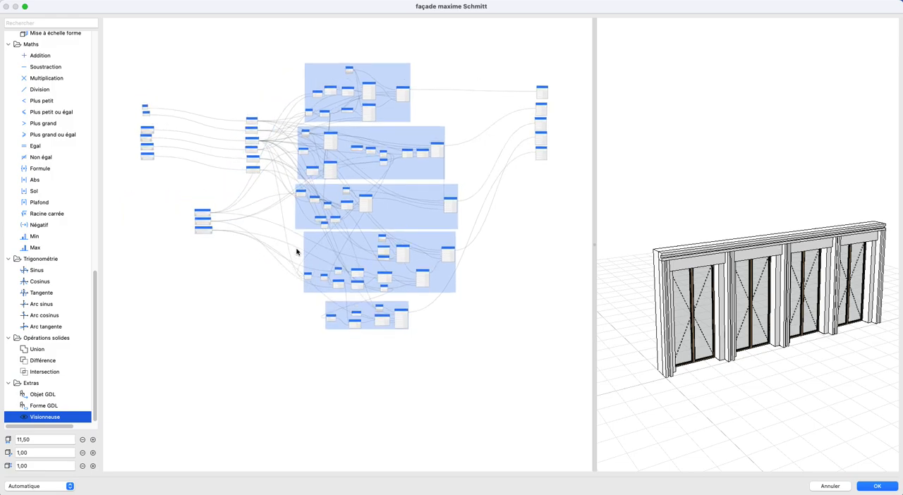
- Duplicate the viewers, R+0 parameters, group nodes and output nodes, and place the copy below the original network
left_click_drag(189, 32, 600, 395)
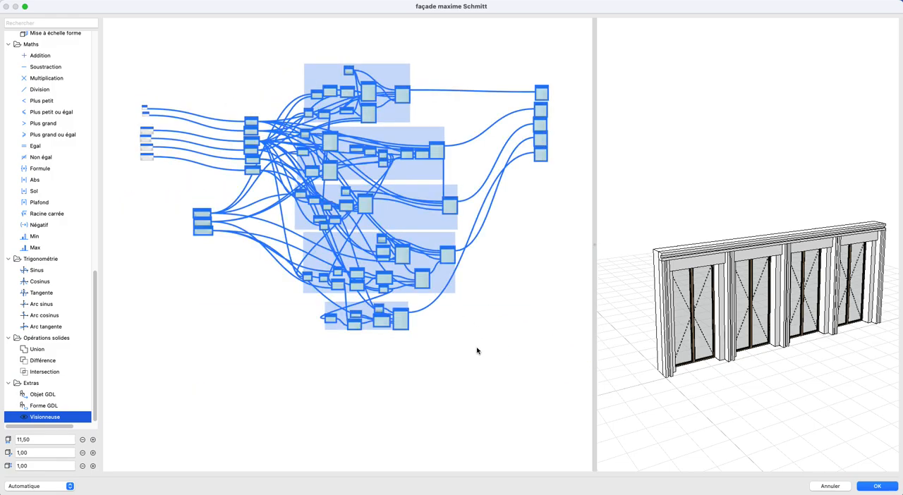
scroll(423, 195, "down", 2)
middle_click_drag(423, 195, 372, 42)
middle_click_drag(379, 210, 378, 250)
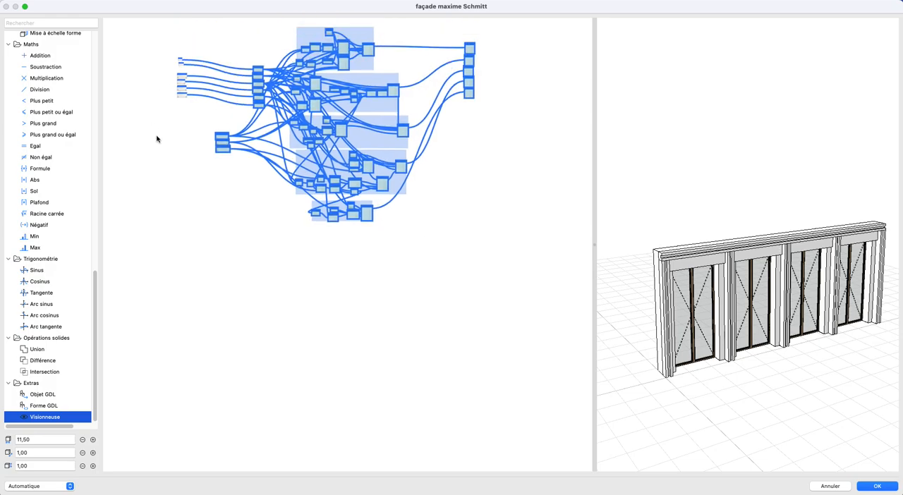
scroll(225, 142, "up", 1)
scroll(225, 142, "up", 5)
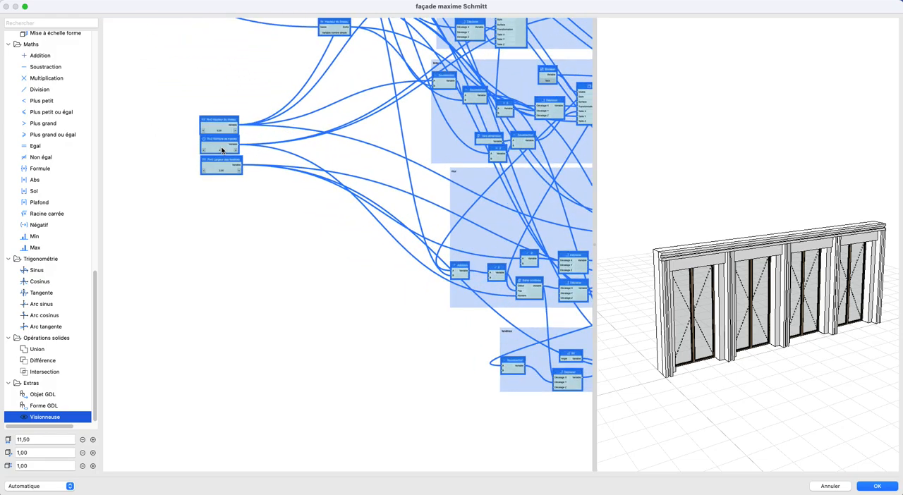
scroll(223, 152, "down", 6)
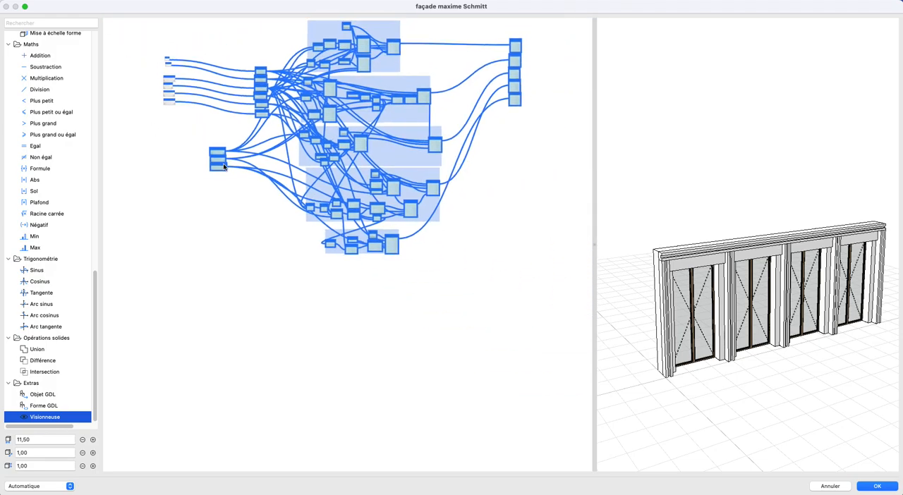
scroll(285, 173, "down", 1)
key("super+v")
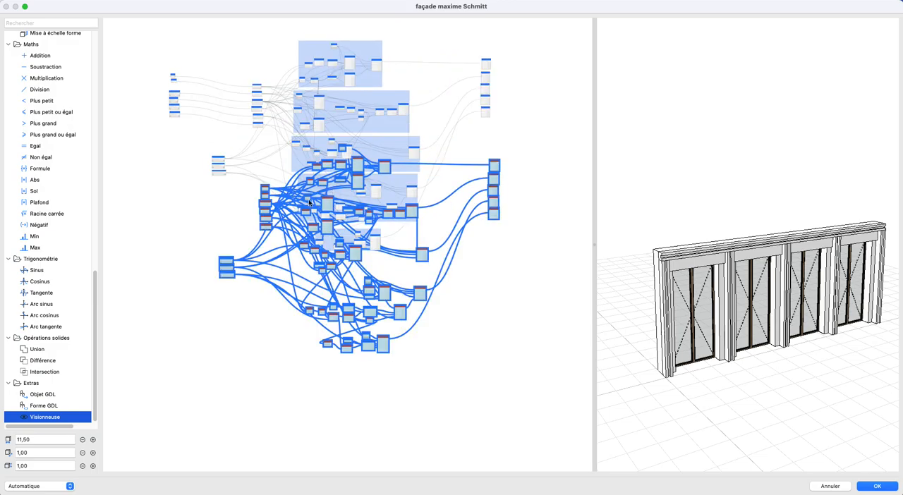
left_click_drag(265, 220, 259, 356)
left_click(242, 279)
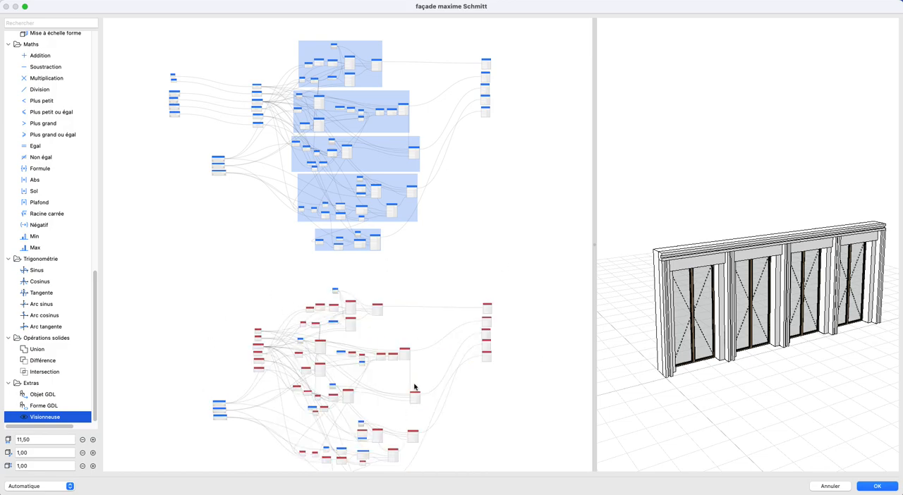
- Move the six general parameters down together beside the duplicated column of viewers
scroll(193, 208, "up", 2)
middle_click_drag(193, 207, 240, 175)
scroll(251, 163, "down", 2)
left_click_drag(223, 122, 230, 345)
scroll(278, 356, "up", 2)
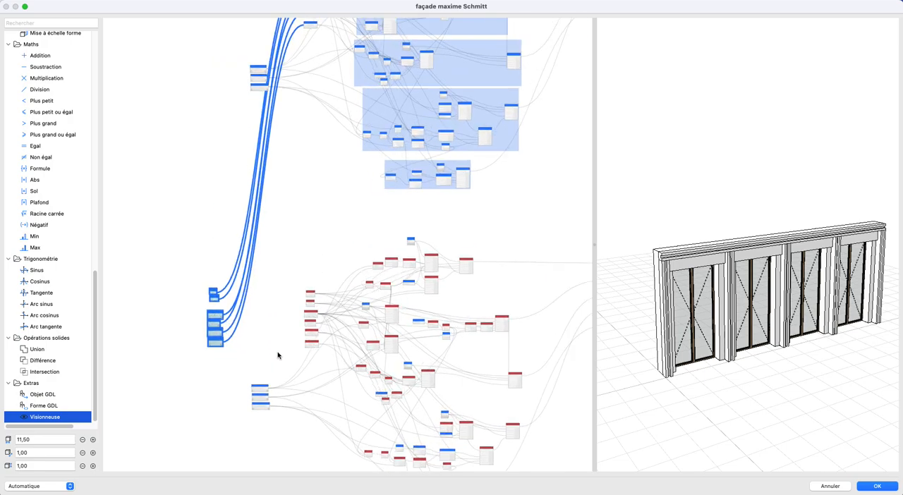
scroll(278, 356, "up", 3)
- Connect the Stylo, Surface, Épaisseur du profil, Épaisseur du I, Épaisseur du mur and Hauteur du linteau parameters to their duplicated viewers
left_click(170, 244)
left_click_drag(163, 245, 354, 247)
left_click_drag(251, 274, 355, 263)
left_click_drag(178, 294, 355, 290)
left_click_drag(170, 311, 353, 310)
left_click_drag(269, 334, 354, 332)
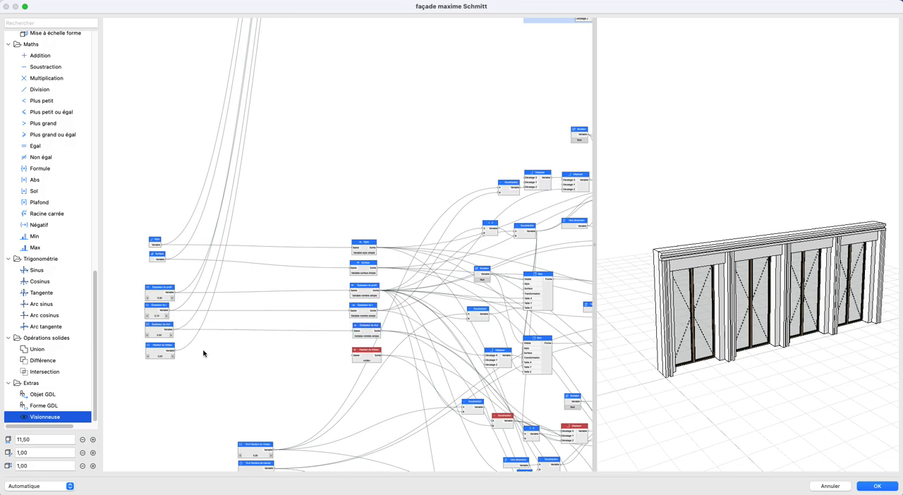
left_click_drag(176, 355, 354, 354)
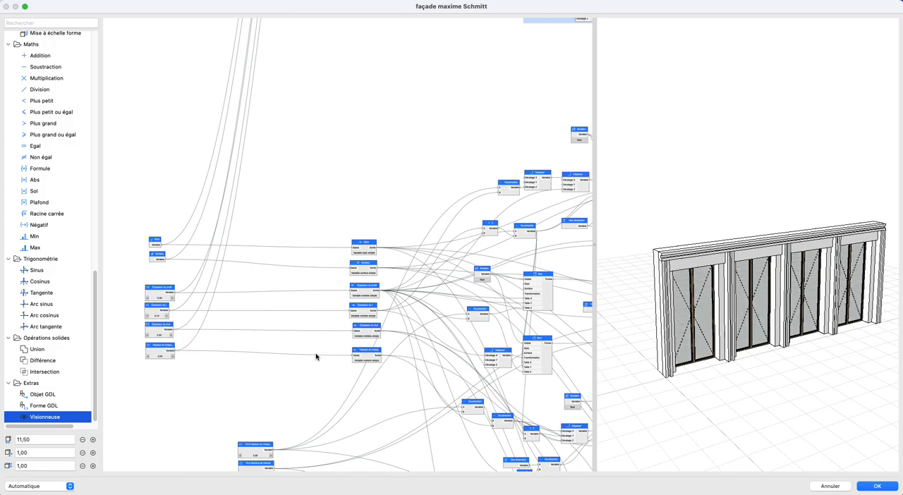
scroll(323, 192, "down", 3)
scroll(240, 240, "up", 5)
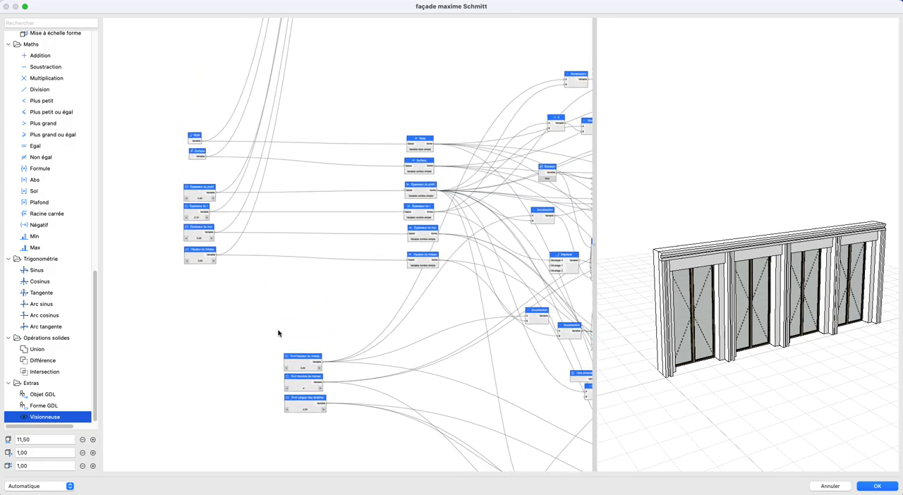
- Rename the three duplicated parameters R+1 Hauteur du niveau, R+1 Nombre de trames and R+1 Largeur des fenêtres
scroll(306, 377, "up", 3)
double_click(303, 352)
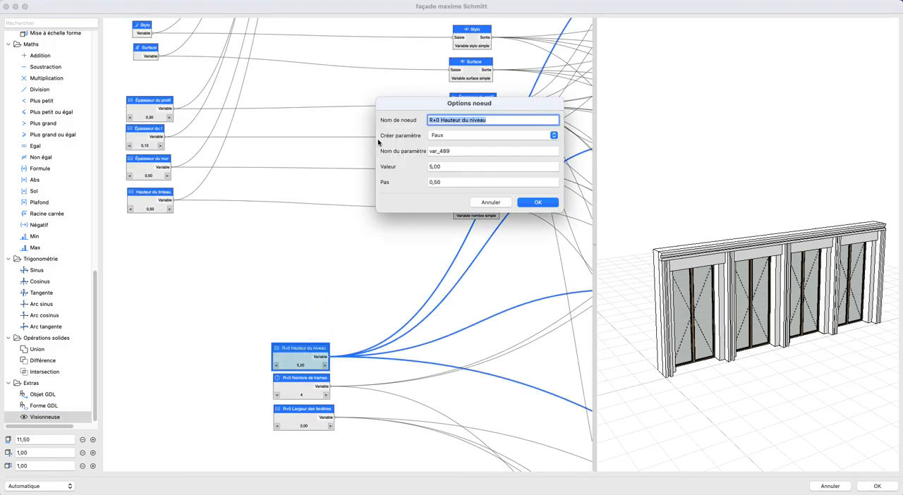
left_click(439, 120)
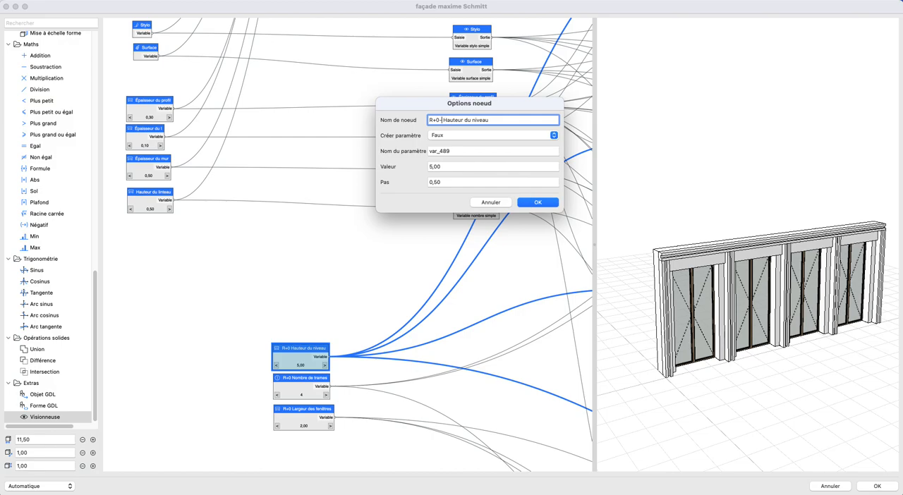
left_click(545, 203)
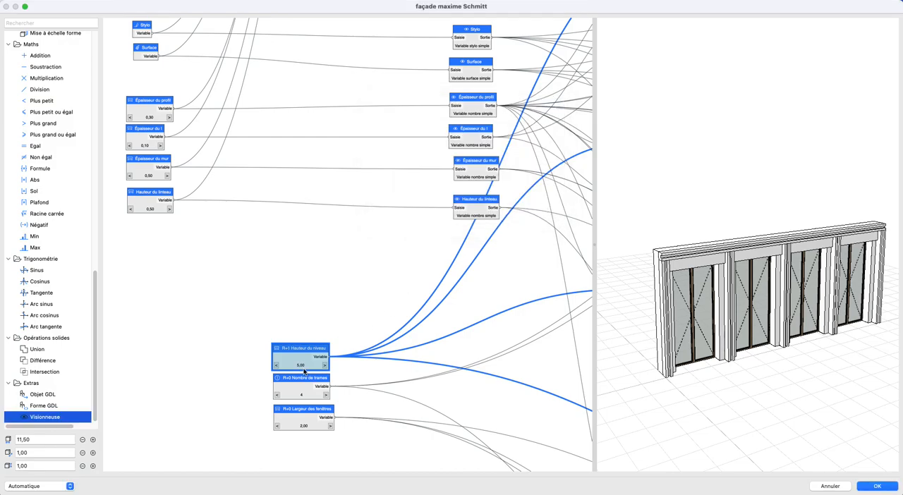
double_click(301, 379)
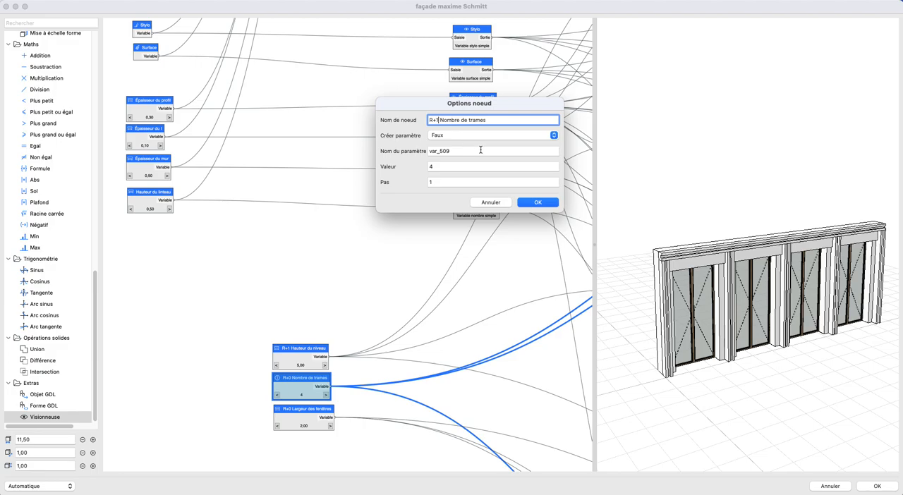
left_click(539, 204)
double_click(302, 420)
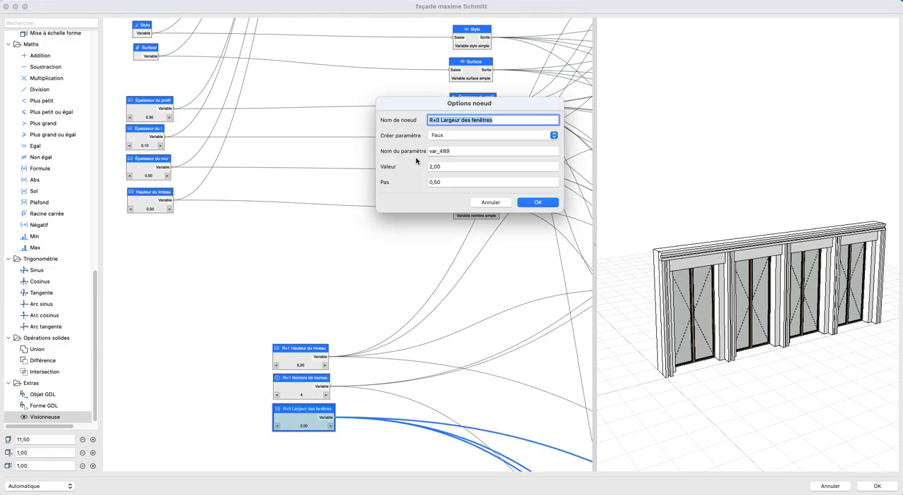
left_click(537, 204)
scroll(251, 247, "down", 5)
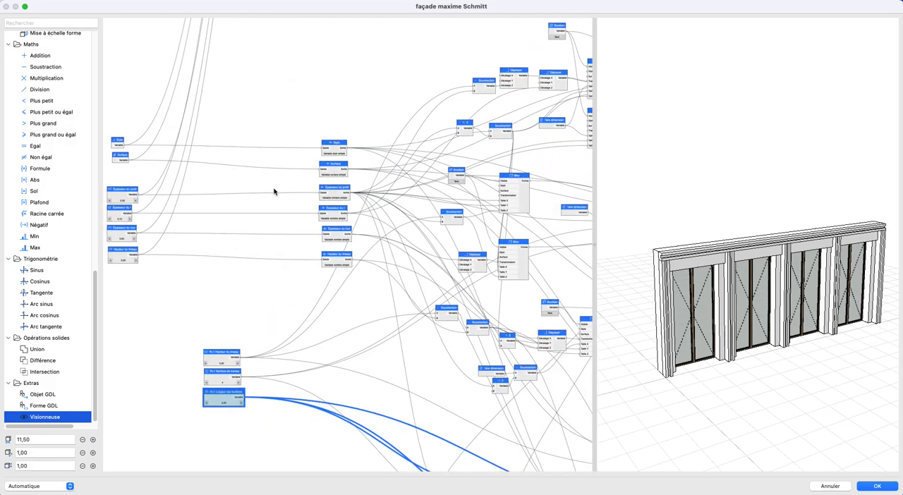
- Connect the R+0 Hauteur du niveau parameter to Décalage Z of the duplicated poutre output node
scroll(264, 192, "down", 5)
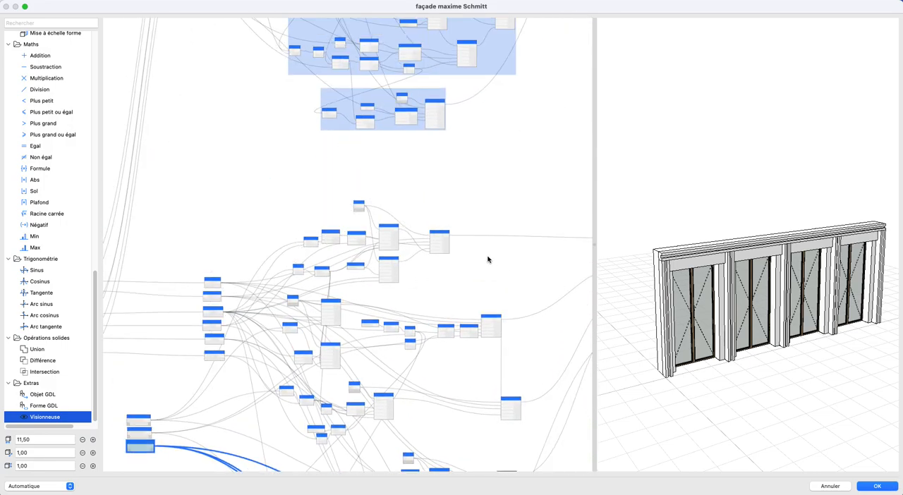
scroll(289, 217, "up", 3)
scroll(230, 135, "up", 5)
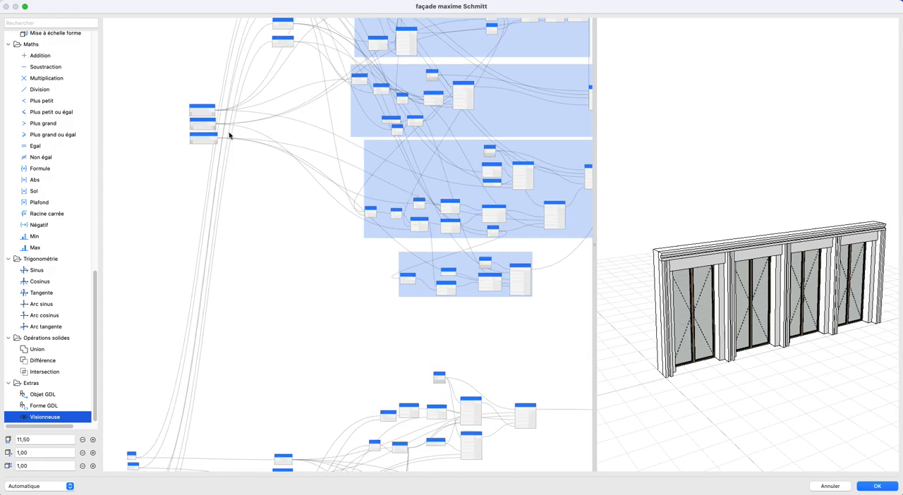
scroll(237, 147, "down", 1)
middle_click_drag(211, 145, 171, 150)
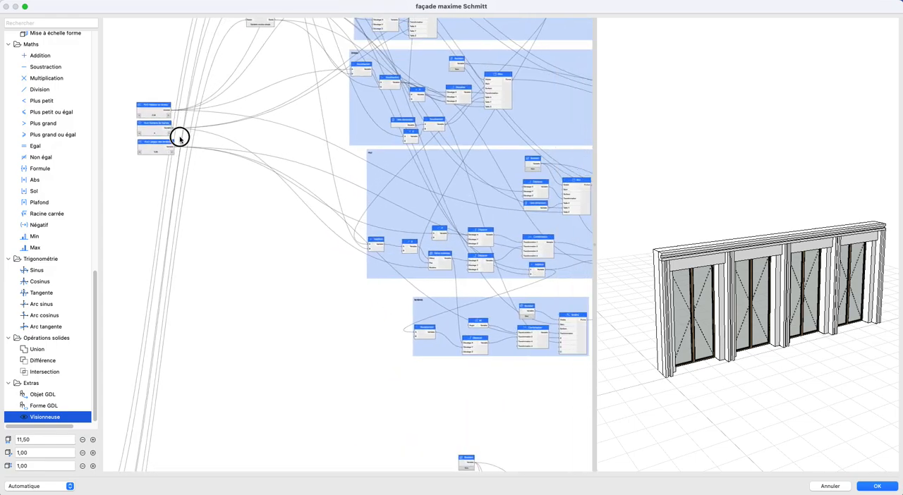
left_click(173, 111)
middle_click_drag(506, 386, 162, 141)
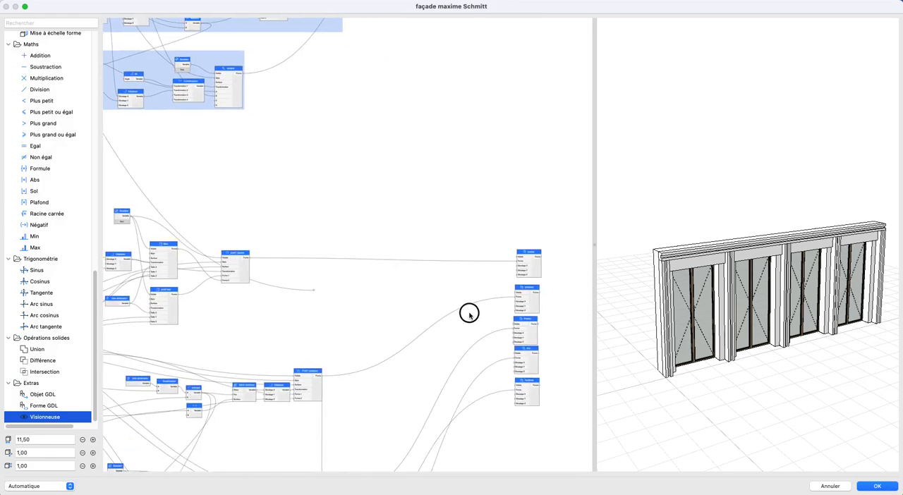
left_click(513, 280)
scroll(345, 242, "down", 3)
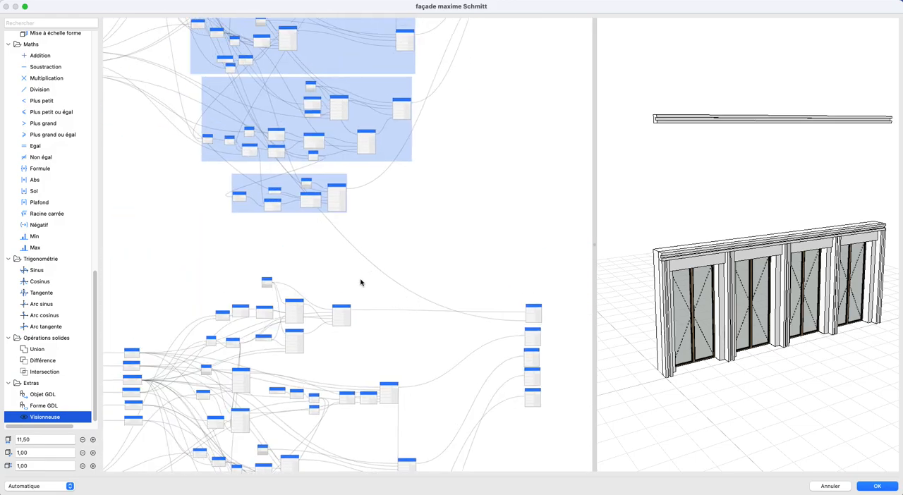
- Connect the R+0 Hauteur du niveau parameter to Décalage Z of the duplicated poteaux output node
scroll(264, 252, "up", 6)
left_click(161, 98)
middle_click_drag(519, 388, 166, 115)
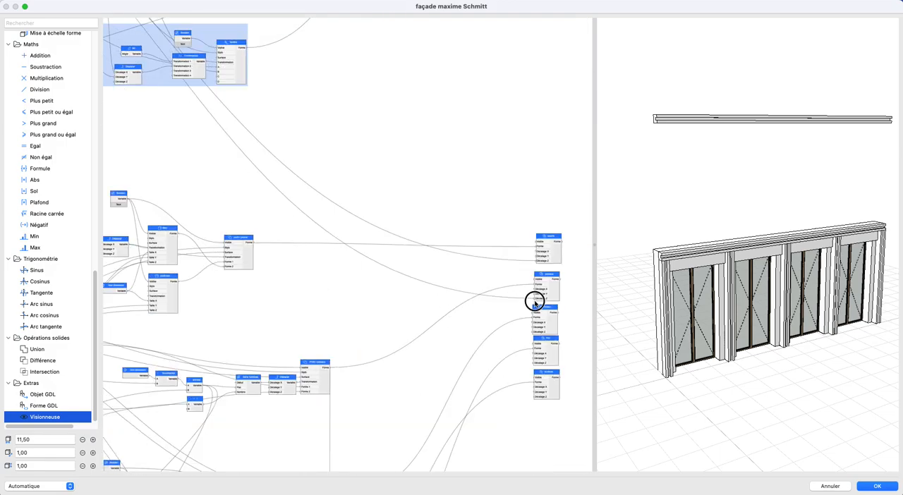
left_click(535, 303)
- Connect the R+0 Hauteur du niveau parameter to Décalage Z of the duplicated linteau output node
scroll(371, 264, "down", 2)
middle_click_drag(220, 171, 351, 291)
middle_click_drag(150, 160, 297, 242)
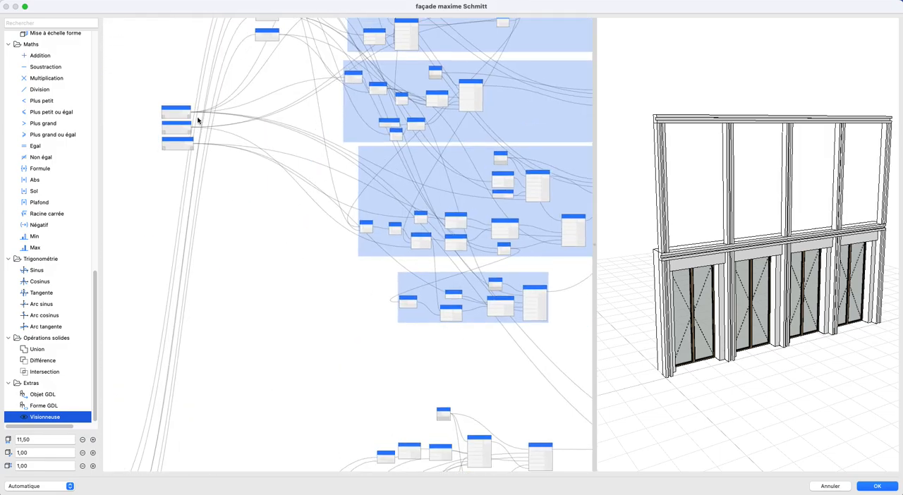
scroll(194, 118, "up", 2)
middle_click_drag(379, 317, 87, 81)
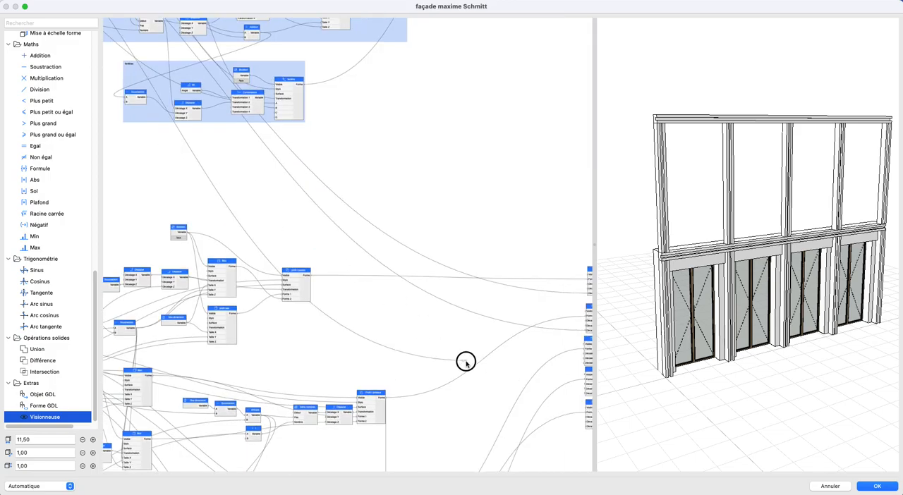
left_click(587, 365)
- Connect the R+0 Hauteur du niveau parameter to Décalage Z of the duplicated mur output node
scroll(480, 311, "down", 2)
middle_click_drag(503, 329, 592, 422)
middle_click_drag(166, 127, 228, 170)
left_click_drag(146, 92, 496, 318)
scroll(144, 100, "up", 2)
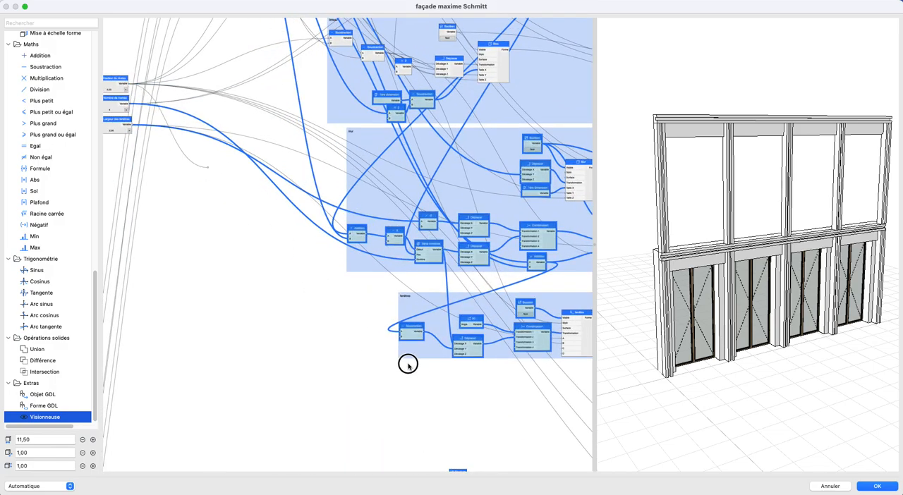
middle_click_drag(561, 391, 127, 56)
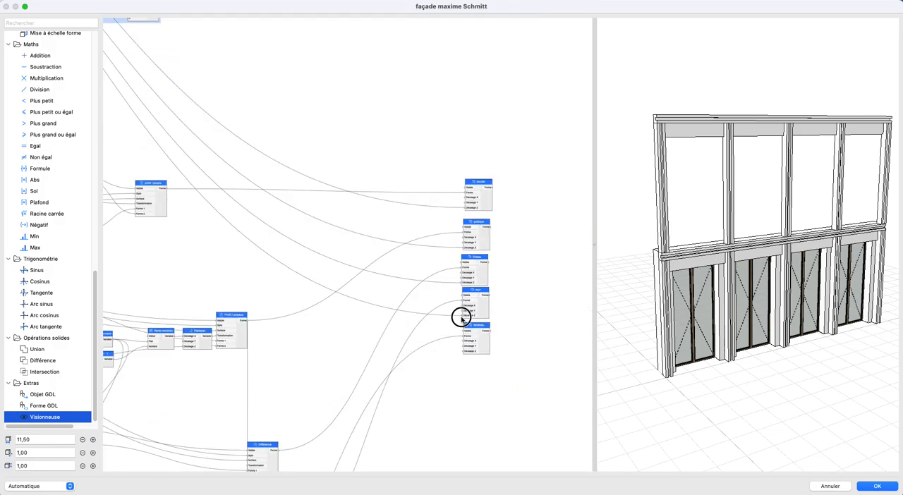
left_click(462, 317)
- Connect the R+0 Hauteur du niveau parameter to Décalage Z of the duplicated fenêtres output node
scroll(387, 285, "down", 2)
middle_click_drag(387, 285, 518, 427)
middle_click_drag(343, 290, 558, 441)
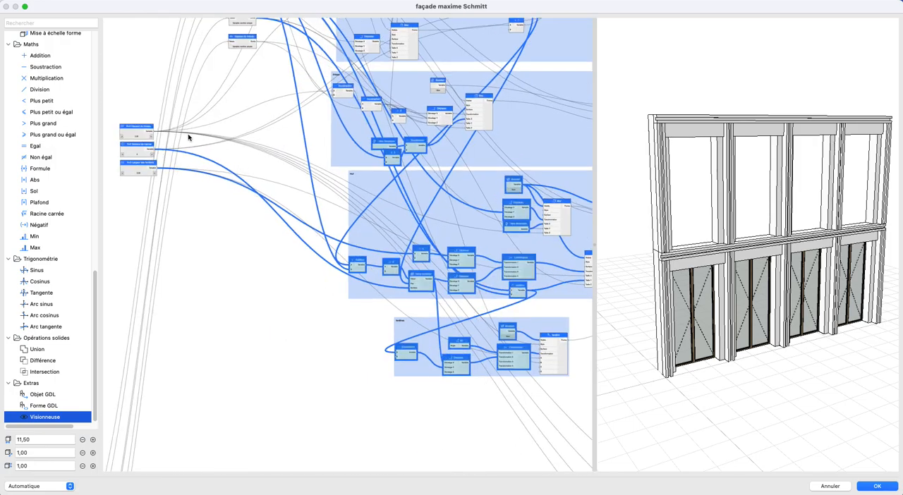
scroll(169, 135, "up", 2)
middle_click_drag(486, 413, 101, 9)
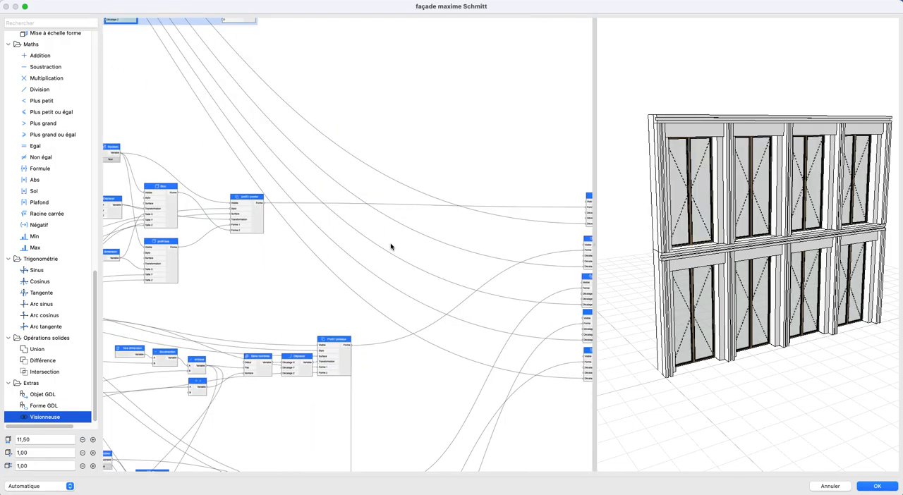
- Duplicate the complete R+1 node network, including its three level parameters and five output nodes, and place the copy below the original
scroll(391, 248, "down", 5)
scroll(232, 283, "up", 5)
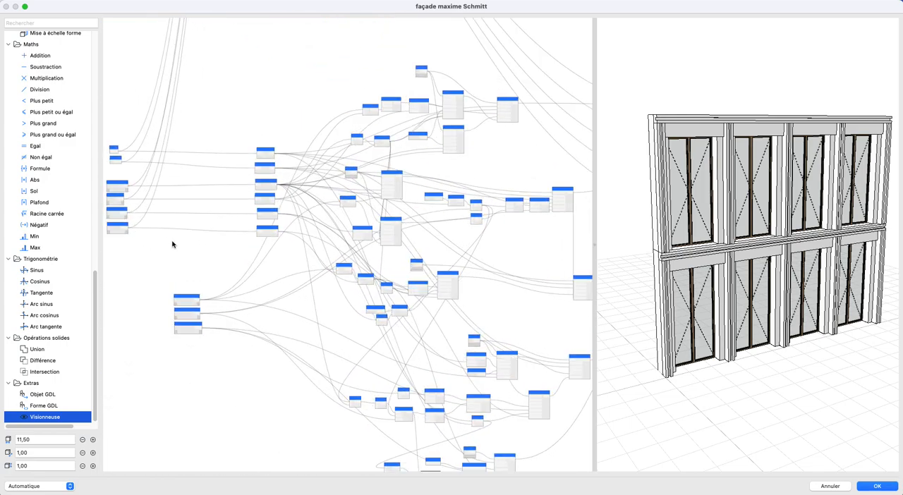
scroll(293, 266, "down", 8)
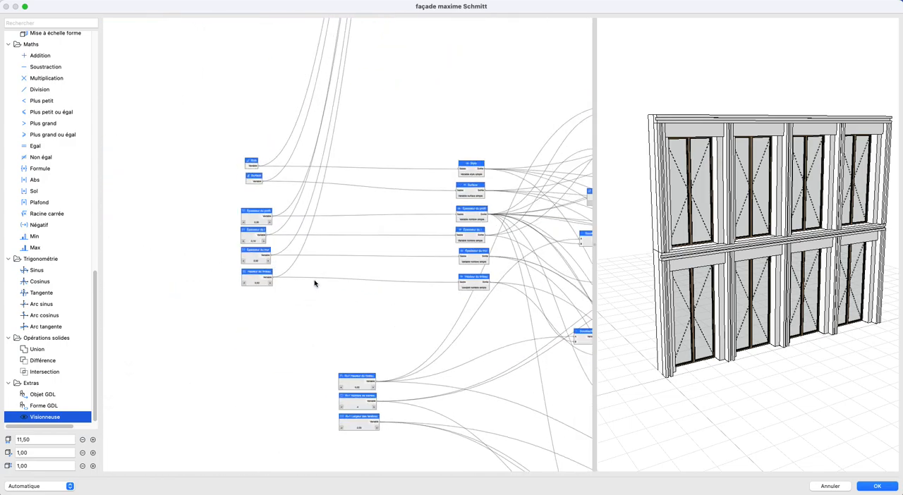
scroll(403, 326, "down", 1)
middle_click_drag(436, 353, 288, 283)
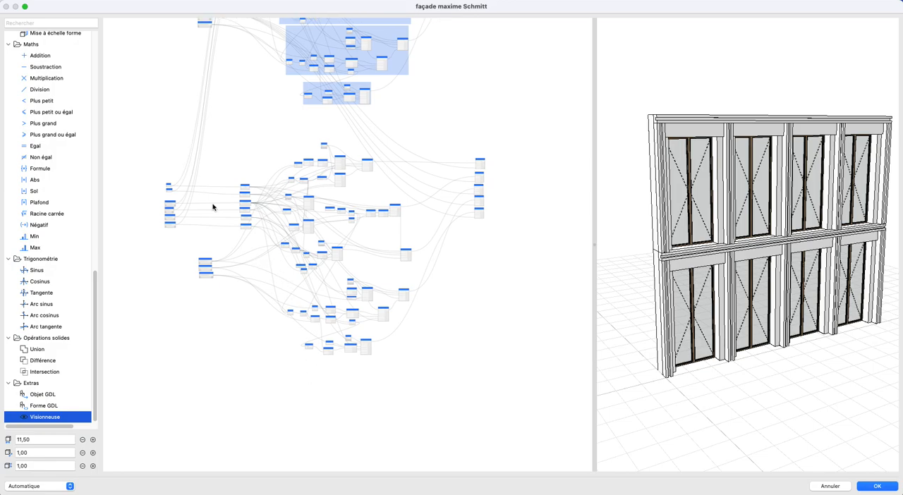
mouse_move(540, 372)
left_mouse_down()
mouse_move(534, 377)
mouse_move(164, 144)
mouse_move(524, 375)
left_mouse_up()
left_click_drag(190, 130, 491, 380)
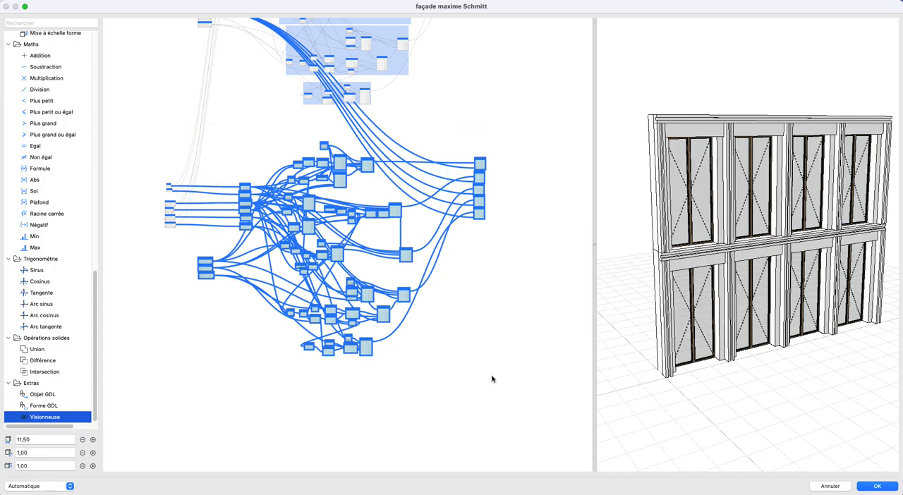
key("super+v")
left_click_drag(337, 219, 326, 409)
left_click(134, 234)
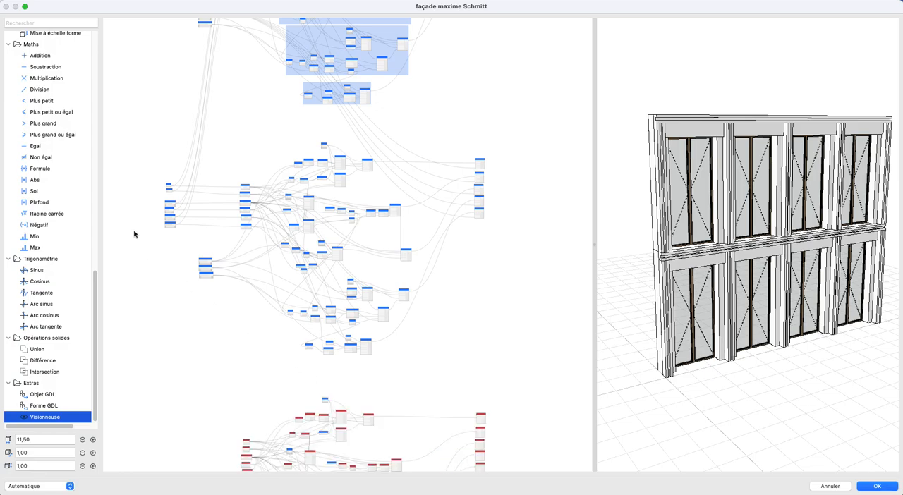
- Move the six shared general parameter nodes down beside the newly duplicated network
scroll(154, 240, "up", 2)
mouse_move(168, 199)
middle_mouse_down()
mouse_move(236, 141)
mouse_move(246, 78)
middle_mouse_up()
scroll(247, 78, "up", 1)
left_click_drag(213, 43, 279, 157)
left_click_drag(252, 110, 225, 443)
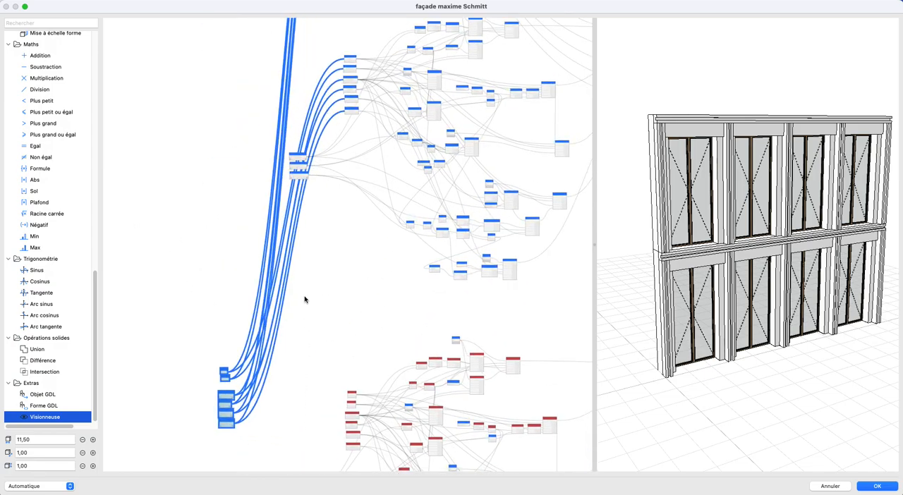
middle_click_drag(305, 306, 271, 282)
scroll(271, 282, "up", 5)
left_click(247, 224)
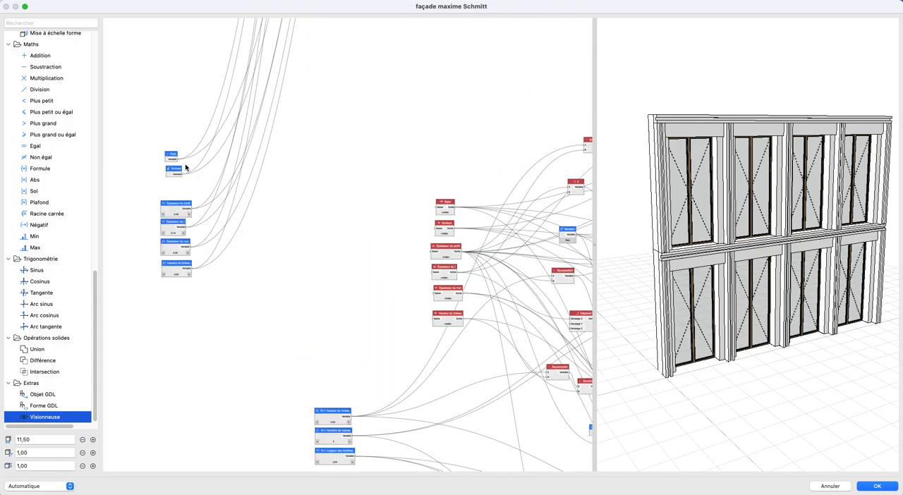
- Connect Style, Surface, Épaisseur du profil, Épaisseur du I, Épaisseur du mur and Hauteur du linteau to the copy's matching viewer nodes
left_click_drag(227, 169, 433, 208)
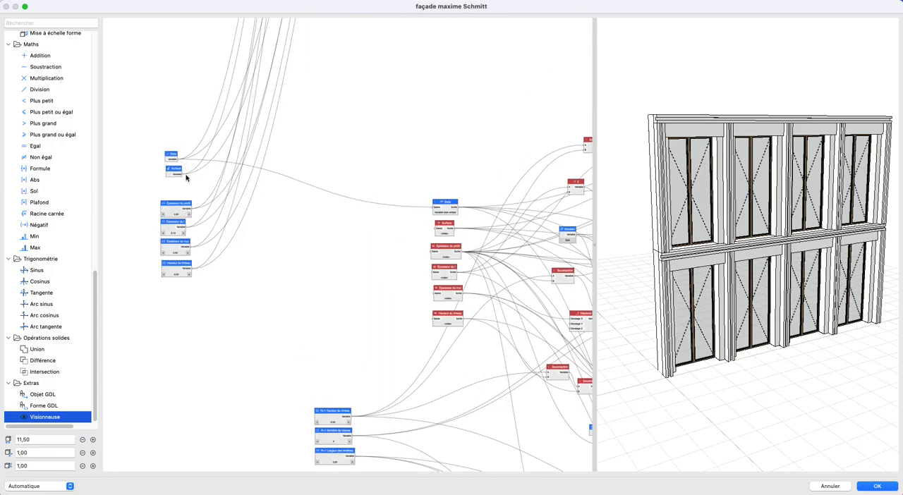
left_click_drag(372, 215, 432, 227)
left_click_drag(333, 239, 432, 251)
left_click_drag(342, 268, 435, 275)
left_click_drag(192, 251, 435, 318)
scroll(316, 315, "up", 3)
middle_click_drag(315, 315, 352, 268)
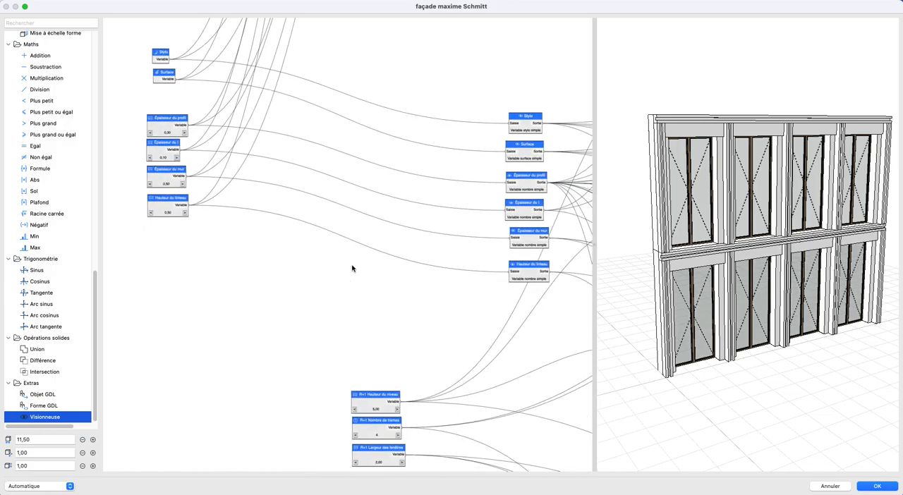
- Add an Addition node below the R+0 parameters and connect R+0 Hauteur du niveau to its input A
scroll(383, 299, "down", 4)
middle_click_drag(386, 118, 298, 226)
middle_click_drag(281, 165, 301, 355)
middle_click_drag(297, 252, 309, 430)
middle_click_drag(290, 182, 284, 362)
middle_click_drag(299, 197, 273, 333)
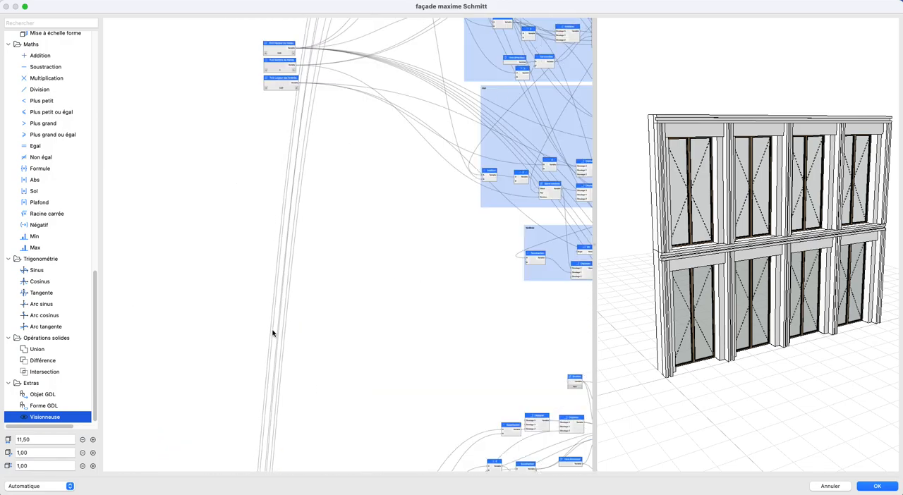
scroll(308, 240, "down", 3)
scroll(258, 315, "up", 6)
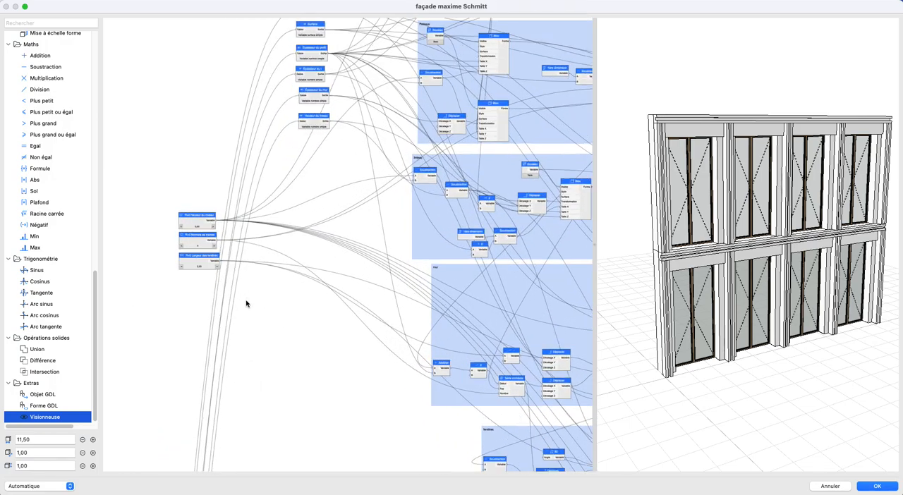
left_click_drag(42, 57, 283, 228)
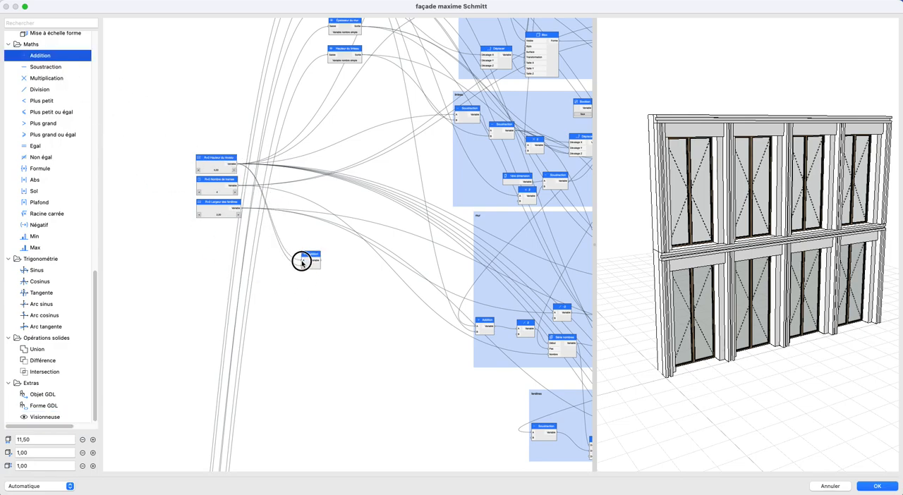
- Move the Addition node down near the R+1 parameters and connect R+1 Hauteur du niveau to its input B
scroll(317, 268, "down", 5)
middle_click_drag(316, 265, 271, 140)
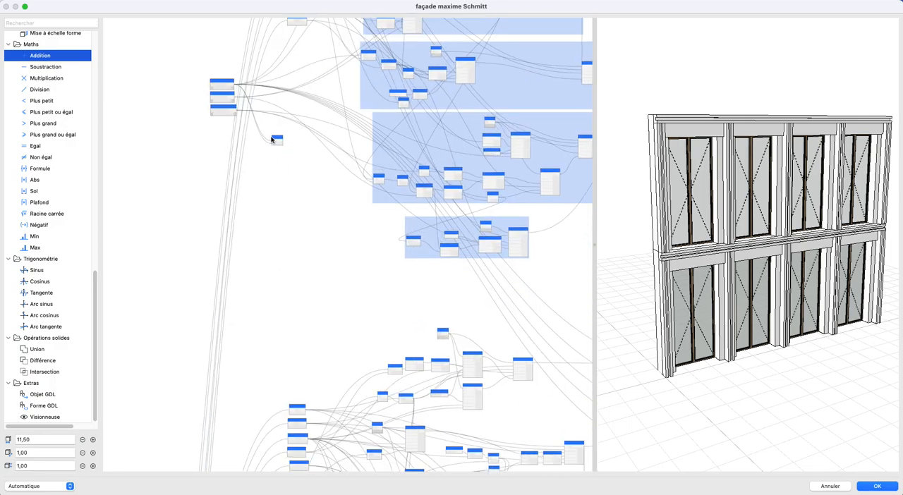
scroll(332, 205, "up", 6)
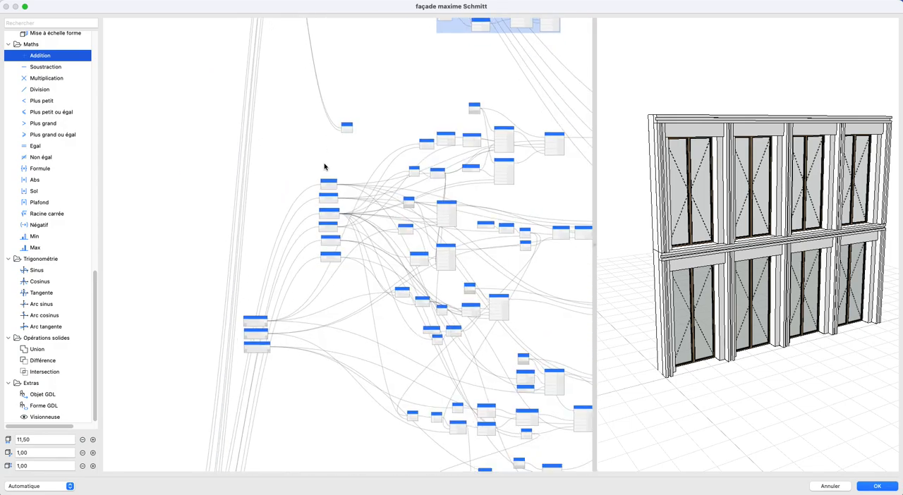
left_click_drag(353, 117, 278, 297)
scroll(263, 389, "up", 4)
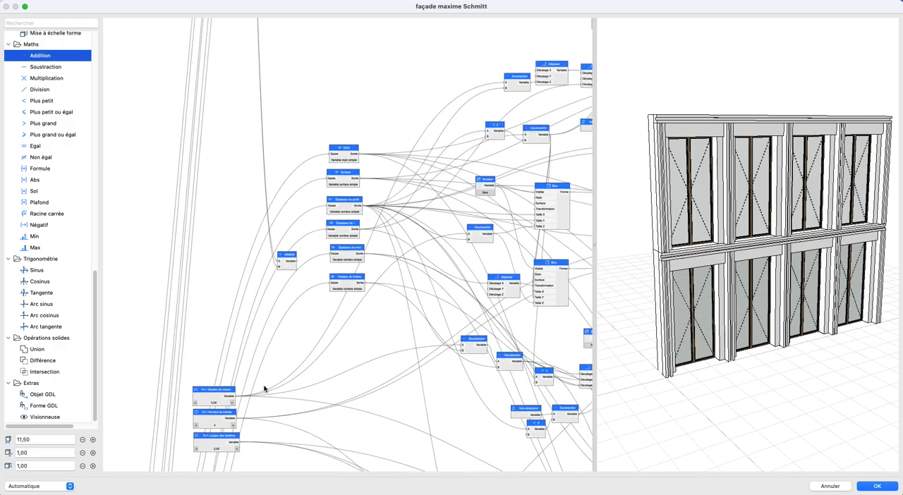
scroll(284, 254, "down", 8)
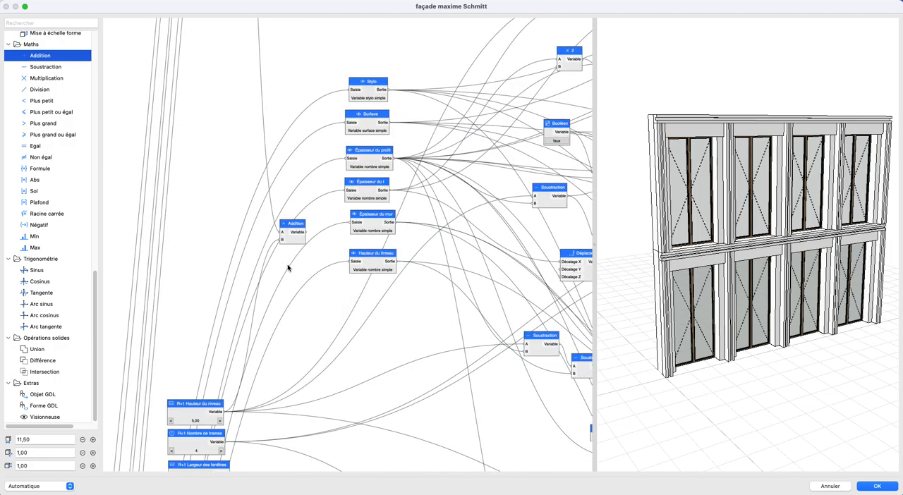
- Move the Addition node down to the third network, in front of its five output nodes
scroll(286, 259, "down", 3)
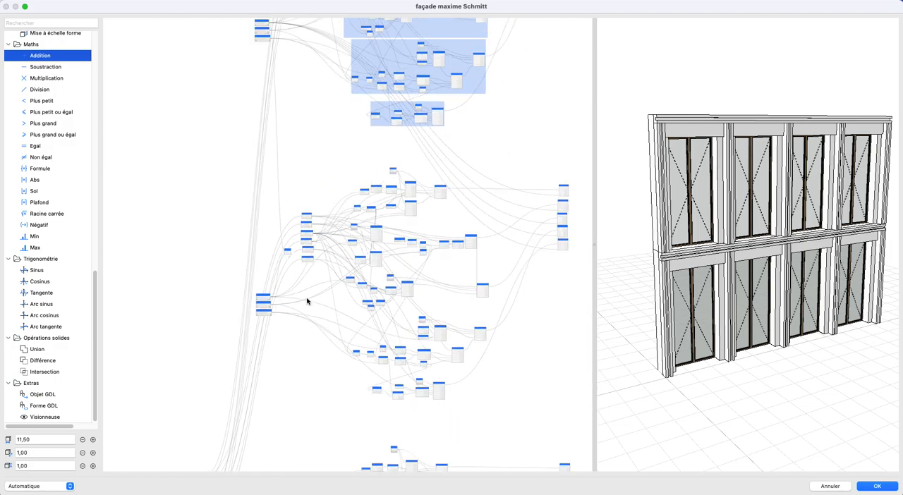
middle_click_drag(308, 337, 290, 176)
scroll(291, 156, "up", 4)
left_click_drag(265, 73, 278, 322)
scroll(338, 370, "up", 4)
middle_click_drag(338, 370, 244, 297)
scroll(146, 258, "down", 3)
scroll(201, 269, "up", 2)
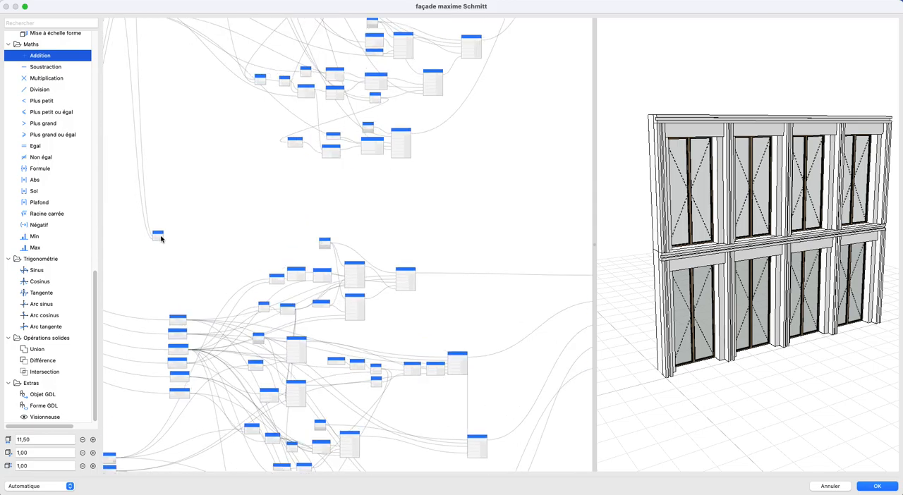
scroll(300, 252, "up", 5)
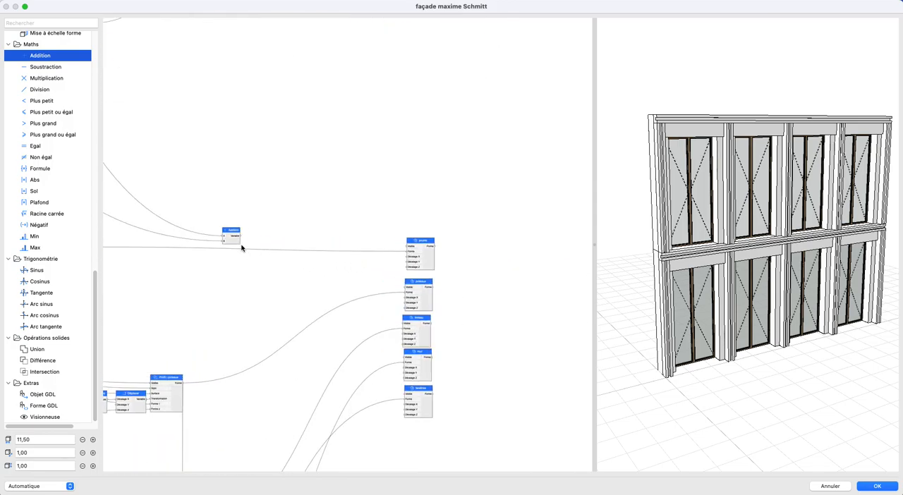
- Connect the Addition result to Décalage Z of all five output nodes in the third network
left_click_drag(335, 270, 408, 269)
left_click_drag(399, 300, 404, 308)
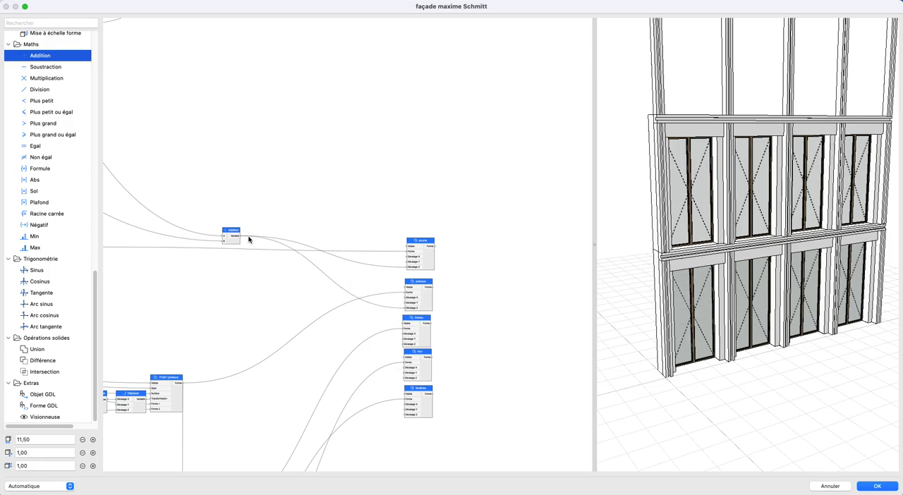
left_click_drag(376, 340, 408, 345)
left_click_drag(251, 254, 402, 415)
scroll(357, 299, "down", 4)
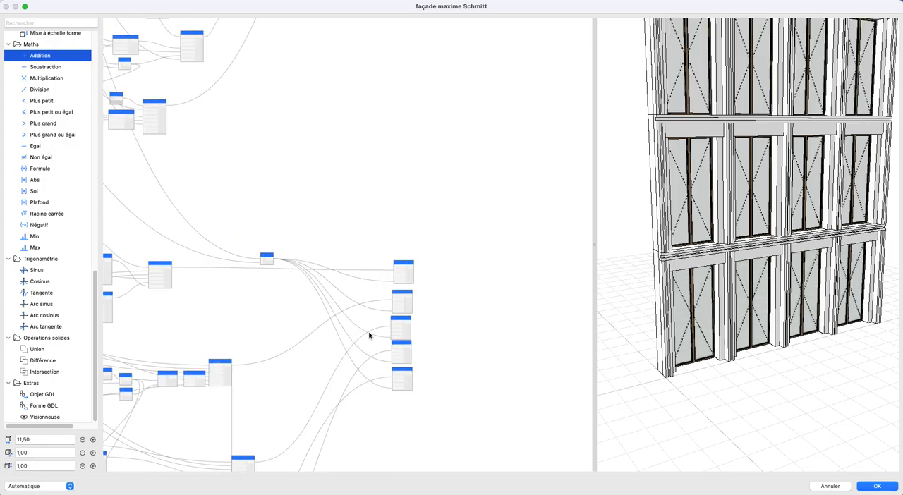
middle_click_drag(369, 333, 381, 361)
scroll(759, 226, "down", 5)
middle_click_drag(762, 219, 772, 254)
scroll(280, 340, "down", 1)
- Move the Addition node back above the third network's column of viewer nodes
middle_click_drag(248, 333, 550, 303)
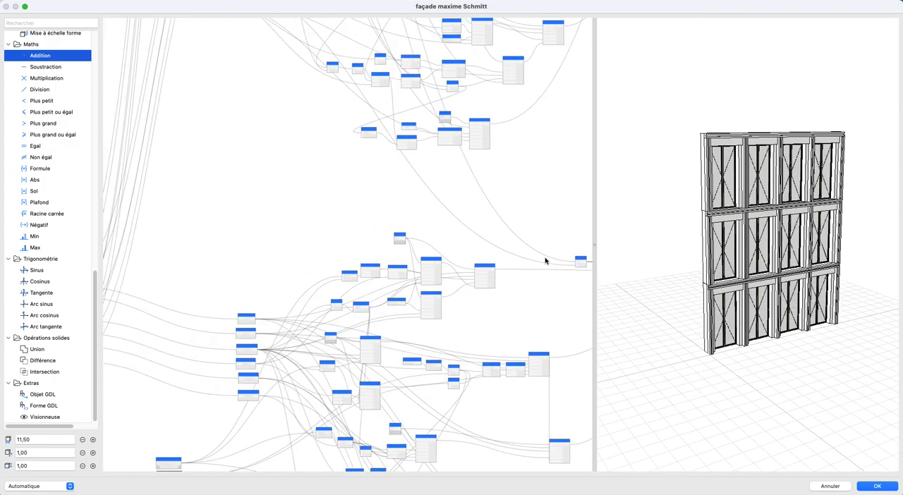
left_click_drag(508, 260, 193, 262)
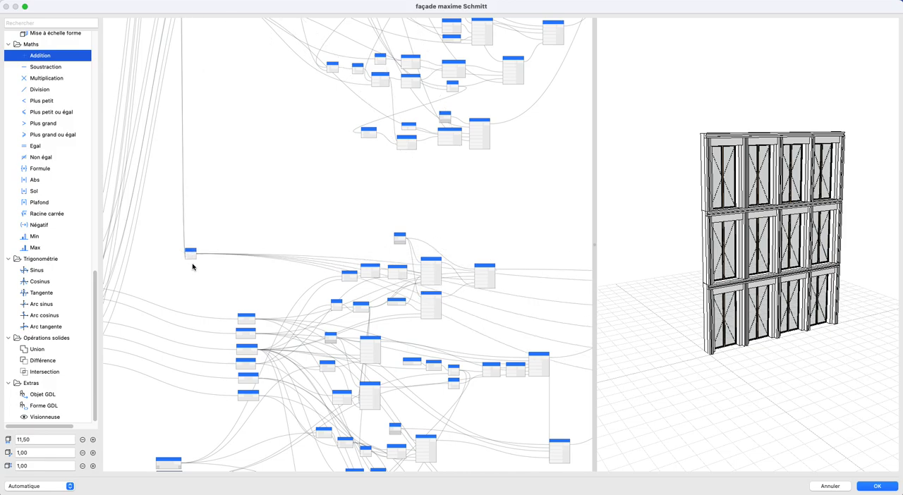
scroll(185, 276, "up", 5)
scroll(270, 202, "down", 6)
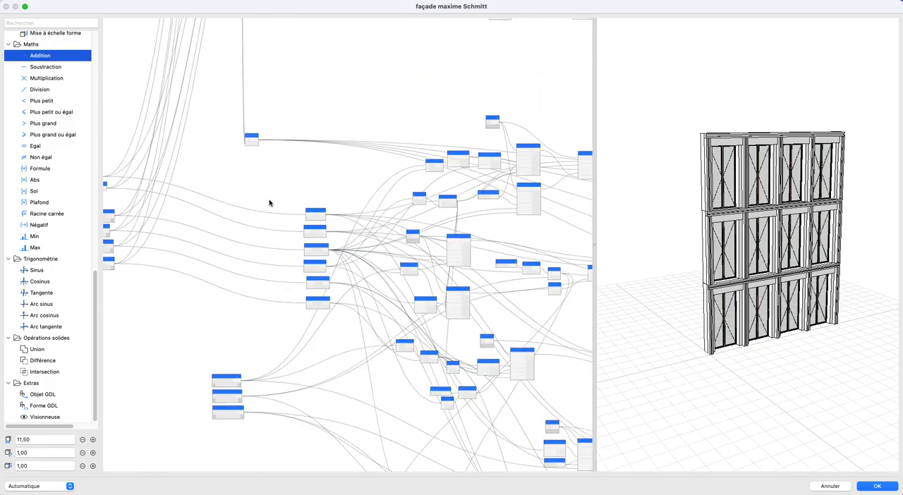
scroll(296, 190, "down", 5)
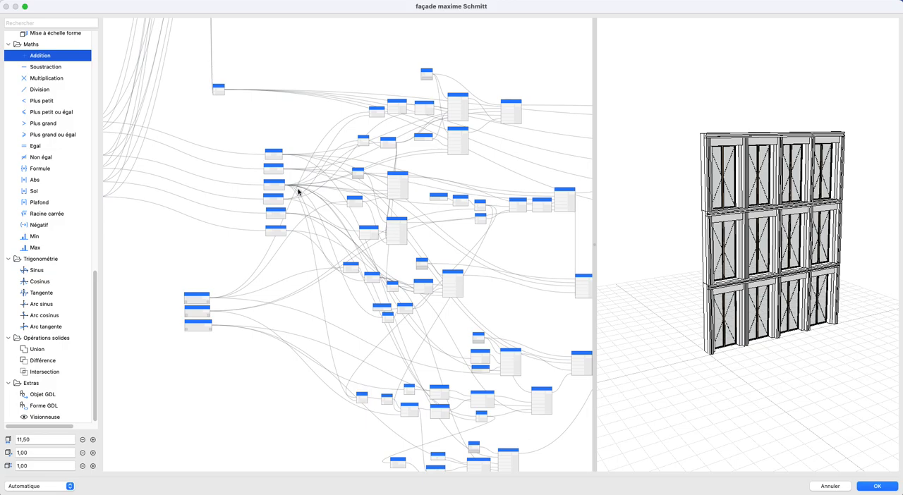
middle_click_drag(292, 185, 290, 185)
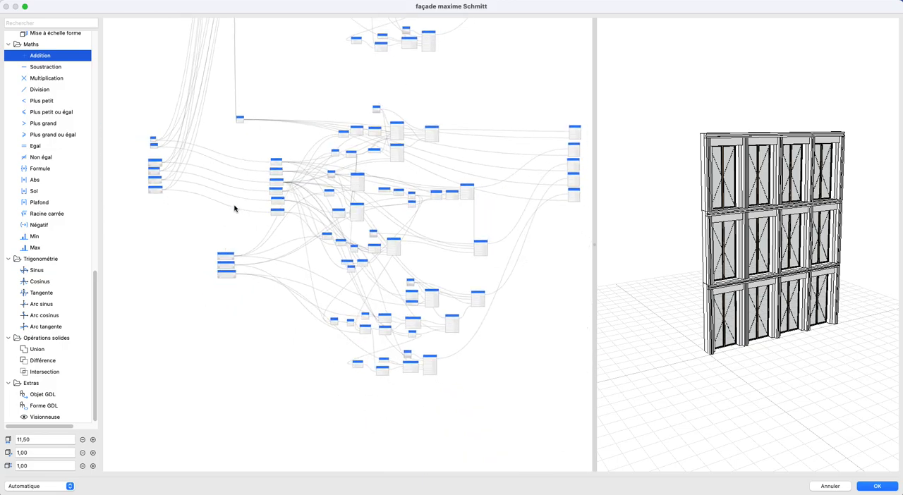
scroll(235, 208, "down", 2)
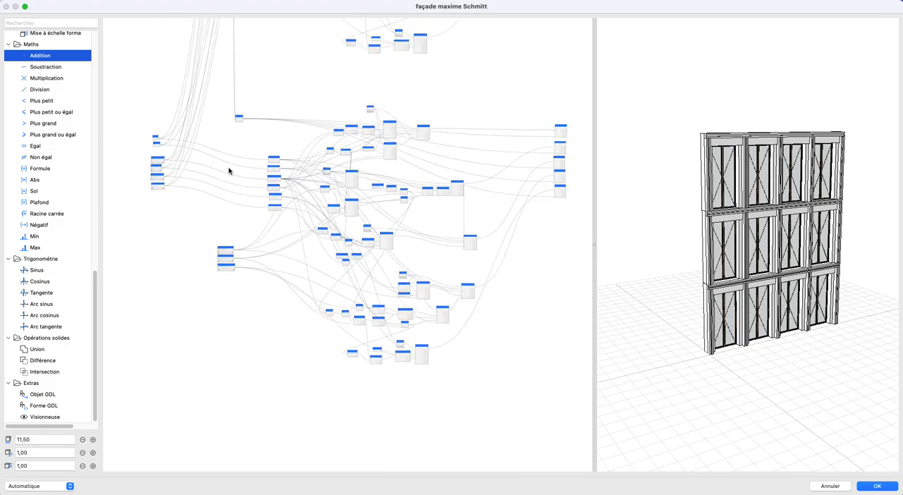
- Rename the third network's parameters as R+2 Hauteur du niveau, R+2 Nombre de trames and R+2 Largeur des fenêtres
left_click_drag(190, 93, 571, 400)
scroll(300, 214, "down", 2)
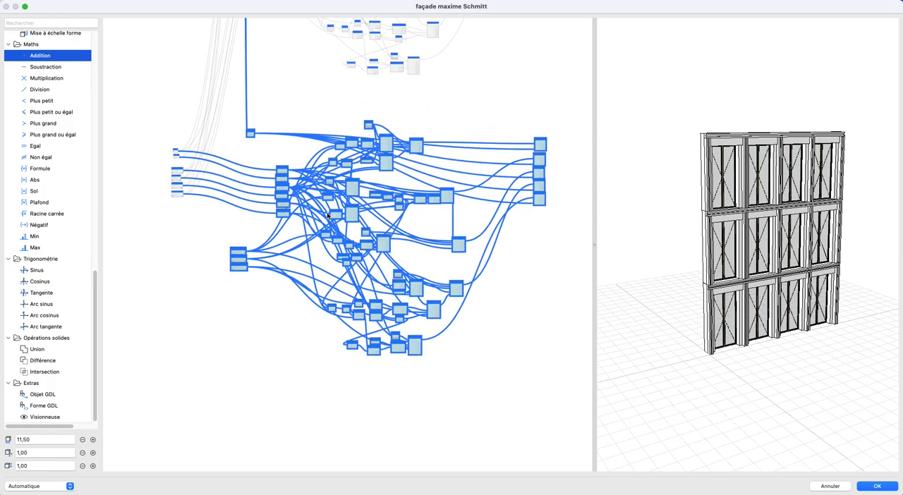
scroll(197, 173, "up", 5)
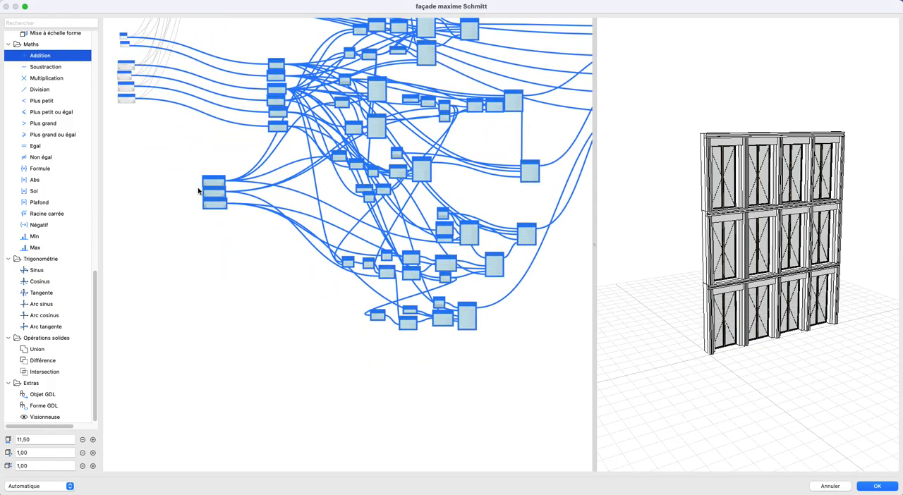
scroll(198, 191, "up", 2)
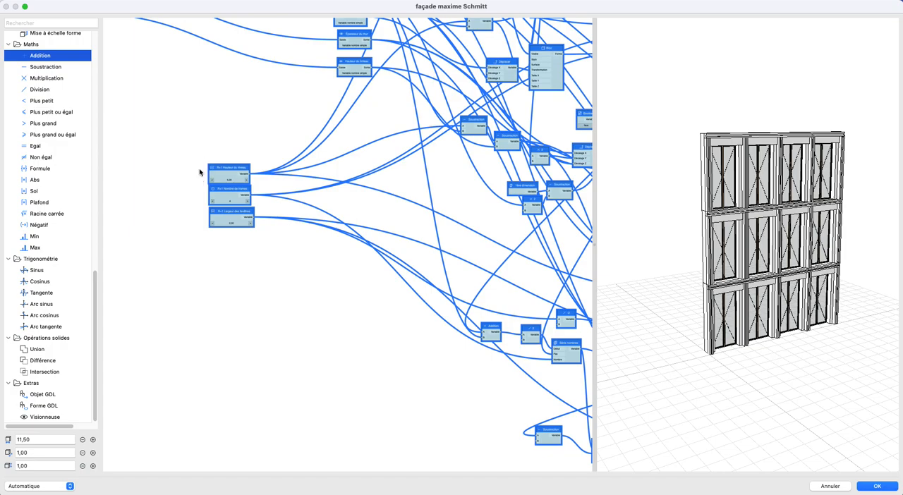
double_click(220, 169)
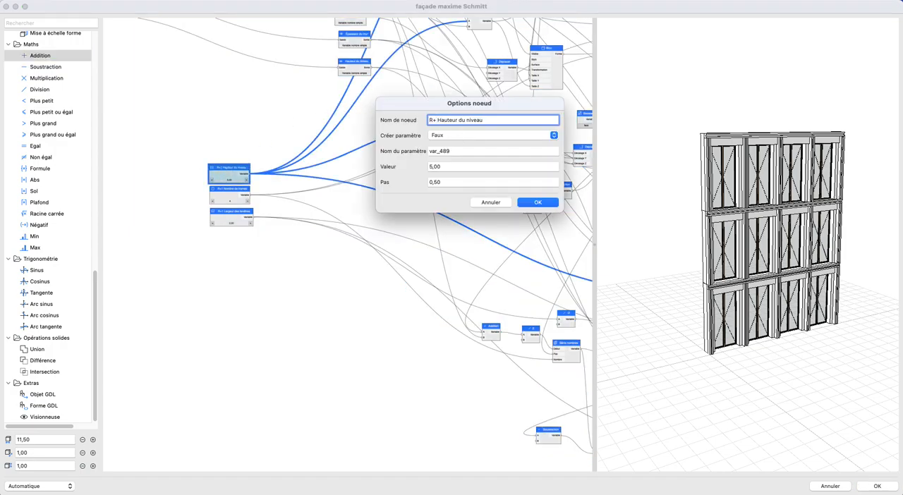
left_click(532, 203)
double_click(247, 189)
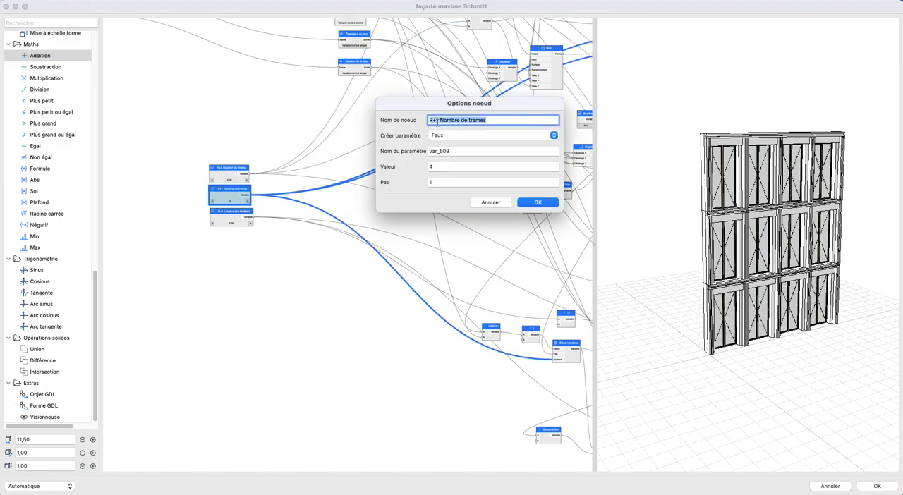
left_click(529, 203)
double_click(222, 219)
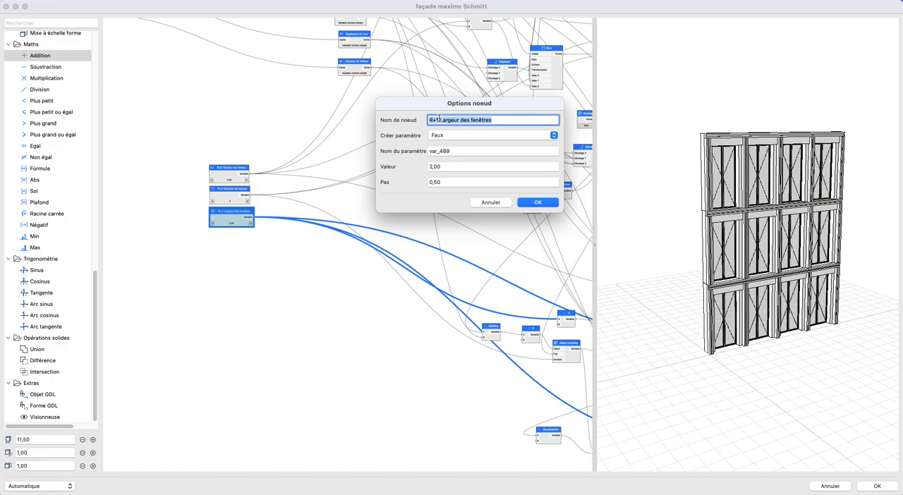
left_click(530, 205)
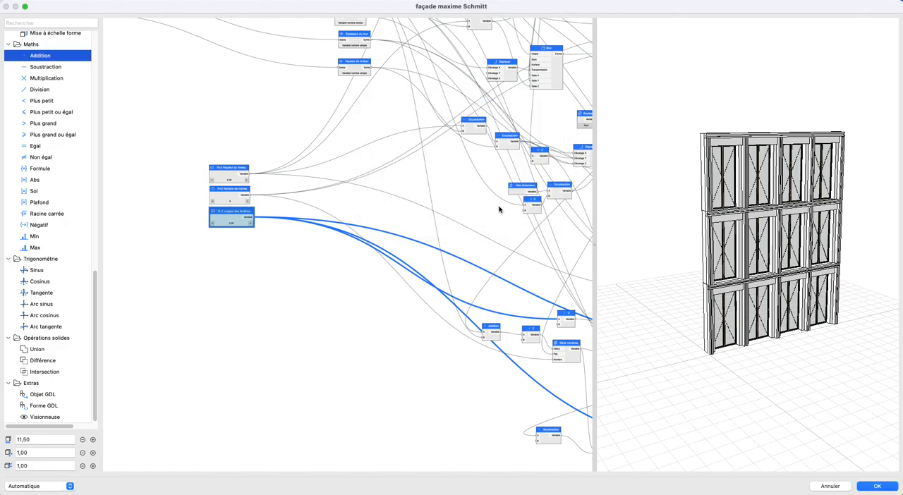
- Duplicate the whole third node network, including its Addition node and three level parameters, and place the copy below the original
scroll(198, 252, "down", 10)
left_click_drag(197, 62, 490, 336)
key("super+v")
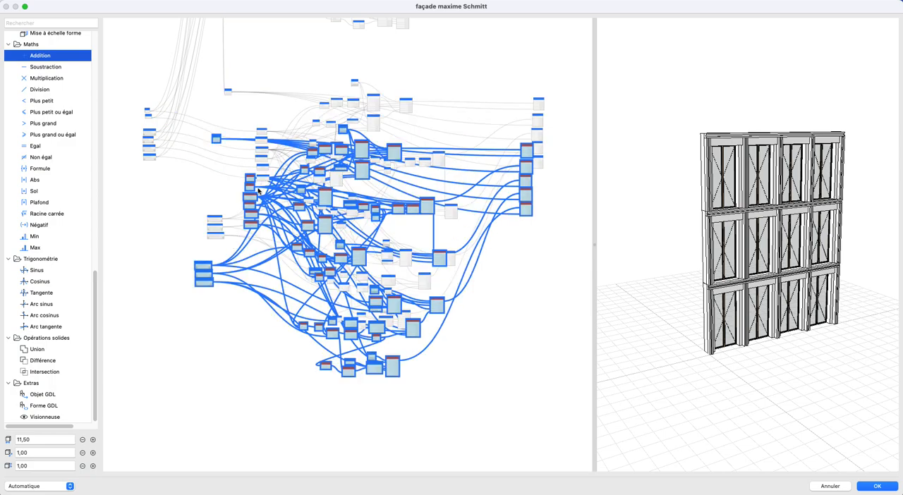
left_click_drag(255, 204, 258, 433)
left_click(229, 295)
- Move the six general parameter nodes down beside the new fourth network
scroll(226, 289, "up", 4)
middle_click_drag(252, 279, 307, 374)
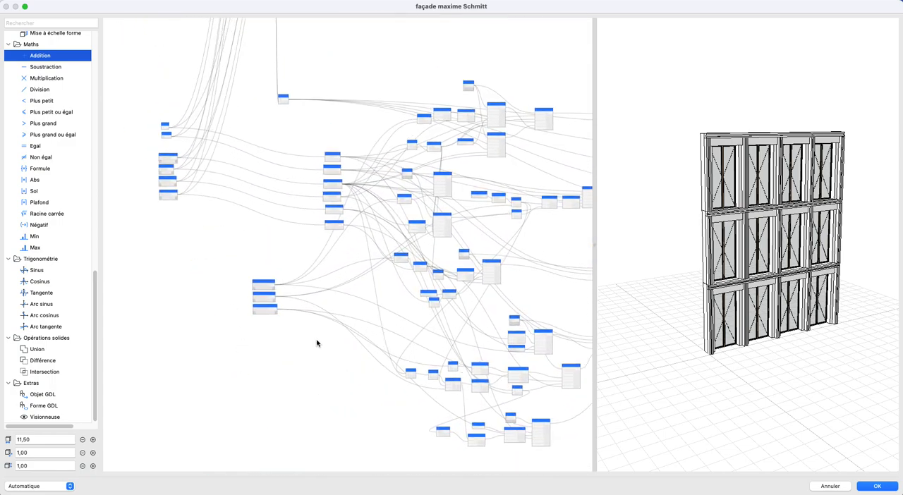
scroll(295, 292, "down", 2)
scroll(262, 125, "down", 4)
scroll(216, 127, "up", 2)
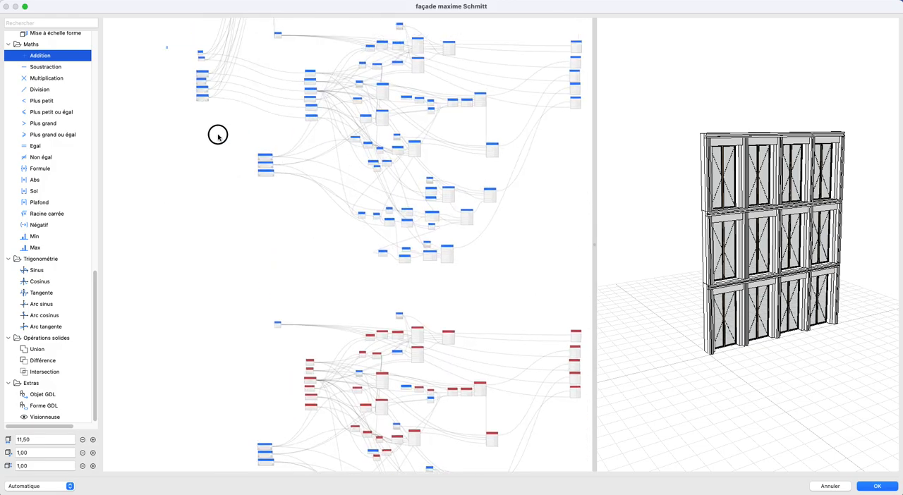
left_click(203, 99)
left_click_drag(202, 122, 197, 430)
- Connect the third network's Addition result and R+2 Hauteur du niveau to inputs A and B of the fourth network's Addition node
scroll(265, 146, "up", 2)
scroll(265, 146, "up", 5)
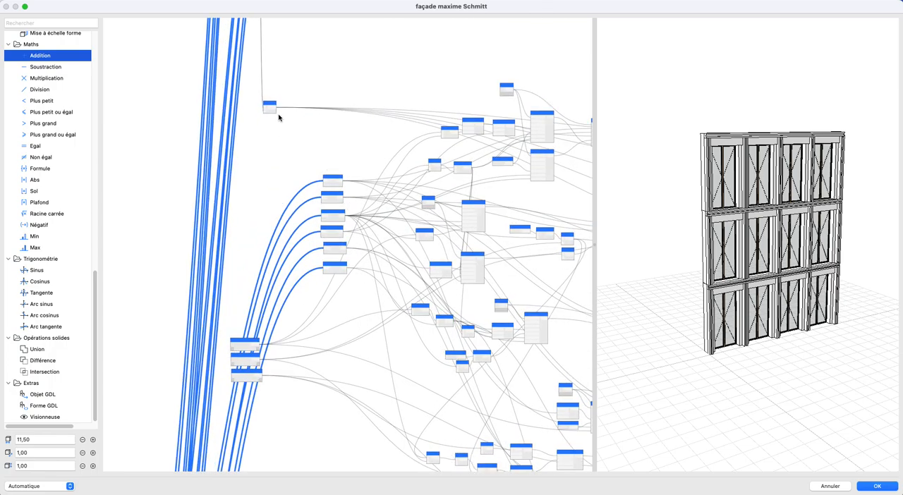
left_click_drag(328, 417, 322, 89)
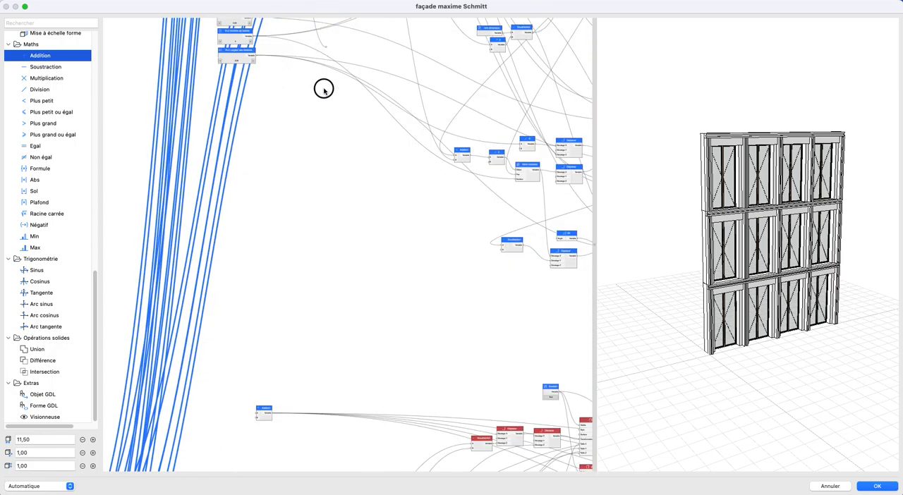
left_click_drag(254, 415, 254, 414)
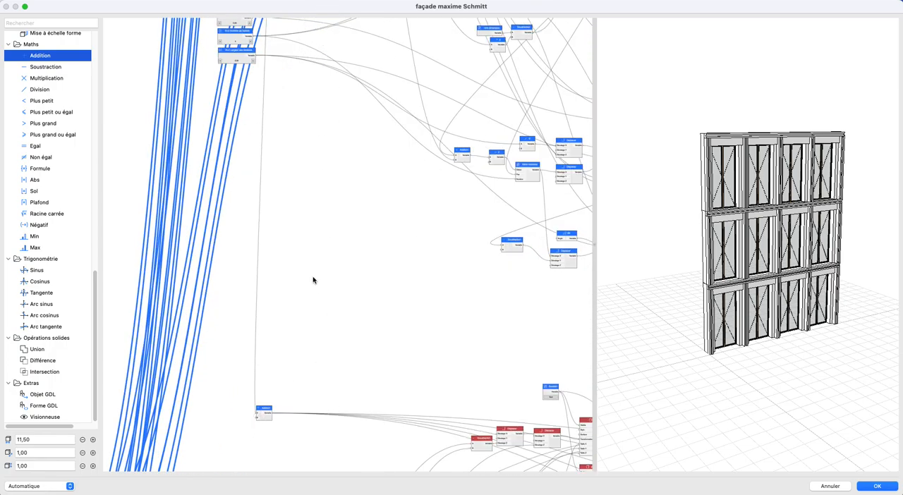
scroll(317, 269, "down", 3)
middle_click_drag(319, 271, 327, 274)
scroll(306, 77, "down", 1)
scroll(297, 84, "up", 3)
left_click(302, 187)
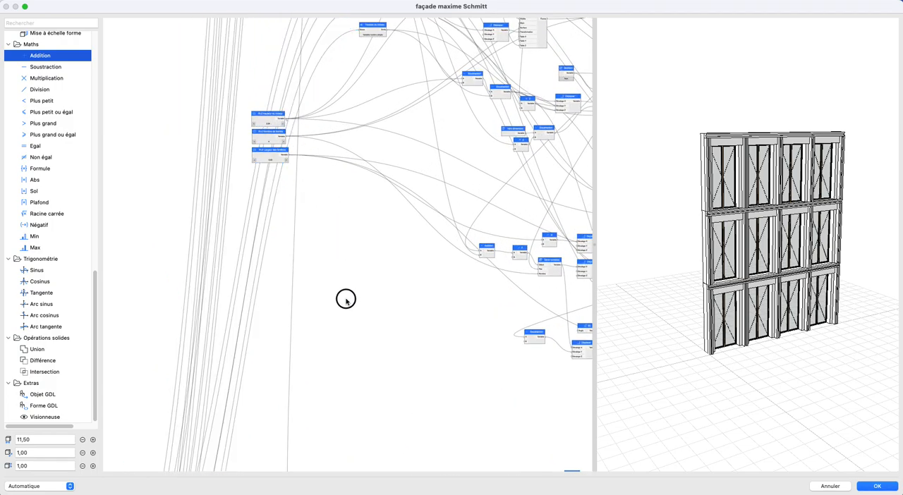
scroll(343, 303, "down", 6)
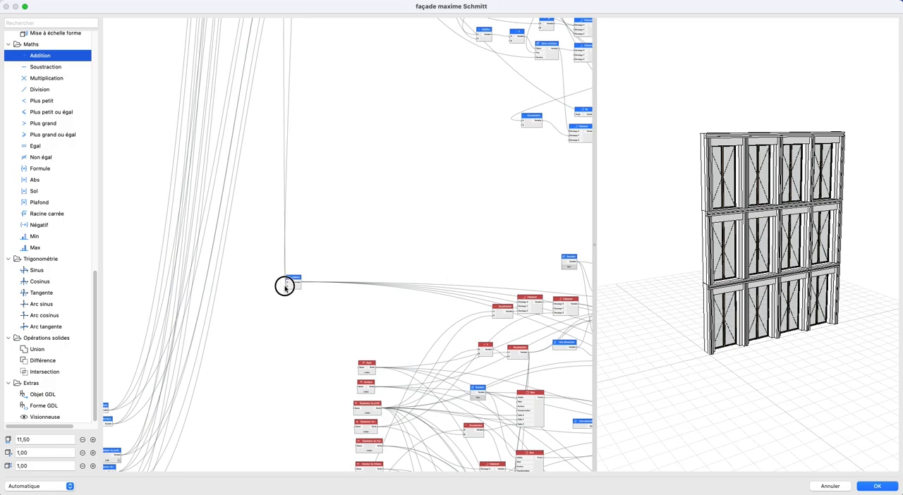
scroll(294, 353, "down", 6)
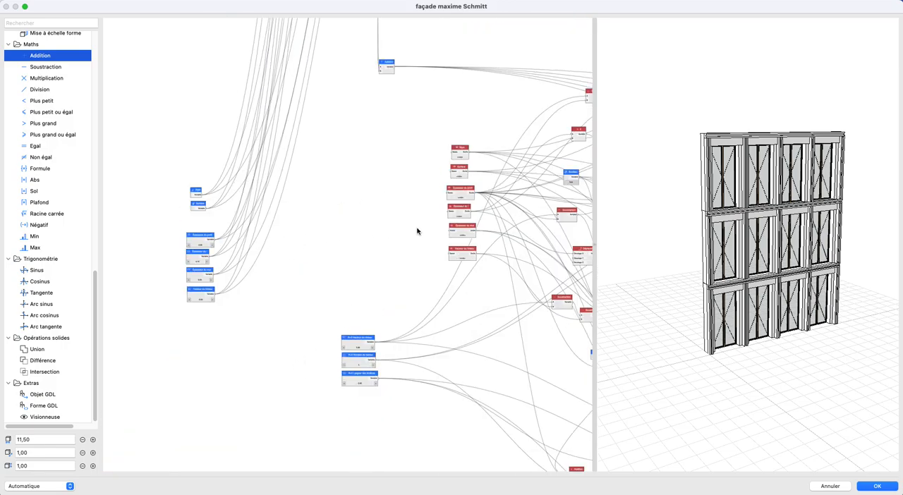
- Move the fourth network's Addition node toward the five output nodes to check its links, and return it above the viewer nodes
scroll(417, 231, "right", 7)
scroll(179, 157, "up", 2)
left_click_drag(138, 135, 503, 114)
middle_click_drag(522, 122, 222, 132)
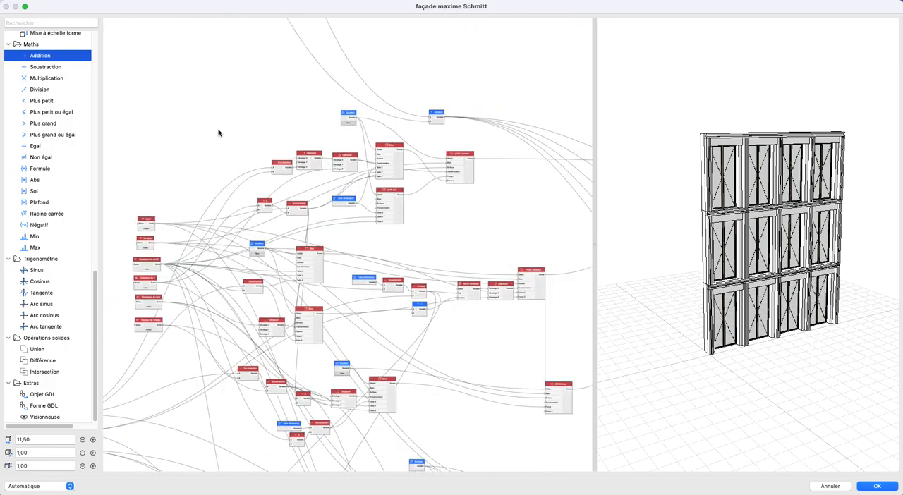
scroll(385, 154, "up", 2)
scroll(384, 152, "down", 2)
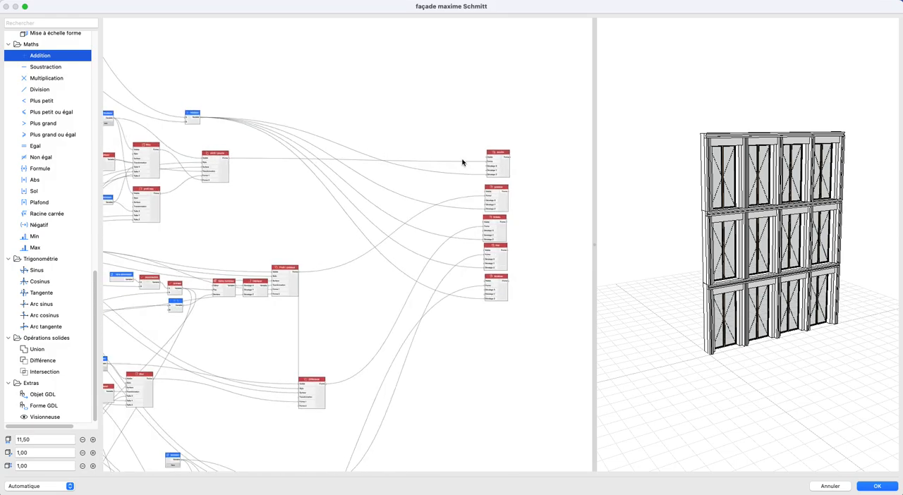
middle_click_drag(179, 131, 511, 144)
left_click_drag(523, 130, 147, 165)
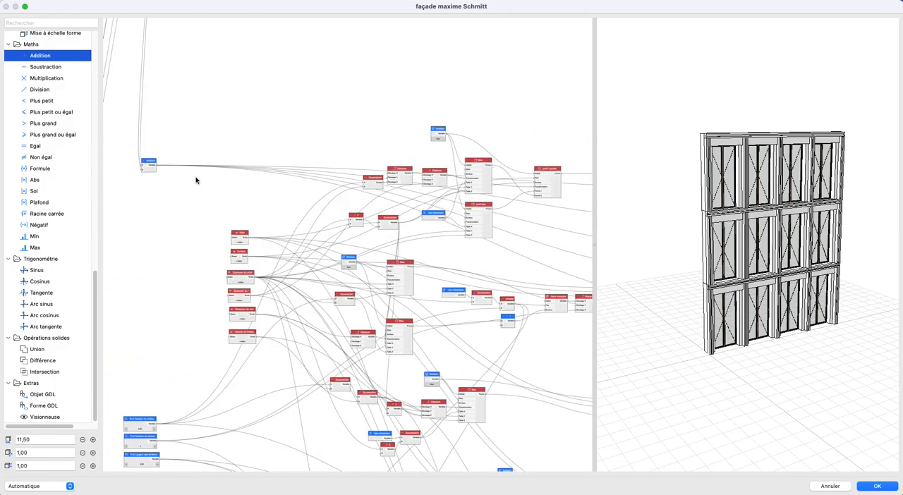
- Connect the six general parameters, from Style and Surface to the thicknesses and height, to the matching viewer nodes of the fourth network
scroll(195, 179, "down", 1)
middle_click_drag(196, 179, 481, 146)
scroll(334, 281, "up", 2)
middle_click_drag(334, 281, 223, 258)
scroll(127, 218, "up", 2)
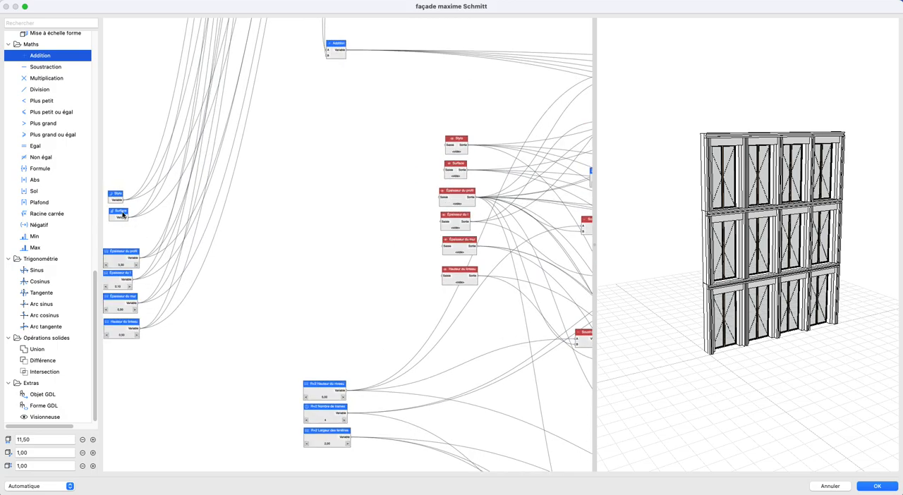
left_click_drag(125, 201, 446, 145)
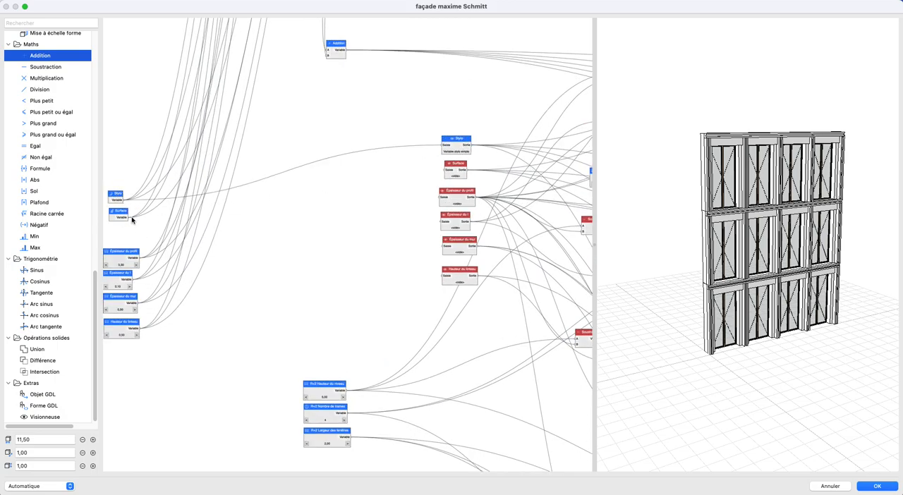
left_click_drag(457, 185, 444, 170)
left_click_drag(144, 258, 433, 198)
left_click_drag(387, 246, 445, 224)
left_click_drag(435, 257, 435, 253)
left_click_drag(153, 330, 443, 275)
- Open the node options of the fourth network's copied Hauteur du niveau parameter
scroll(335, 277, "down", 5)
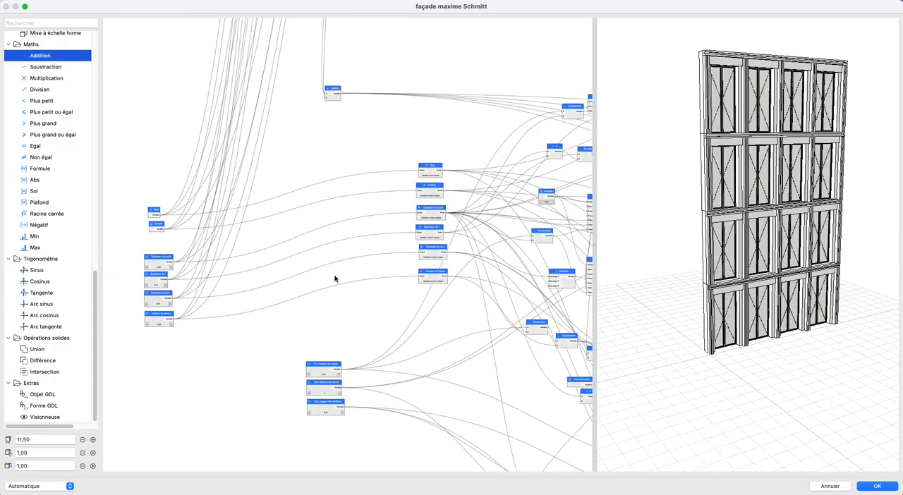
middle_click_drag(334, 277, 286, 170)
scroll(281, 237, "up", 4)
double_click(281, 237)
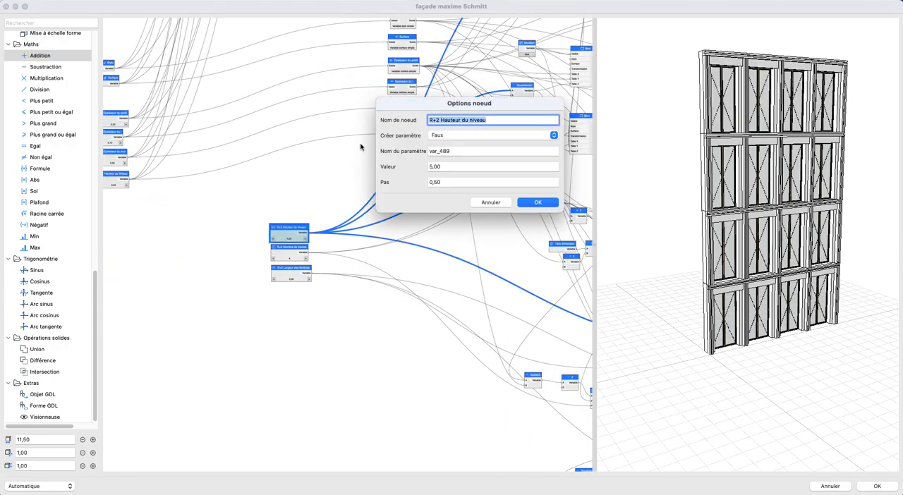
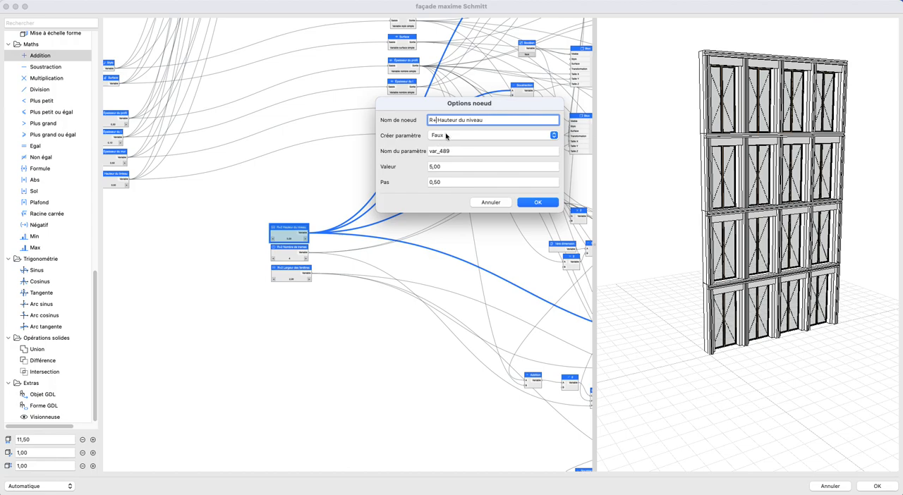
- Rename the fourth network's level parameters R+3 Hauteur du niveau, R+3 Nombre de trames and R+3 Largeur des fenêtres
left_click(538, 203)
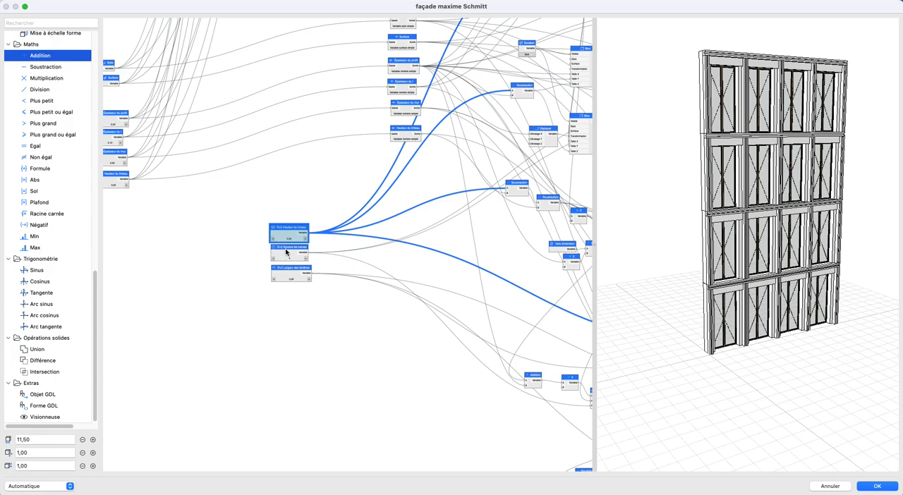
double_click(287, 252)
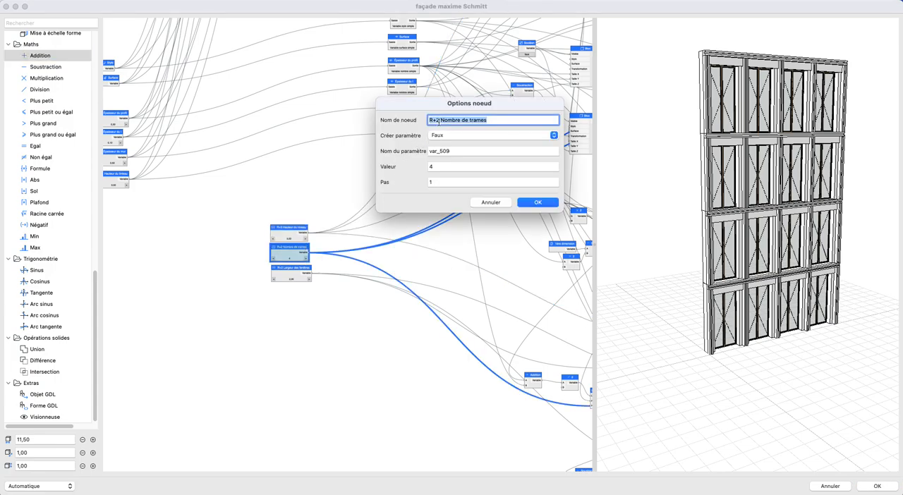
left_click(547, 203)
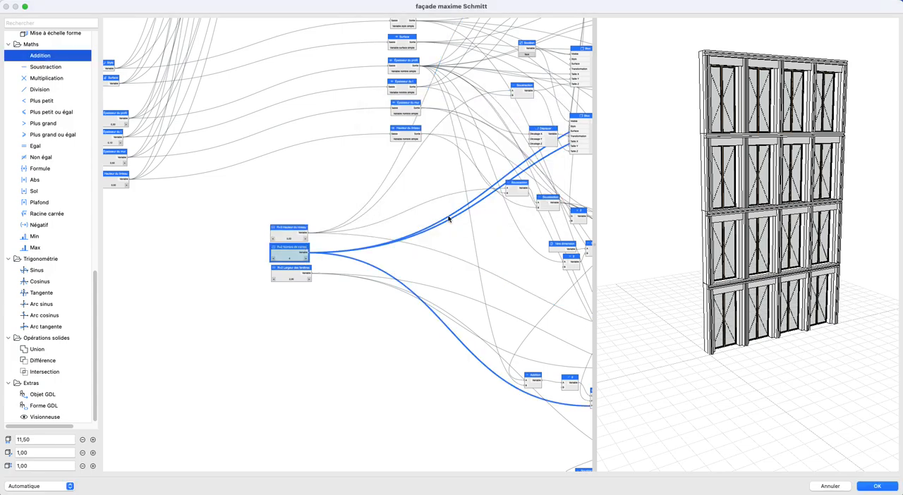
double_click(280, 274)
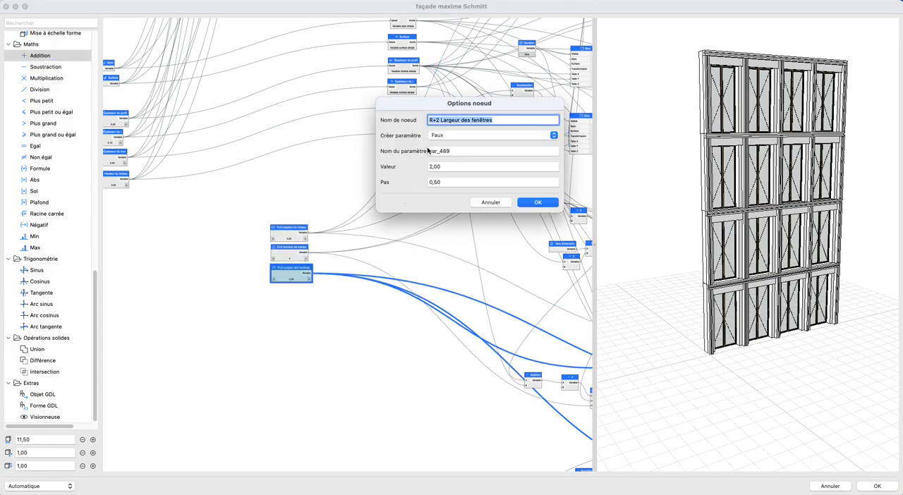
left_click(538, 202)
- Duplicate the whole fourth network, excluding the six general parameters, and place the copy below it as a fifth network
scroll(219, 192, "down", 10)
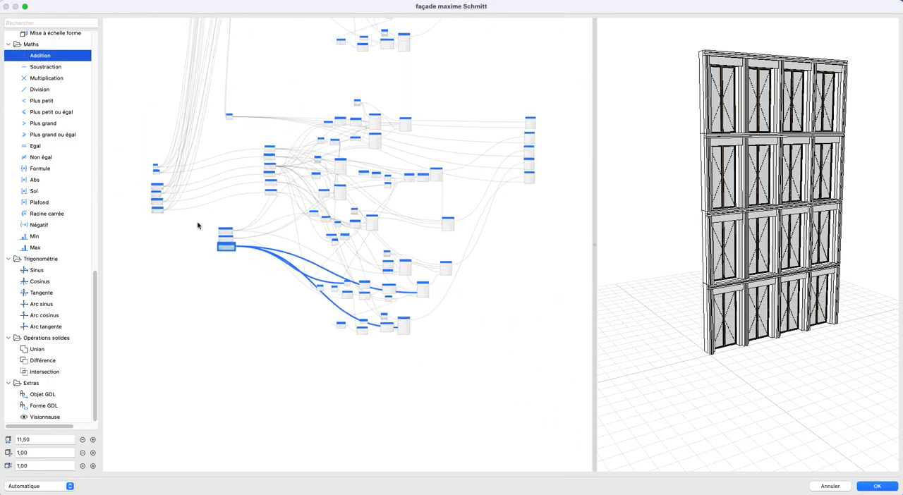
left_click_drag(187, 93, 533, 360)
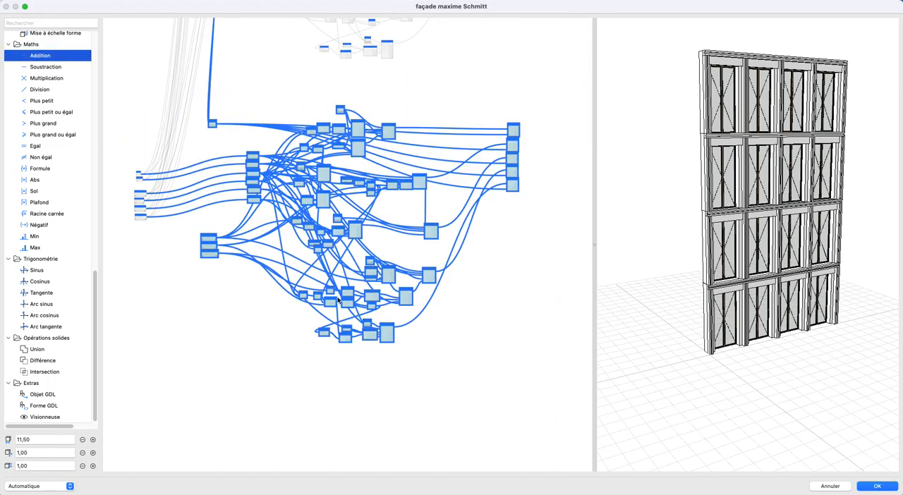
key("super+v")
left_click_drag(260, 182, 248, 417)
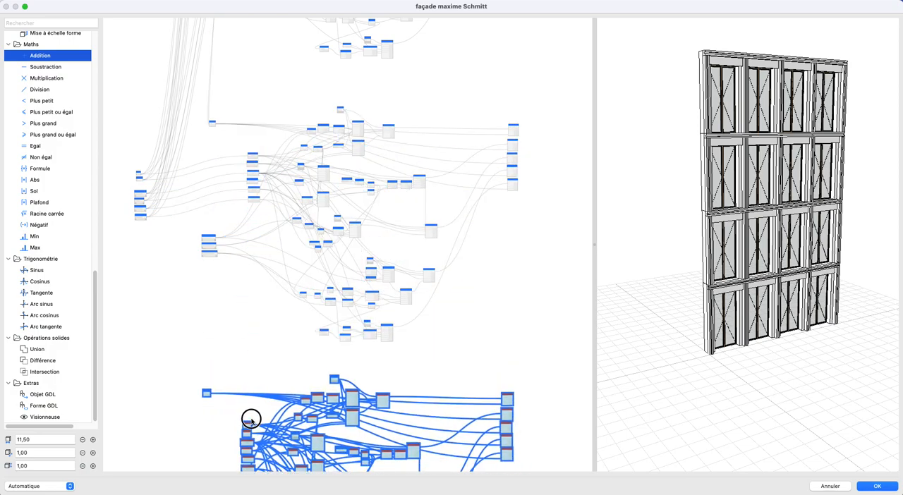
left_click(215, 326)
- Connect the fourth network's Addition result and R+3 Hauteur du niveau to inputs A and B of the fifth network's Addition node
scroll(215, 60, "up", 5)
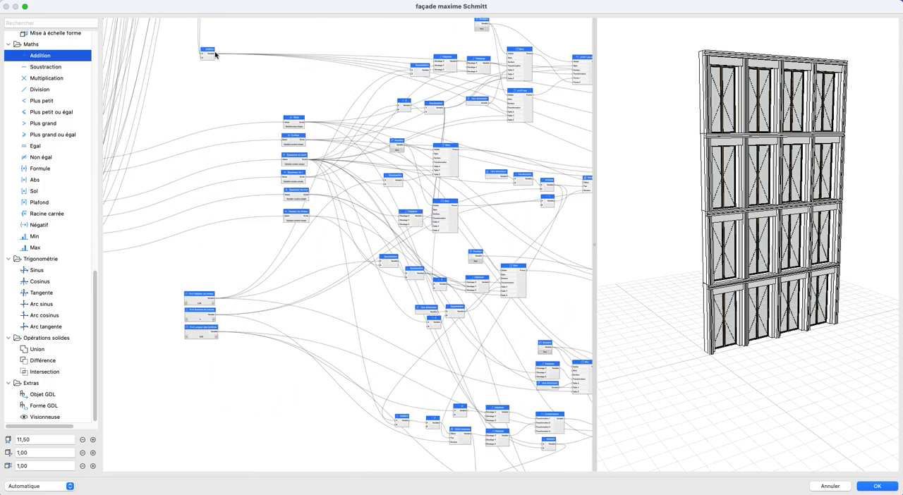
middle_click_drag(260, 407, 303, 145)
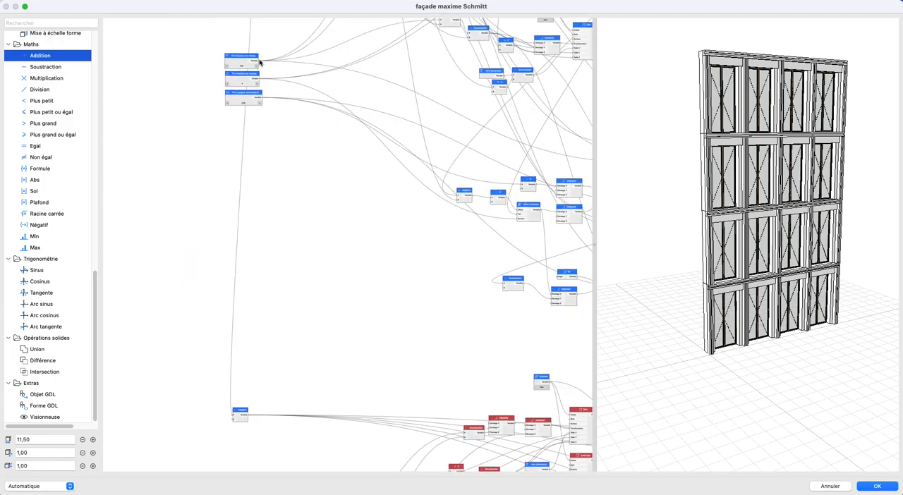
left_click_drag(291, 78, 231, 419)
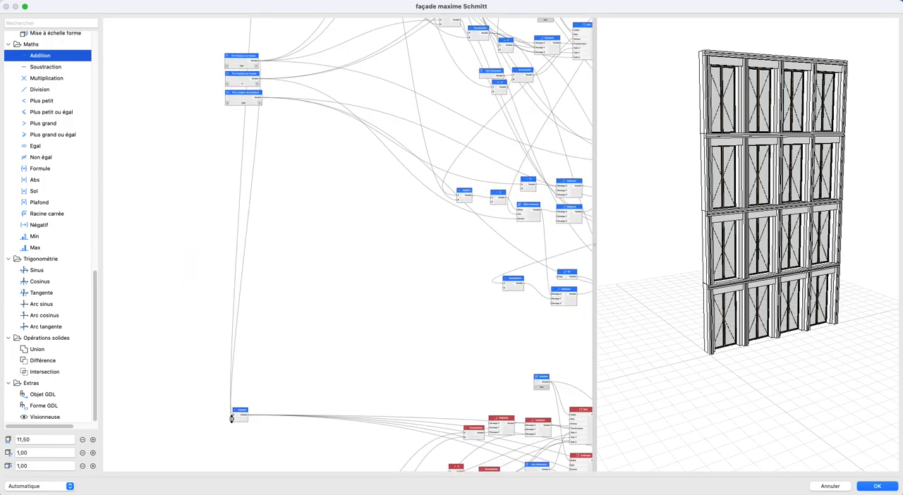
- Move the six general parameter nodes down beside the fifth network's viewer nodes
scroll(318, 342, "down", 10)
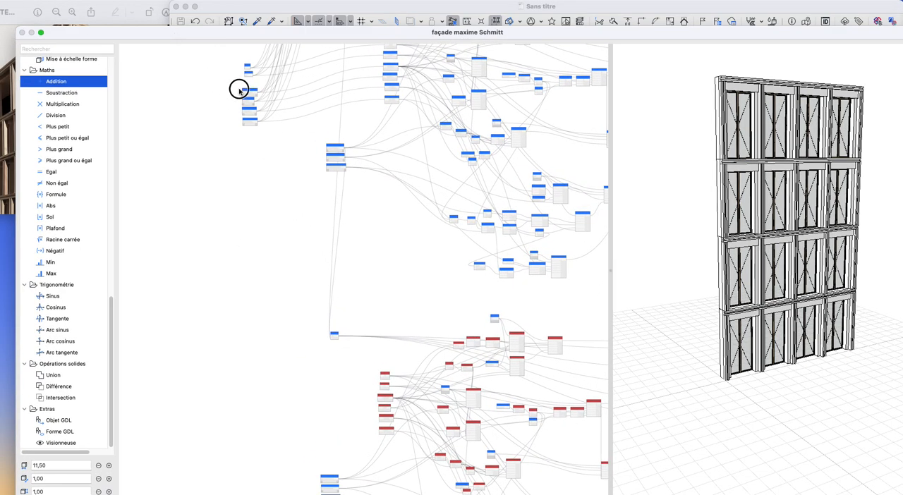
left_click_drag(238, 89, 277, 367)
scroll(319, 409, "up", 2)
scroll(320, 408, "up", 3)
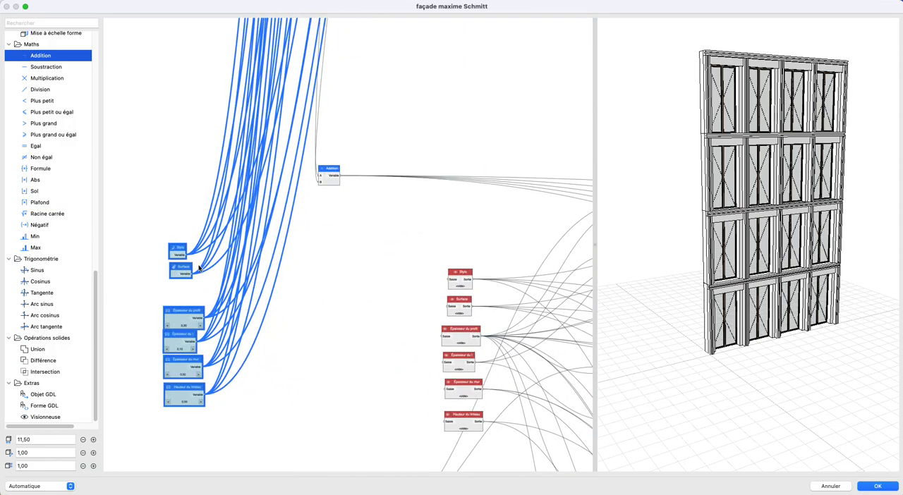
- Connect the six general parameters, from Style and Surface to the thicknesses and height, to the fifth network's matching viewer nodes
left_click_drag(188, 255, 450, 280)
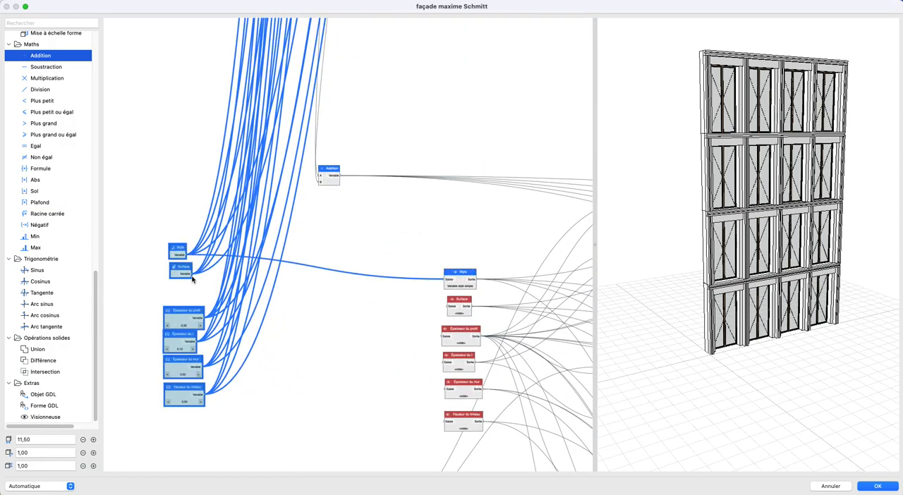
left_click_drag(375, 302, 443, 309)
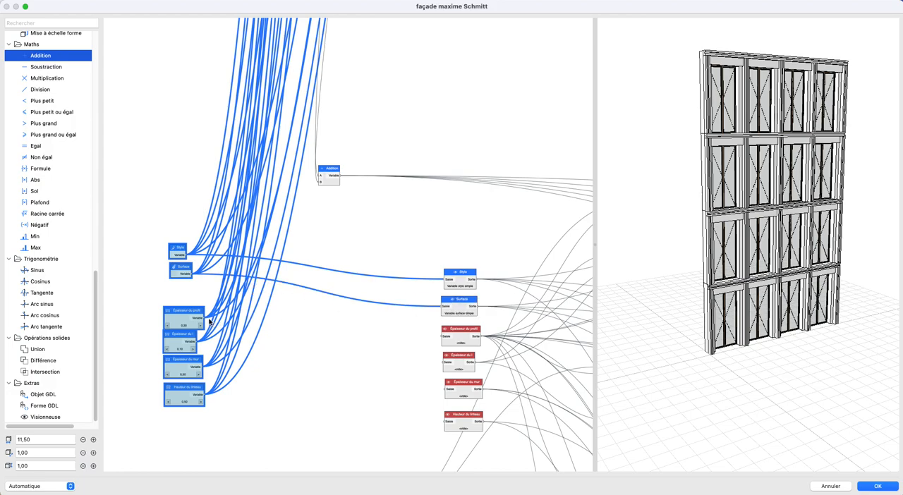
left_click_drag(431, 339, 445, 336)
left_click_drag(401, 374, 445, 362)
left_click_drag(205, 368, 442, 390)
left_click_drag(429, 429, 442, 421)
- Rename the fifth network's level parameters R+4 Hauteur du niveau, R+4 Nombre de trames and R+4 Largeur des fenêtres
scroll(335, 348, "down", 10)
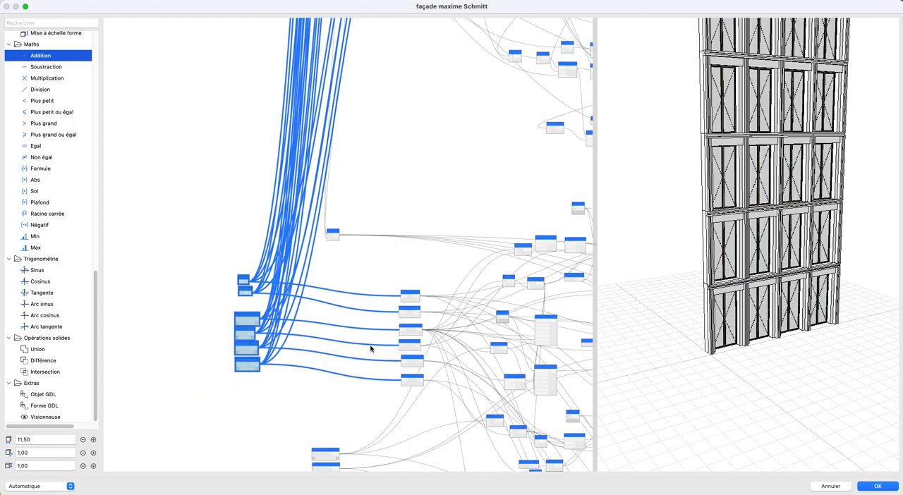
scroll(339, 264, "up", 10)
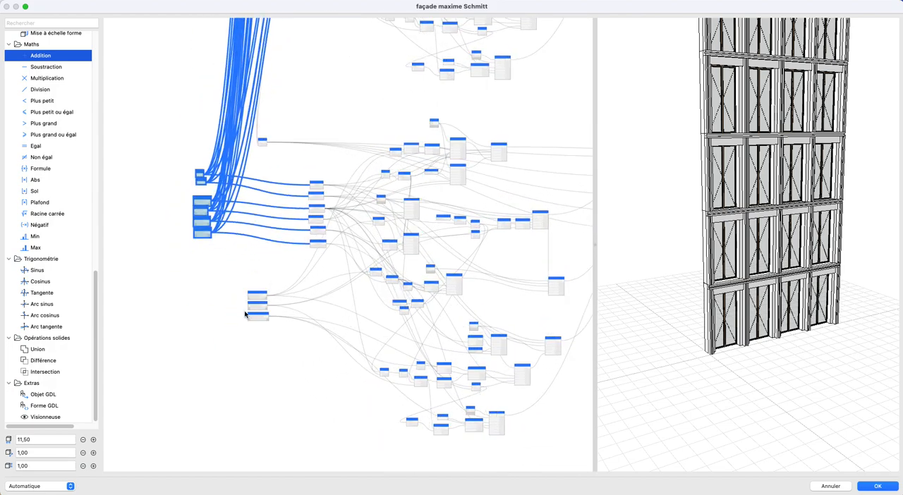
double_click(271, 288)
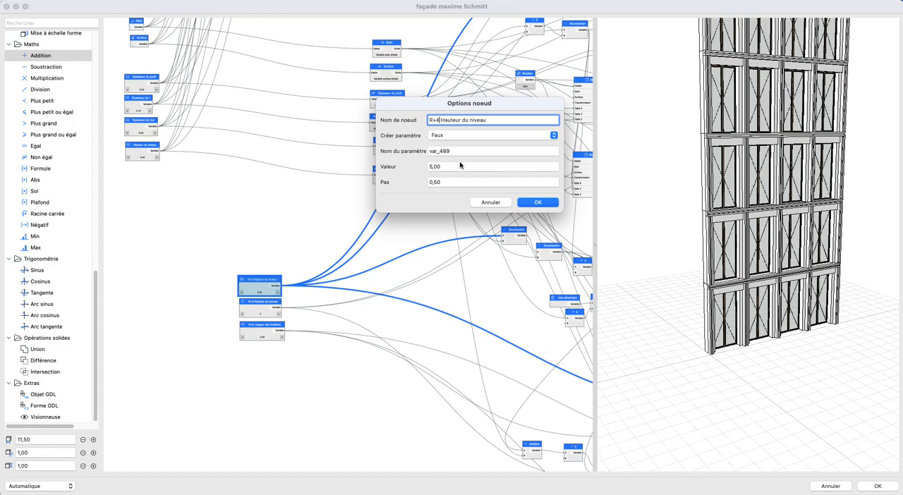
left_click(517, 203)
double_click(261, 305)
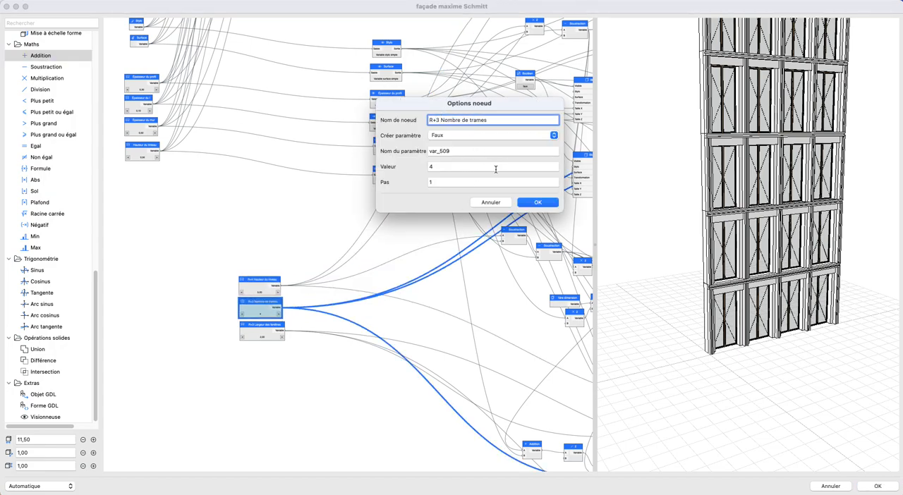
left_click(529, 204)
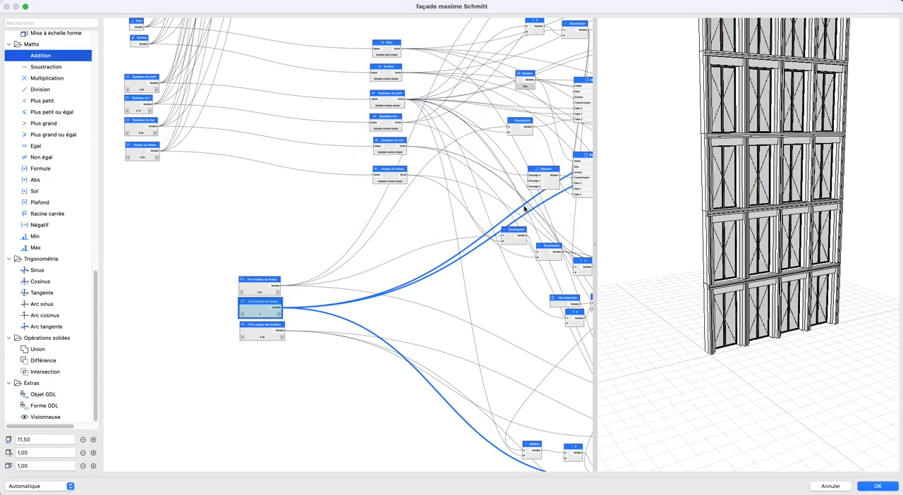
double_click(266, 332)
left_click(438, 120)
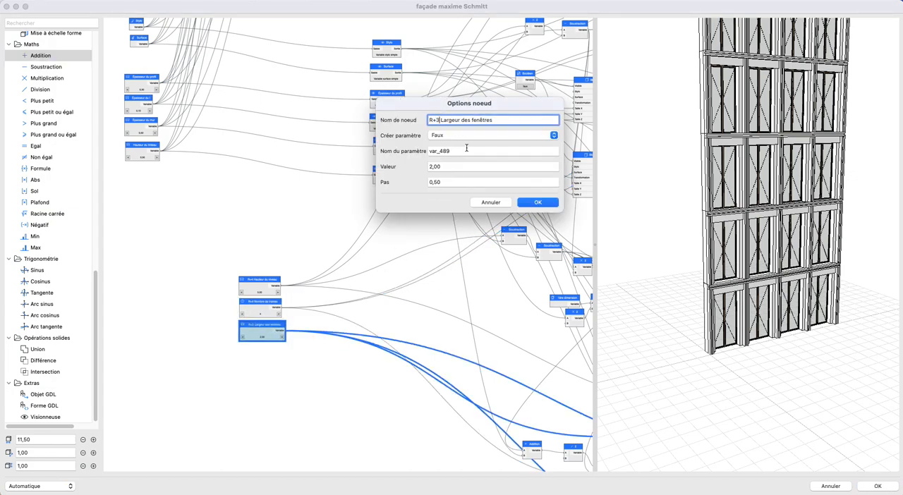
left_click(537, 204)
- Duplicate the fifth network without the general parameters and place the copy below it as a sixth network
scroll(205, 211, "down", 10)
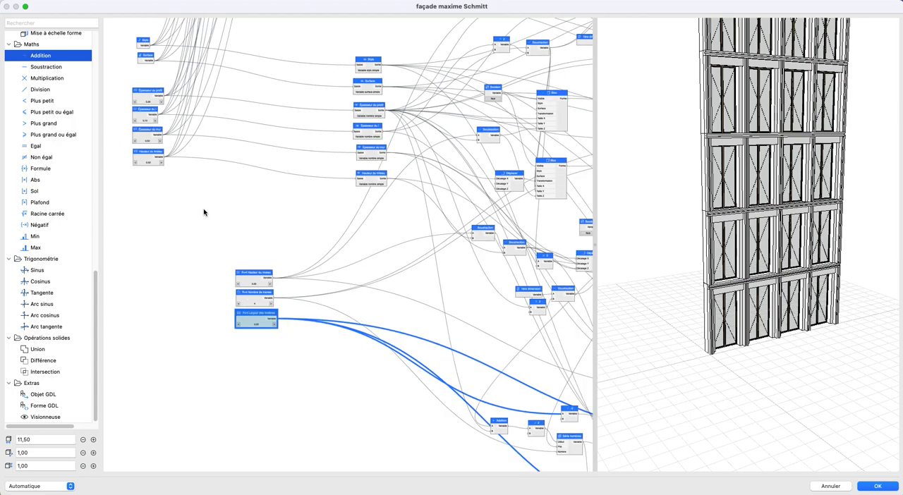
scroll(207, 209, "down", 3)
left_click_drag(202, 107, 484, 358)
key("super+v")
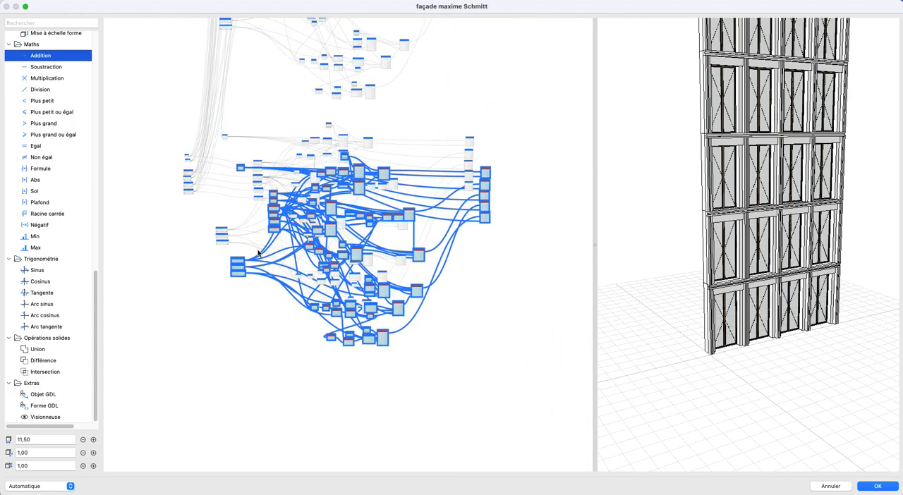
left_click_drag(243, 167, 228, 354)
left_click(202, 311)
- Connect the fifth network's Addition result and R+4 Hauteur du niveau to inputs A and B of the sixth network's Addition node
scroll(200, 185, "up", 5)
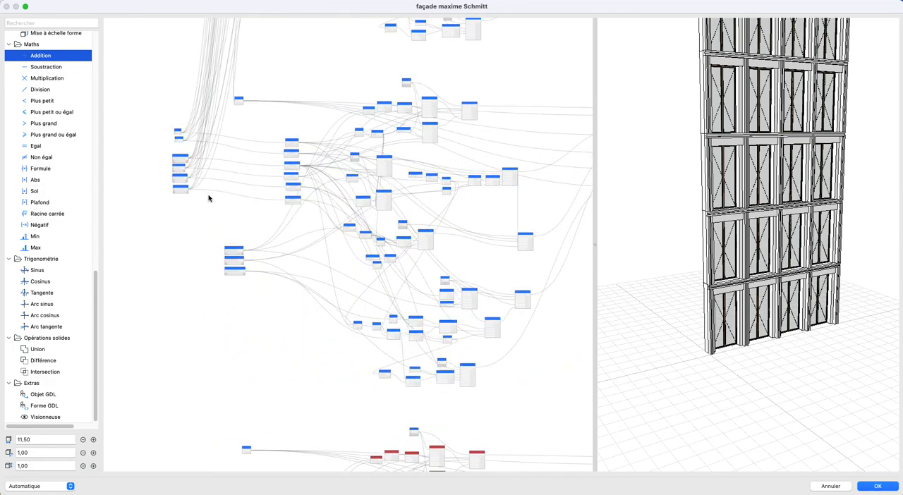
scroll(246, 82, "up", 4)
left_click_drag(252, 83, 278, 430)
middle_click_drag(278, 430, 266, 111)
left_click_drag(266, 111, 237, 384)
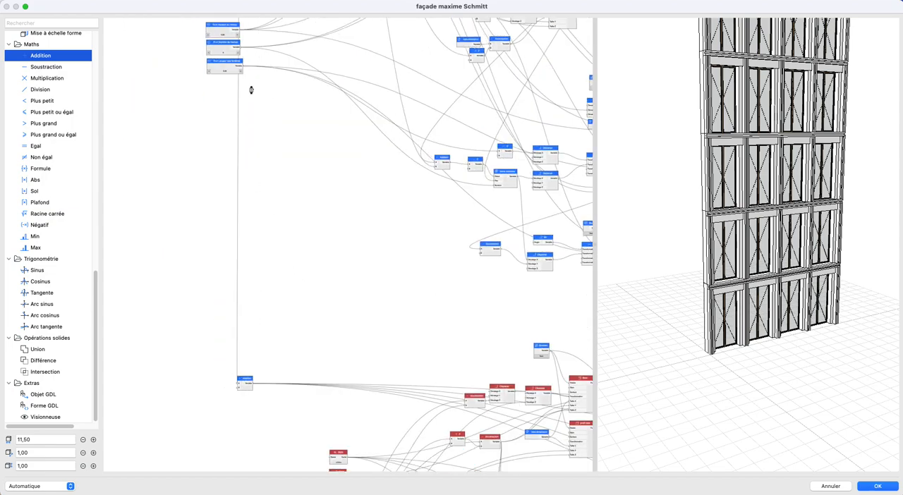
left_click_drag(242, 29, 237, 387)
- Move the six general parameter nodes down beside the sixth network's viewer nodes
scroll(279, 264, "down", 5)
left_click_drag(168, 51, 222, 140)
left_click_drag(207, 95, 230, 404)
scroll(254, 404, "up", 1)
scroll(268, 410, "up", 6)
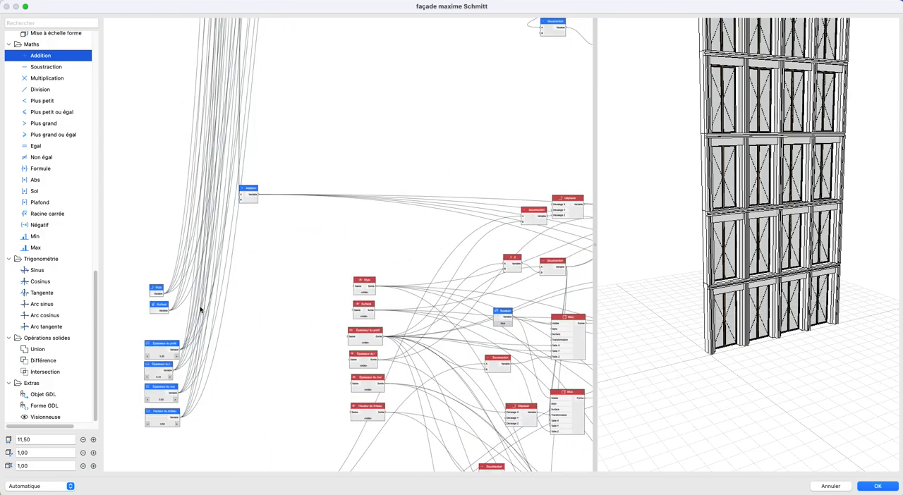
- Connect the six general parameters, from Style and Surface to the thicknesses and height, to the sixth network's matching viewer nodes
left_click_drag(164, 297, 354, 312)
left_click_drag(178, 351, 351, 336)
left_click_drag(174, 372, 353, 360)
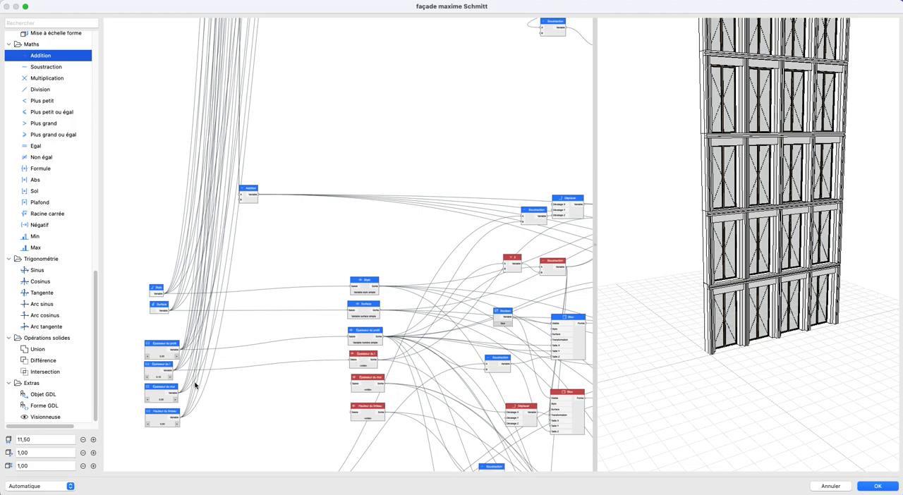
left_click_drag(181, 394, 354, 382)
left_click_drag(185, 419, 348, 411)
- Rename the sixth network's level parameters R+5 Hauteur du niveau, R+5 Nombre de trames and R+5 Largeur des fenêtres
scroll(306, 148, "down", 10)
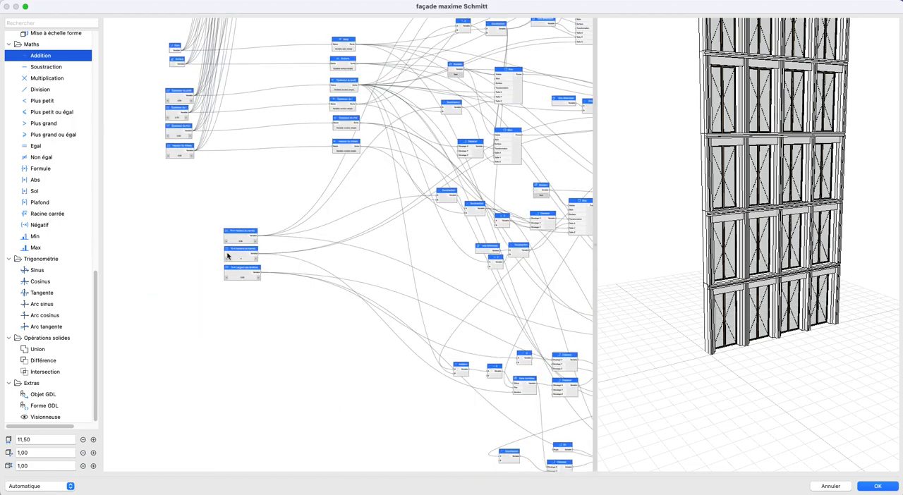
double_click(235, 236)
left_click(437, 120)
left_click(538, 202)
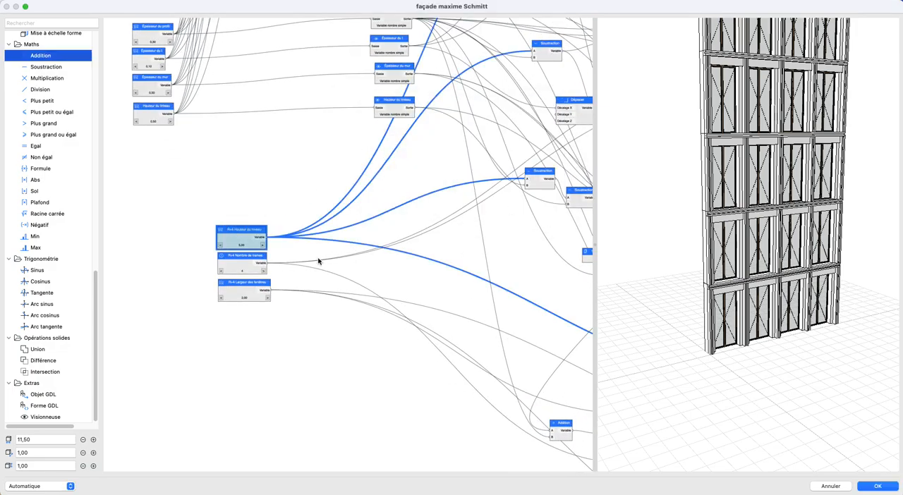
double_click(242, 260)
left_click(437, 119)
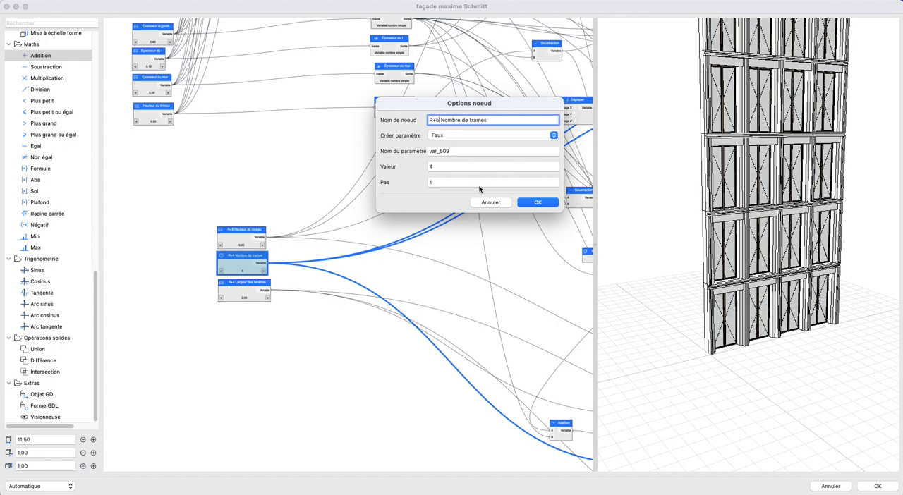
left_click(538, 202)
double_click(247, 286)
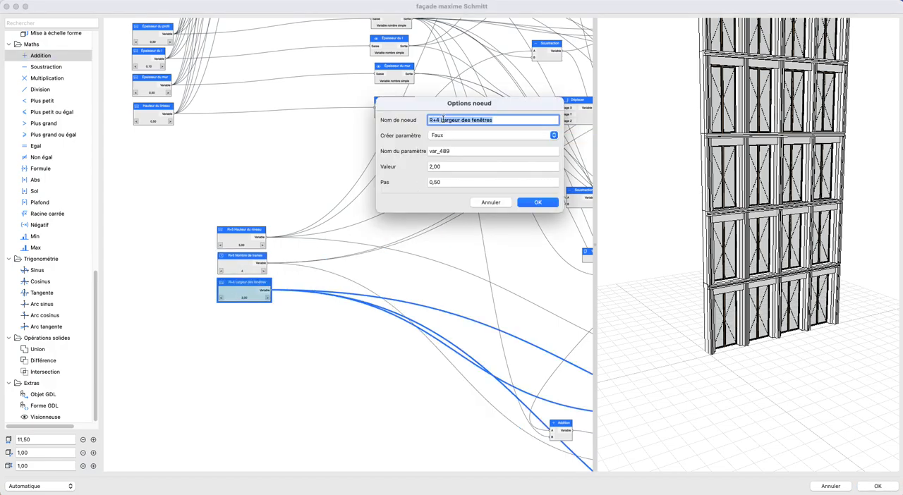
left_click(439, 119)
left_click(537, 202)
- Duplicate the sixth network without the general parameters and place the copy below it as a seventh network
scroll(197, 202, "down", 10)
middle_click_drag(196, 168, 245, 225)
mouse_move(244, 224)
left_mouse_down()
mouse_move(259, 253)
mouse_move(212, 238)
mouse_move(127, 245)
left_mouse_up()
mouse_move(226, 135)
left_mouse_down()
mouse_move(533, 340)
mouse_move(564, 391)
left_mouse_up()
left_click_drag(390, 195, 258, 182)
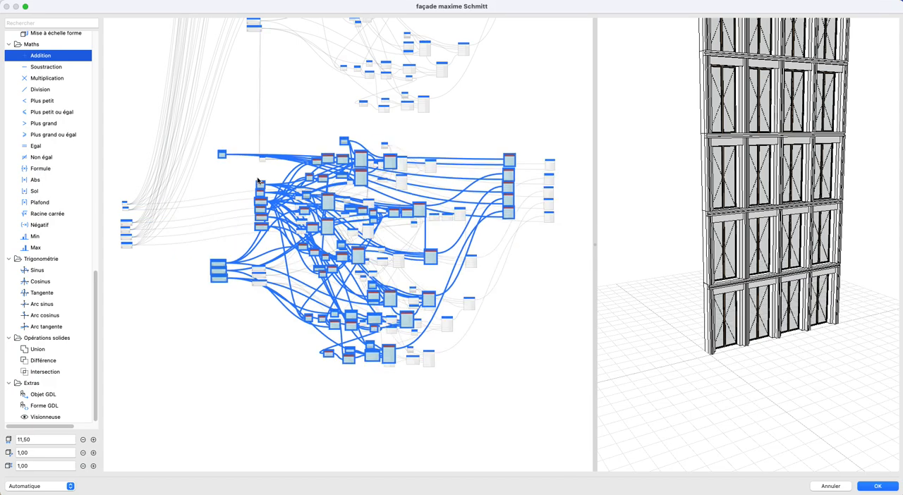
left_click_drag(223, 156, 269, 406)
- Connect the sixth network's Addition result and R+5 Hauteur du niveau to inputs A and B of the seventh network's Addition node
scroll(859, 274, "down", 3)
middle_click_drag(801, 252, 793, 299)
scroll(792, 299, "up", 4)
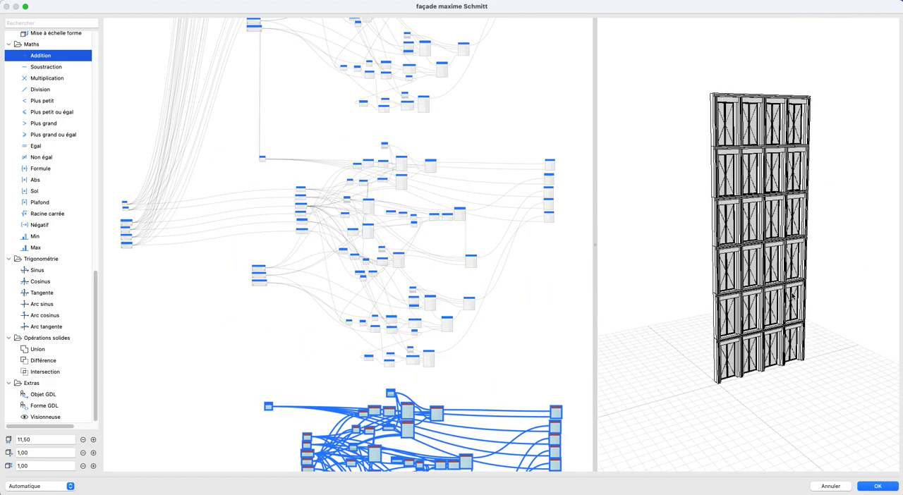
scroll(313, 285, "down", 2)
middle_click_drag(249, 255, 281, 182)
scroll(322, 96, "up", 8)
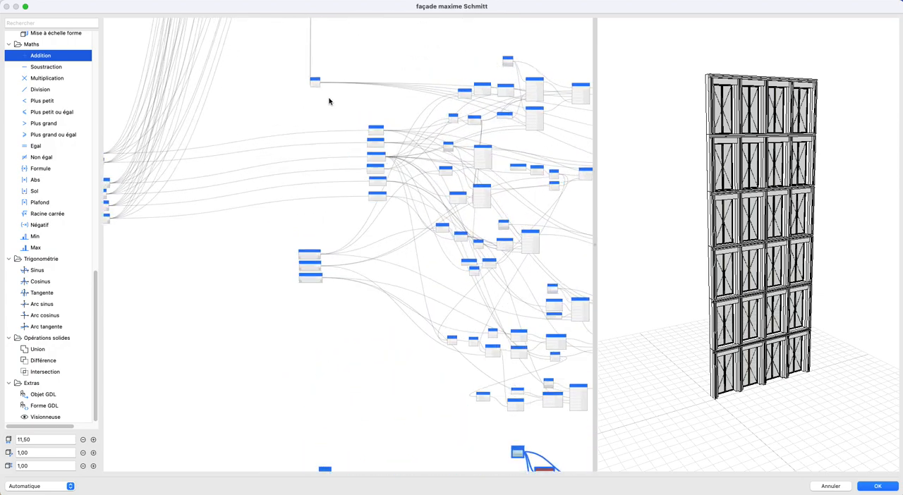
scroll(322, 88, "up", 1)
left_click_drag(317, 75, 252, 120)
middle_click_drag(205, 389, 252, 120)
left_click_drag(252, 121, 365, 431)
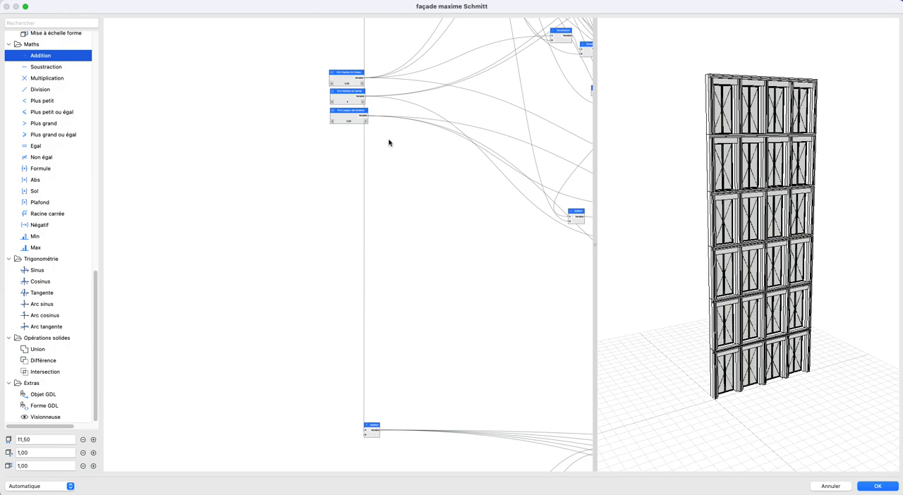
left_click_drag(366, 78, 365, 435)
- Move the six general parameter nodes down past the sixth network toward the seventh network
scroll(388, 289, "down", 3)
middle_click_drag(429, 358, 512, 449)
left_click_drag(164, 80, 245, 248)
left_click_drag(196, 186, 250, 491)
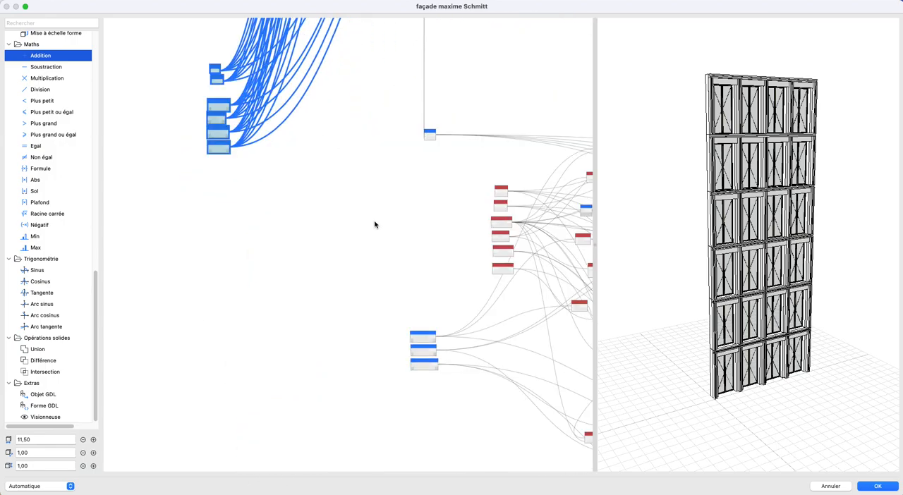
- Place the six general parameter nodes beside the seventh network's shared input nodes
scroll(435, 194, "up", 2)
middle_click_drag(408, 216, 356, 283)
left_click_drag(132, 211, 335, 299)
scroll(409, 314, "up", 2)
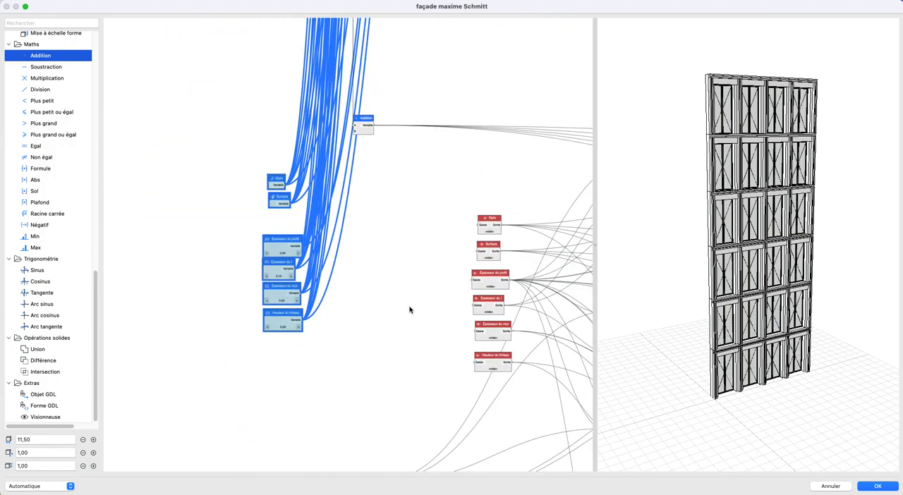
left_click(353, 185)
- Connect Stylo, Surface, Épaisseur du profil, Épaisseur du l, Épaisseur du mur and Hauteur du linteau to the seventh network's matching input nodes
left_click_drag(288, 185, 451, 220)
left_click_drag(295, 205, 482, 250)
left_click_drag(438, 290, 475, 282)
left_click_drag(296, 270, 477, 305)
left_click_drag(302, 294, 477, 331)
left_click_drag(302, 319, 479, 361)
scroll(337, 259, "down", 2)
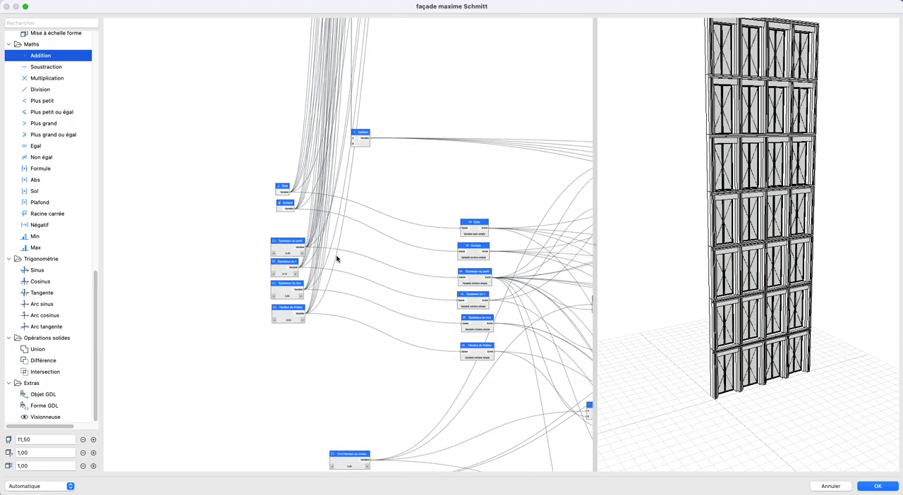
- Move the six general parameter nodes as a group back up, clear of the level networks and away from the seventh one
scroll(337, 259, "down", 3)
left_click_drag(258, 203, 315, 289)
scroll(315, 289, "down", 3)
left_click_drag(297, 247, 248, 125)
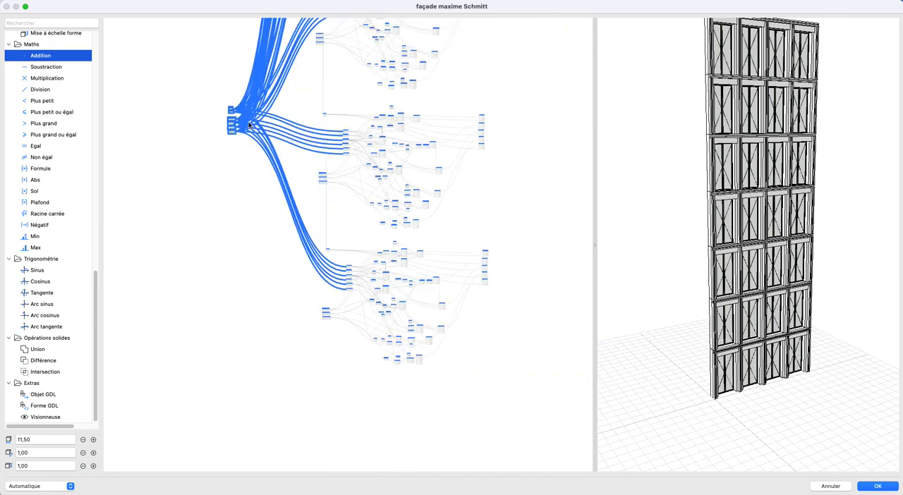
middle_click_drag(263, 238, 258, 432)
left_click_drag(226, 314, 210, 158)
left_click(359, 291)
- Rename the seventh network's level parameters R+6 Hauteur du niveau, R+6 Nombre de trames and R+6 Largeur des fenêtres
scroll(359, 291, "up", 5)
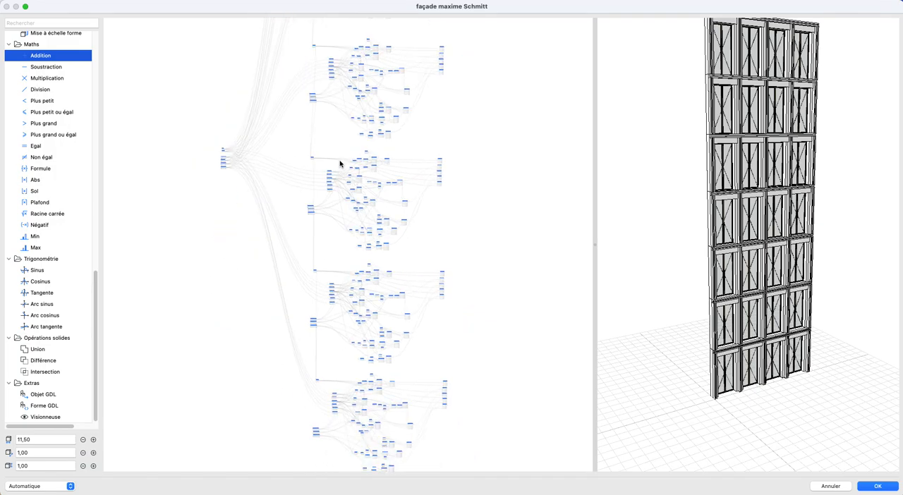
scroll(198, 341, "up", 10)
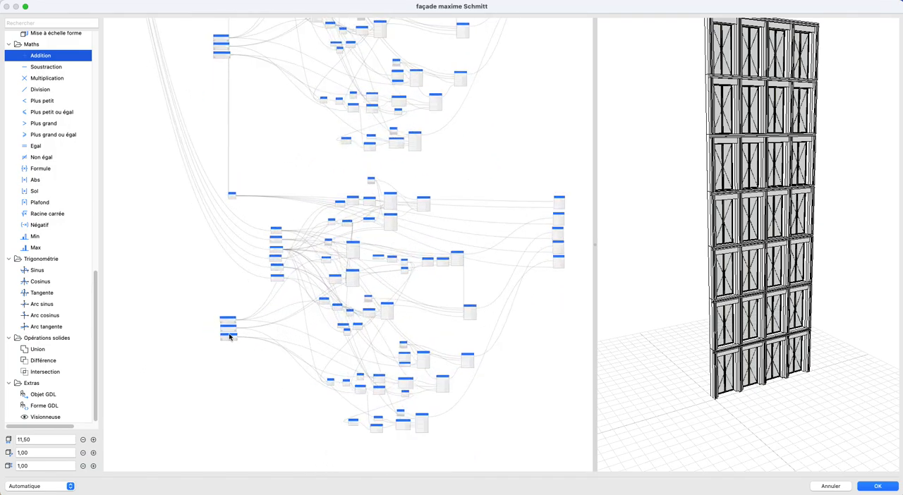
double_click(224, 311)
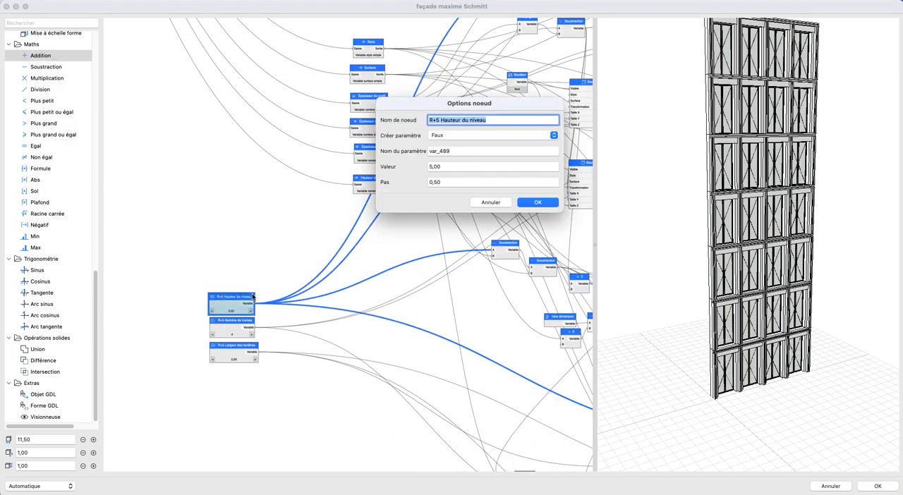
left_click(438, 120)
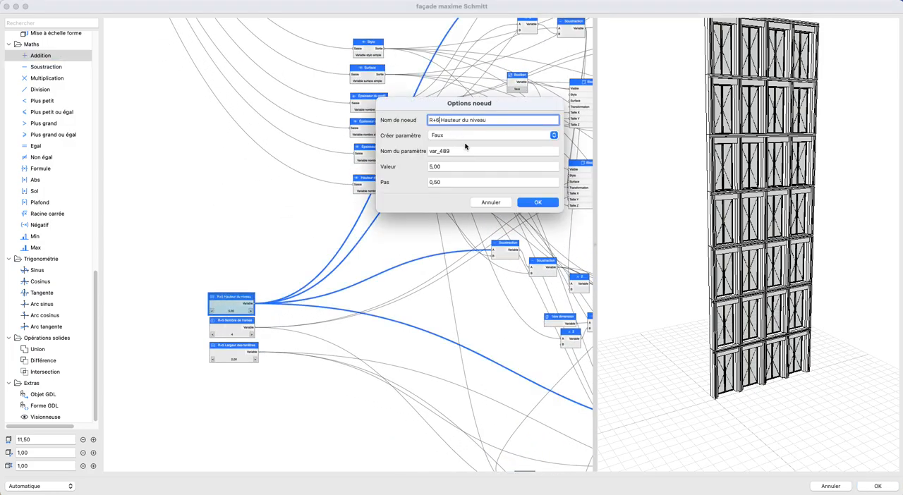
left_click(534, 204)
double_click(236, 326)
left_click(438, 120)
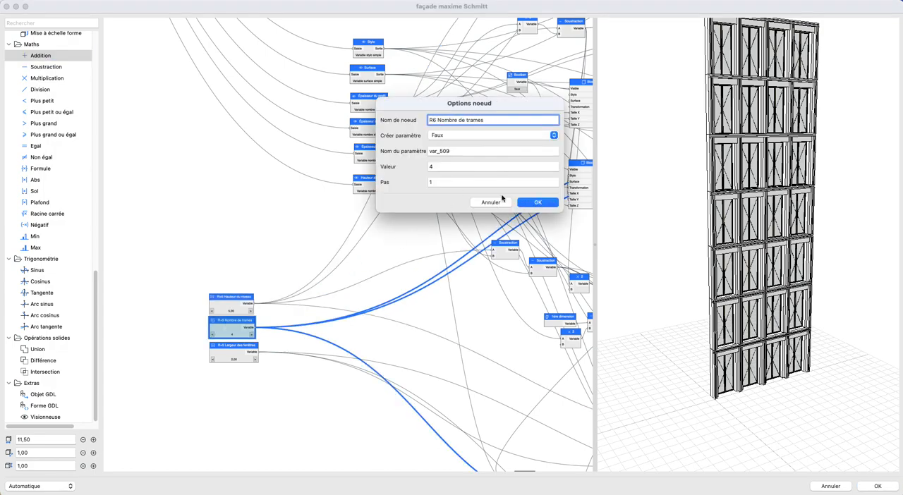
left_click(538, 204)
double_click(229, 351)
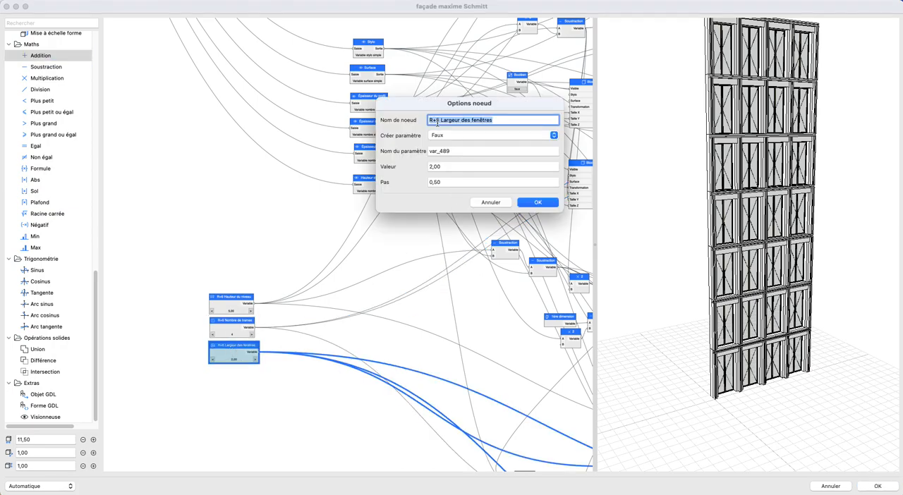
left_click(437, 121)
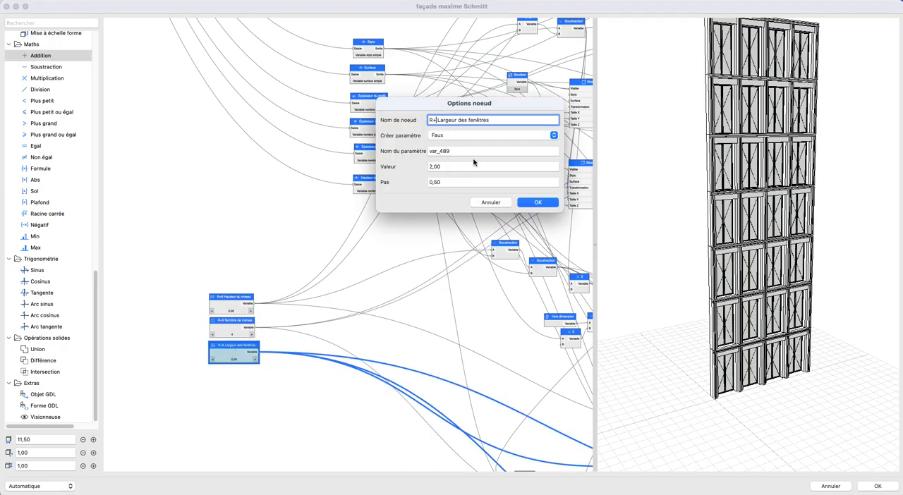
left_click(536, 202)
- Add an Entier node named Nombre de niveaux (0-6) between the general Surface and Épaisseur du profil nodes
scroll(302, 270, "down", 10)
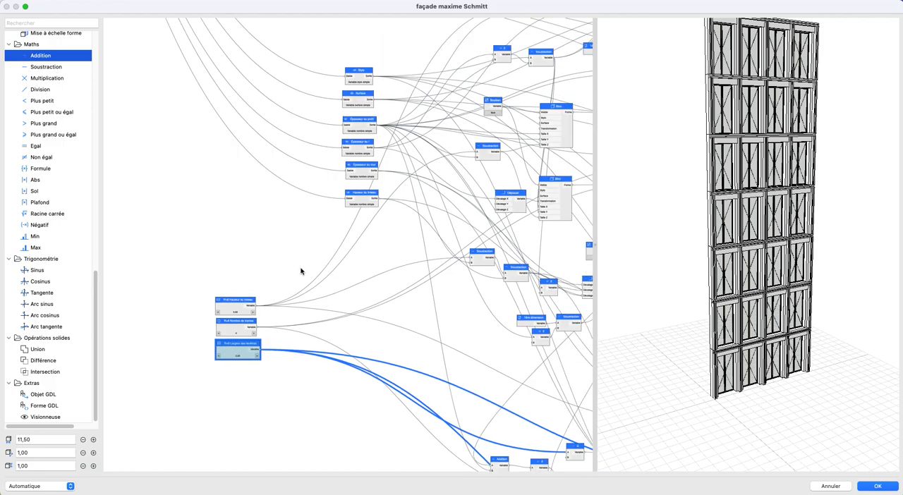
scroll(310, 165, "up", 10)
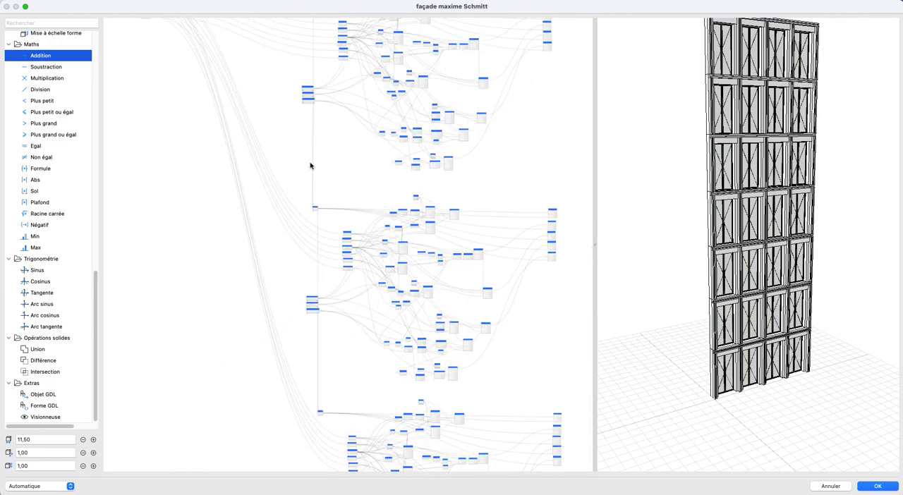
scroll(261, 348, "up", 5)
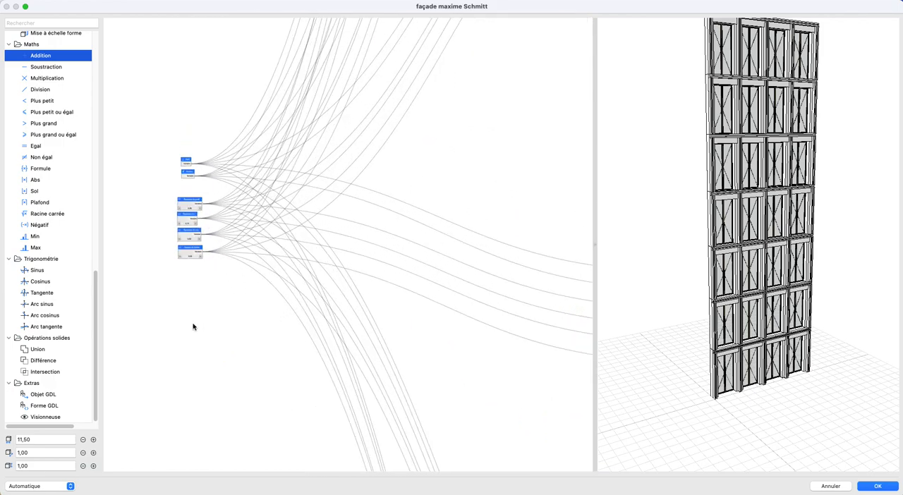
scroll(125, 280, "up", 5)
scroll(32, 324, "up", 10)
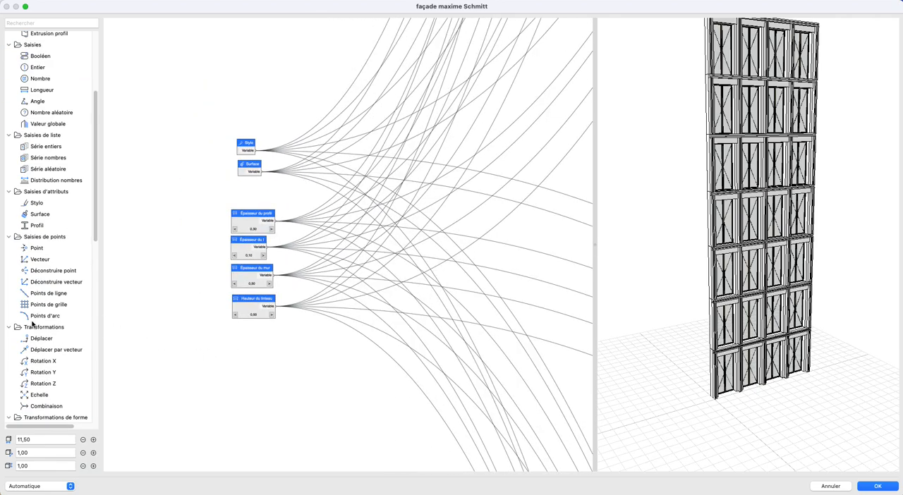
left_click_drag(38, 68, 241, 197)
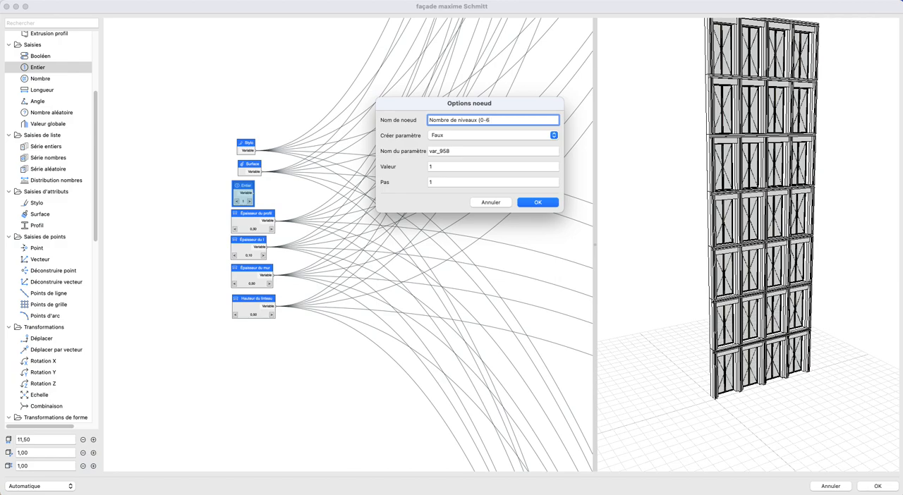
left_click(539, 203)
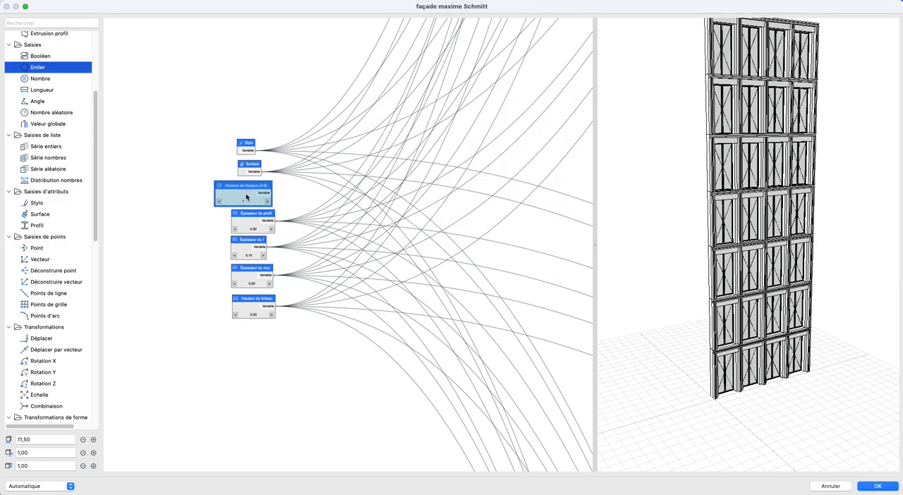
left_click_drag(244, 195, 255, 194)
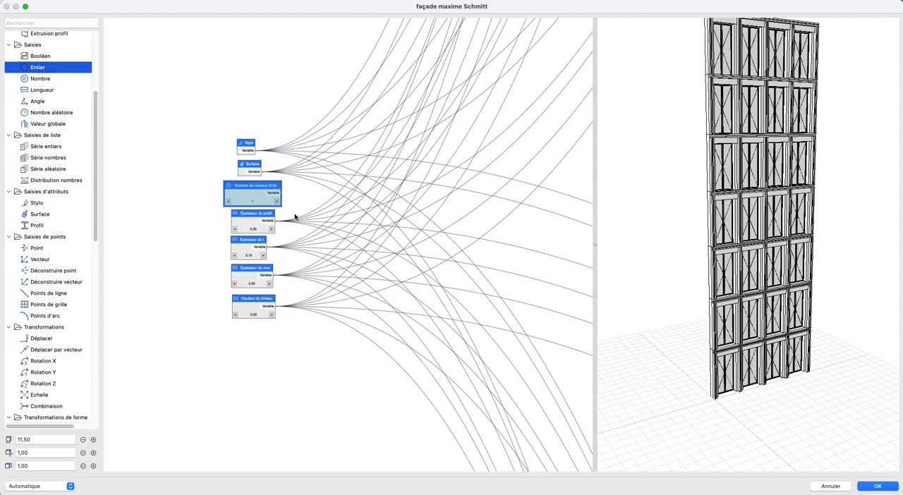
- Add a Plus grand ou égal node named 0 below the general parameters, with Nombre de niveaux (0-6) connected to its input A
scroll(328, 230, "up", 1)
scroll(327, 230, "up", 3)
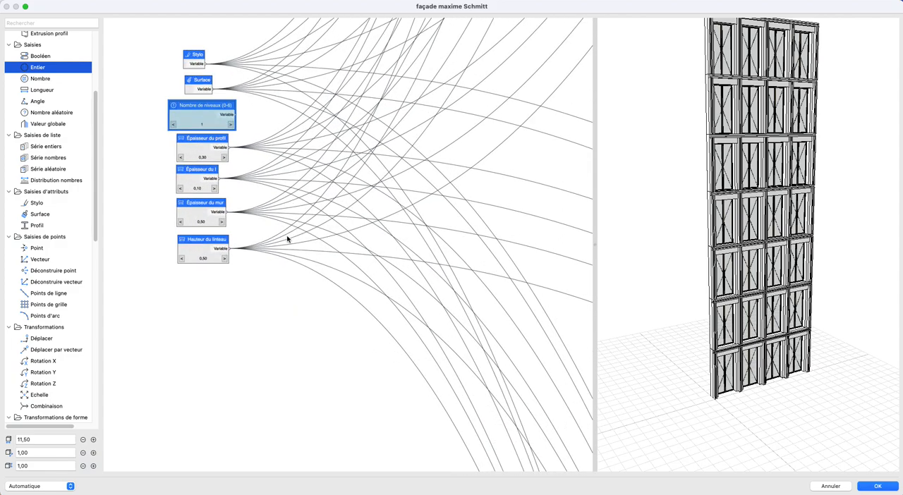
left_click_drag(769, 286, 770, 385)
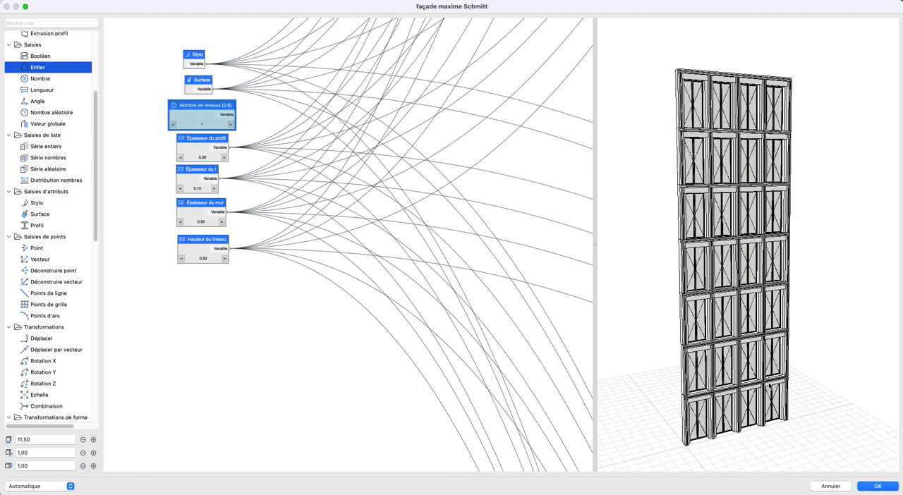
scroll(67, 284, "down", 12)
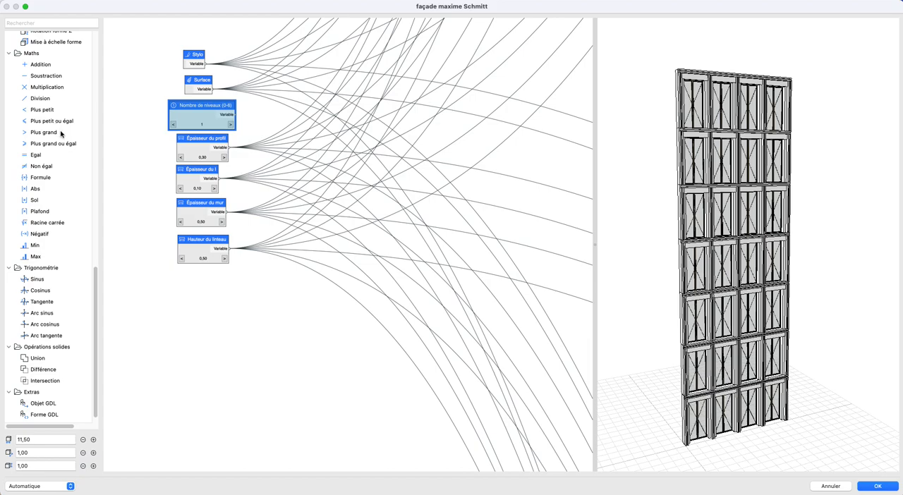
left_click_drag(49, 143, 329, 303)
left_click_drag(238, 117, 306, 304)
double_click(325, 310)
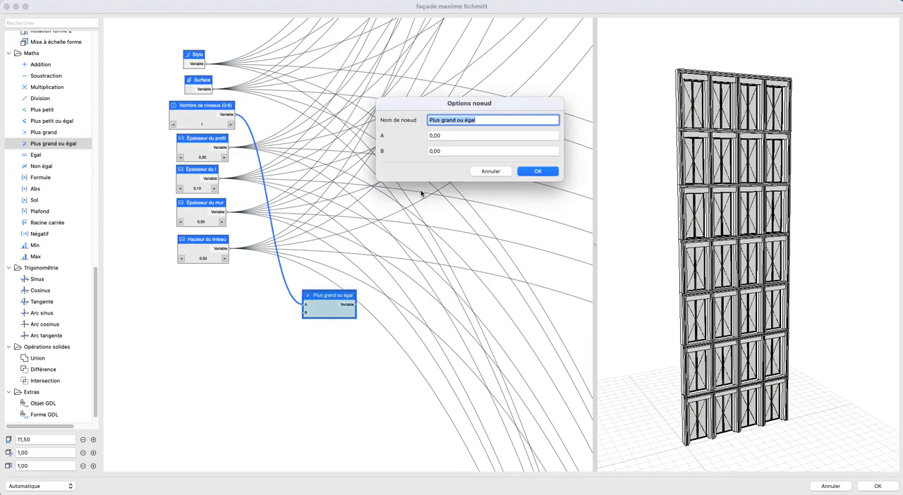
type("0")
key("Return")
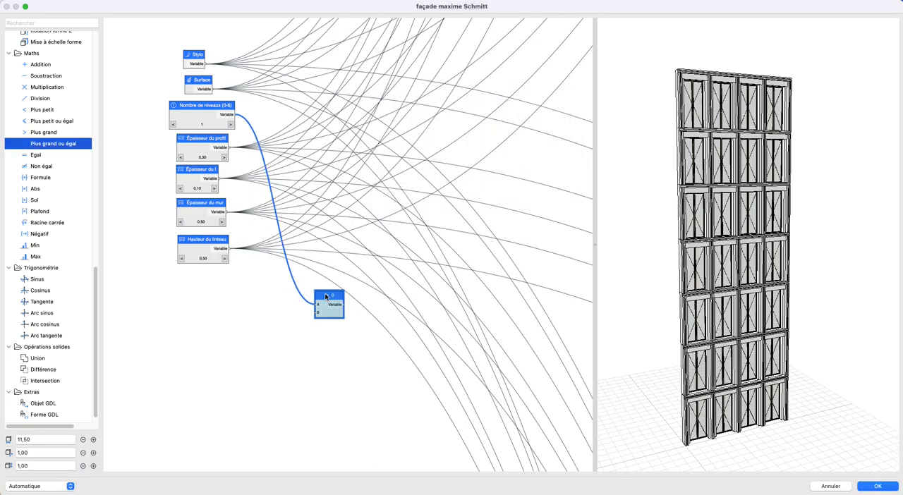
- Duplicate the comparison node 0 just below it and set the copy's name and B value to 1
key("super+v")
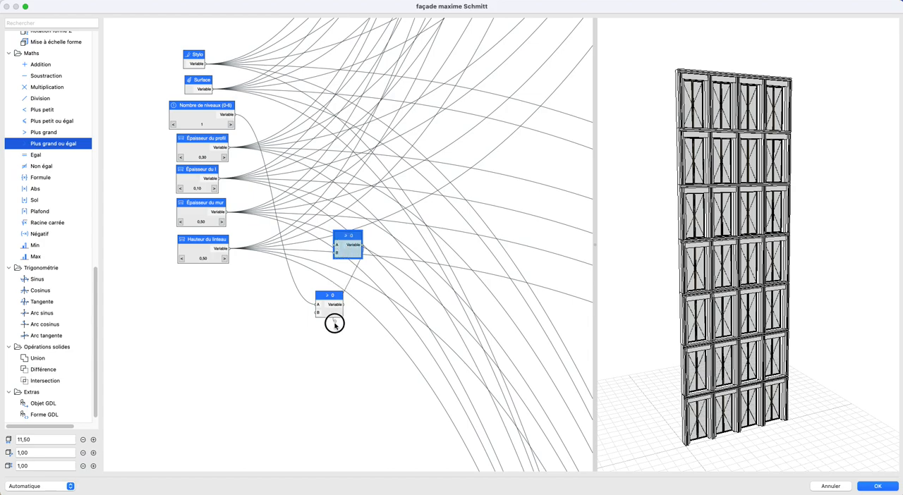
left_click_drag(354, 257, 335, 347)
double_click(335, 344)
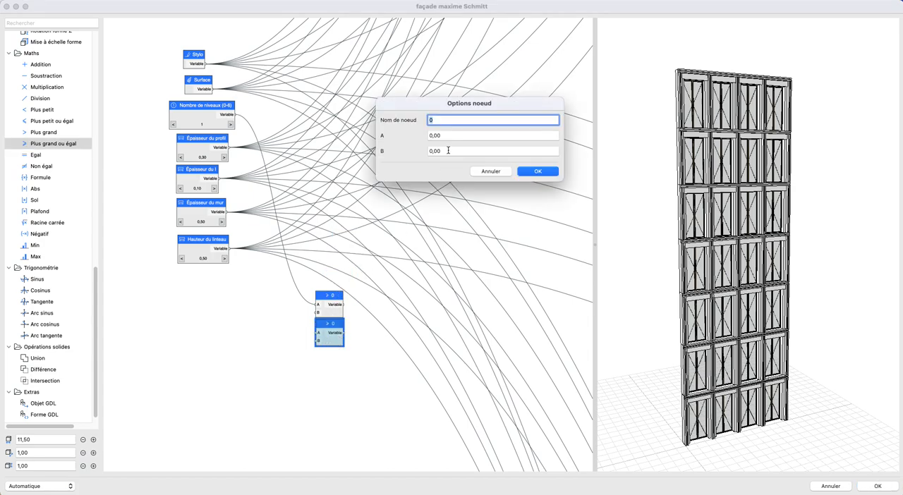
left_click(446, 151)
left_click(530, 172)
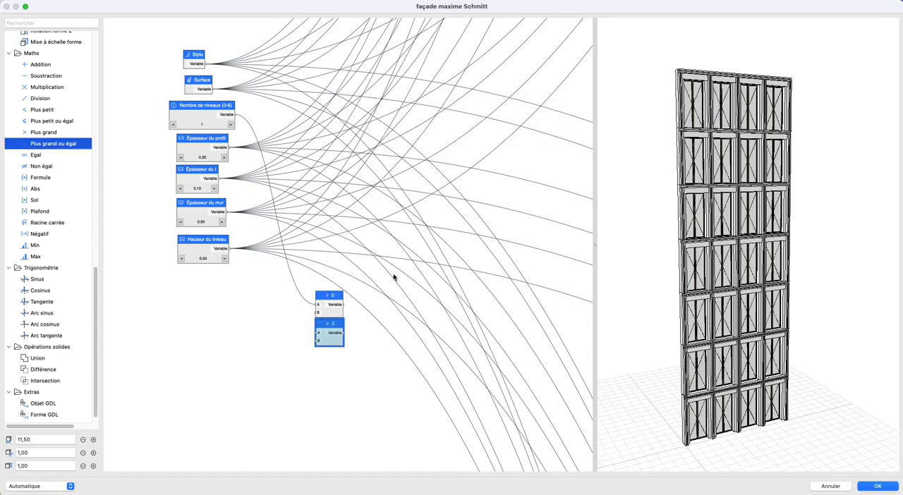
- Add another copy of the comparison node below node 1, with name and B value set to 2
key("super+v")
left_click_drag(359, 246, 331, 370)
double_click(330, 370)
double_click(454, 150)
type("2")
left_click(523, 172)
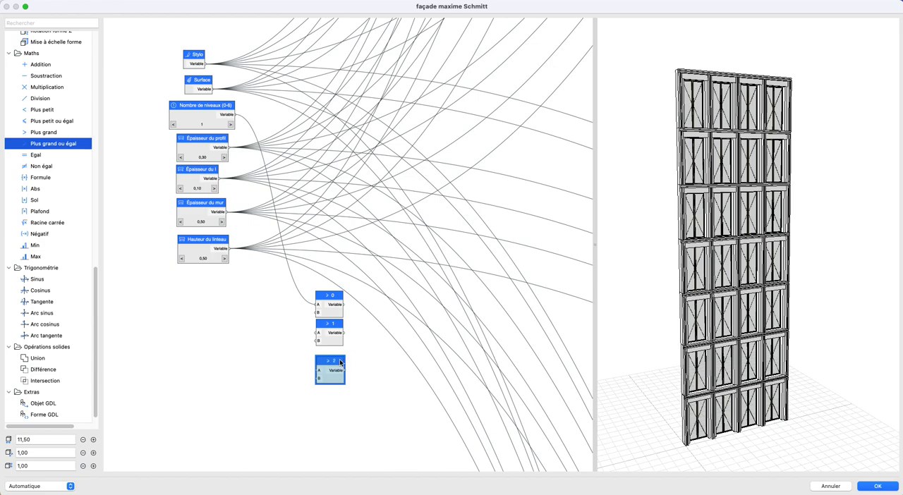
- Duplicate comparison node 2 below itself and set the copy's name and B value to 3
key("super+v")
left_click_drag(358, 250, 335, 401)
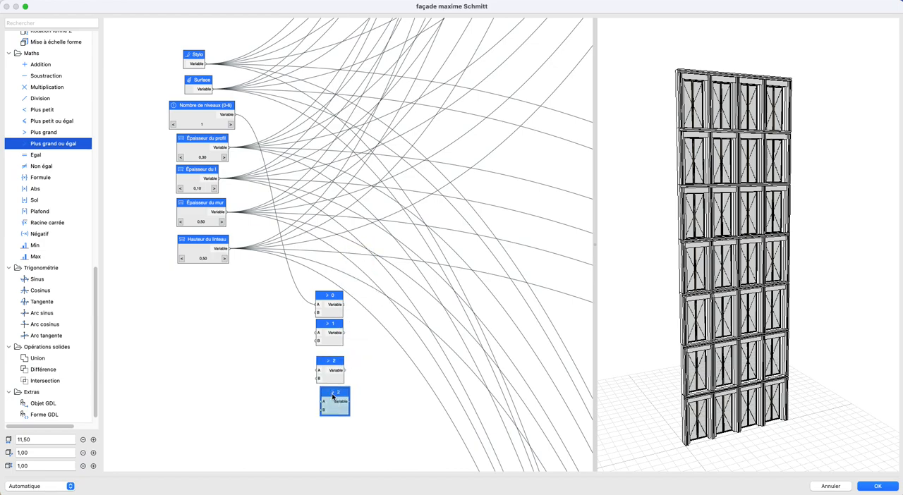
double_click(334, 401)
type("3")
double_click(459, 151)
type("3")
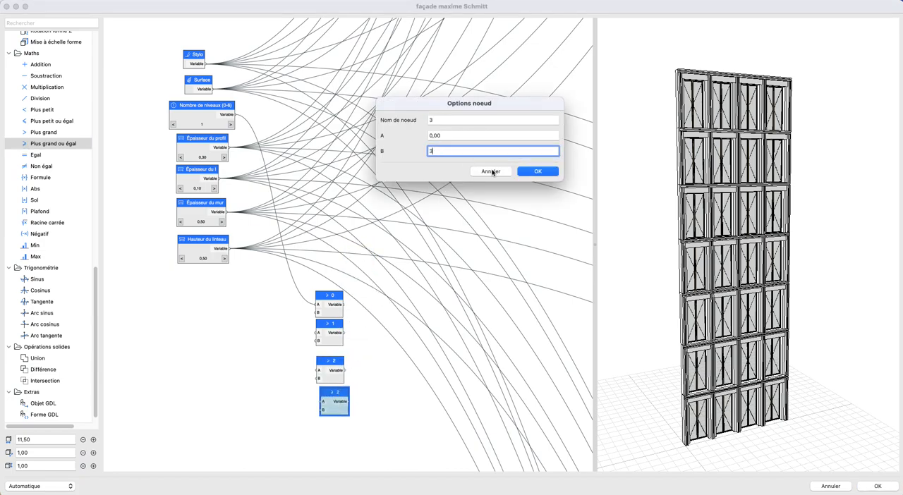
left_click(532, 175)
- Duplicate comparison node 3 below itself and set the copy's name and B value to 4
key("super+v")
left_click_drag(367, 270, 326, 439)
double_click(326, 439)
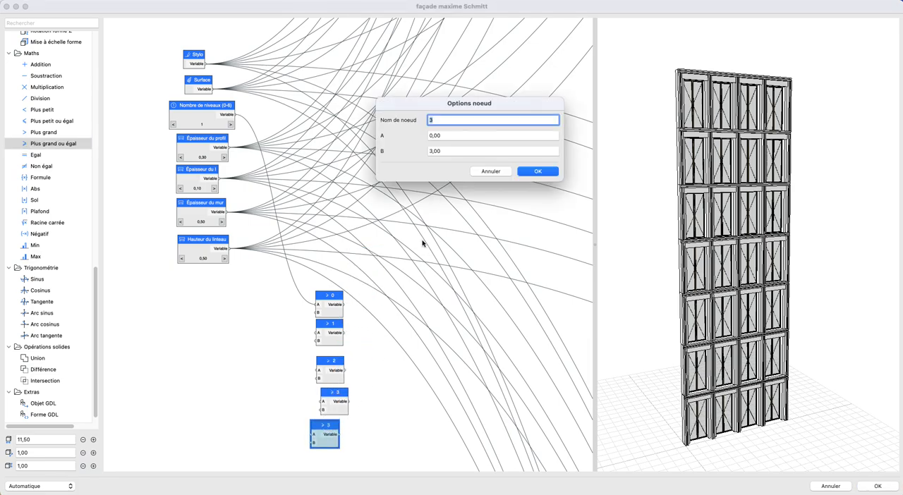
double_click(446, 151)
type("4")
left_click(536, 172)
- Duplicate comparison node 4 below itself and set the copy's name and B value to 5
scroll(365, 399, "down", 5)
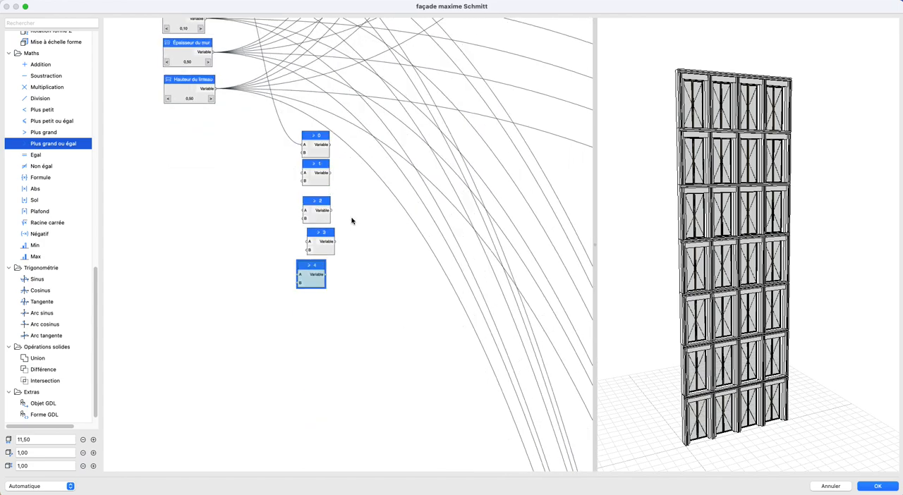
key("super+v")
left_click_drag(346, 245, 312, 303)
double_click(313, 302)
double_click(468, 151)
type("5")
left_click(536, 171)
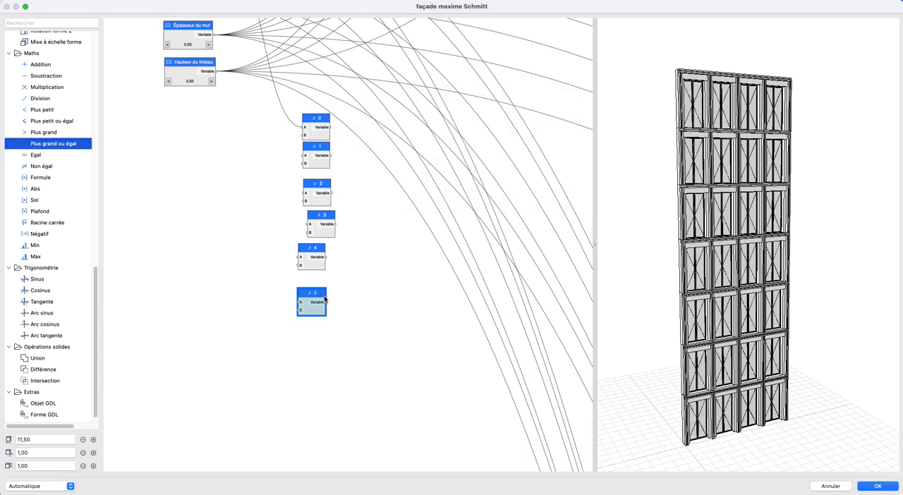
- Duplicate comparison node 5 below itself and set the copy's name and B value to 6
key("super+v")
left_click_drag(355, 242, 318, 327)
double_click(318, 326)
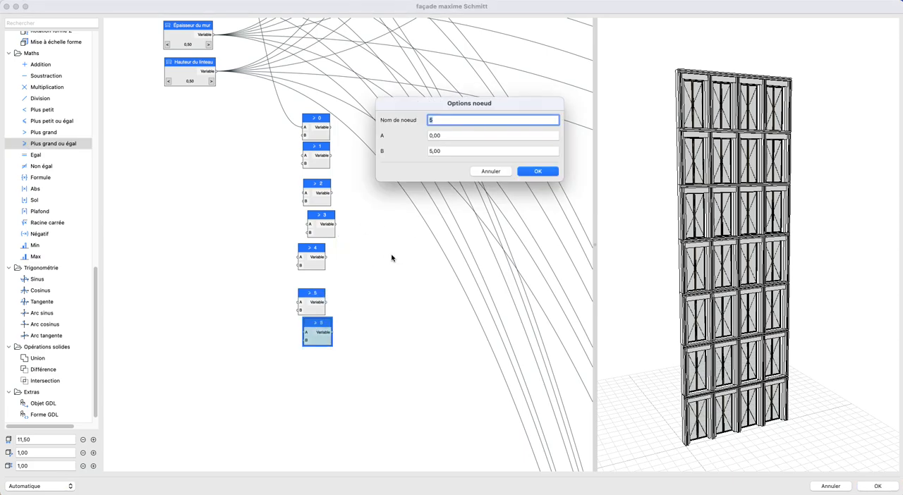
double_click(453, 151)
type("6")
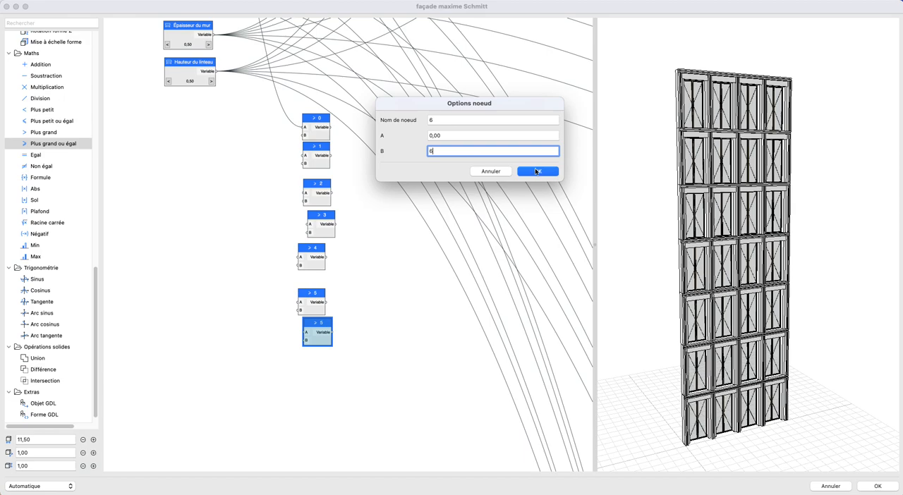
left_click(536, 171)
- Connect the Nombre de niveaux (0-6) output to input A of comparison nodes 1 through 6
scroll(328, 267, "down", 2)
scroll(329, 254, "down", 5)
scroll(309, 186, "up", 4)
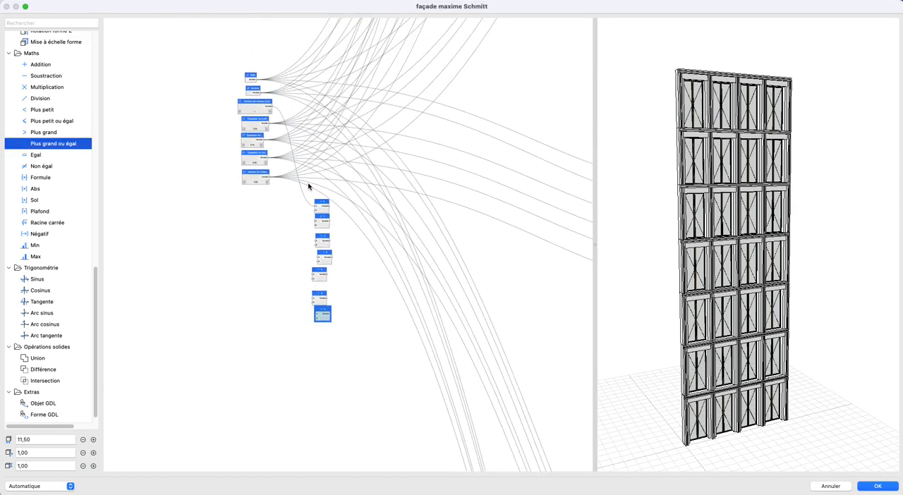
left_click_drag(264, 86, 318, 238)
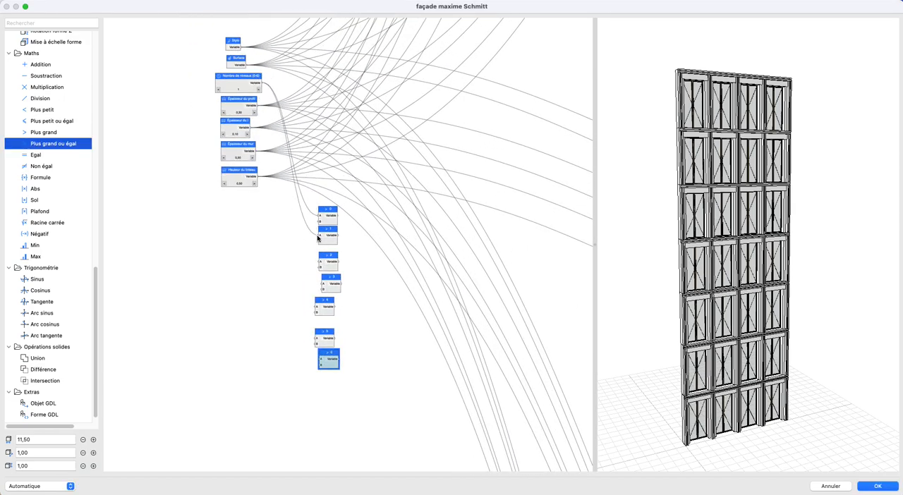
left_click_drag(318, 257, 319, 263)
left_click_drag(266, 95, 325, 285)
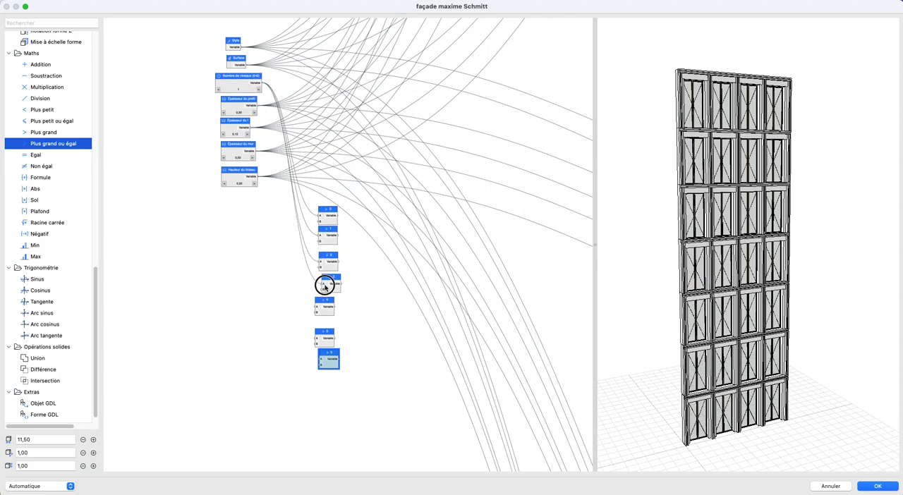
left_click_drag(264, 86, 314, 308)
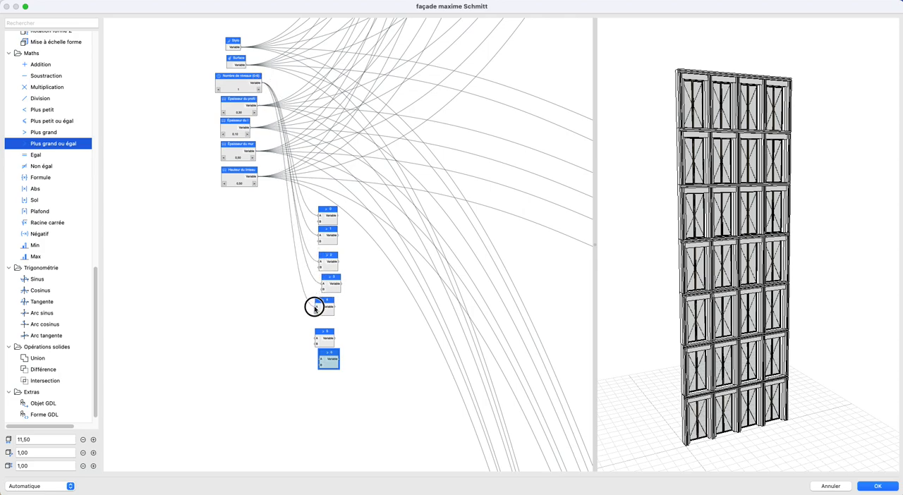
left_click_drag(275, 108, 316, 338)
left_click_drag(314, 281, 319, 360)
scroll(332, 338, "up", 3)
left_click(358, 292)
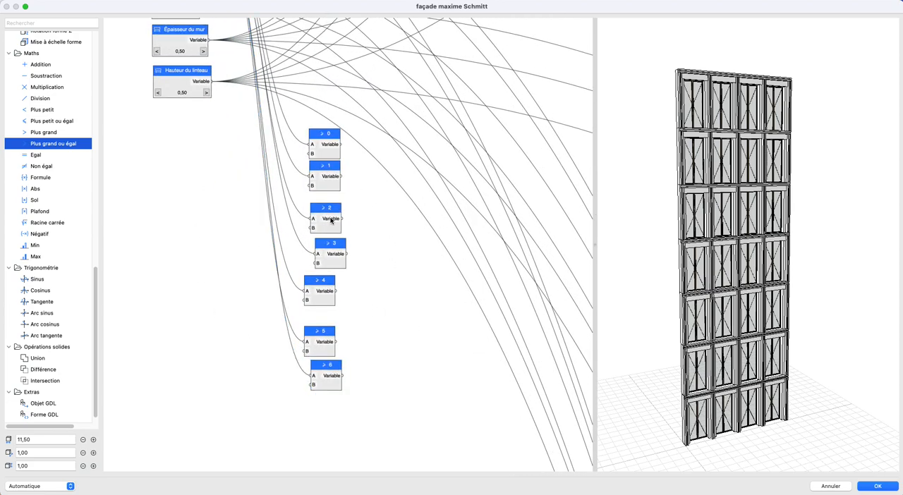
- Move all seven comparison nodes together across the graph, next to the column of output shape nodes
scroll(356, 206, "down", 6)
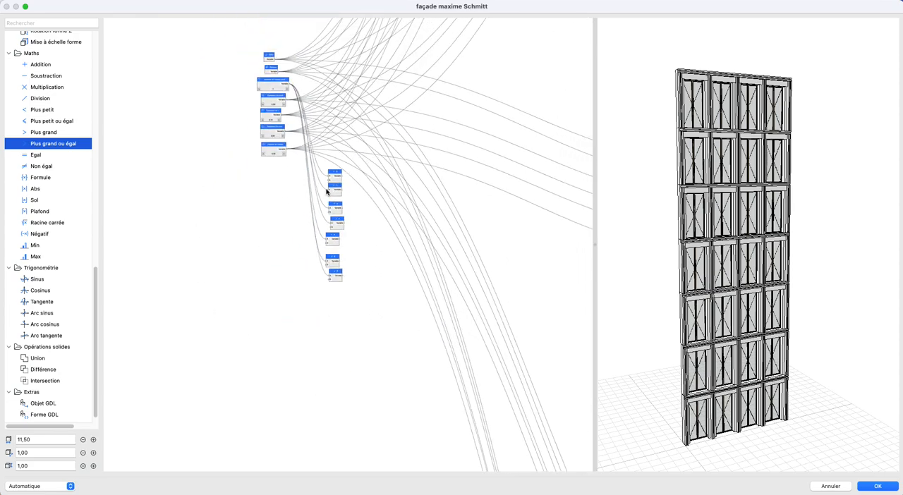
left_click_drag(355, 284, 361, 303)
scroll(356, 265, "down", 4)
middle_click_drag(326, 258, 141, 302)
left_click_drag(153, 265, 579, 92)
middle_click_drag(551, 106, 347, 264)
scroll(375, 198, "up", 2)
scroll(374, 332, "down", 8)
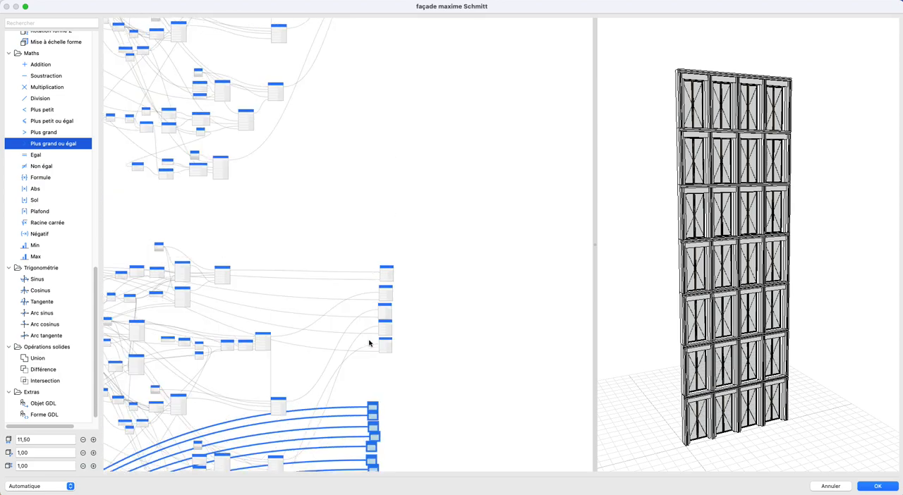
scroll(387, 327, "down", 2)
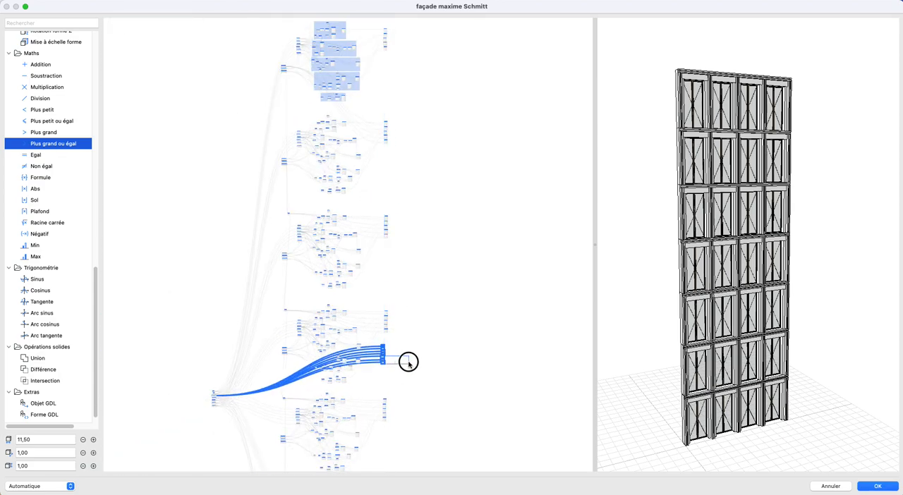
left_click(390, 360)
- Move the seven comparison nodes up to just below the ground-floor output nodes
scroll(384, 359, "up", 5)
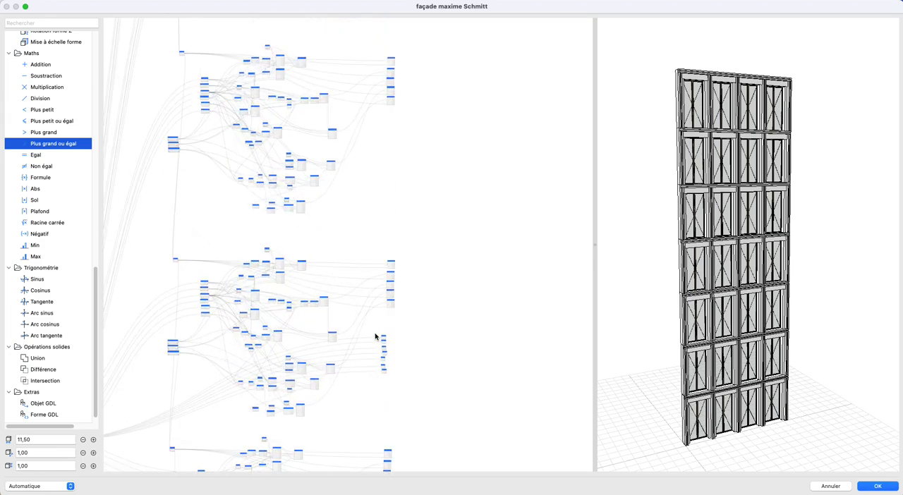
left_click_drag(397, 393, 397, 393)
left_click_drag(385, 280, 362, 27)
middle_click_drag(363, 38, 345, 413)
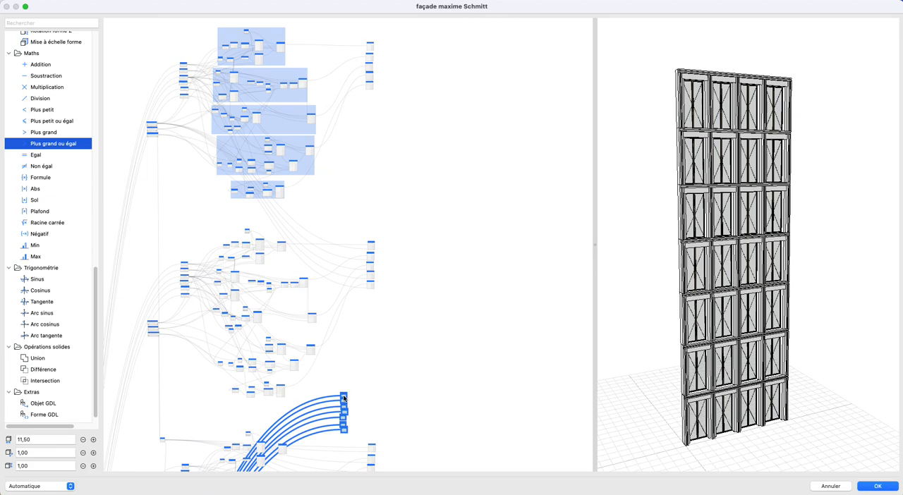
left_click_drag(344, 398, 349, 129)
scroll(364, 95, "up", 5)
scroll(373, 111, "up", 2)
middle_click_drag(373, 111, 376, 263)
scroll(376, 271, "up", 4)
left_click(373, 303)
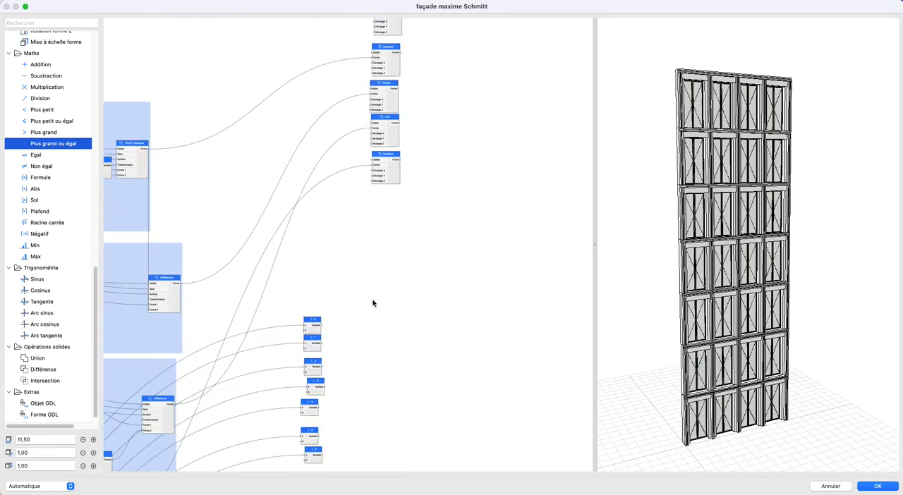
scroll(381, 363, "up", 3)
- Place comparison node 0 beside the ground-floor poutre node and connect it to Visible on poutre, poteaux, linteau, mur and fenêtres
left_click_drag(323, 362, 327, 40)
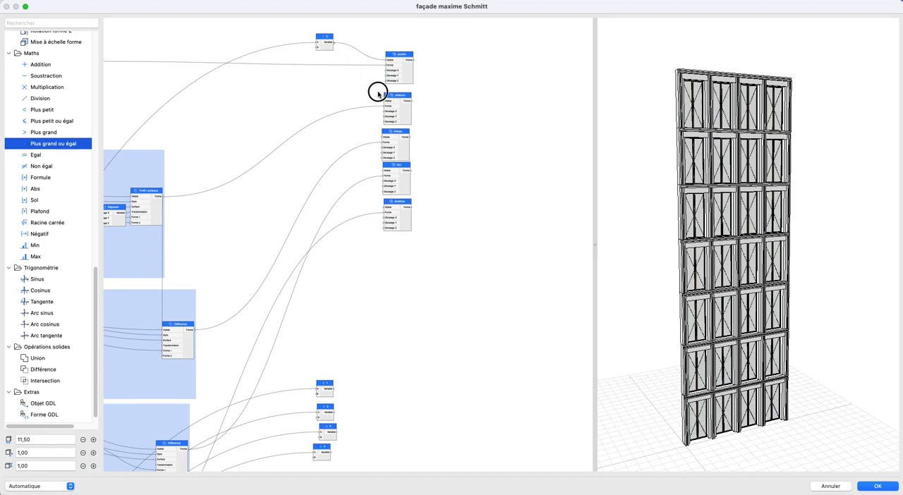
left_click_drag(379, 135, 382, 137)
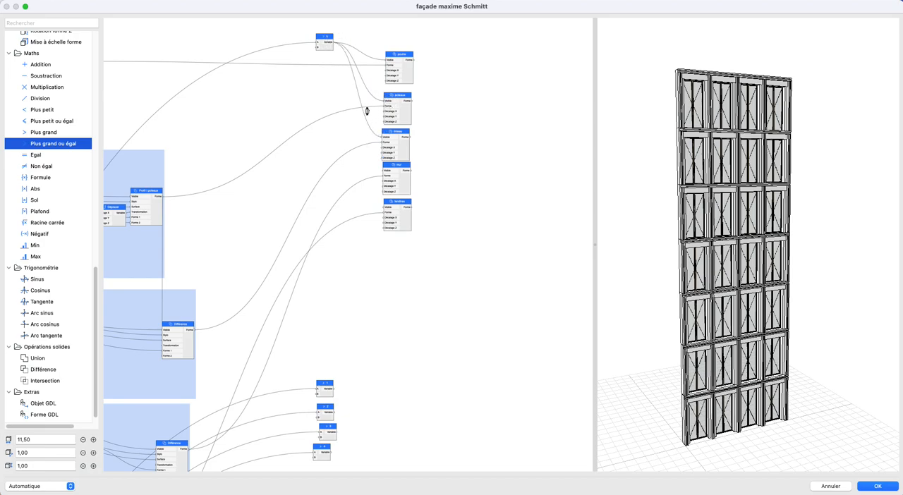
left_click_drag(335, 46, 385, 208)
- Move comparison nodes 1 to 6 down to just above the R+1 output nodes
scroll(393, 131, "down", 5)
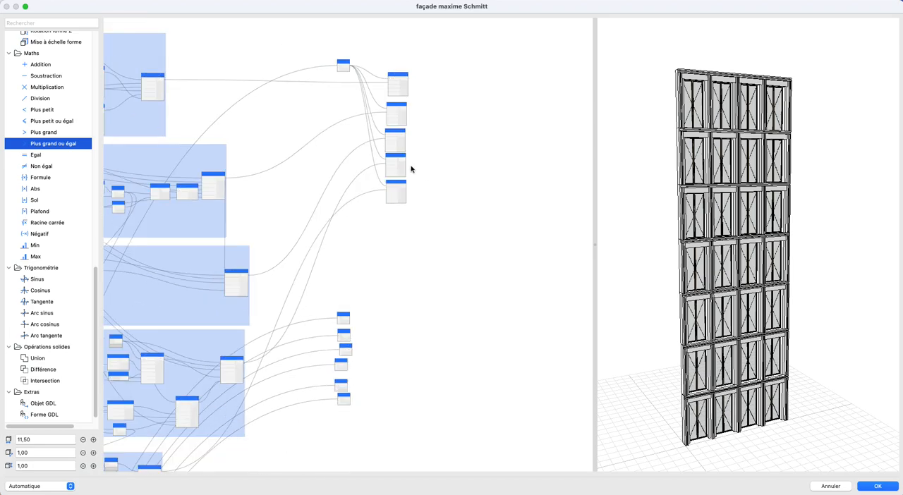
scroll(396, 194, "down", 5)
left_click_drag(320, 91, 363, 206)
left_click_drag(338, 117, 355, 282)
scroll(355, 284, "down", 2)
scroll(388, 323, "up", 5)
scroll(389, 323, "up", 1)
middle_click_drag(389, 314, 376, 175)
left_click(359, 137)
- Connect comparison node 1 to the Visible inputs of the R+1 poutre, poteaux, linteau, mur and fenêtres nodes
scroll(342, 123, "up", 2)
left_click(375, 212)
left_click_drag(375, 211, 326, 114)
left_click_drag(365, 264, 367, 344)
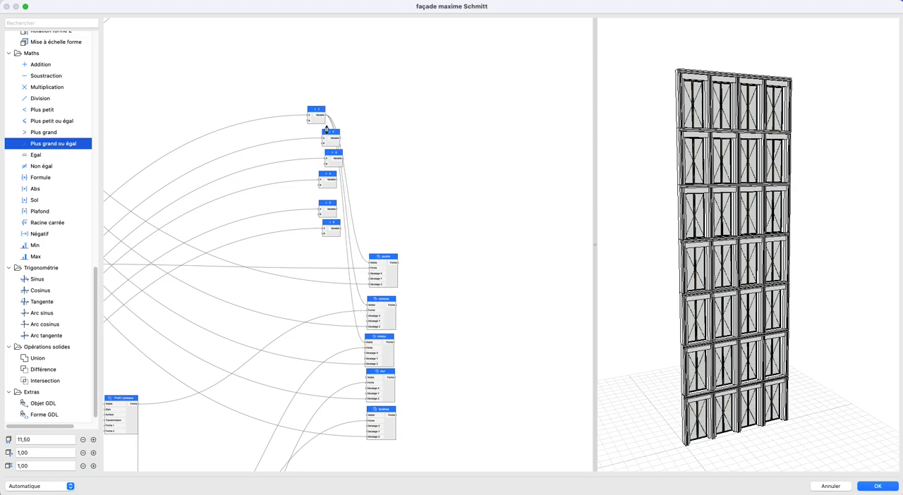
left_click_drag(326, 119, 368, 379)
left_click_drag(328, 120, 367, 377)
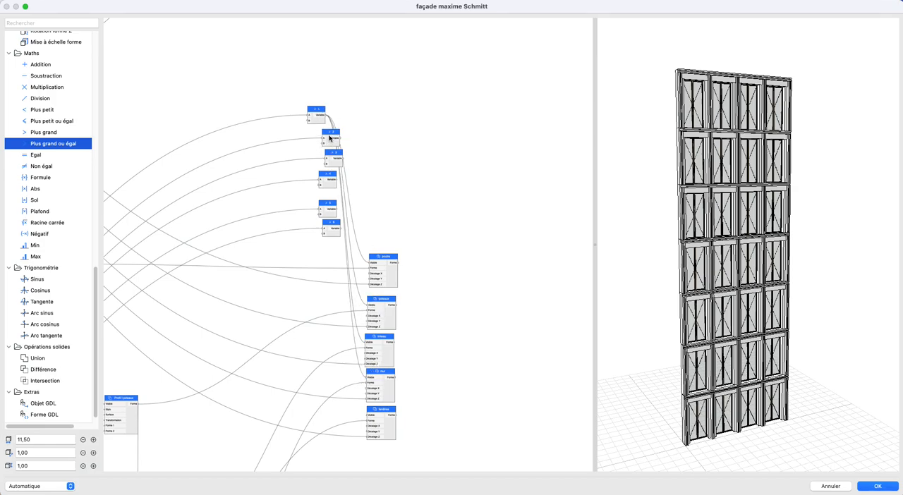
left_click_drag(332, 137, 368, 415)
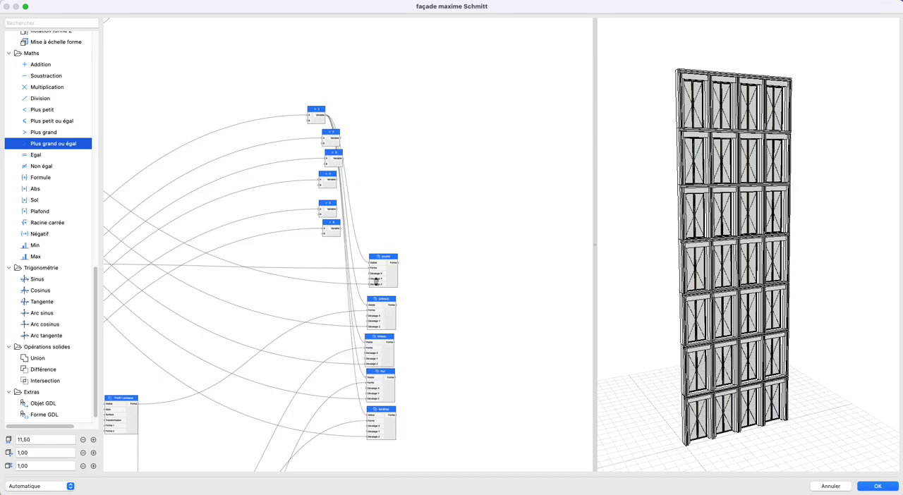
- Move comparison nodes 2 to 6 down to just above the R+2 output nodes
scroll(399, 247, "down", 3)
middle_click_drag(399, 247, 394, 171)
left_click_drag(311, 79, 380, 186)
left_click_drag(346, 94, 365, 372)
left_click_drag(344, 83, 361, 407)
left_click_drag(334, 71, 325, 169)
scroll(379, 247, "down", 3)
middle_click_drag(388, 236, 395, 72)
middle_click_drag(397, 204, 401, 68)
scroll(403, 120, "up", 3)
left_click_drag(387, 66, 369, 313)
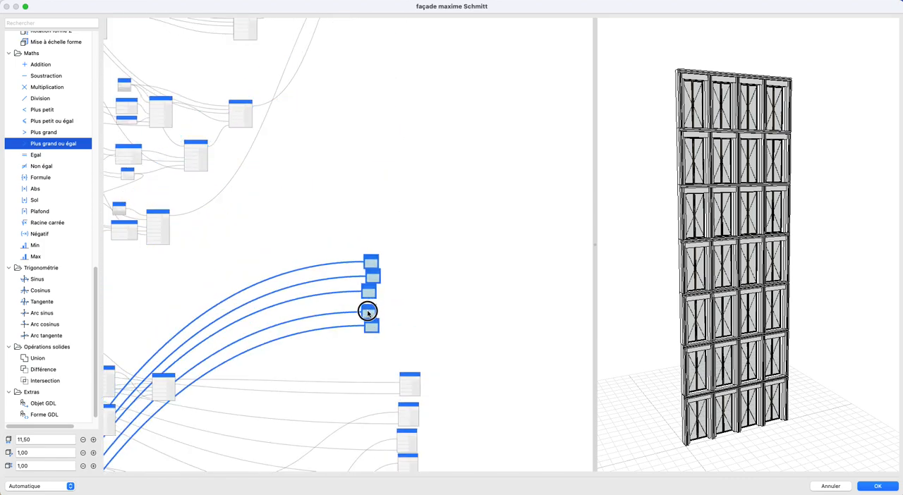
scroll(388, 383, "up", 3)
middle_click_drag(440, 290, 365, 205)
scroll(365, 205, "up", 2)
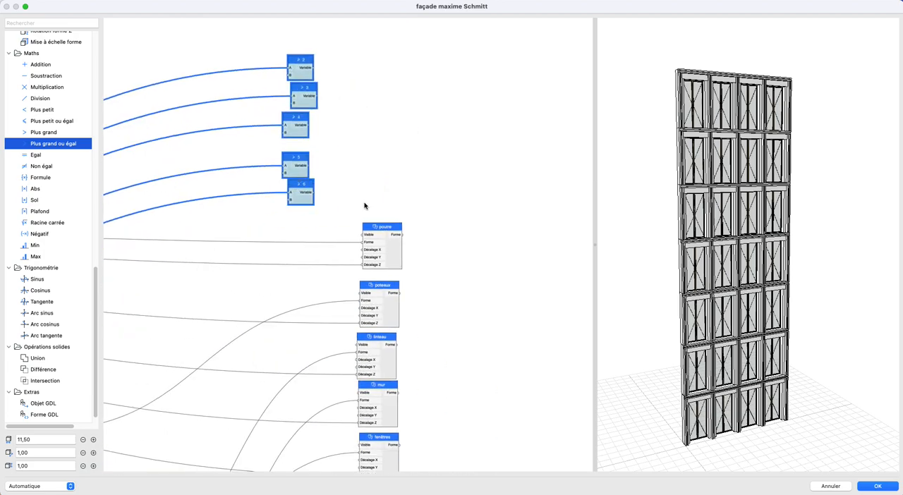
scroll(365, 205, "down", 3)
- Connect comparison node 2 to the Visible inputs of the five R+2 output nodes and place it beside the poutre node
left_click(429, 179)
left_click_drag(326, 105, 364, 235)
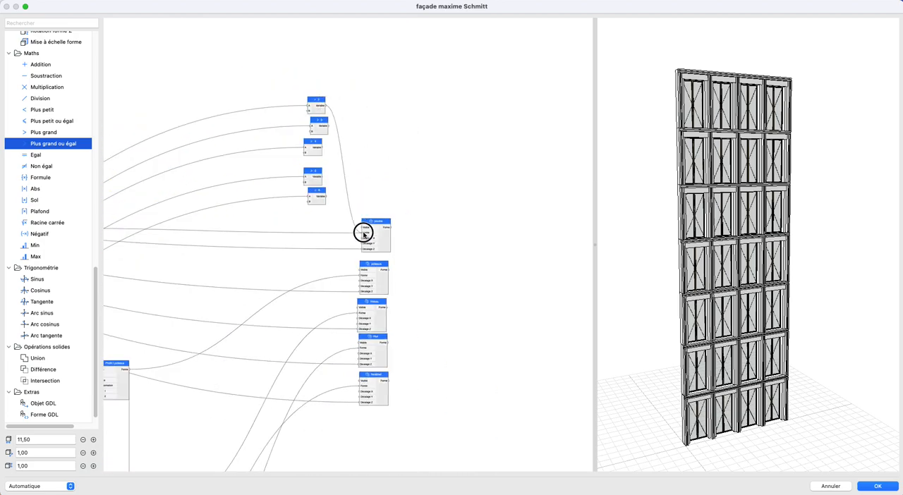
left_click_drag(326, 109, 363, 309)
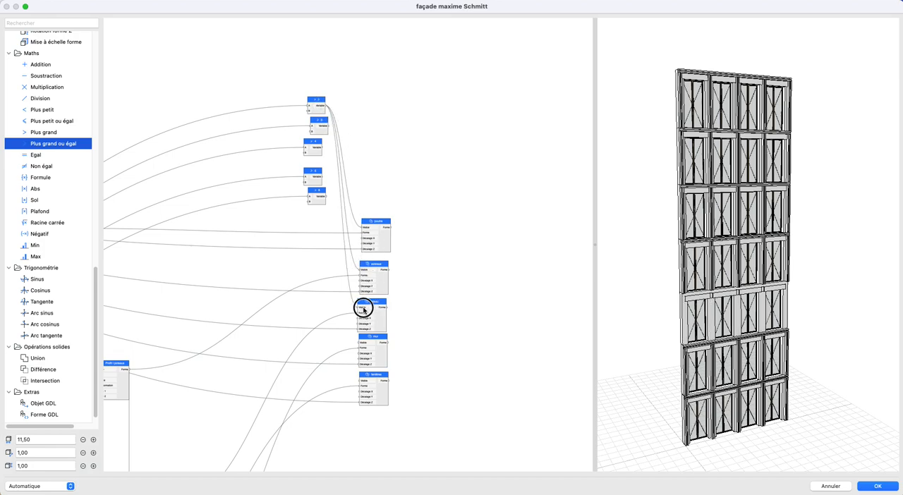
left_click_drag(324, 105, 360, 344)
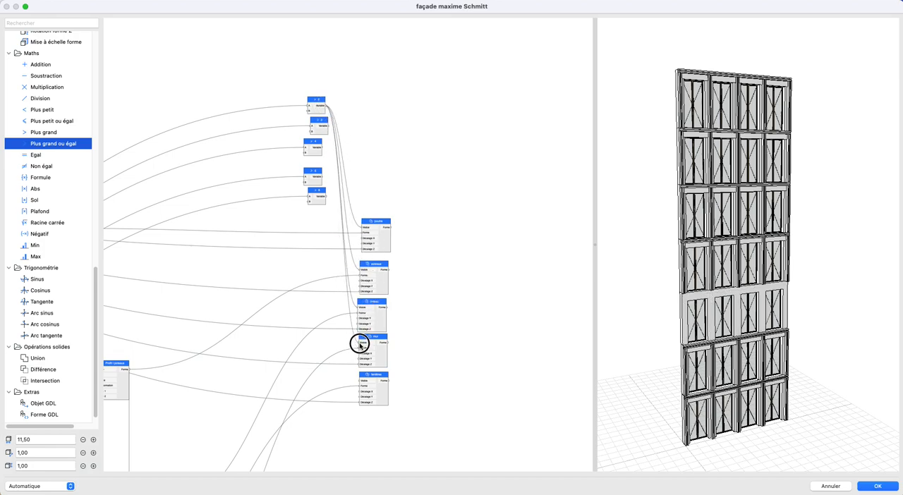
left_click_drag(325, 109, 359, 381)
left_click_drag(314, 113, 300, 231)
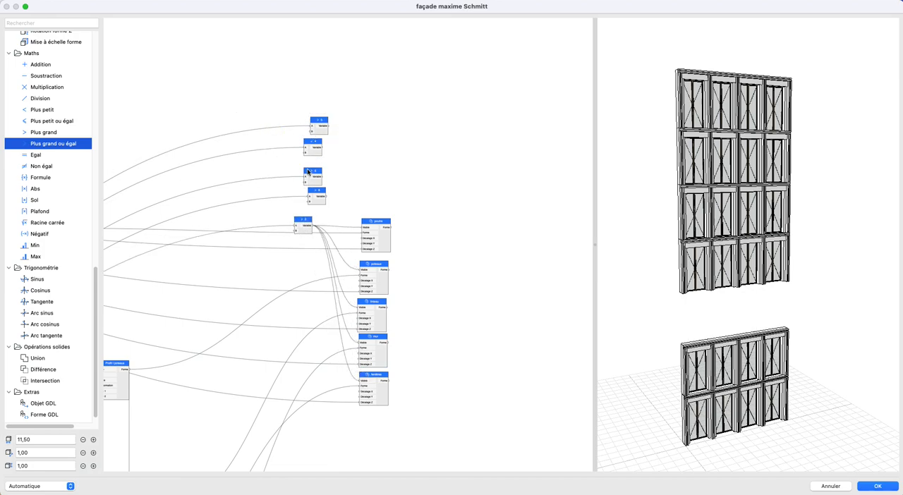
- Move comparison nodes 3 to 6 down to just above the R+3 output nodes
left_click_drag(339, 201, 338, 206)
scroll(338, 207, "down", 3)
middle_click_drag(340, 212, 331, 80)
left_click_drag(311, 64, 282, 457)
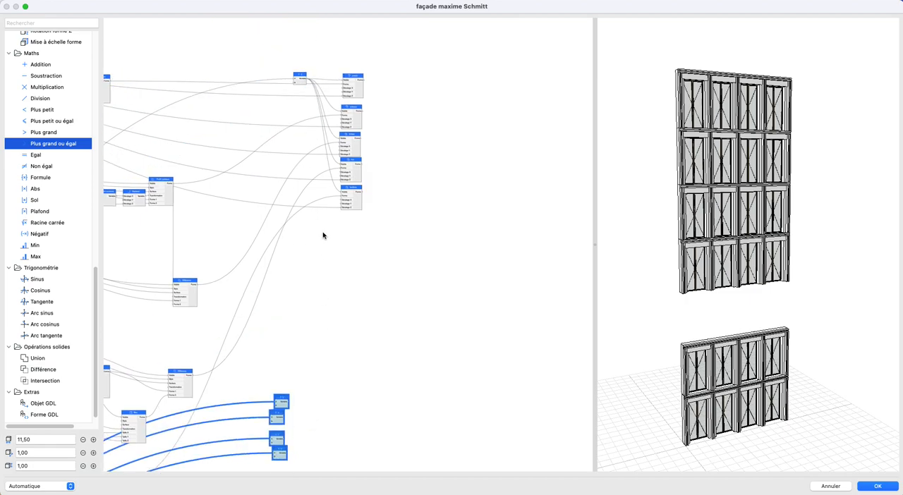
scroll(323, 233, "down", 5)
left_click_drag(297, 172, 279, 343)
scroll(344, 402, "up", 4)
middle_click_drag(344, 402, 340, 212)
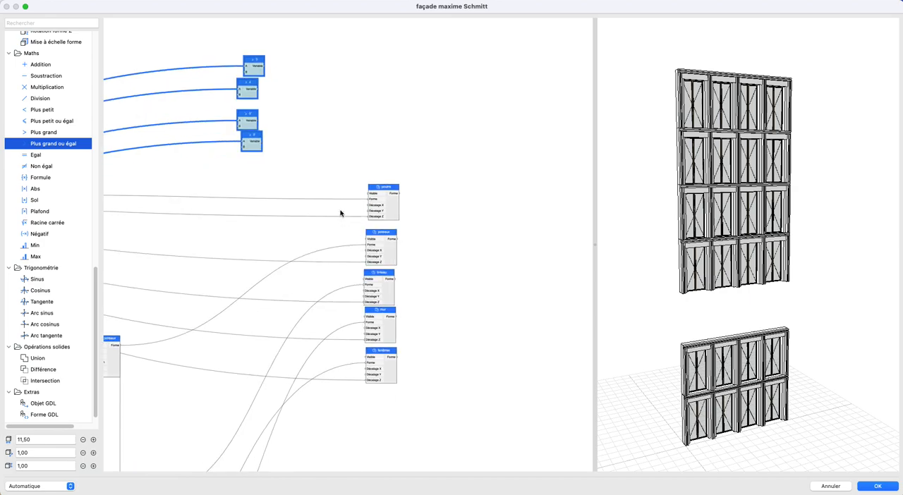
scroll(340, 213, "up", 1)
- Connect comparison node 3 to the Visible inputs of the five R+3 output nodes and place it beside the poutre node
left_click(275, 86)
left_click_drag(256, 52, 370, 240)
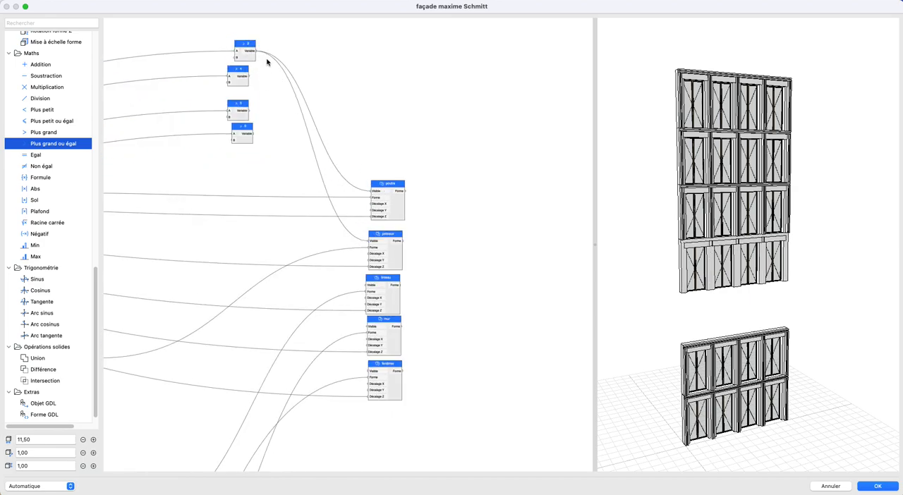
left_click_drag(322, 156, 368, 285)
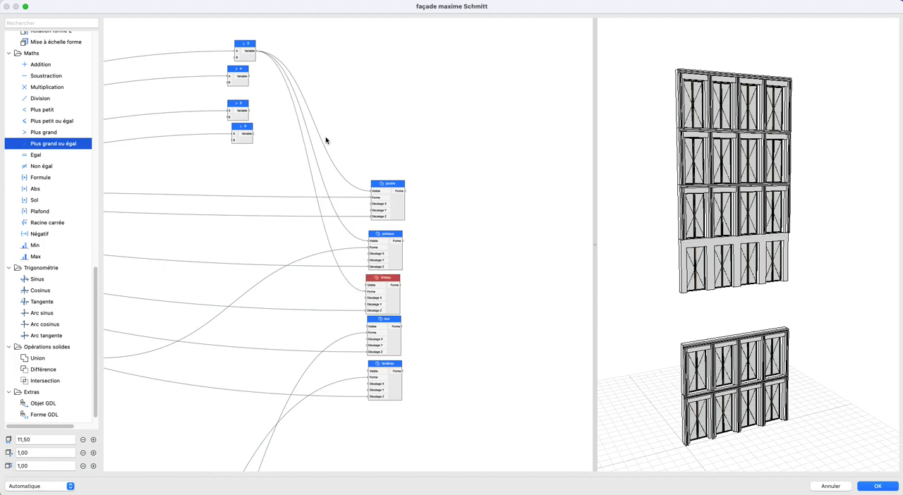
key("super+z")
left_click_drag(257, 51, 367, 287)
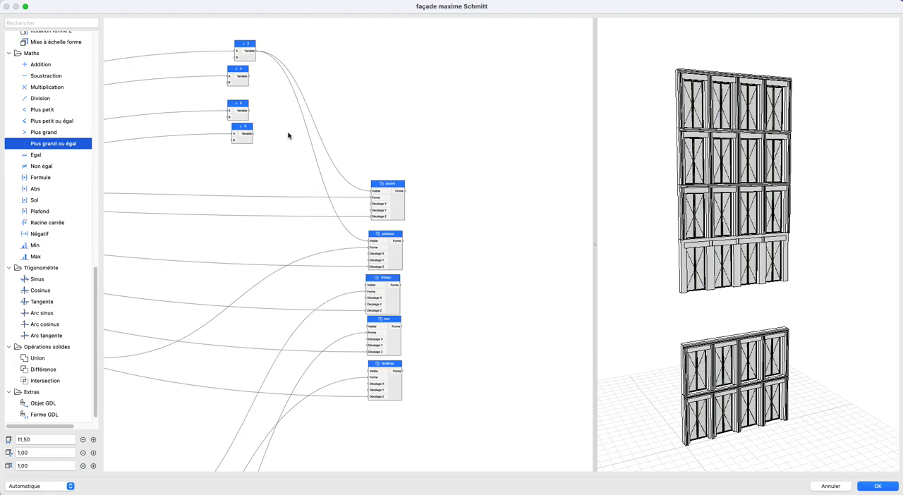
left_click_drag(280, 103, 369, 280)
left_click_drag(258, 54, 367, 286)
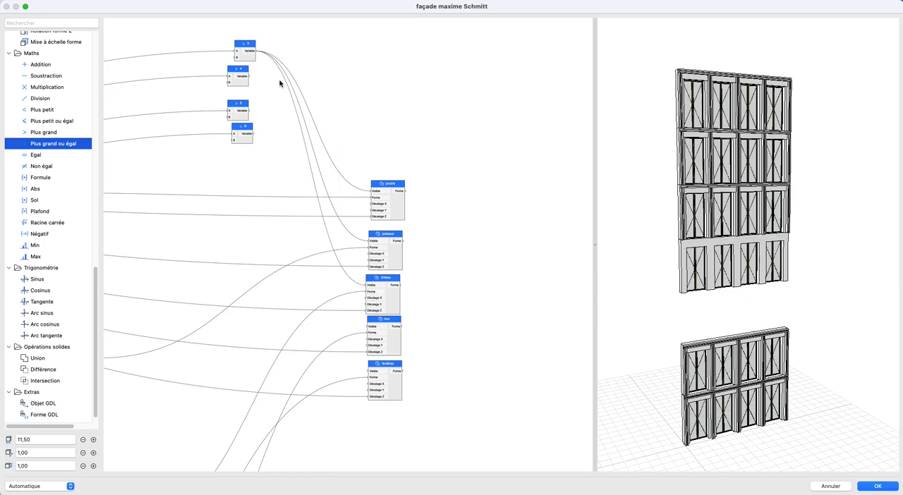
left_click_drag(258, 53, 367, 328)
left_click_drag(258, 54, 368, 372)
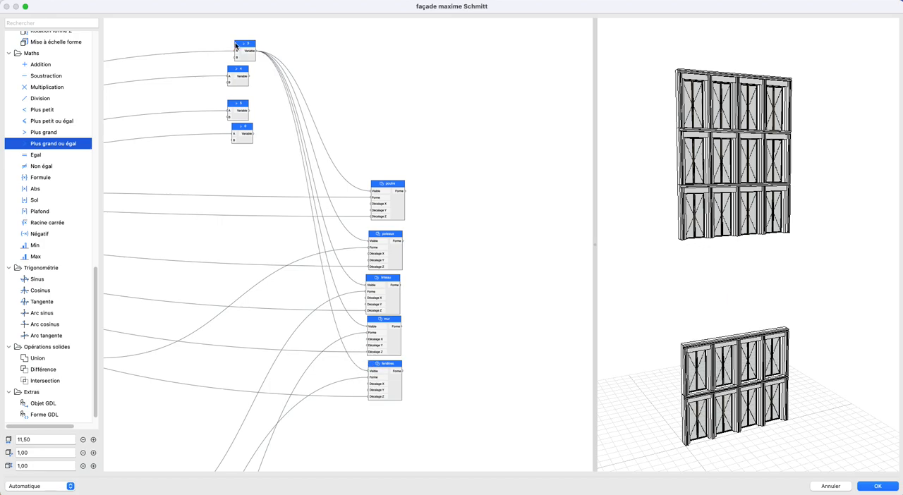
left_click_drag(246, 44, 258, 185)
- Move comparison nodes 4 to 6 down beside the R+4 output nodes
left_click_drag(191, 46, 259, 150)
scroll(250, 137, "down", 2)
scroll(254, 133, "down", 5)
middle_click_drag(258, 140, 264, 81)
left_click_drag(258, 76, 280, 396)
middle_click_drag(288, 371, 298, 135)
left_click_drag(293, 138, 275, 270)
scroll(306, 292, "up", 2)
scroll(305, 292, "up", 2)
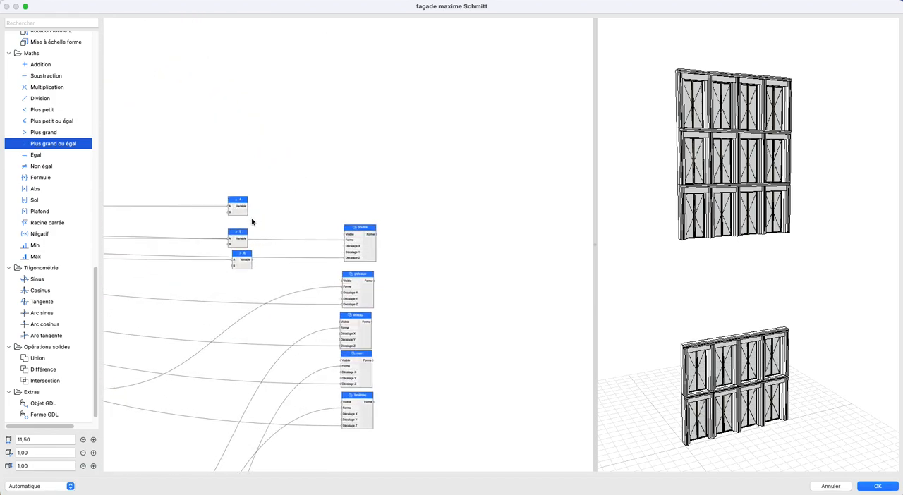
- Connect comparison node 4 to the Visible inputs of the R+4 poutre, poteaux, linteau, mur and fenêtres nodes
left_click_drag(251, 210, 335, 272)
left_click_drag(261, 218, 344, 280)
left_click_drag(249, 210, 339, 322)
left_click_drag(252, 214, 340, 360)
left_click_drag(248, 210, 342, 403)
- Move comparison nodes 5 and 6 down to just above the R+5 output nodes
scroll(303, 258, "down", 3)
scroll(329, 128, "down", 5)
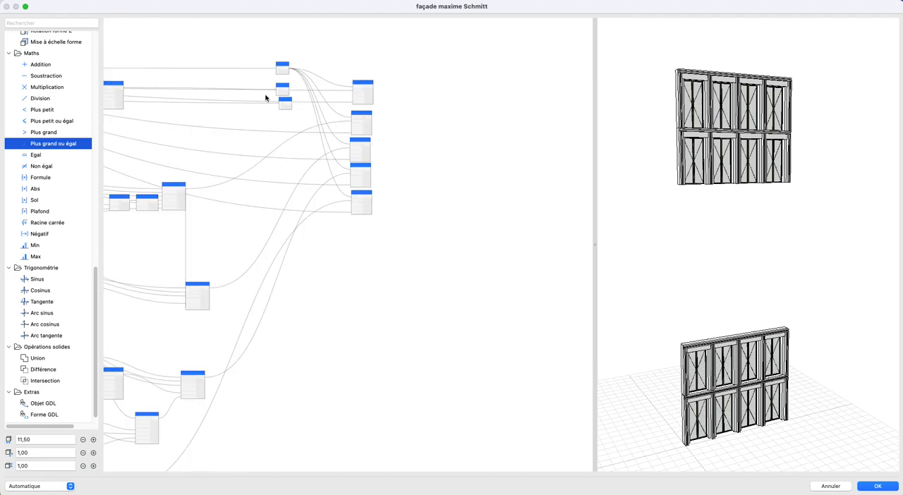
left_click_drag(293, 114, 297, 445)
middle_click_drag(309, 446, 306, 165)
left_click_drag(293, 161, 296, 272)
scroll(340, 348, "up", 5)
middle_click_drag(322, 244, 299, 98)
- Connect comparison node 5 to the Visible inputs of the five R+5 output nodes and move nodes 5 and 6 beside the poutre node
left_click_drag(260, 67, 348, 194)
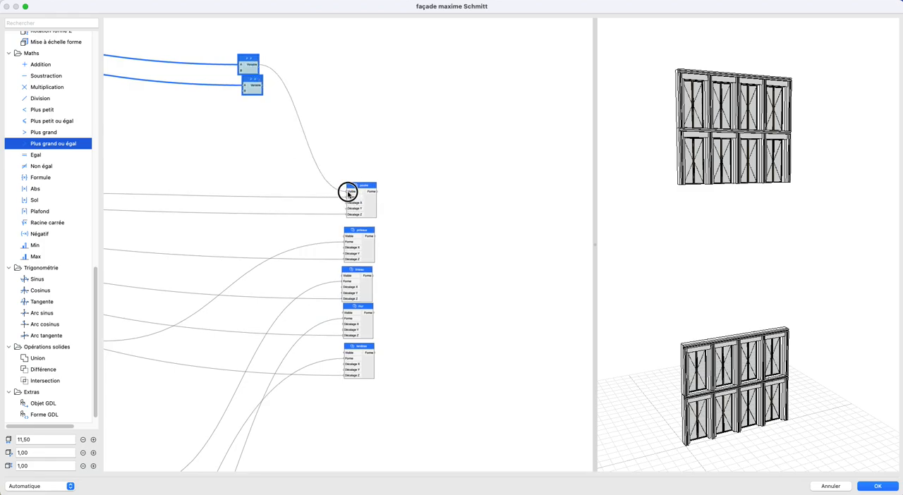
left_click_drag(266, 72, 345, 236)
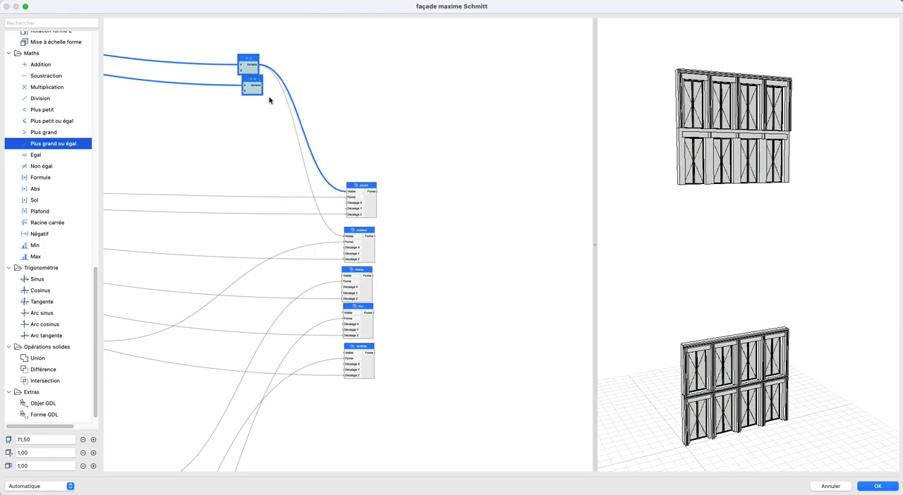
left_click_drag(262, 69, 342, 275)
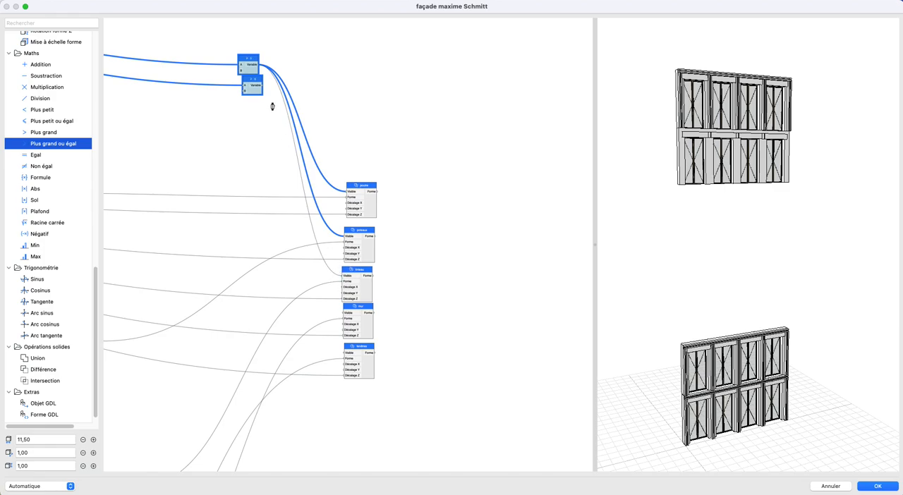
left_click_drag(306, 168, 344, 311)
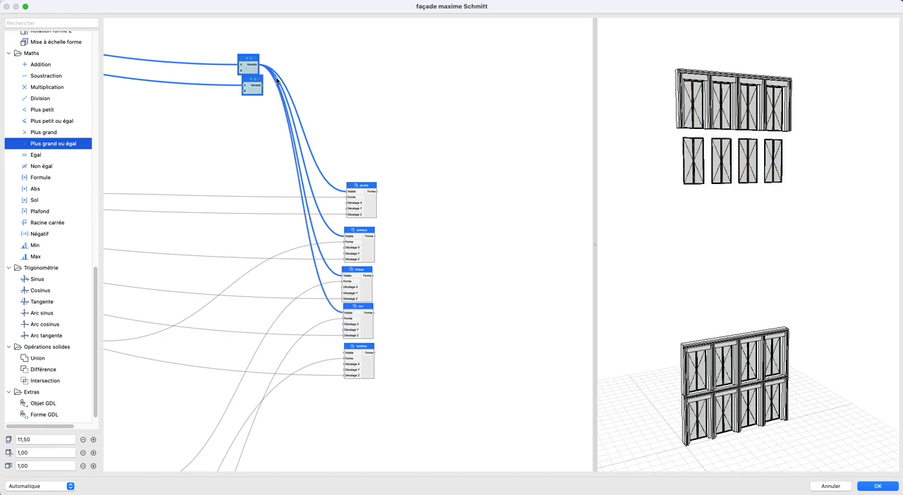
left_click_drag(321, 262, 344, 351)
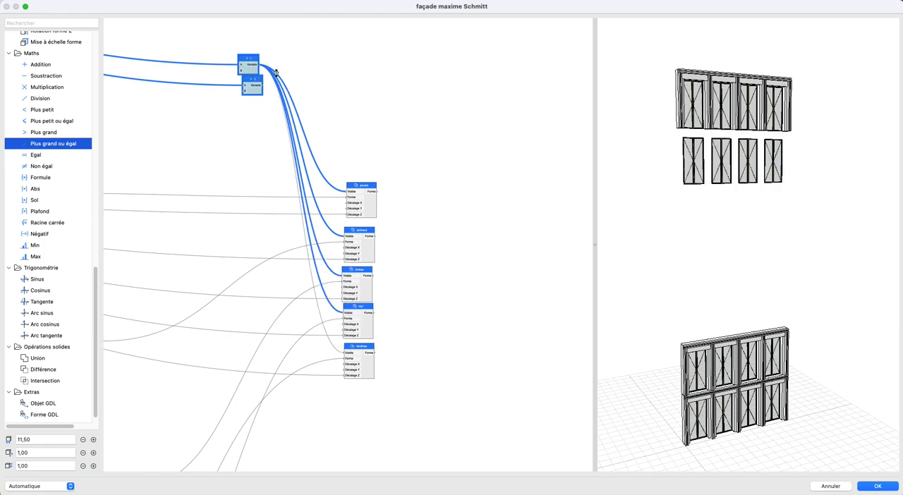
left_click_drag(250, 67, 256, 171)
left_click(288, 125)
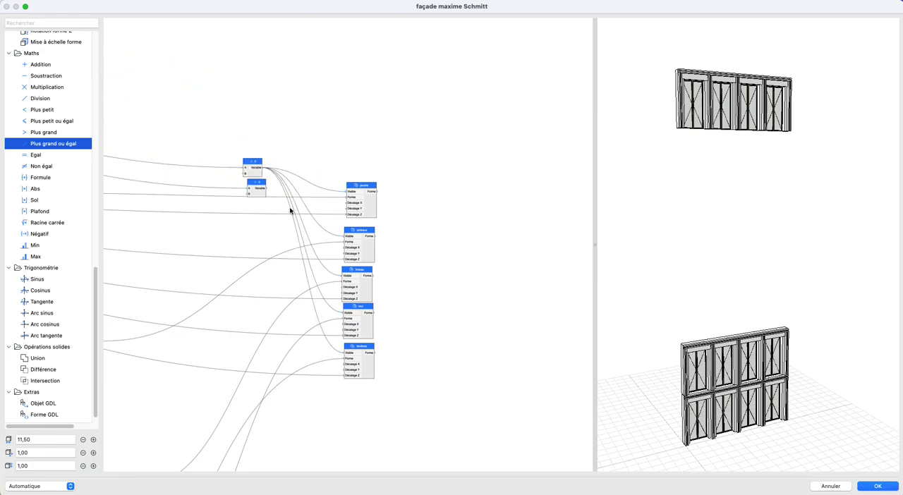
- Move comparison node 6 down beside the R+6 poutre node
scroll(290, 211, "down", 2)
middle_click_drag(290, 211, 289, 90)
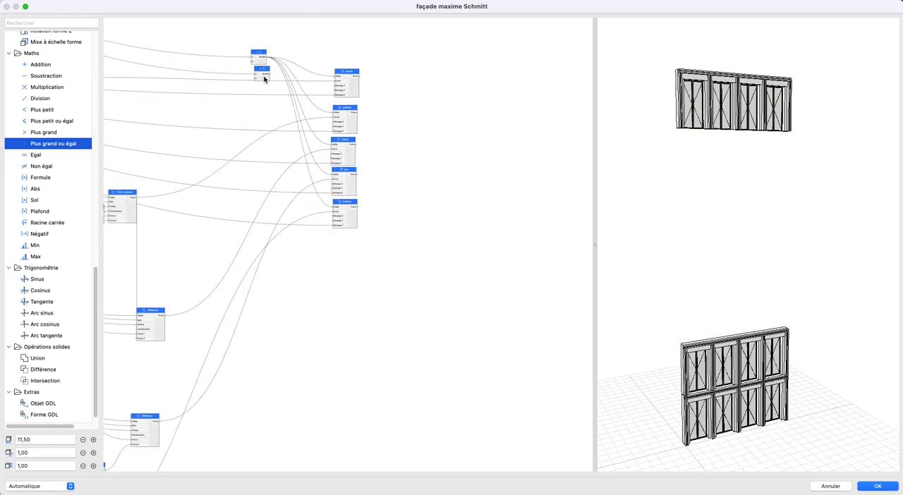
left_click_drag(267, 73, 276, 400)
middle_click_drag(299, 405, 298, 117)
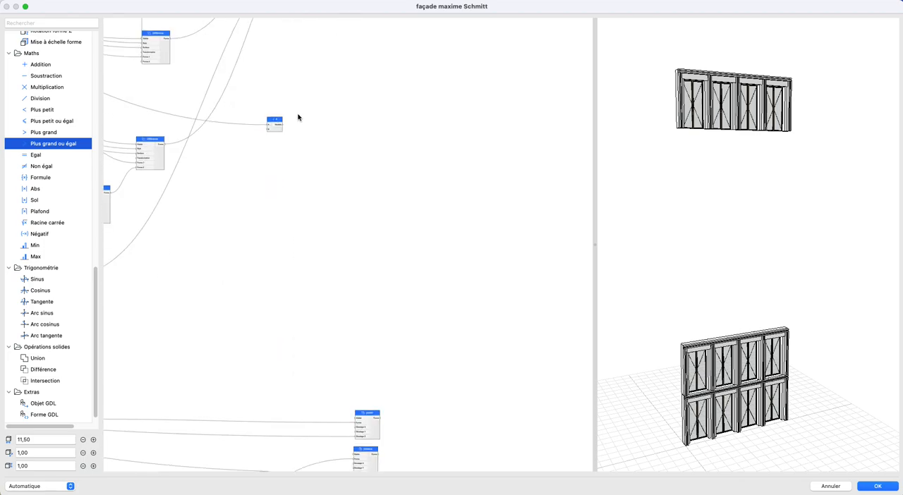
left_click_drag(278, 126, 301, 418)
scroll(332, 221, "down", 5)
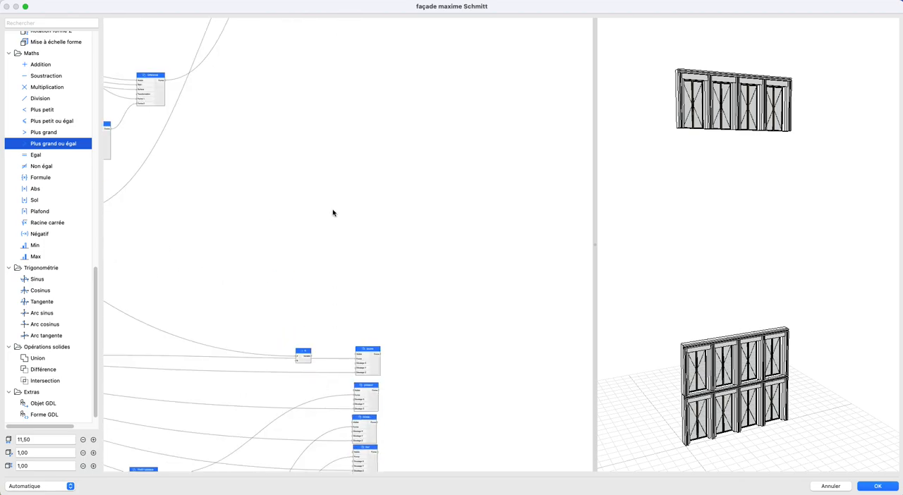
- Connect comparison node 6 to the Visible inputs of the R+6 poutre, poteaux, linteau, mur and fenêtres nodes
scroll(360, 259, "up", 2)
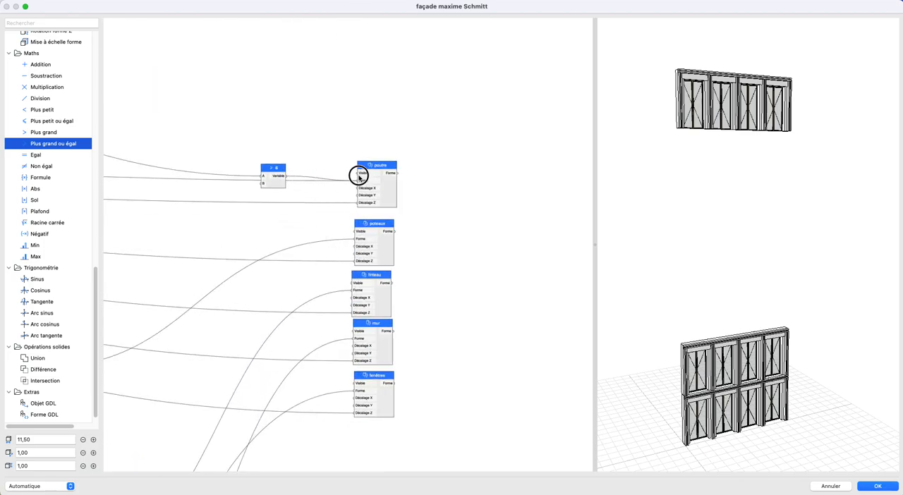
left_click_drag(274, 177, 357, 231)
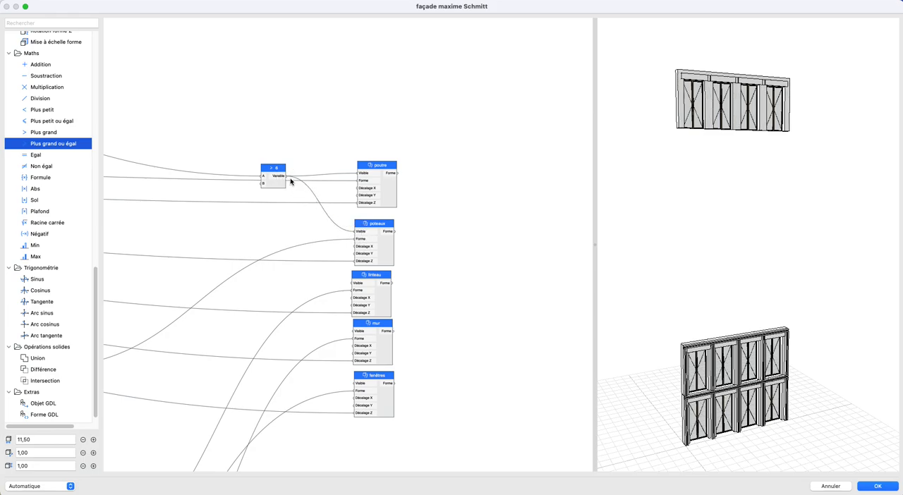
left_click_drag(355, 286, 353, 285)
left_click_drag(285, 178, 356, 331)
left_click_drag(285, 177, 355, 383)
- Set Nombre de niveaux (0-6) to 0 to test the ground-floor-only façade
scroll(390, 305, "down", 15)
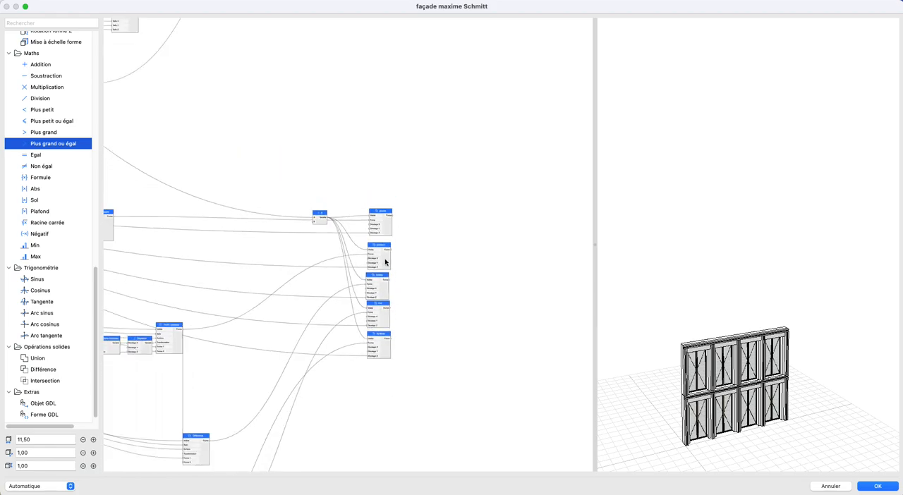
scroll(289, 216, "down", 4)
middle_click_drag(289, 216, 558, 396)
middle_click_drag(332, 80, 338, 275)
scroll(304, 194, "up", 5)
scroll(278, 282, "up", 10)
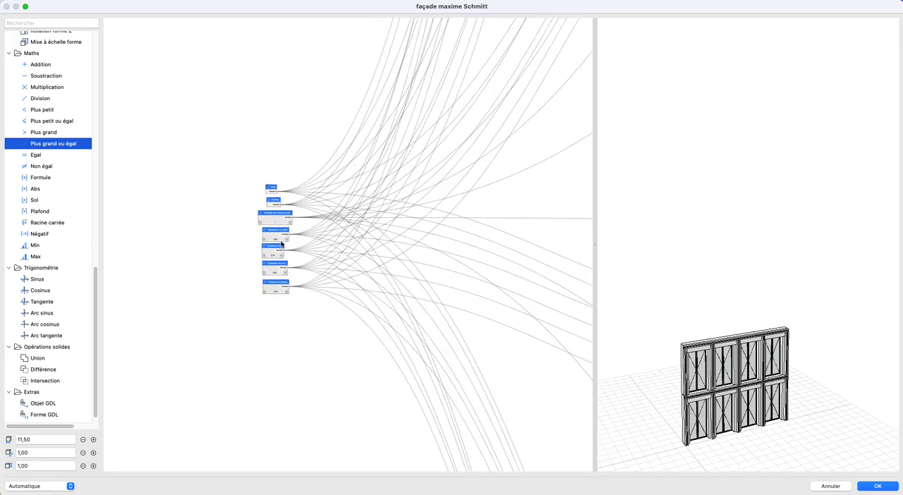
scroll(284, 221, "up", 3)
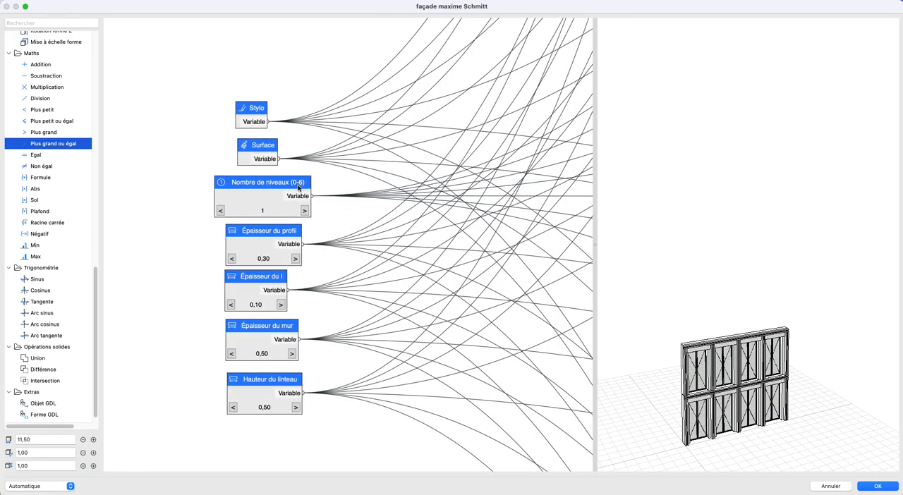
scroll(298, 187, "up", 2)
left_click(204, 216)
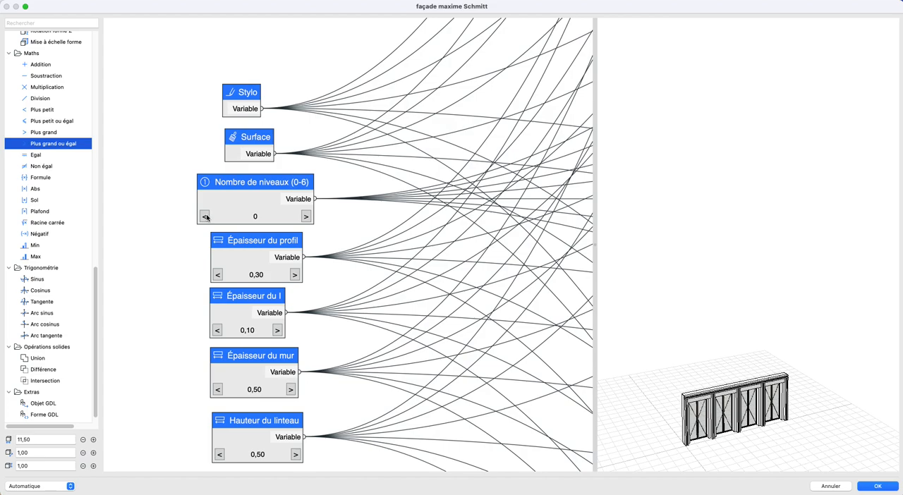
- Raise Nombre de niveaux (0-6) one level at a time from 0 to 6
left_click(306, 217)
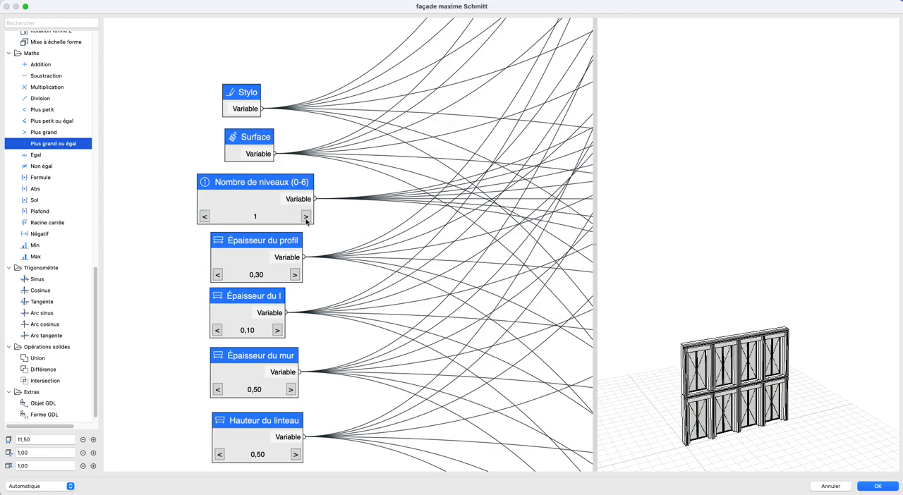
left_click(306, 217)
left_click(306, 217)
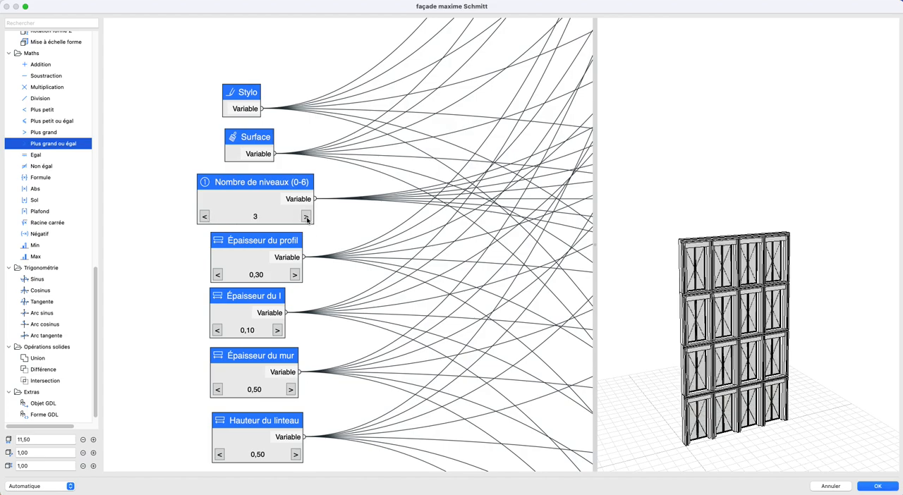
left_click(306, 218)
left_click(306, 218)
left_click(306, 217)
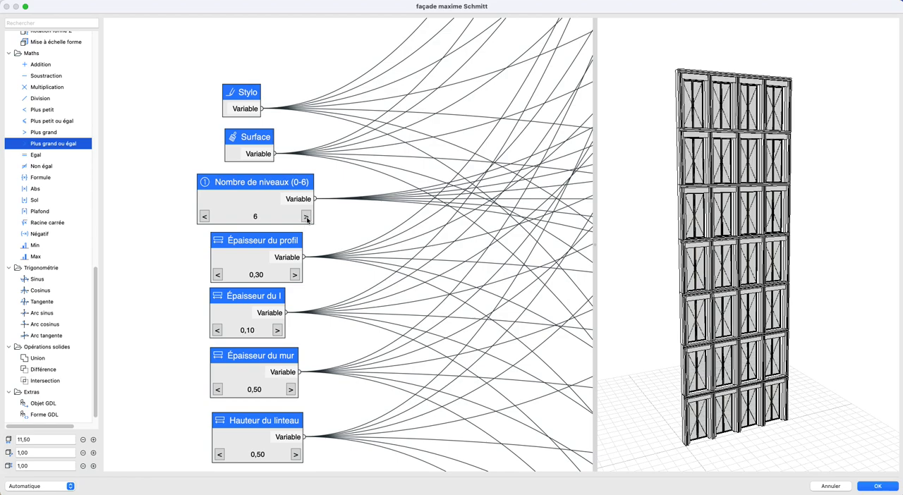
- Set Créer paramètre to Vrai on the ground-floor level height node and name the parameter R+0 Hauteur du niveau
scroll(298, 250, "down", 10)
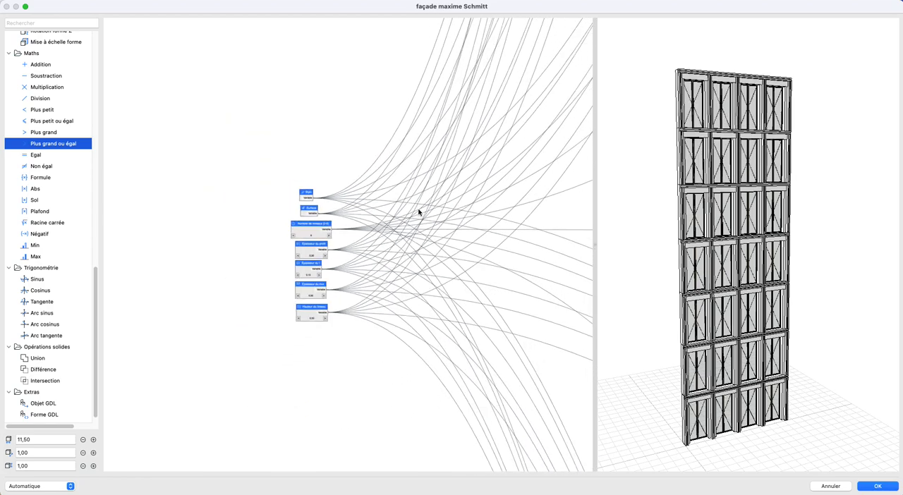
scroll(278, 290, "down", 10)
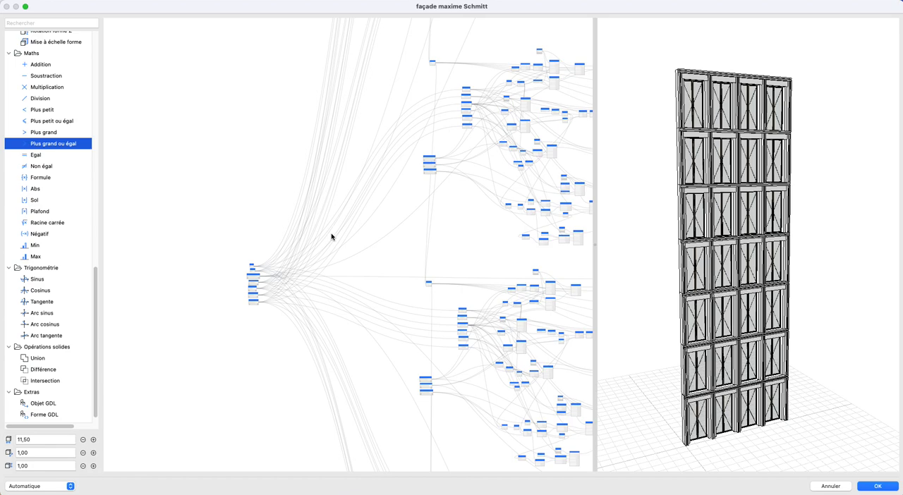
middle_click_drag(309, 285, 237, 376)
mouse_move(330, 161)
middle_mouse_down()
mouse_move(294, 286)
mouse_move(297, 336)
middle_mouse_up()
middle_click_drag(287, 146, 252, 431)
middle_click_drag(234, 401, 296, 228)
middle_click_drag(361, 116, 243, 430)
scroll(258, 176, "up", 3)
scroll(257, 179, "up", 10)
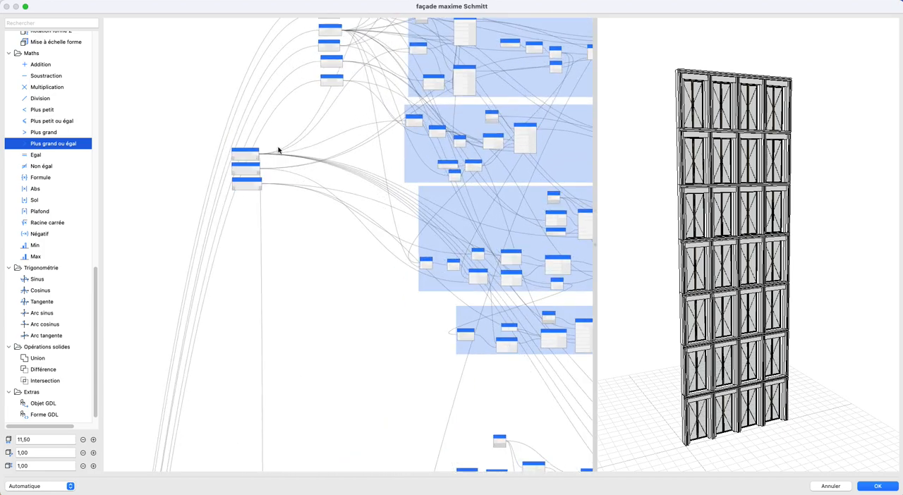
double_click(238, 151)
left_click(463, 134)
left_click(464, 121)
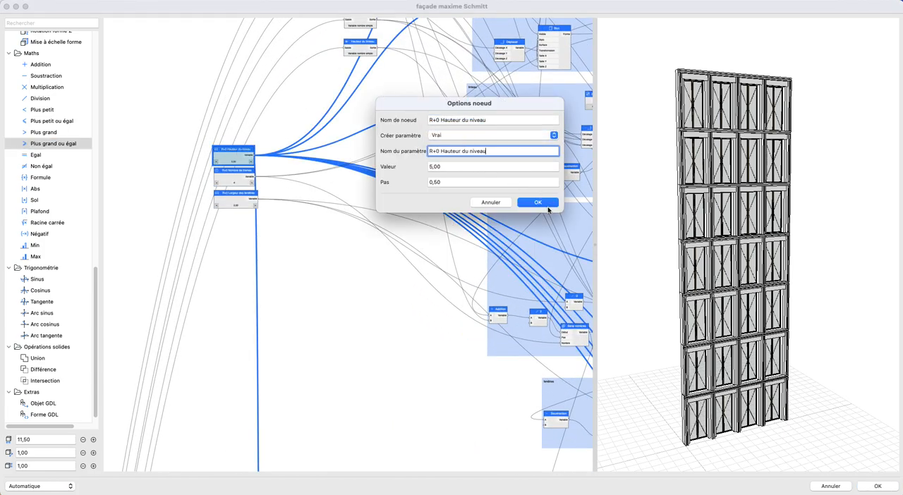
left_click(521, 203)
- Set Créer paramètre to Vrai on the R+0 Nombre de trames node and name the parameter after the node
double_click(241, 179)
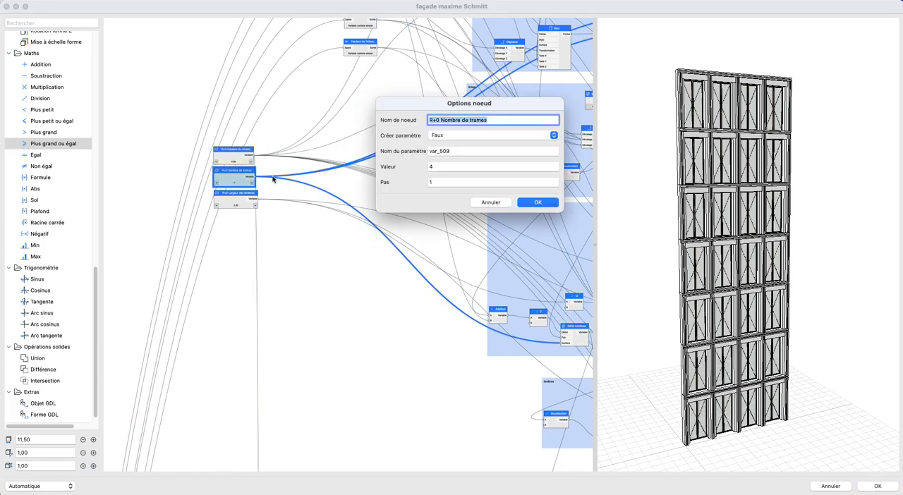
left_click(447, 136)
left_click(453, 118)
left_click(454, 134)
left_click(454, 124)
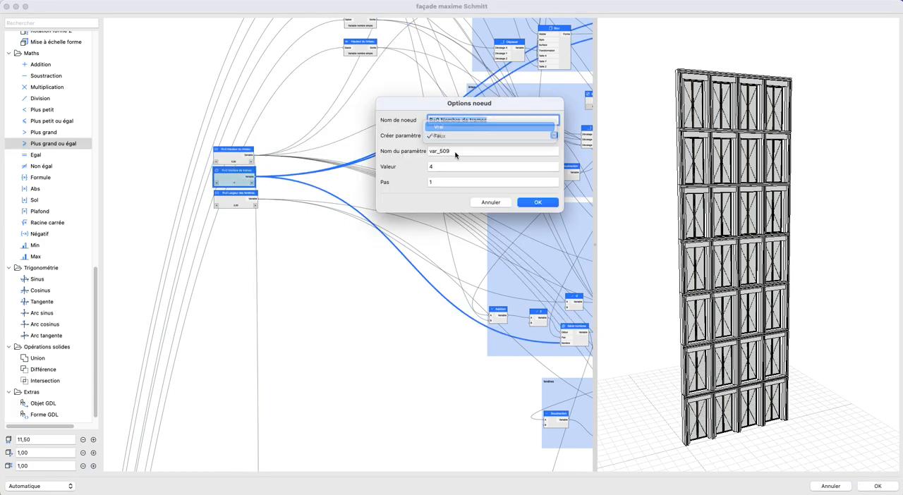
left_click(533, 202)
- Set Créer paramètre to Vrai on the ground-floor window width node and name the parameter R+0 Largeur des fenêtres
double_click(240, 197)
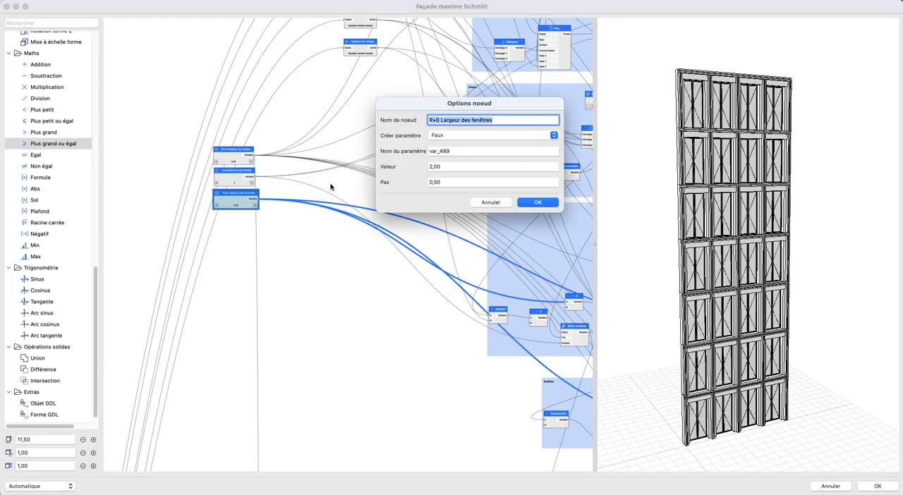
left_click(440, 136)
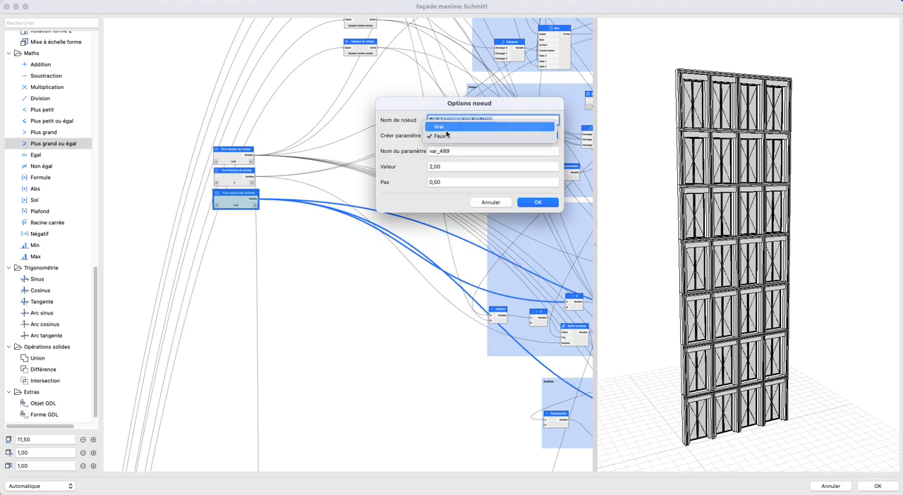
left_click(538, 201)
- Set Créer paramètre to Vrai on the R+1 Hauteur du niveau, Nombre de trames and Largeur des fenêtres nodes, naming each parameter after its node
scroll(278, 240, "down", 10)
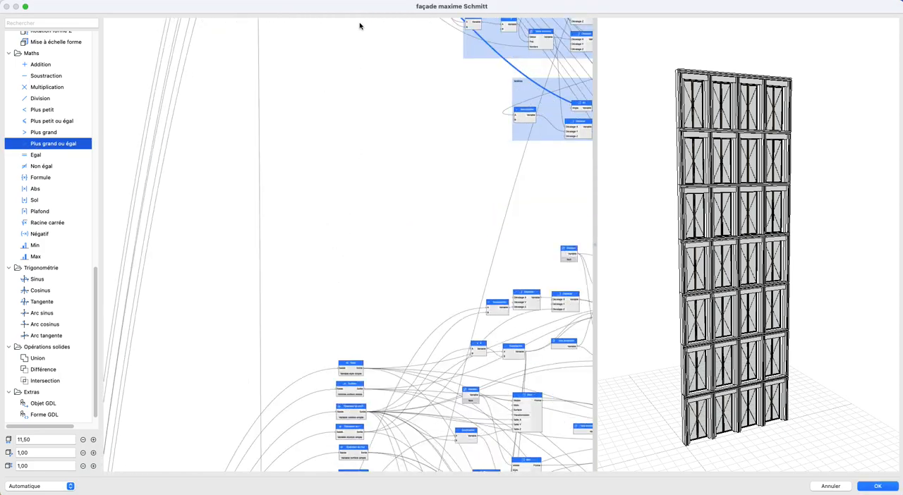
scroll(272, 221, "down", 5)
double_click(283, 209)
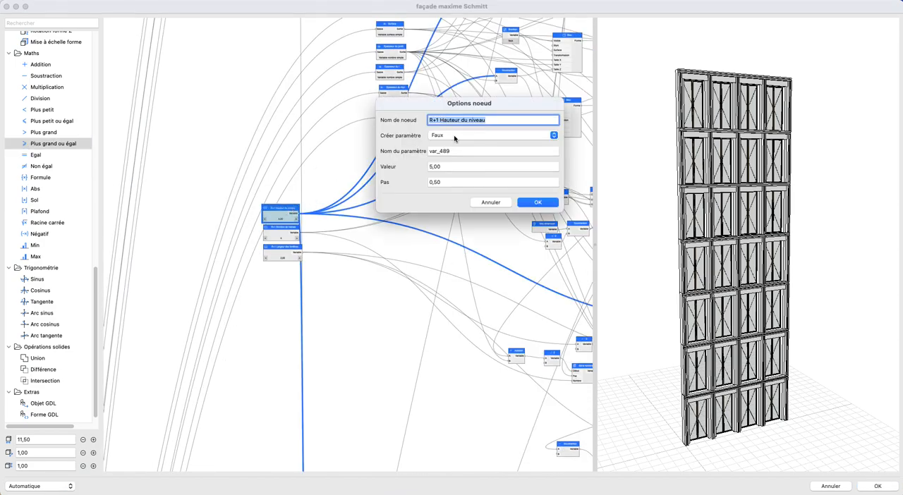
left_click(537, 202)
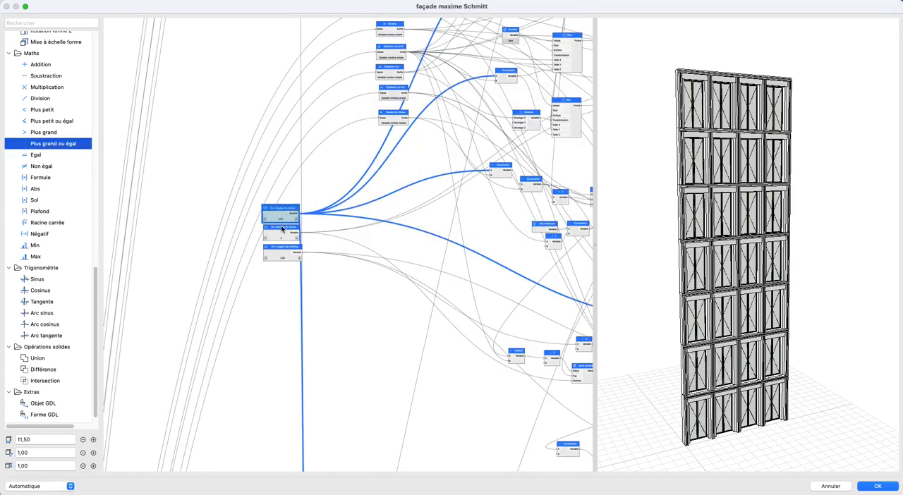
double_click(281, 229)
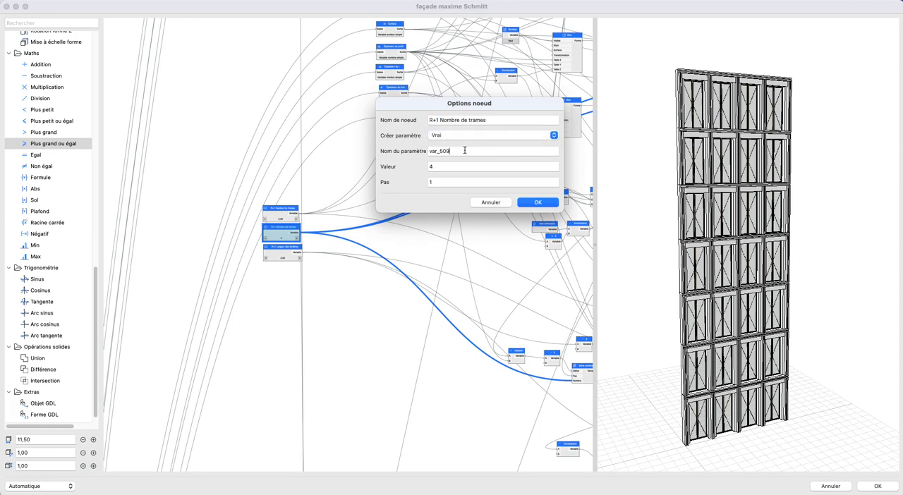
left_click(533, 202)
double_click(285, 249)
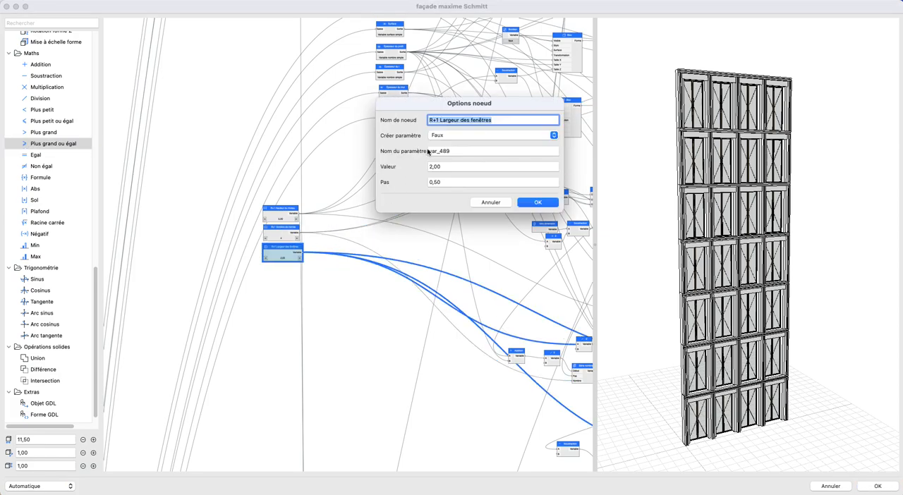
left_click(536, 202)
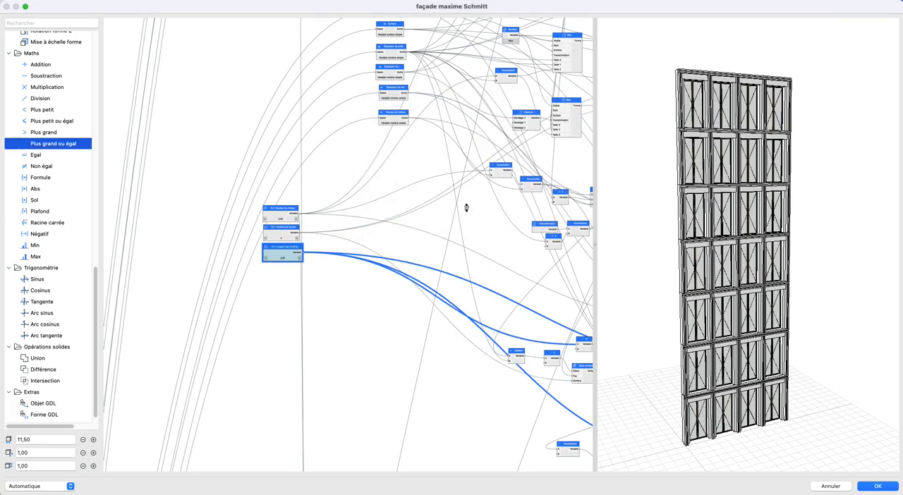
- Set Créer paramètre to Vrai on the R+2 Hauteur du niveau node and name the parameter after the node
scroll(252, 282, "down", 10)
scroll(292, 127, "up", 10)
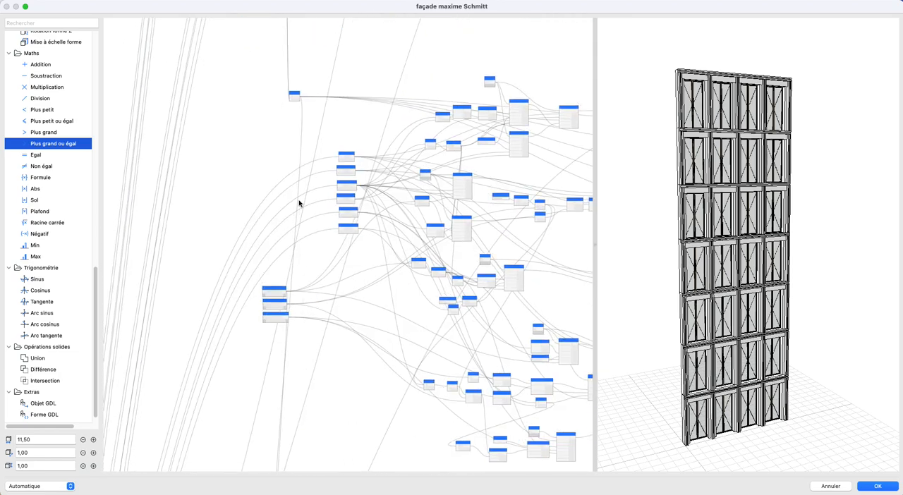
double_click(292, 139)
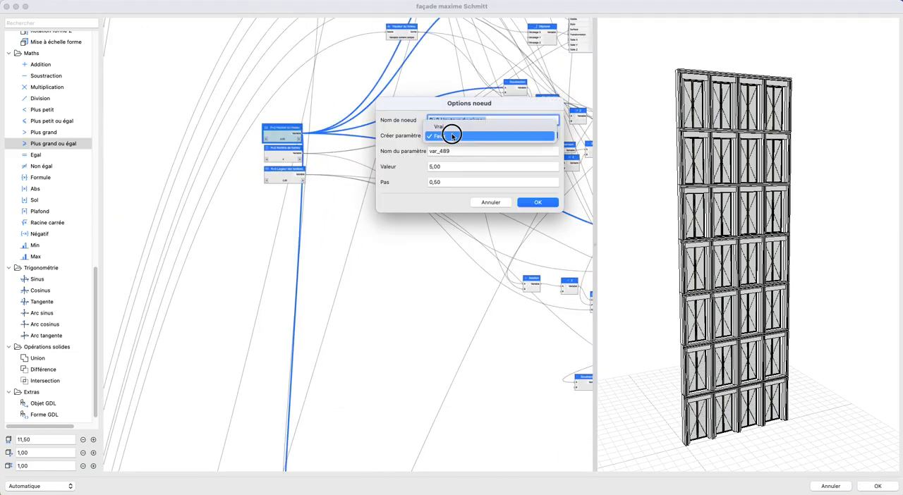
left_click(538, 201)
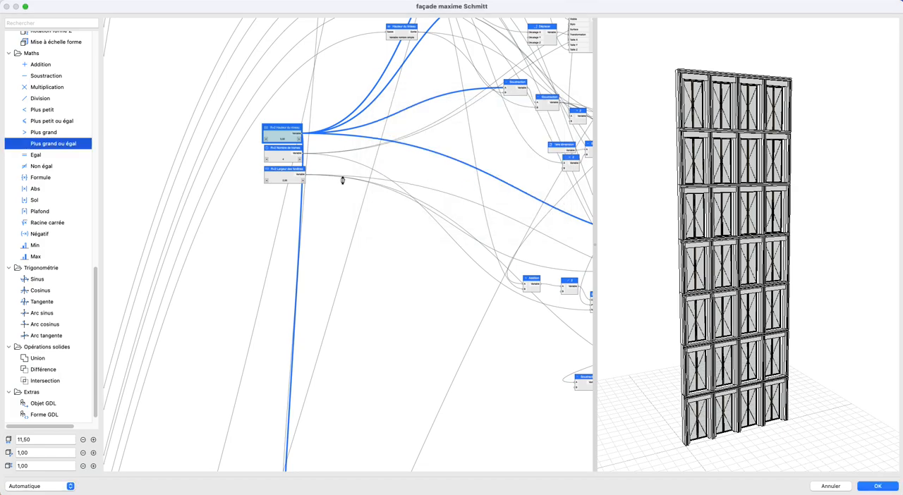
- Set Créer paramètre to Vrai on the R+2 Nombre de trames and Largeur des fenêtres nodes, naming each parameter after its node
double_click(289, 161)
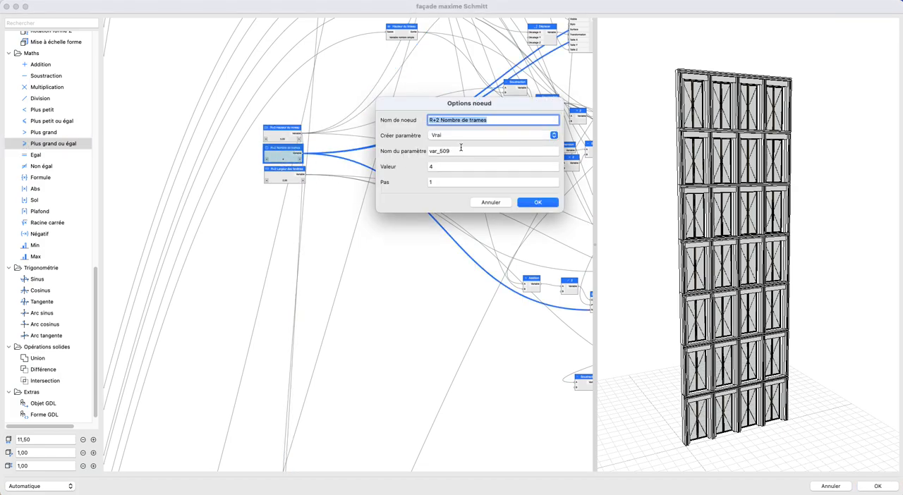
left_click(461, 150)
left_click(538, 202)
double_click(285, 177)
key("super+c")
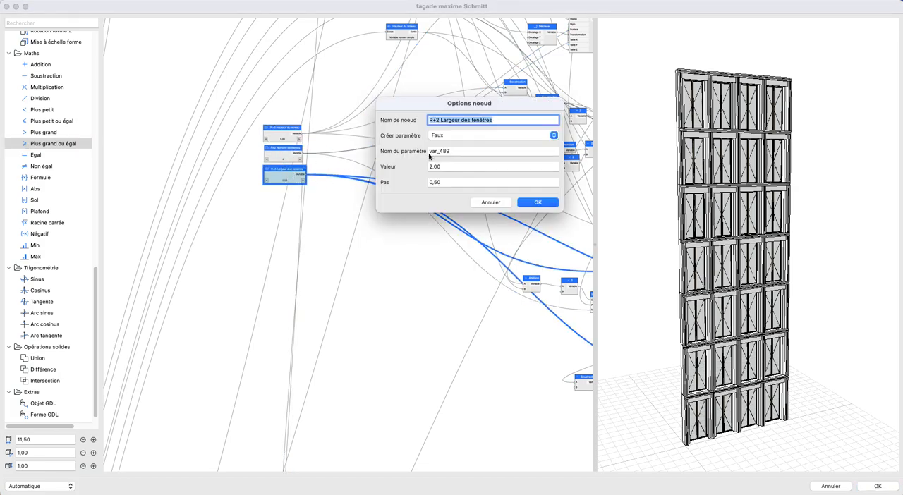
left_click(452, 136)
left_click(452, 126)
double_click(492, 152)
key("super+v")
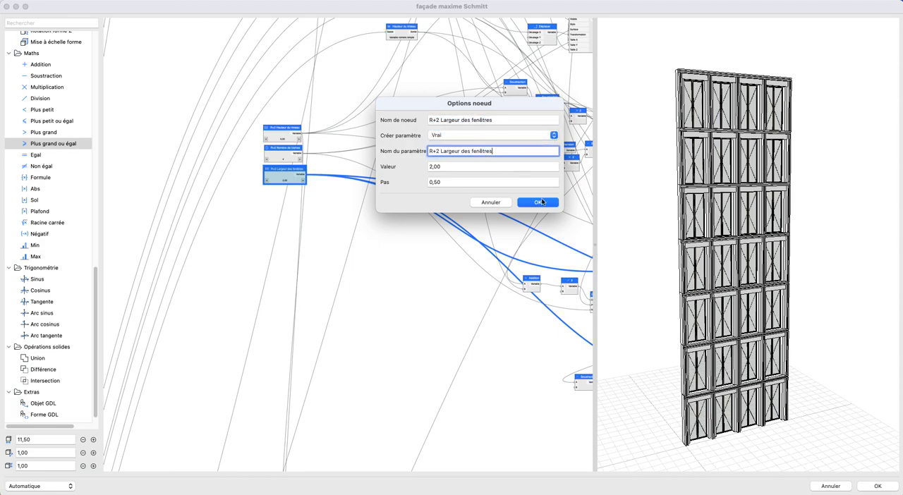
left_click(538, 202)
- Test the R+2 Nombre de trames node by varying its value and returning it to 4
left_click(268, 220)
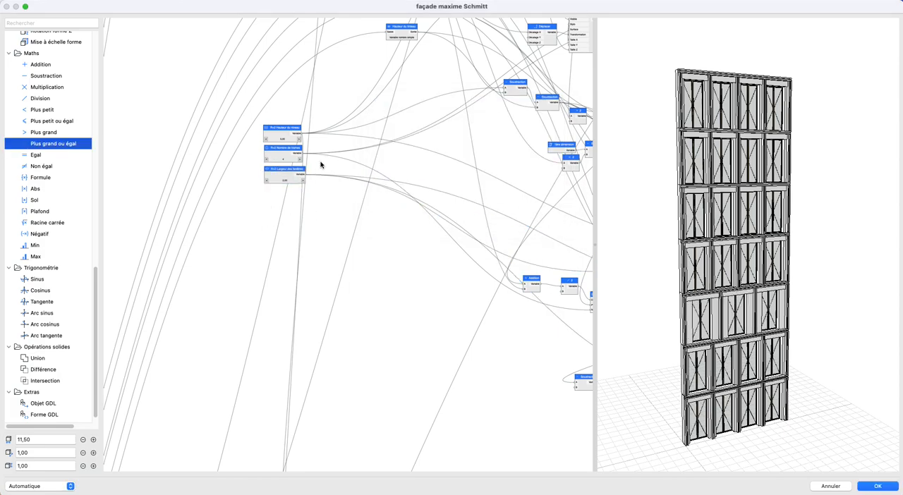
left_click(301, 161)
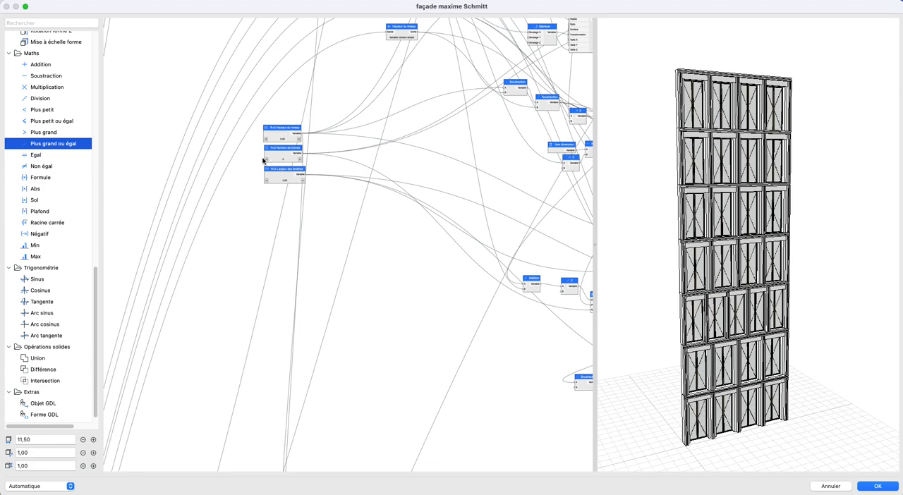
left_click(266, 160)
- Set Créer paramètre to Vrai on the R+3 Hauteur du niveau node and name the parameter after the node
scroll(349, 370, "down", 3)
middle_click_drag(343, 449, 347, 191)
scroll(313, 300, "up", 1)
scroll(340, 388, "up", 1)
middle_click_drag(341, 389, 335, 135)
scroll(280, 303, "up", 4)
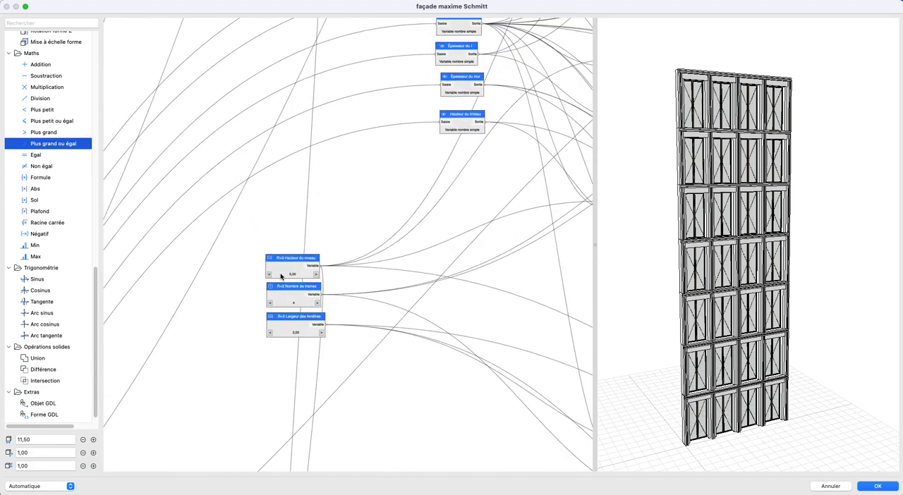
double_click(280, 276)
key("super+c")
left_click(464, 136)
left_click(464, 128)
double_click(461, 150)
key("super+v")
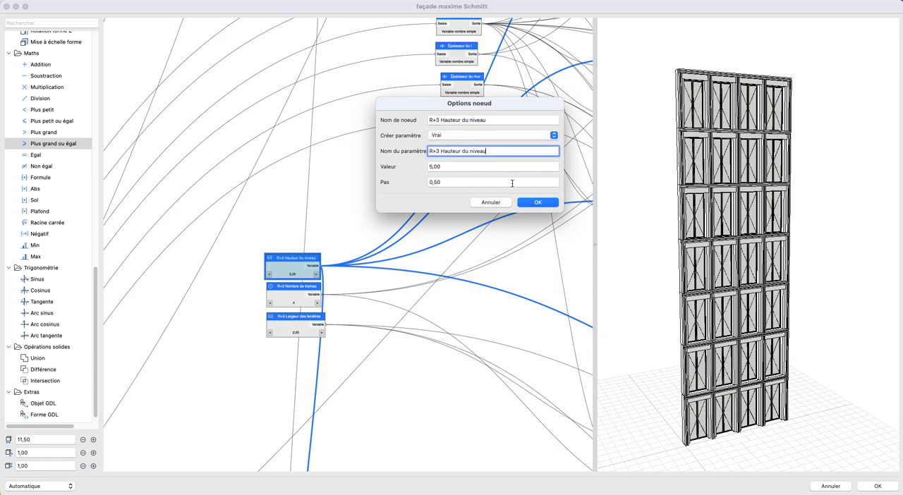
left_click(540, 203)
- Set Créer paramètre to Vrai on the R+3 Nombre de trames node and name the parameter after the node
double_click(291, 310)
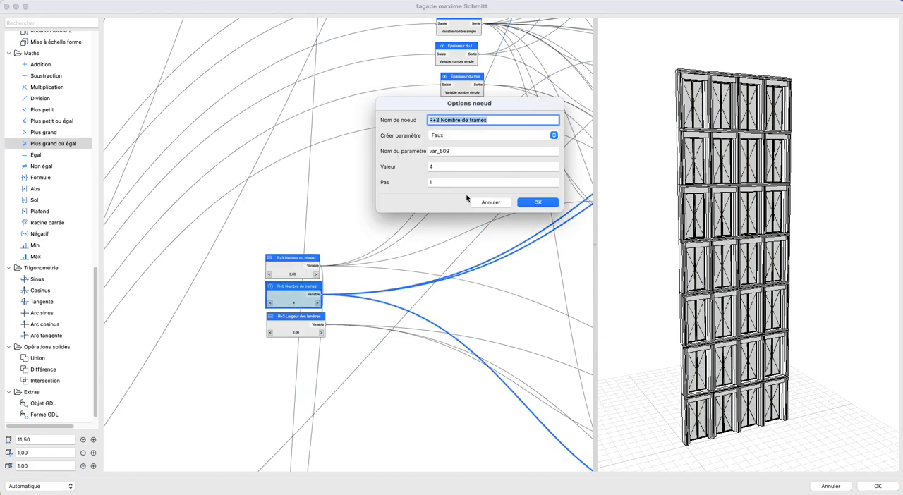
left_click(463, 136)
left_click(464, 127)
double_click(462, 150)
type("R+3 Nombre de trames")
left_click(540, 202)
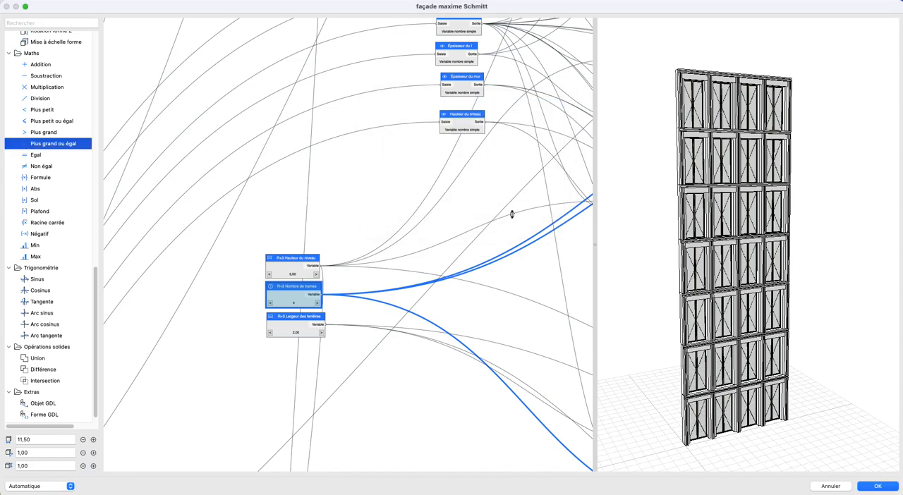
- Set Créer paramètre to Vrai on the R+3 Largeur des fenêtres node and name the parameter after the node
double_click(295, 321)
left_click(463, 136)
left_click(451, 127)
double_click(461, 151)
left_click(537, 202)
- Set Créer paramètre to Vrai on the R+4 Hauteur du niveau node and name the parameter after the node
scroll(395, 232, "down", 10)
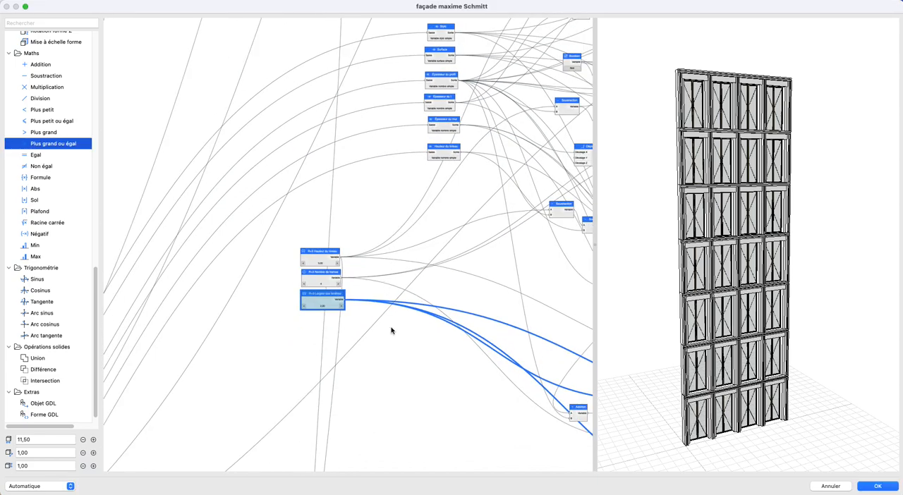
scroll(351, 232, "up", 10)
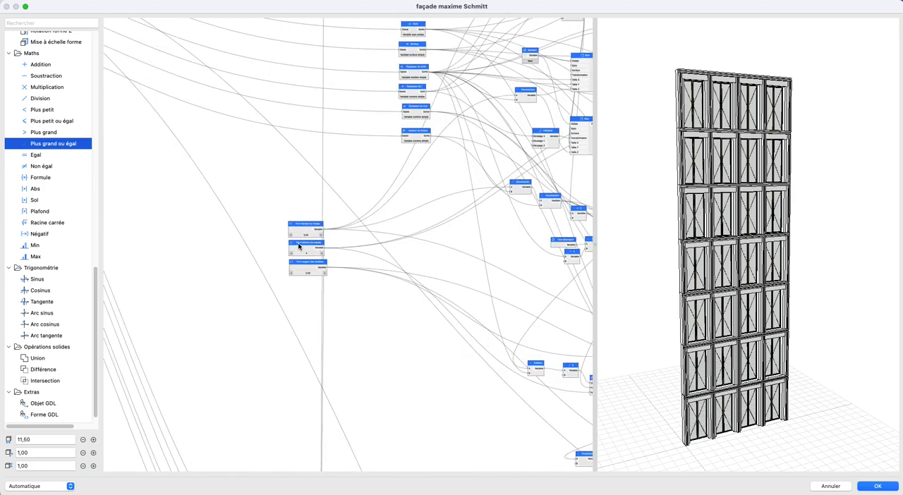
double_click(304, 231)
key("super+c")
left_click(444, 137)
left_click(449, 130)
double_click(455, 151)
key("super+v")
left_click(531, 202)
- Set Créer paramètre to Vrai on the R+4 Nombre de trames node and name the parameter after the node
double_click(314, 254)
key("super+c")
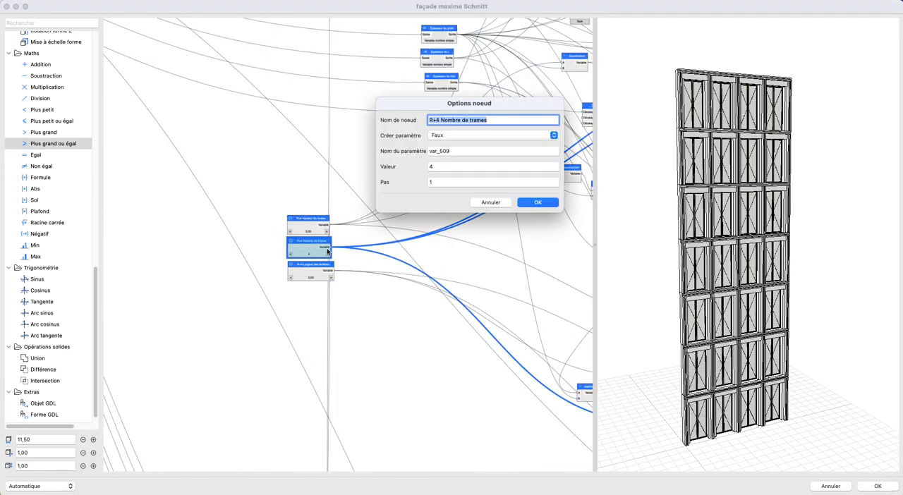
left_click(476, 135)
left_click(473, 127)
double_click(455, 151)
key("super+v")
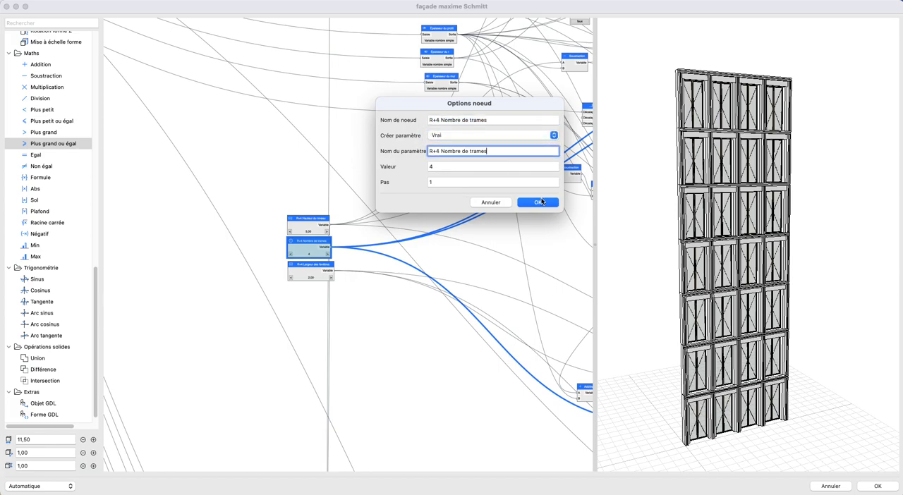
left_click(537, 203)
- Set Créer paramètre to Vrai on the R+4 Largeur des fenêtres node and name the parameter after the node
double_click(310, 274)
left_click(476, 135)
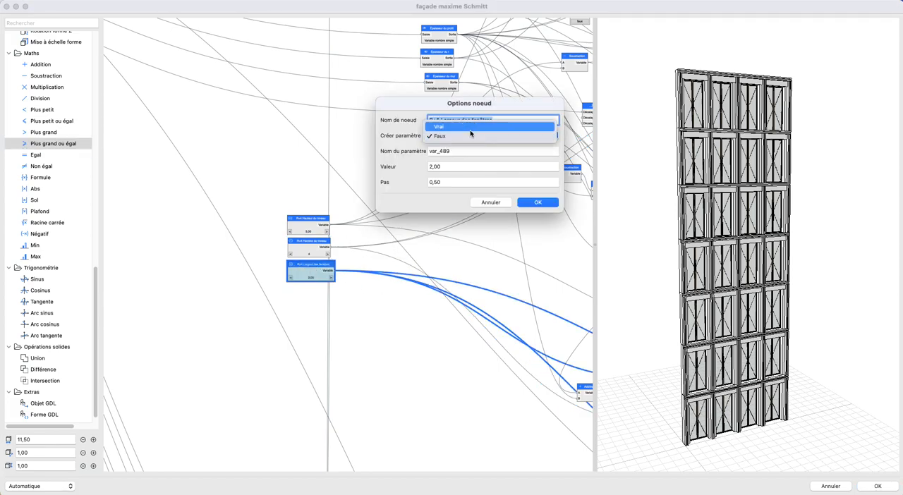
left_click(472, 128)
double_click(477, 152)
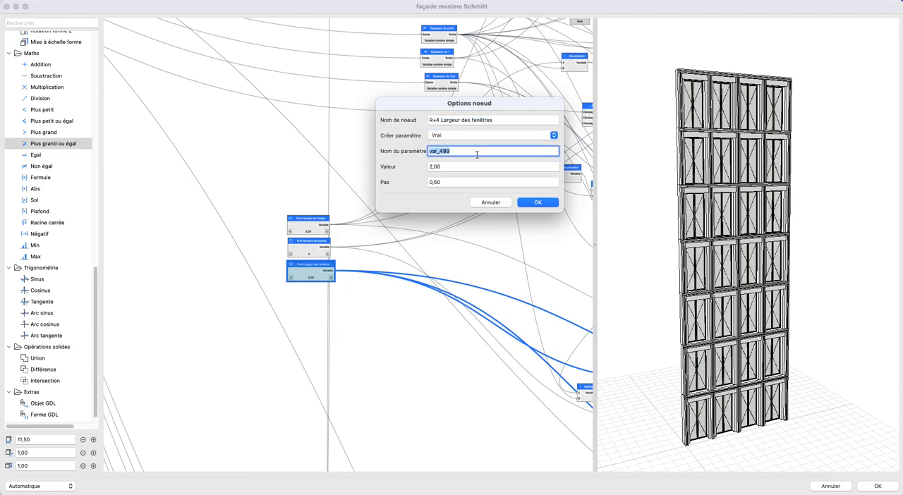
left_click(538, 202)
- Set Créer paramètre to Vrai on the R+5 Hauteur du niveau node and name the parameter after the node
scroll(345, 322, "down", 8)
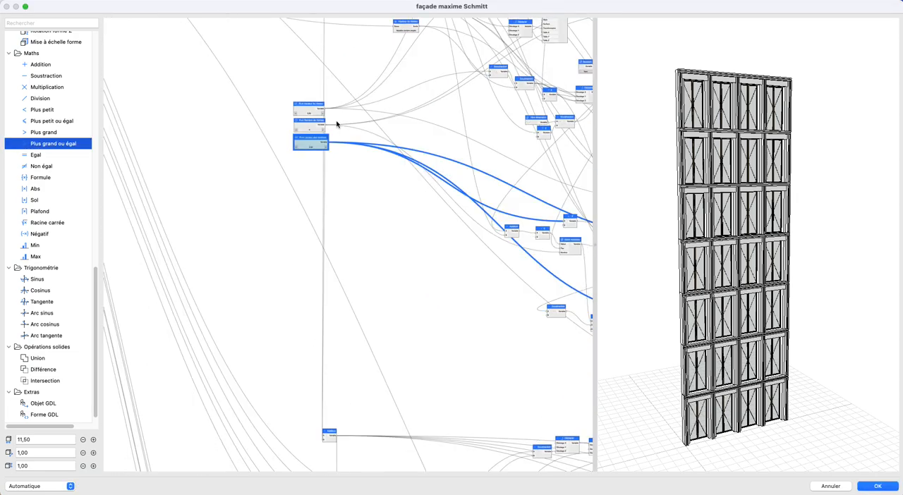
scroll(360, 345, "down", 10)
double_click(333, 276)
key("super+c")
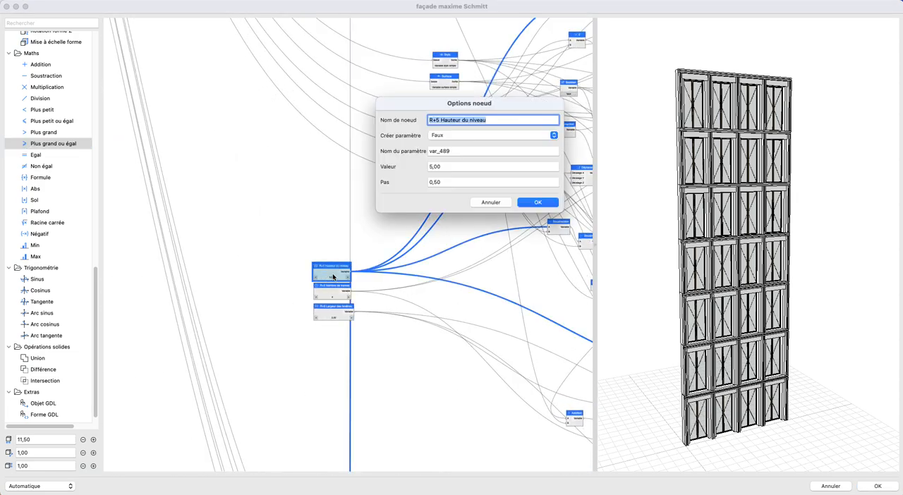
left_click(452, 133)
left_click(457, 151)
left_click(454, 137)
left_click(454, 128)
double_click(458, 151)
key("super+v")
left_click(539, 203)
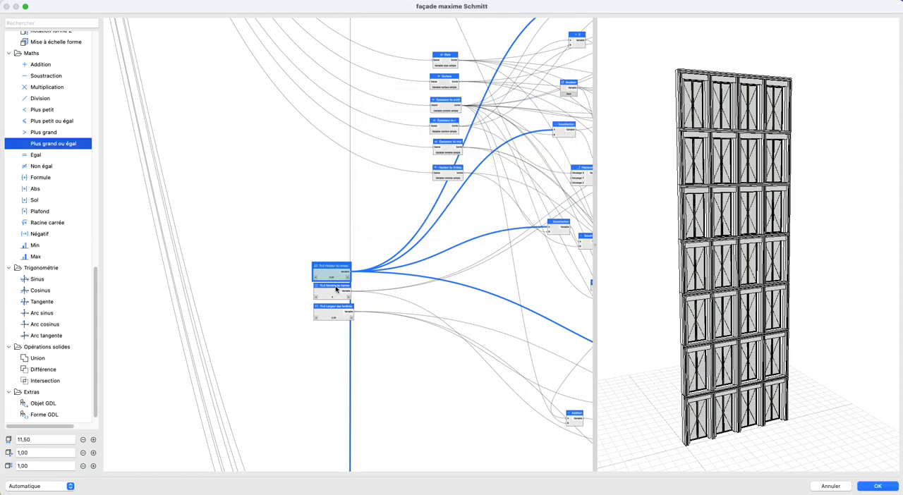
- Set Créer paramètre to Vrai on the R+5 Nombre de trames node and name the parameter after the node
double_click(336, 289)
left_click(452, 135)
left_click(454, 128)
double_click(440, 151)
type("R+5 Nombre de trames")
left_click(537, 203)
- Set Créer paramètre to Vrai on the R+5 window width node and name the parameter R+5 Largeur des fenêtres
double_click(333, 315)
left_click(451, 135)
left_click(453, 128)
double_click(439, 151)
type("R+5 Largeur des fenêtres")
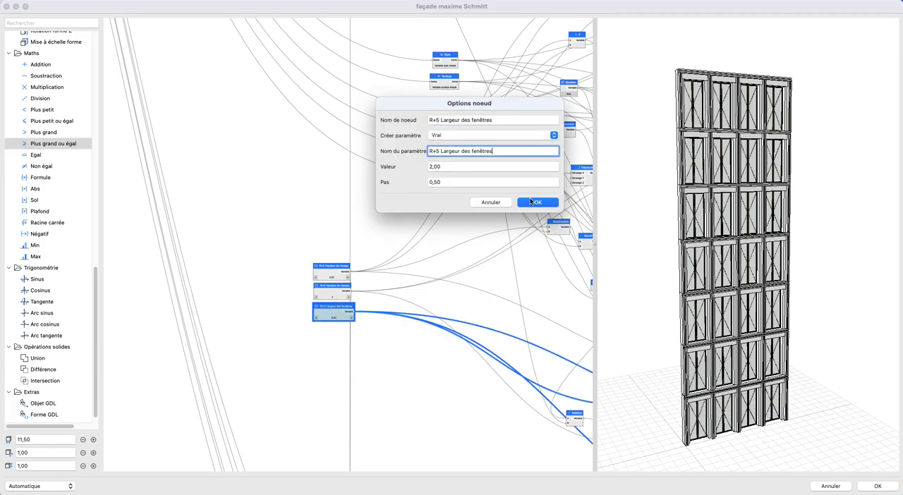
left_click(538, 202)
- Set Créer paramètre to Vrai on the topmost level's height node and name the parameter R+6 Hauteur du niveau
scroll(353, 338, "down", 4)
middle_click_drag(378, 432, 359, 185)
middle_click_drag(342, 407, 355, 170)
scroll(331, 220, "up", 4)
double_click(327, 205)
key("super+c")
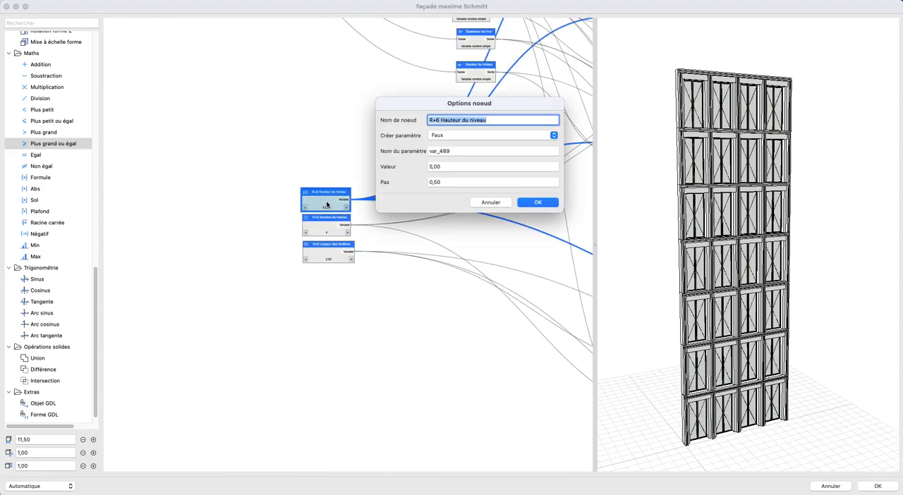
left_click(457, 140)
left_click(455, 126)
double_click(460, 150)
key("super+v")
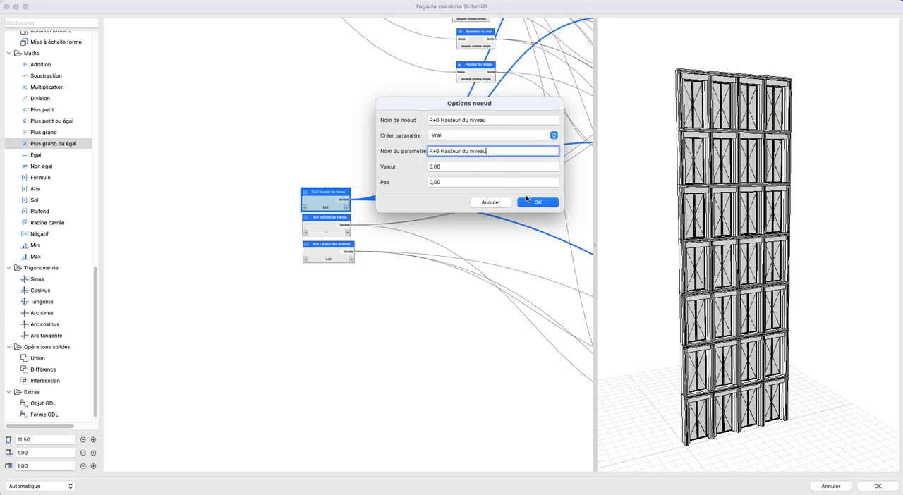
left_click(529, 200)
- Set Créer paramètre to Vrai on the R+6 Nombre de trames node and name the parameter after the node
double_click(326, 227)
key("super+c")
left_click(455, 136)
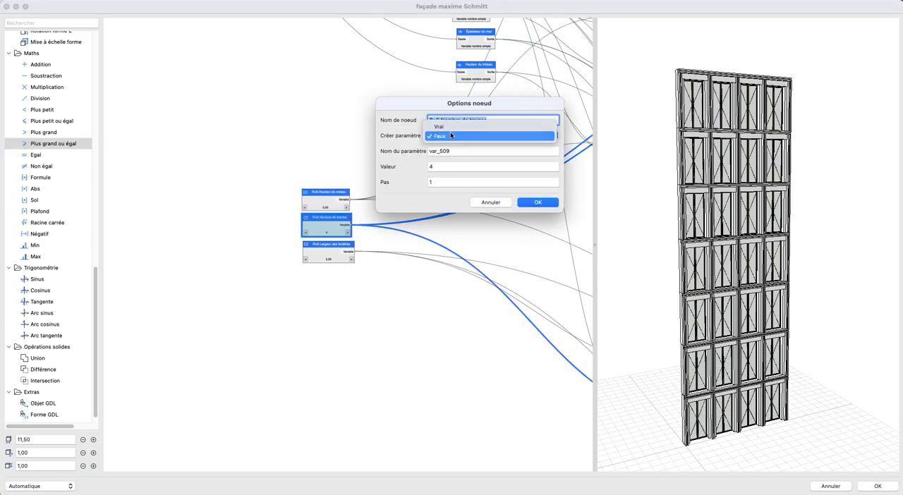
left_click(452, 127)
double_click(458, 150)
key("super+v")
left_click(529, 204)
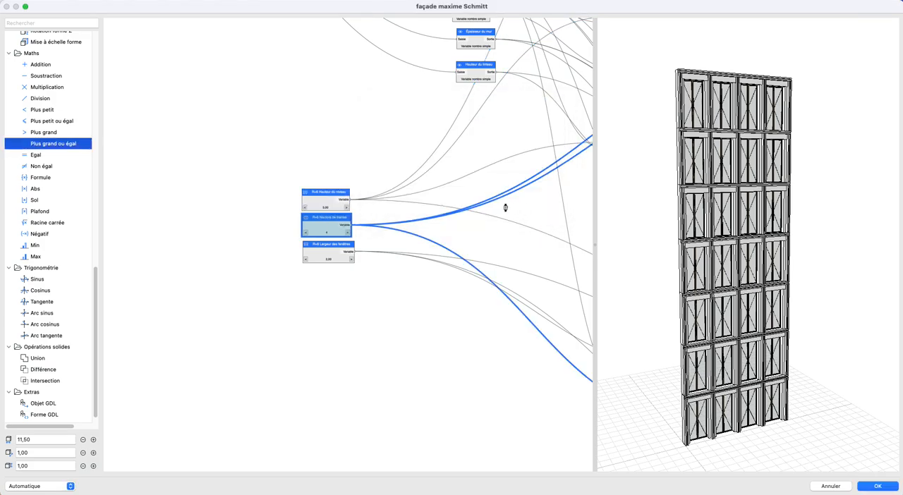
- Set Créer paramètre to Vrai on the R+6 Largeur des fenêtres node and name the parameter after the node
double_click(333, 255)
left_click(455, 135)
left_click(455, 126)
double_click(460, 150)
type("R+6 Largeur des fenêtres")
left_click(534, 202)
- Expose the shared Style input node as an object parameter, with Créer paramètre set to Vrai and the node's name
scroll(383, 350, "down", 6)
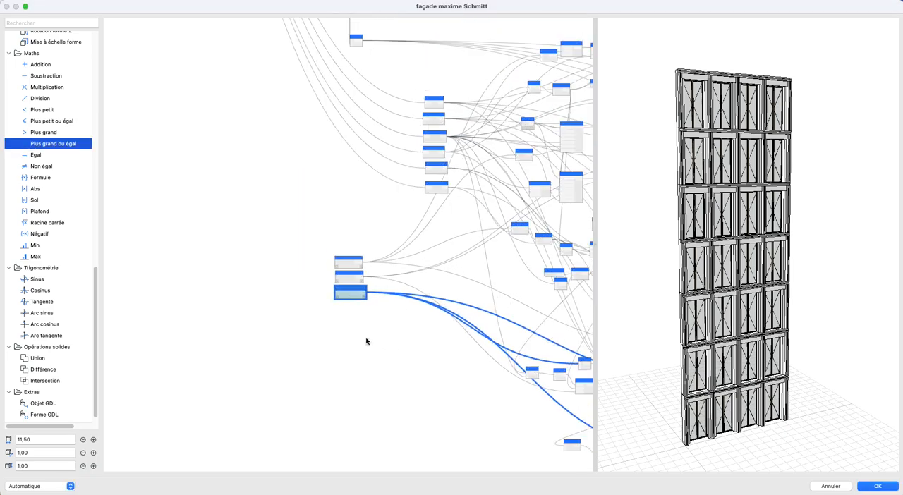
scroll(353, 328, "up", 1)
left_click_drag(310, 292, 326, 362)
scroll(327, 363, "down", 1)
left_click_drag(184, 361, 264, 307)
left_click_drag(189, 165, 271, 234)
scroll(271, 228, "up", 3)
scroll(279, 201, "up", 3)
double_click(260, 178)
key("super+c")
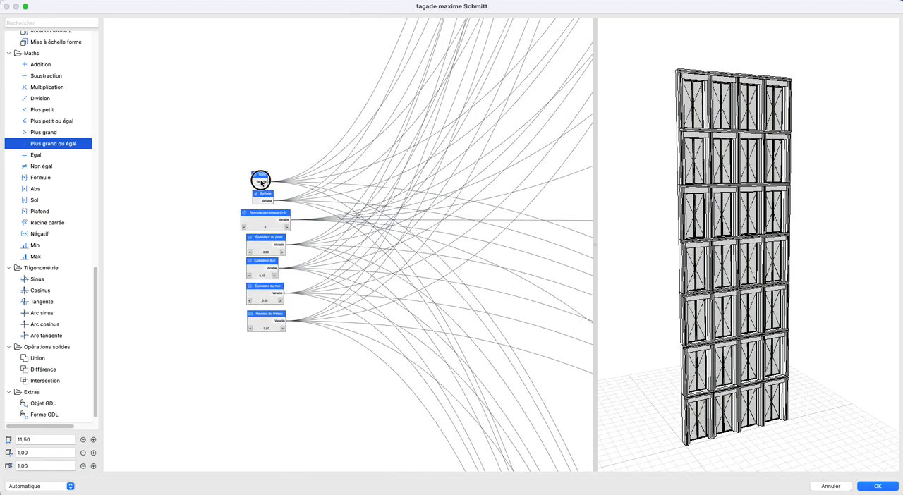
left_click(462, 136)
left_click(458, 125)
double_click(454, 150)
key("super+v")
left_click(537, 189)
- Set Créer paramètre to Vrai on the shared Surface node and name the parameter Surface
double_click(262, 196)
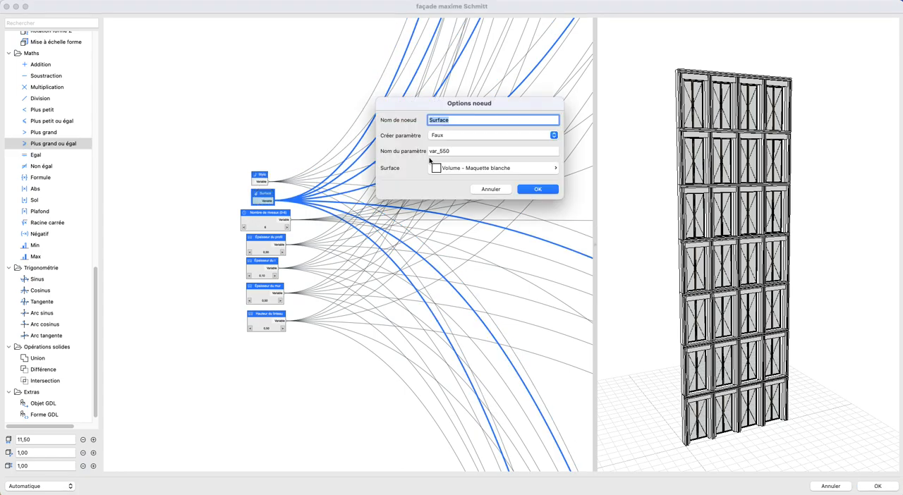
left_click(455, 136)
left_click(459, 125)
double_click(454, 150)
type("Surface")
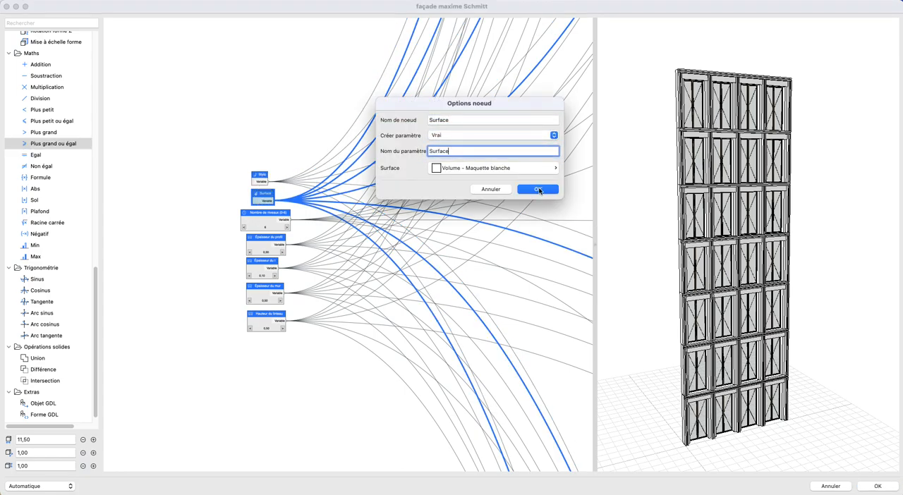
left_click(537, 189)
- Set Créer paramètre to Vrai on the Nombre de niveaux (0-6) node and name the parameter after the node
double_click(273, 221)
left_click(463, 135)
left_click(459, 125)
double_click(460, 150)
type("Nombre de niveaux (0-6)")
left_click(537, 203)
- Set Créer paramètre to Vrai on the profile thickness node and name the parameter Épaisseur du profil
double_click(268, 240)
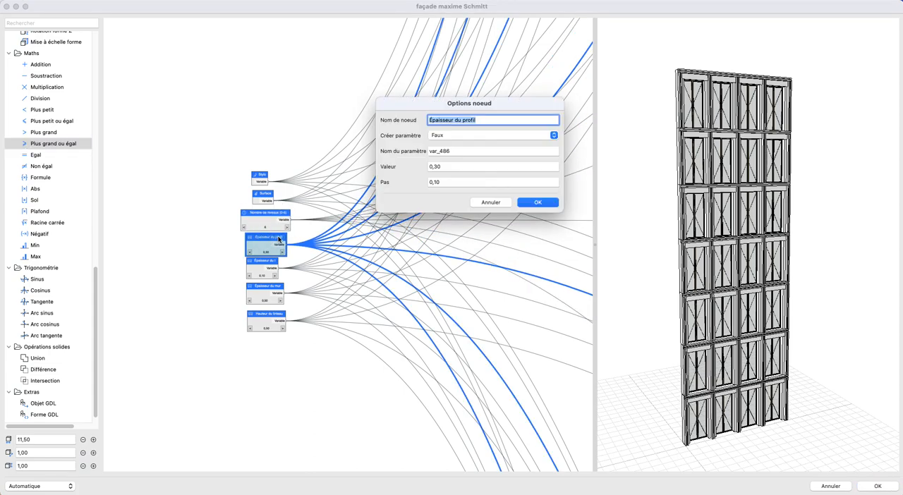
left_click(466, 135)
left_click(459, 124)
double_click(459, 150)
type("Épaisseur du profil")
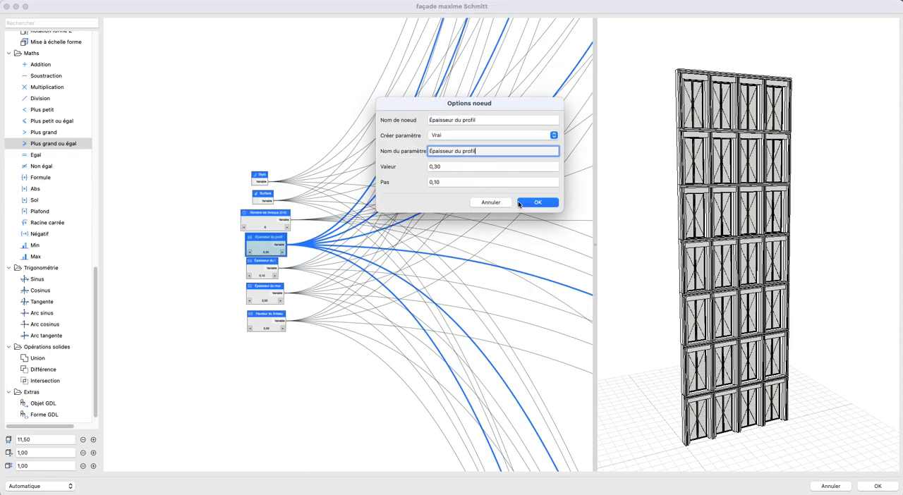
left_click(537, 202)
- Set Créer paramètre to Vrai on the Épaisseur du I node and name the parameter after the node
double_click(266, 263)
left_click(446, 136)
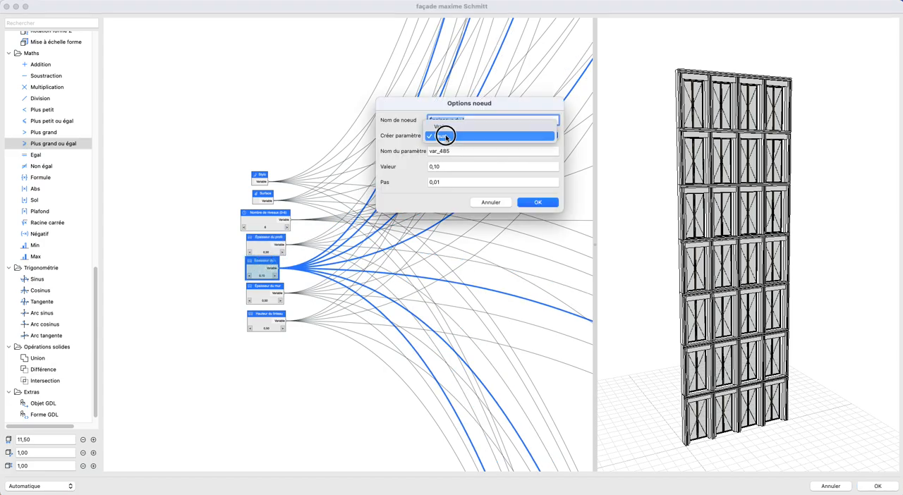
left_click(447, 136)
left_click(449, 135)
left_click(456, 149)
left_click(456, 138)
left_click(457, 129)
left_click(459, 154)
double_click(460, 153)
type("Épaisseur du l")
left_click(539, 203)
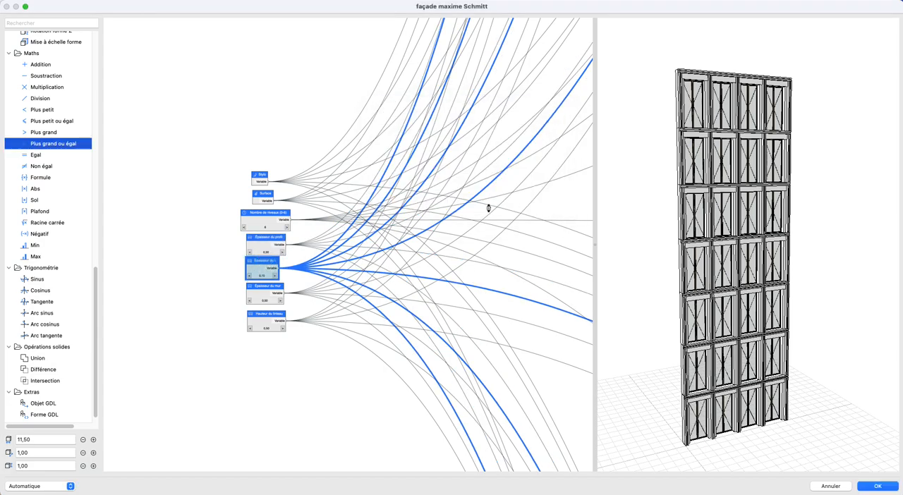
- Set Créer paramètre to Vrai on the Épaisseur du mur node and name the parameter after the node
double_click(271, 291)
key("super+c")
left_click(465, 135)
left_click(464, 128)
double_click(472, 153)
key("super+v")
left_click(535, 202)
- Set Créer paramètre to Vrai on the Hauteur du linteau node and name the parameter after the node
double_click(260, 314)
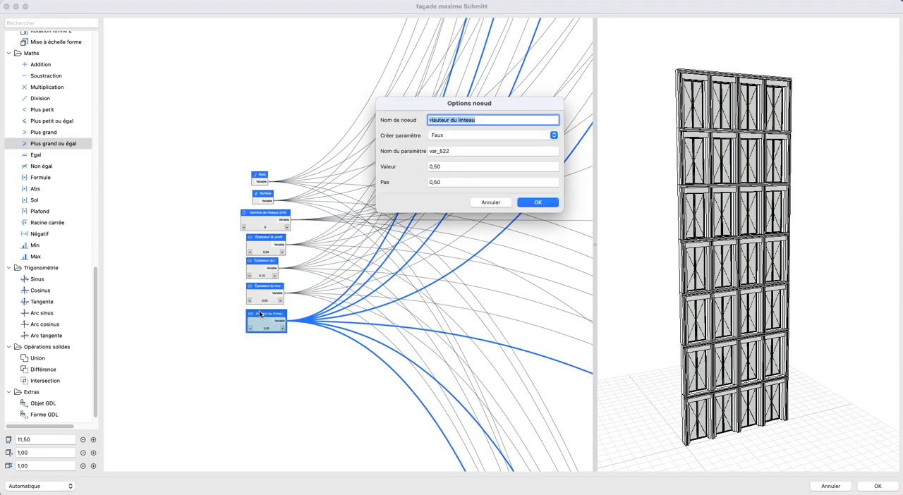
key("super+c")
left_click(454, 135)
left_click(457, 125)
double_click(467, 151)
key("super+v")
left_click(538, 203)
left_click(358, 128)
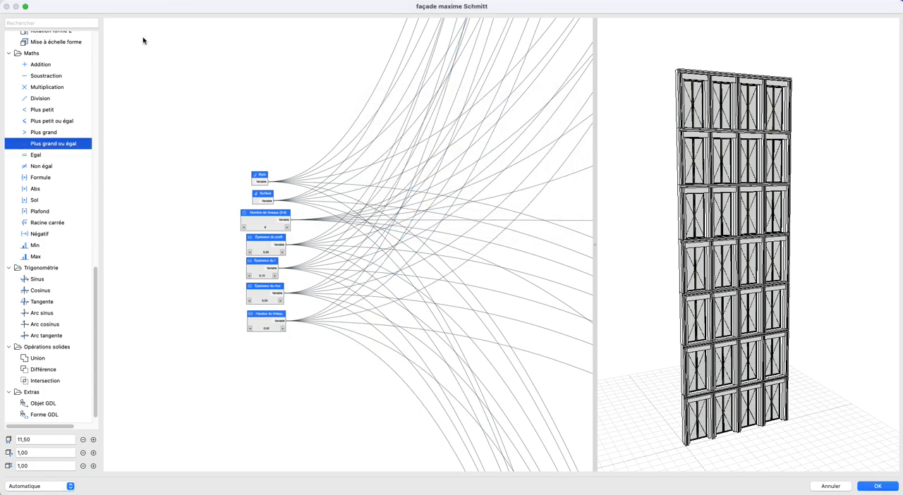
- Apply the edited façade graph and continue the 3D update until the placed object is regenerated
left_click(879, 486)
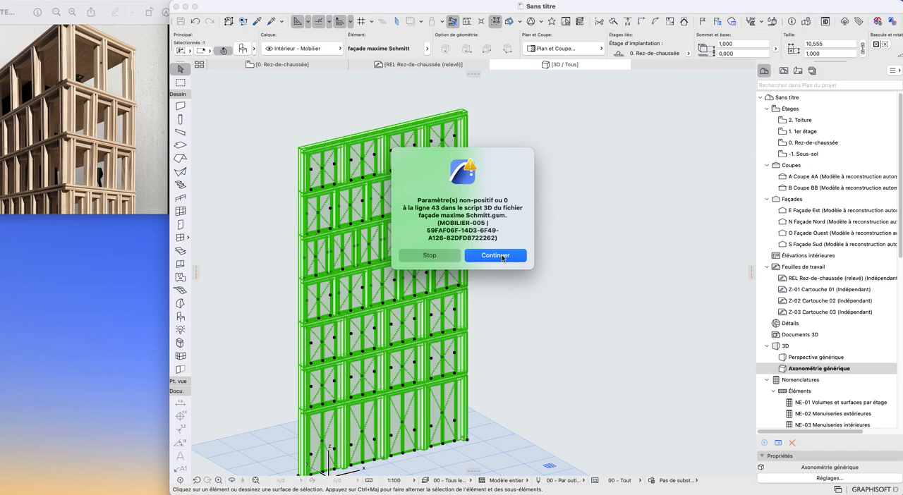
left_click(502, 257)
left_click(502, 256)
left_click(502, 255)
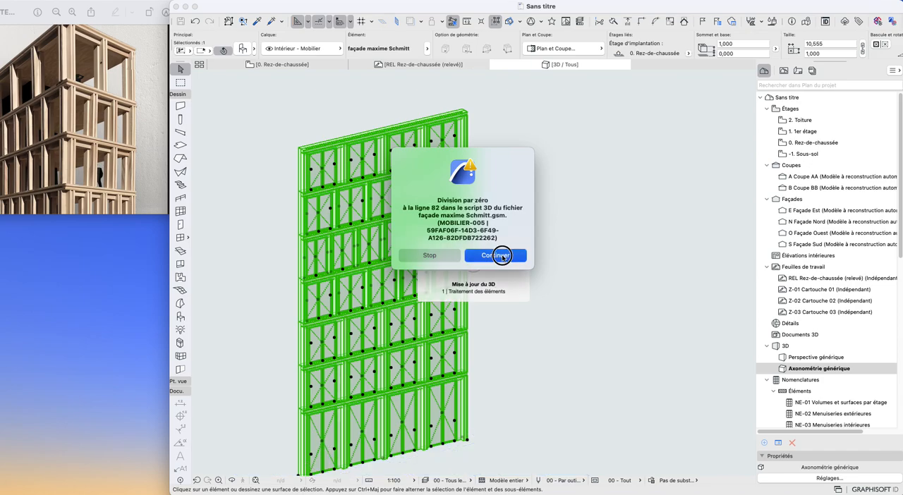
left_click(500, 241)
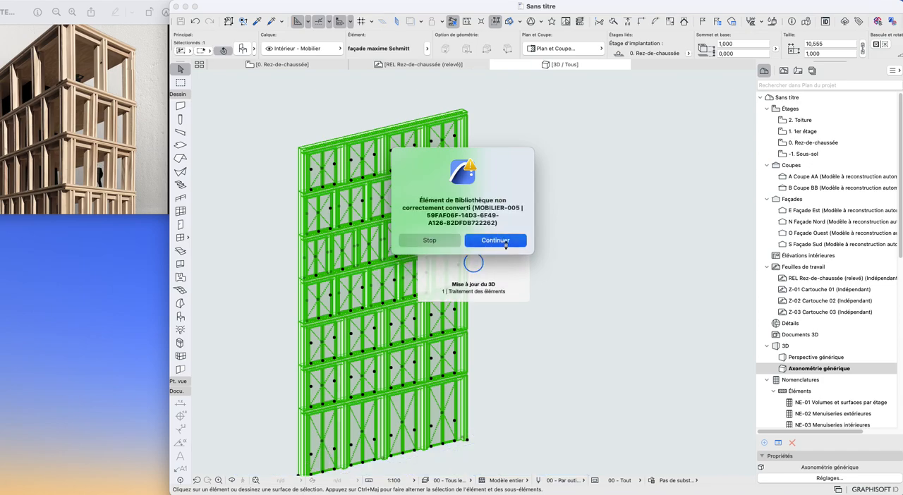
left_click(506, 241)
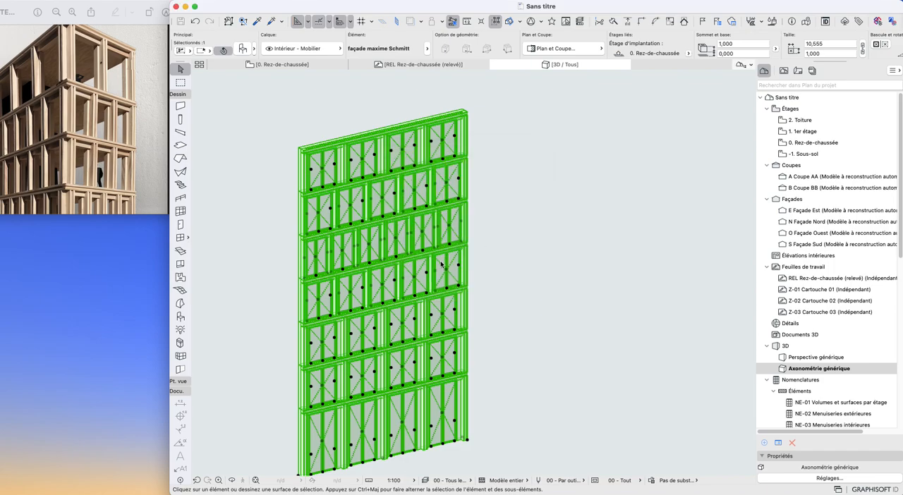
key("Return")
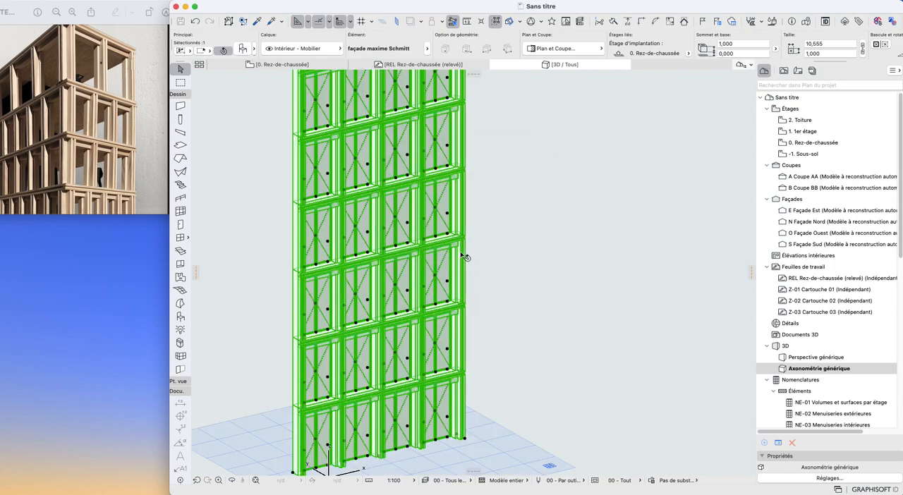
- Examine the regenerated façade in the 3D model from several angles and distances
middle_click_drag(388, 312, 492, 357)
scroll(456, 334, "up", 3)
middle_click_drag(422, 219, 386, 202)
scroll(402, 225, "up", 3)
left_click(572, 215)
scroll(512, 308, "down", 3)
middle_click_drag(513, 307, 441, 304, "shift")
left_click(455, 324)
scroll(488, 389, "up", 5)
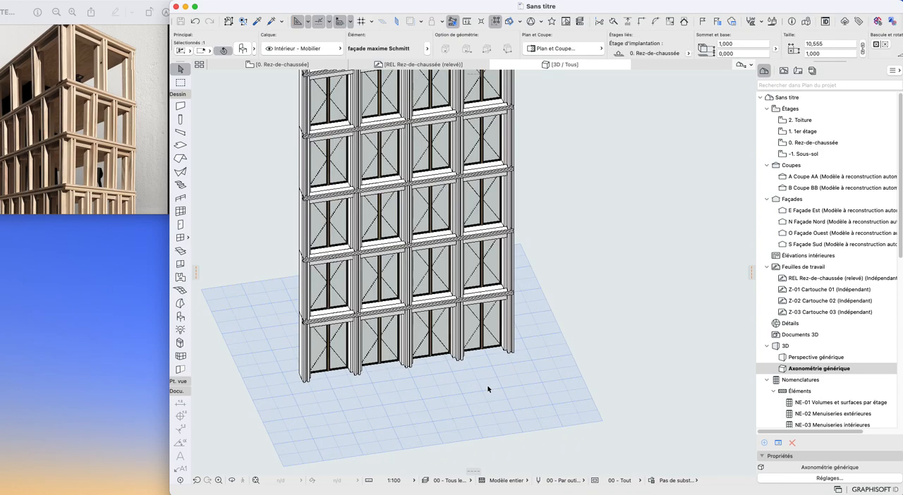
- Try stretching the façade to a length of about 13.97 m and undo the stretch
left_click(520, 342)
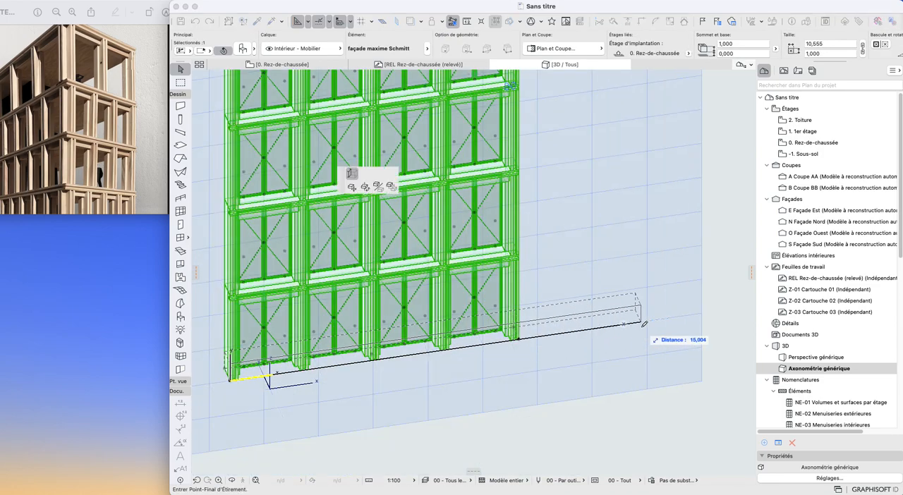
left_click(523, 350)
scroll(522, 351, "down", 10)
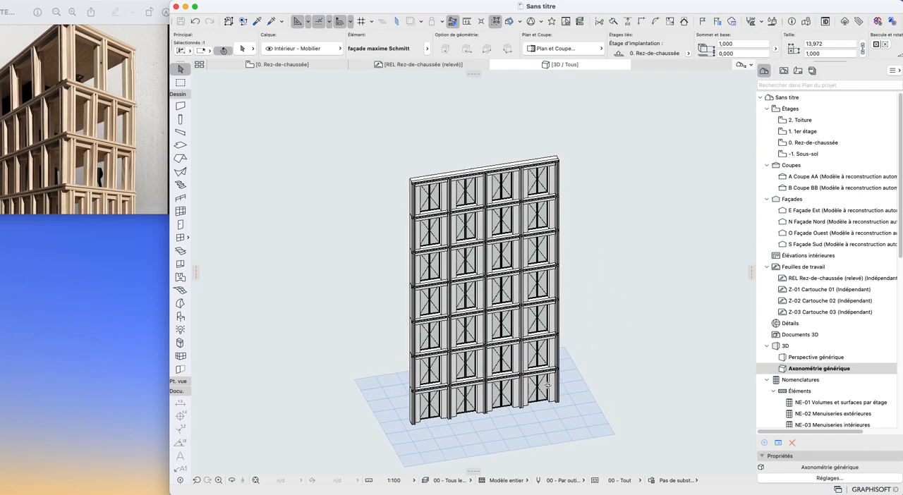
key("super+z")
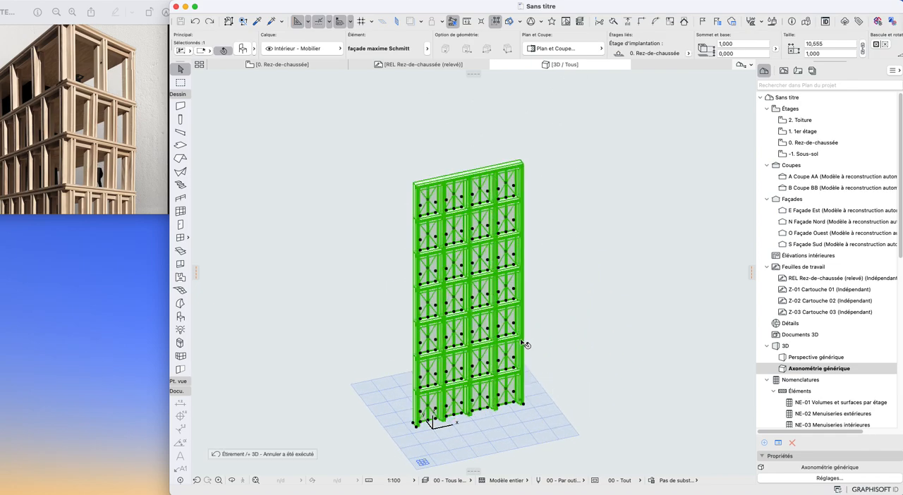
- Set Nombre de niveaux (0-6) to 4 in the selected façade's object settings
key("super+h")
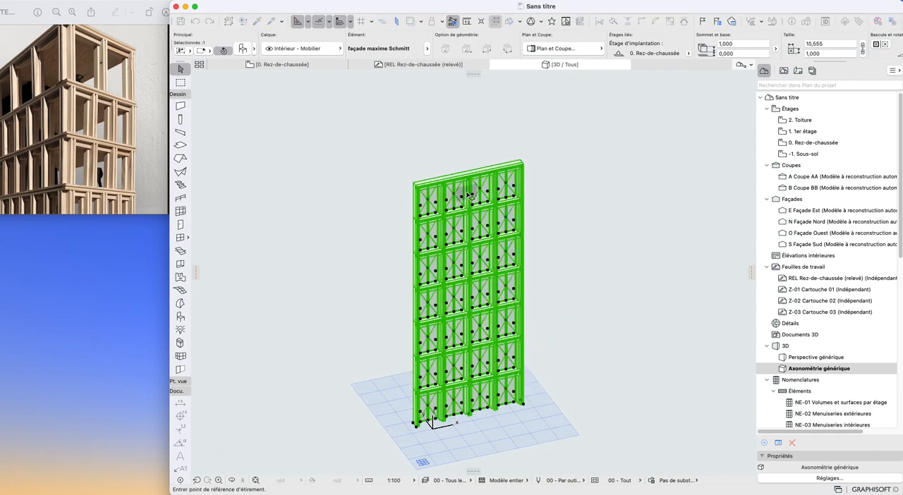
left_click(242, 48)
key("super+t")
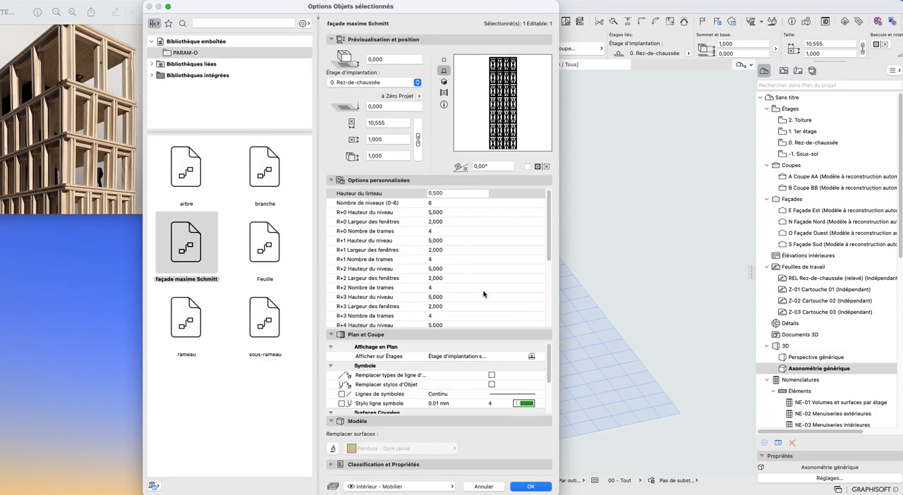
scroll(484, 294, "down", 5)
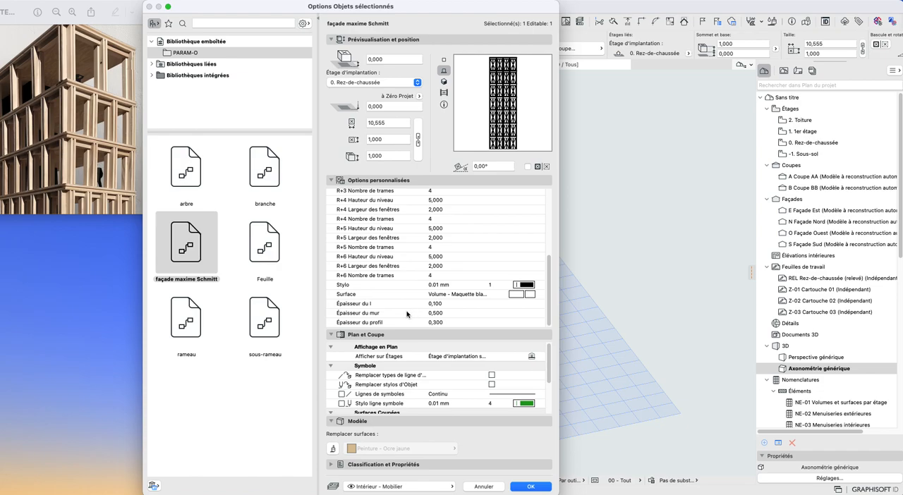
scroll(435, 312, "up", 5)
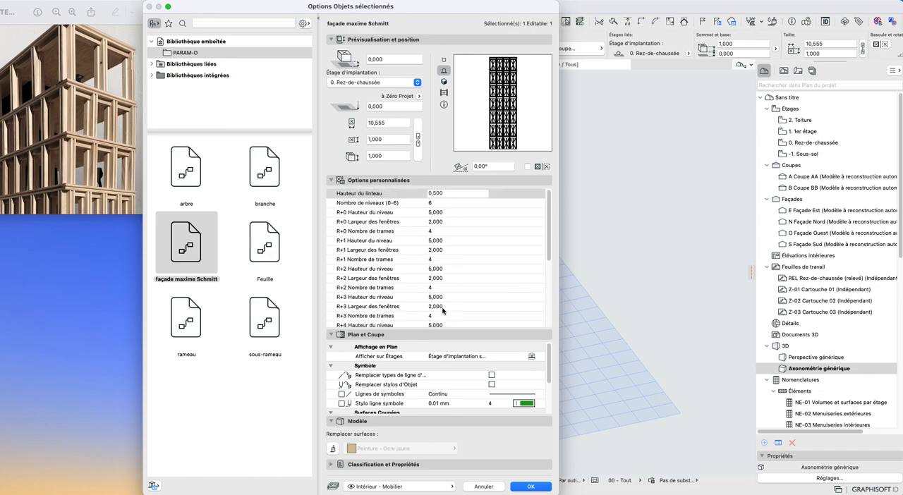
left_click(438, 204)
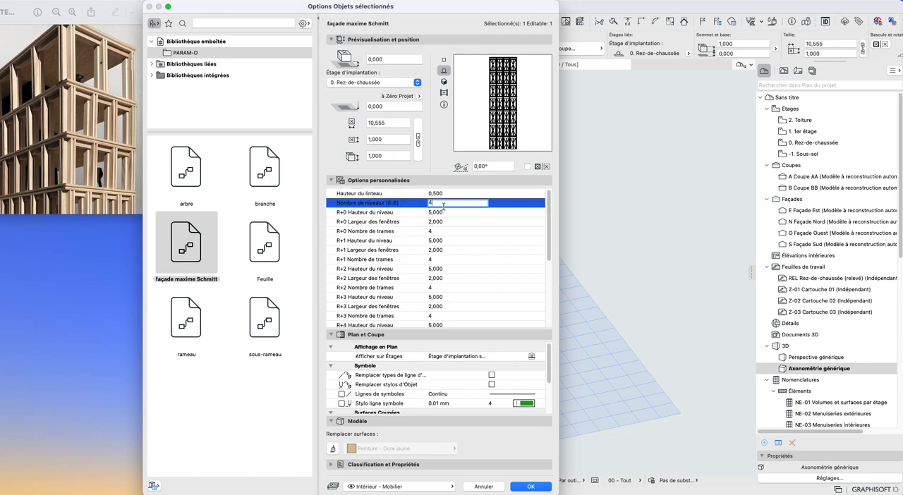
left_click(457, 213)
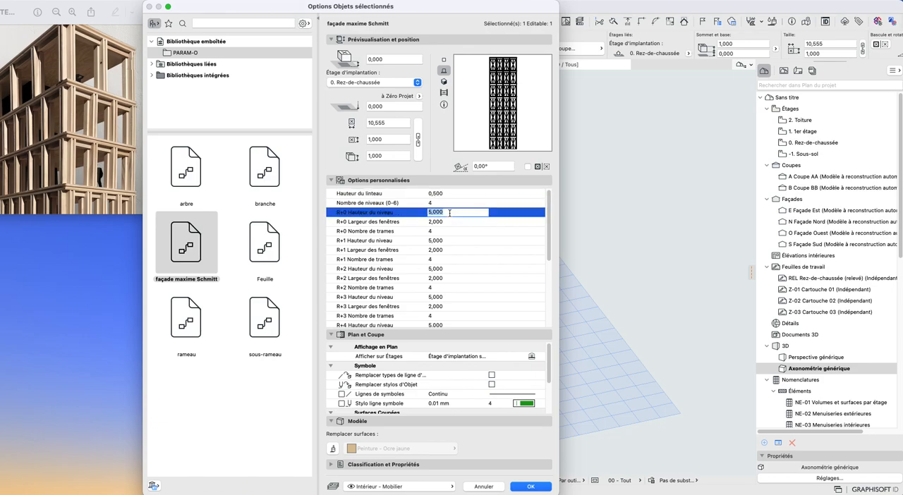
- Set the Hauteur du niveau of R+1, R+2 and R+3 to 3,2
left_click(435, 241)
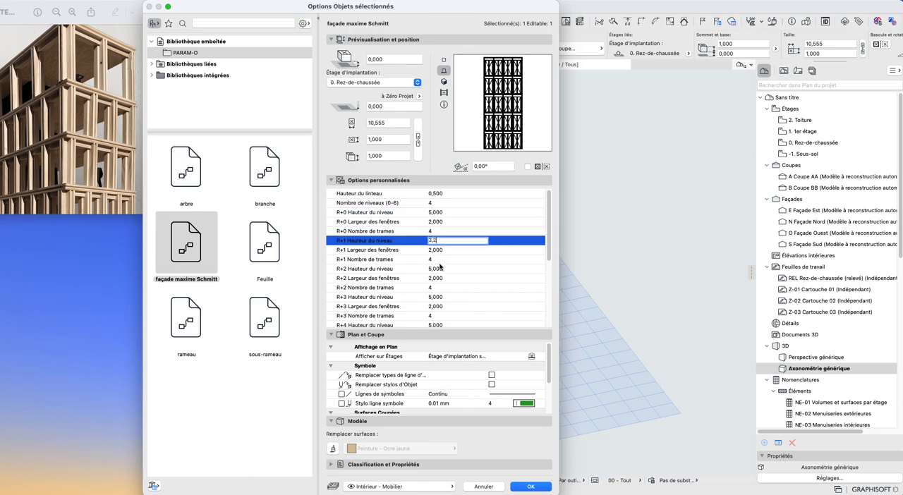
left_click(437, 269)
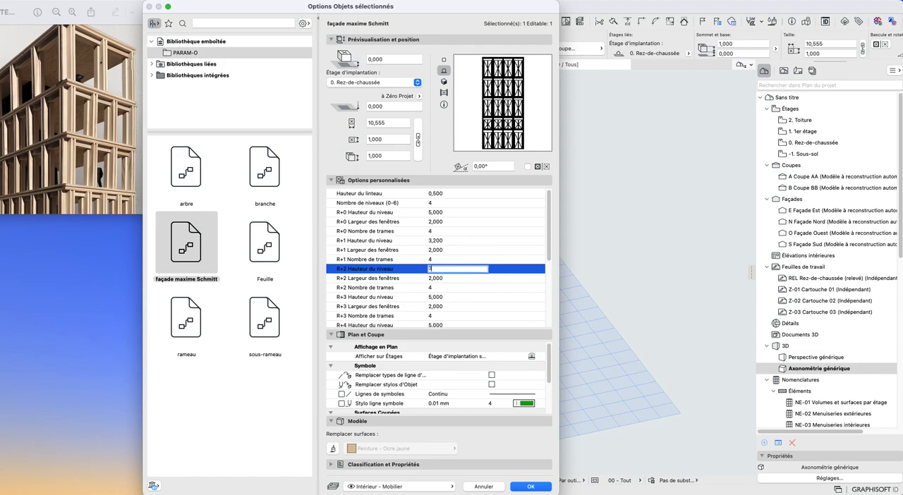
type("3,2")
left_click(435, 297)
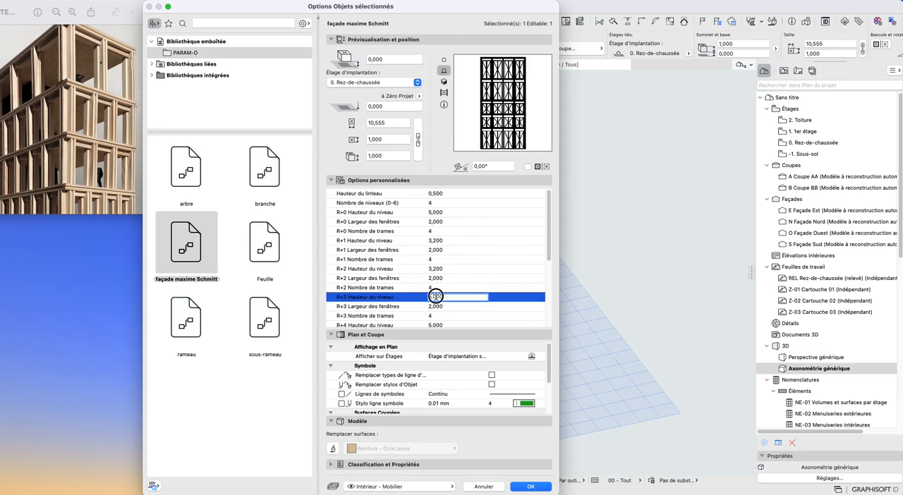
type("3,2")
key("Return")
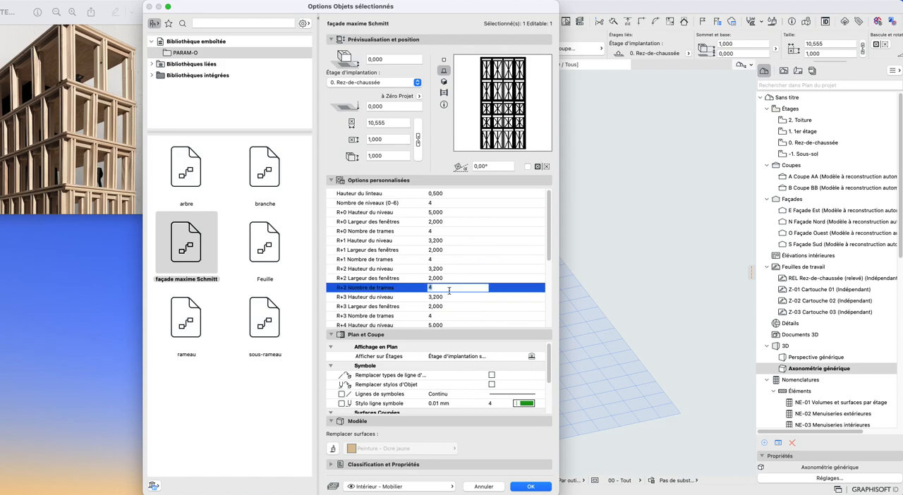
- Set the Hauteur du niveau of R+4, R+5 and R+6 to 3,2
scroll(454, 250, "down", 5)
scroll(455, 251, "up", 3)
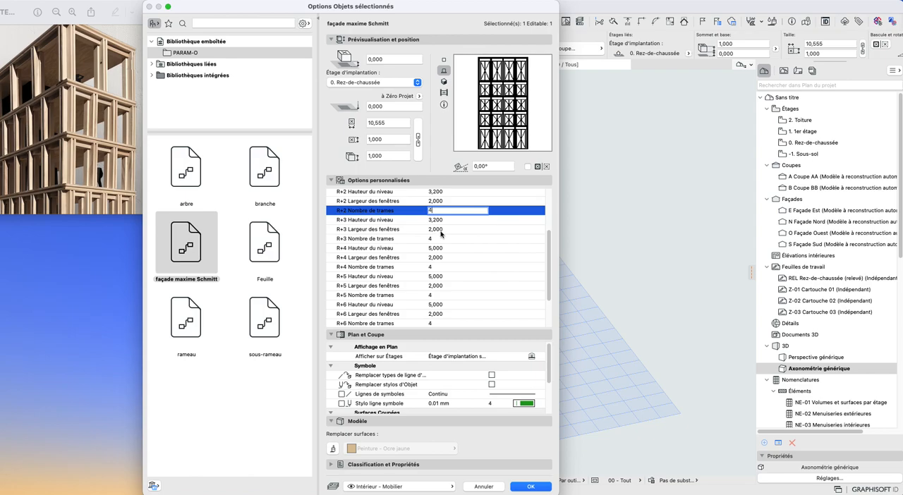
left_click(439, 249)
type("3,2")
left_click(441, 277)
type("3")
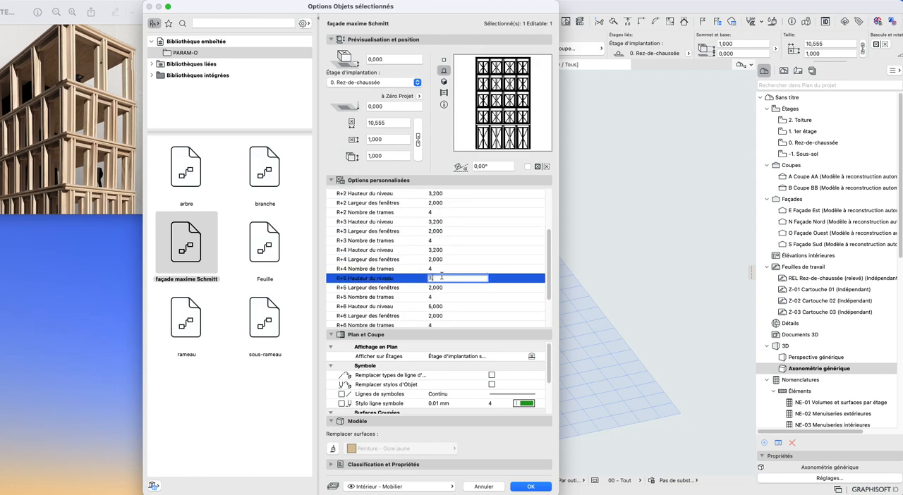
left_click(439, 308)
type("3,2")
left_click(446, 296)
scroll(461, 287, "down", 5)
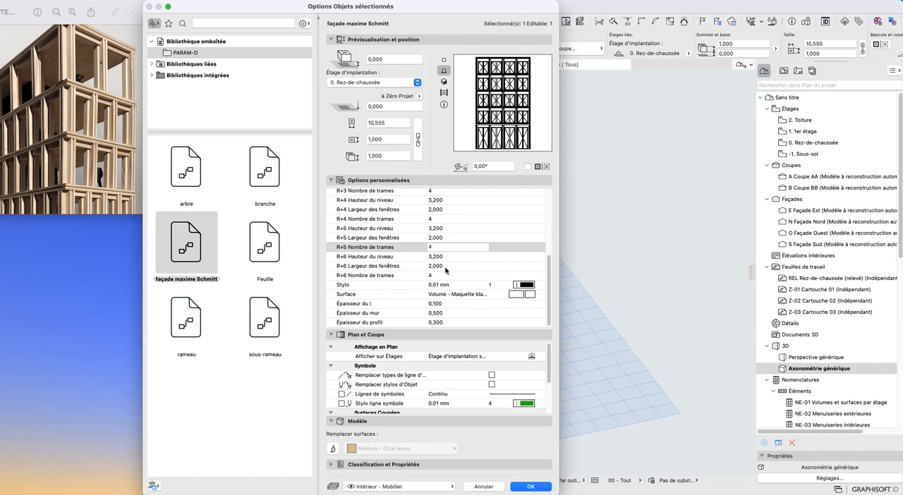
- Try a Hauteur du linteau of 0,3, and settle on 0,200
scroll(438, 302, "up", 5)
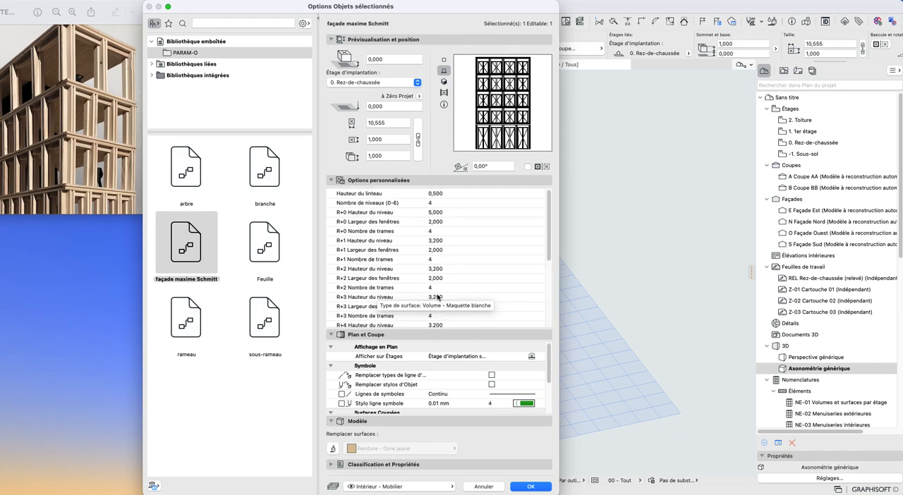
left_click(432, 194)
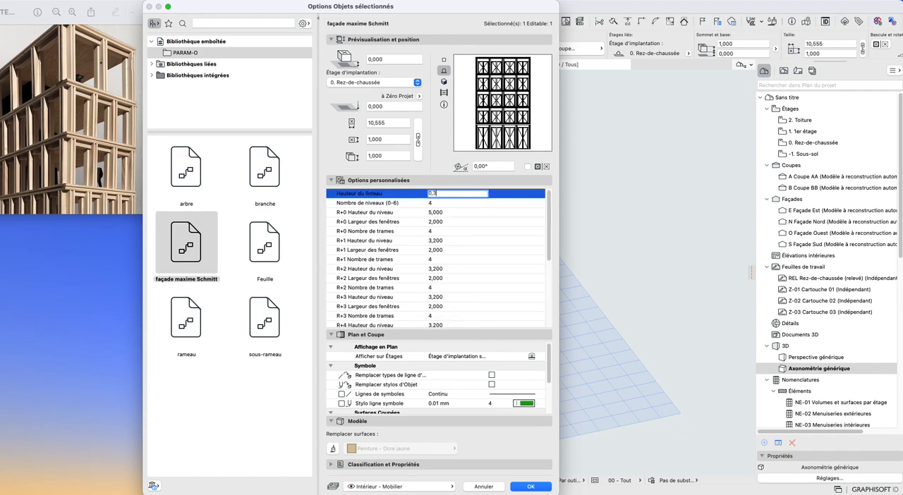
type("0,3")
key("Return")
left_click(445, 193)
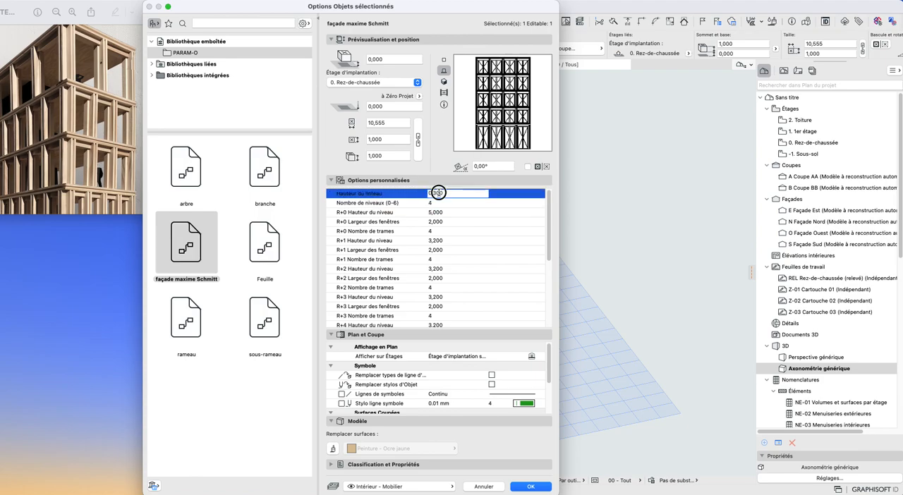
left_click(452, 203)
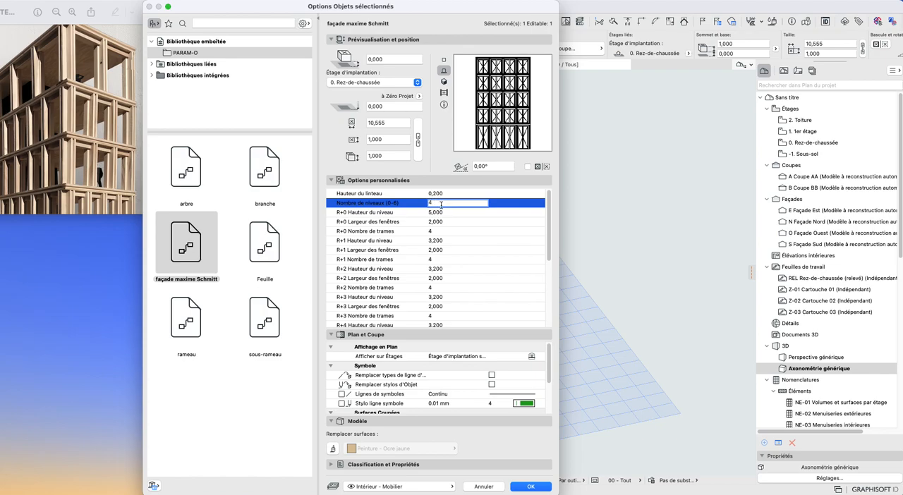
type("5")
key("Return")
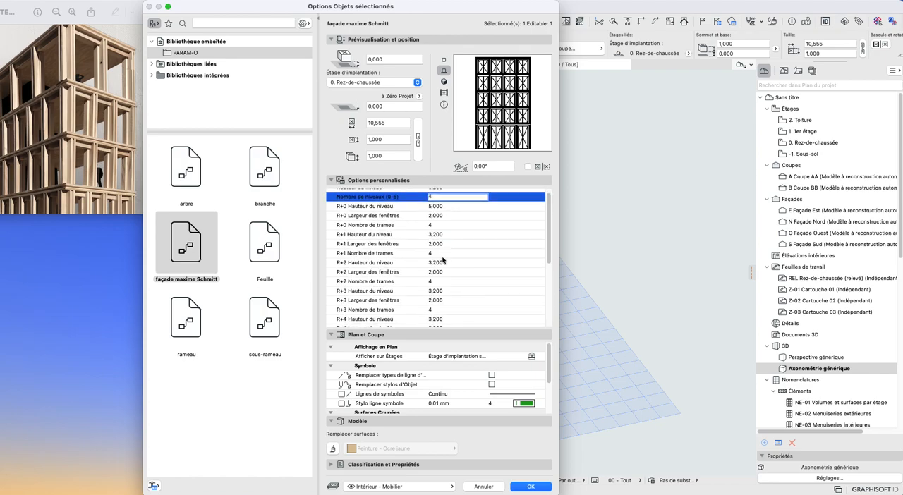
- Set the R+3 Nombre de trames to 5
scroll(443, 261, "down", 2)
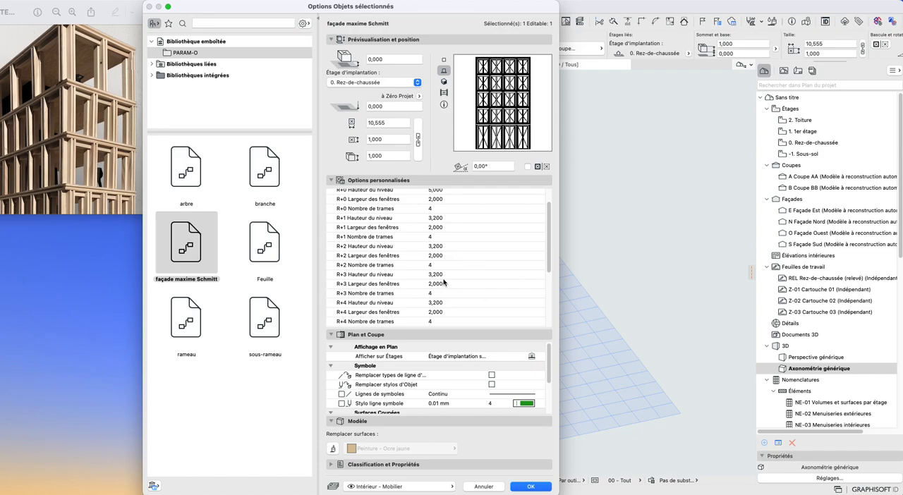
scroll(443, 282, "down", 1)
scroll(430, 275, "down", 1)
left_click(438, 252)
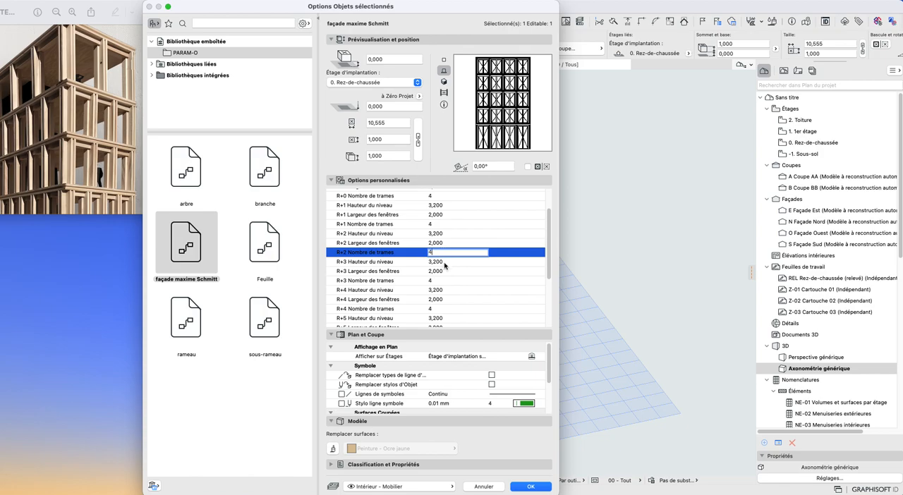
left_click(439, 281)
type("5")
- Set the R+4 Largeur des fenêtres to 1,500
left_click(443, 299)
type("5")
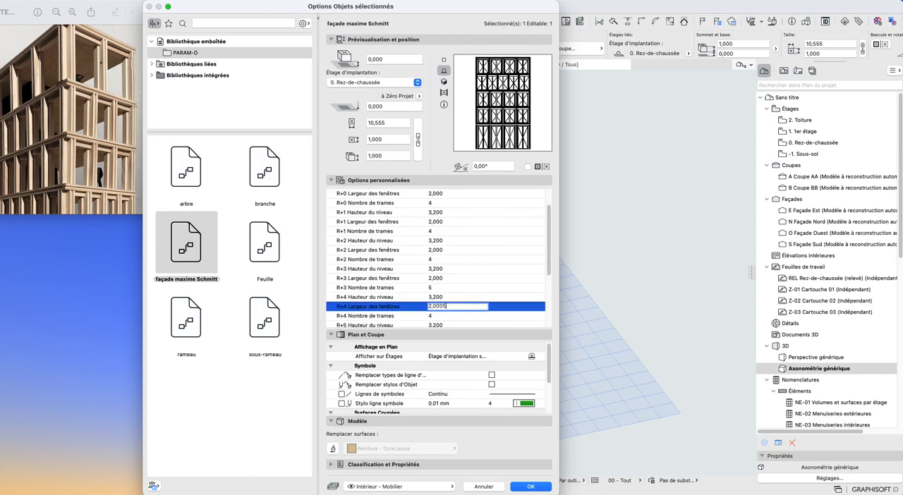
left_click(448, 287)
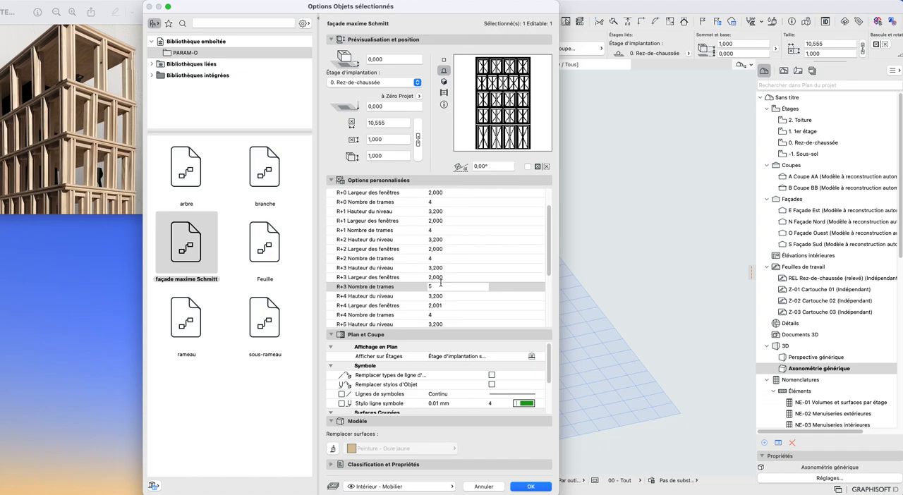
scroll(443, 298, "down", 3)
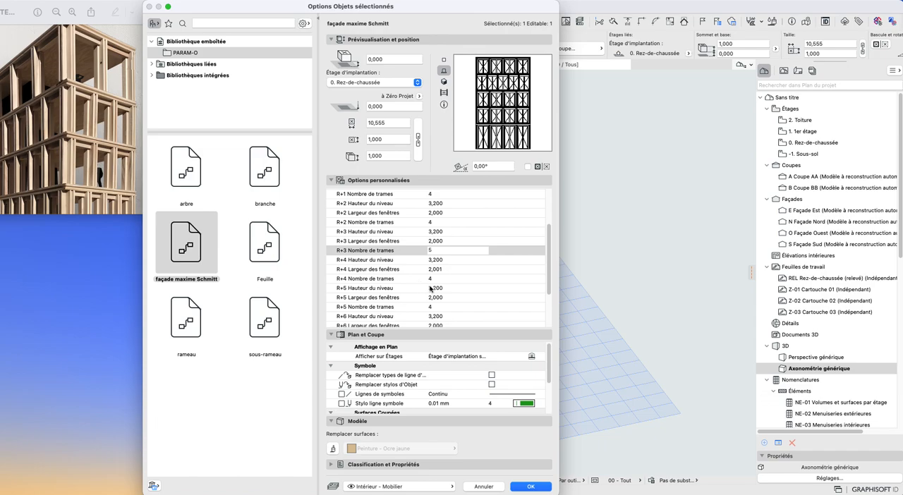
left_click(434, 270)
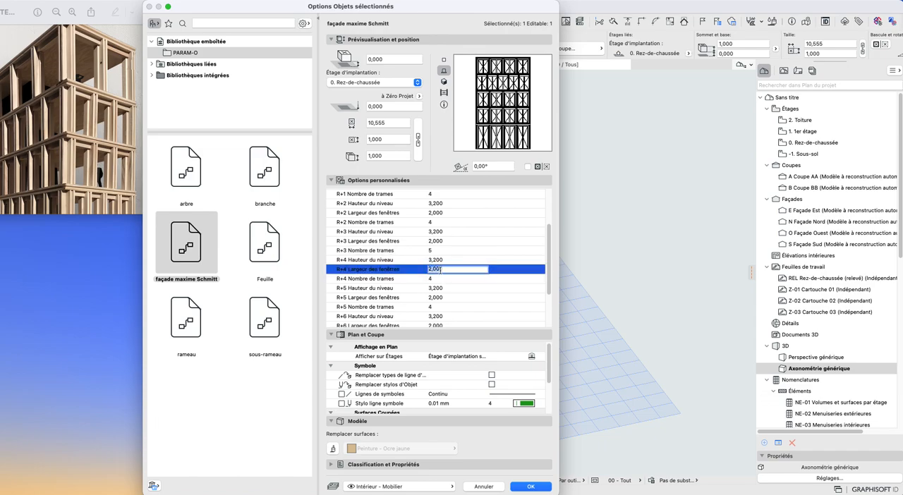
- Try an R+5 Largeur des fenêtres of 1,500, and settle on 2,000
left_click(438, 298)
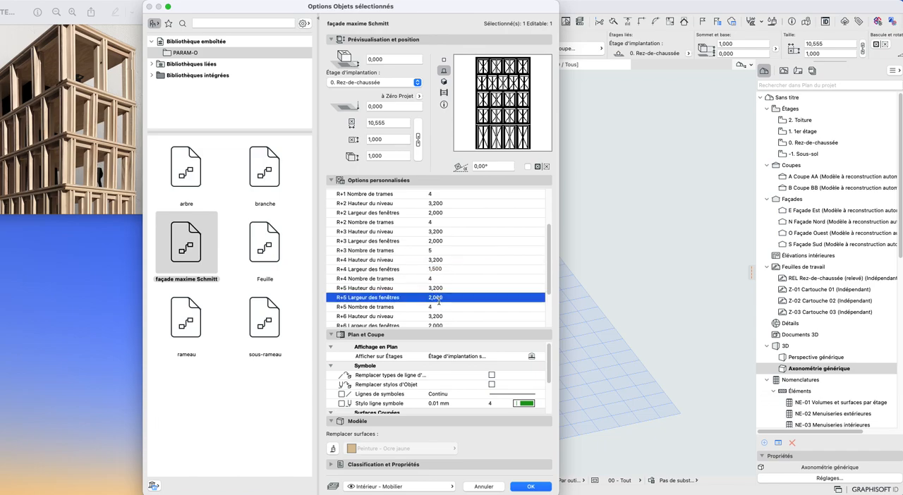
left_click(441, 306)
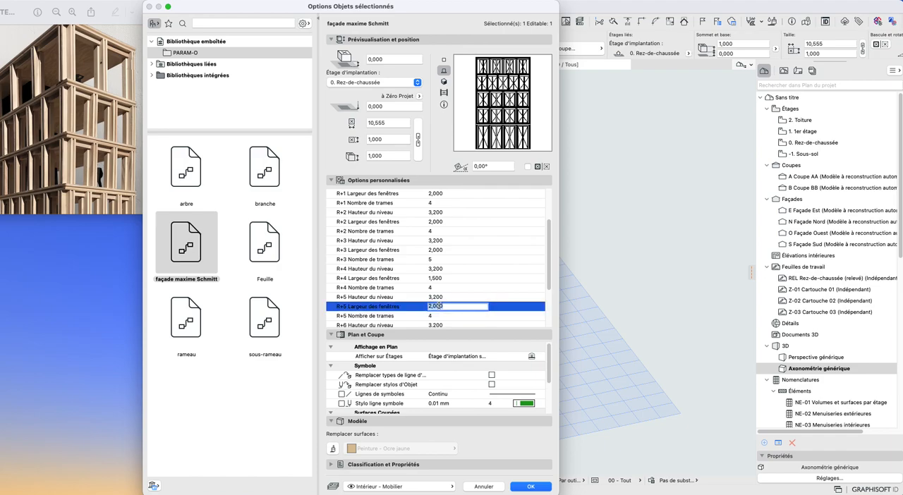
left_click(455, 297)
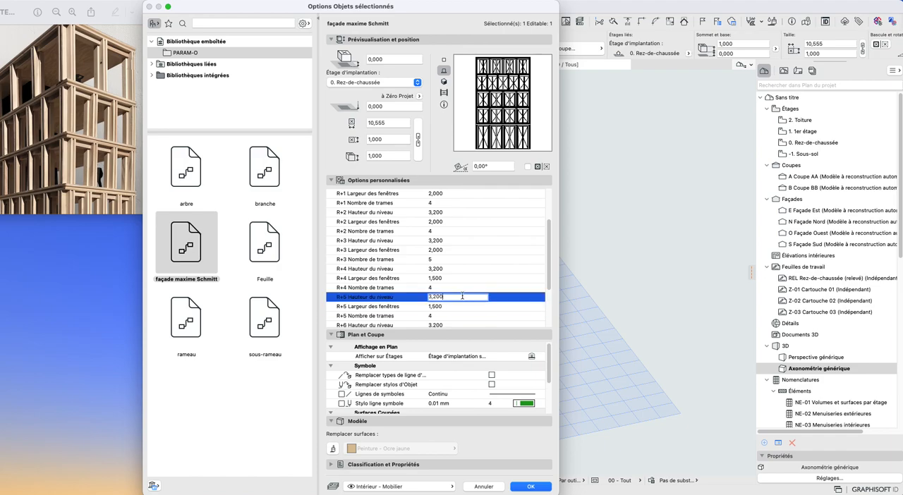
left_click(440, 307)
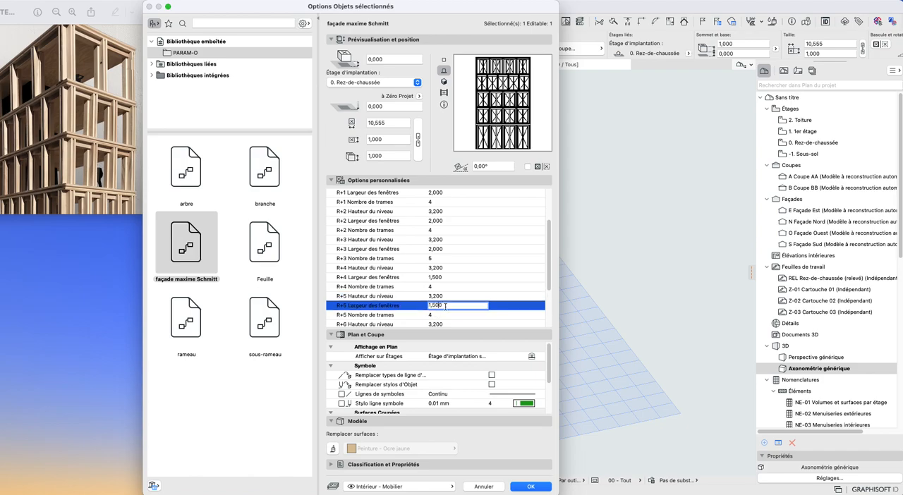
left_click(438, 279)
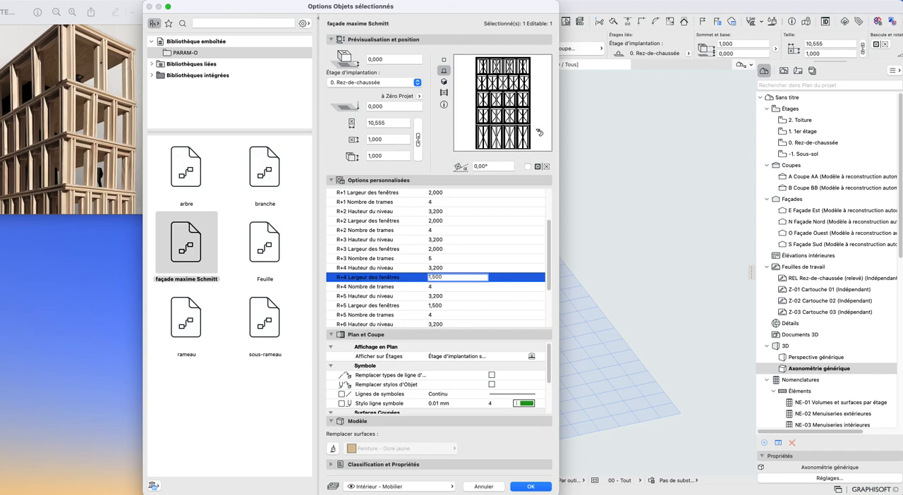
left_click(437, 306)
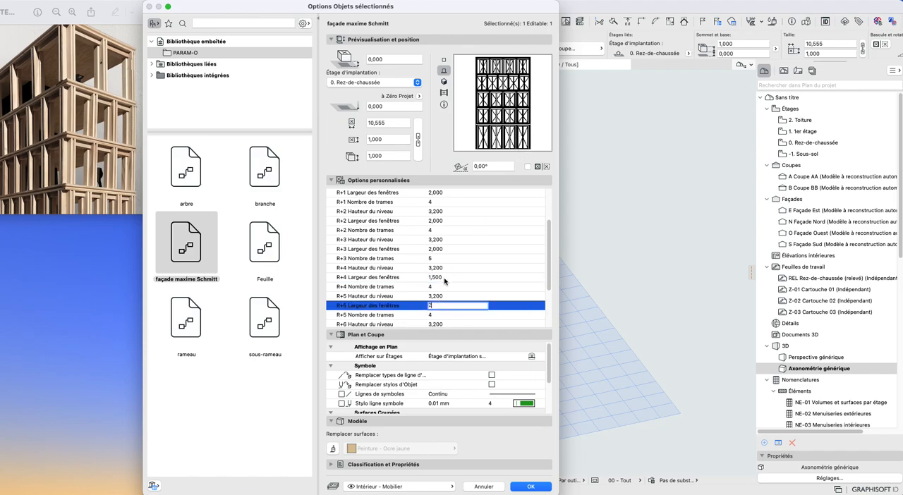
- Set the R+3 Largeur des fenêtres to 1,500 and apply the façade object's settings
left_click(441, 250)
type("1,5")
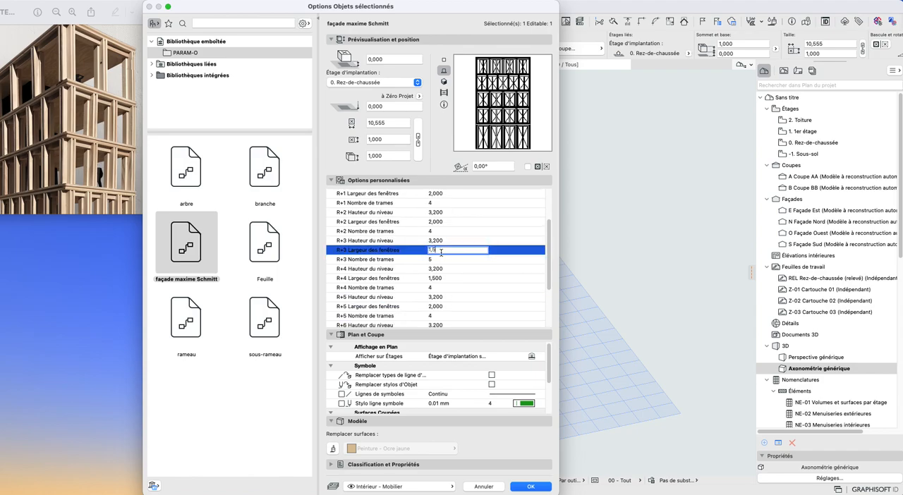
type("00")
left_click(450, 242)
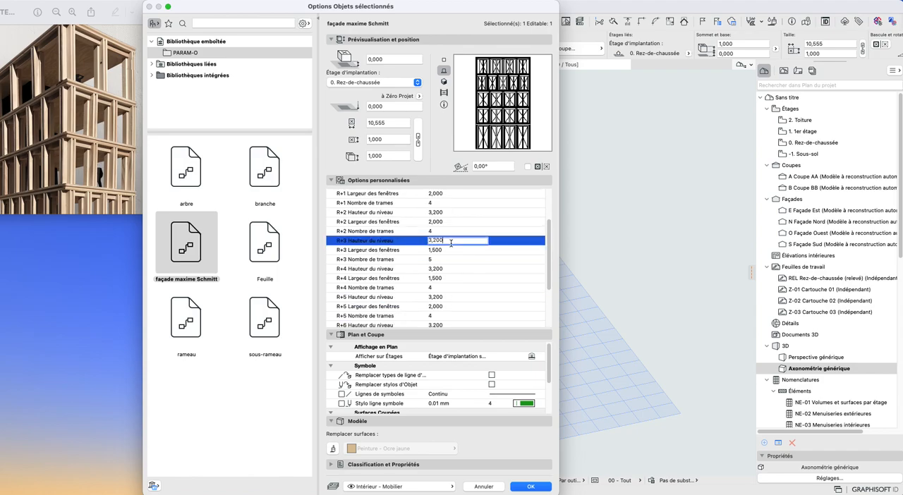
left_click(530, 486)
- Review the updated façade in 3D and check the Épaisseur parameters in the object's settings
middle_click_drag(480, 383, 565, 361, "shift")
scroll(497, 390, "up", 5)
scroll(474, 358, "up", 5)
scroll(475, 405, "down", 8)
scroll(502, 352, "up", 5)
scroll(573, 382, "up", 8)
key("super+a")
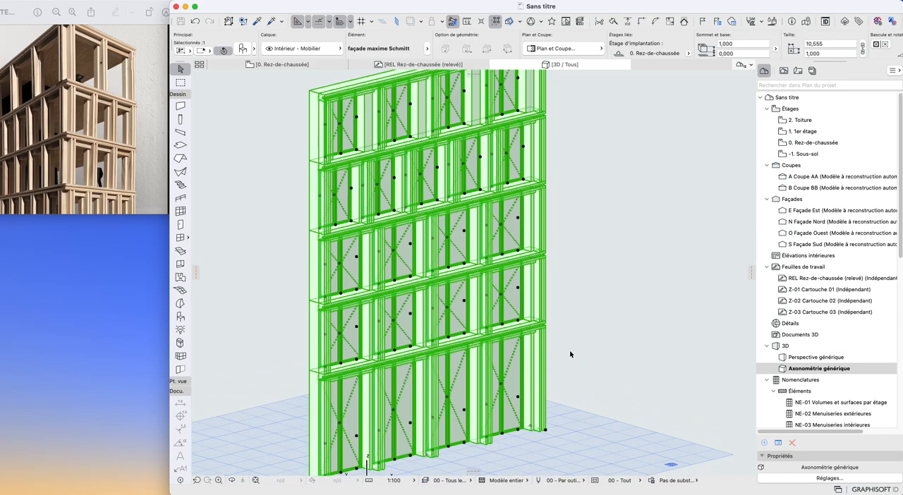
key("super+t")
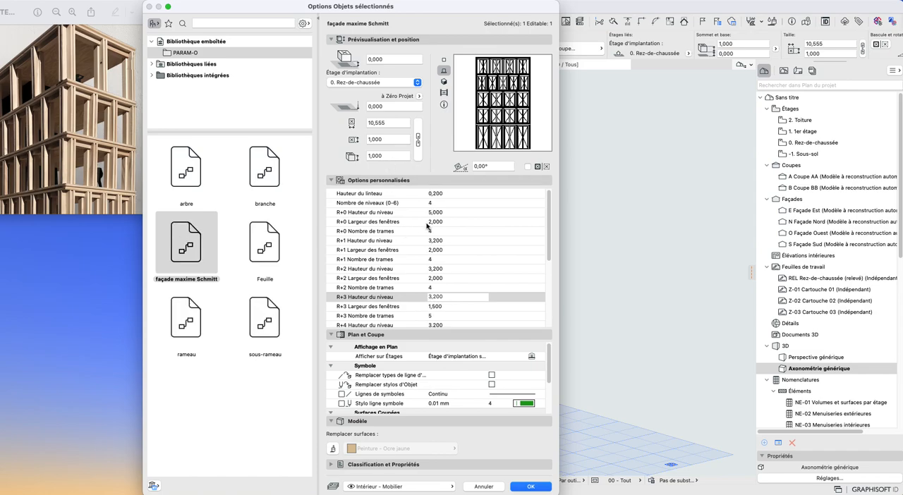
scroll(461, 231, "down", 5)
left_click(446, 303)
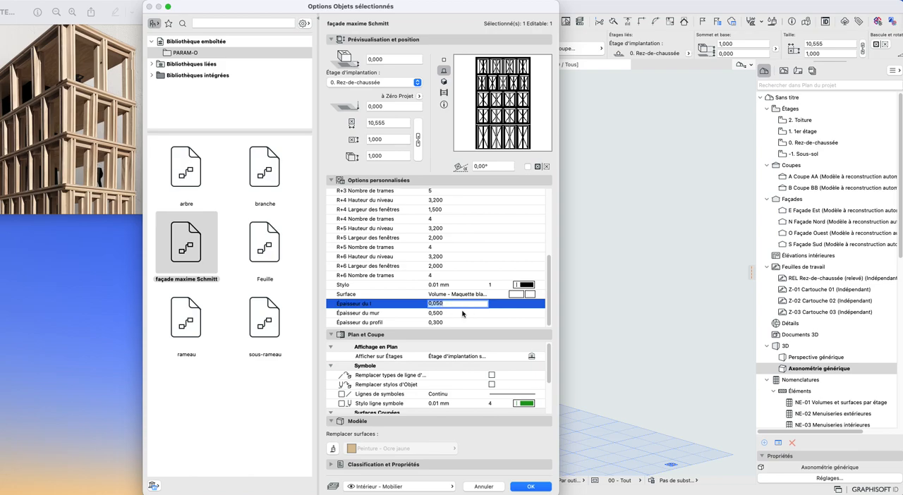
left_click(463, 313)
left_click(531, 486)
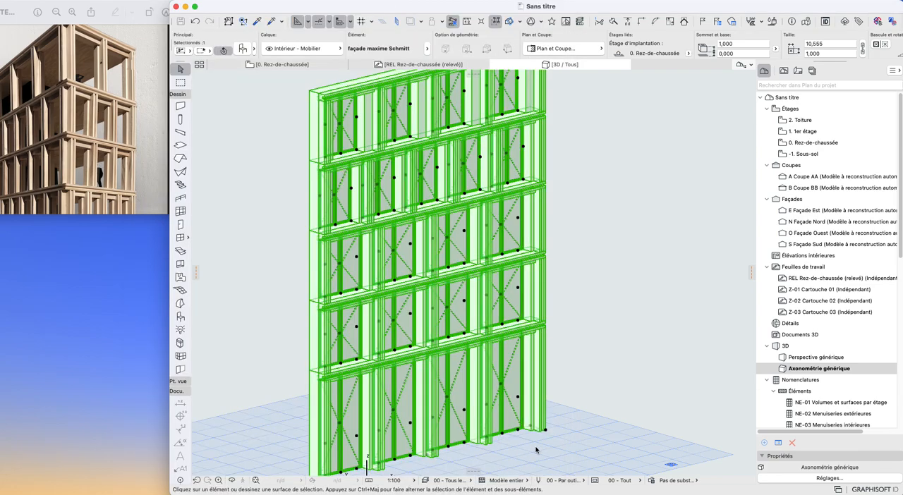
- Deselect the façade and examine its window bays, lintels and wall depth from both sides in 3D
left_click(589, 261)
scroll(460, 208, "up", 4)
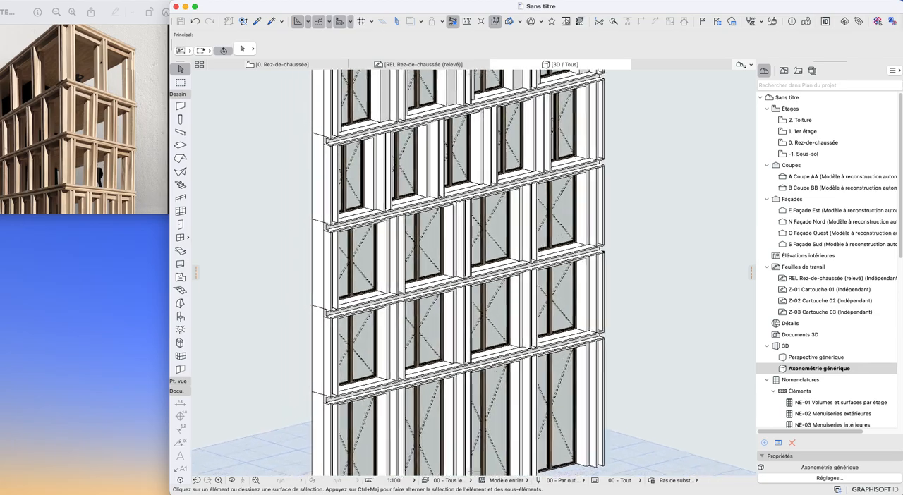
middle_click_drag(460, 208, 387, 156, "shift")
scroll(489, 210, "down", 5)
middle_click_drag(490, 210, 615, 236, "shift")
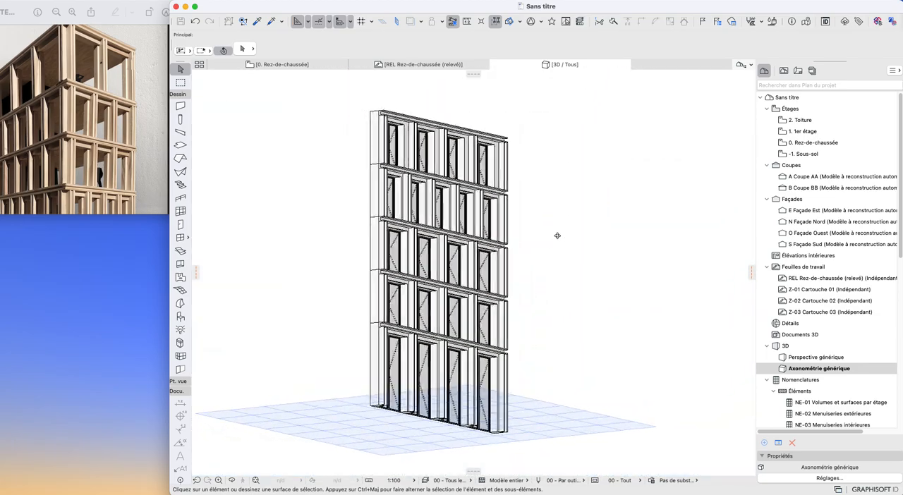
scroll(497, 327, "up", 2)
middle_click_drag(496, 326, 550, 339, "shift")
- Try to stretch the façade's width from its lower end corner
left_click(549, 443)
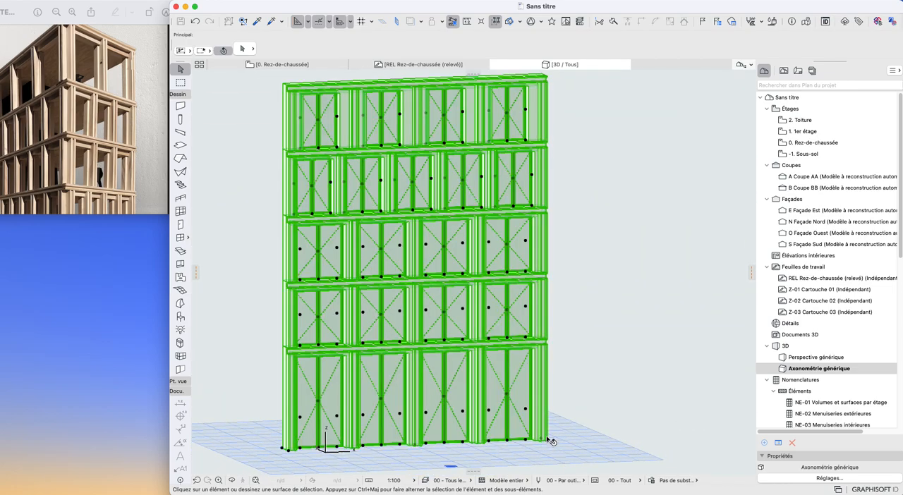
left_click(547, 442)
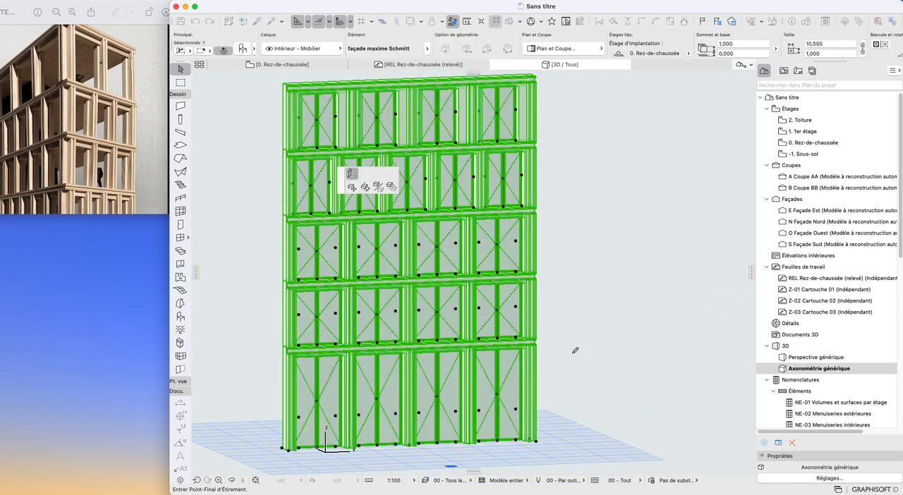
key("Escape")
key("Escape")
- Examine the complete façade from several angles and distances in the 3D view
scroll(465, 327, "down", 2)
scroll(384, 308, "up", 3)
middle_click_drag(381, 309, 455, 318, "shift")
scroll(455, 319, "down", 2)
middle_click_drag(455, 157, 508, 331)
scroll(440, 220, "up", 4)
scroll(514, 337, "down", 5)
scroll(462, 314, "down", 3)
scroll(426, 317, "up", 3)
scroll(481, 292, "up", 5)
scroll(532, 296, "down", 5)
scroll(451, 307, "up", 2)
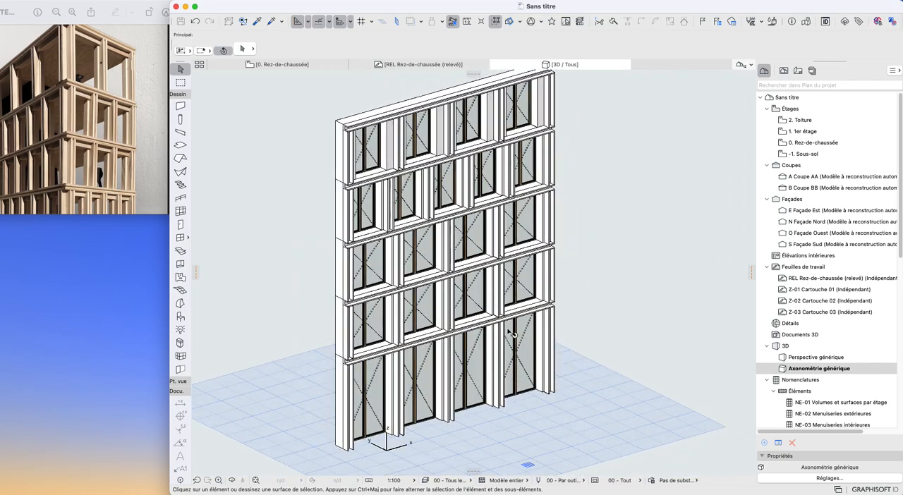
left_click(510, 331)
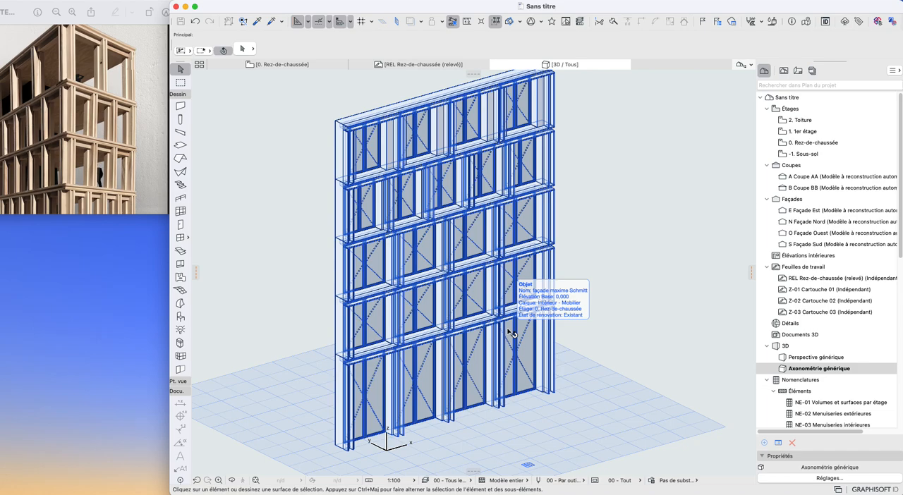
scroll(523, 374, "down", 4)
middle_click_drag(524, 375, 461, 354, "shift")
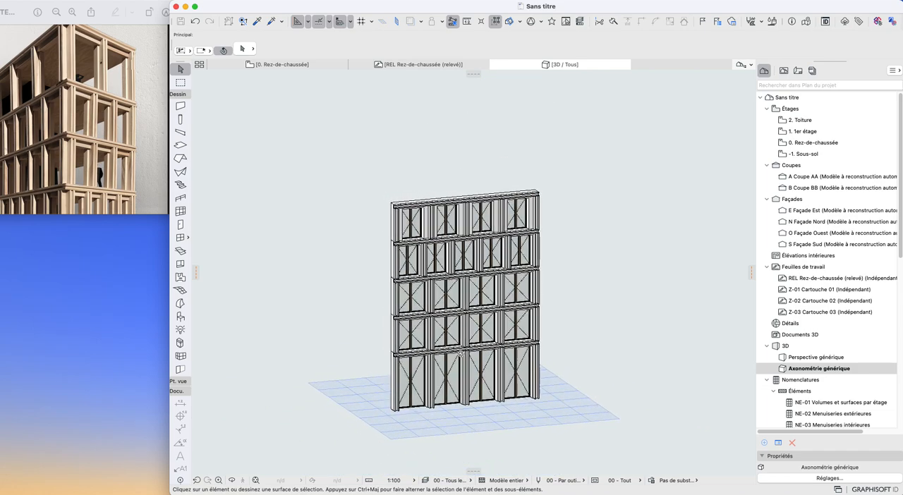
scroll(484, 415, "up", 3)
scroll(484, 415, "down", 3)
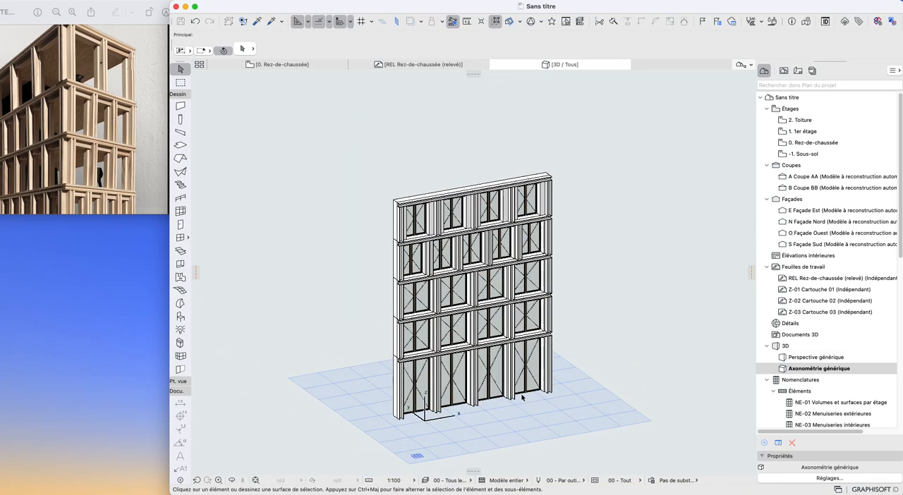